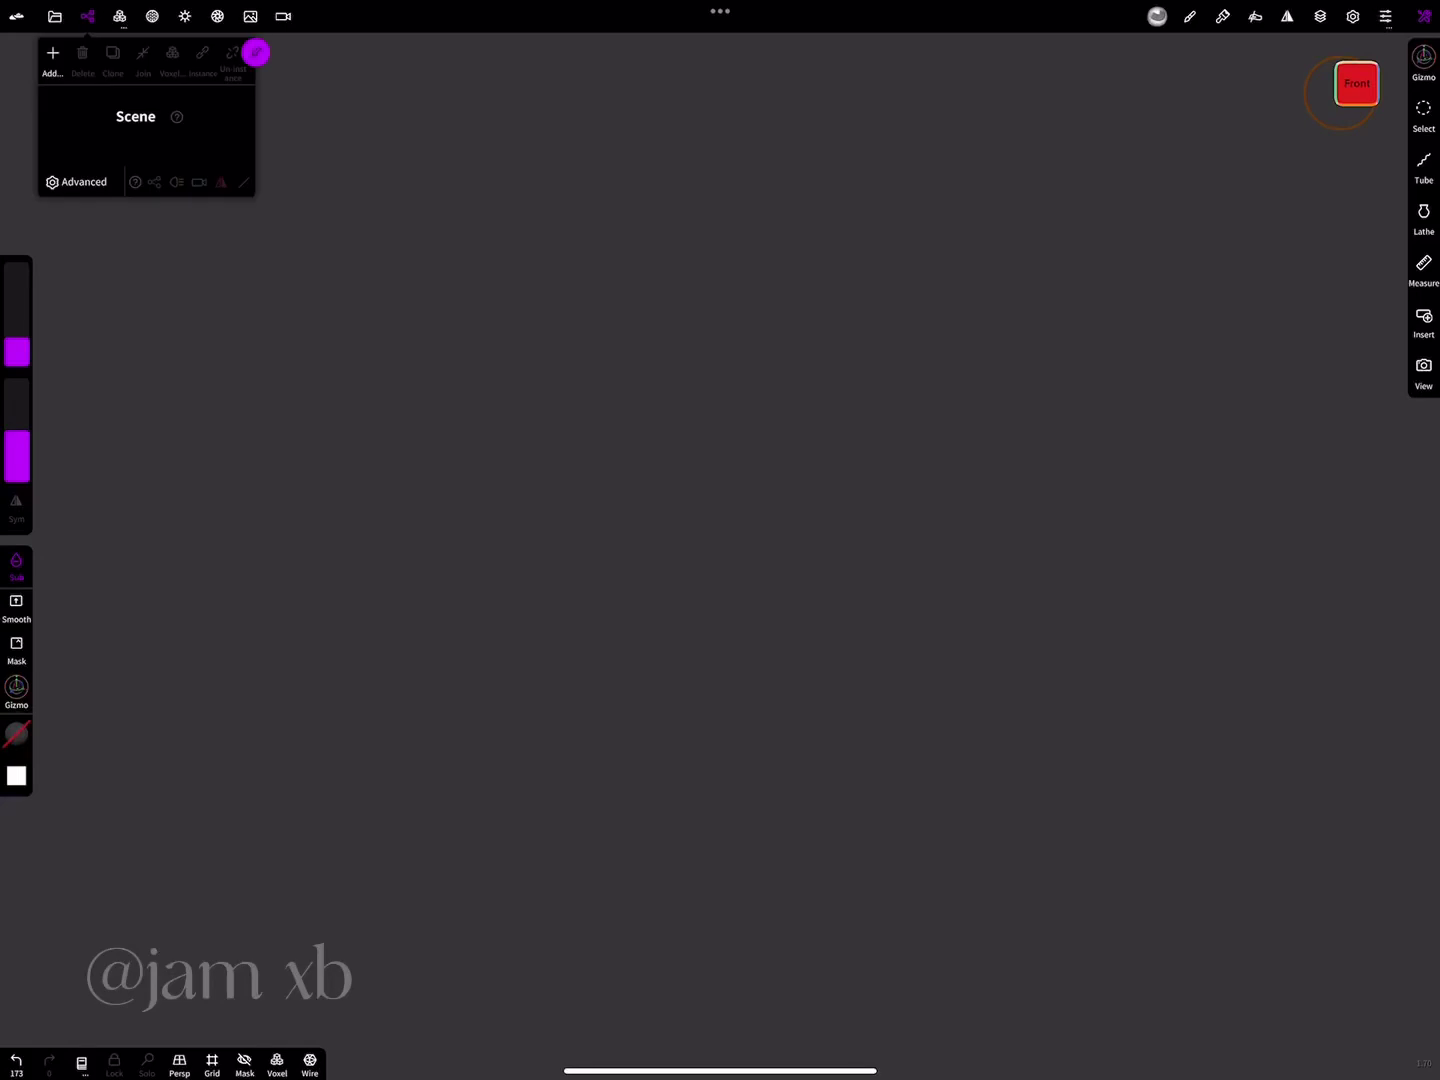
# - Add a box, make it narrower on X, and stretch it taller as the leg
pyautogui.click(53, 52)
pyautogui.click(83, 130)
pyautogui.moveTo(1000, 350)
pyautogui.mouseDown()
pyautogui.moveTo(900, 530)
pyautogui.moveTo(833, 521)
pyautogui.moveTo(862, 437)
pyautogui.mouseUp()
pyautogui.moveTo(943, 545); pyautogui.dragTo(869, 540)
pyautogui.click(1354, 97)
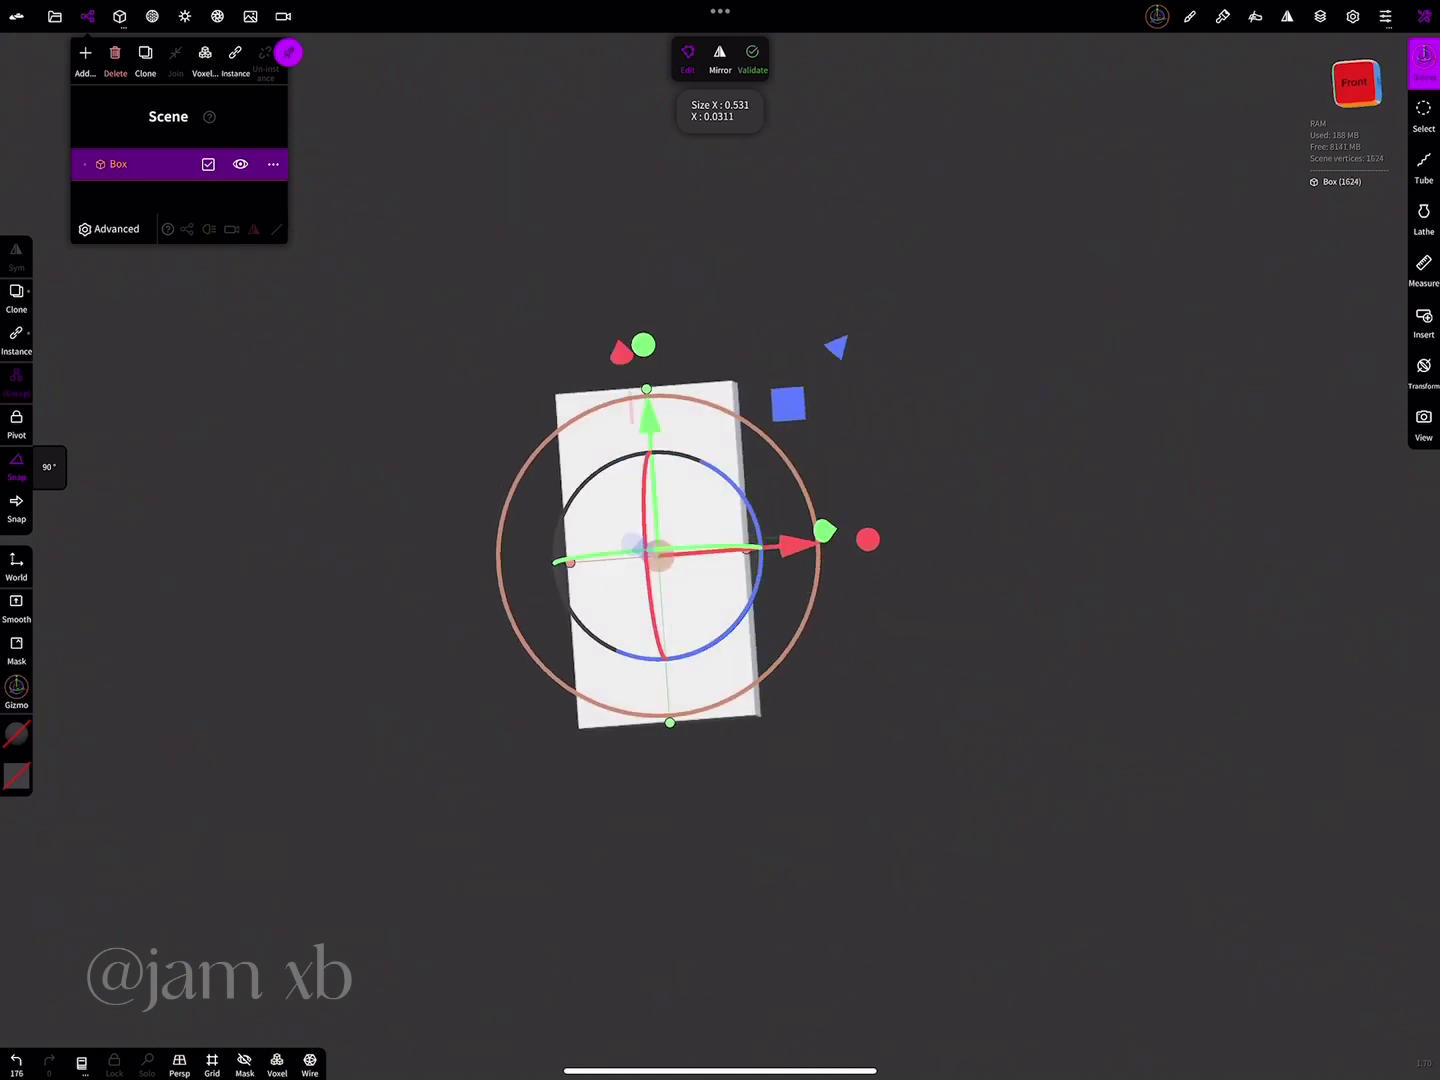
pyautogui.moveTo(644, 346); pyautogui.dragTo(657, 329)
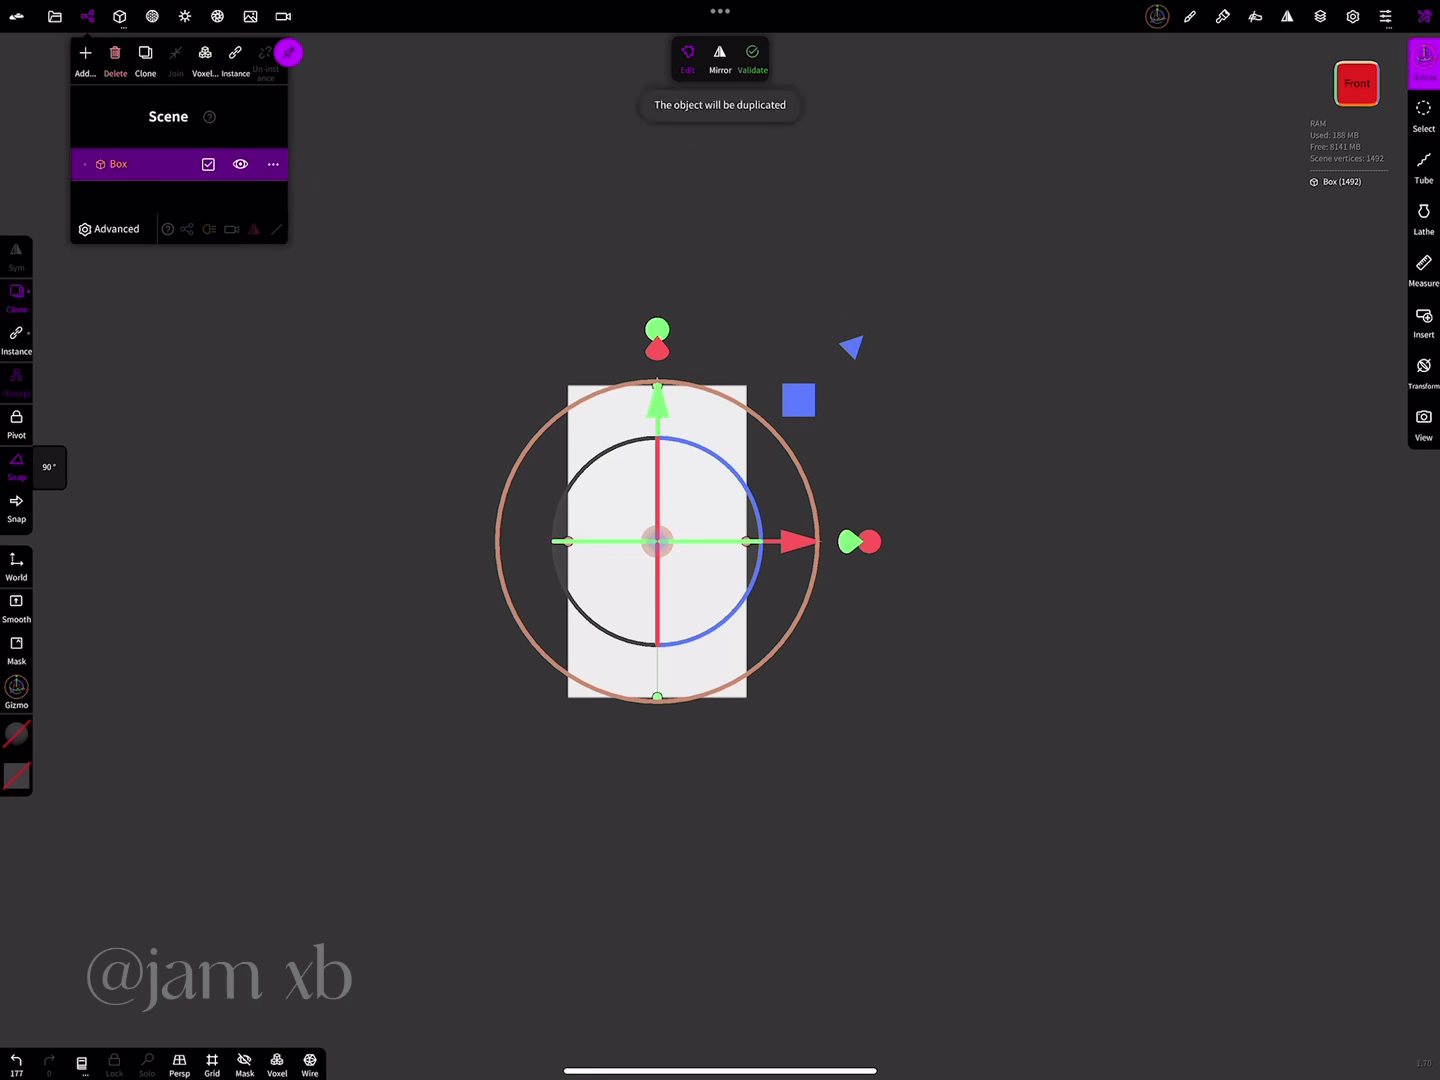
# - Clone the box rotated 90° as the foot, and resize both boxes into an L
pyautogui.moveTo(610, 450)
pyautogui.mouseDown()
pyautogui.moveTo(748, 494)
pyautogui.moveTo(826, 541)
pyautogui.moveTo(916, 541)
pyautogui.moveTo(908, 528)
pyautogui.mouseUp()
pyautogui.moveTo(987, 608); pyautogui.dragTo(977, 608)
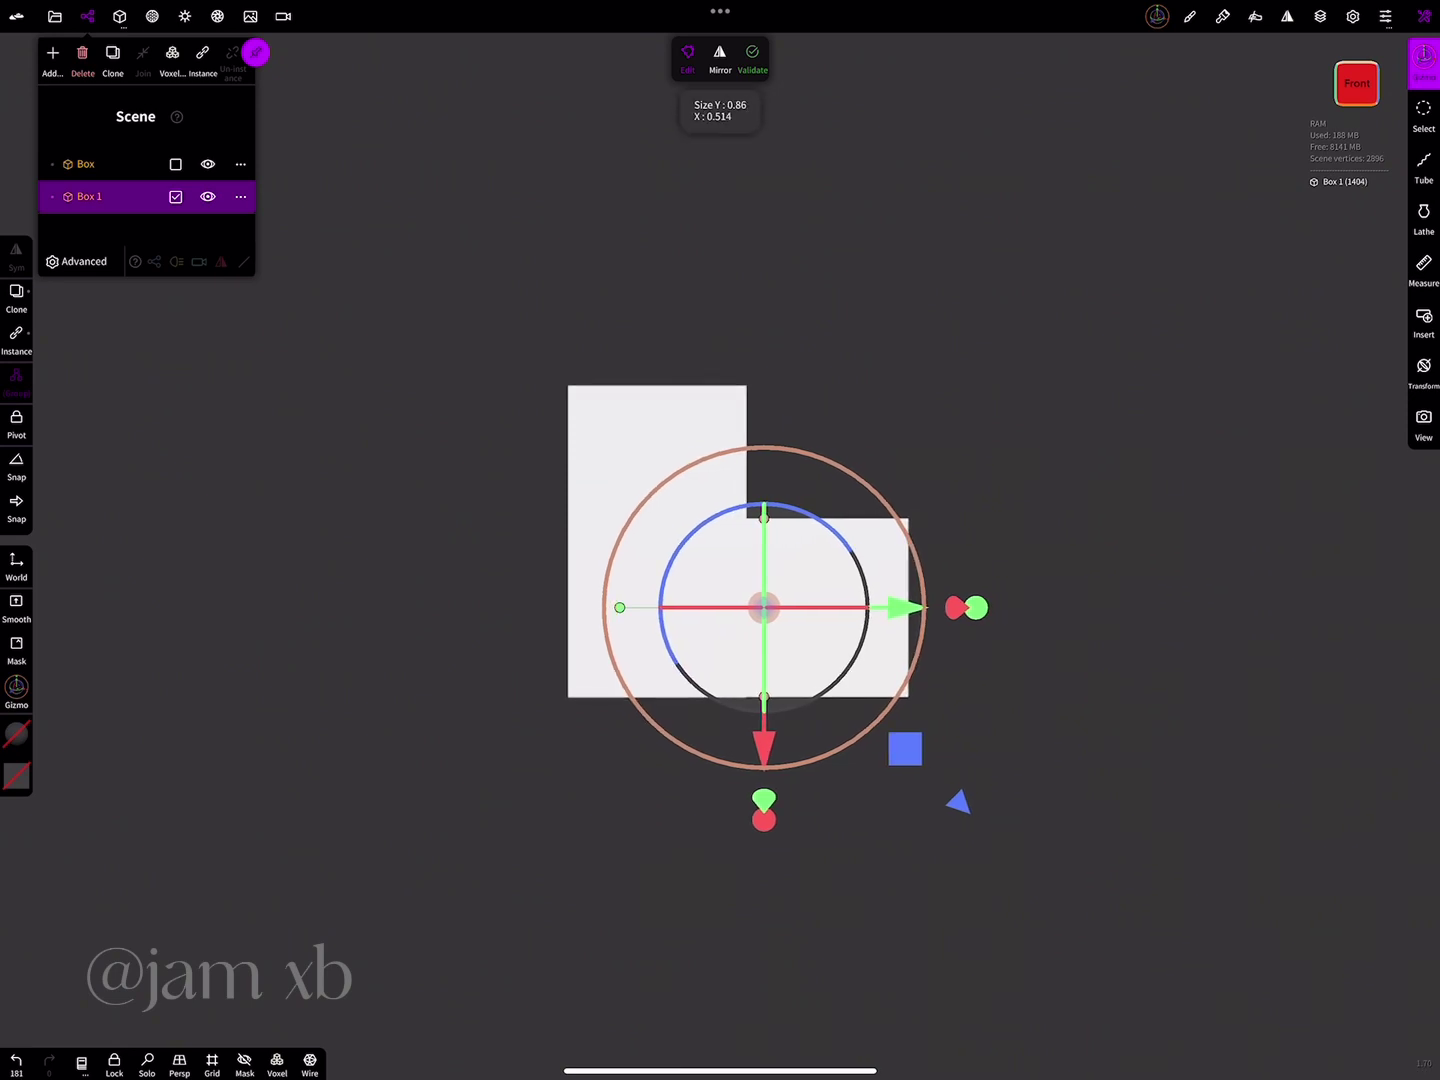
pyautogui.click(610, 440)
pyautogui.moveTo(657, 385); pyautogui.dragTo(657, 361)
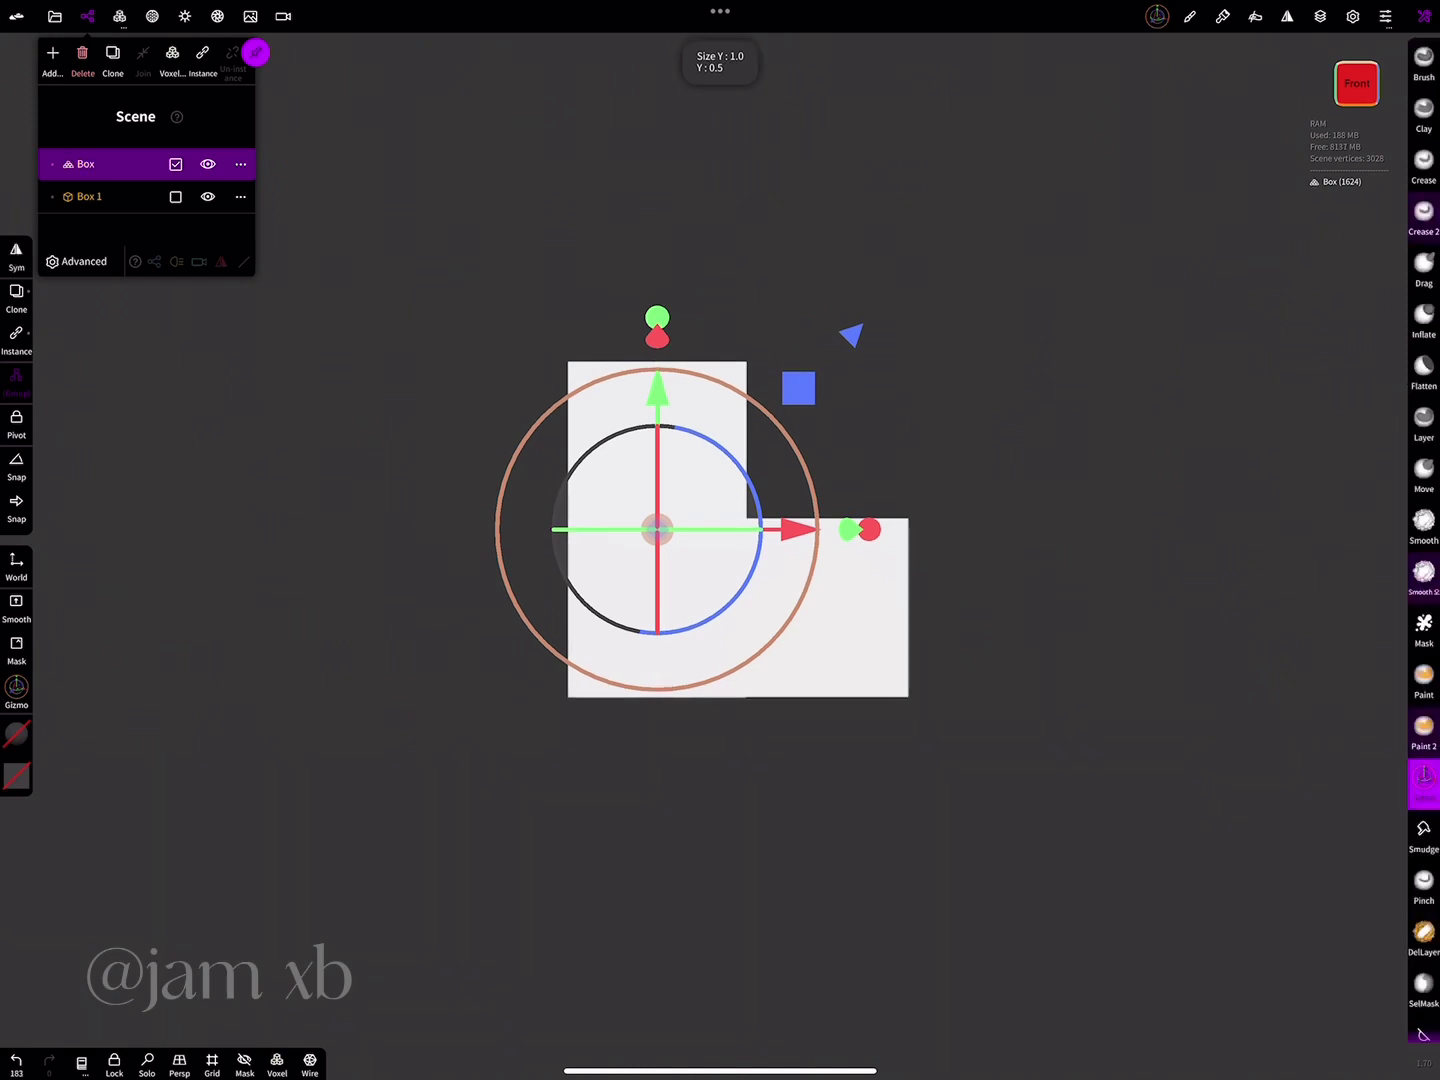
pyautogui.click(859, 640)
pyautogui.moveTo(1100, 799); pyautogui.dragTo(1000, 860)
# - Apply one Multires subdivision to the tall box and to the foot box
pyautogui.click(620, 450)
pyautogui.click(120, 16)
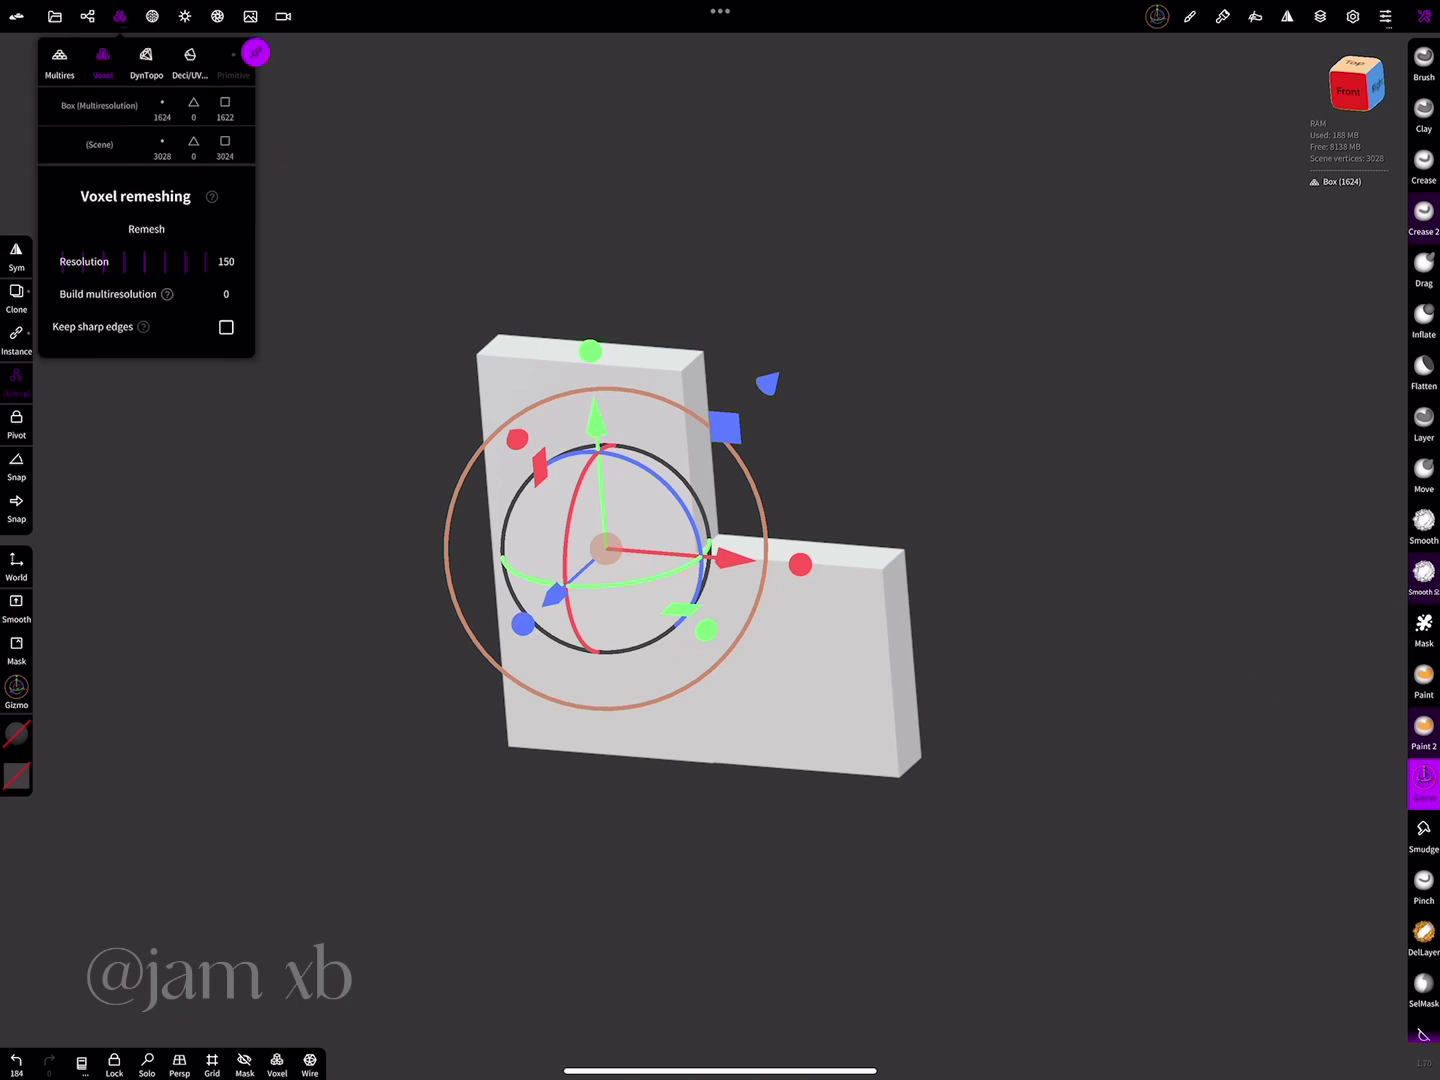
pyautogui.click(58, 62)
pyautogui.click(192, 261)
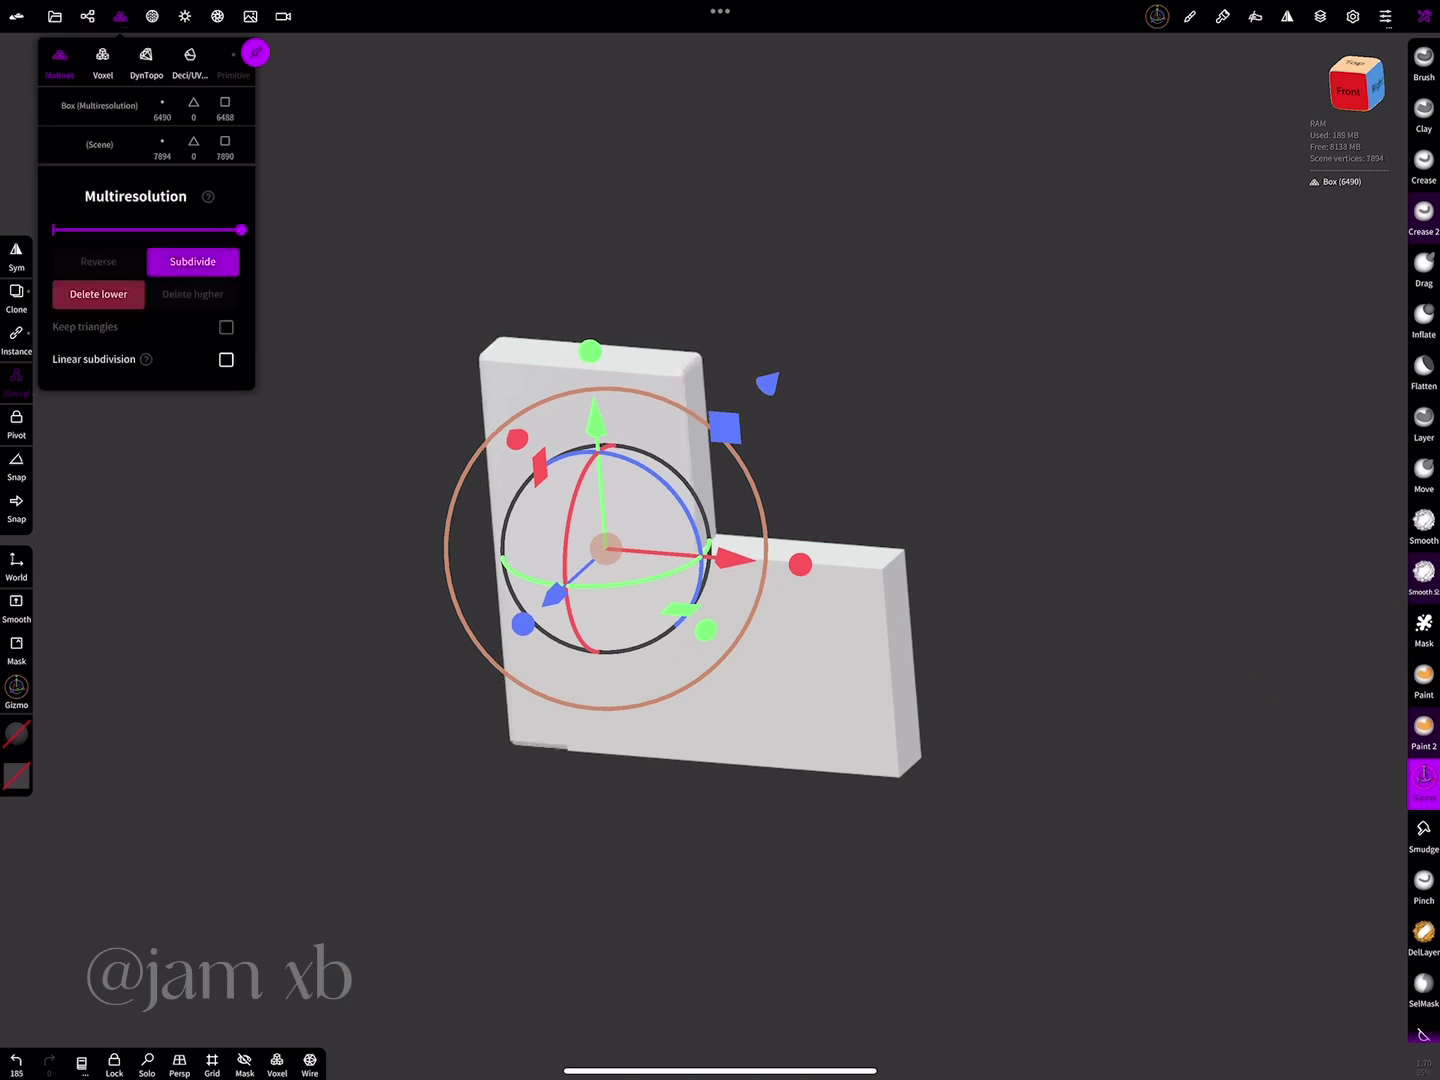
pyautogui.click(850, 680)
pyautogui.click(193, 261)
pyautogui.moveTo(1100, 600); pyautogui.dragTo(1100, 570)
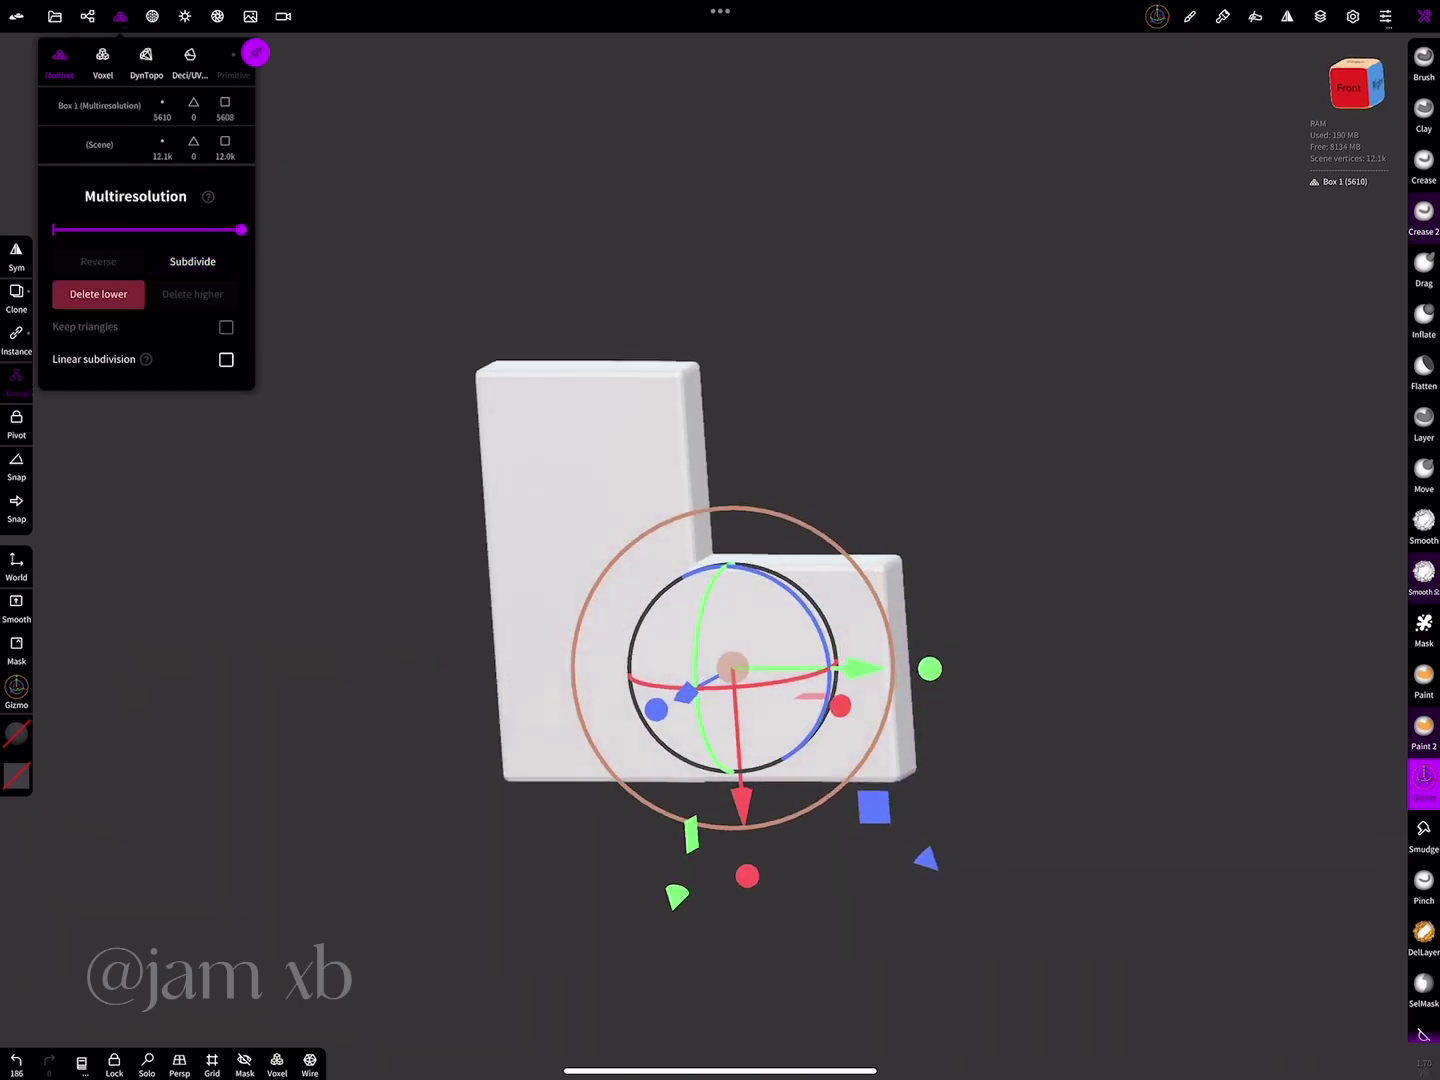
# - Lasso-select both boxes and voxel-remesh them at resolution 216 into one mesh
pyautogui.scroll(-5, 1425, 600)
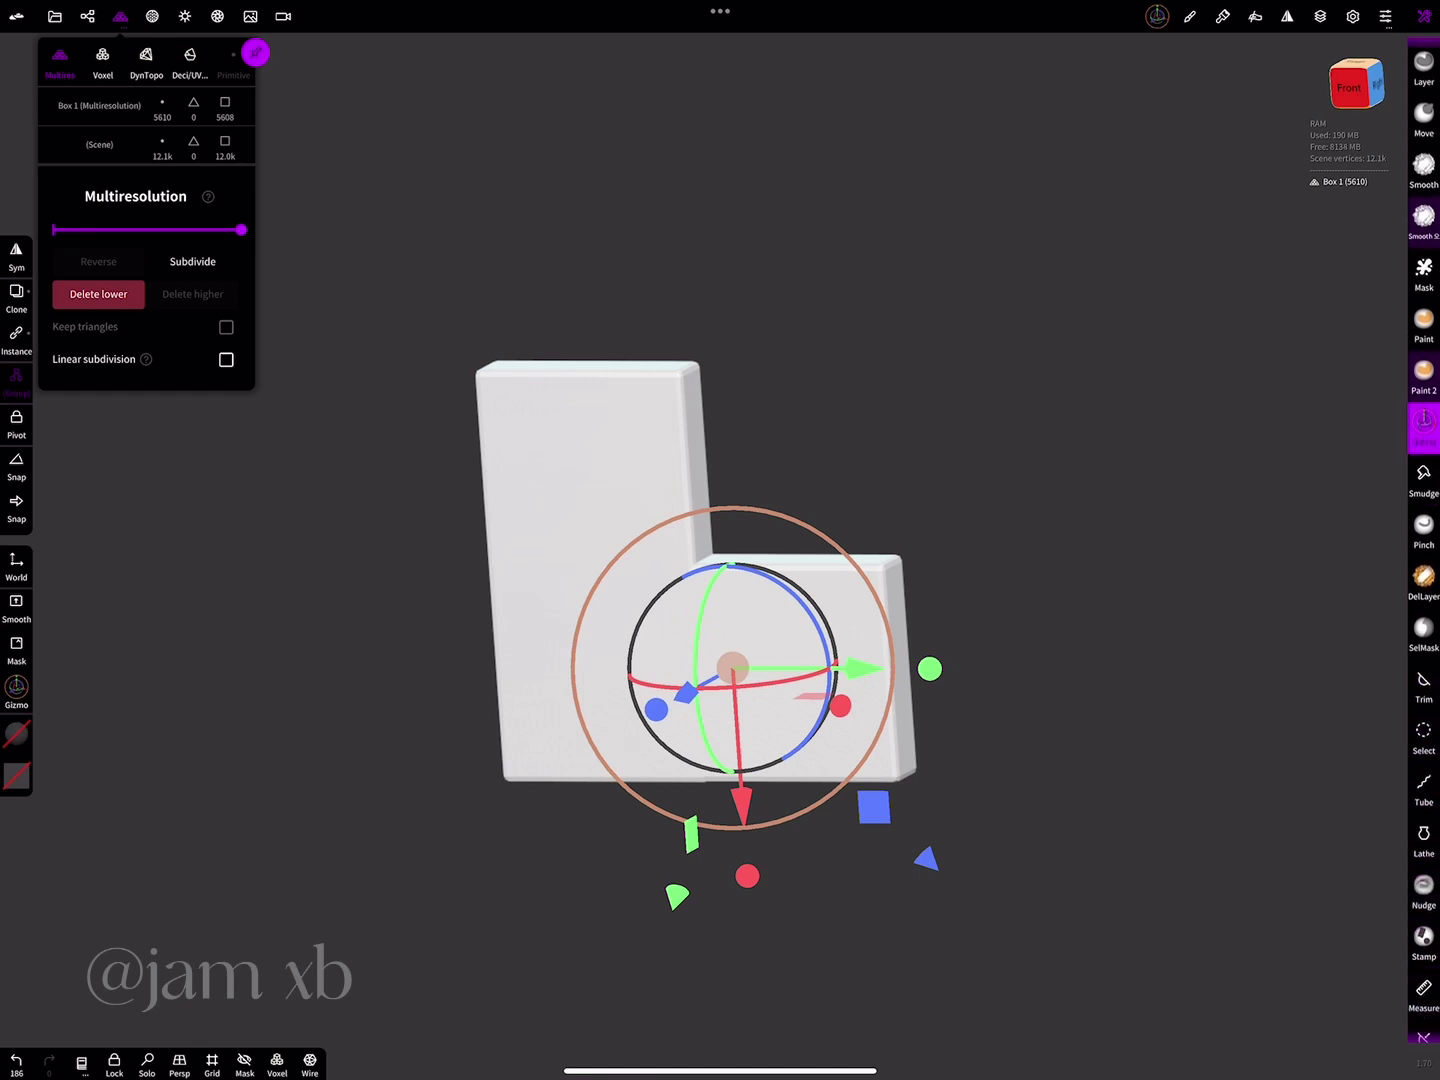
pyautogui.click(1424, 660)
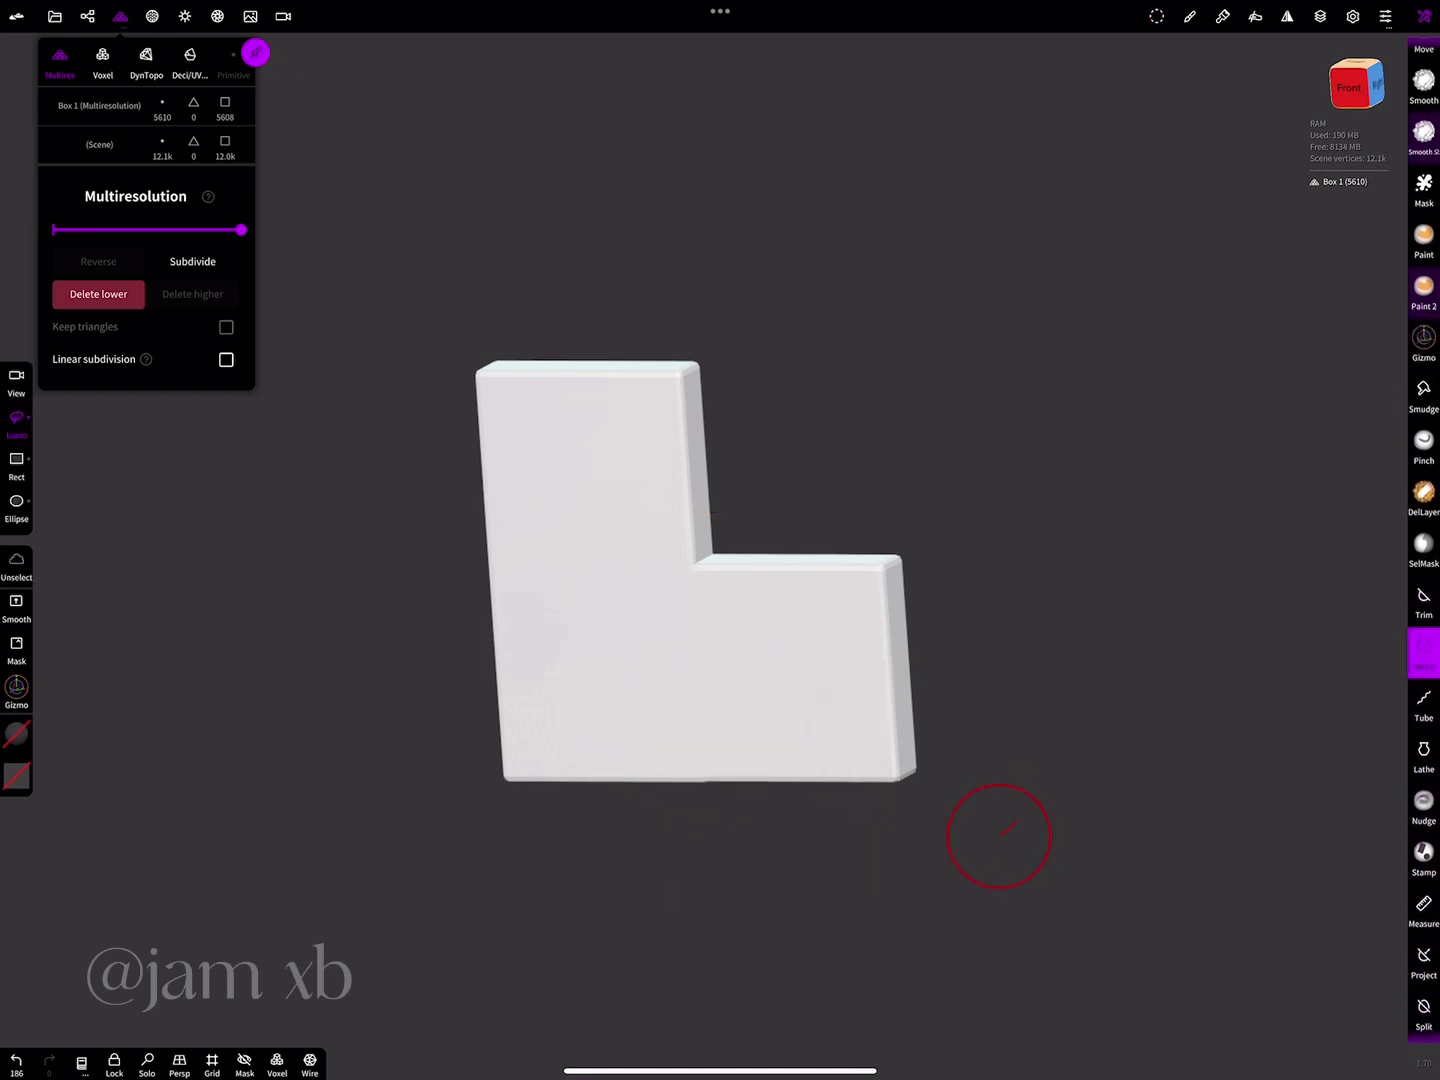
pyautogui.moveTo(998, 836); pyautogui.dragTo(1015, 595)
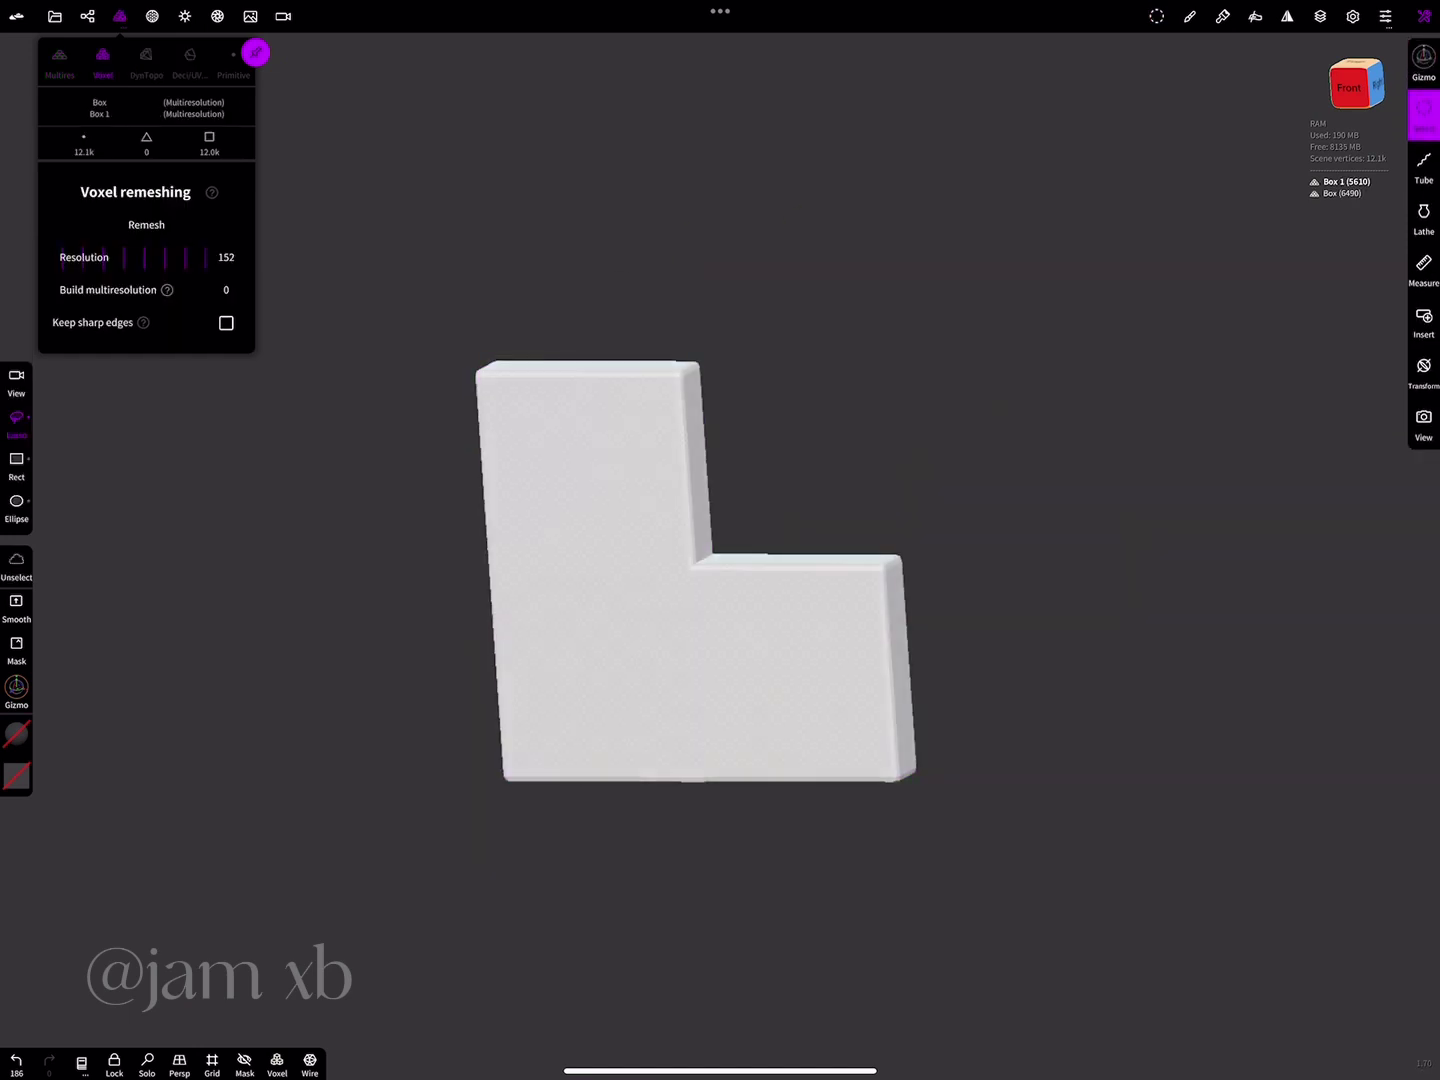
pyautogui.moveTo(150, 257); pyautogui.dragTo(195, 257)
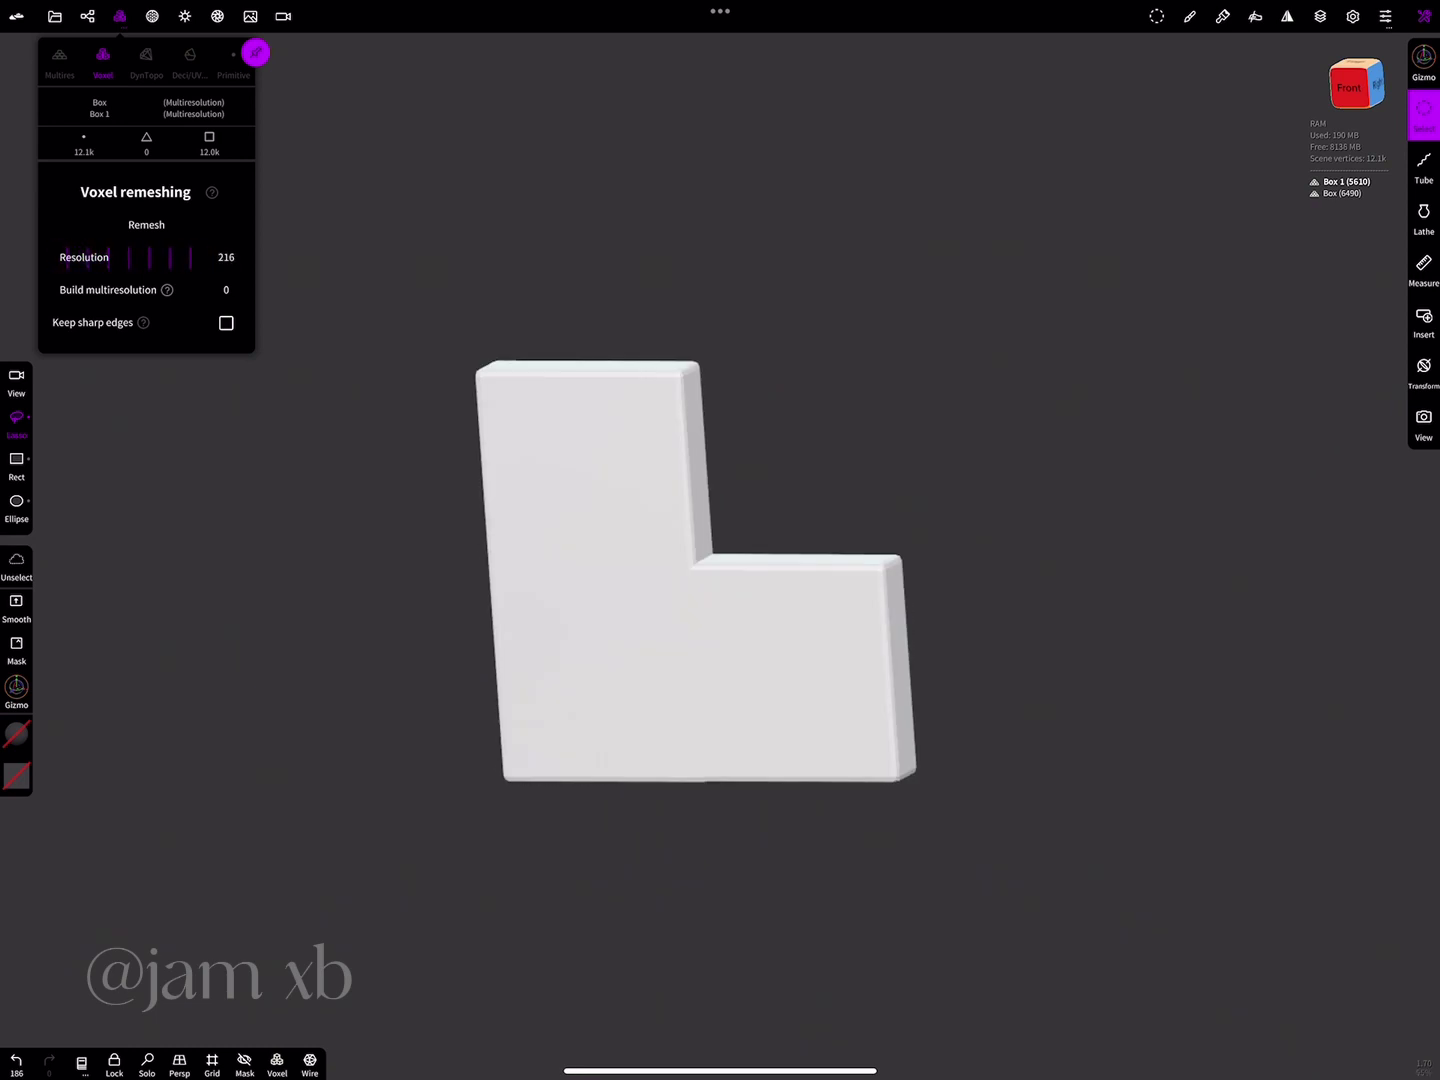
pyautogui.click(146, 224)
pyautogui.click(192, 293)
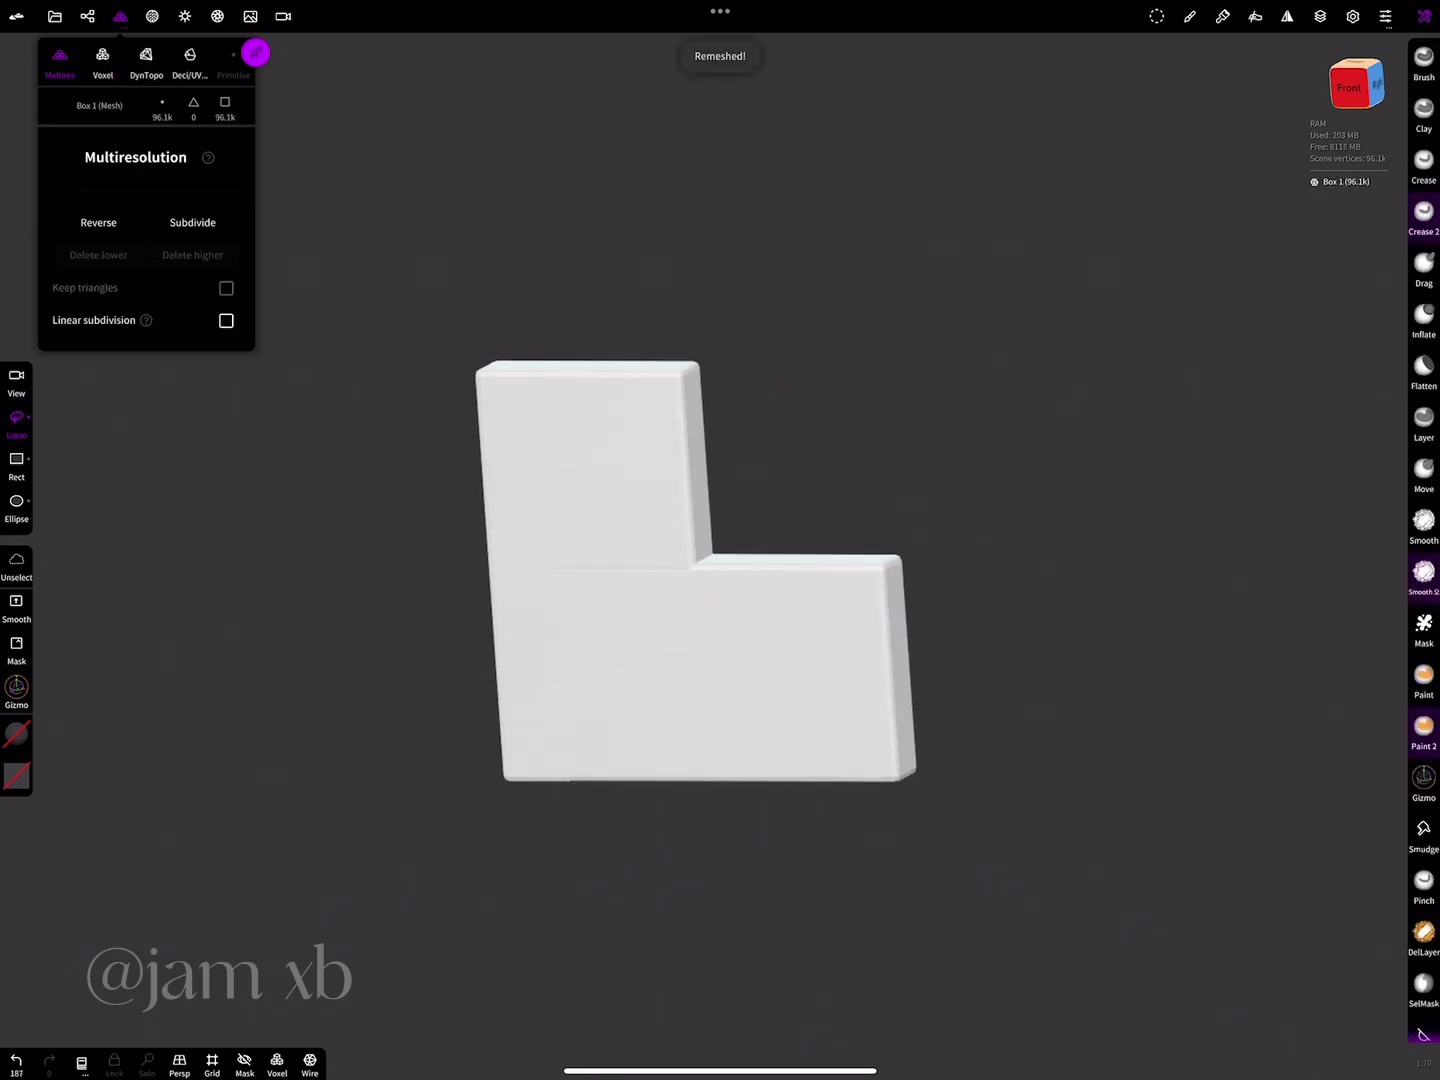
pyautogui.click(1424, 520)
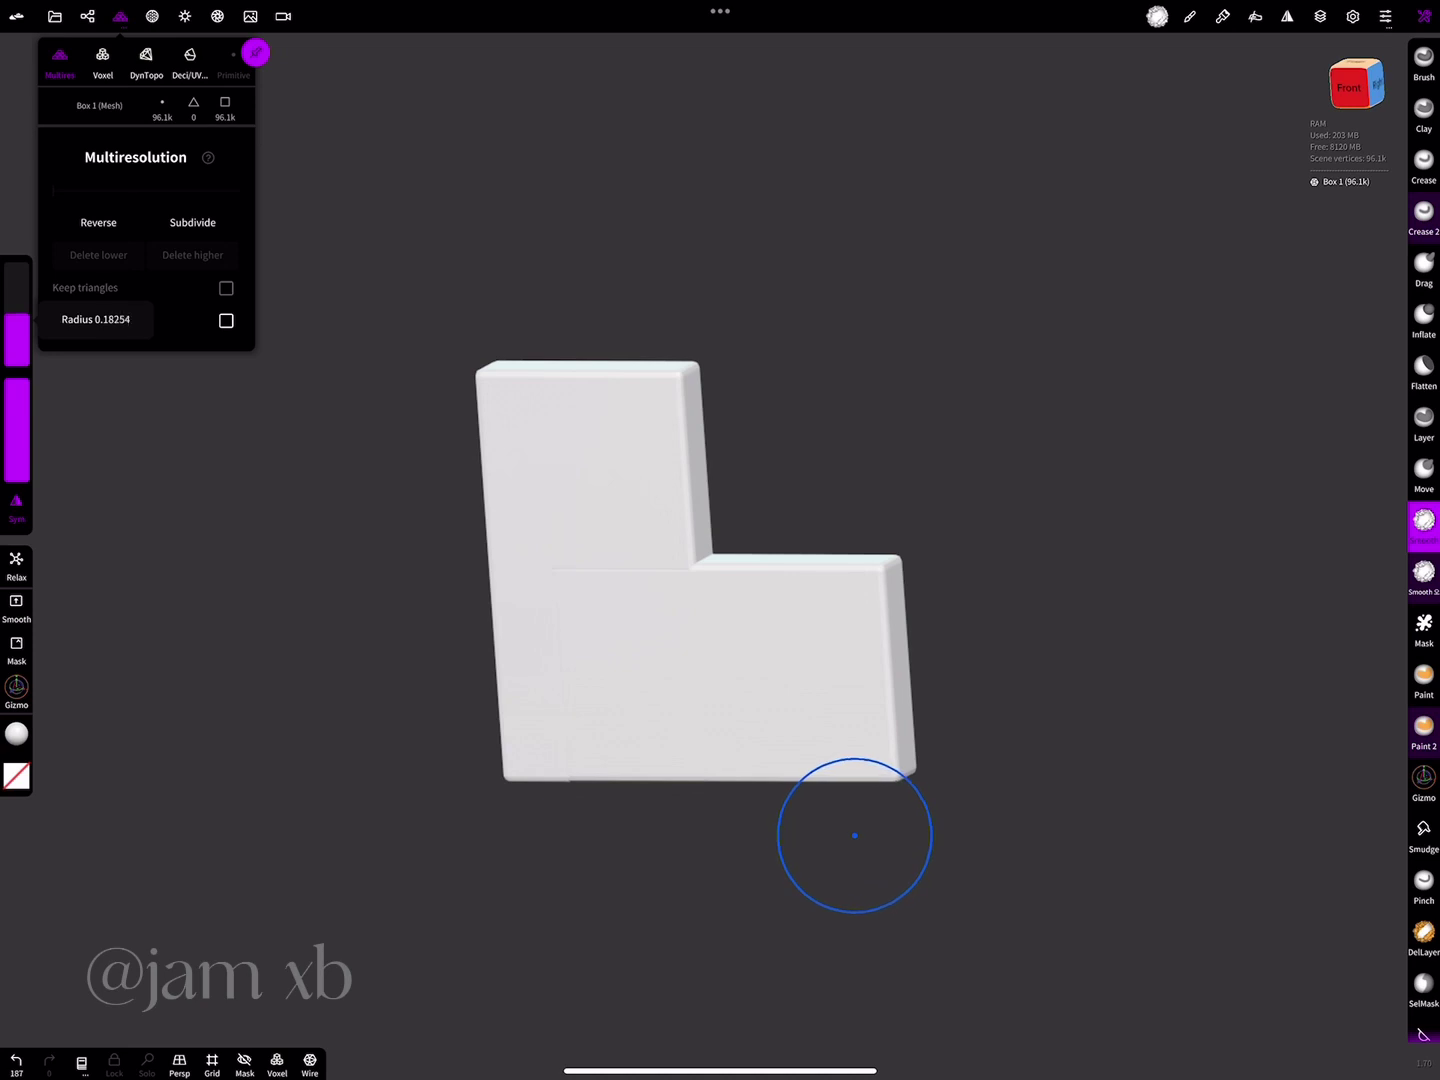
pyautogui.click(1287, 15)
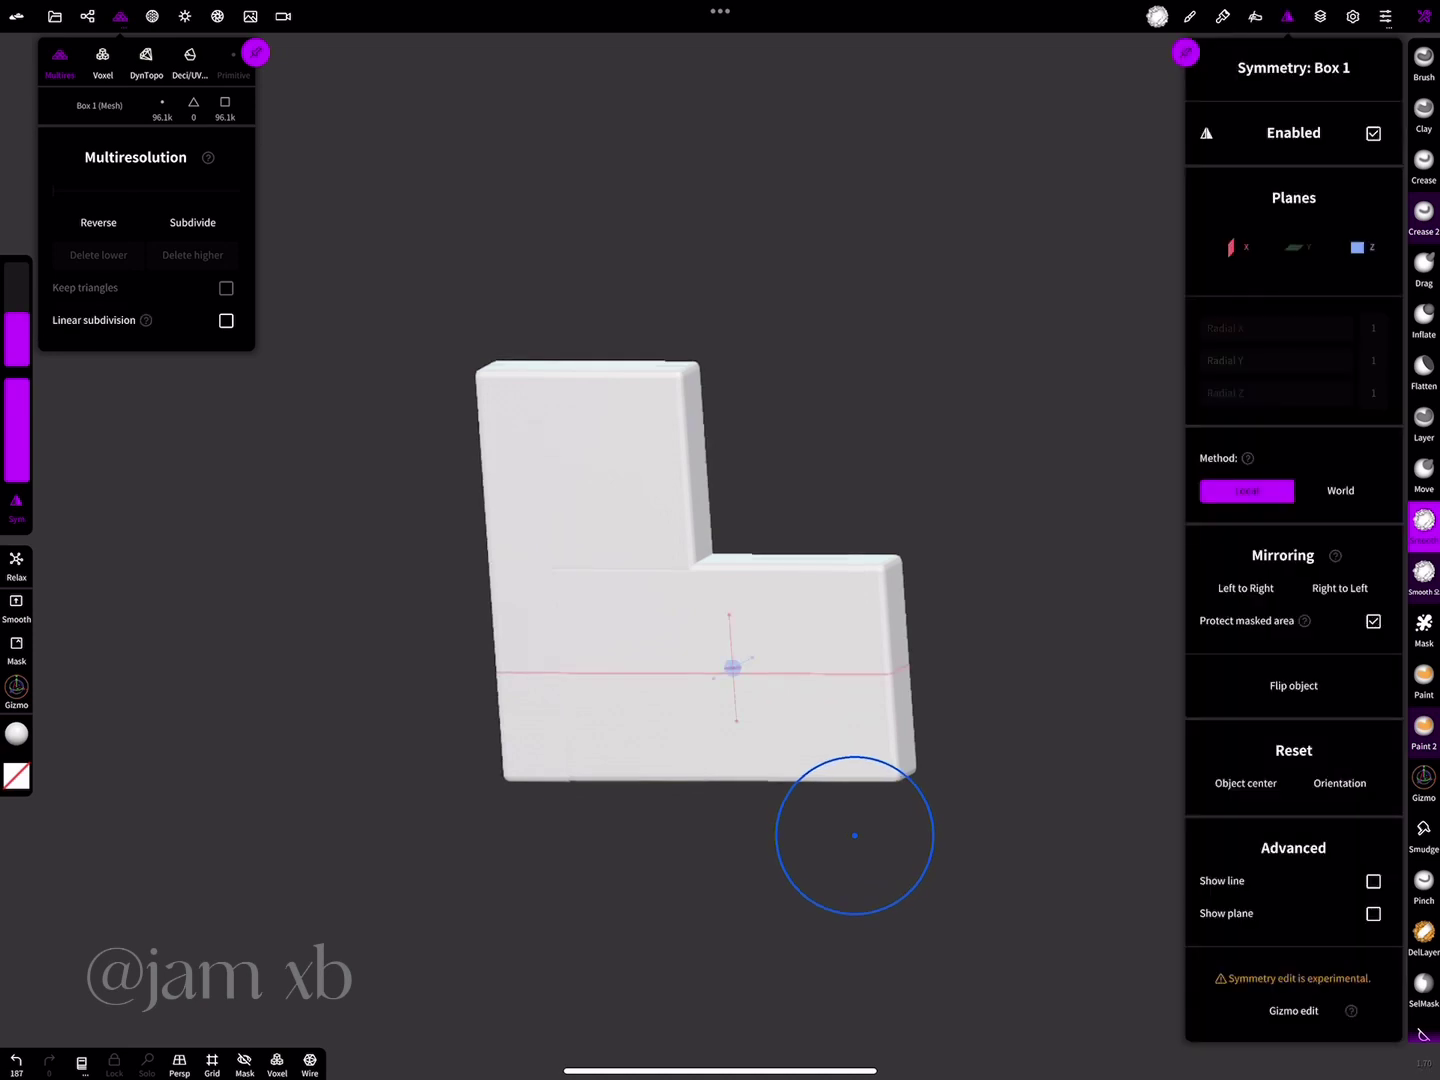
pyautogui.click(1287, 16)
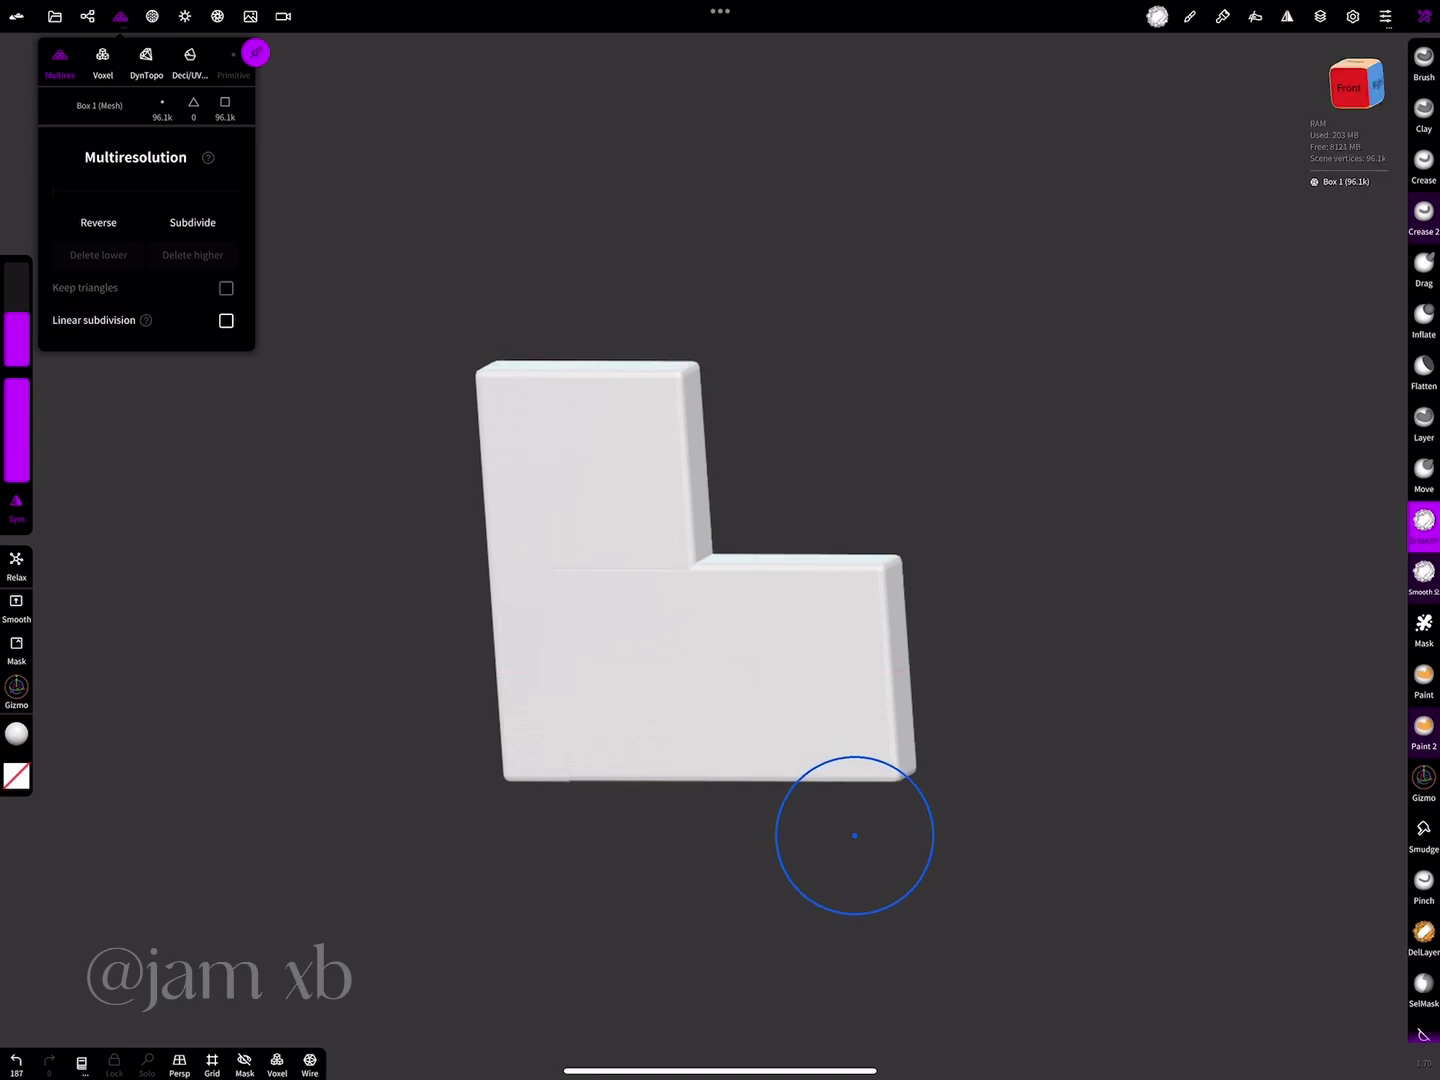
pyautogui.click(1350, 86)
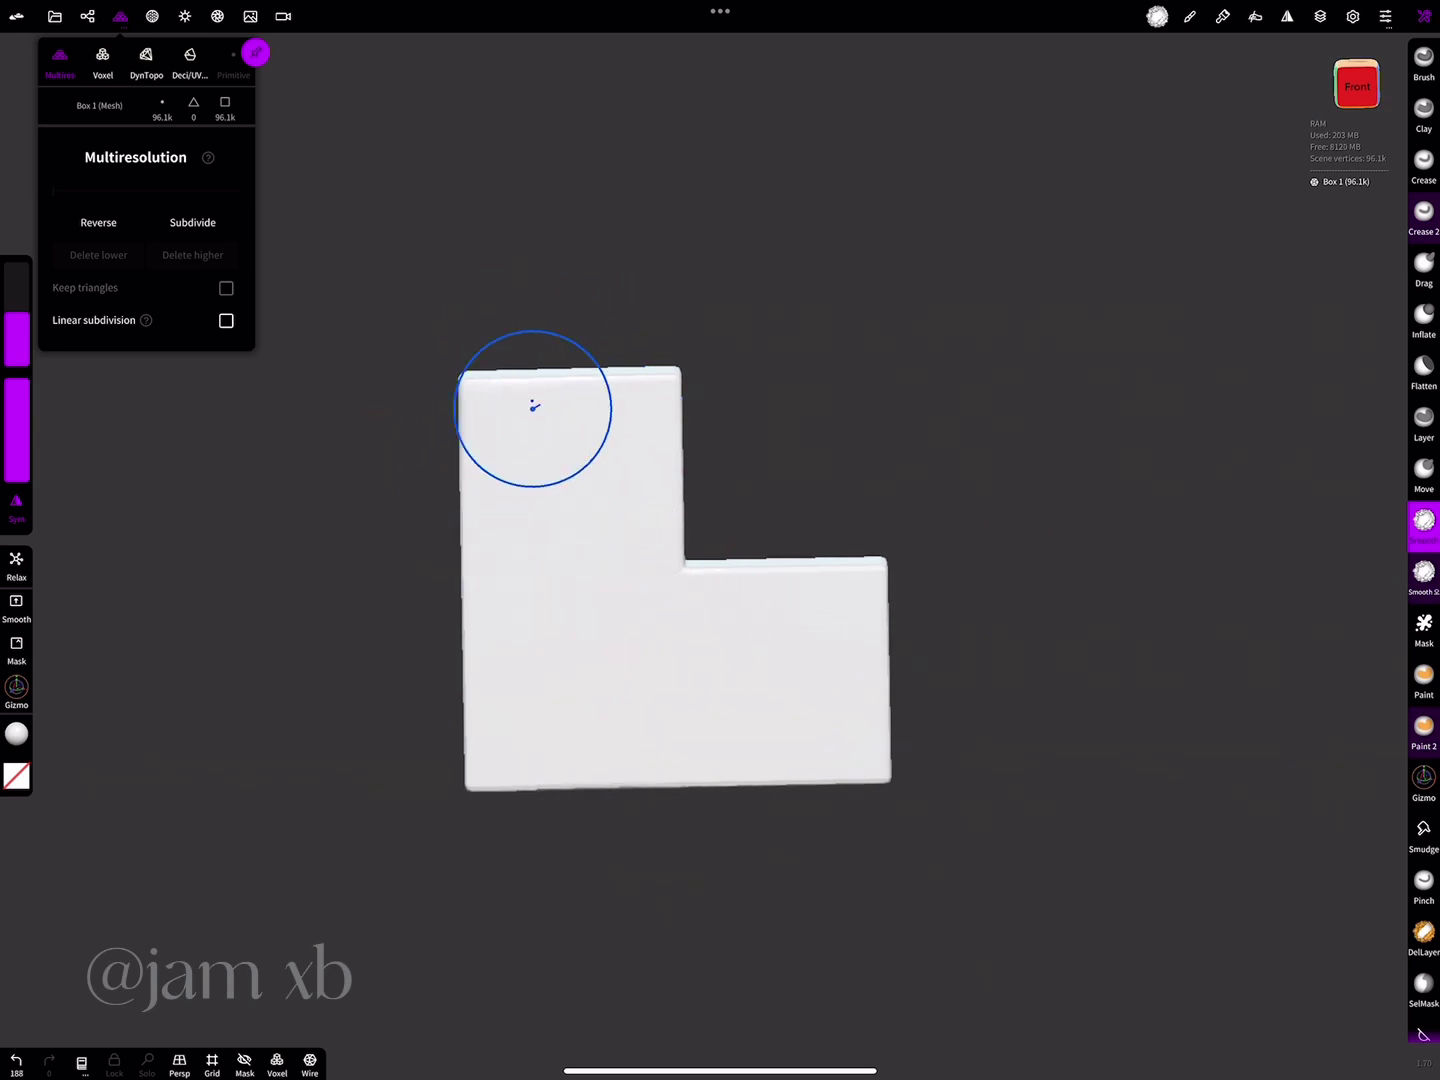
pyautogui.moveTo(829, 692); pyautogui.dragTo(945, 390)
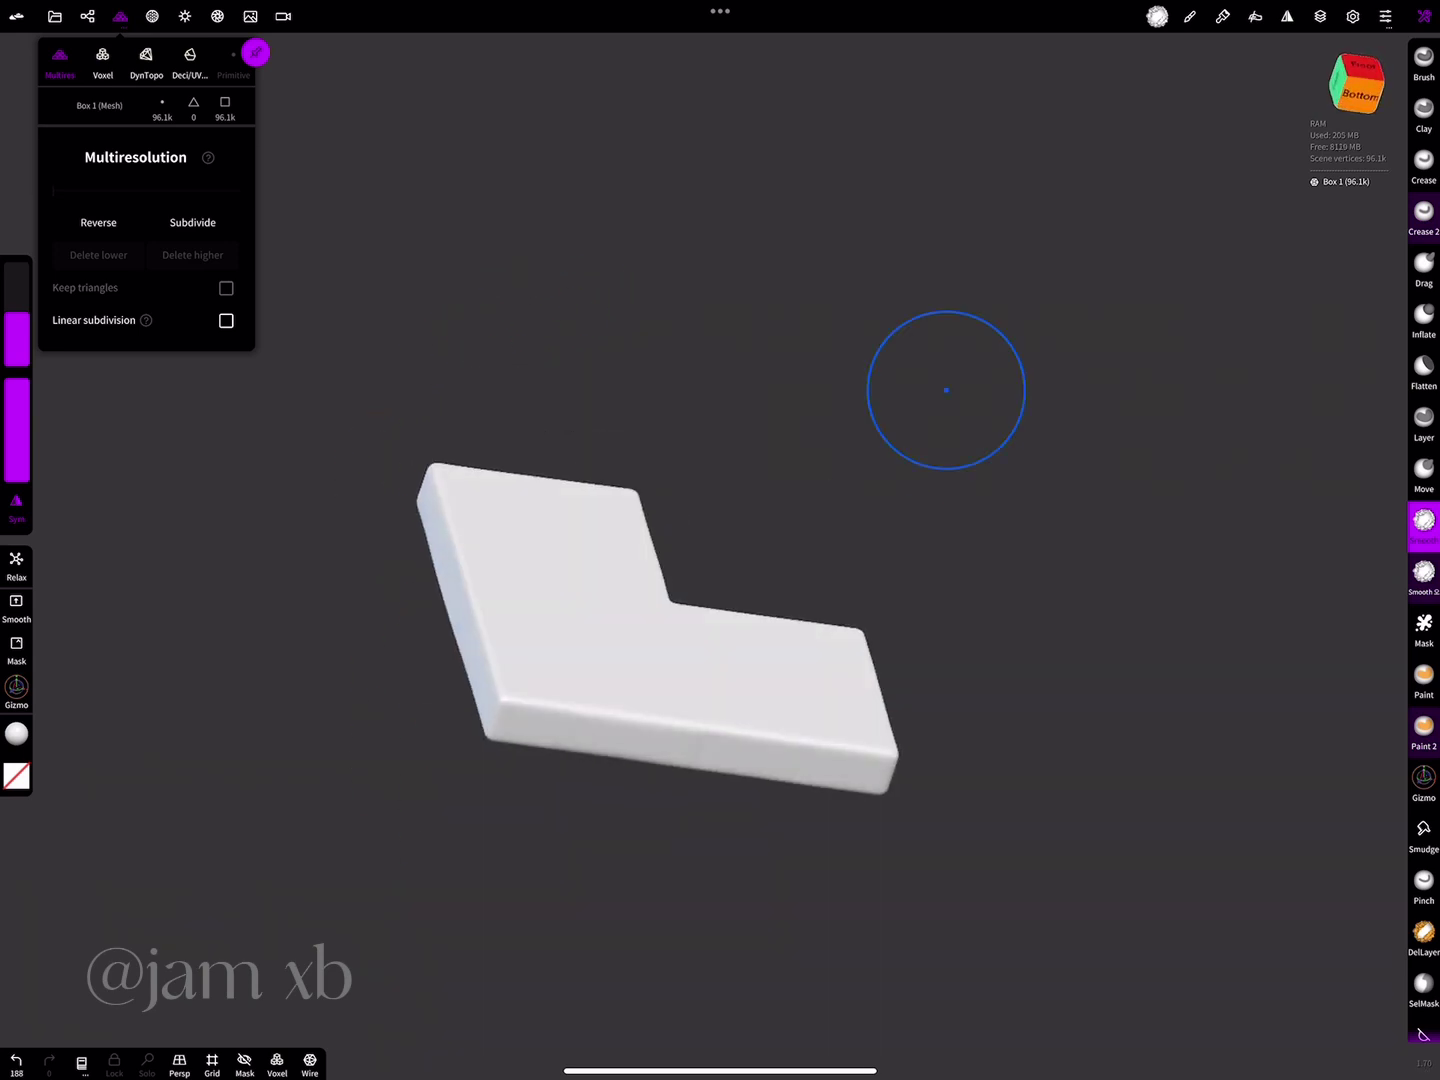
pyautogui.moveTo(760, 595)
pyautogui.mouseDown()
pyautogui.moveTo(729, 711)
pyautogui.moveTo(825, 691)
pyautogui.moveTo(990, 546)
pyautogui.moveTo(964, 540)
pyautogui.mouseUp()
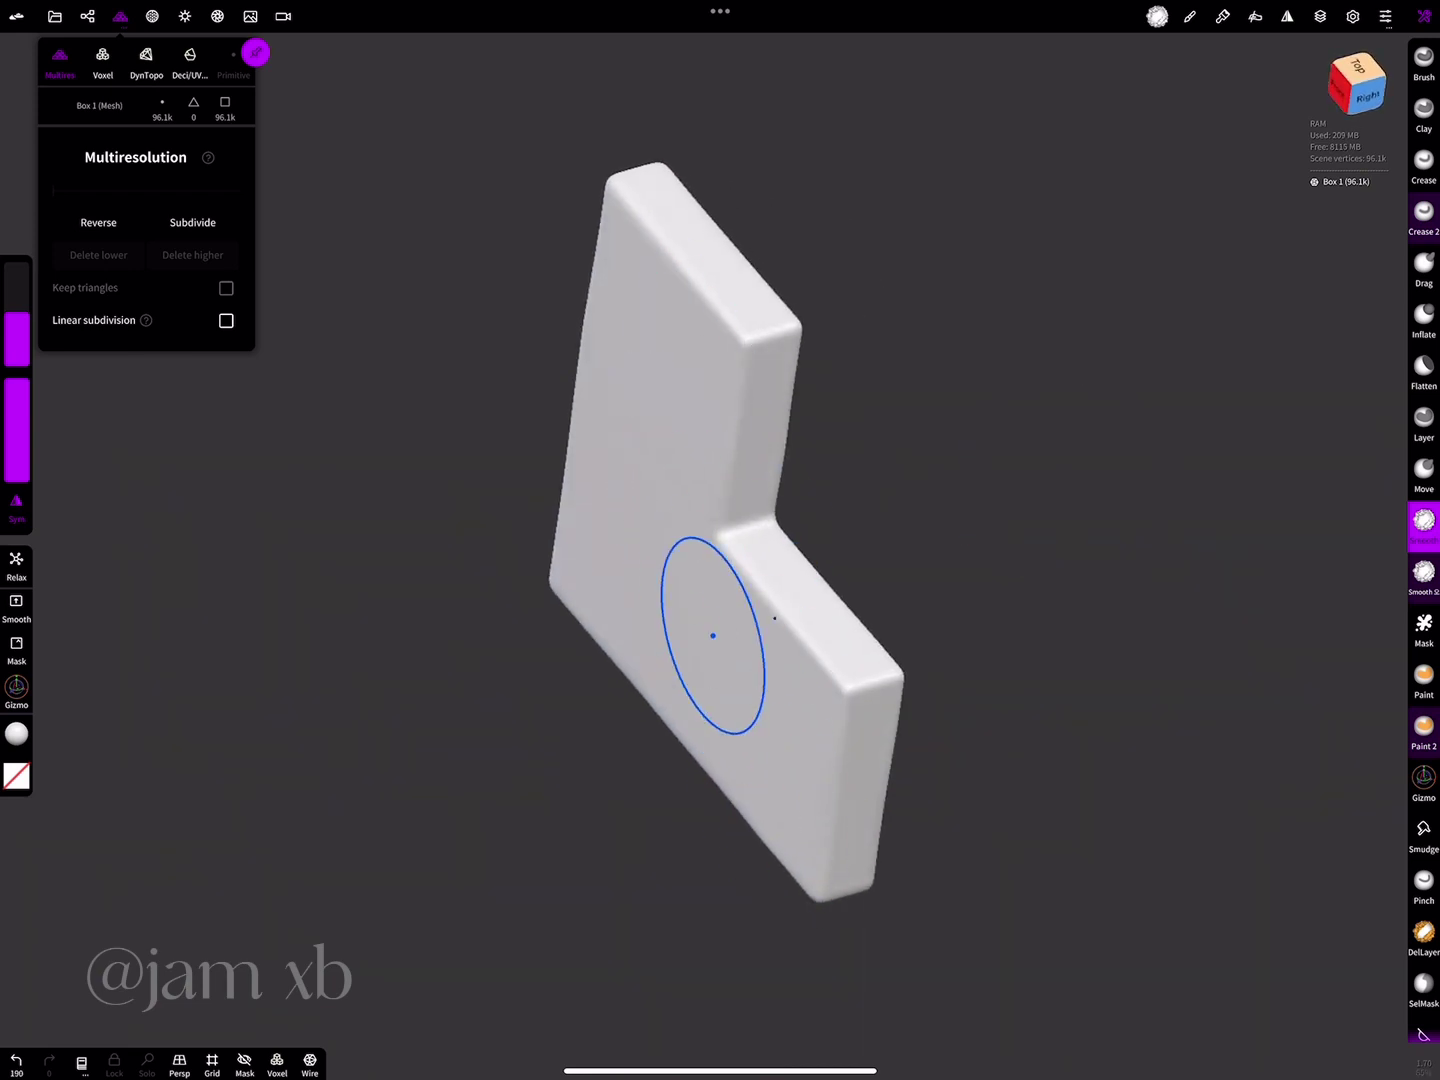
# - Build up the Clay brush along the foot's corner and toe edges to round them
pyautogui.click(1424, 108)
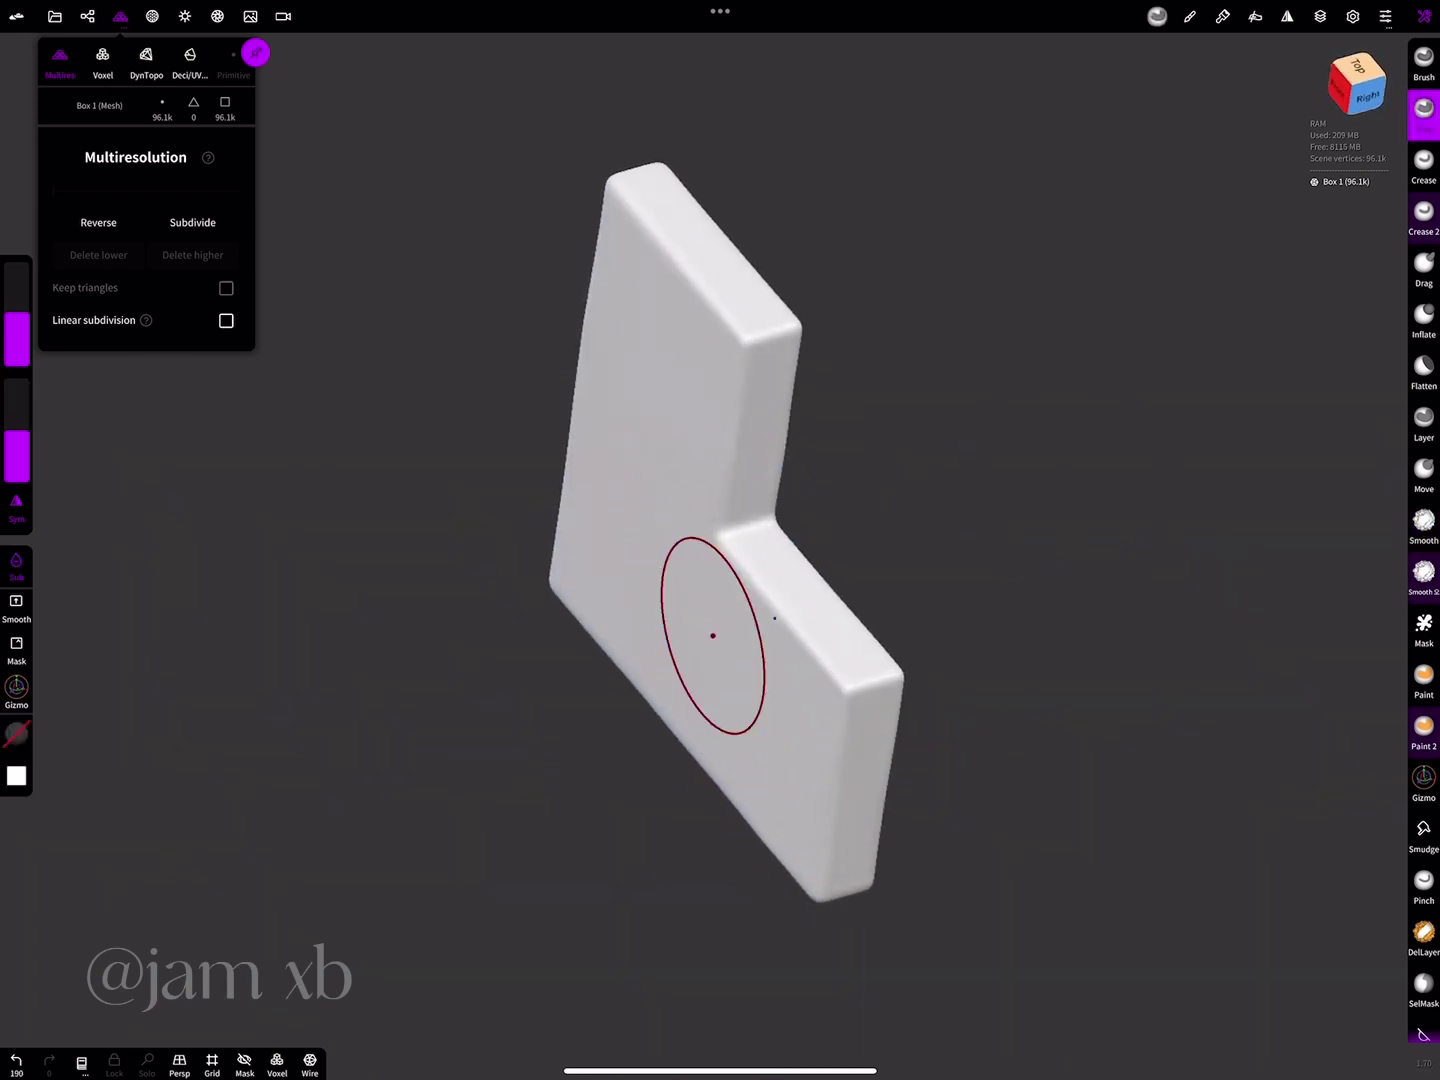
pyautogui.moveTo(976, 651)
pyautogui.mouseDown()
pyautogui.moveTo(949, 589)
pyautogui.moveTo(933, 459)
pyautogui.mouseUp()
pyautogui.moveTo(780, 531)
pyautogui.mouseDown()
pyautogui.moveTo(823, 700)
pyautogui.moveTo(816, 681)
pyautogui.mouseUp()
pyautogui.moveTo(1100, 651)
pyautogui.mouseDown()
pyautogui.moveTo(1225, 499)
pyautogui.moveTo(943, 481)
pyautogui.mouseUp()
pyautogui.moveTo(860, 690)
pyautogui.mouseDown()
pyautogui.moveTo(831, 760)
pyautogui.moveTo(845, 745)
pyautogui.mouseUp()
pyautogui.moveTo(845, 745); pyautogui.dragTo(831, 742)
pyautogui.moveTo(830, 742); pyautogui.dragTo(804, 845)
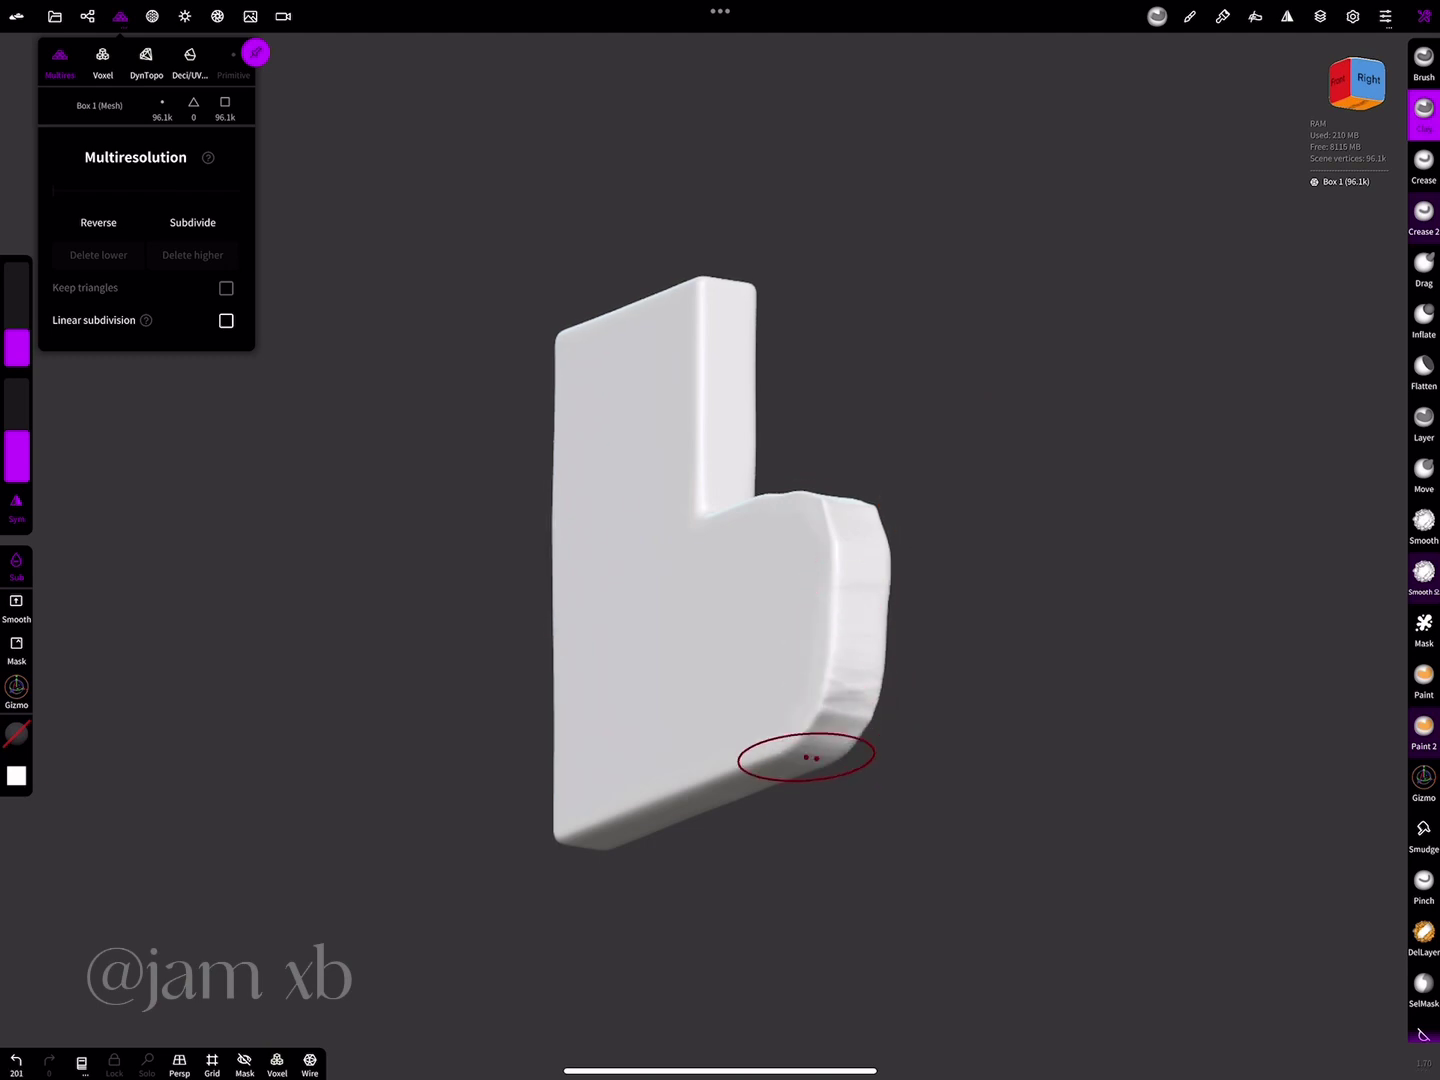
pyautogui.moveTo(1050, 800)
pyautogui.mouseDown()
pyautogui.moveTo(941, 526)
pyautogui.moveTo(841, 758)
pyautogui.mouseUp()
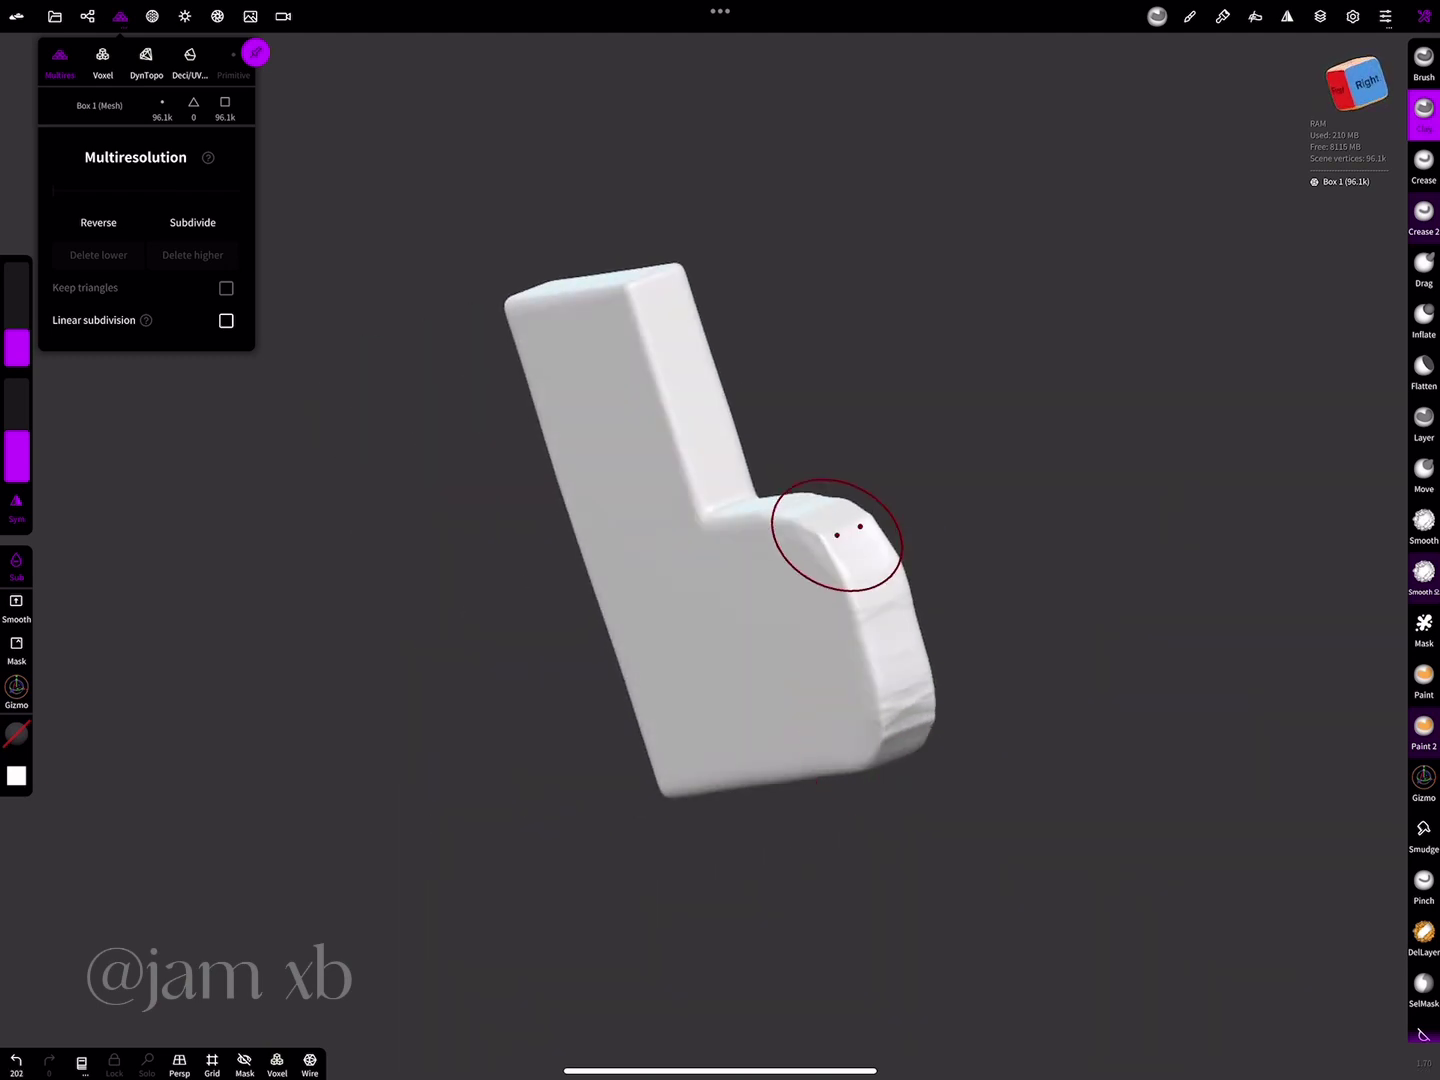
pyautogui.moveTo(871, 590)
pyautogui.mouseDown()
pyautogui.moveTo(893, 733)
pyautogui.moveTo(887, 826)
pyautogui.moveTo(941, 527)
pyautogui.moveTo(983, 759)
pyautogui.mouseUp()
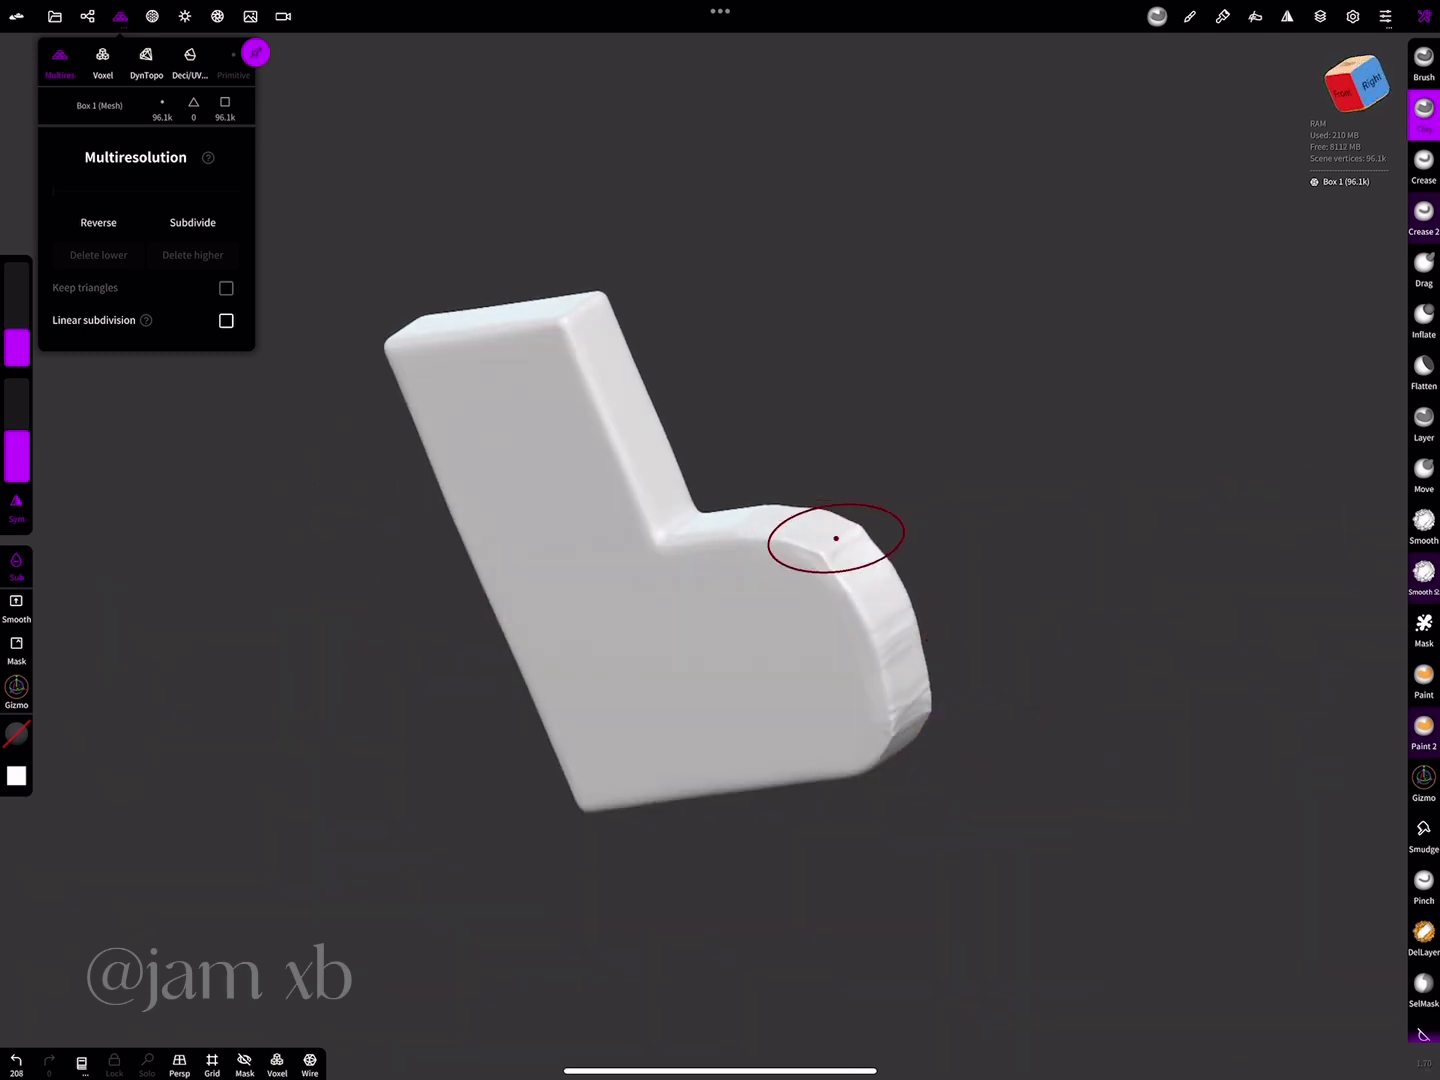
# - From below, round and soften the foot's corner and bottom edges
pyautogui.moveTo(836, 537)
pyautogui.mouseDown()
pyautogui.moveTo(775, 656)
pyautogui.moveTo(688, 569)
pyautogui.mouseUp()
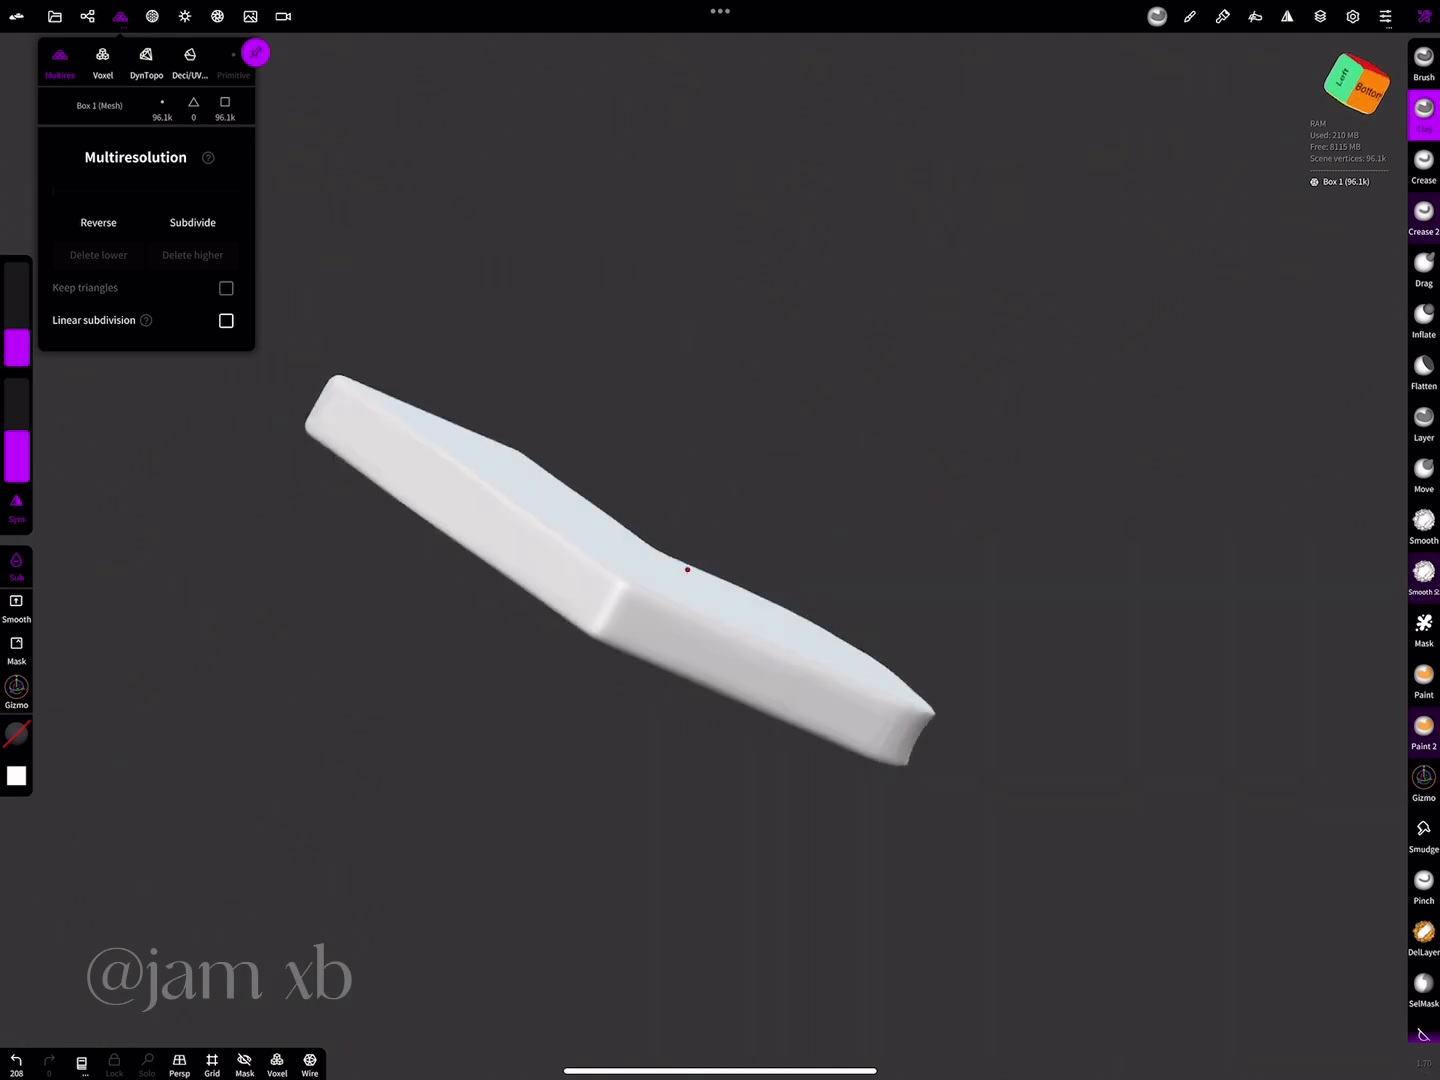
pyautogui.moveTo(597, 600); pyautogui.dragTo(616, 612)
pyautogui.moveTo(617, 612)
pyautogui.mouseDown()
pyautogui.moveTo(630, 602)
pyautogui.moveTo(689, 634)
pyautogui.moveTo(685, 570)
pyautogui.moveTo(876, 630)
pyautogui.mouseUp()
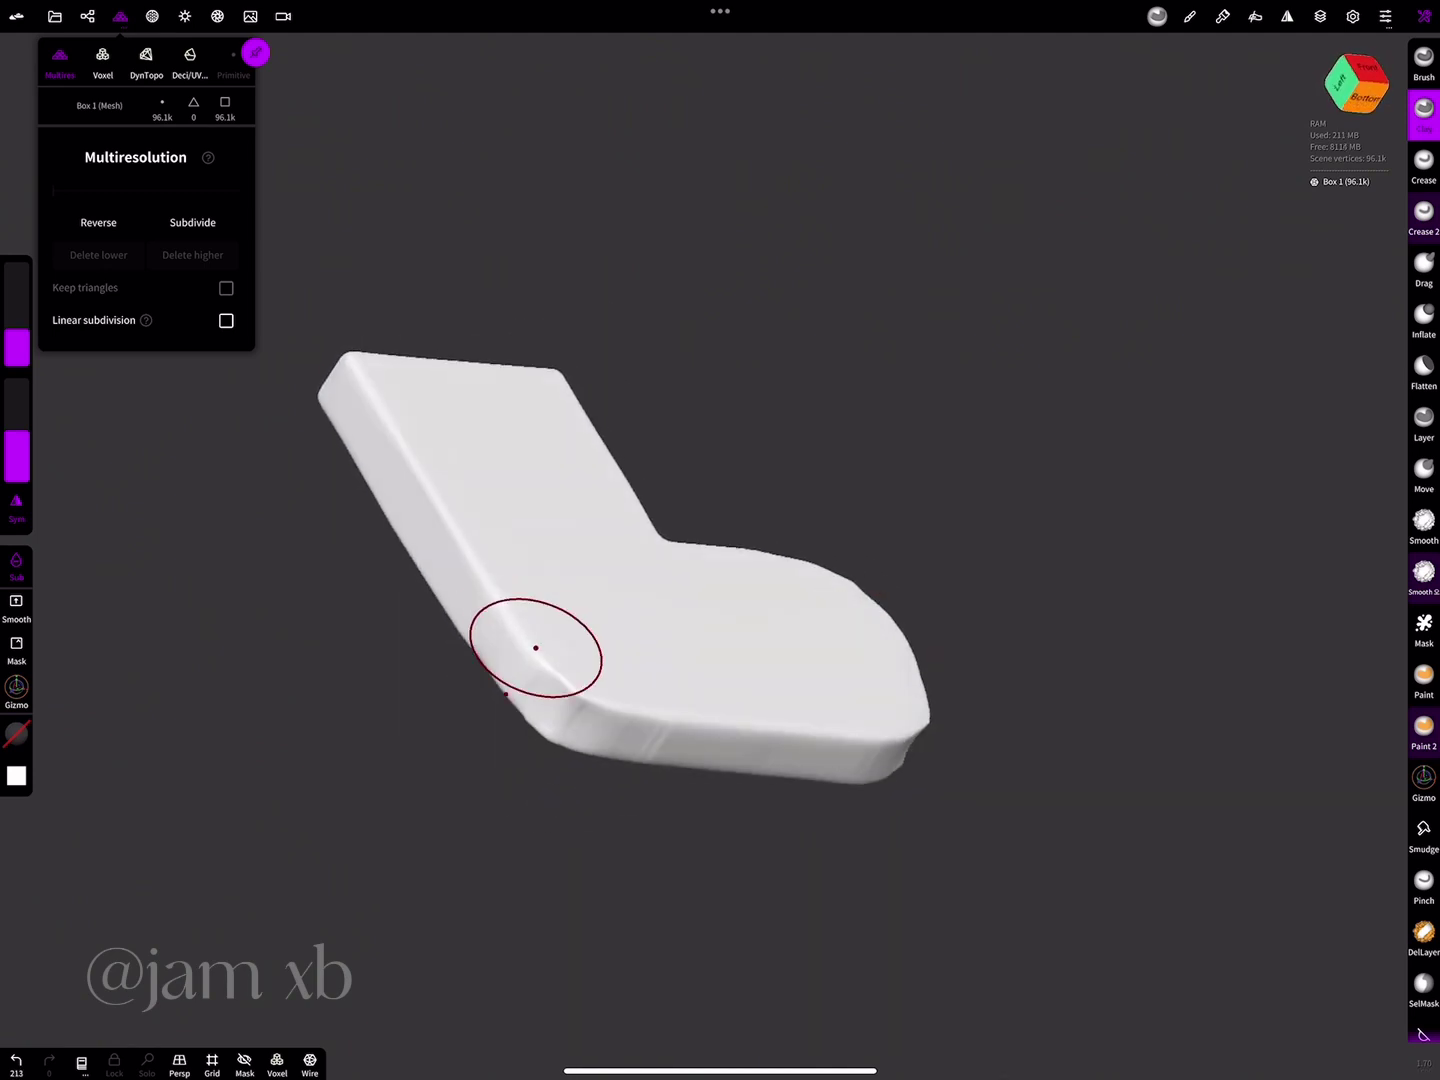
pyautogui.moveTo(536, 648)
pyautogui.mouseDown()
pyautogui.moveTo(600, 720)
pyautogui.moveTo(866, 605)
pyautogui.mouseUp()
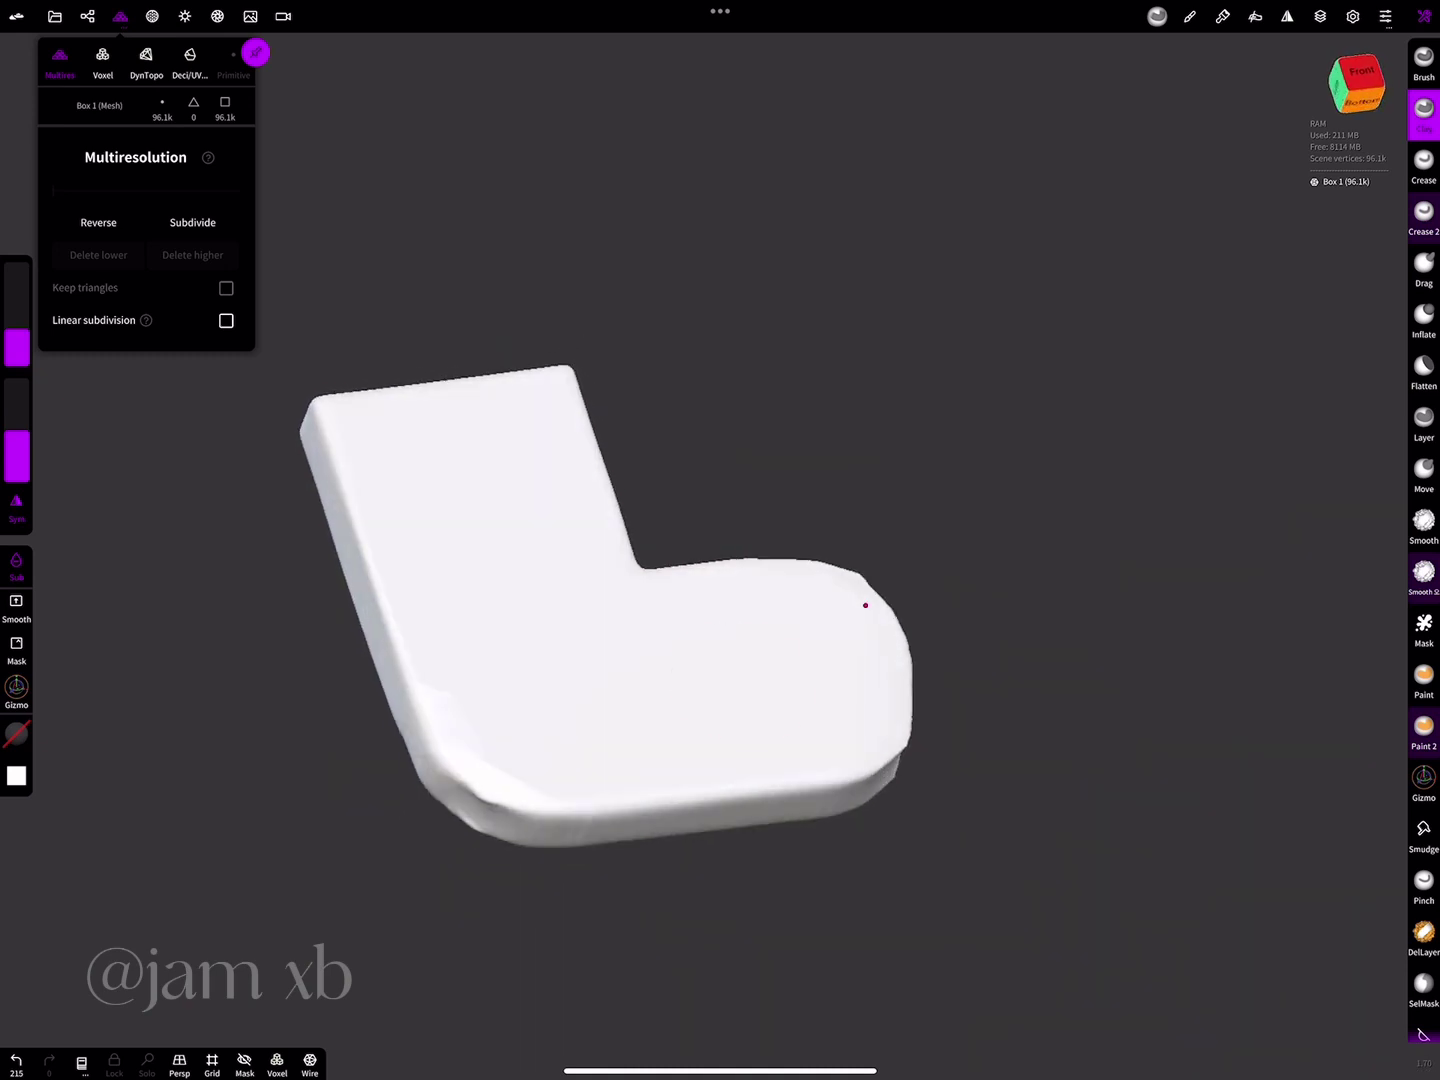
pyautogui.moveTo(538, 823); pyautogui.dragTo(548, 830)
pyautogui.moveTo(861, 599)
pyautogui.mouseDown()
pyautogui.moveTo(800, 765)
pyautogui.moveTo(866, 605)
pyautogui.moveTo(901, 646)
pyautogui.mouseUp()
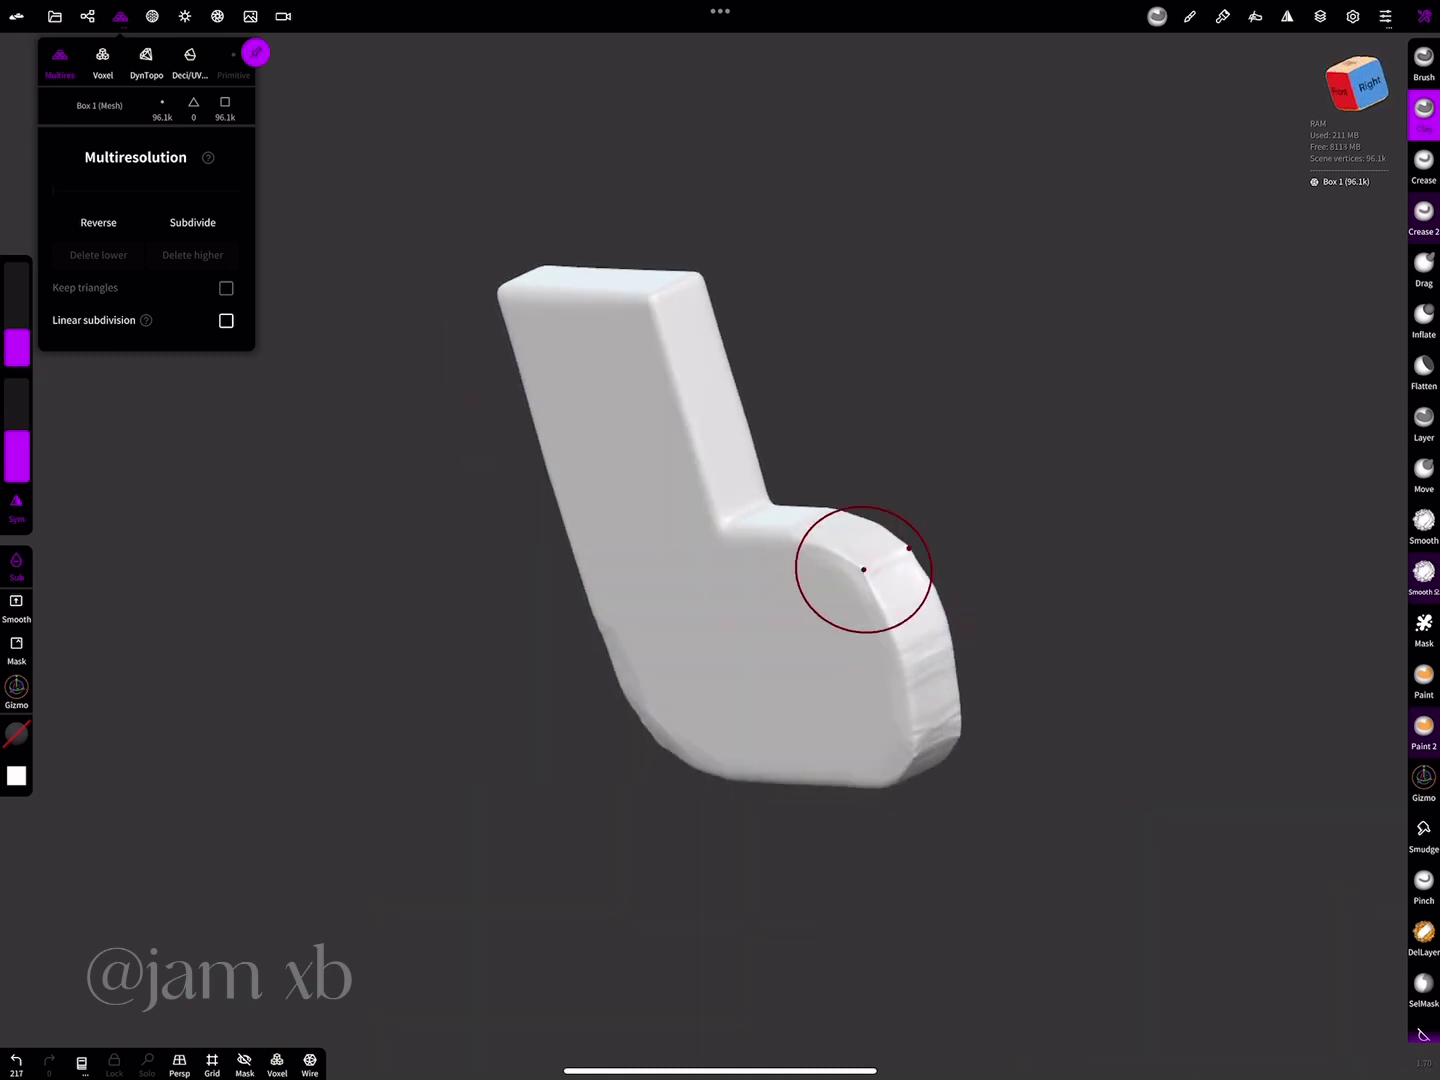
pyautogui.moveTo(846, 560)
pyautogui.mouseDown()
pyautogui.moveTo(866, 605)
pyautogui.moveTo(905, 552)
pyautogui.mouseUp()
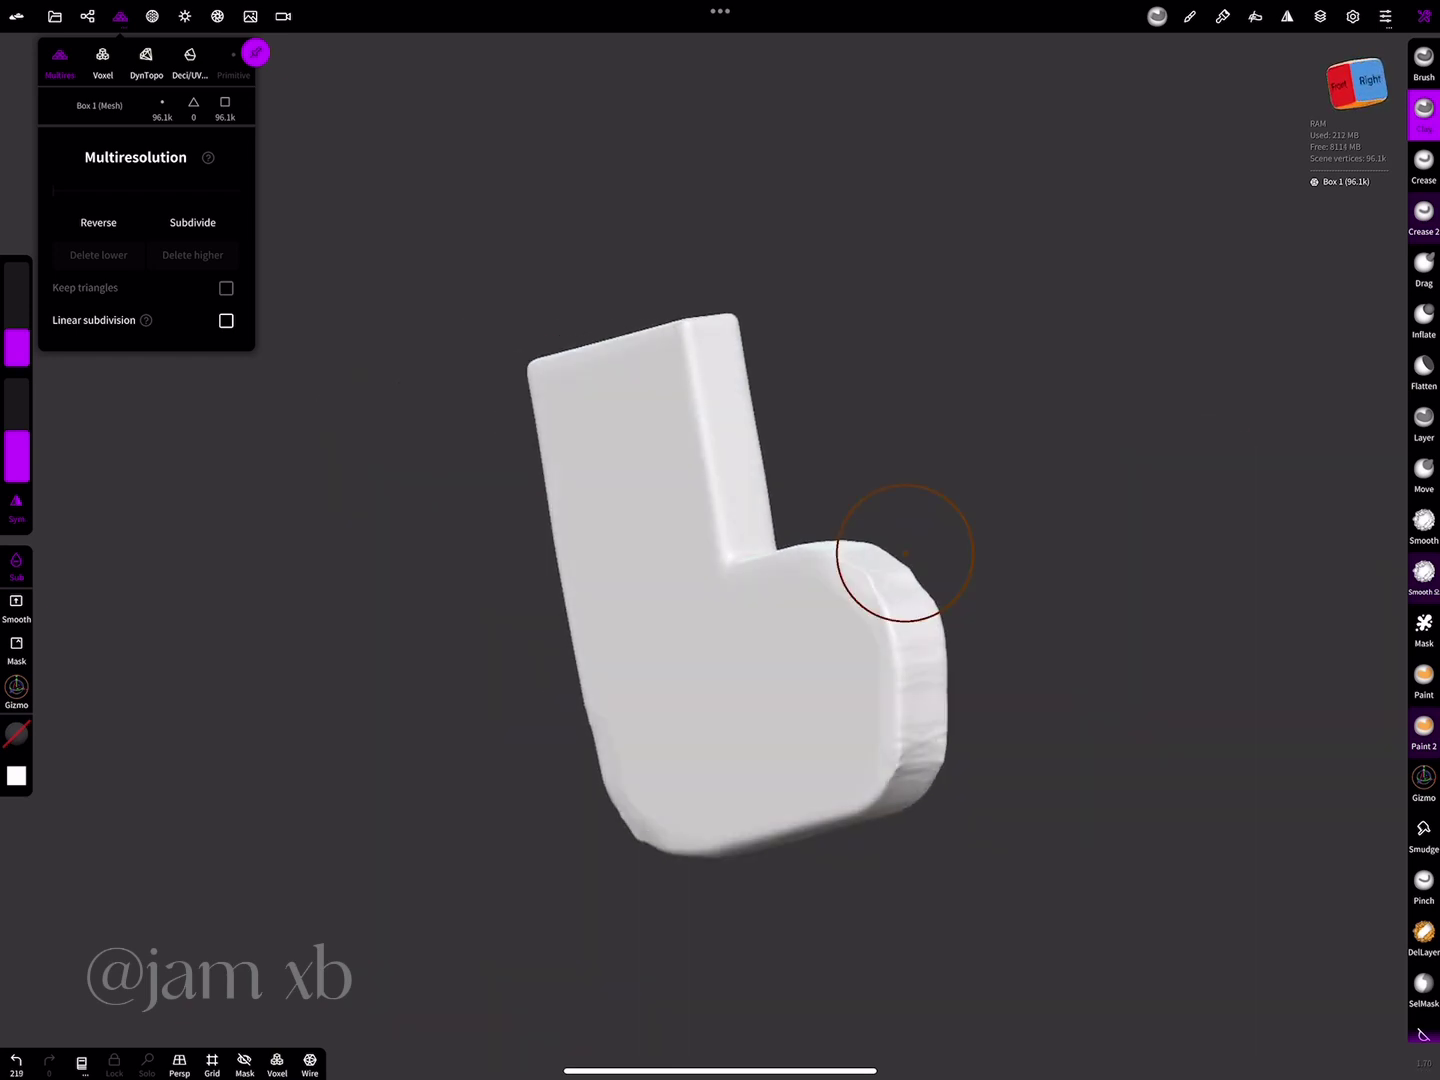
pyautogui.moveTo(913, 629)
pyautogui.mouseDown()
pyautogui.moveTo(1215, 563)
pyautogui.moveTo(1149, 499)
pyautogui.moveTo(871, 579)
pyautogui.moveTo(887, 685)
pyautogui.moveTo(839, 715)
pyautogui.moveTo(996, 476)
pyautogui.moveTo(424, 591)
pyautogui.moveTo(456, 788)
pyautogui.moveTo(575, 761)
pyautogui.mouseUp()
pyautogui.click(1424, 520)
# - Smooth the toe, lower foot, and inner-corner edges of the boot
pyautogui.moveTo(974, 569)
pyautogui.mouseDown()
pyautogui.moveTo(1005, 490)
pyautogui.moveTo(974, 588)
pyautogui.moveTo(853, 410)
pyautogui.moveTo(1061, 376)
pyautogui.moveTo(514, 627)
pyautogui.mouseUp()
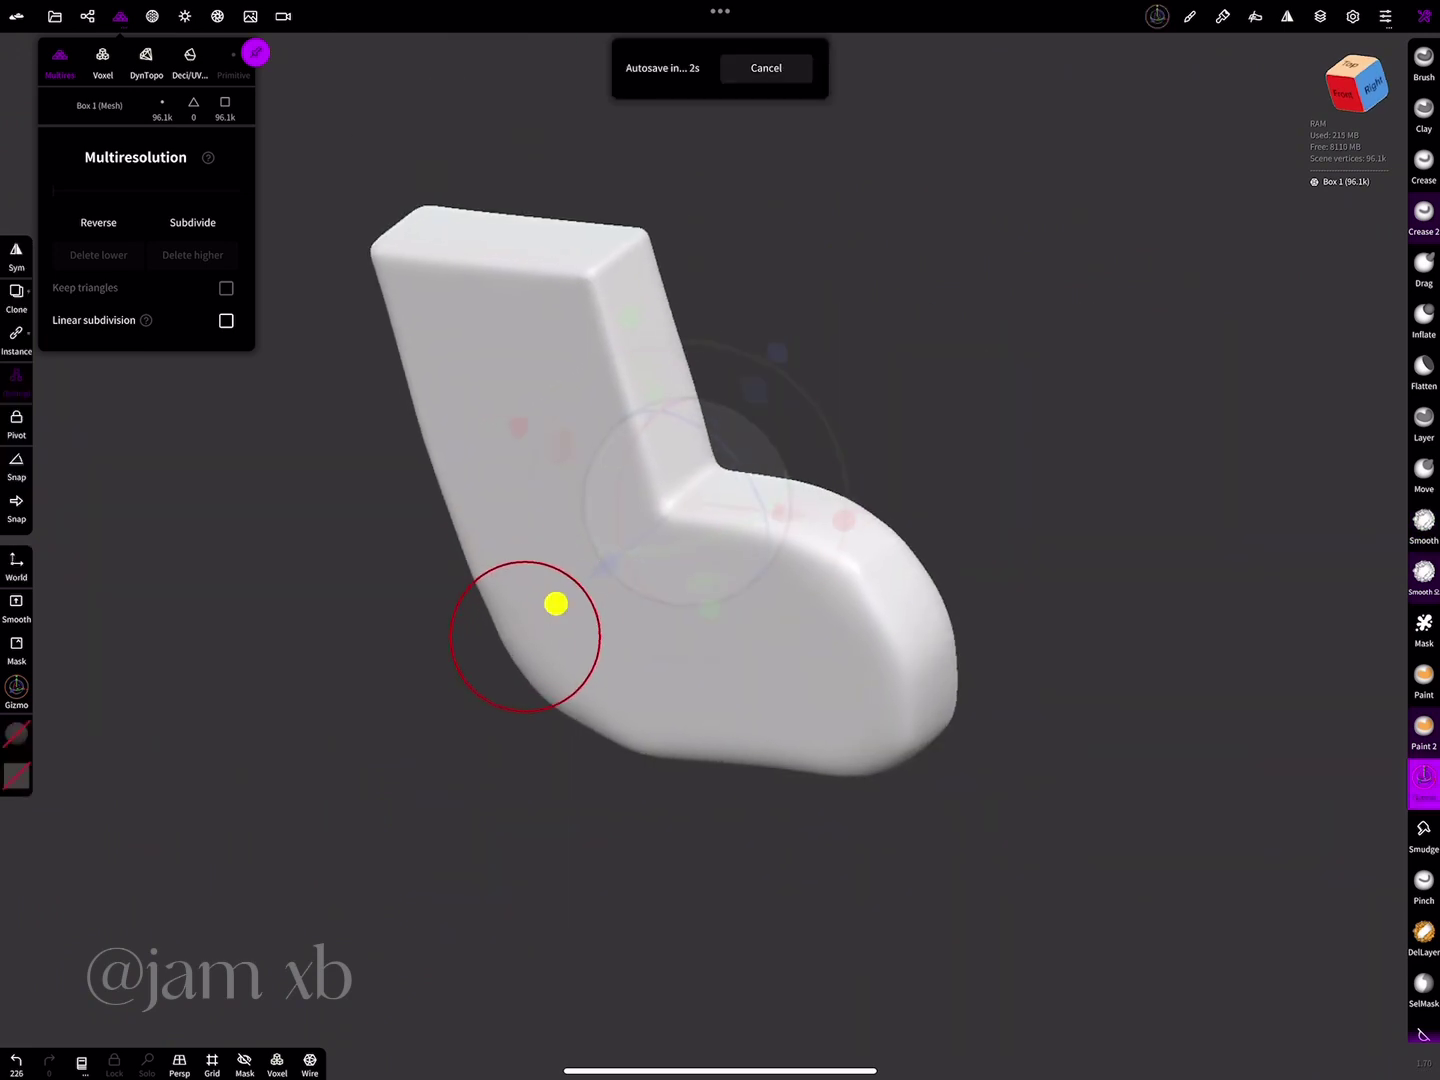
pyautogui.moveTo(675, 627)
pyautogui.mouseDown()
pyautogui.moveTo(456, 569)
pyautogui.moveTo(643, 820)
pyautogui.moveTo(579, 735)
pyautogui.mouseUp()
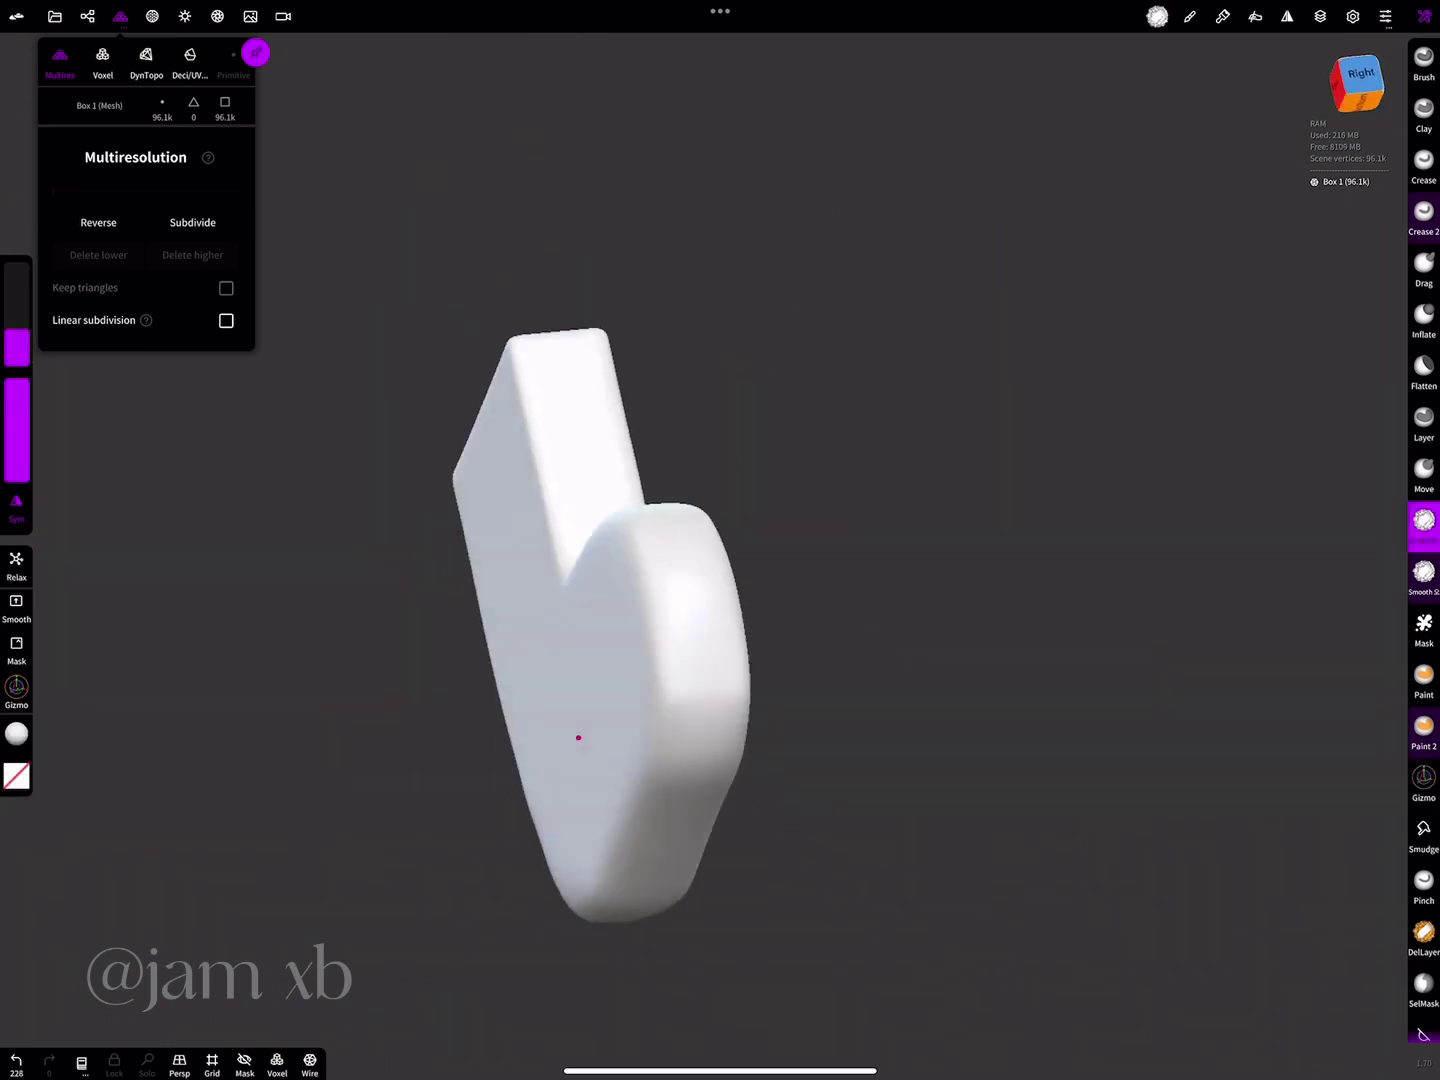
pyautogui.moveTo(650, 600)
pyautogui.mouseDown()
pyautogui.moveTo(611, 869)
pyautogui.moveTo(1048, 475)
pyautogui.moveTo(859, 580)
pyautogui.moveTo(751, 419)
pyautogui.moveTo(1147, 380)
pyautogui.moveTo(616, 565)
pyautogui.moveTo(823, 616)
pyautogui.moveTo(1030, 644)
pyautogui.moveTo(710, 490)
pyautogui.moveTo(815, 619)
pyautogui.moveTo(1139, 331)
pyautogui.mouseUp()
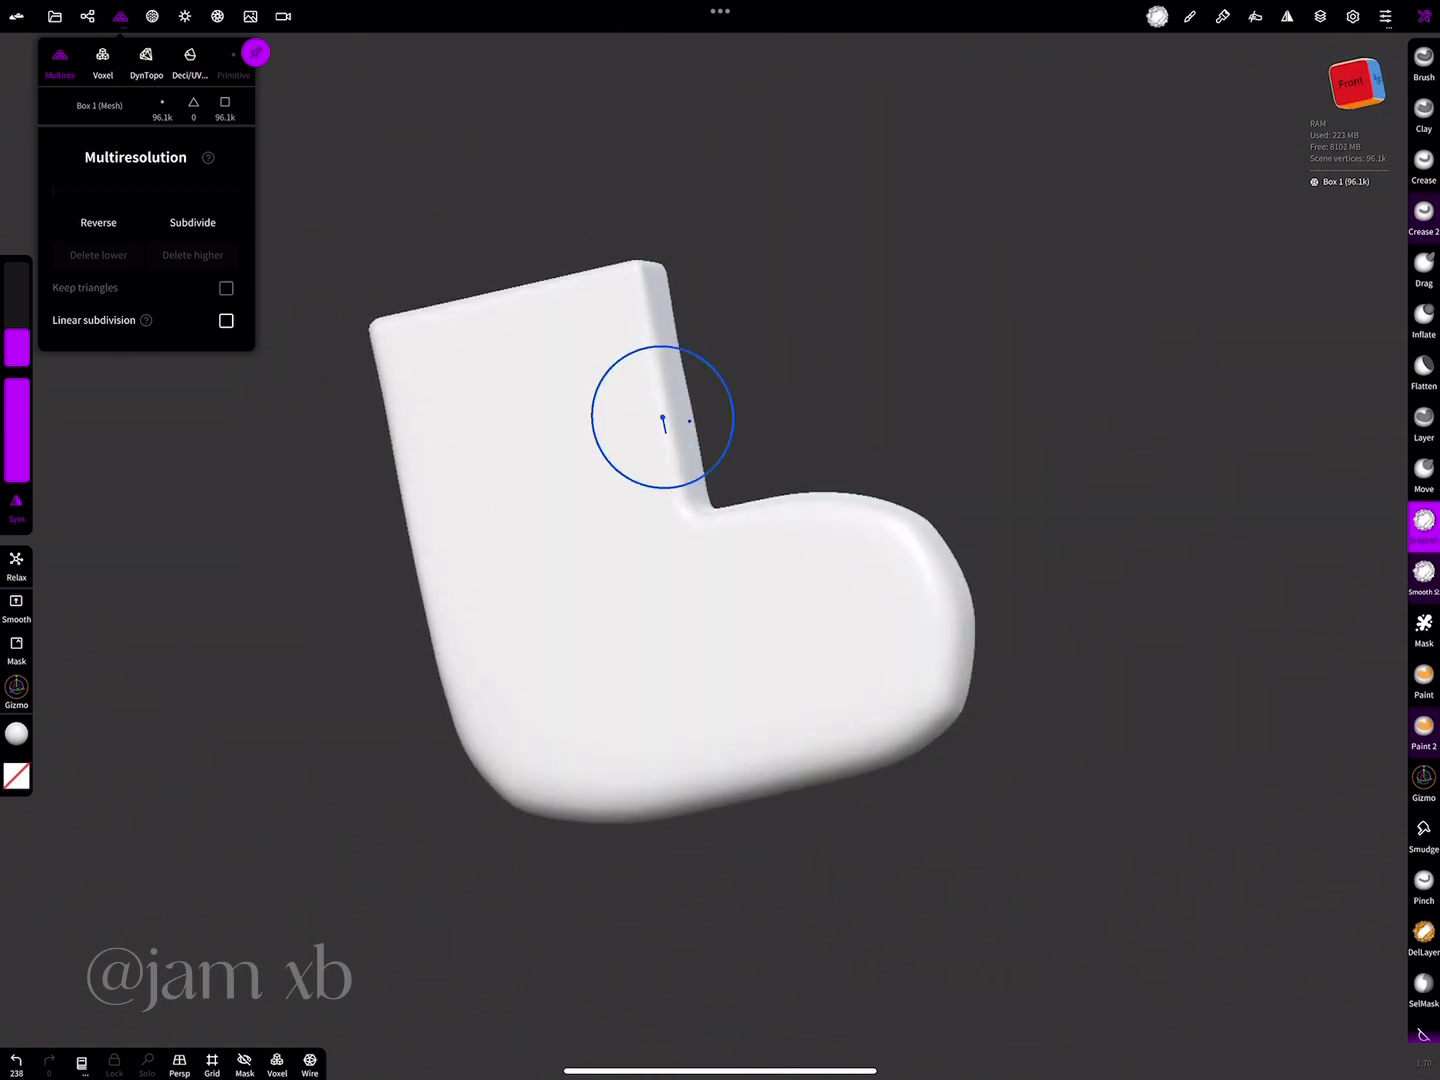
pyautogui.moveTo(661, 410); pyautogui.dragTo(949, 655)
pyautogui.moveTo(762, 819)
pyautogui.mouseDown()
pyautogui.moveTo(926, 566)
pyautogui.moveTo(814, 505)
pyautogui.moveTo(433, 233)
pyautogui.mouseUp()
# - Square the view up to an exact front view of the boot
pyautogui.moveTo(842, 604); pyautogui.dragTo(1119, 394)
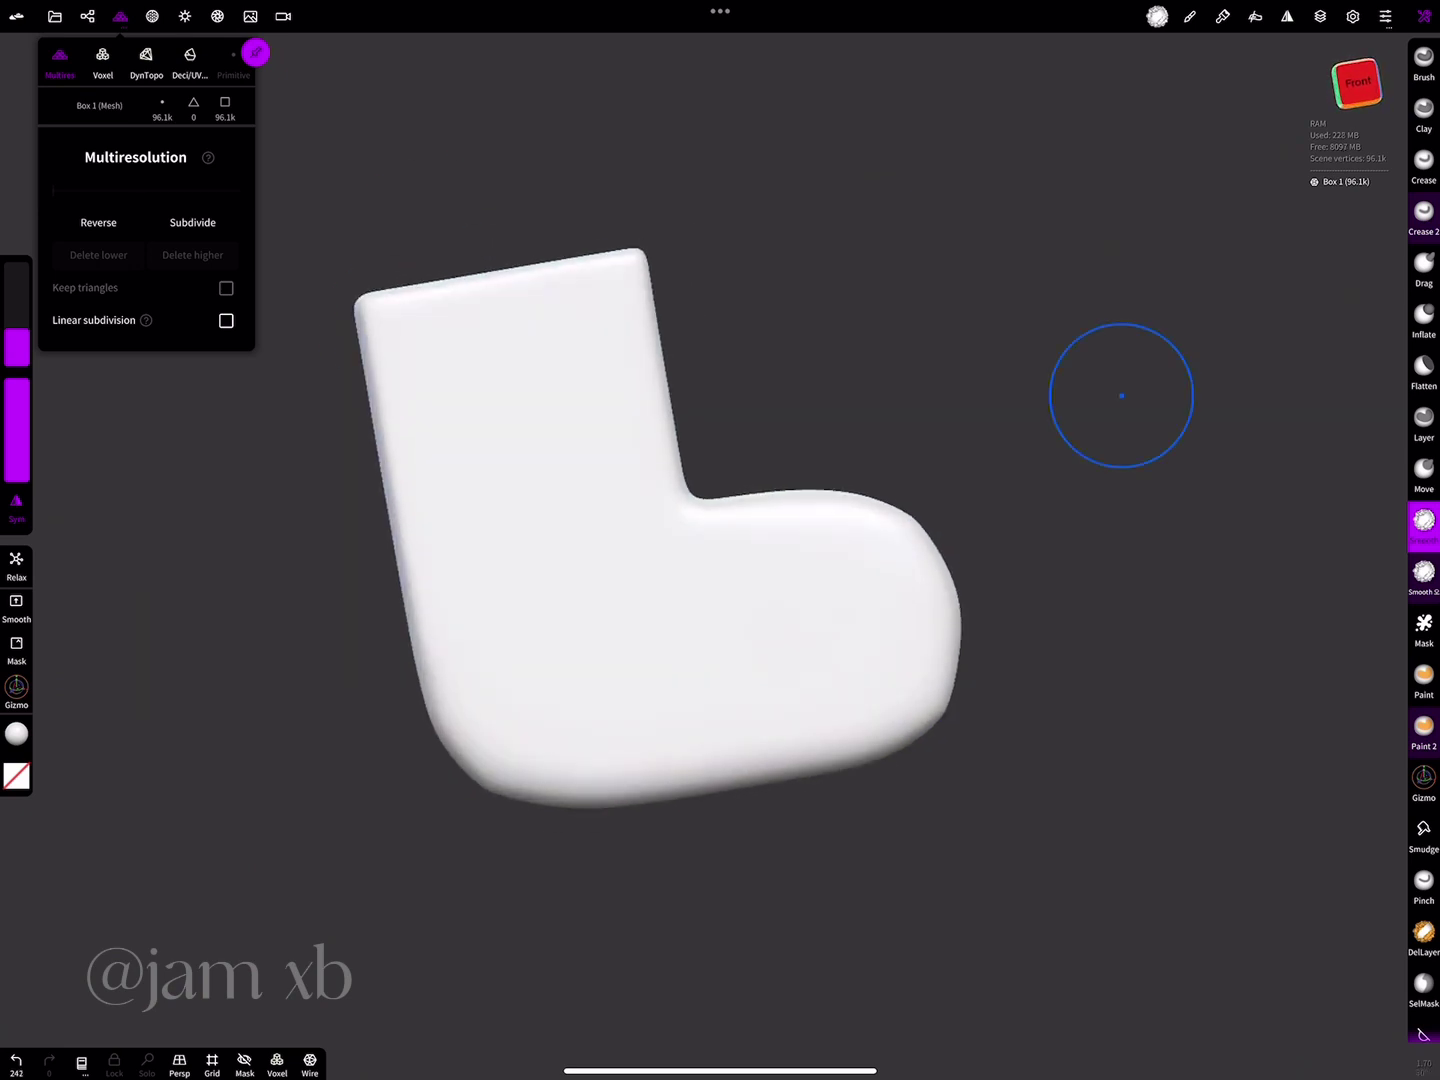
pyautogui.moveTo(997, 520)
pyautogui.mouseDown()
pyautogui.moveTo(929, 630)
pyautogui.moveTo(997, 409)
pyautogui.mouseUp()
pyautogui.click(1357, 87)
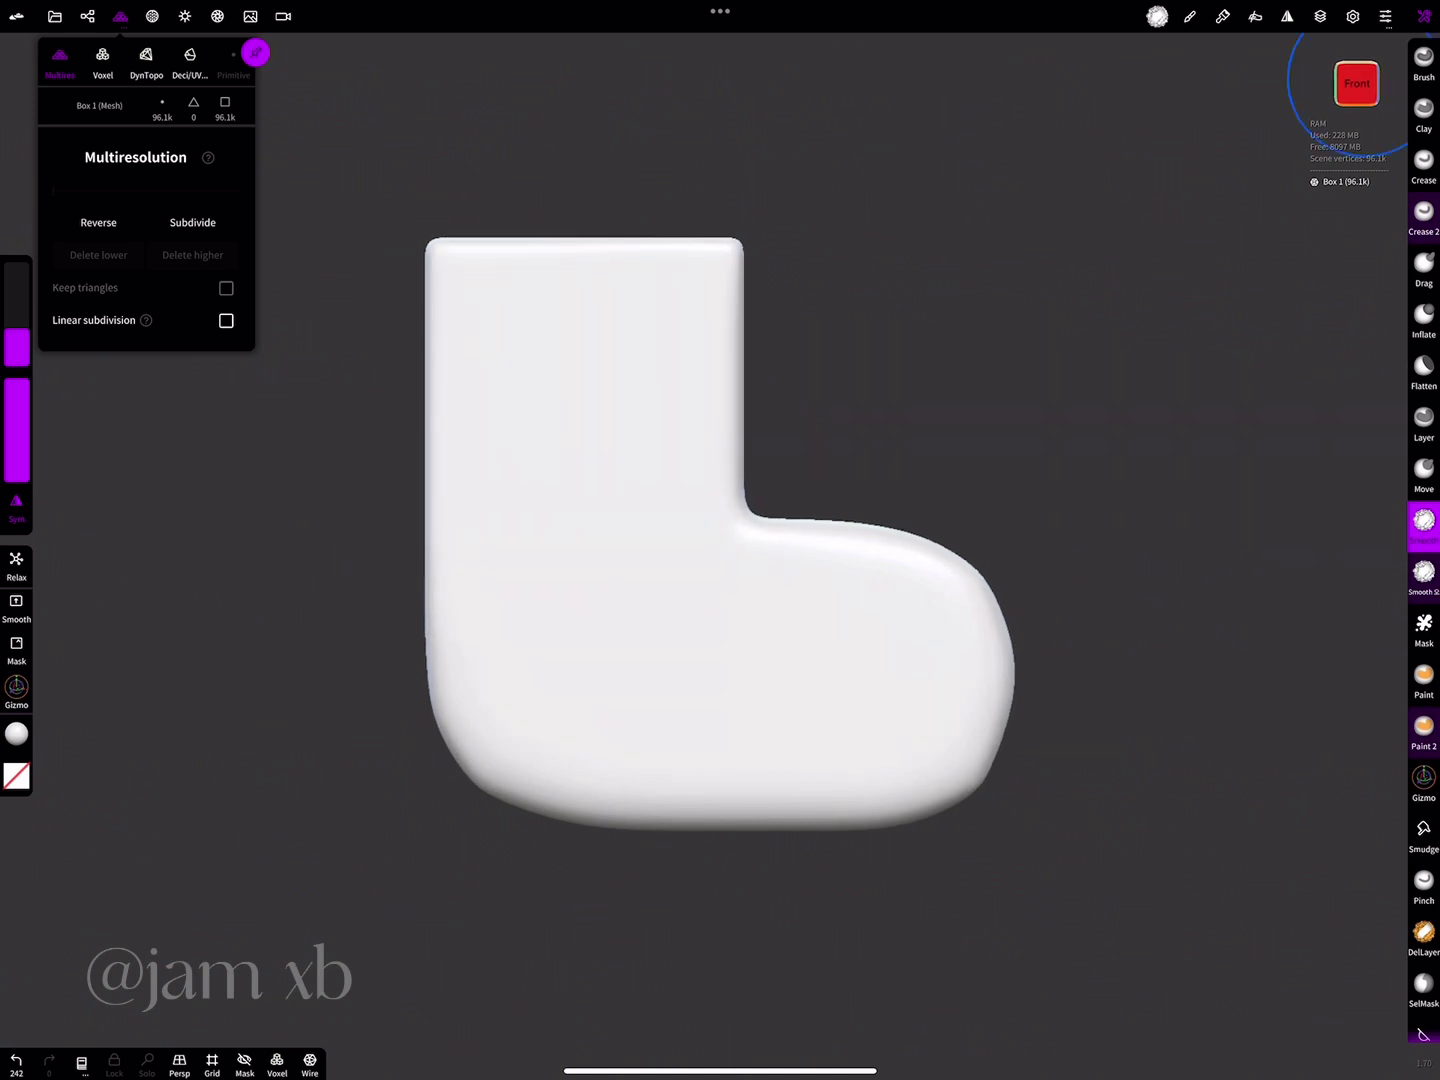
pyautogui.scroll(-5, 1425, 540)
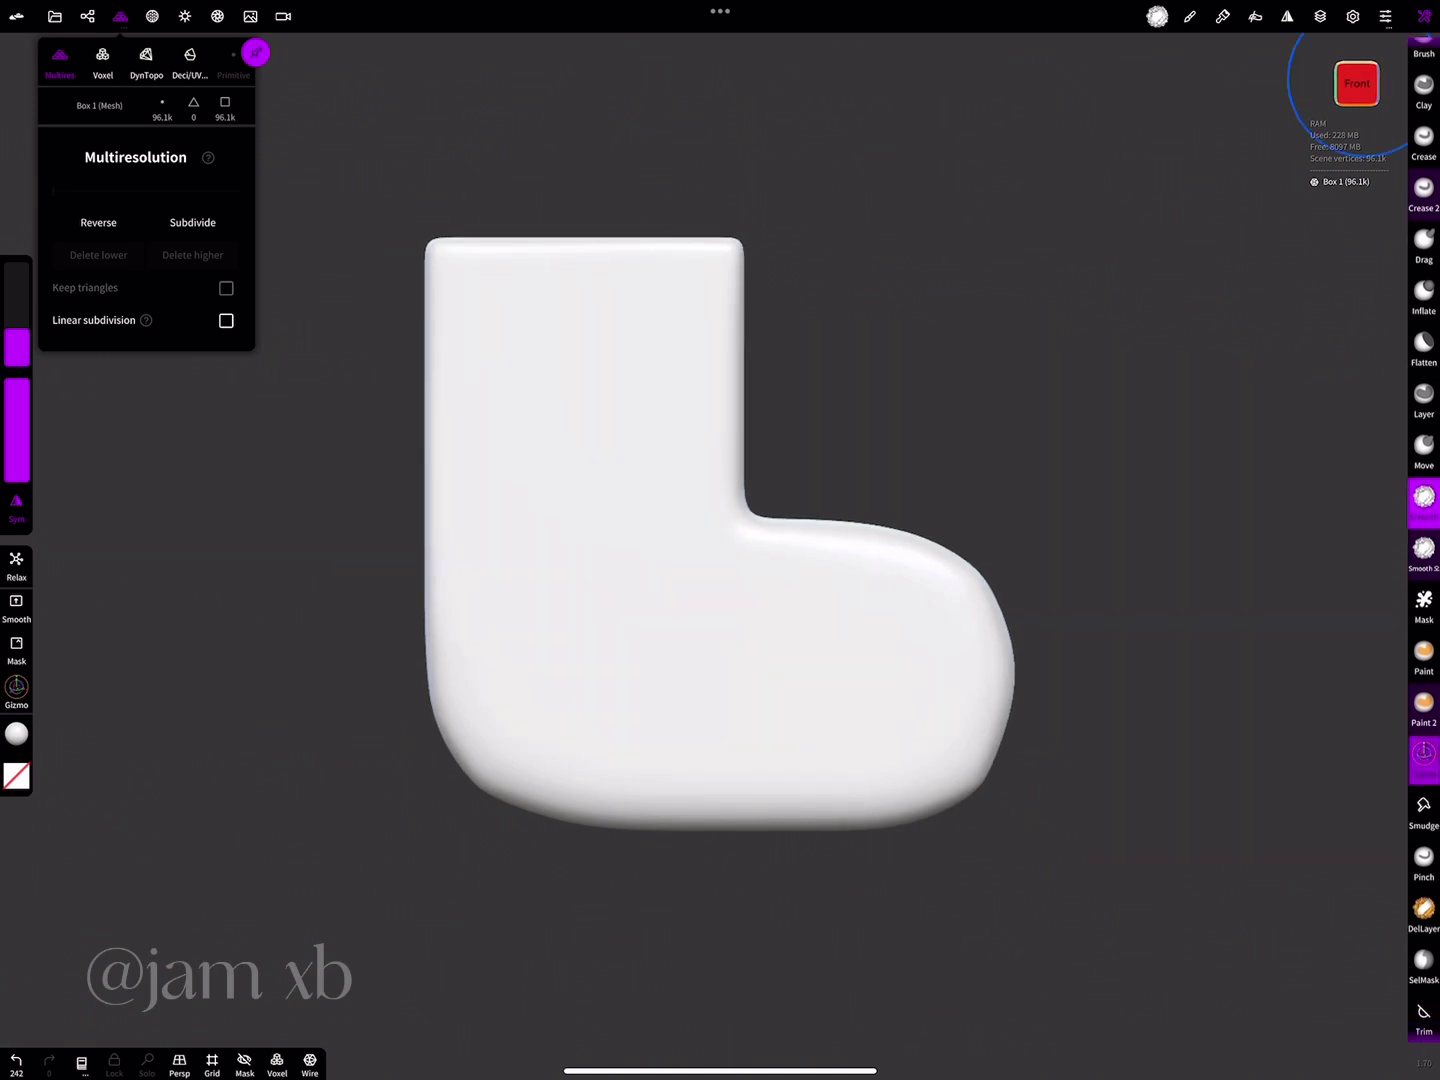
# - Rect-mask a band across the top of the leg, then invert so only that band is free
pyautogui.click(1425, 600)
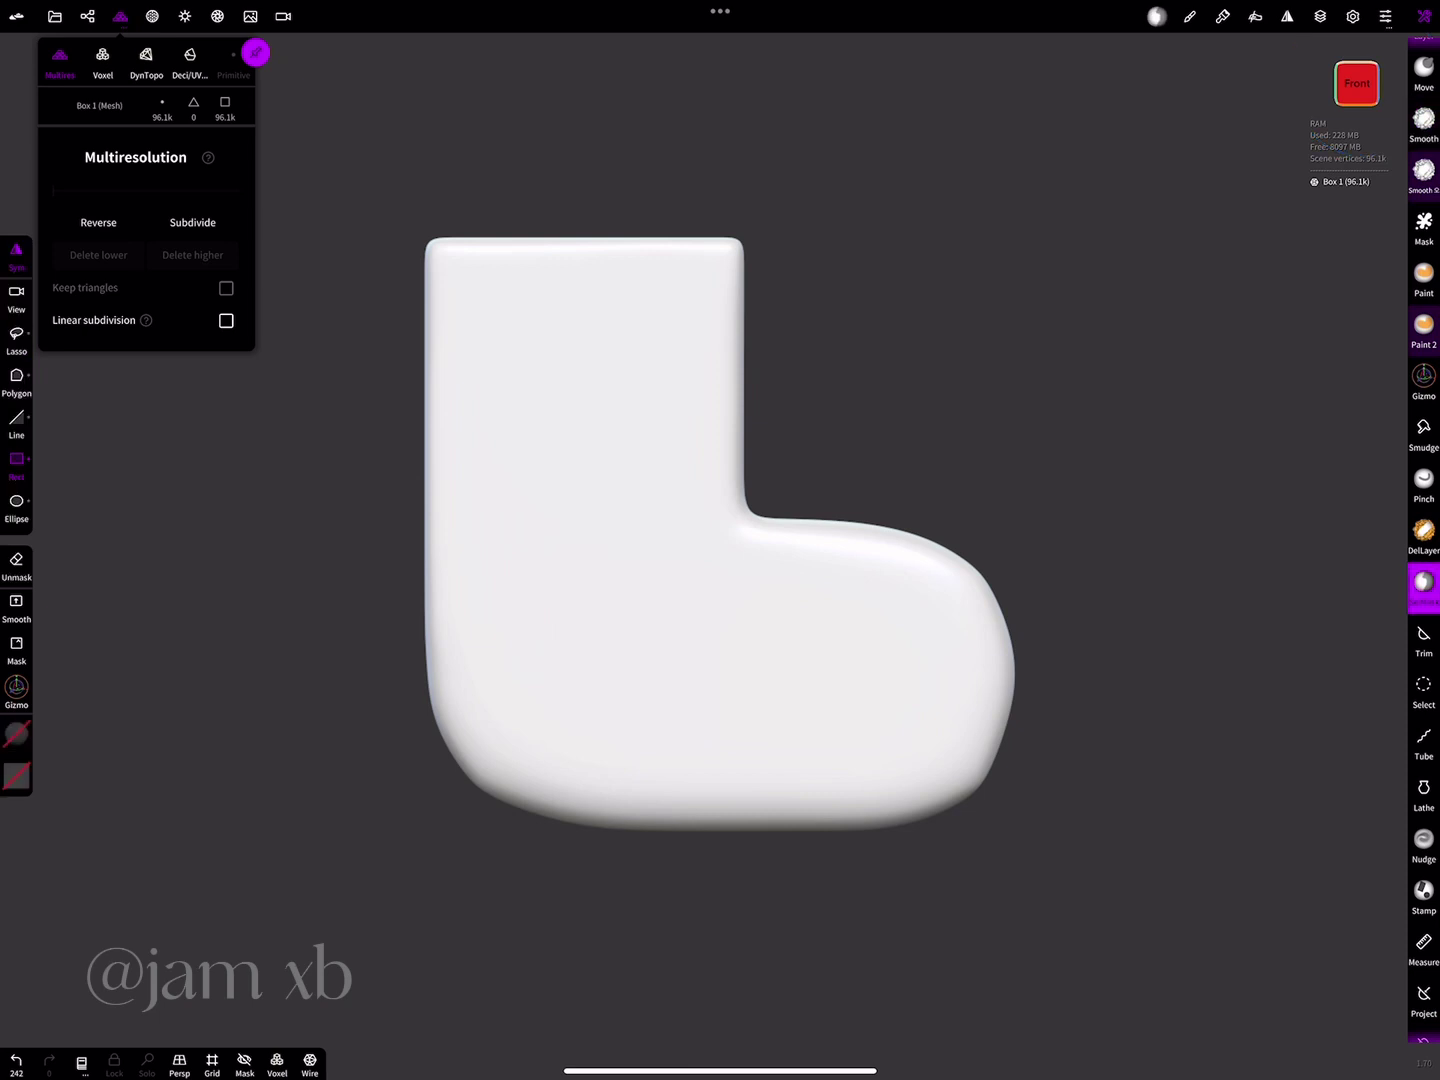
pyautogui.moveTo(353, 149); pyautogui.dragTo(864, 371)
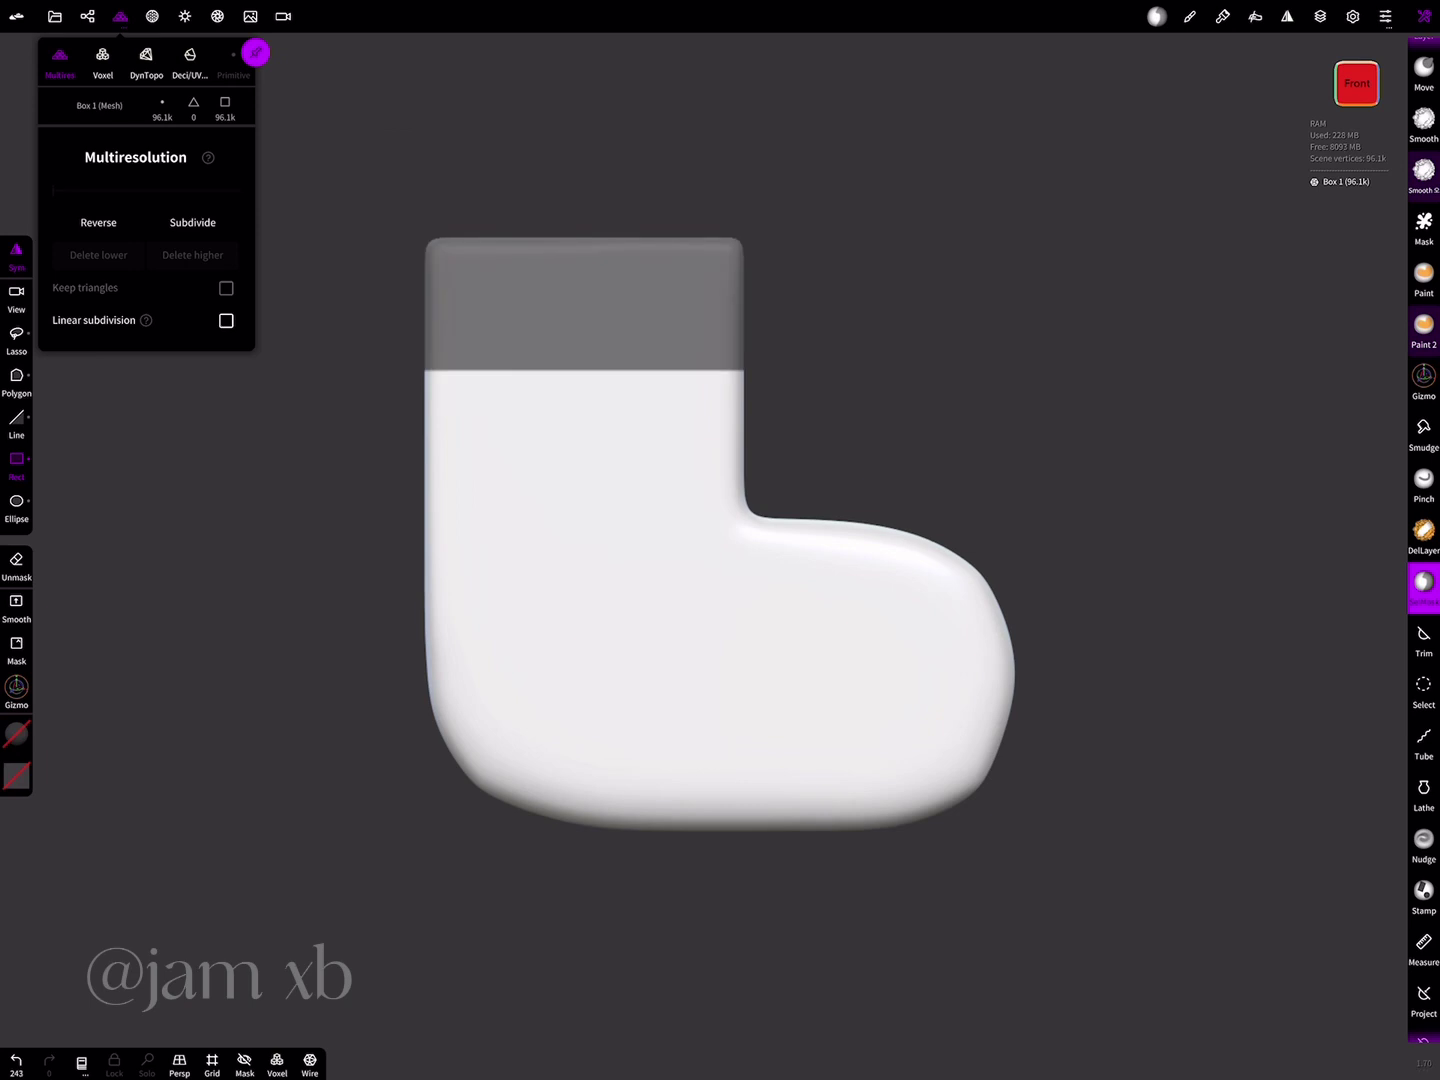
pyautogui.moveTo(1149, 599)
pyautogui.mouseDown()
pyautogui.moveTo(1030, 620)
pyautogui.moveTo(1090, 610)
pyautogui.mouseUp()
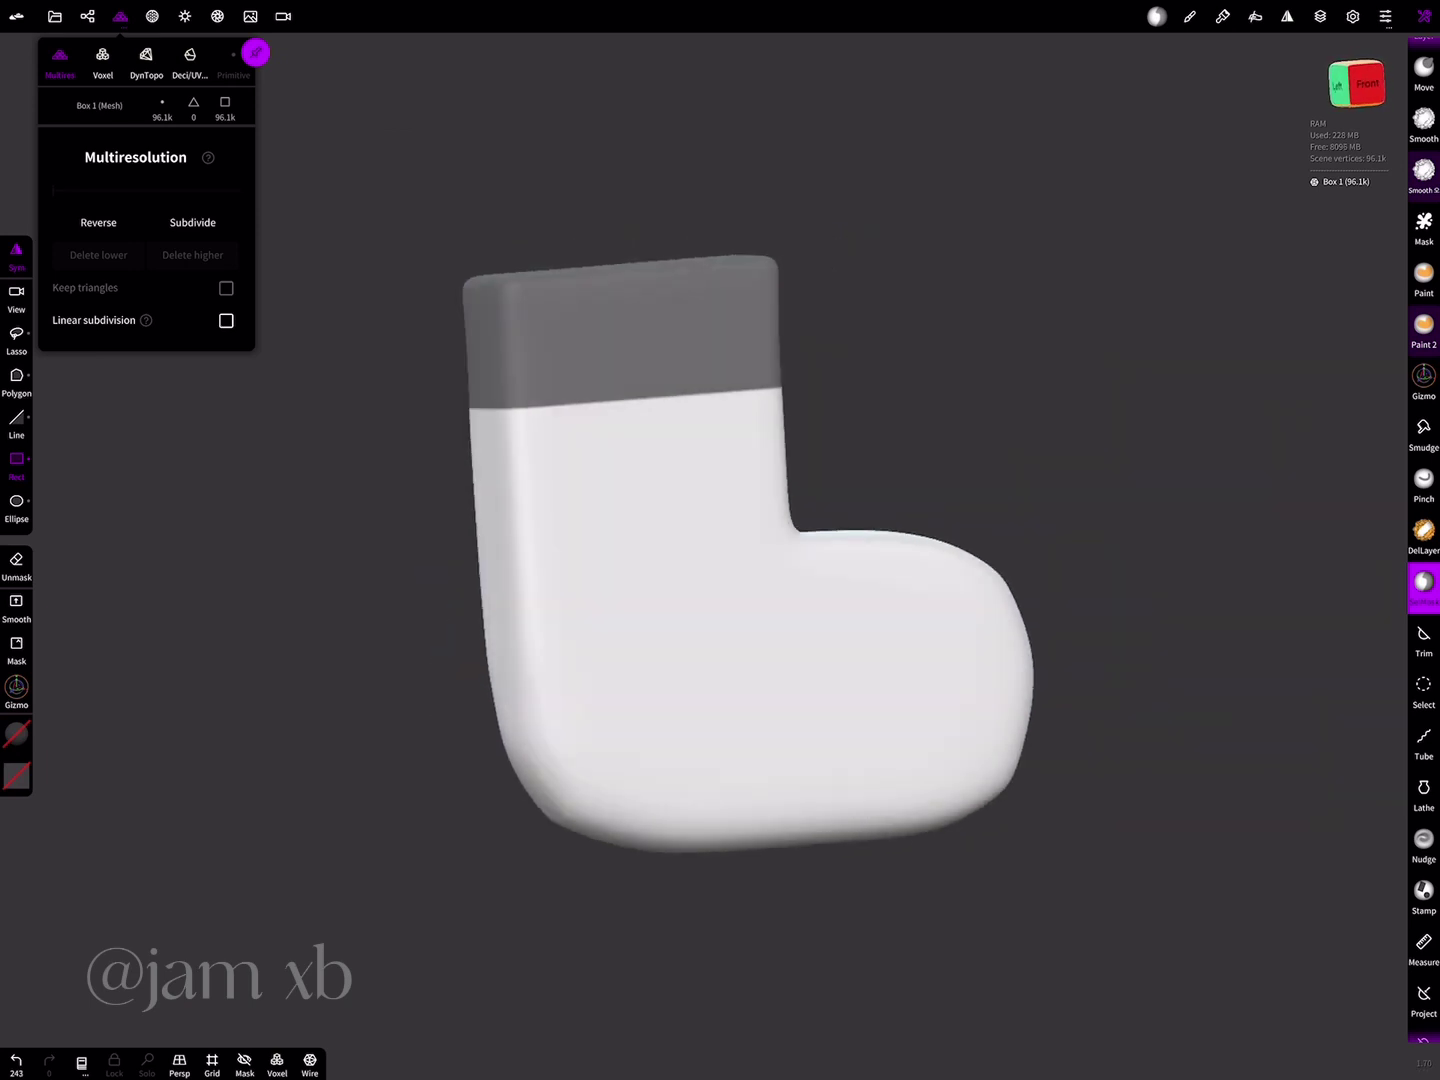
pyautogui.click(1424, 380)
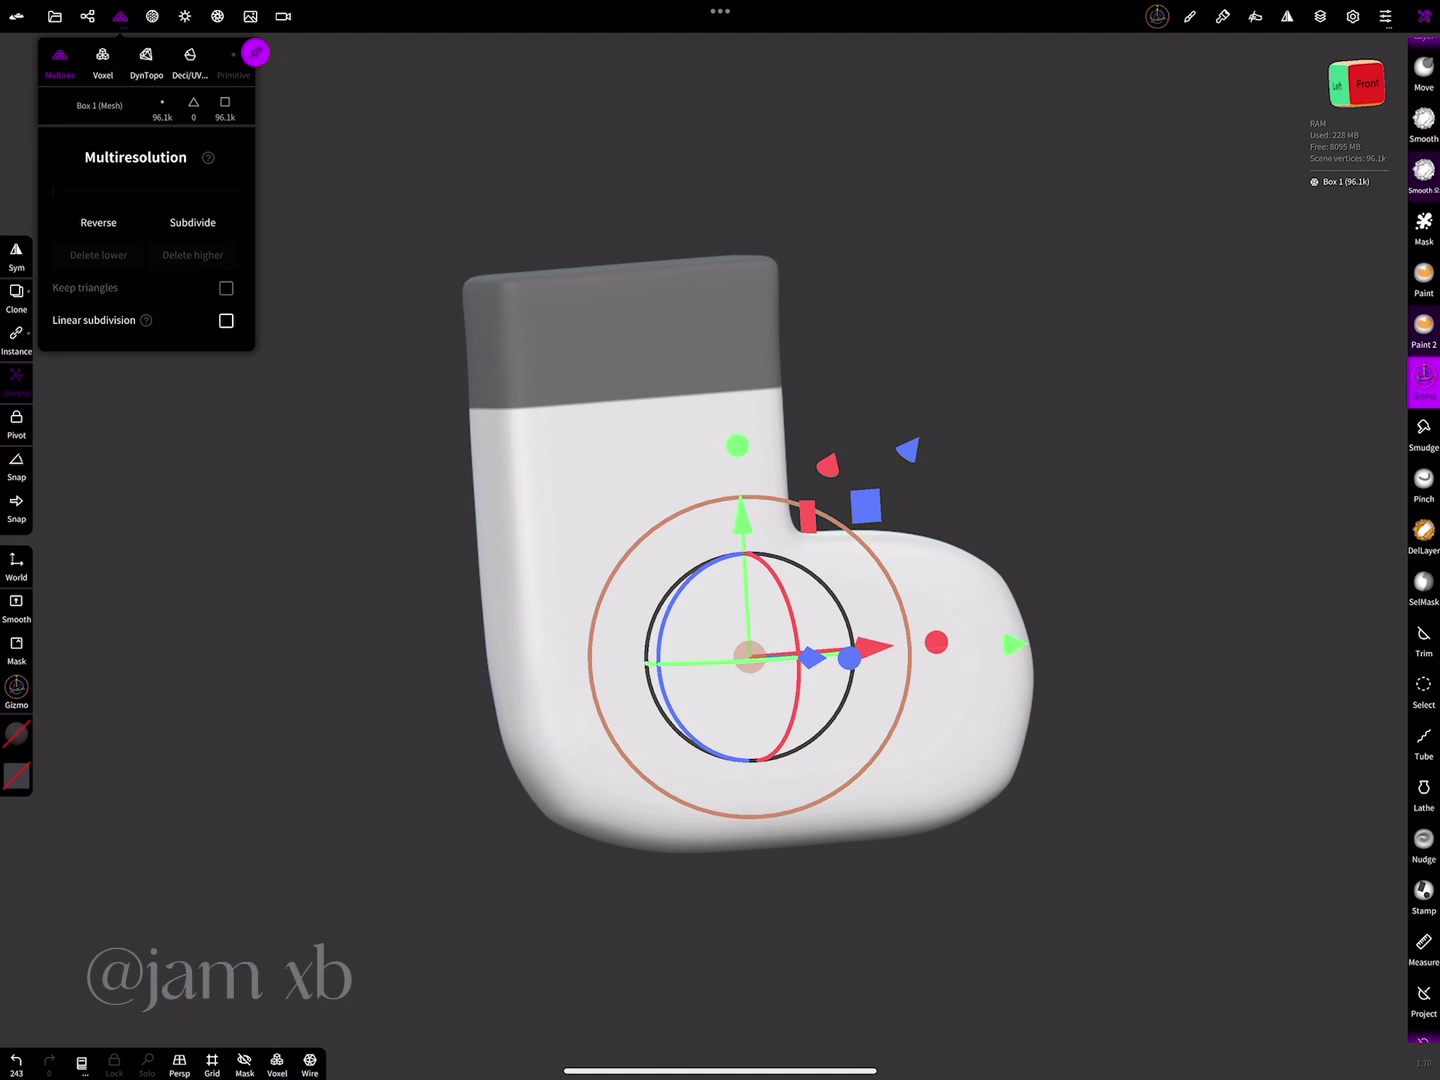
pyautogui.click(1425, 582)
pyautogui.click(1201, 700)
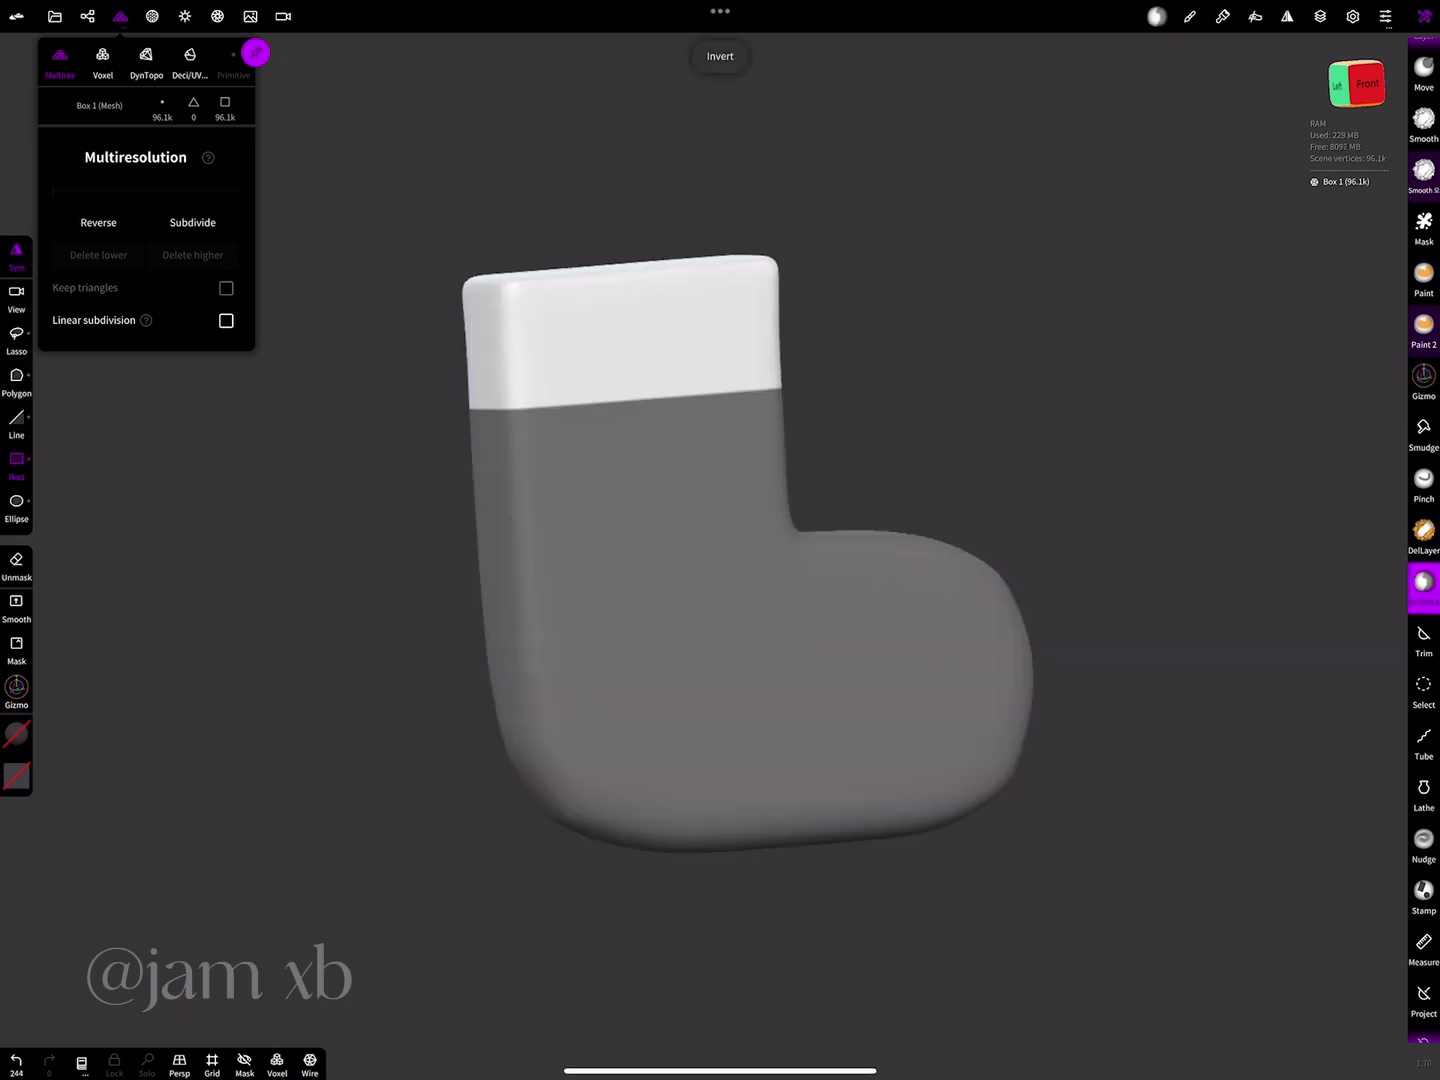
pyautogui.click(1424, 380)
# - Scale the top band wider on X with the Gizmo and rotate it slightly level
pyautogui.moveTo(1150, 600); pyautogui.dragTo(1100, 619)
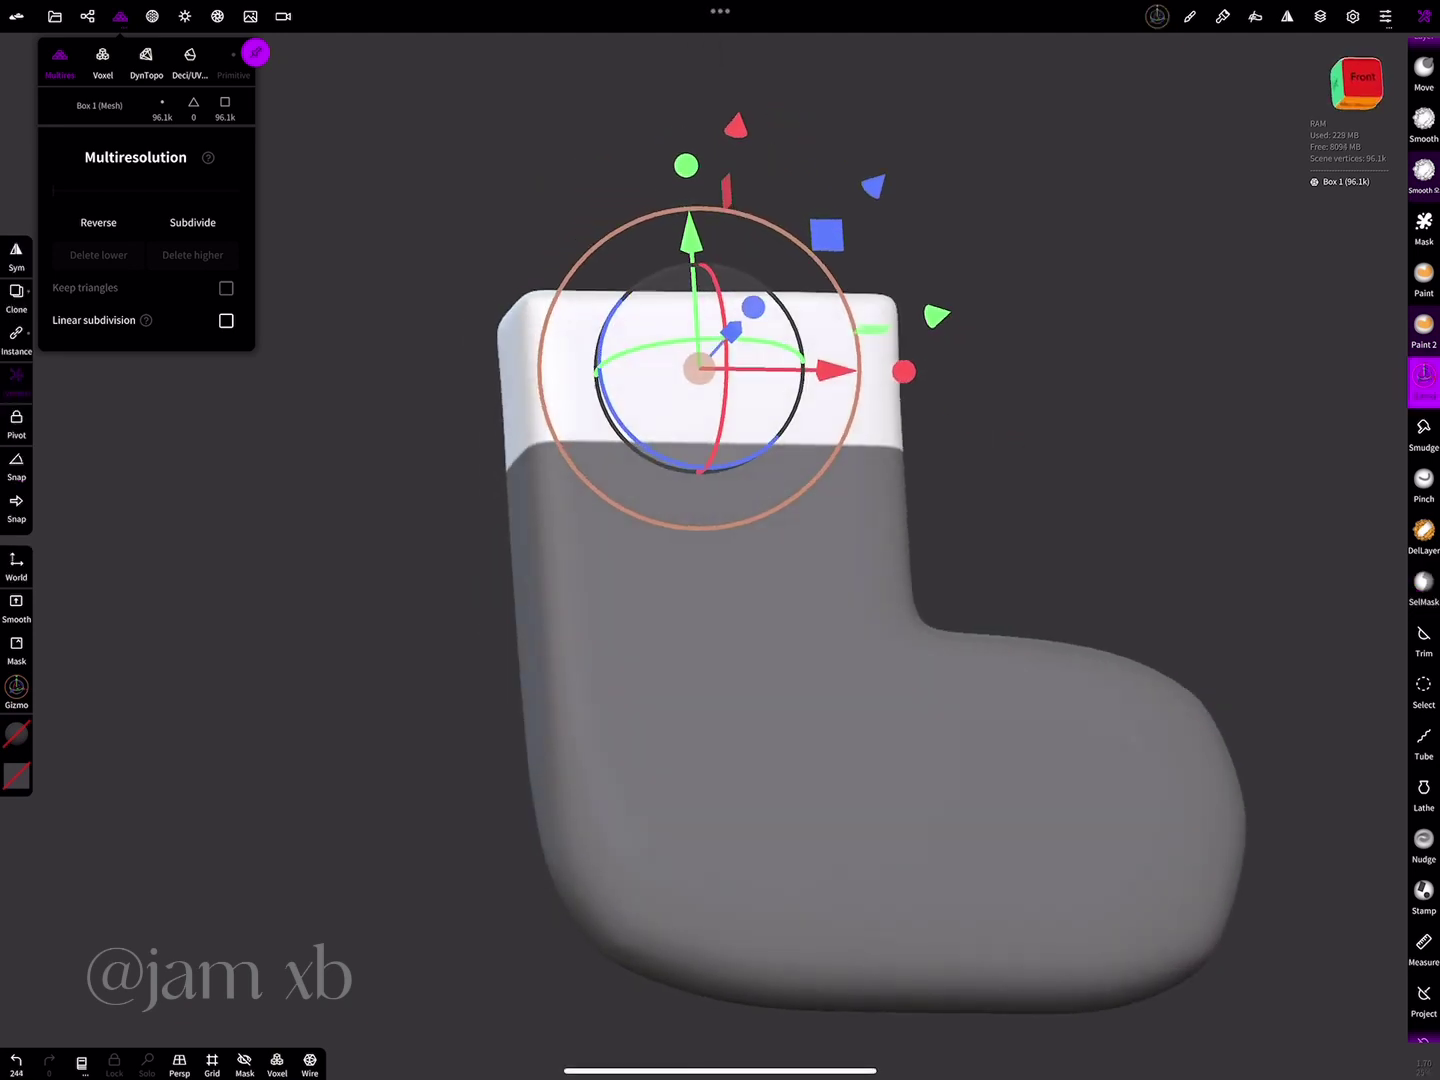
pyautogui.moveTo(904, 371); pyautogui.dragTo(925, 371)
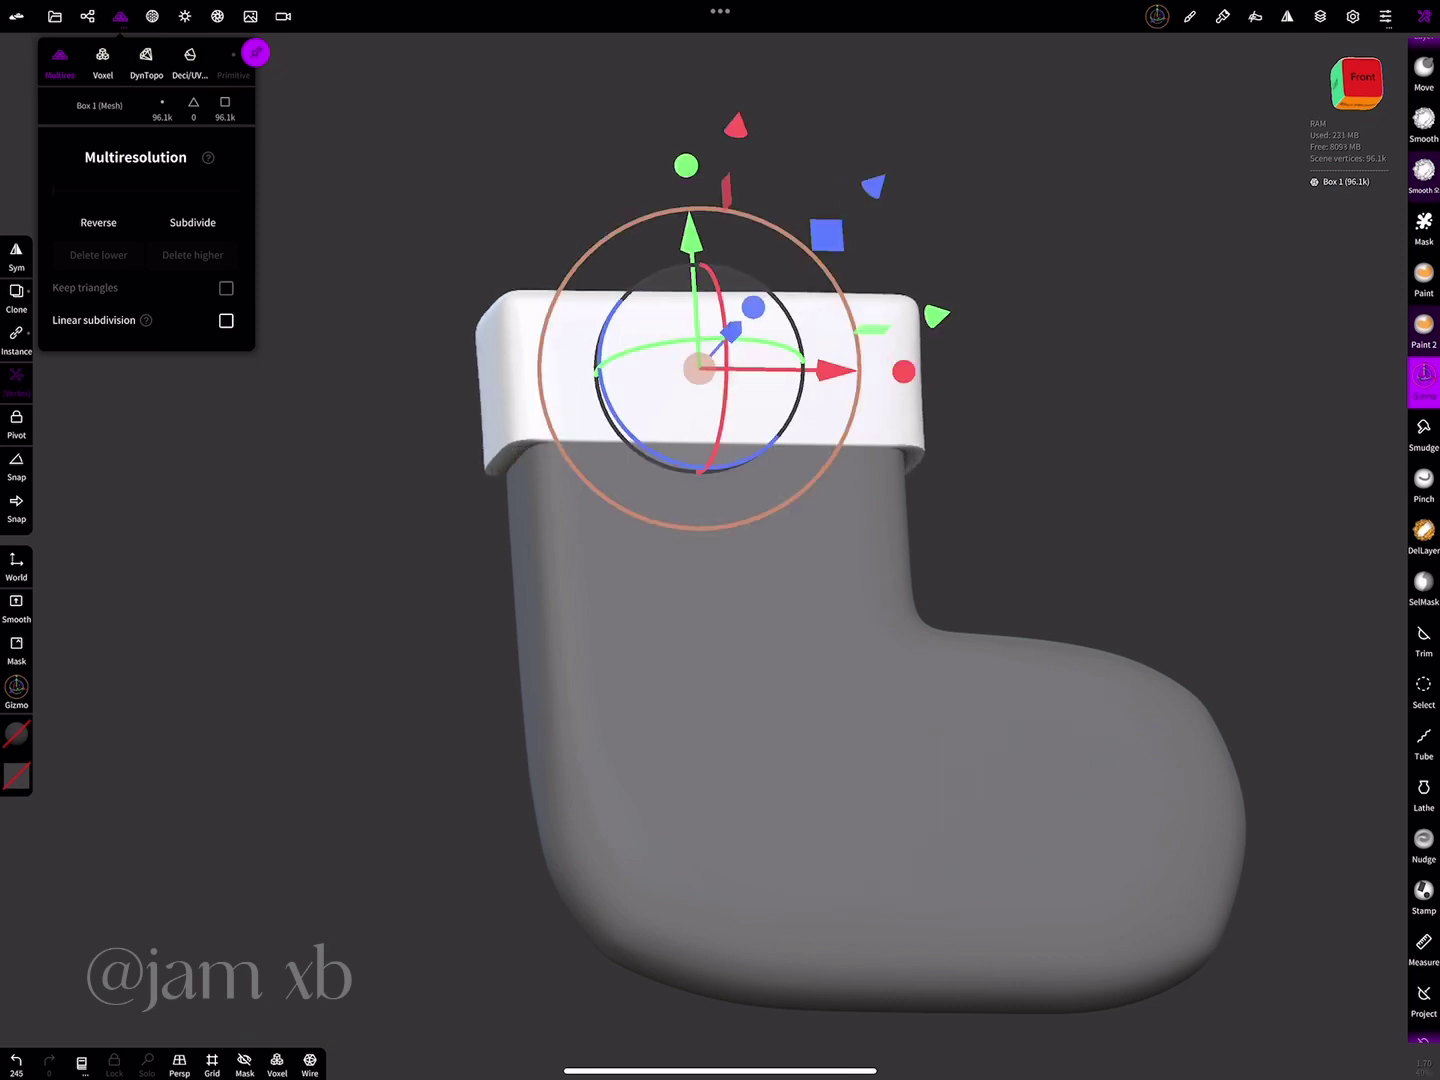
pyautogui.moveTo(1150, 520); pyautogui.dragTo(1150, 460)
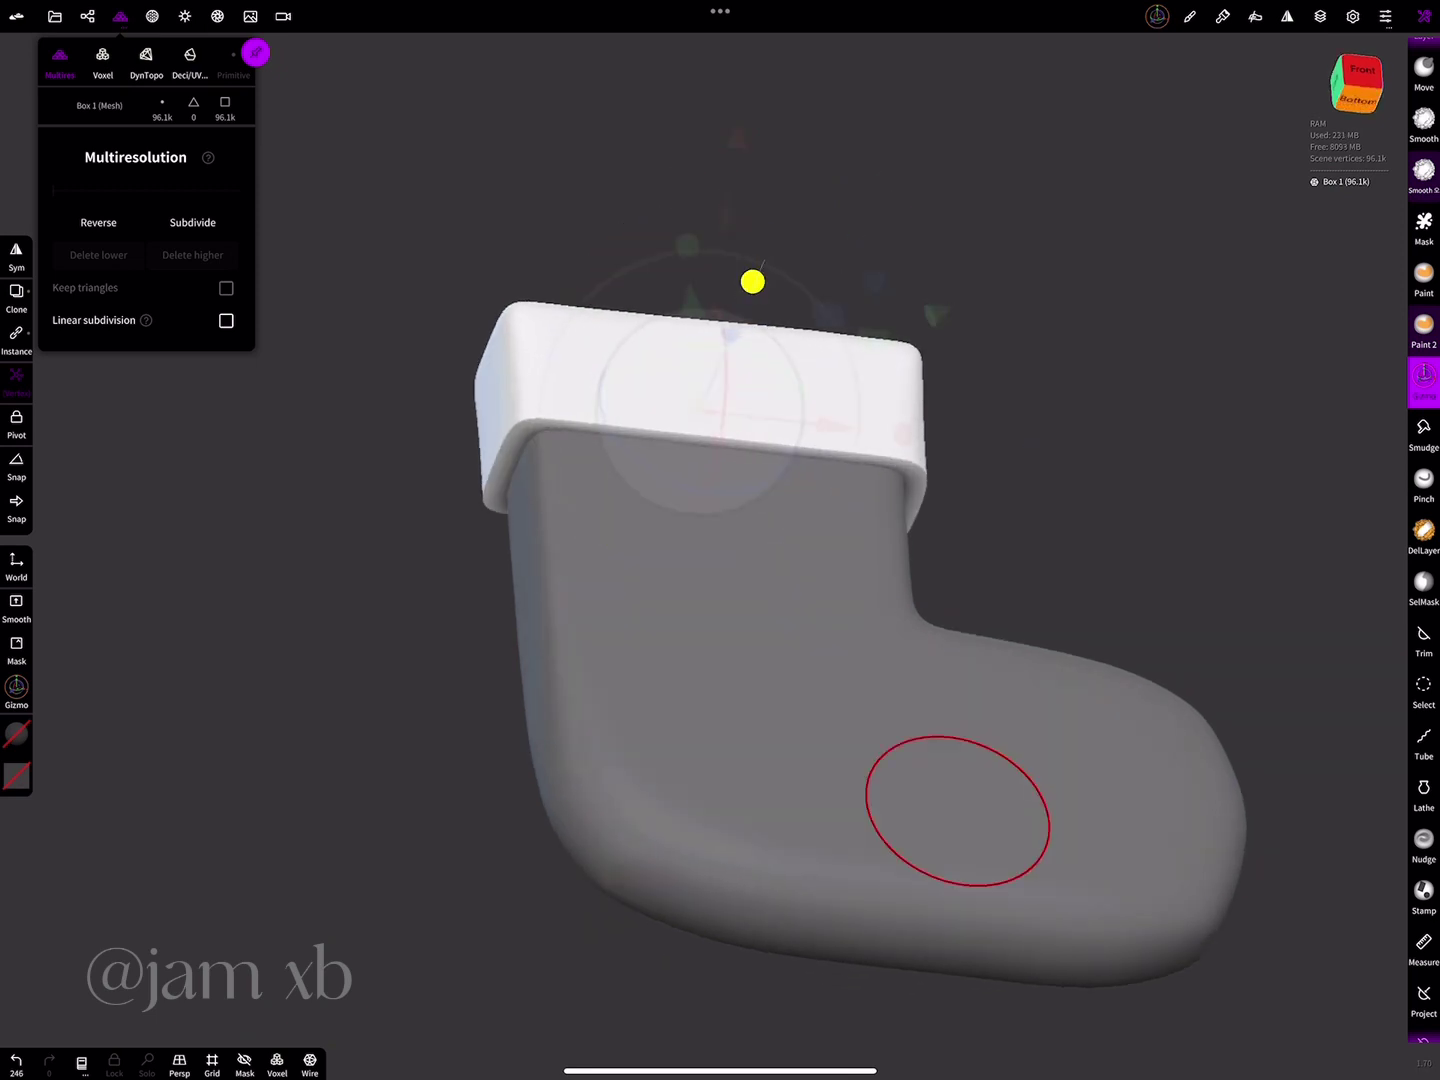
pyautogui.moveTo(1028, 401)
pyautogui.mouseDown()
pyautogui.moveTo(1028, 447)
pyautogui.moveTo(1011, 430)
pyautogui.mouseUp()
pyautogui.moveTo(745, 193); pyautogui.dragTo(745, 190)
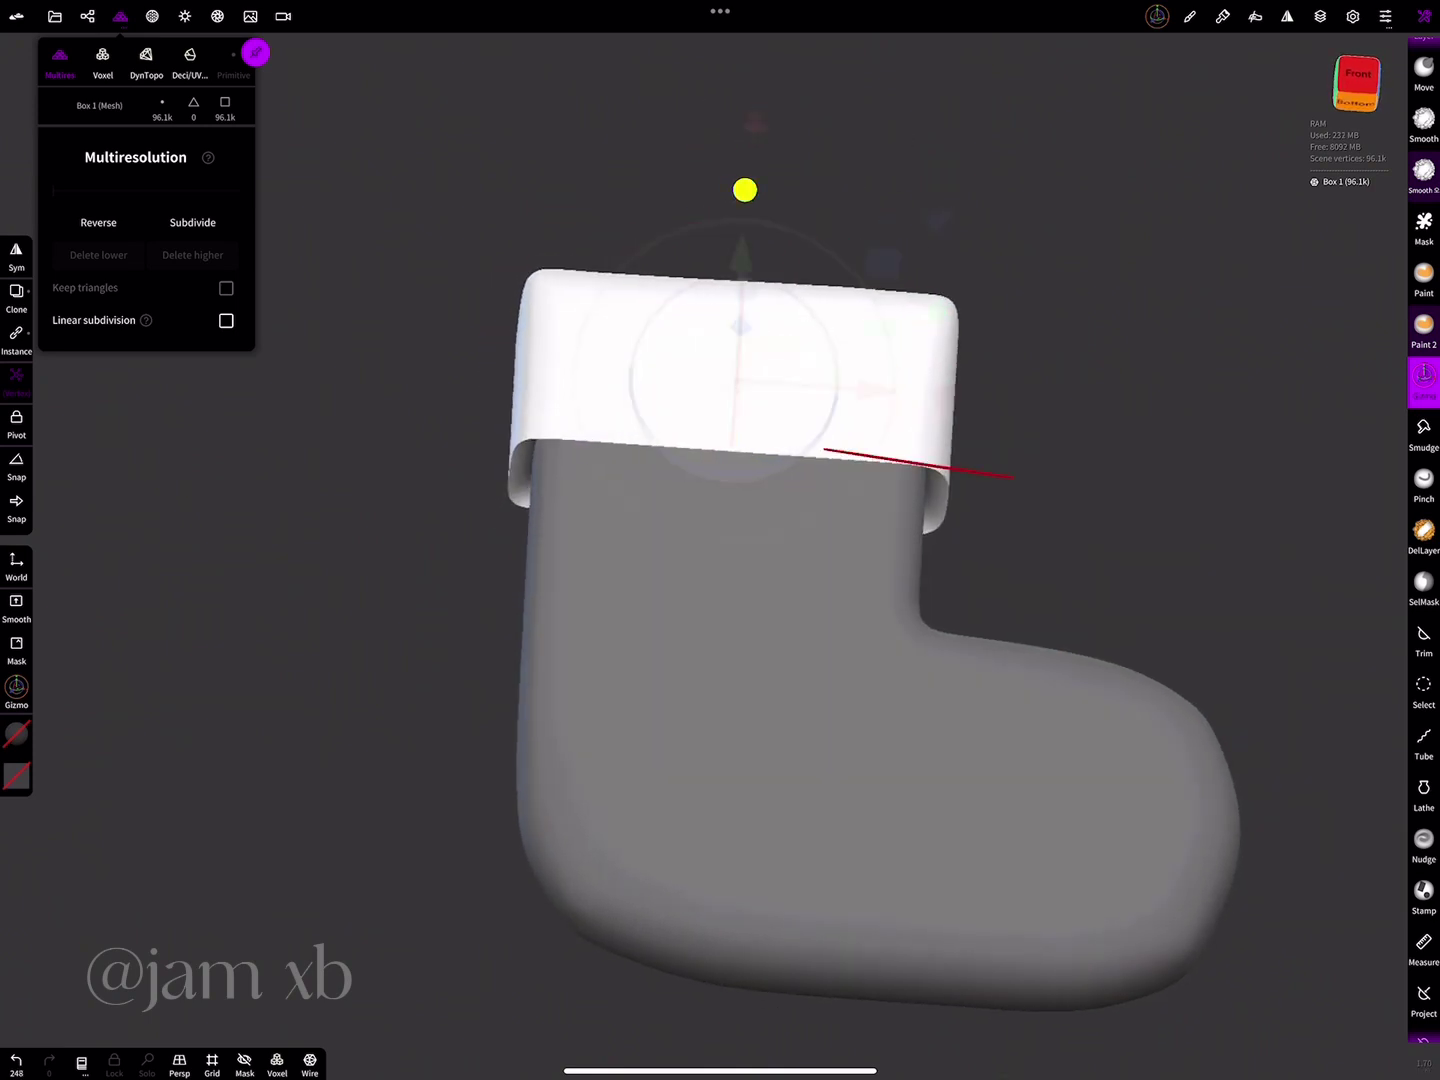
pyautogui.moveTo(1019, 419)
pyautogui.mouseDown()
pyautogui.moveTo(1018, 457)
pyautogui.moveTo(949, 440)
pyautogui.mouseUp()
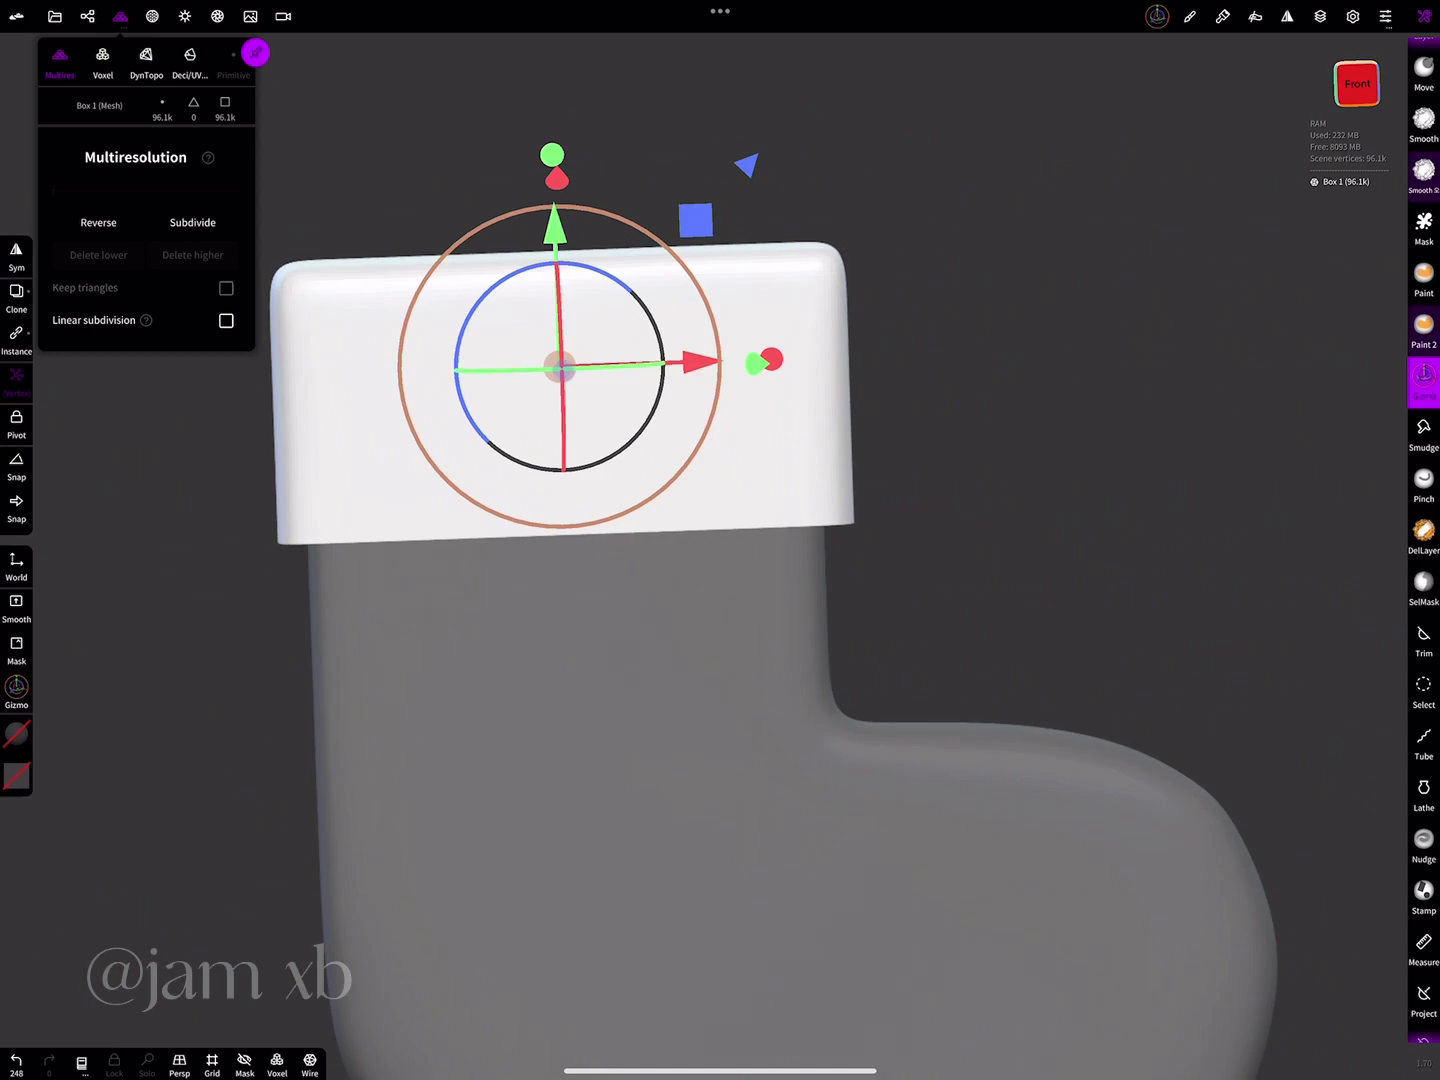
pyautogui.click(104, 62)
# - Subdivide, then voxel-remesh the stocking at resolution 230 into one ~117k-vertex mesh
pyautogui.click(160, 222)
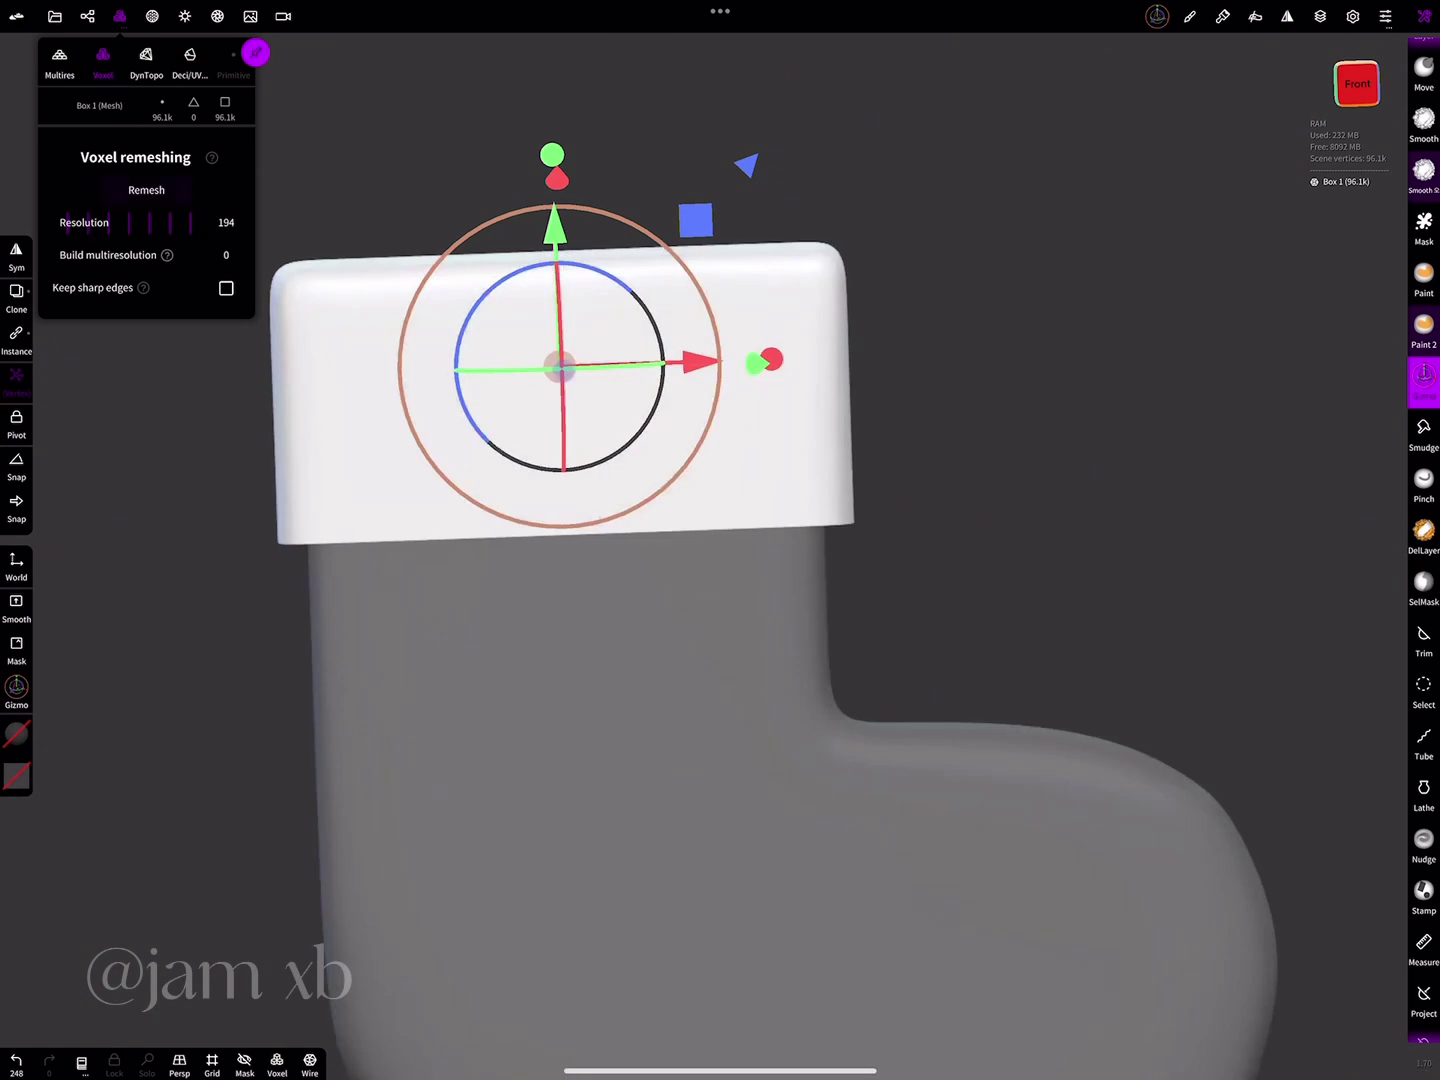
pyautogui.click(147, 190)
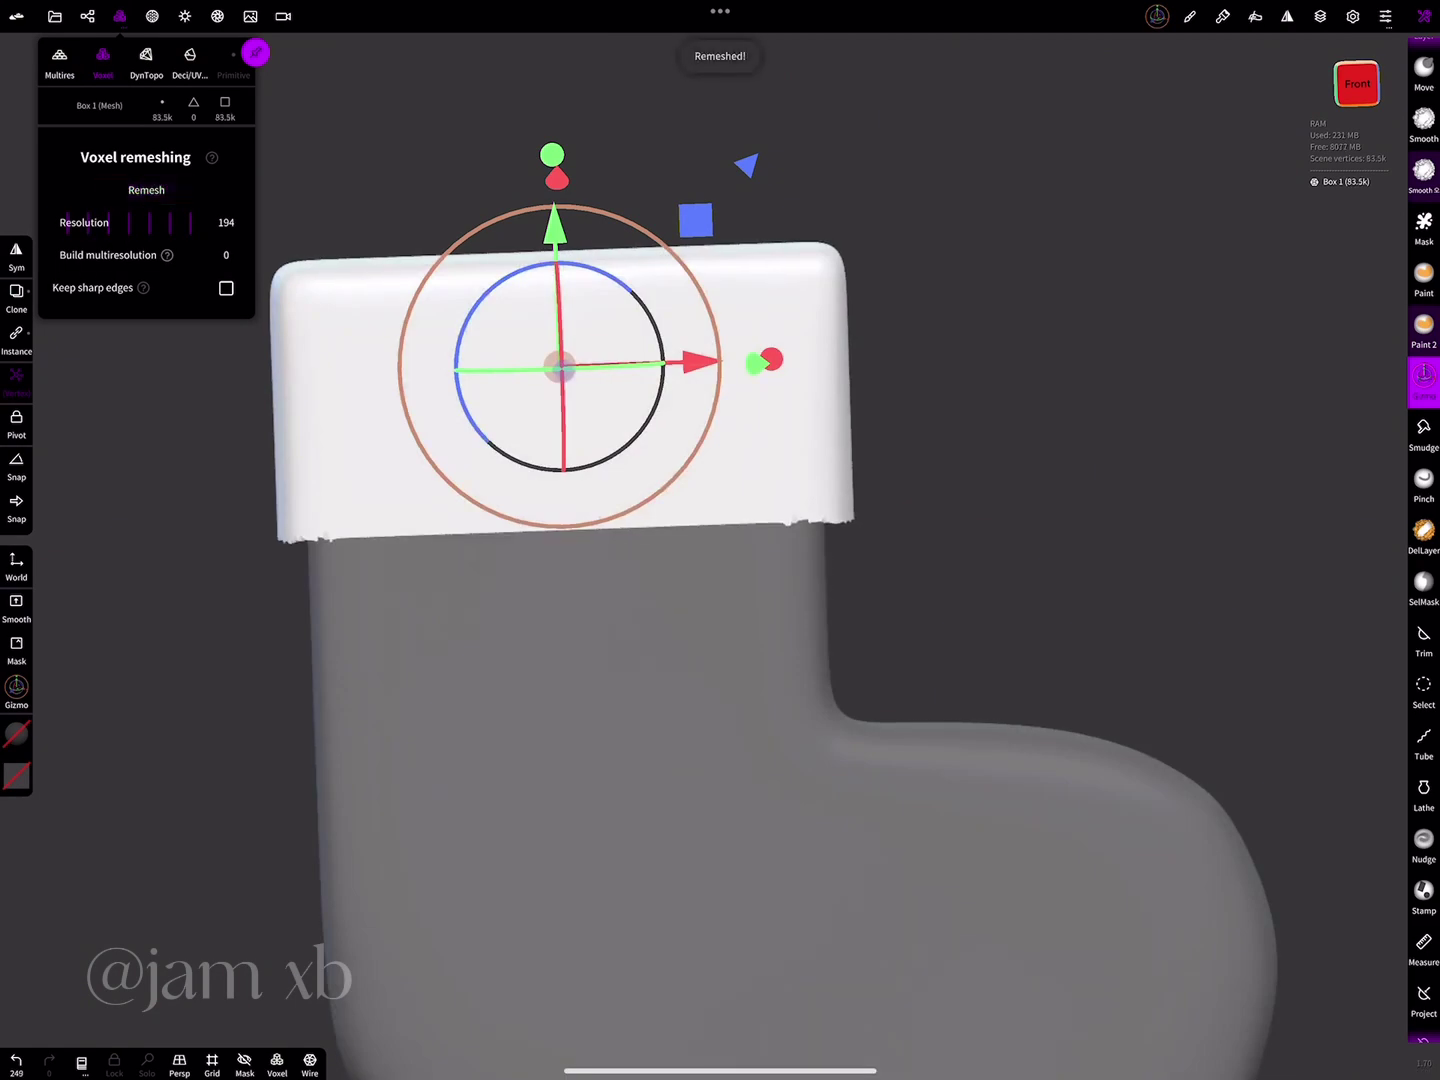
pyautogui.hotkey('ctrl', 'z')
pyautogui.click(59, 61)
pyautogui.click(192, 222)
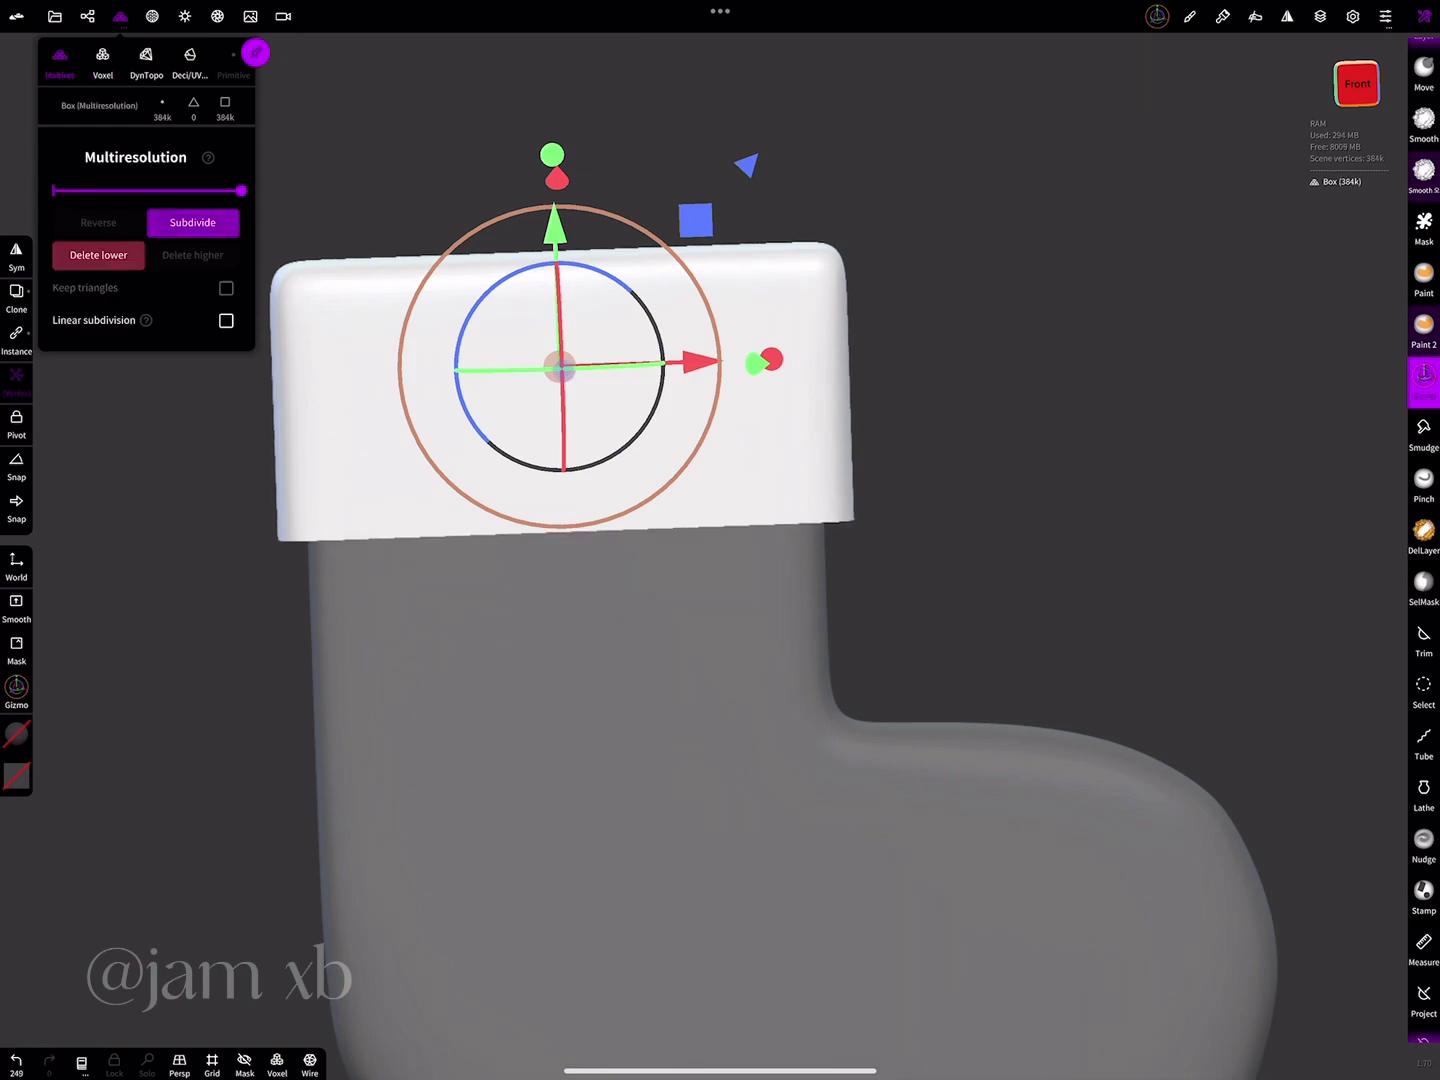
pyautogui.click(104, 62)
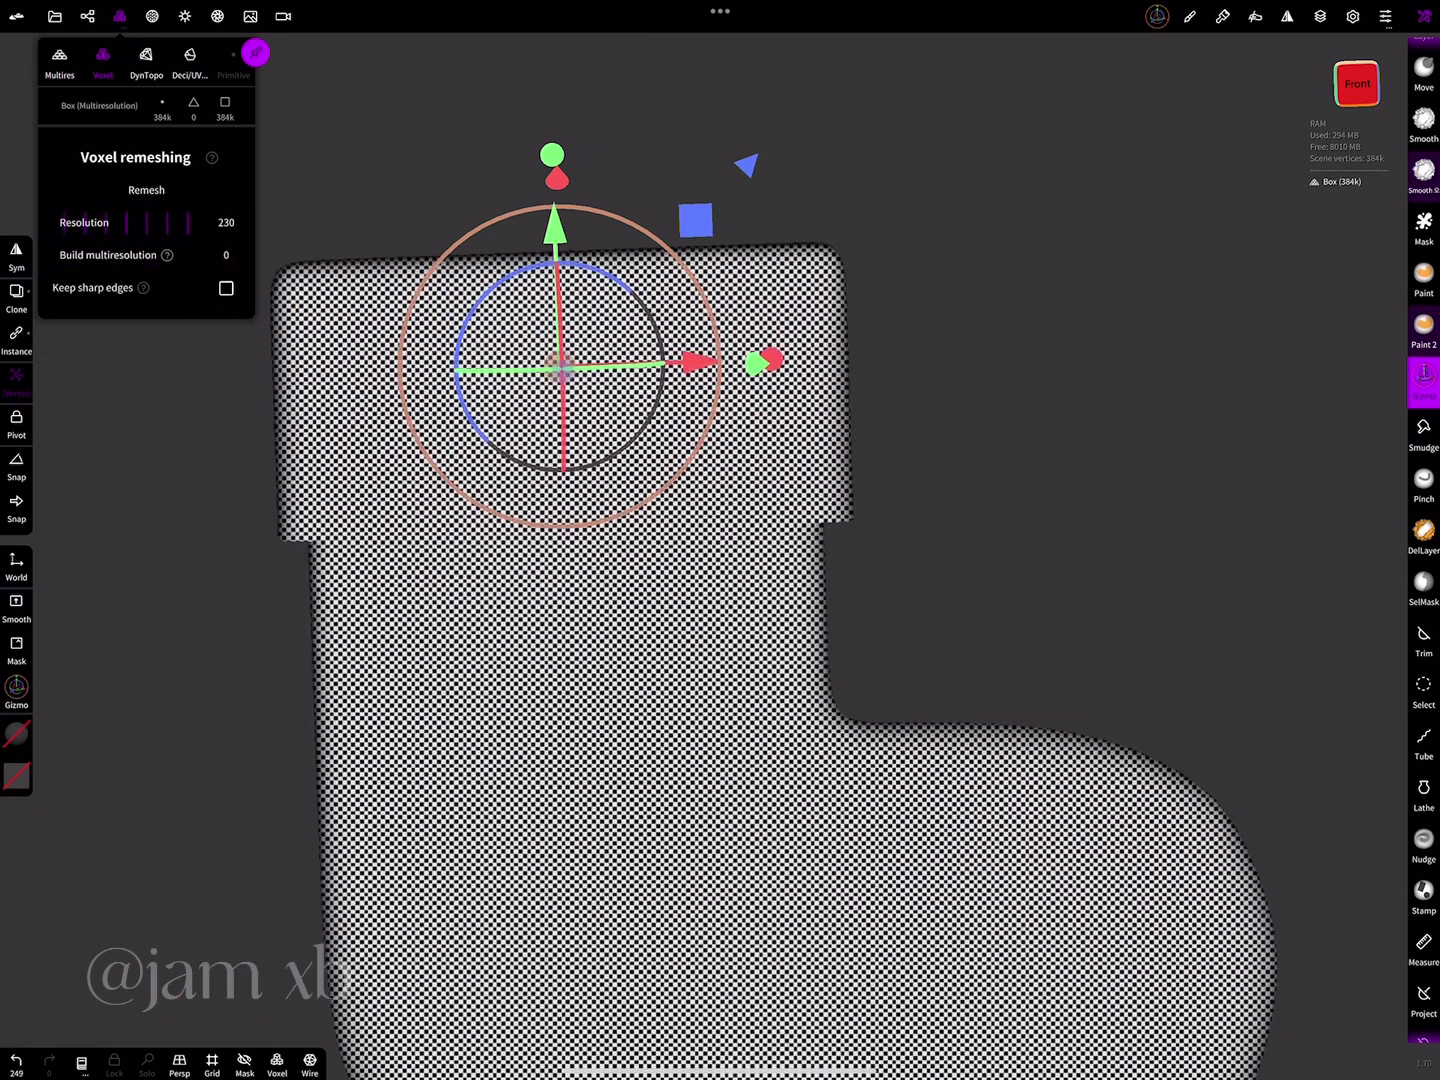
pyautogui.click(146, 190)
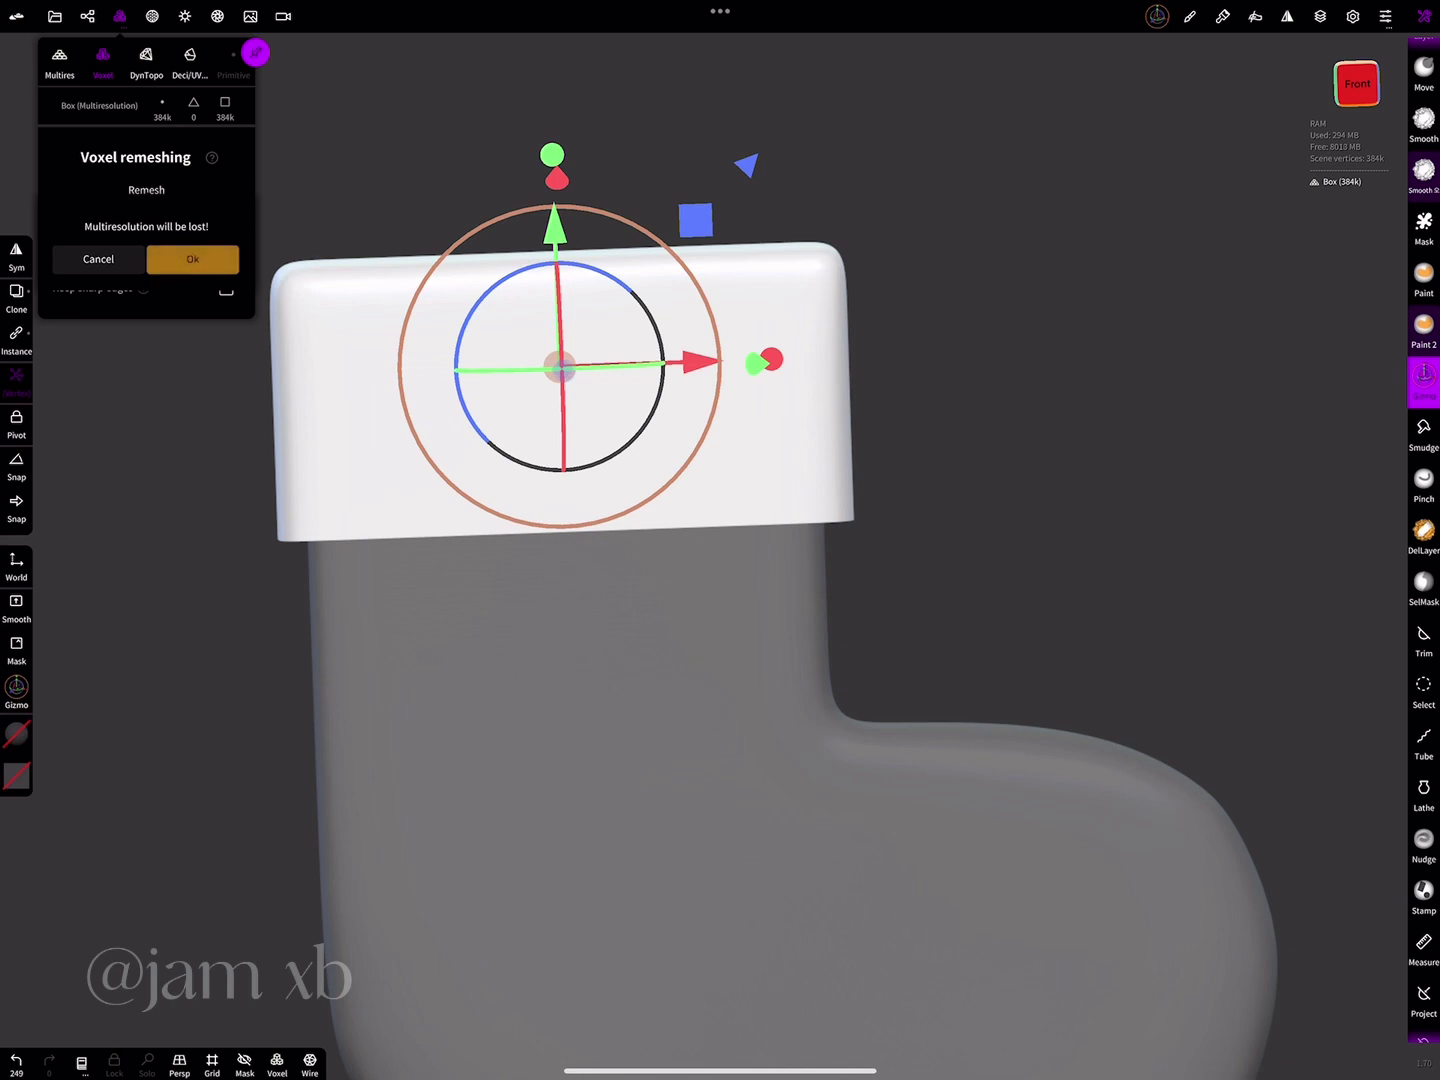
pyautogui.click(192, 259)
pyautogui.moveTo(1049, 450); pyautogui.dragTo(1049, 339)
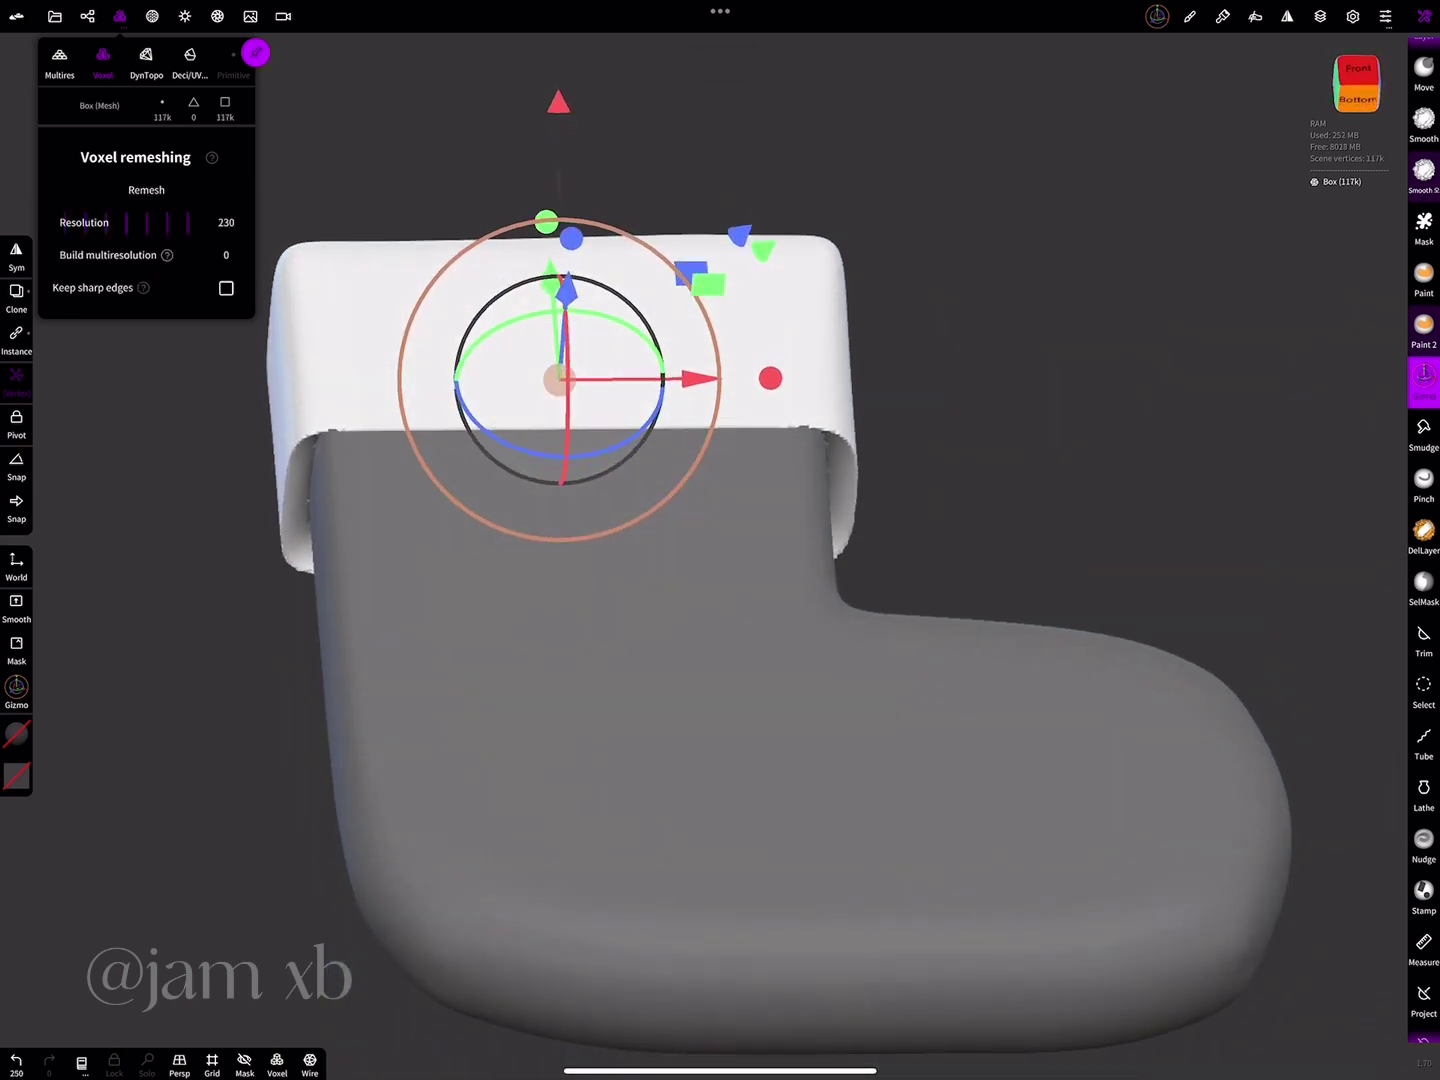
# - Choose the Smooth brush at a smaller radius and zoom in on the cuff
pyautogui.click(1424, 121)
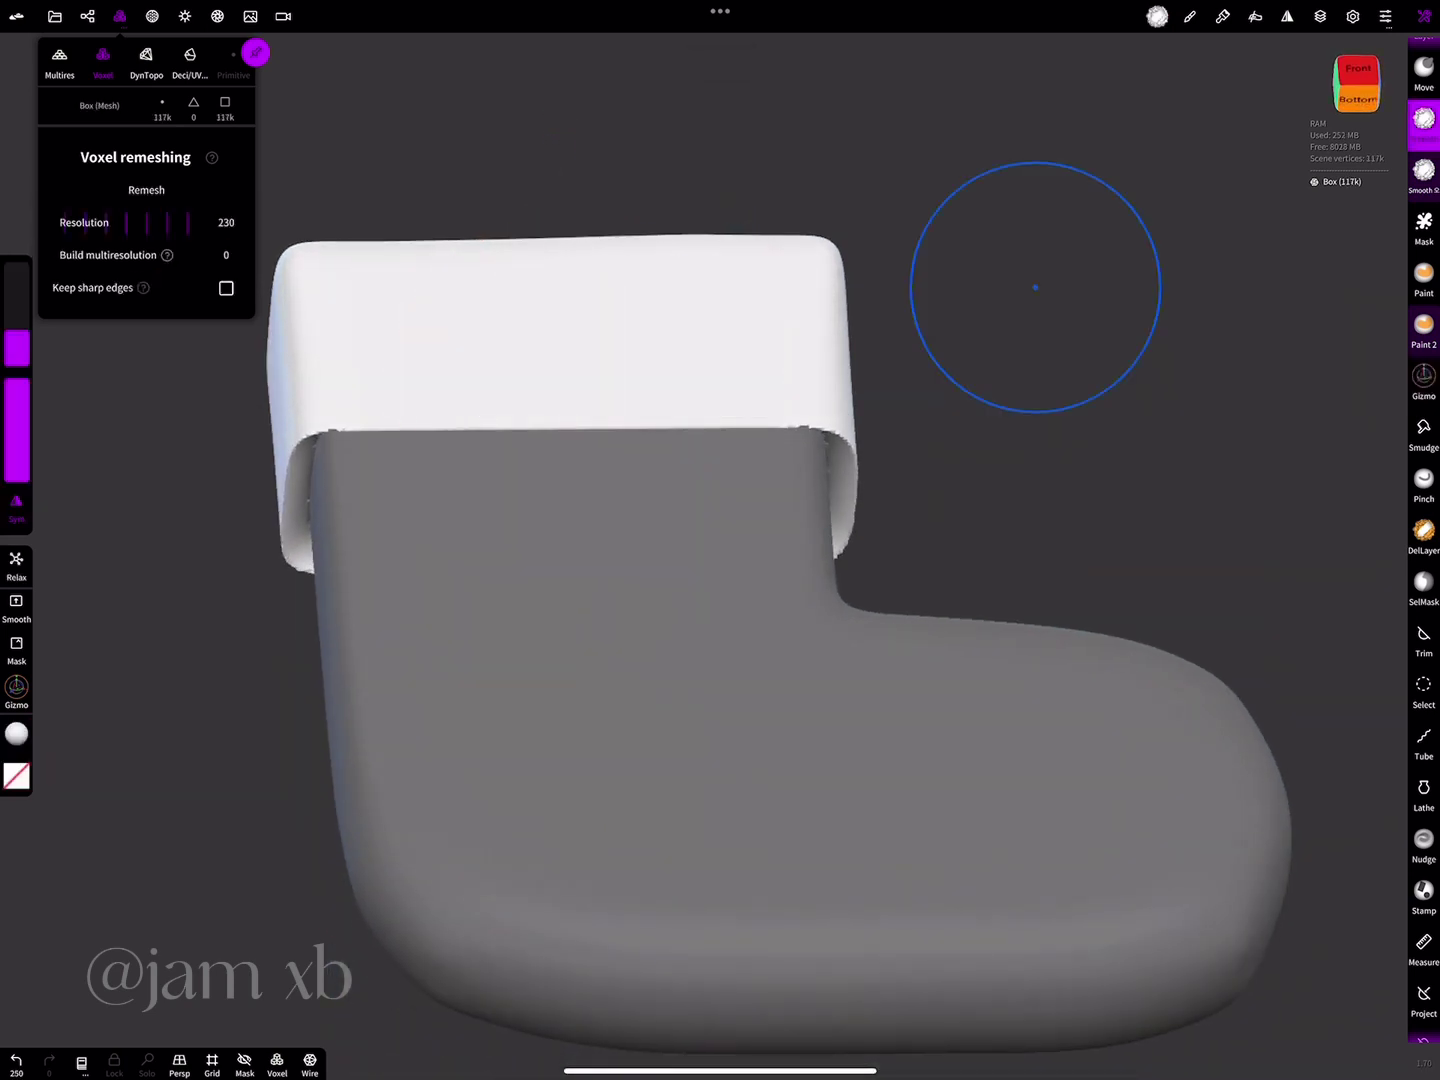
pyautogui.moveTo(17, 300); pyautogui.dragTo(17, 378)
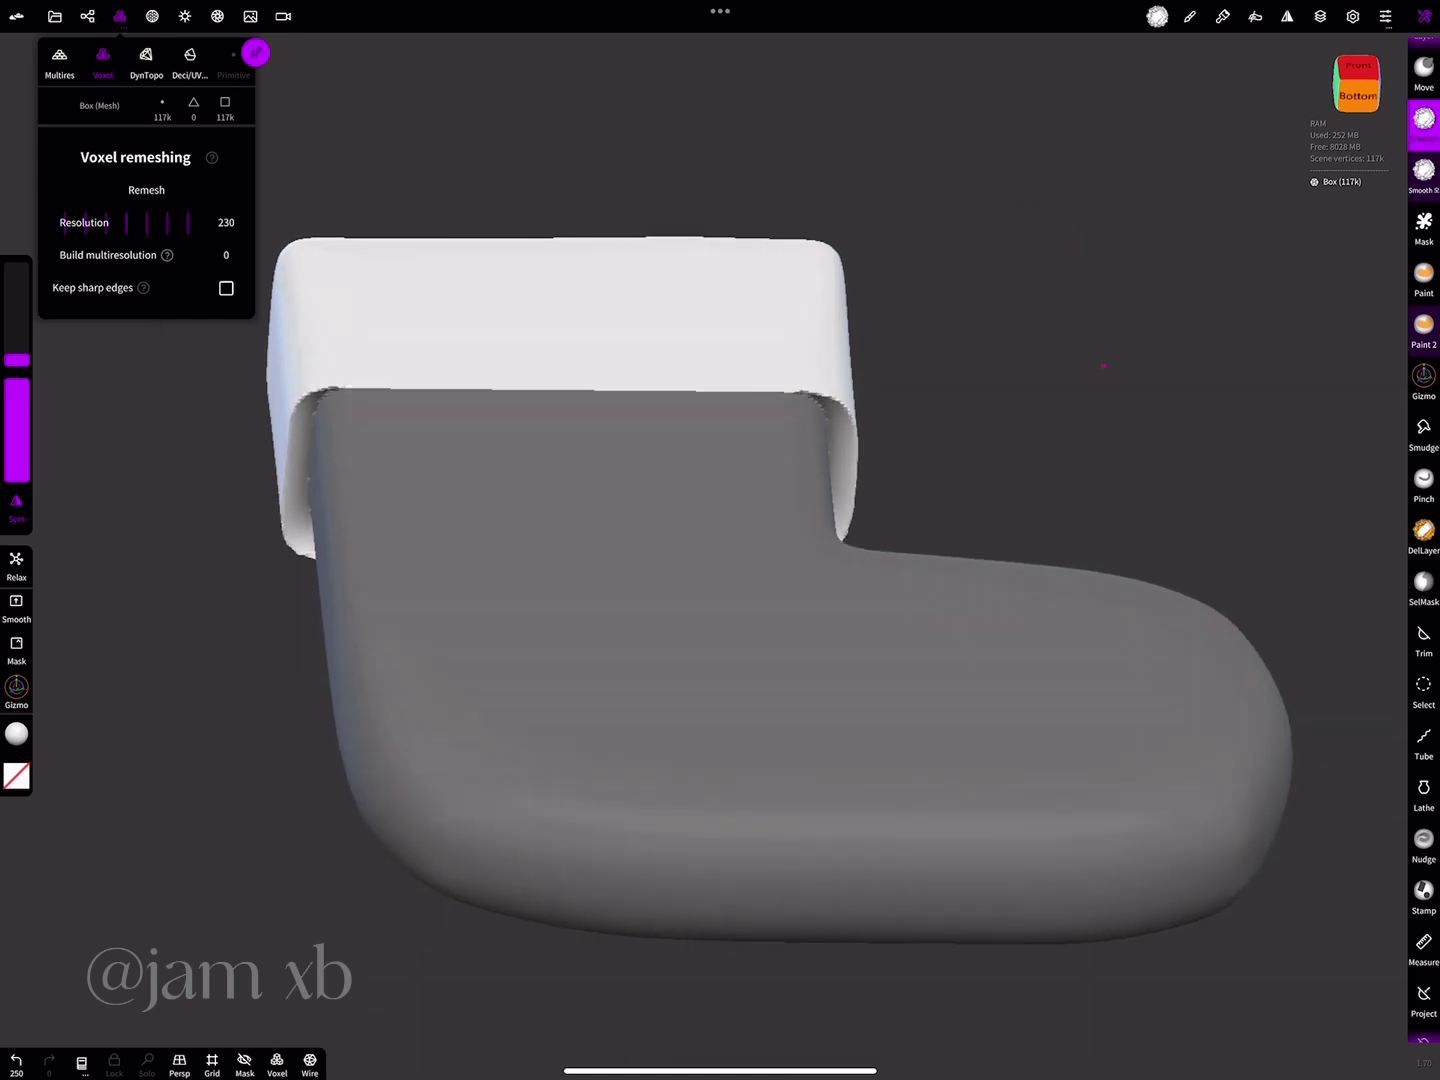
pyautogui.moveTo(1035, 286); pyautogui.dragTo(1066, 232)
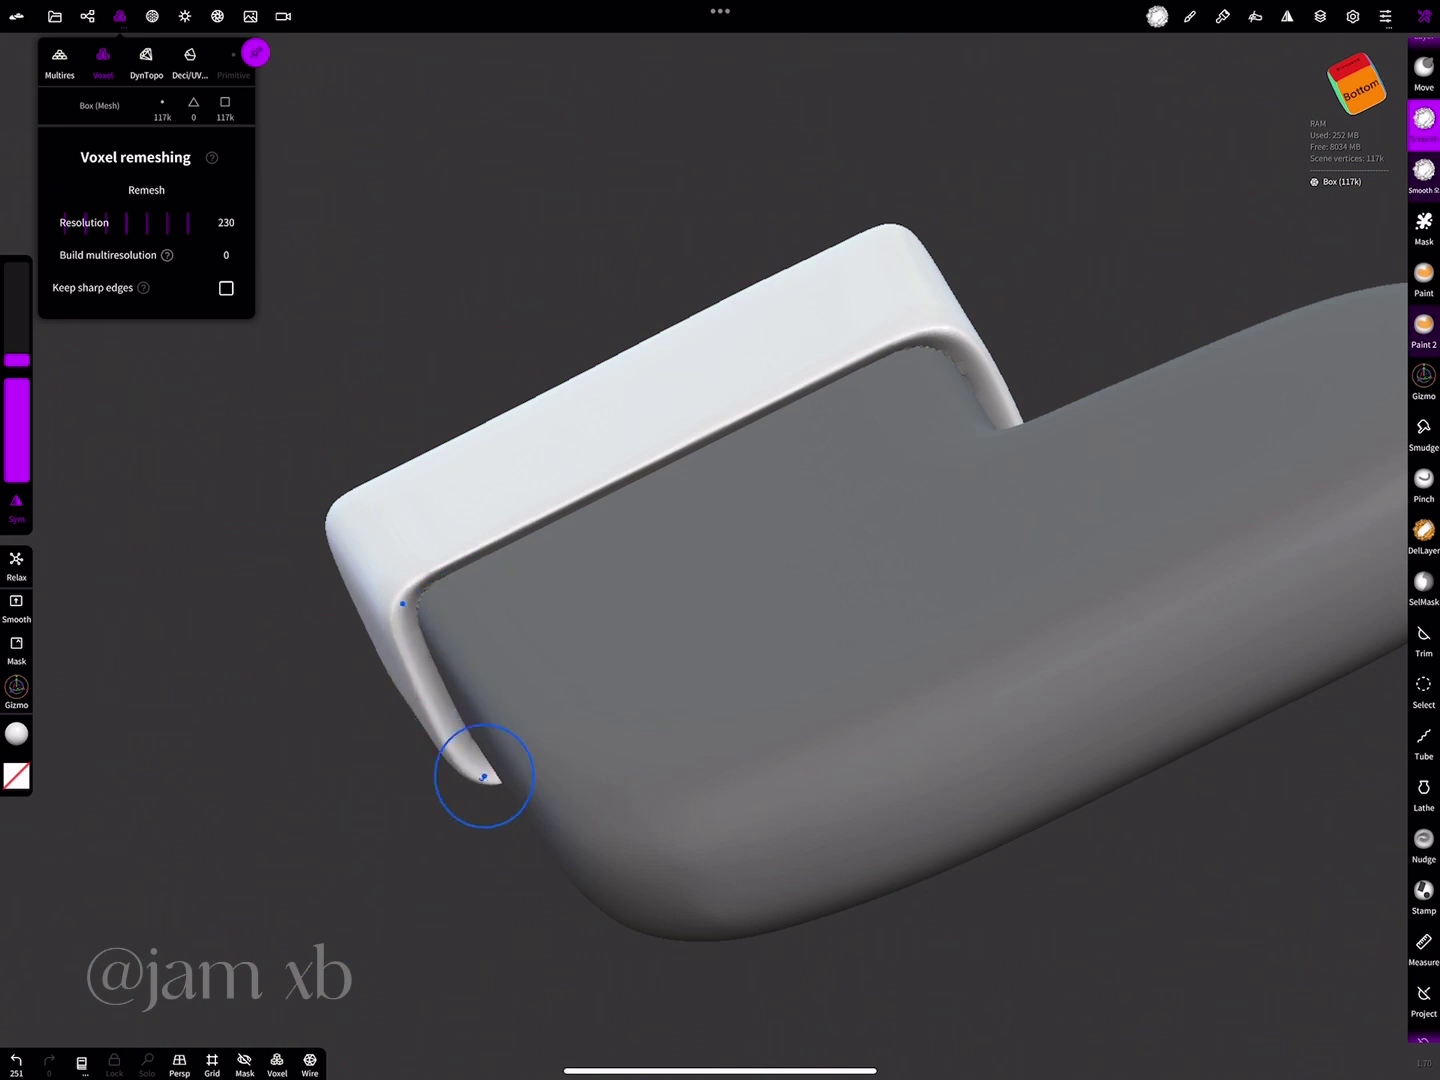
pyautogui.moveTo(562, 455)
pyautogui.mouseDown(button='middle')
pyautogui.moveTo(1024, 271)
pyautogui.moveTo(874, 338)
pyautogui.moveTo(1072, 371)
pyautogui.mouseUp(button='middle')
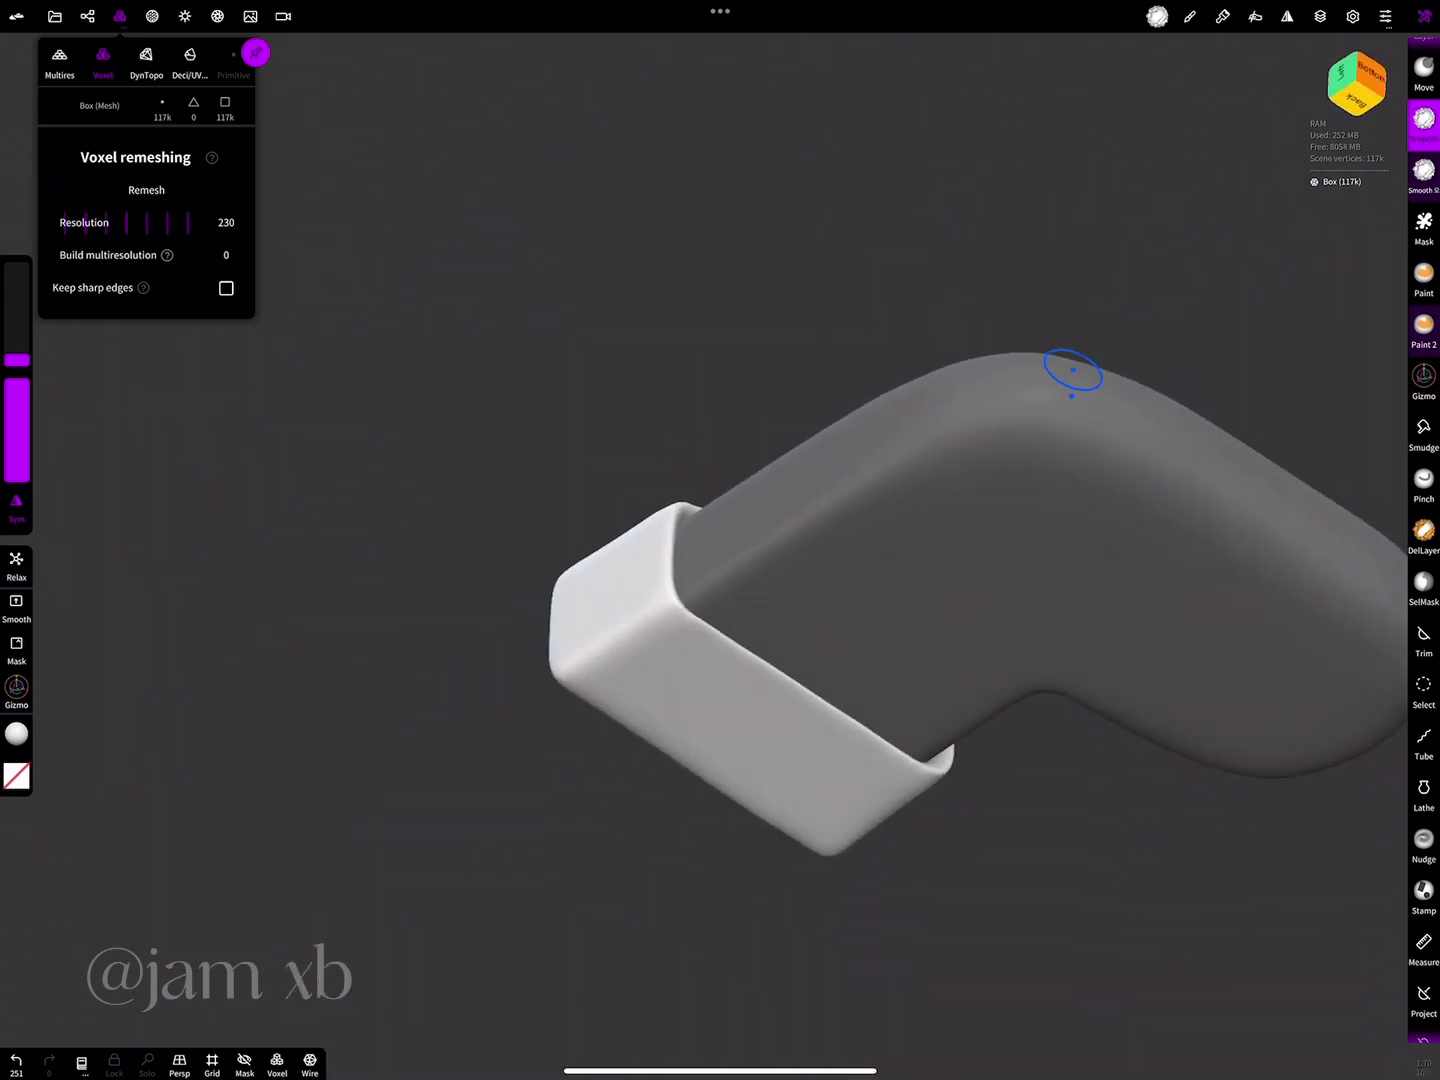
pyautogui.moveTo(808, 720)
pyautogui.mouseDown(button='middle')
pyautogui.moveTo(995, 444)
pyautogui.moveTo(803, 726)
pyautogui.moveTo(980, 625)
pyautogui.mouseUp(button='middle')
pyautogui.scroll(5, 980, 624)
pyautogui.scroll(3, 1141, 456)
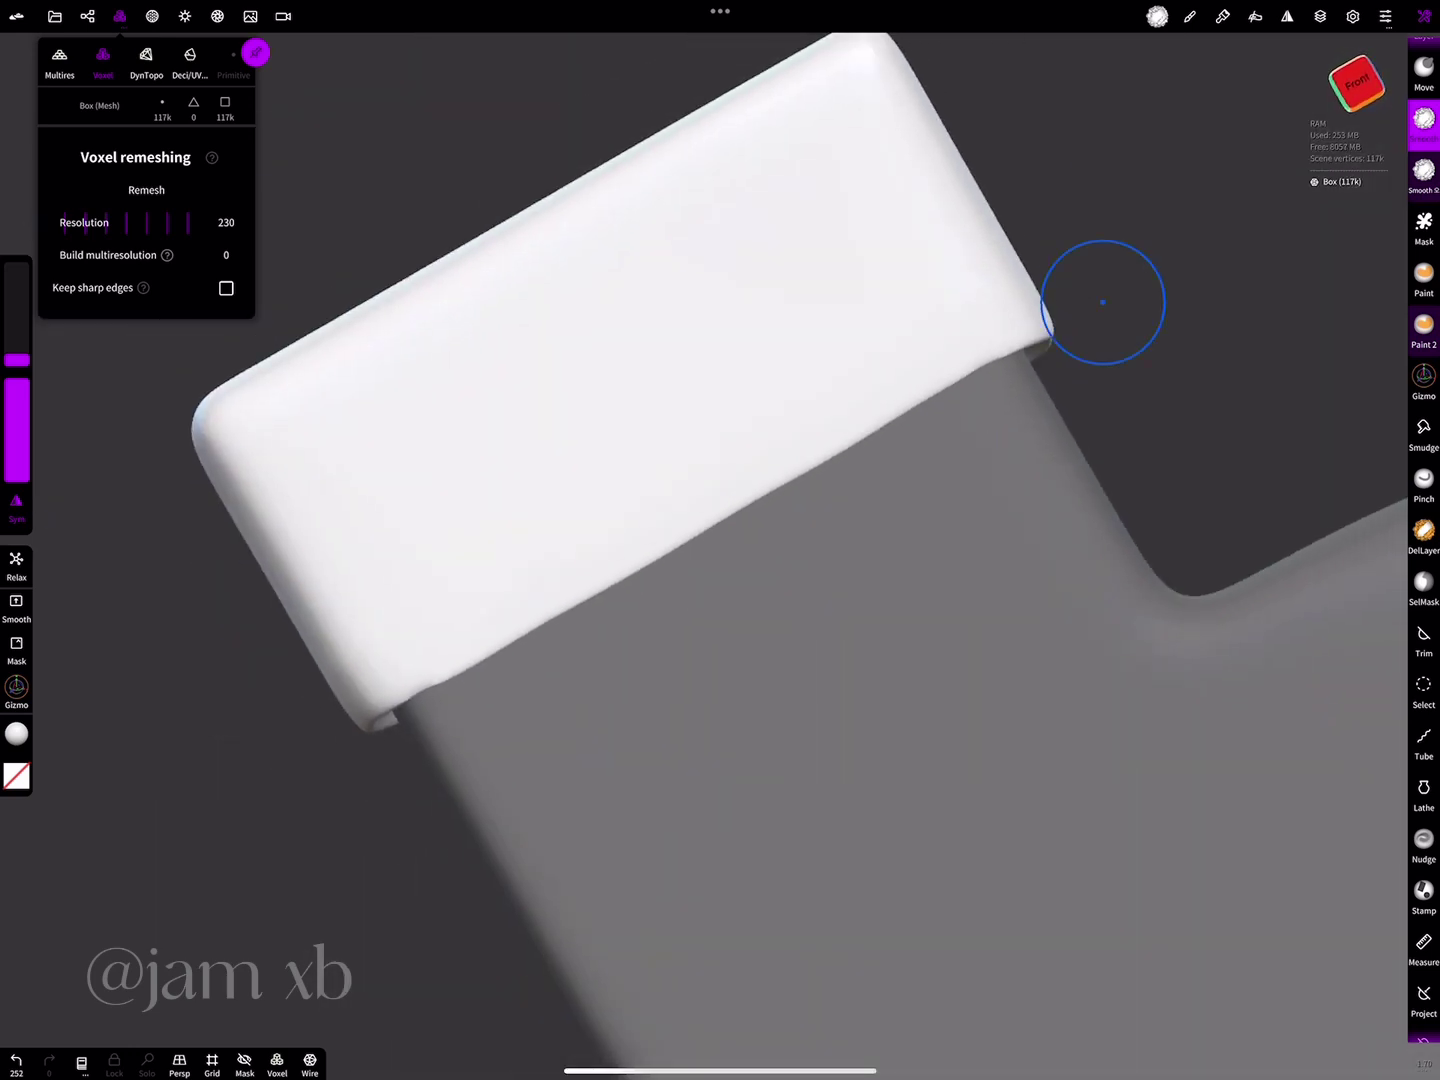
# - Smooth the cuff's lower edge on both sides where it meets the leg
pyautogui.moveTo(465, 651); pyautogui.dragTo(385, 733)
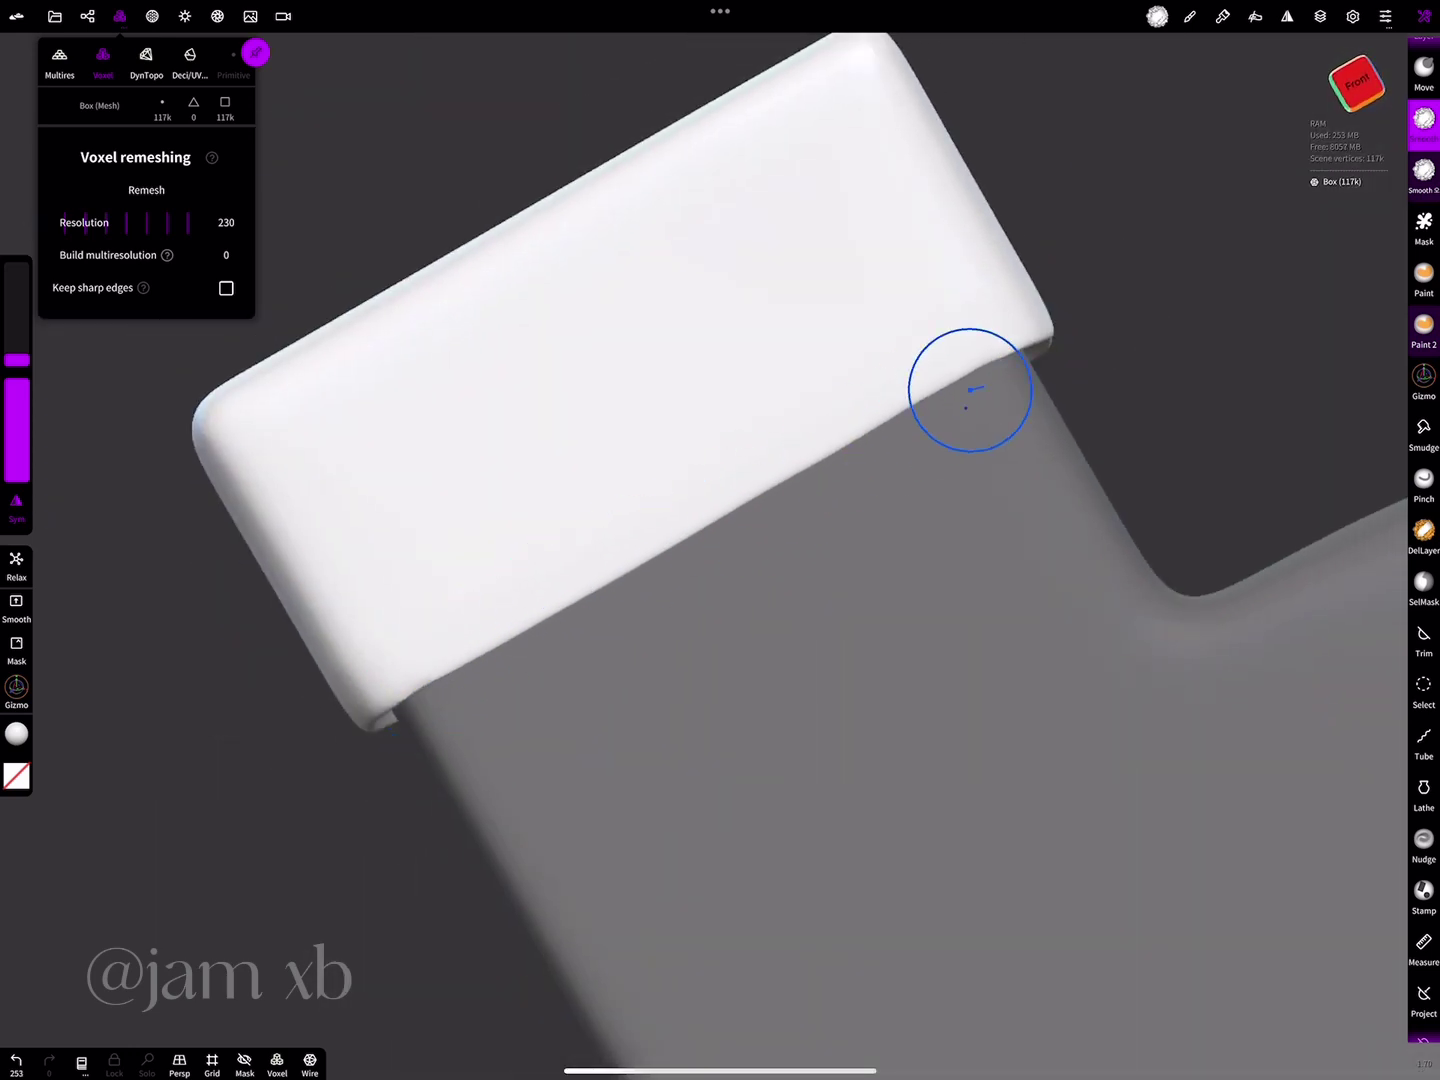
pyautogui.moveTo(506, 650); pyautogui.dragTo(986, 357)
pyautogui.moveTo(988, 437); pyautogui.dragTo(869, 466, button='middle')
pyautogui.moveTo(868, 466); pyautogui.dragTo(981, 355)
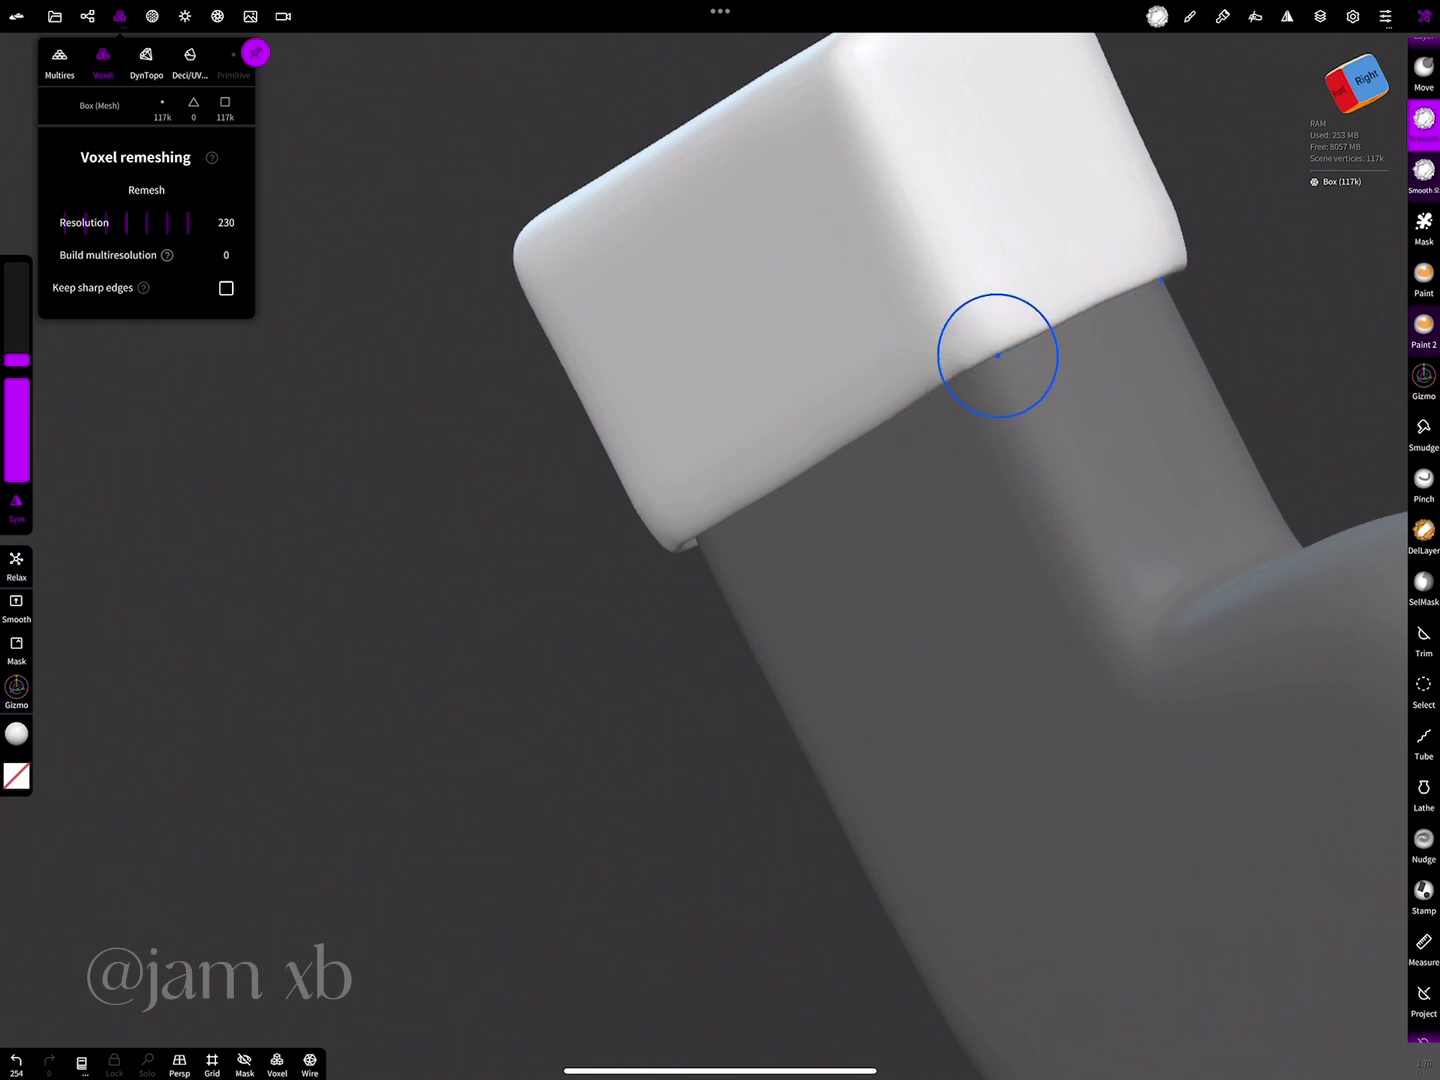
pyautogui.moveTo(997, 355)
pyautogui.mouseDown(button='middle')
pyautogui.moveTo(1361, 283)
pyautogui.moveTo(1268, 245)
pyautogui.moveTo(1263, 317)
pyautogui.mouseUp(button='middle')
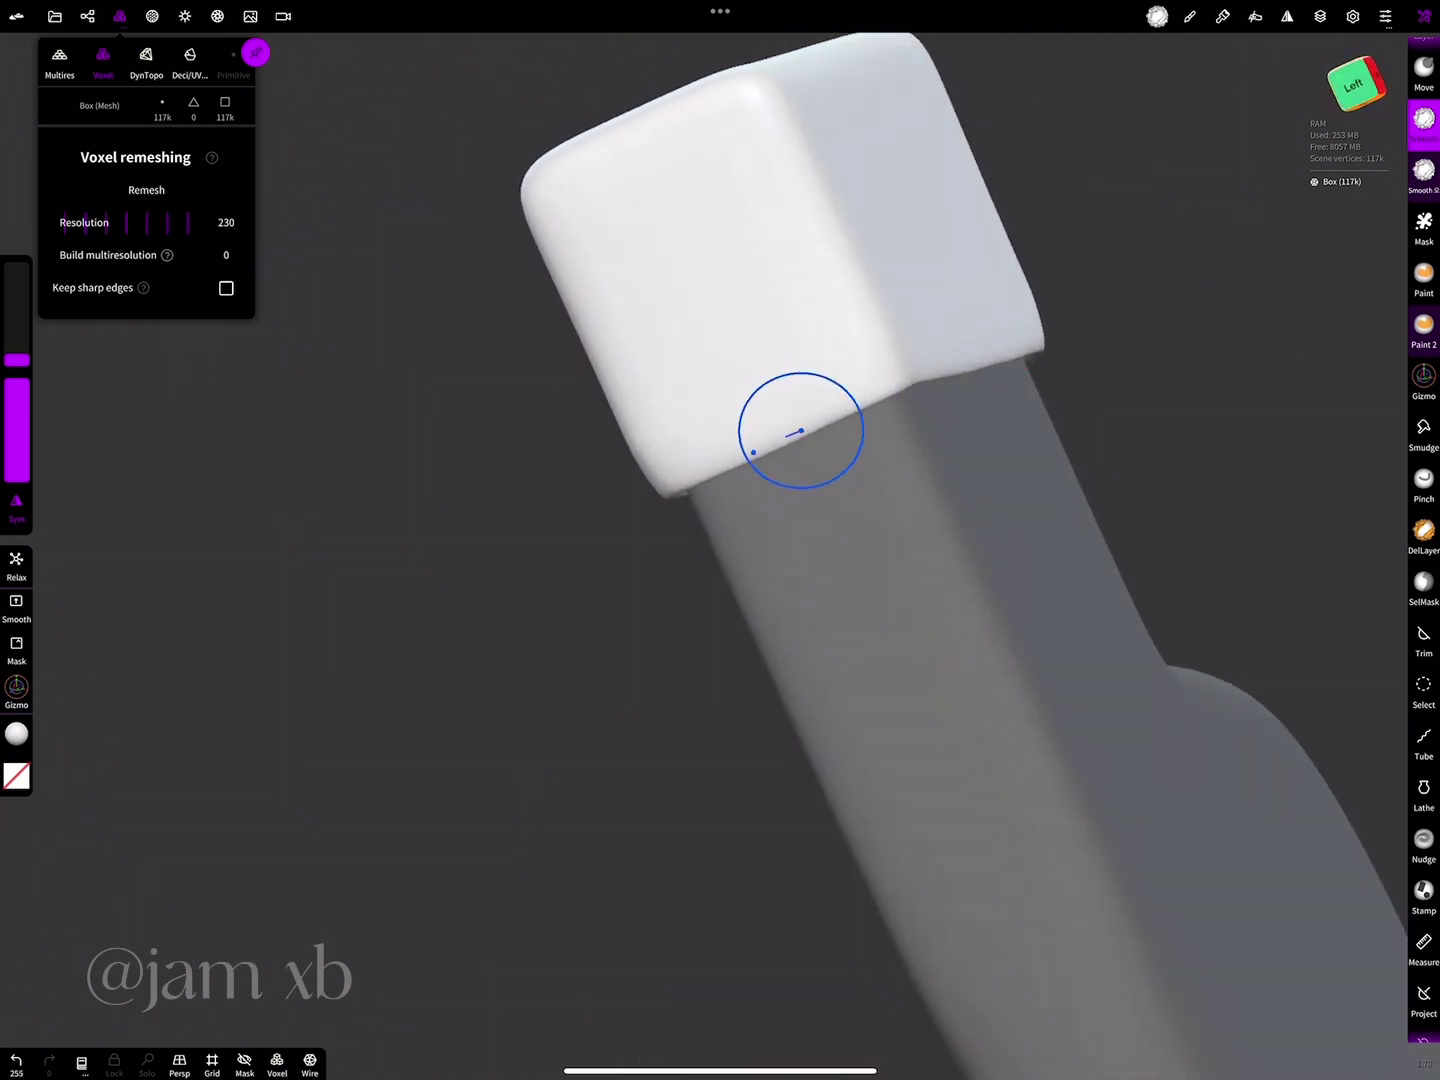
pyautogui.moveTo(900, 401)
pyautogui.mouseDown(button='middle')
pyautogui.moveTo(976, 601)
pyautogui.moveTo(1188, 489)
pyautogui.mouseUp(button='middle')
pyautogui.click(1354, 80)
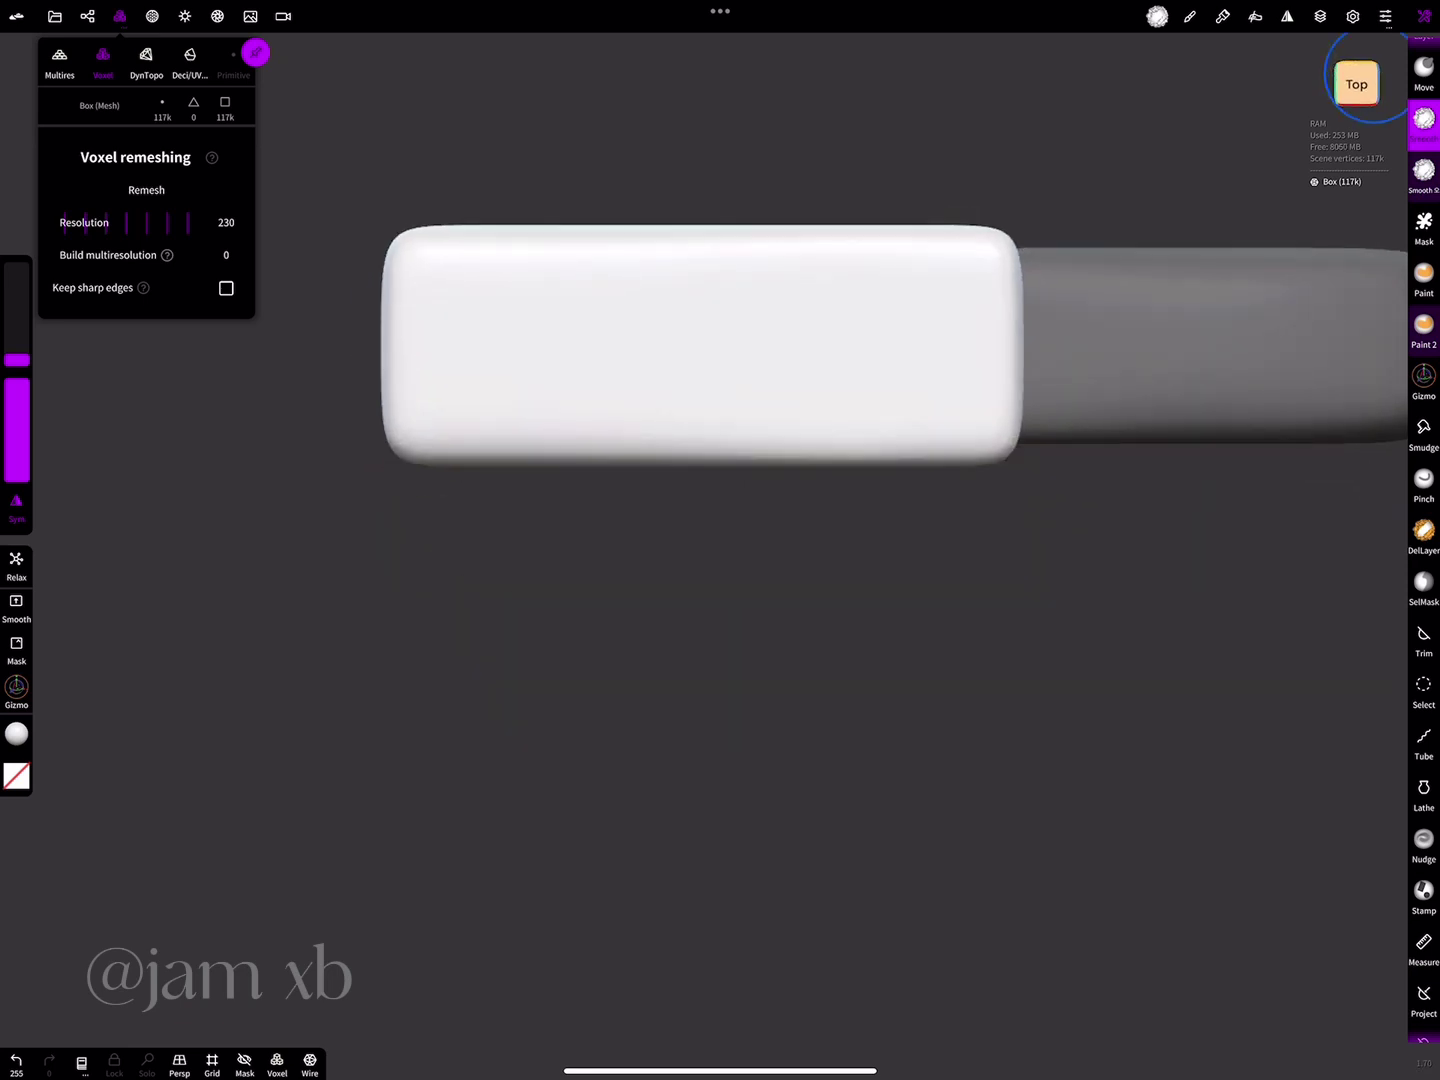
# - Rect-mask and invert the stocking so only the cuff's top face stays unmasked
pyautogui.click(1424, 582)
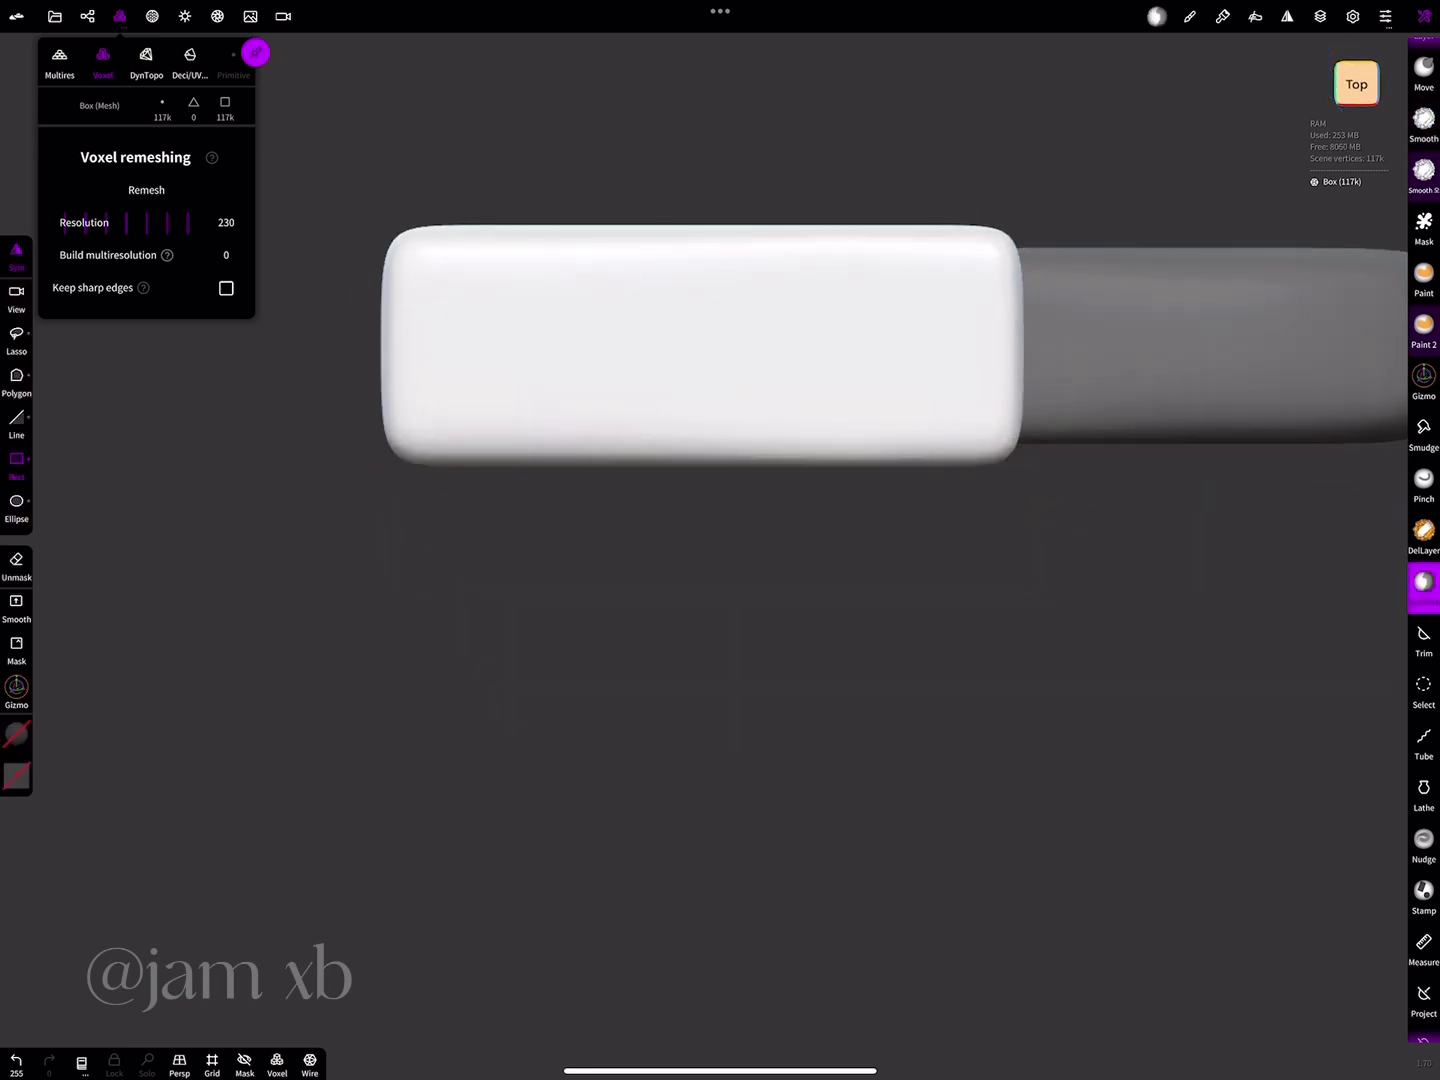
pyautogui.click(1094, 363)
pyautogui.moveTo(1093, 600); pyautogui.dragTo(1000, 651)
pyautogui.click(650, 430)
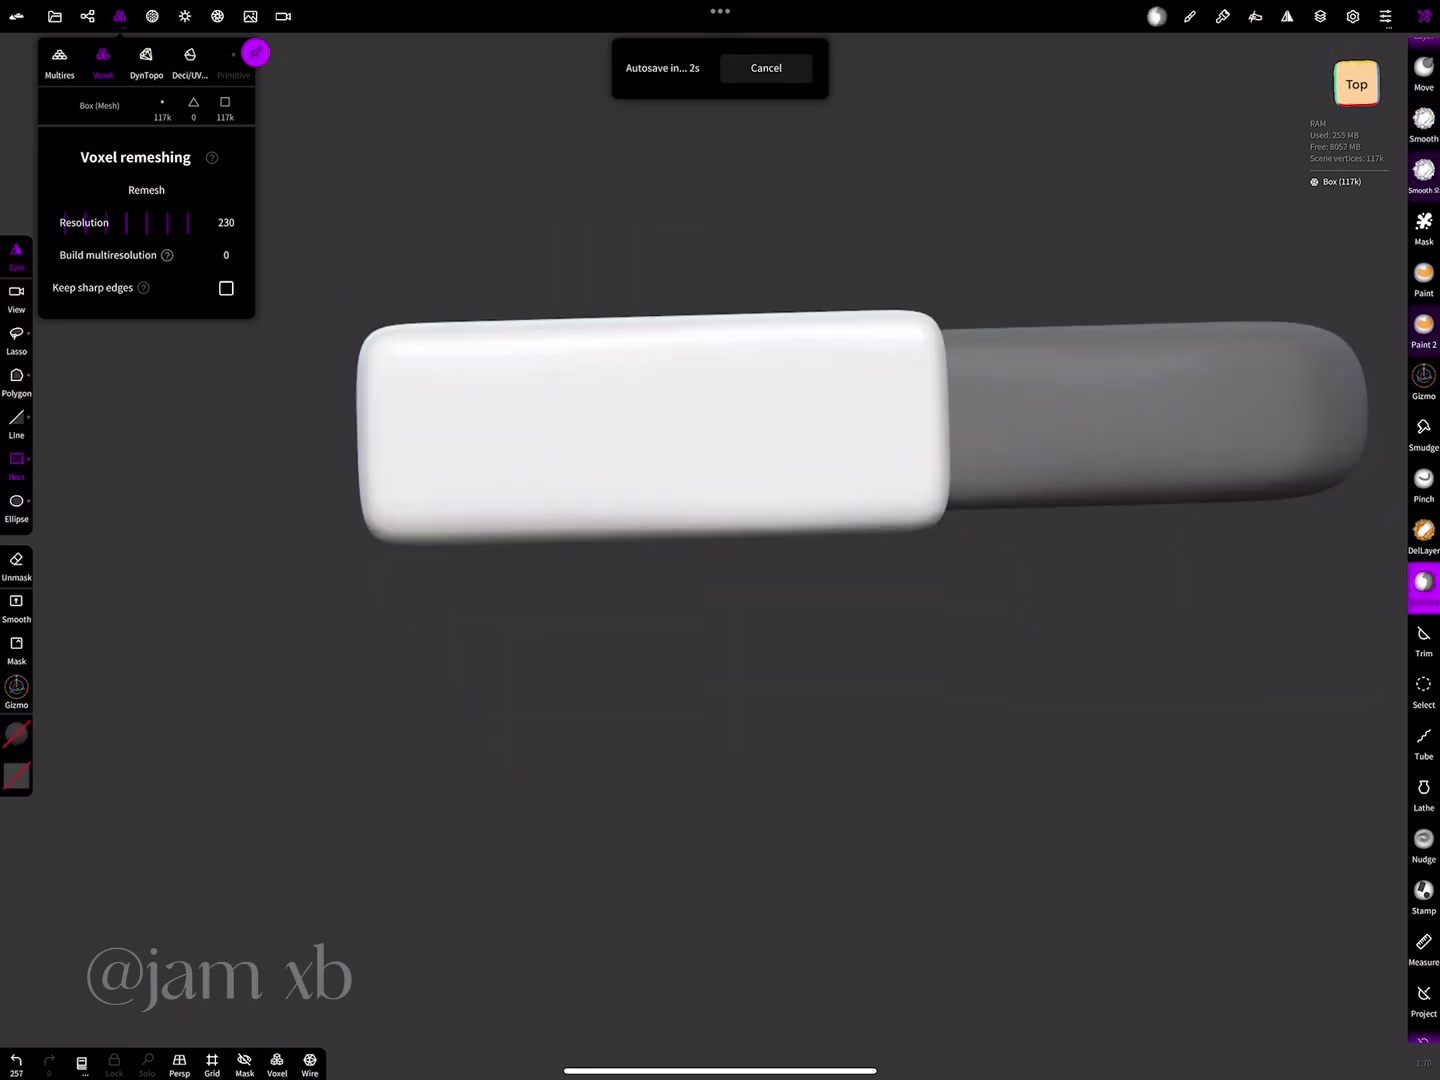
pyautogui.moveTo(403, 372)
pyautogui.mouseDown()
pyautogui.moveTo(453, 405)
pyautogui.moveTo(816, 427)
pyautogui.moveTo(910, 460)
pyautogui.moveTo(908, 492)
pyautogui.mouseUp()
pyautogui.hotkey('ctrl', 'z')
pyautogui.scroll(-2, 720, 540)
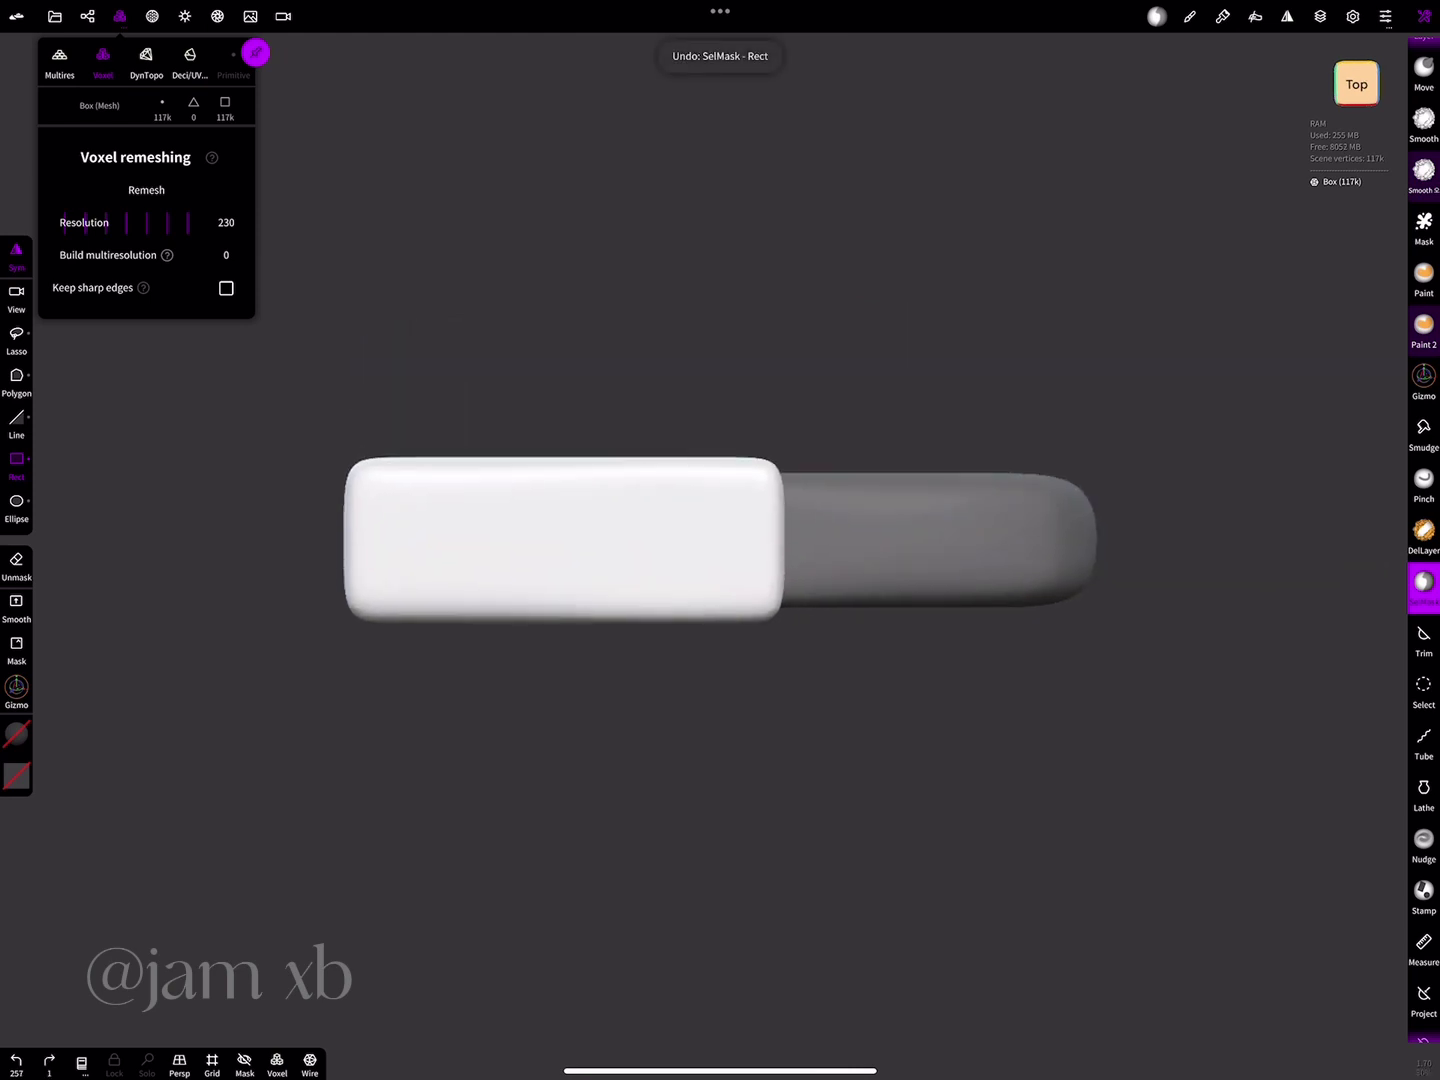
pyautogui.moveTo(374, 494)
pyautogui.mouseDown()
pyautogui.moveTo(733, 563)
pyautogui.moveTo(759, 582)
pyautogui.mouseUp()
pyautogui.moveTo(720, 350); pyautogui.dragTo(720, 651)
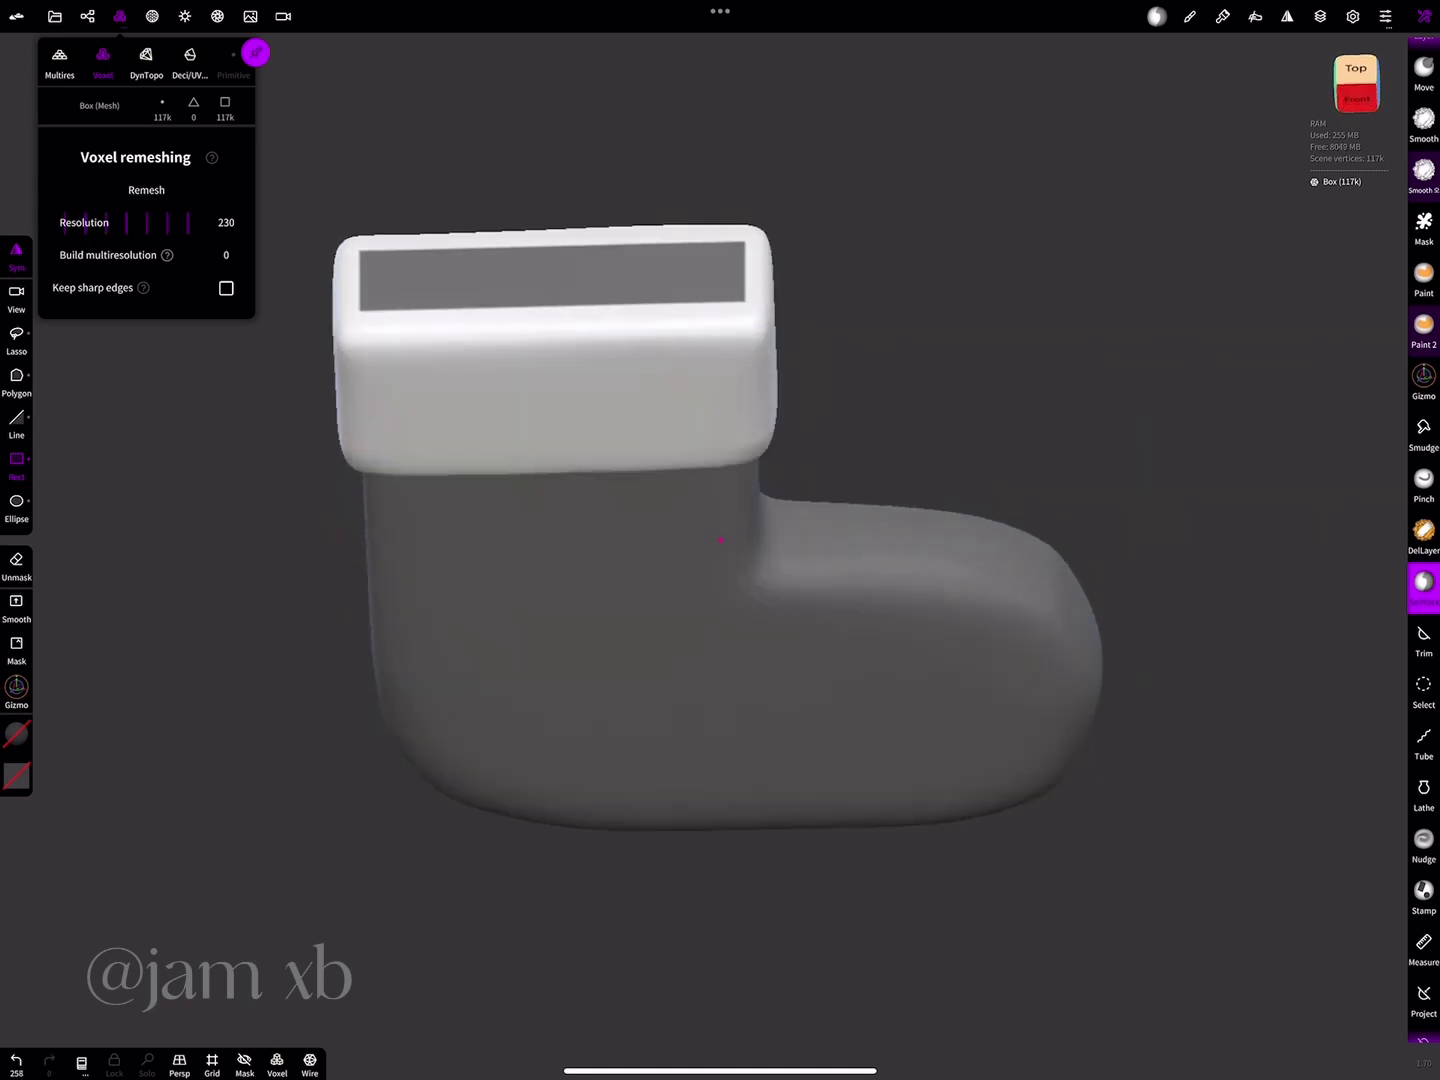
pyautogui.click(1201, 700)
pyautogui.click(720, 501)
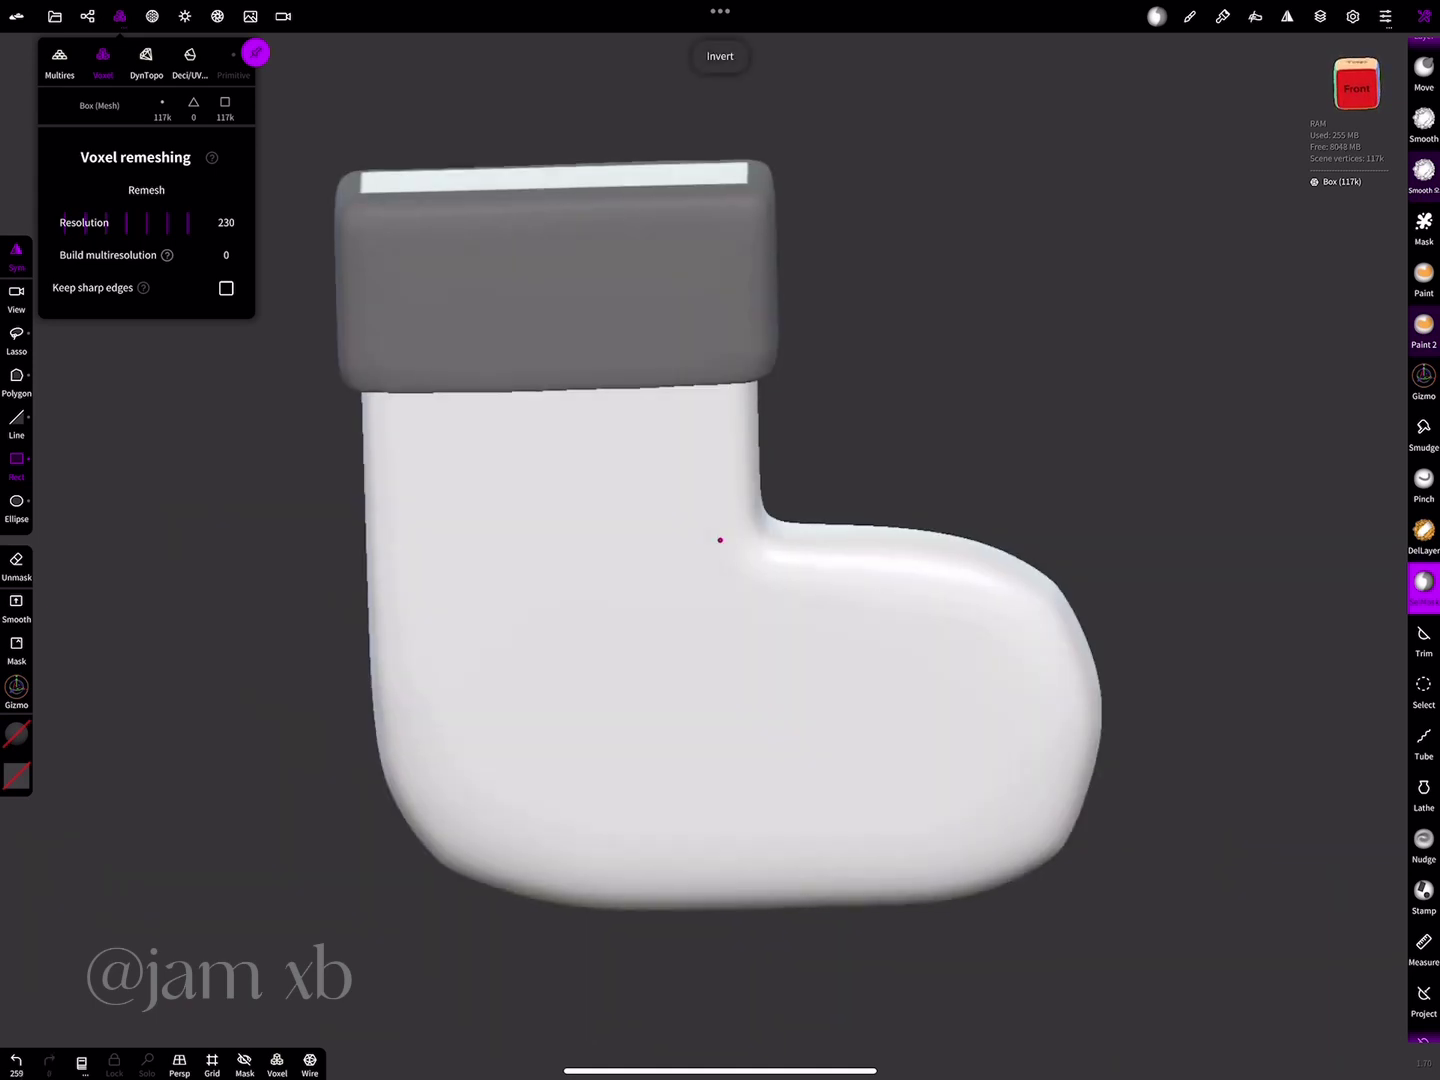
pyautogui.moveTo(311, 319); pyautogui.dragTo(1153, 880)
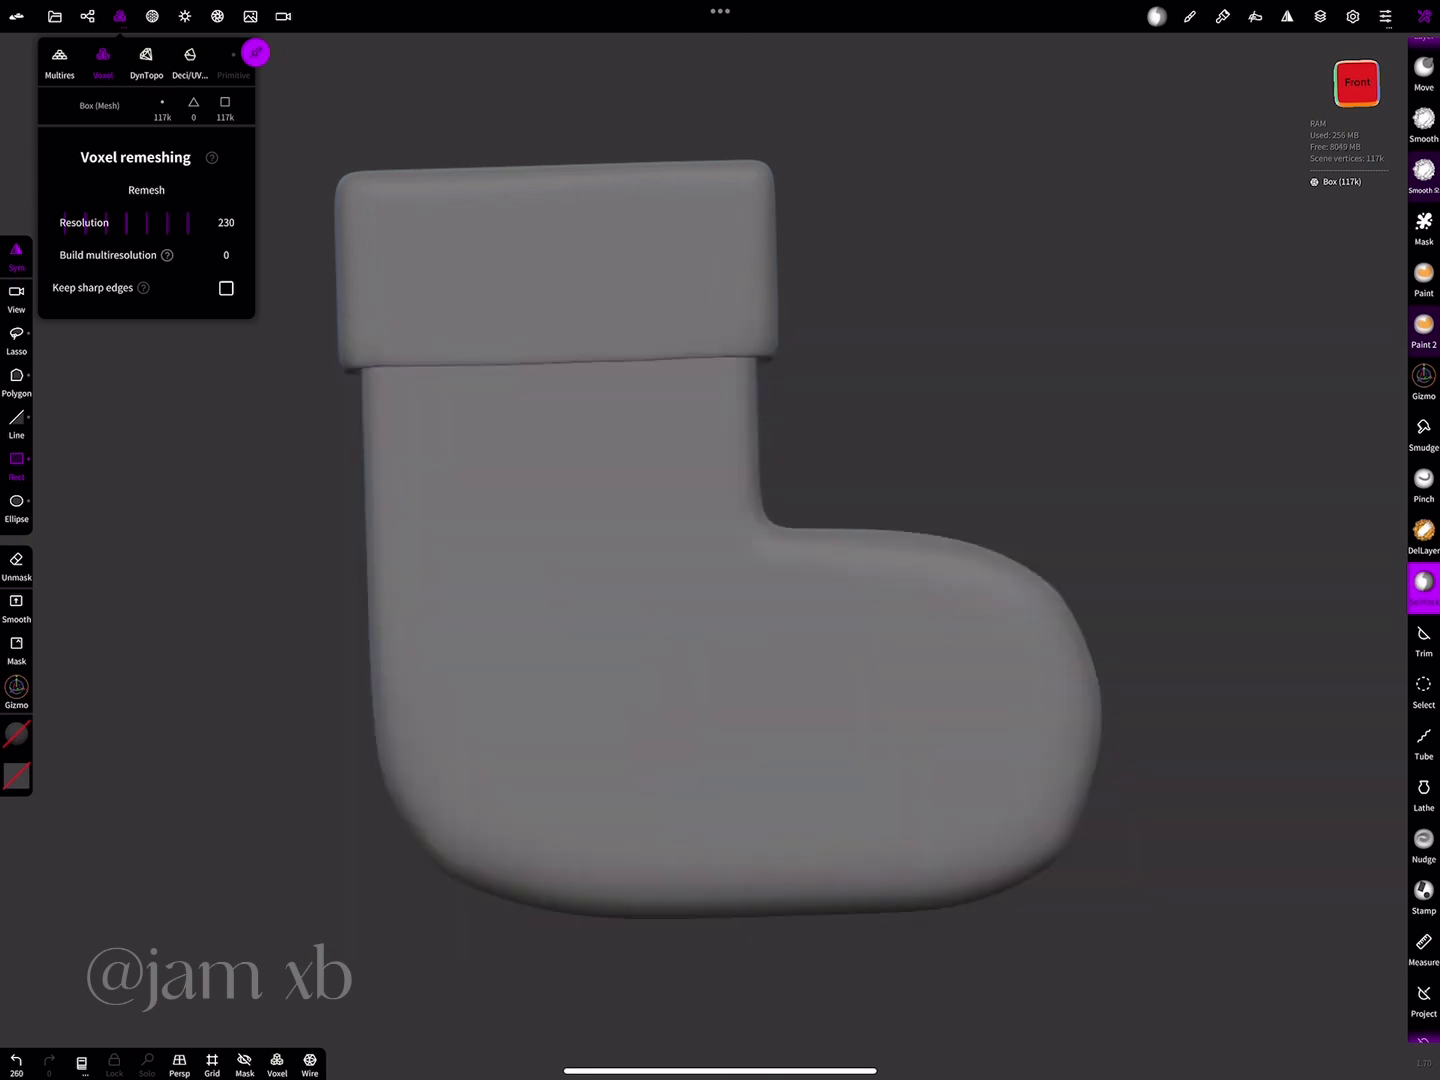
# - Push the cuff's top face down with the Gizmo to form a recessed opening
pyautogui.moveTo(600, 700); pyautogui.dragTo(900, 419)
pyautogui.moveTo(720, 540); pyautogui.dragTo(929, 458)
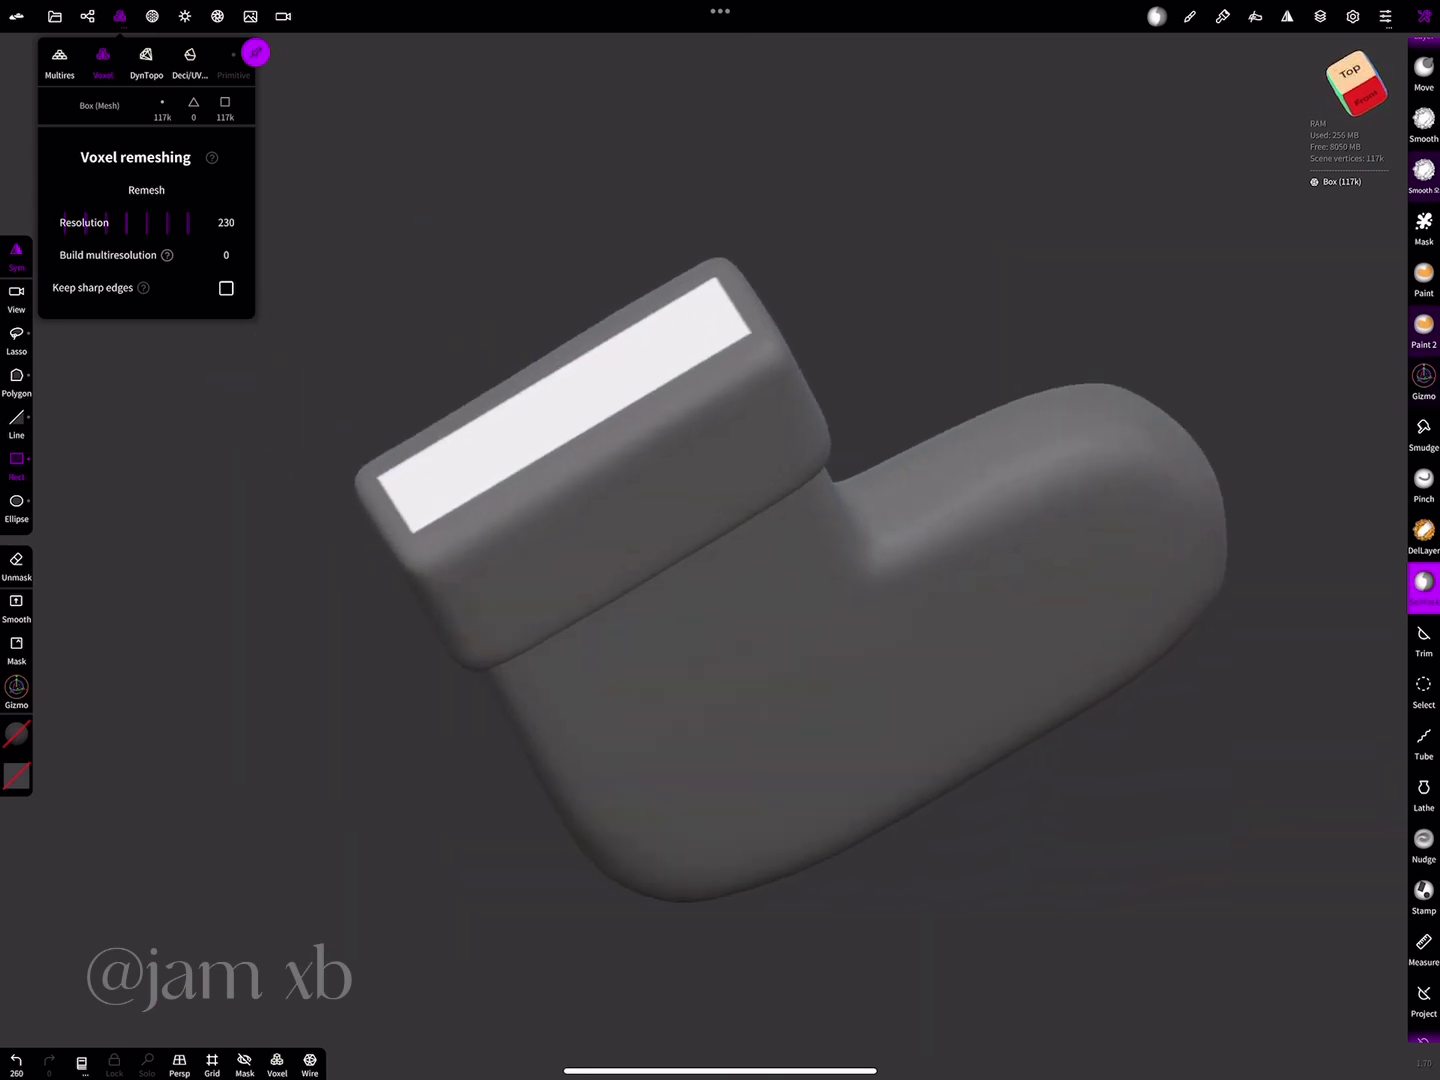
pyautogui.click(1423, 379)
pyautogui.moveTo(929, 457); pyautogui.dragTo(904, 440)
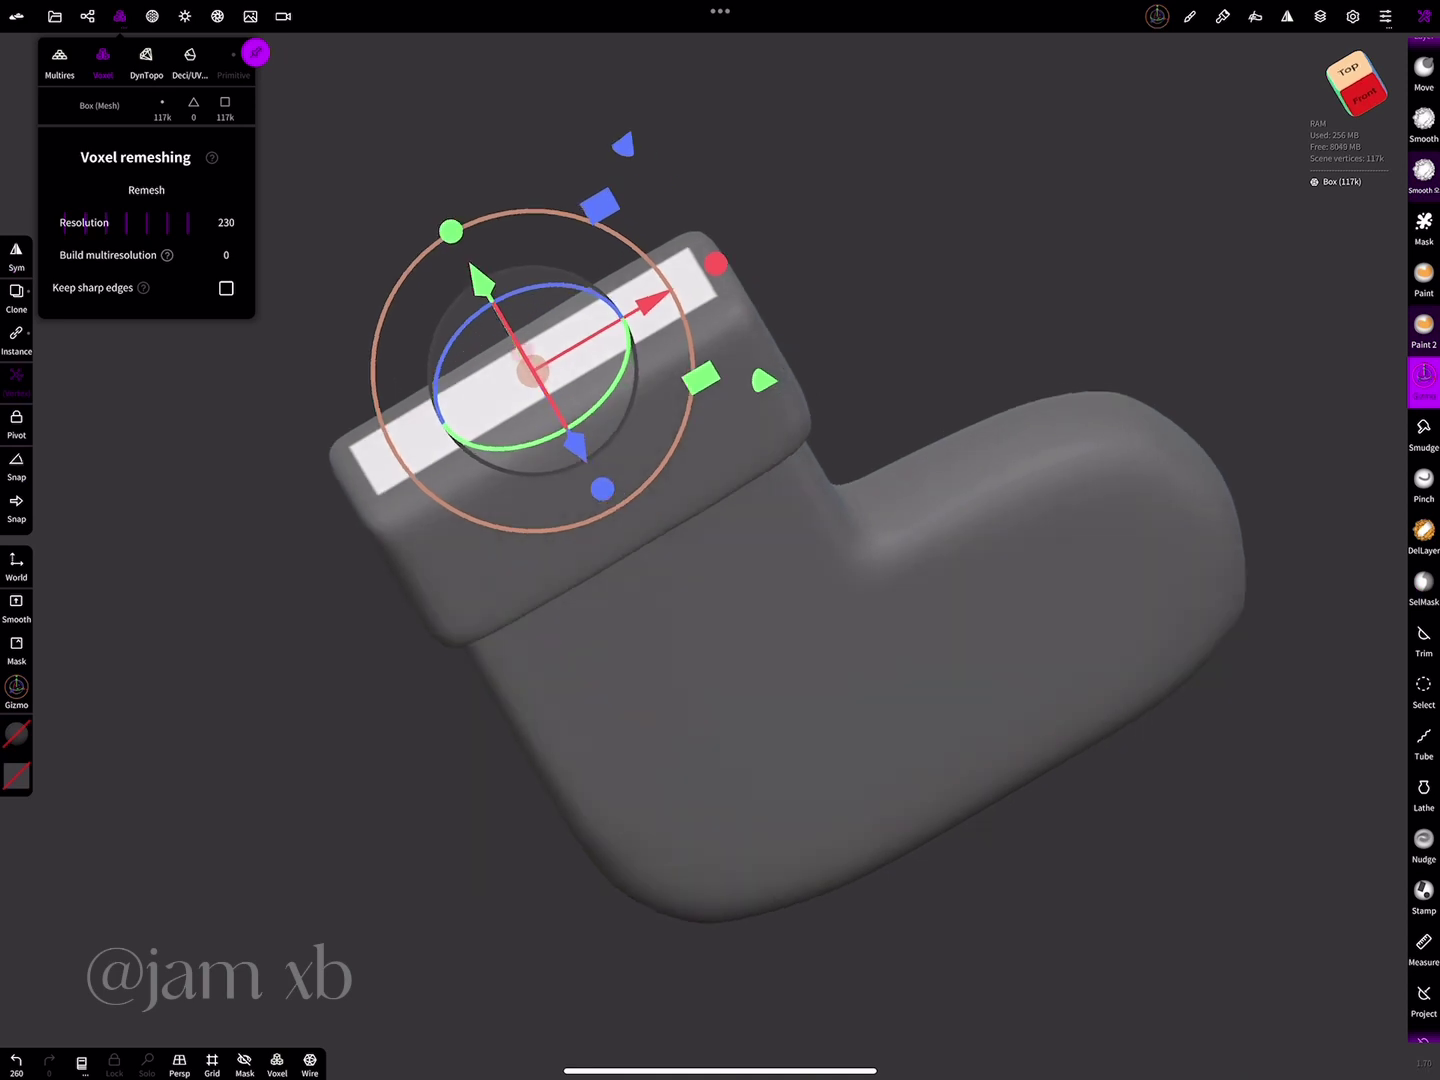
pyautogui.moveTo(498, 311); pyautogui.dragTo(514, 328)
pyautogui.moveTo(960, 630)
pyautogui.mouseDown()
pyautogui.moveTo(978, 616)
pyautogui.moveTo(990, 720)
pyautogui.mouseUp()
# - Clear the mask from the whole stocking
pyautogui.click(1423, 583)
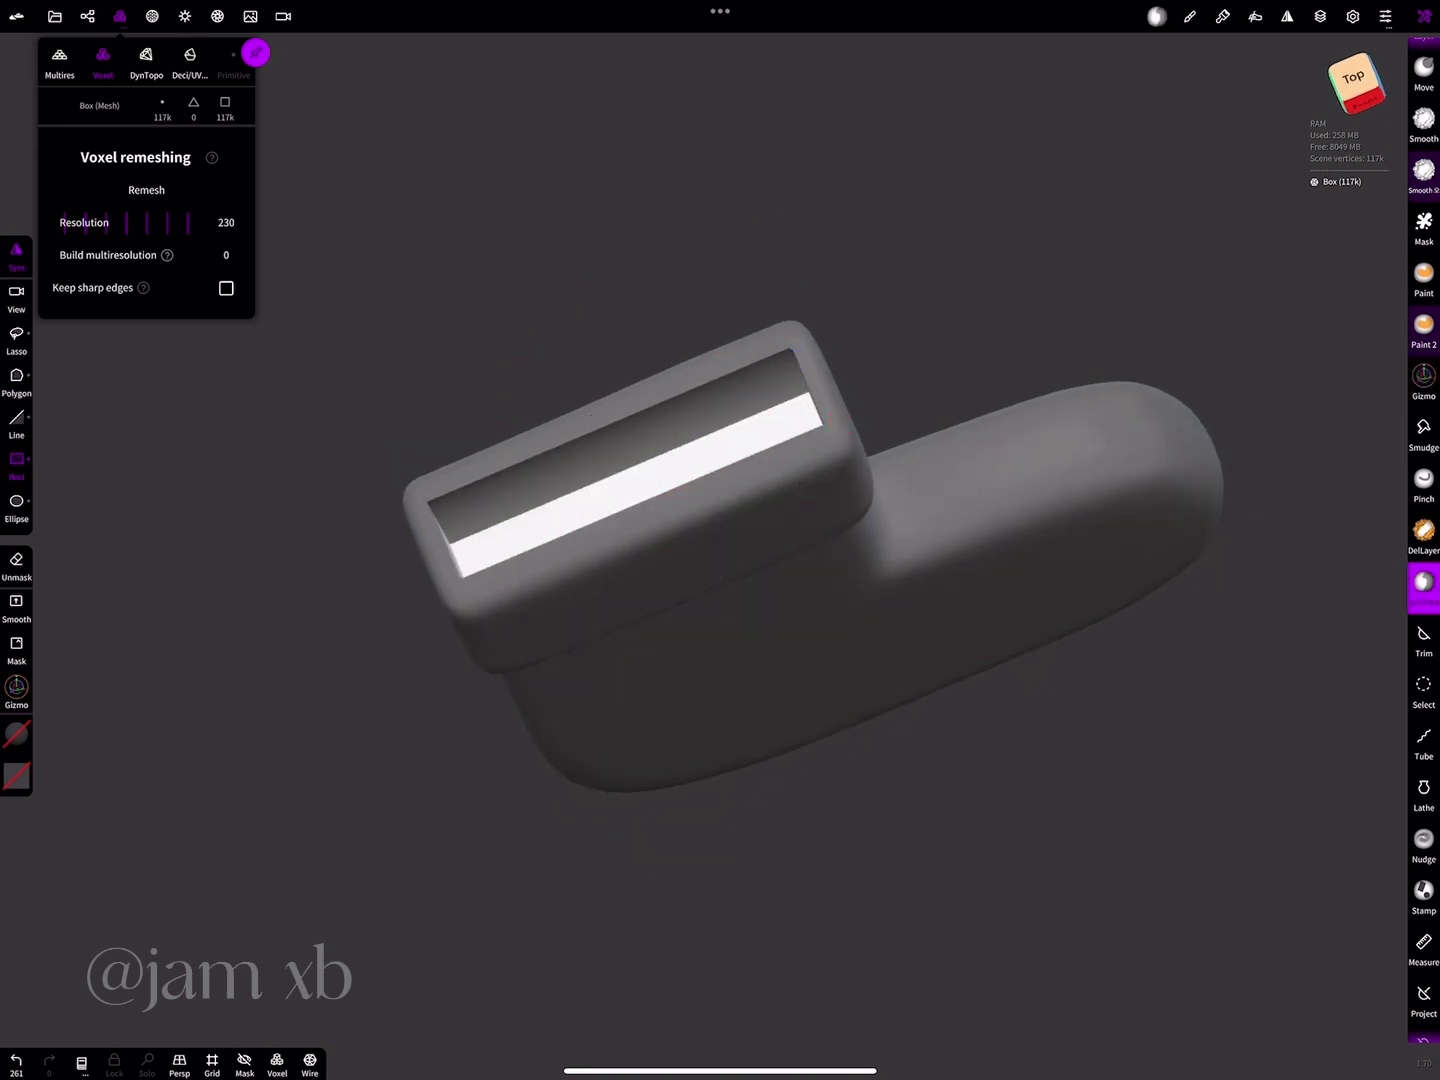
pyautogui.click(1157, 15)
pyautogui.click(1199, 101)
pyautogui.click(1156, 16)
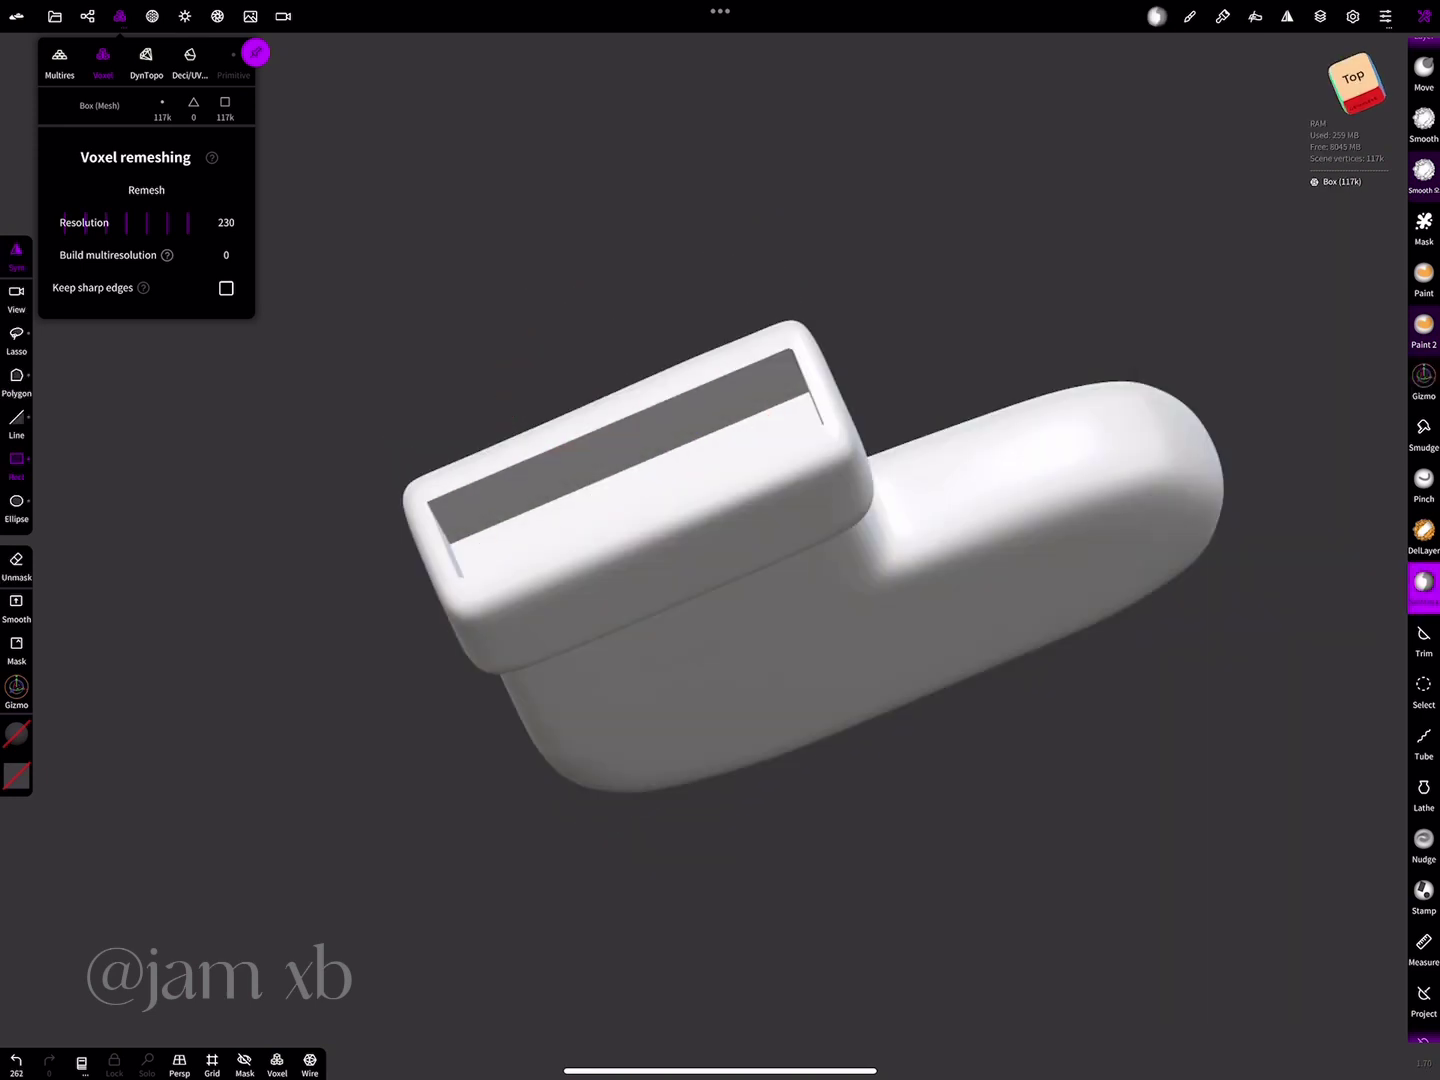
# - Smooth the groove inside the cuff opening, undoing the last stroke
pyautogui.click(1423, 119)
pyautogui.moveTo(1054, 527)
pyautogui.mouseDown()
pyautogui.moveTo(1020, 473)
pyautogui.moveTo(1038, 399)
pyautogui.moveTo(1125, 473)
pyautogui.mouseUp()
pyautogui.moveTo(1111, 563); pyautogui.dragTo(1050, 471)
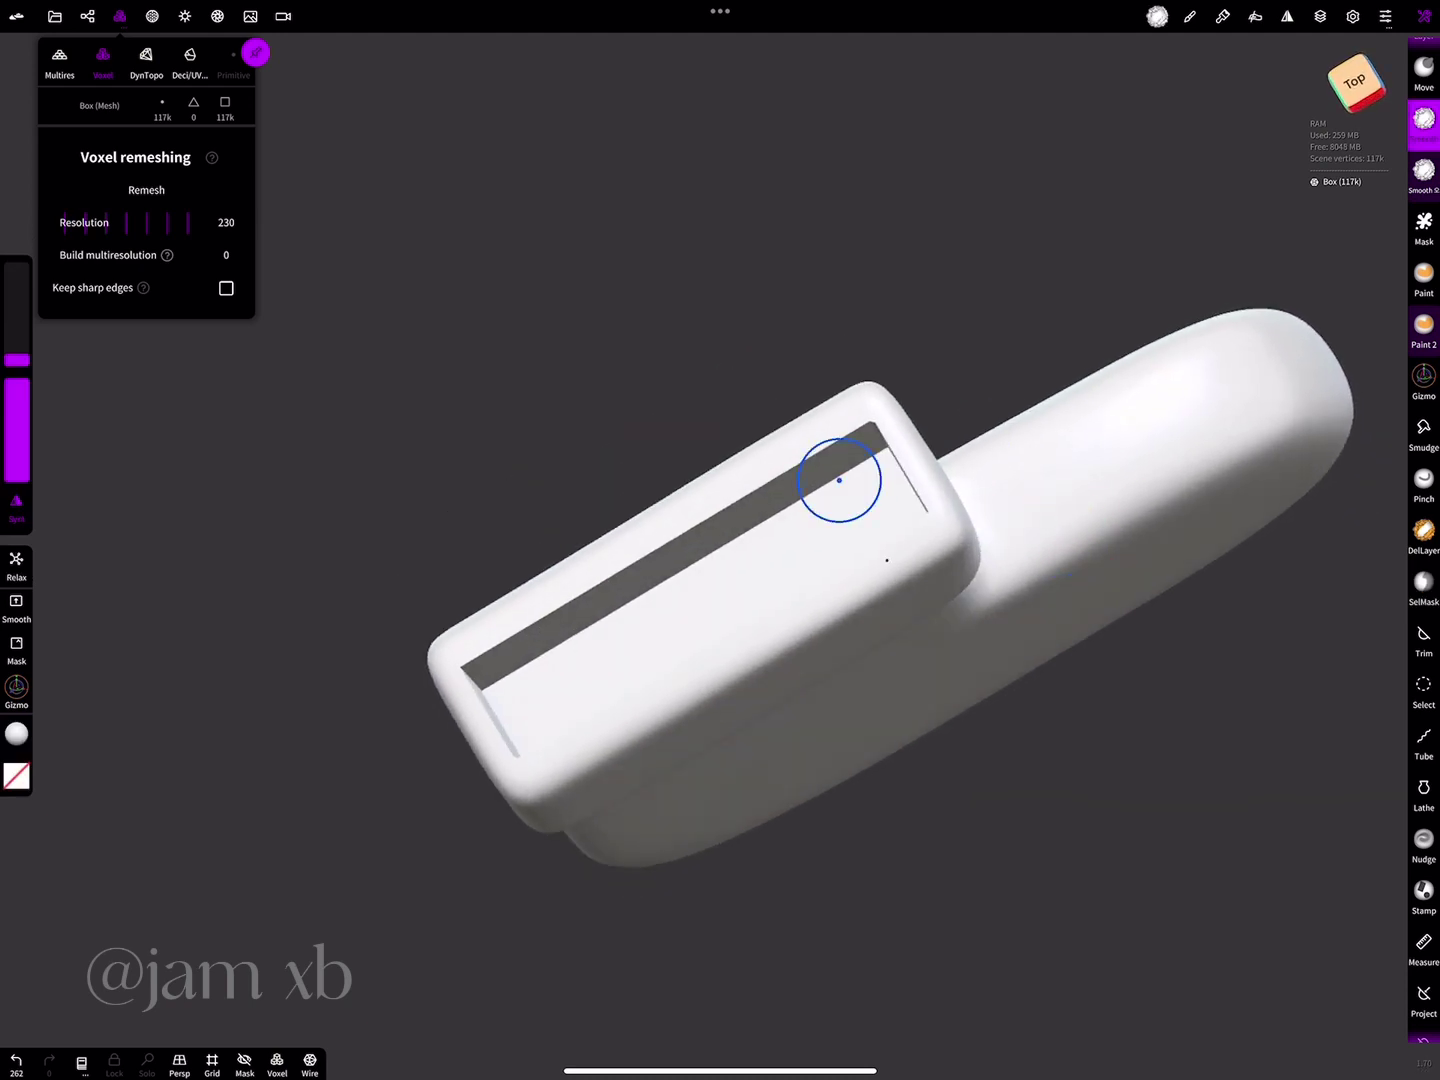
pyautogui.moveTo(835, 475); pyautogui.dragTo(690, 578)
pyautogui.hotkey('ctrl', 'z')
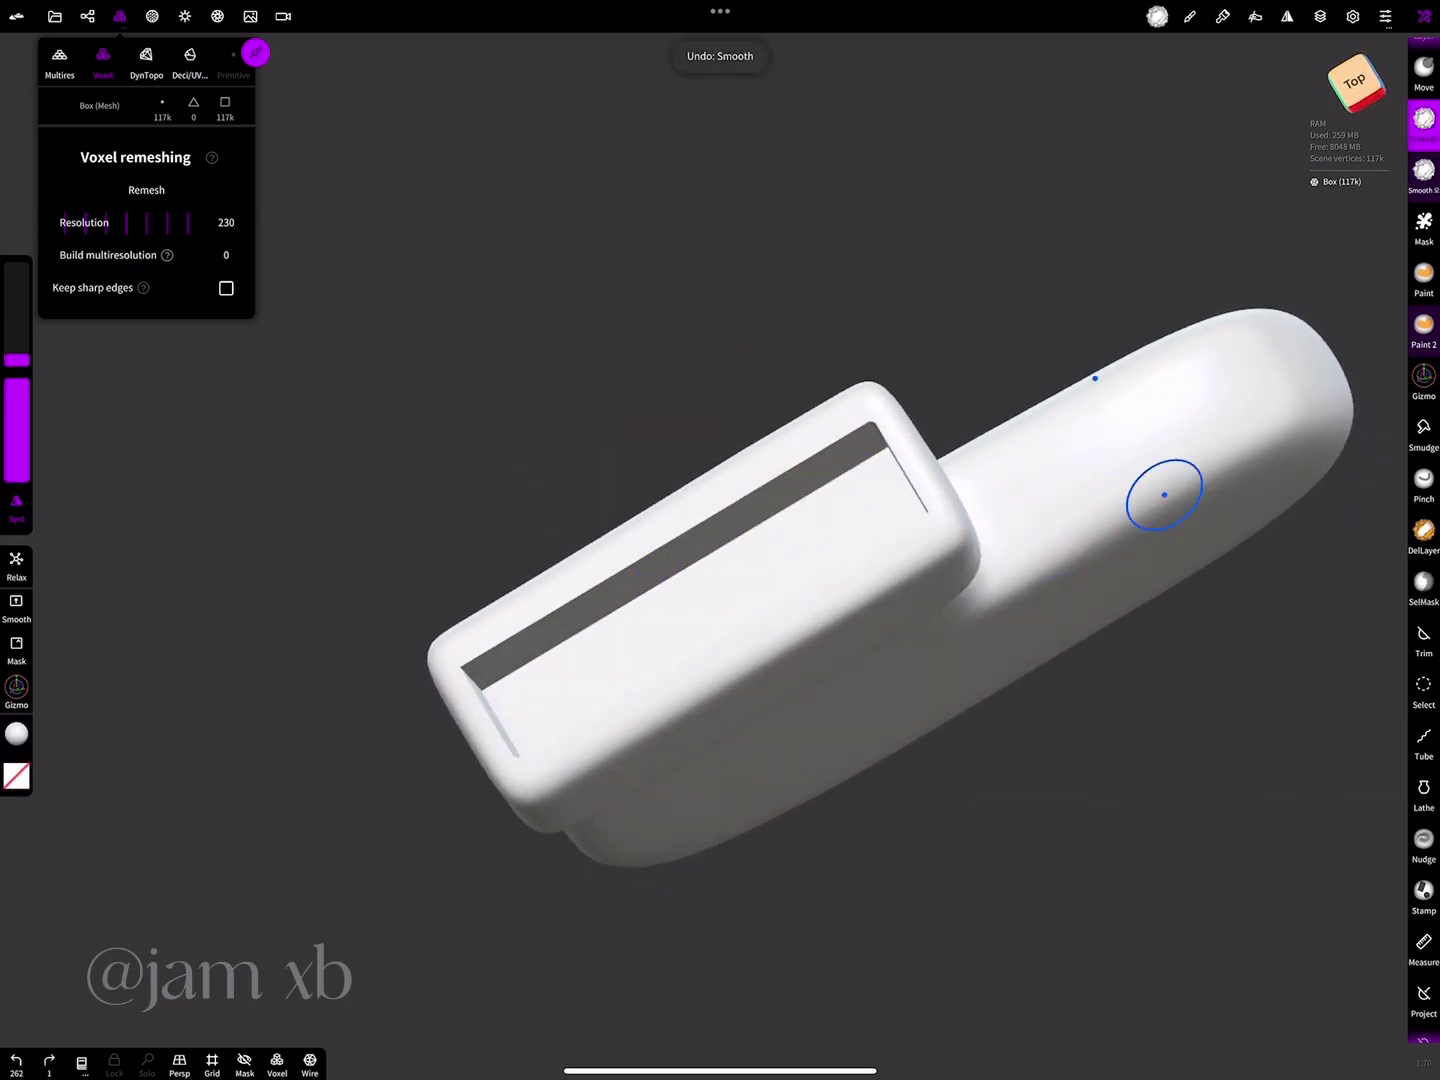
# - Subdivide to 470k vertices, voxel-remesh at resolution 164, then smooth the rim
pyautogui.click(58, 60)
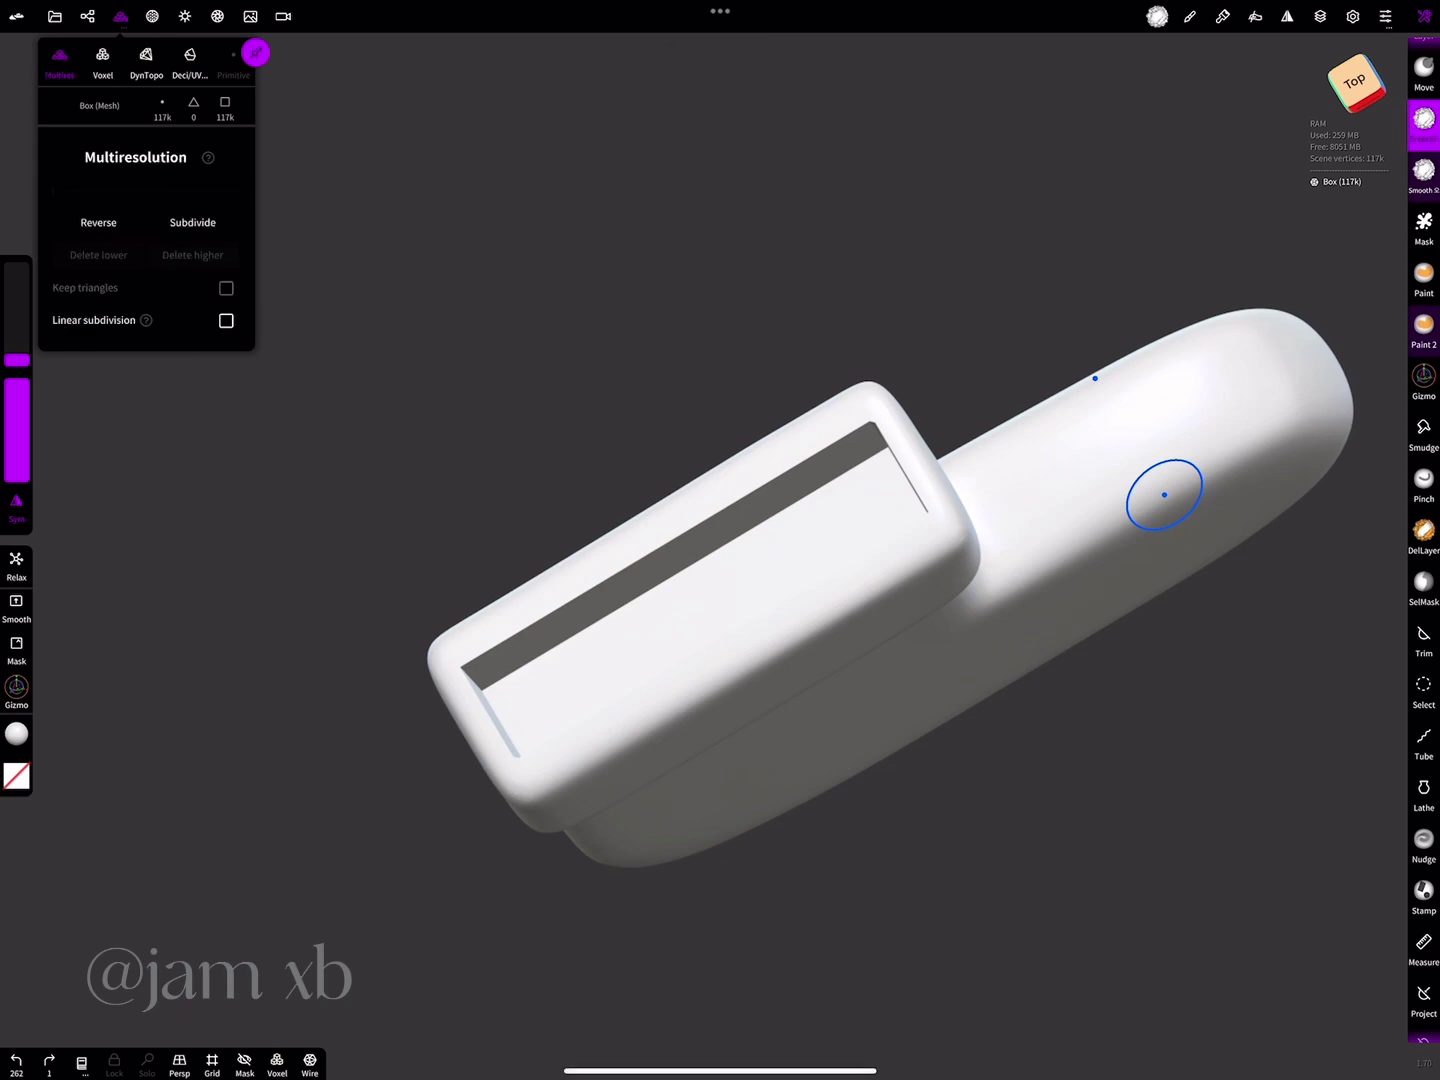
pyautogui.click(193, 222)
pyautogui.click(104, 59)
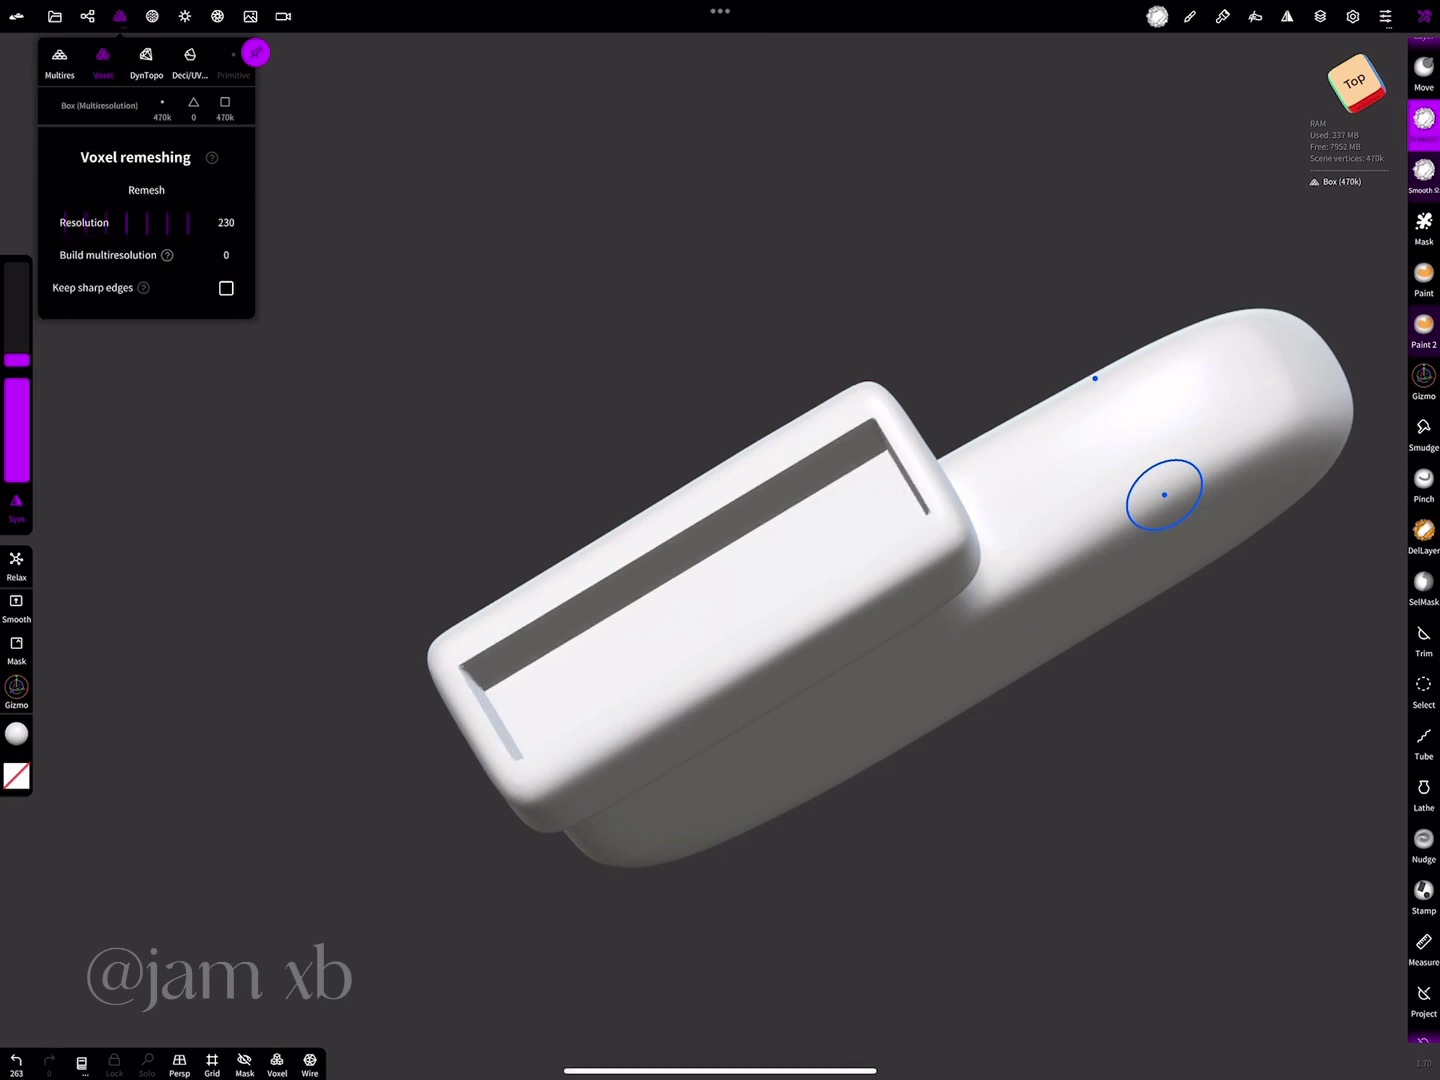
pyautogui.moveTo(159, 221); pyautogui.dragTo(180, 222)
pyautogui.click(147, 190)
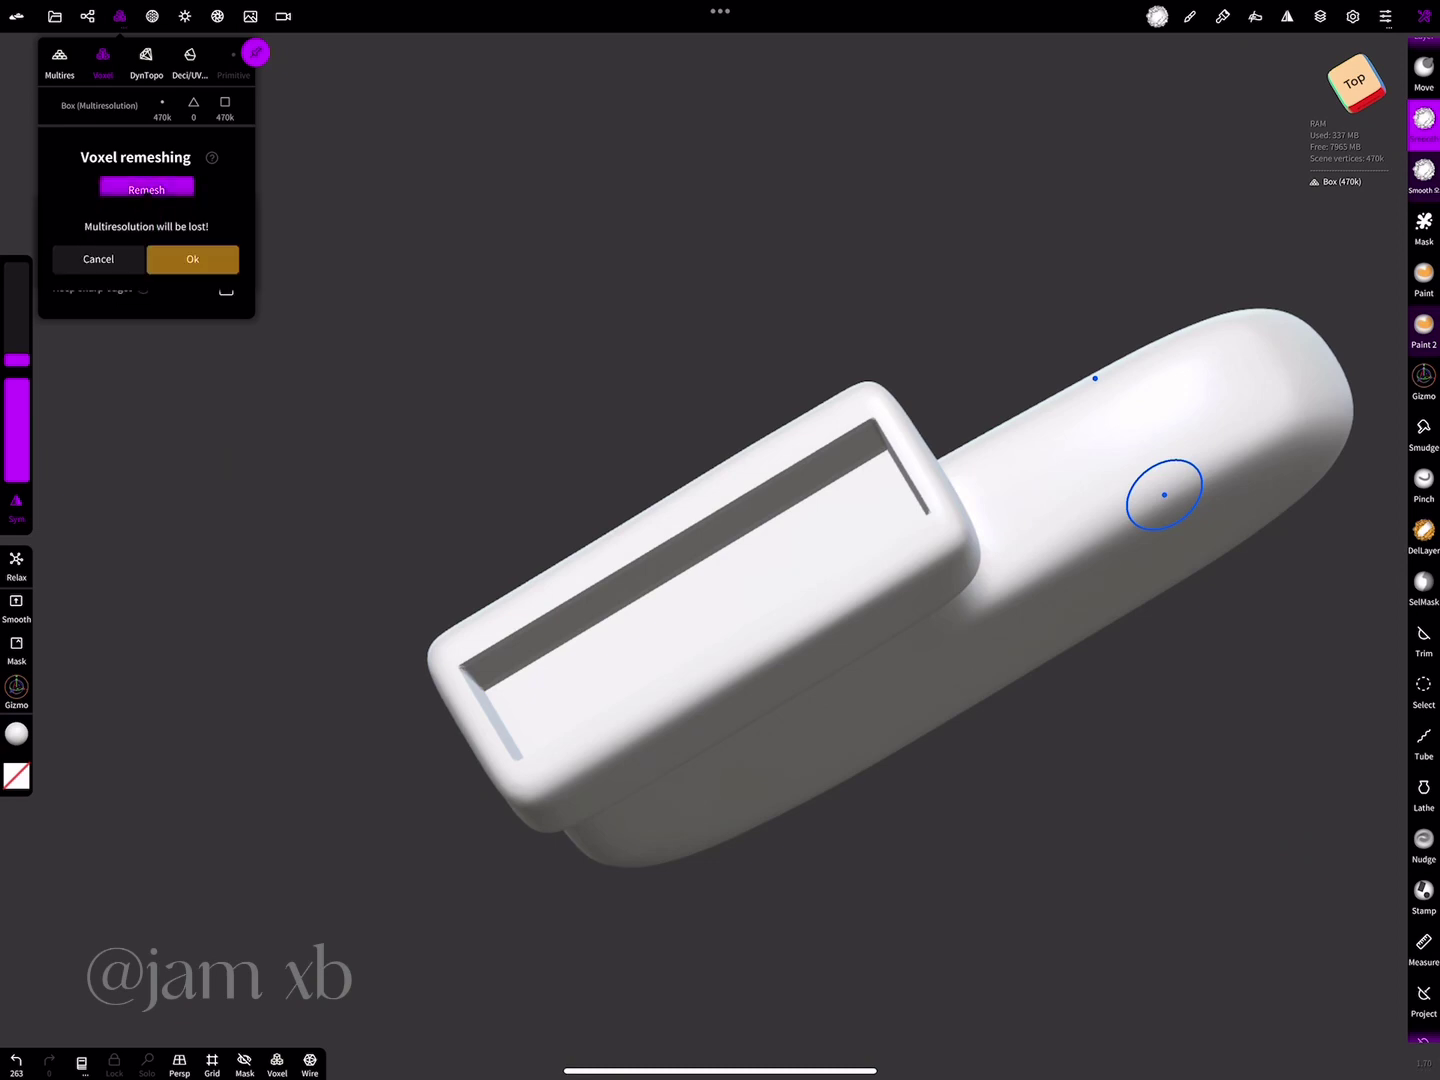
pyautogui.click(193, 259)
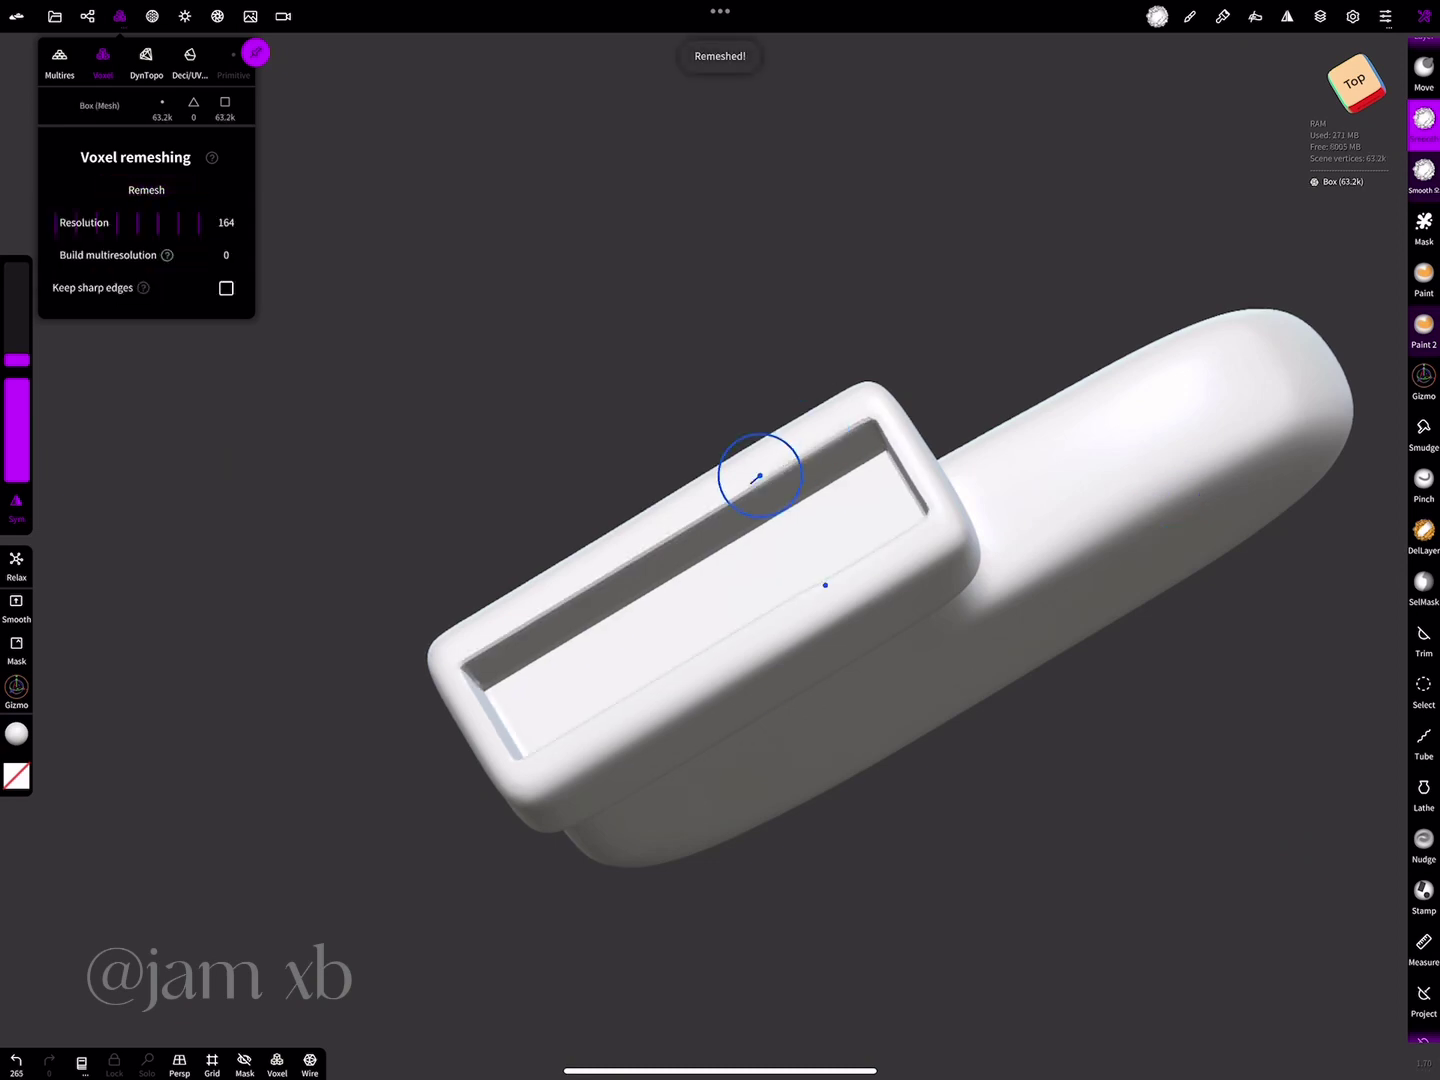
pyautogui.moveTo(572, 590)
pyautogui.mouseDown()
pyautogui.moveTo(476, 733)
pyautogui.moveTo(559, 733)
pyautogui.moveTo(566, 824)
pyautogui.moveTo(496, 634)
pyautogui.moveTo(706, 646)
pyautogui.moveTo(824, 450)
pyautogui.moveTo(765, 620)
pyautogui.mouseUp()
# - Smooth the cuff rim and recess edges, then turn the whole stocking to face front
pyautogui.moveTo(1010, 690)
pyautogui.mouseDown()
pyautogui.moveTo(968, 613)
pyautogui.moveTo(636, 481)
pyautogui.moveTo(524, 720)
pyautogui.moveTo(797, 444)
pyautogui.moveTo(580, 587)
pyautogui.moveTo(971, 399)
pyautogui.moveTo(910, 498)
pyautogui.moveTo(851, 491)
pyautogui.mouseUp()
pyautogui.moveTo(460, 687)
pyautogui.mouseDown()
pyautogui.moveTo(976, 845)
pyautogui.moveTo(940, 492)
pyautogui.moveTo(927, 658)
pyautogui.moveTo(720, 620)
pyautogui.mouseUp()
pyautogui.moveTo(860, 641); pyautogui.dragTo(880, 700)
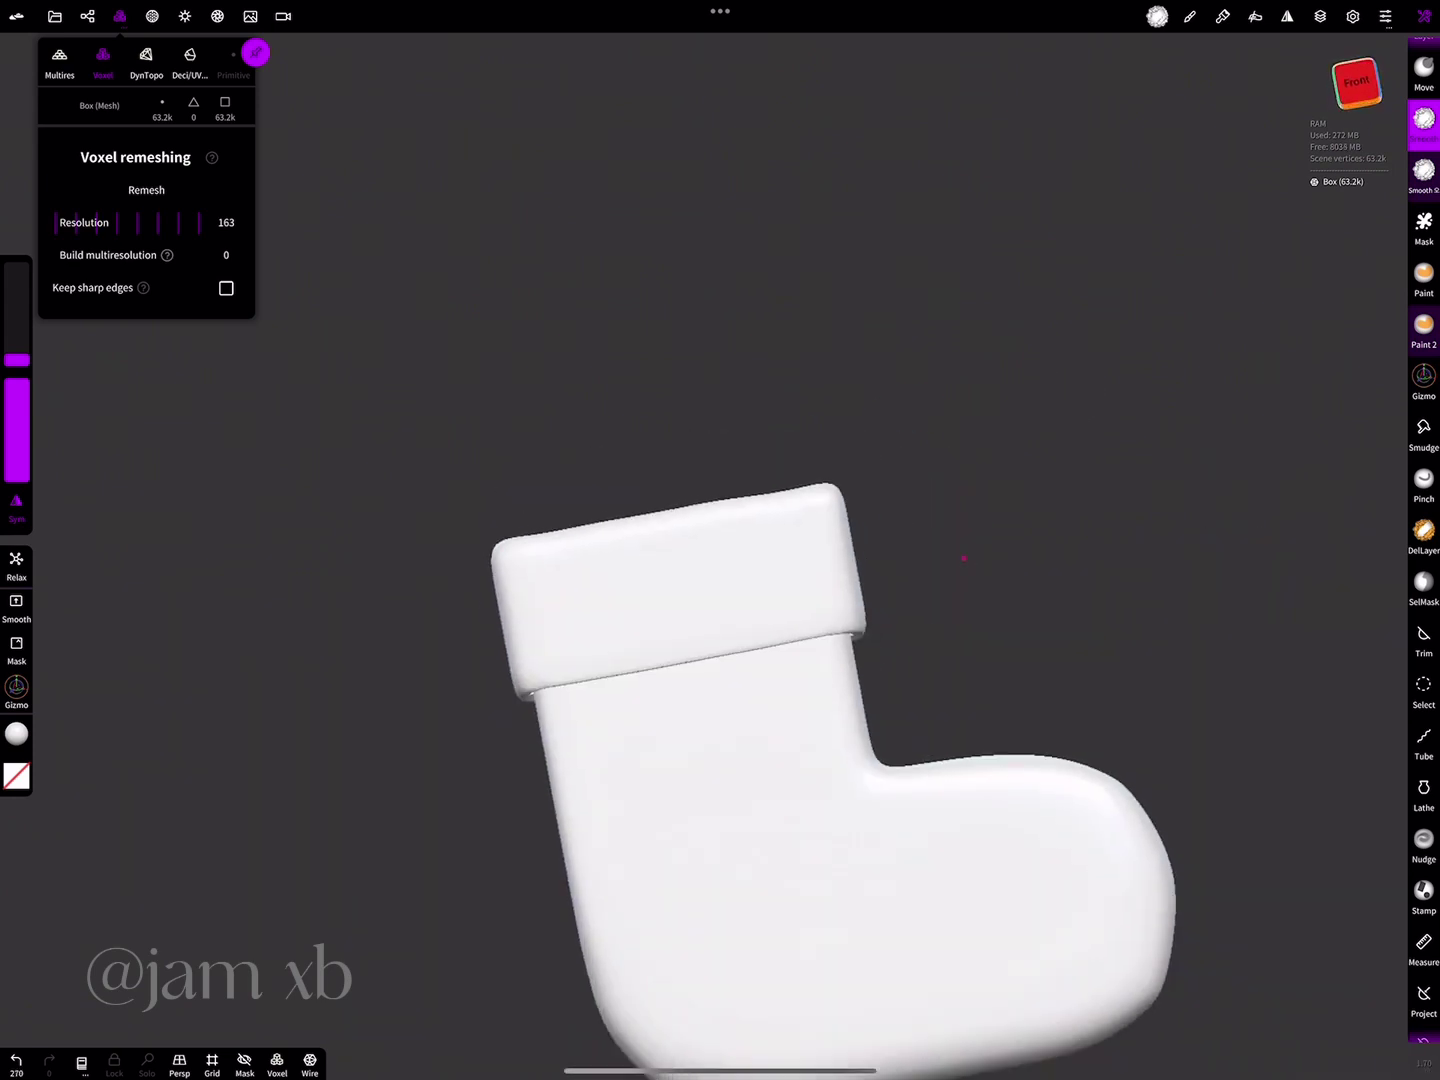
pyautogui.moveTo(720, 520); pyautogui.dragTo(1254, 524)
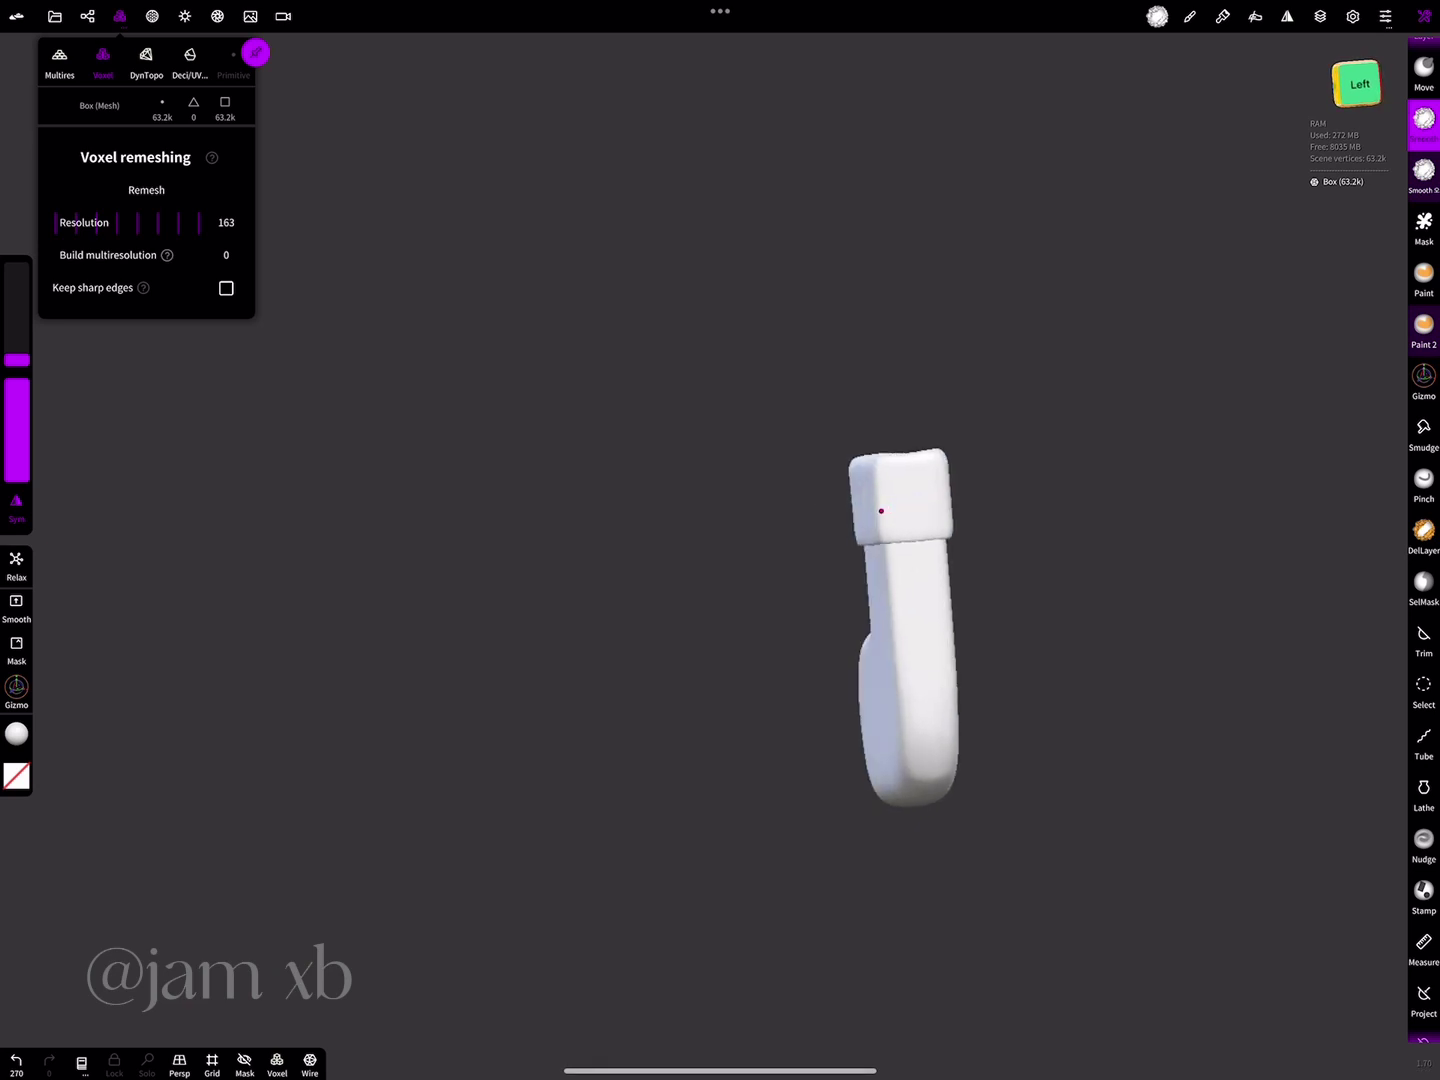
pyautogui.moveTo(860, 594)
pyautogui.mouseDown()
pyautogui.moveTo(845, 530)
pyautogui.moveTo(925, 596)
pyautogui.moveTo(835, 589)
pyautogui.mouseUp()
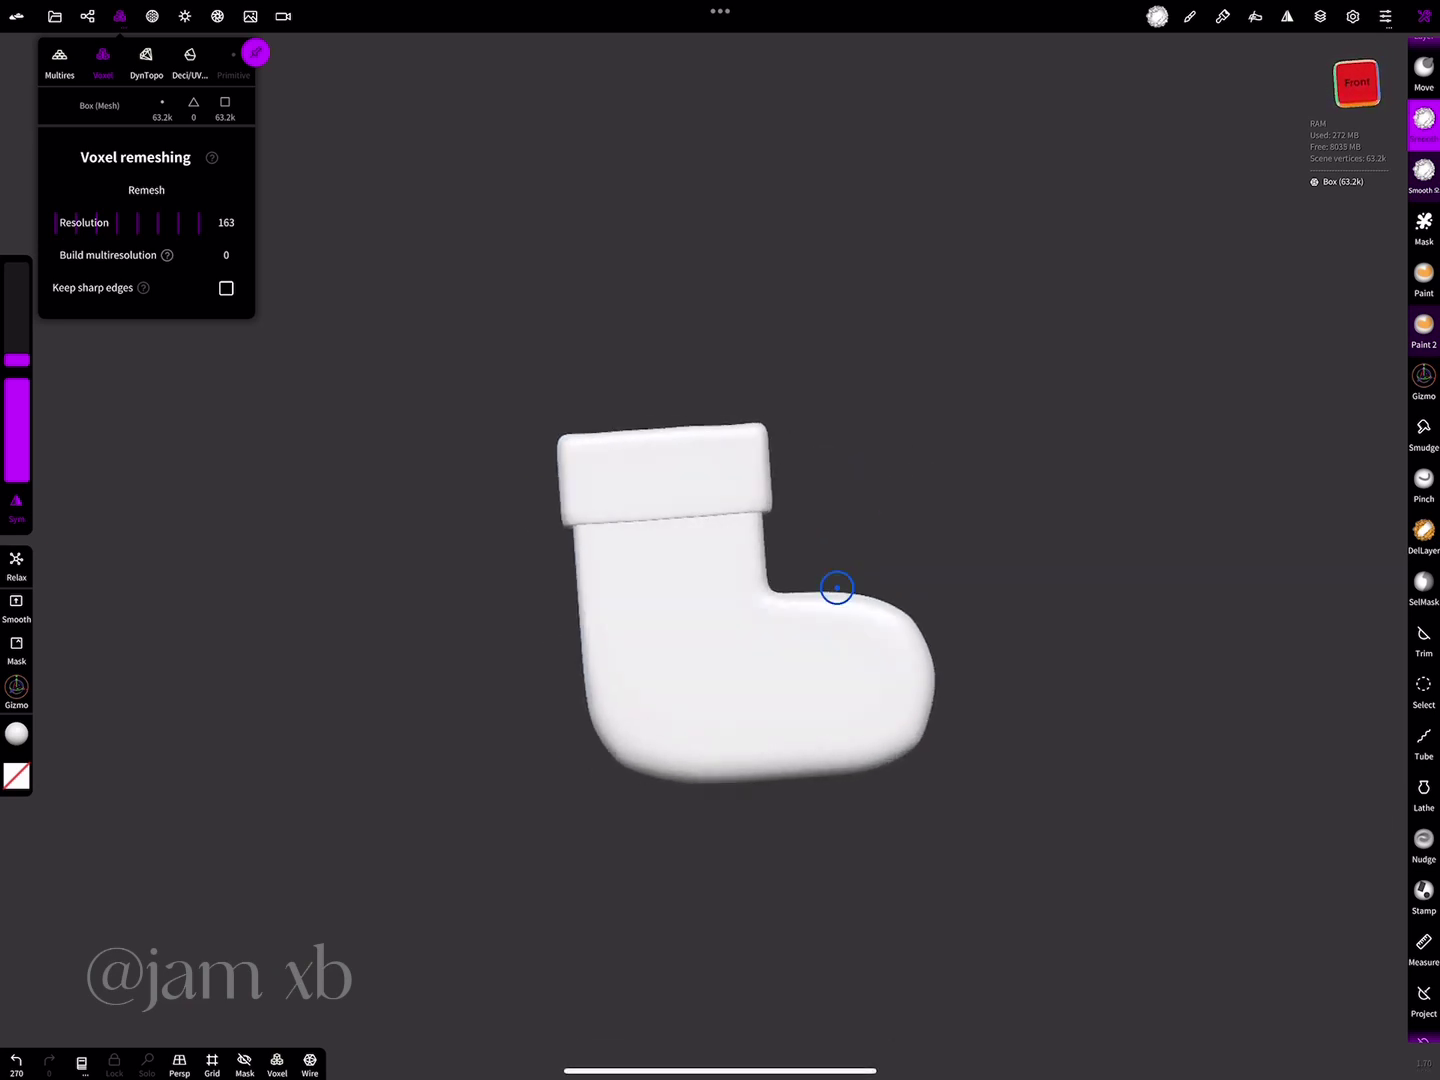
# - Switch the viewport shading to Lit (PBR)
pyautogui.click(185, 15)
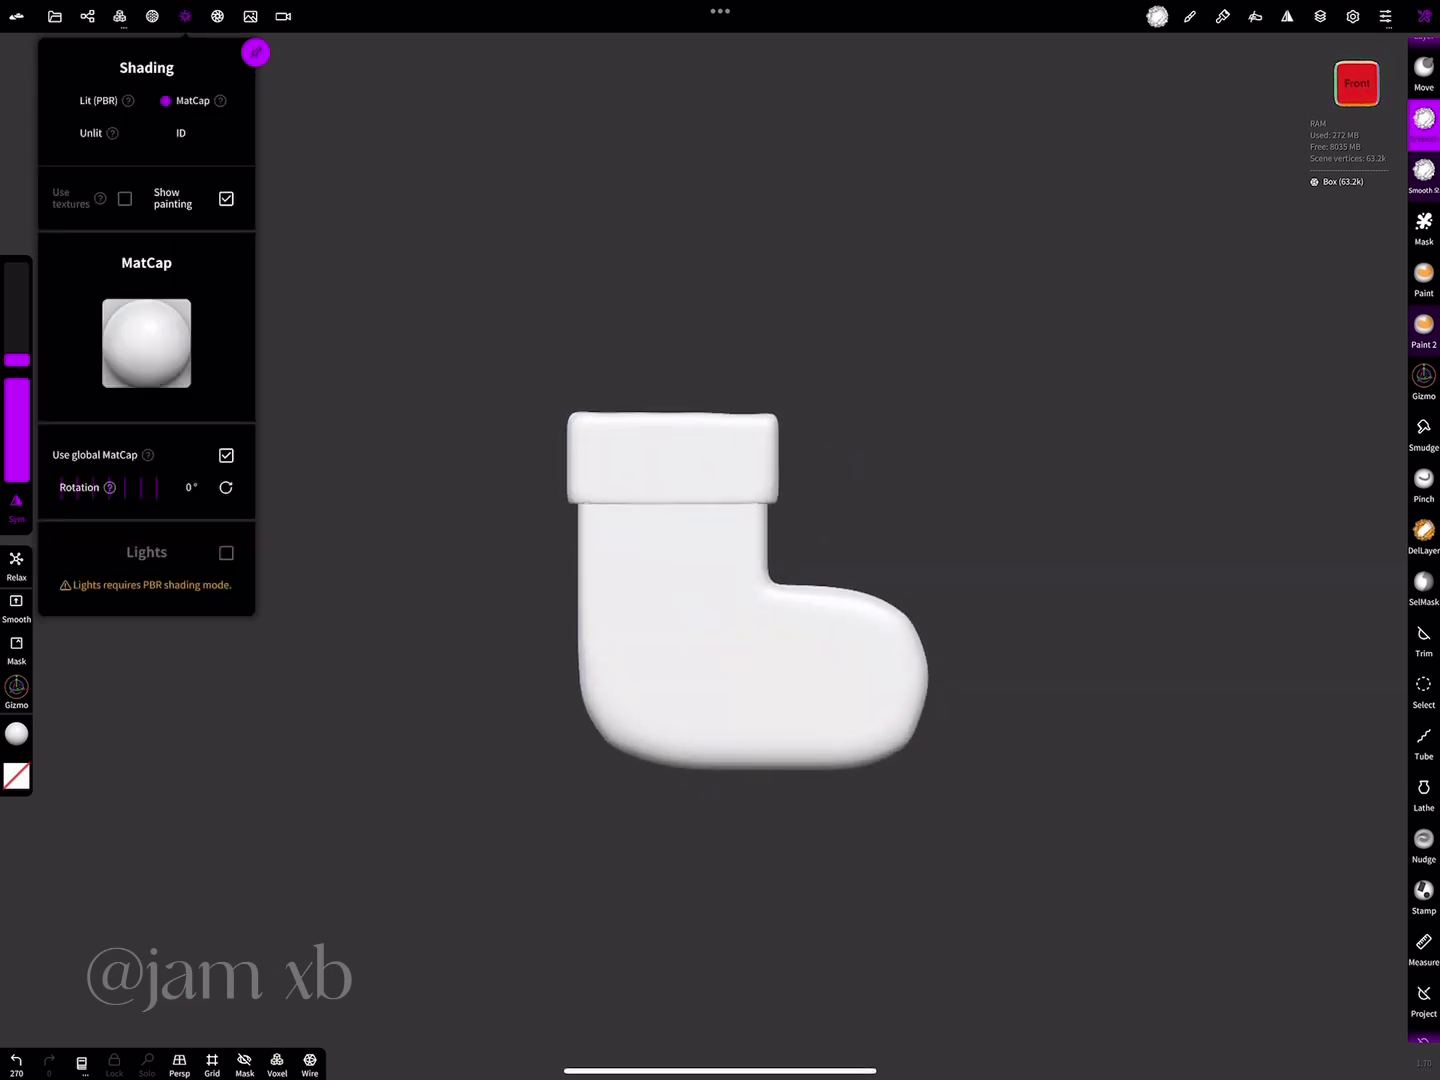
pyautogui.click(92, 100)
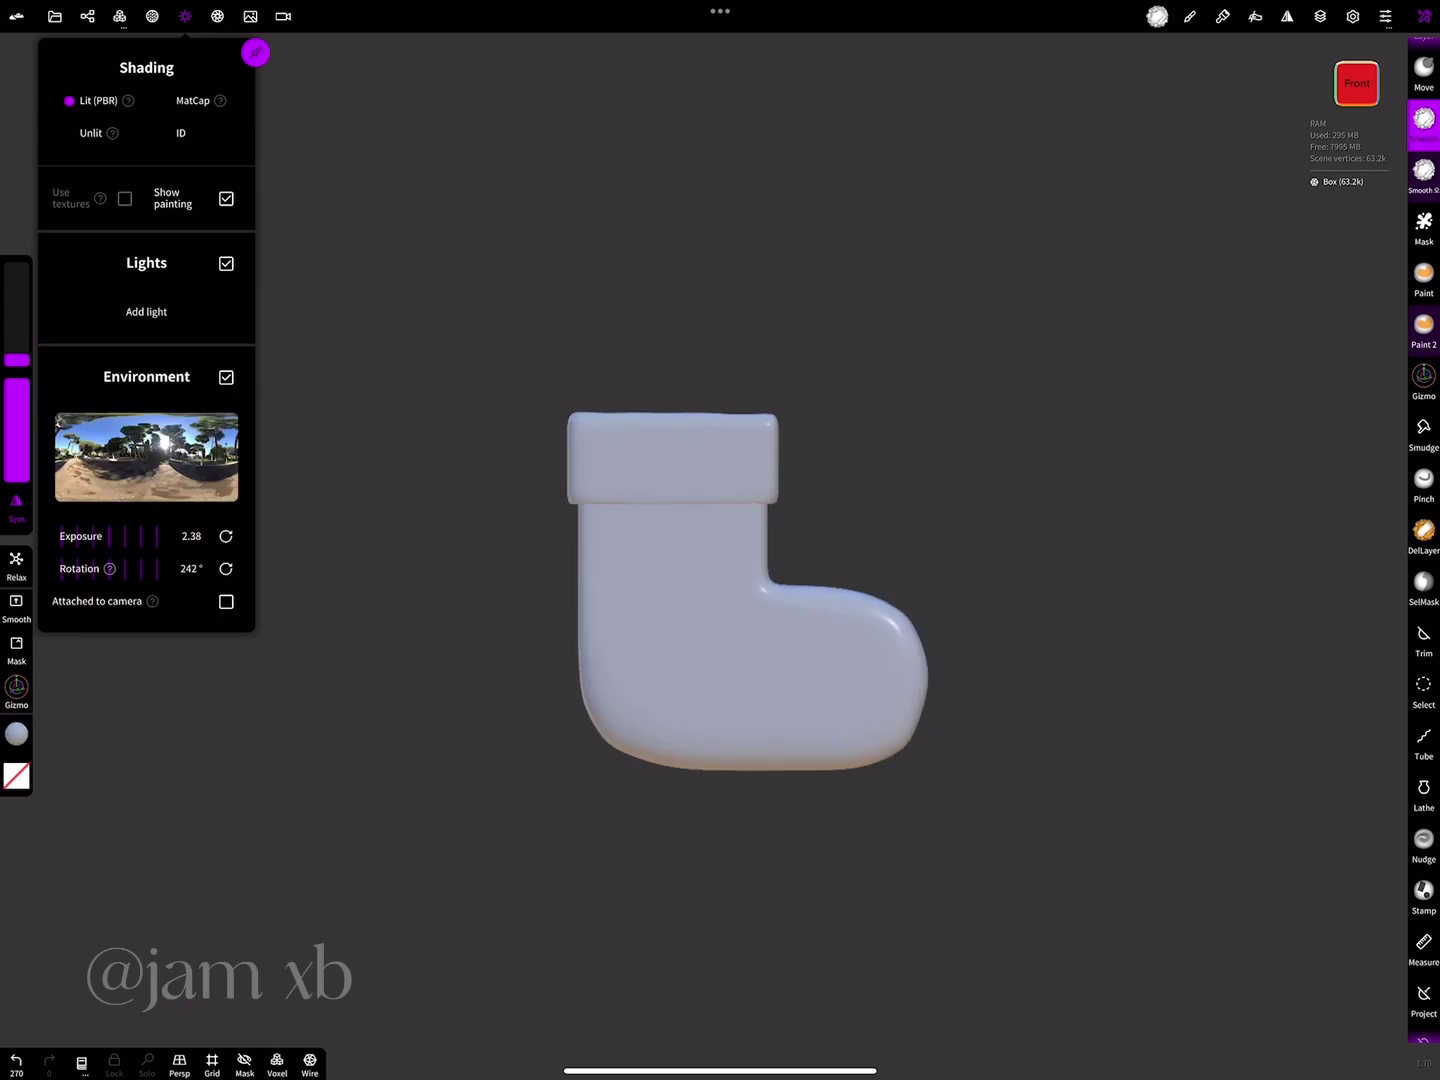
pyautogui.click(184, 16)
# - Paint the whole stocking red (#ff0002) and add a new paint layer
pyautogui.click(16, 733)
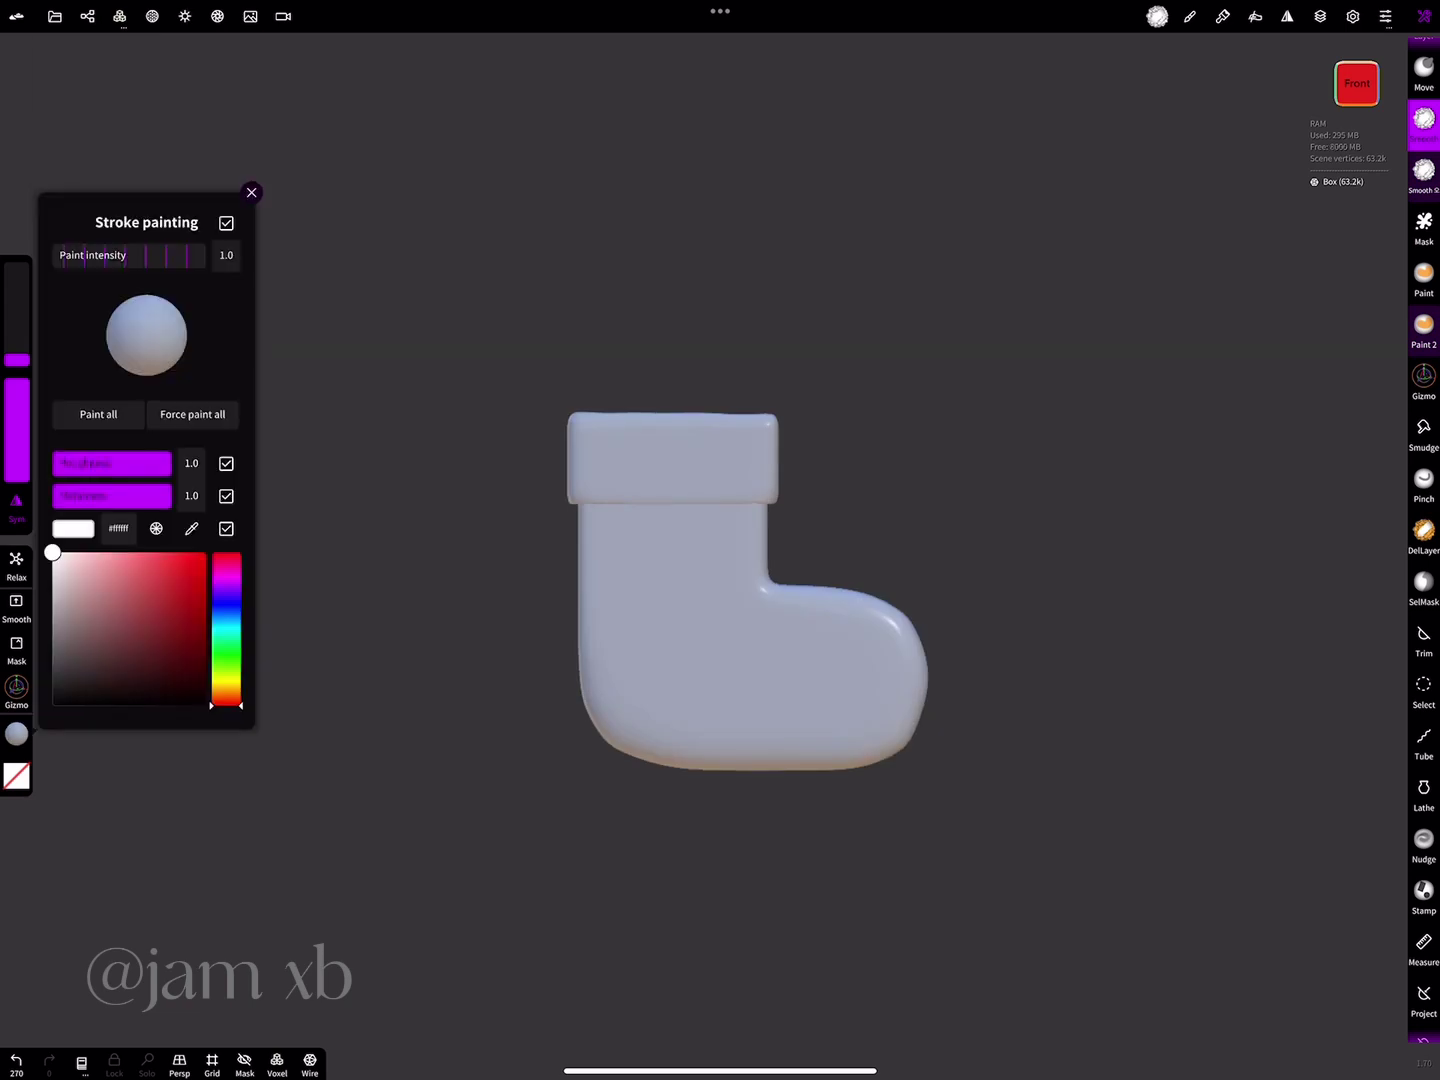
pyautogui.moveTo(52, 552); pyautogui.dragTo(205, 552)
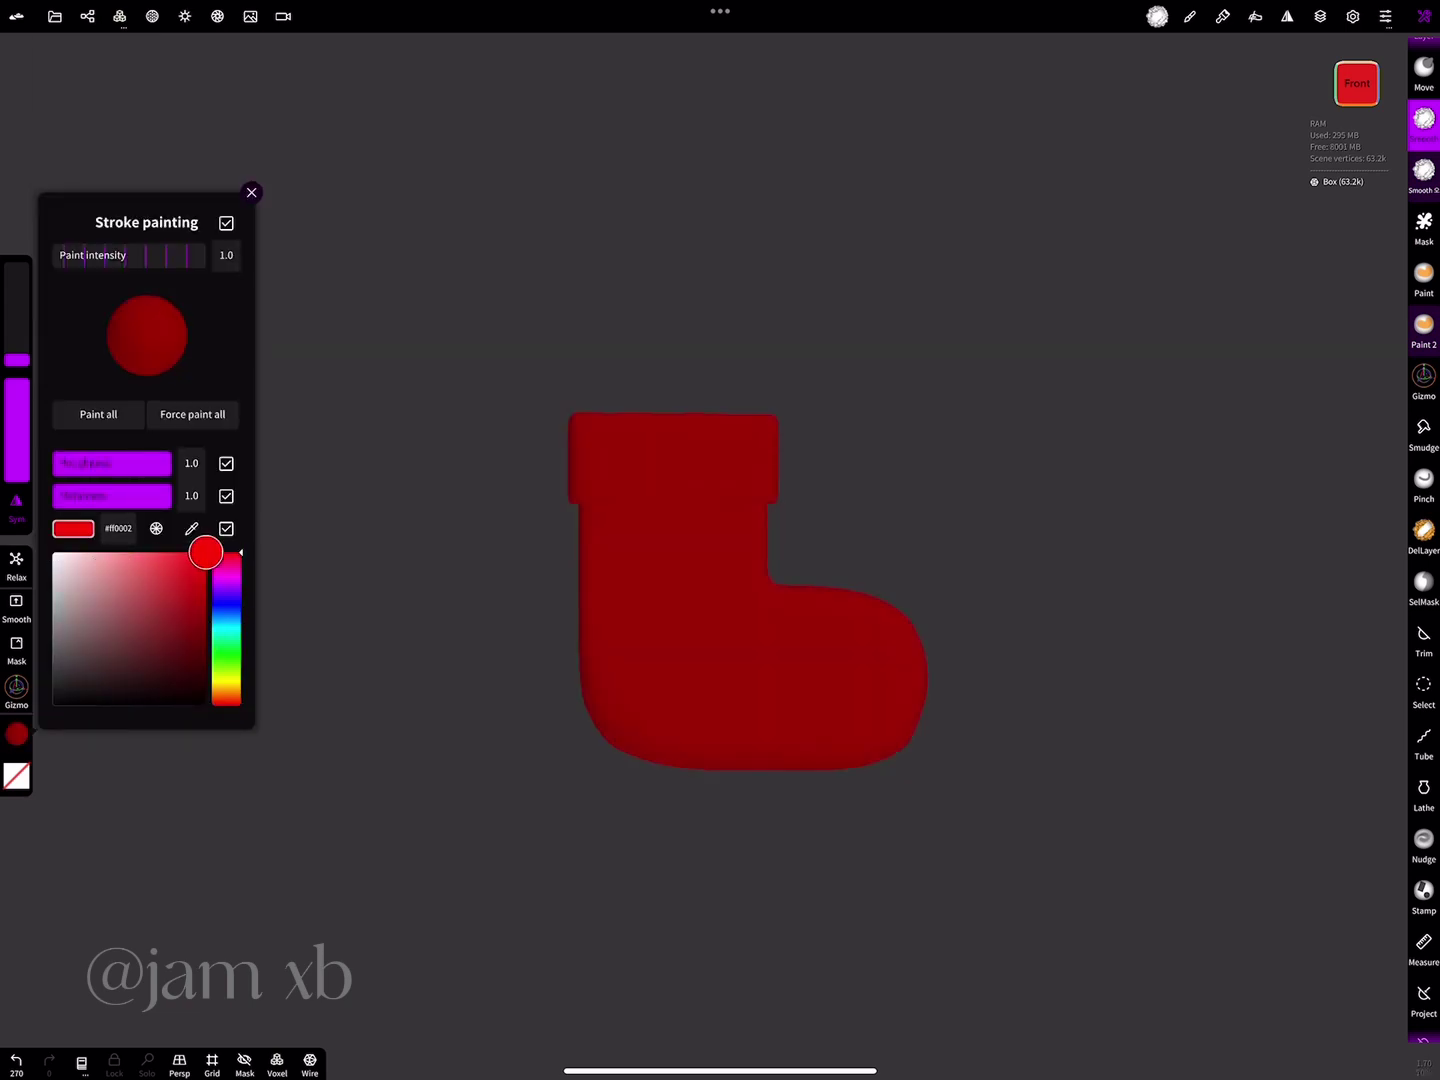
pyautogui.moveTo(159, 464)
pyautogui.mouseDown()
pyautogui.moveTo(131, 464)
pyautogui.moveTo(172, 464)
pyautogui.mouseUp()
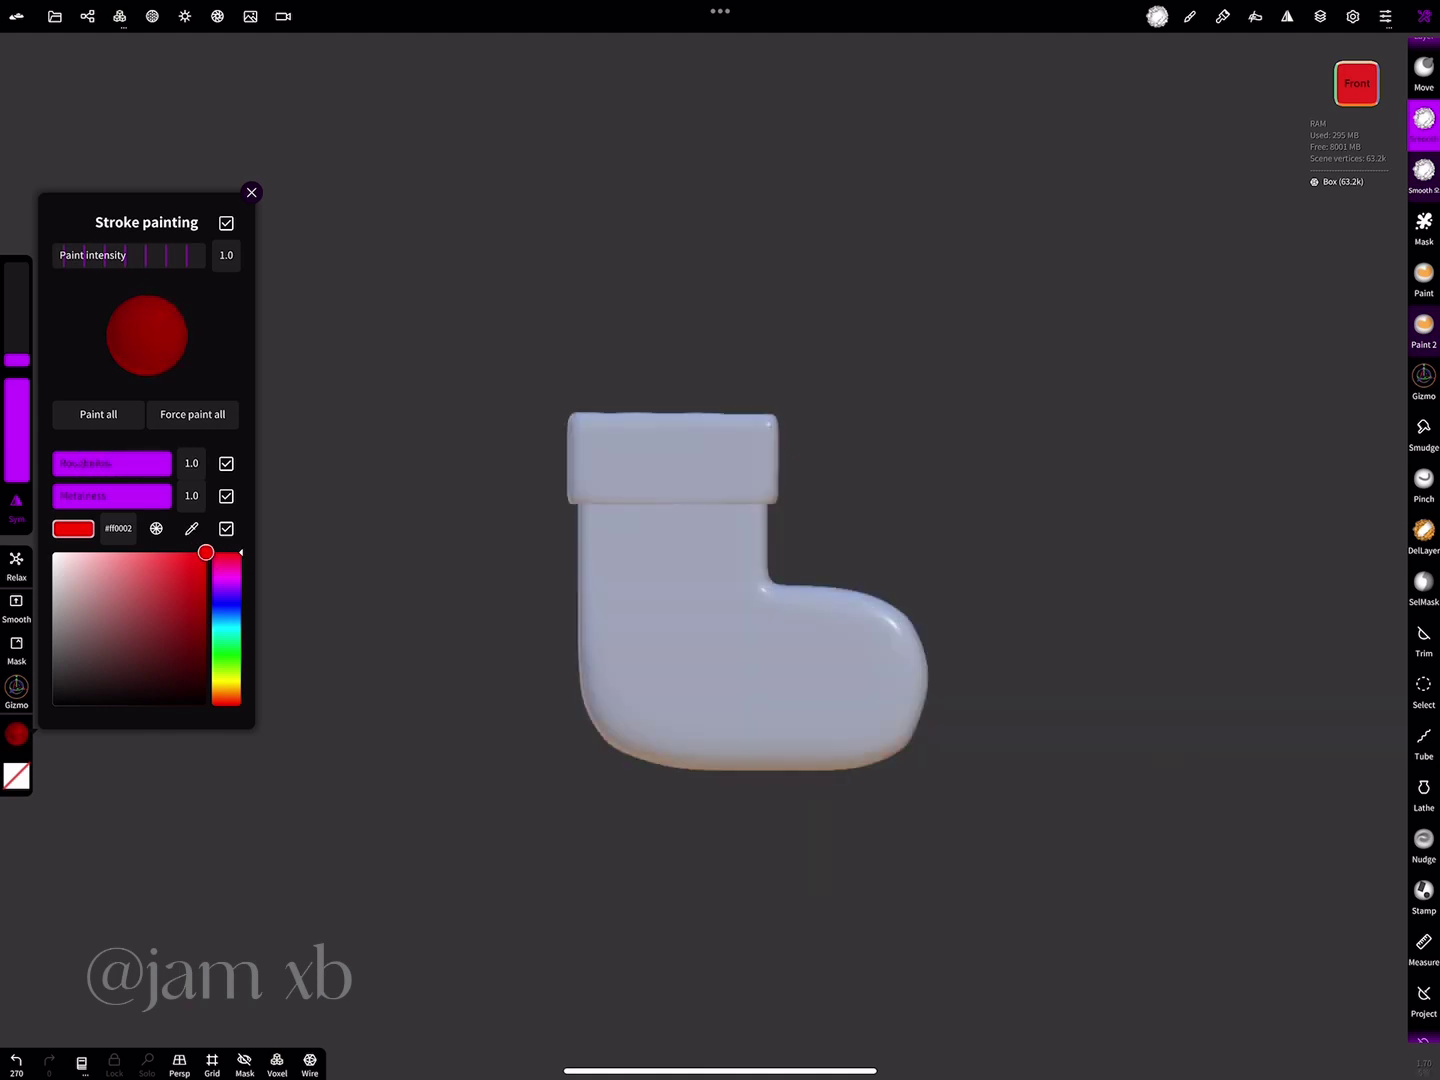
pyautogui.click(98, 414)
pyautogui.click(251, 193)
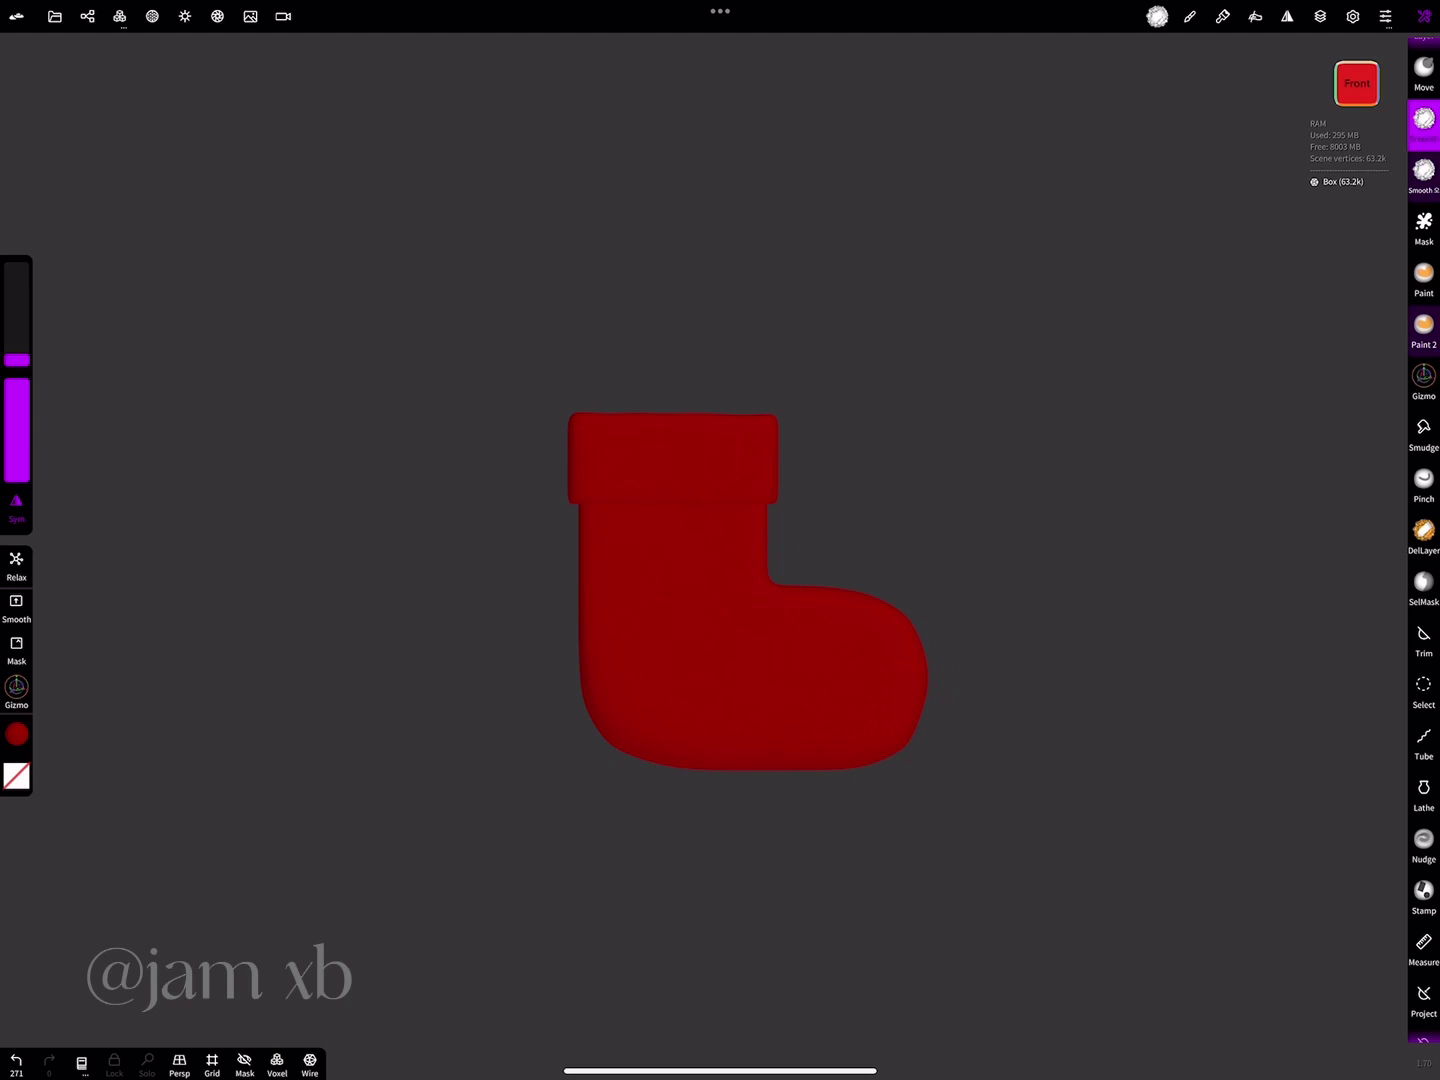
pyautogui.click(1319, 16)
pyautogui.click(1292, 101)
# - Give the Paint brush the plain white square alpha at 97% intensity
pyautogui.click(1320, 16)
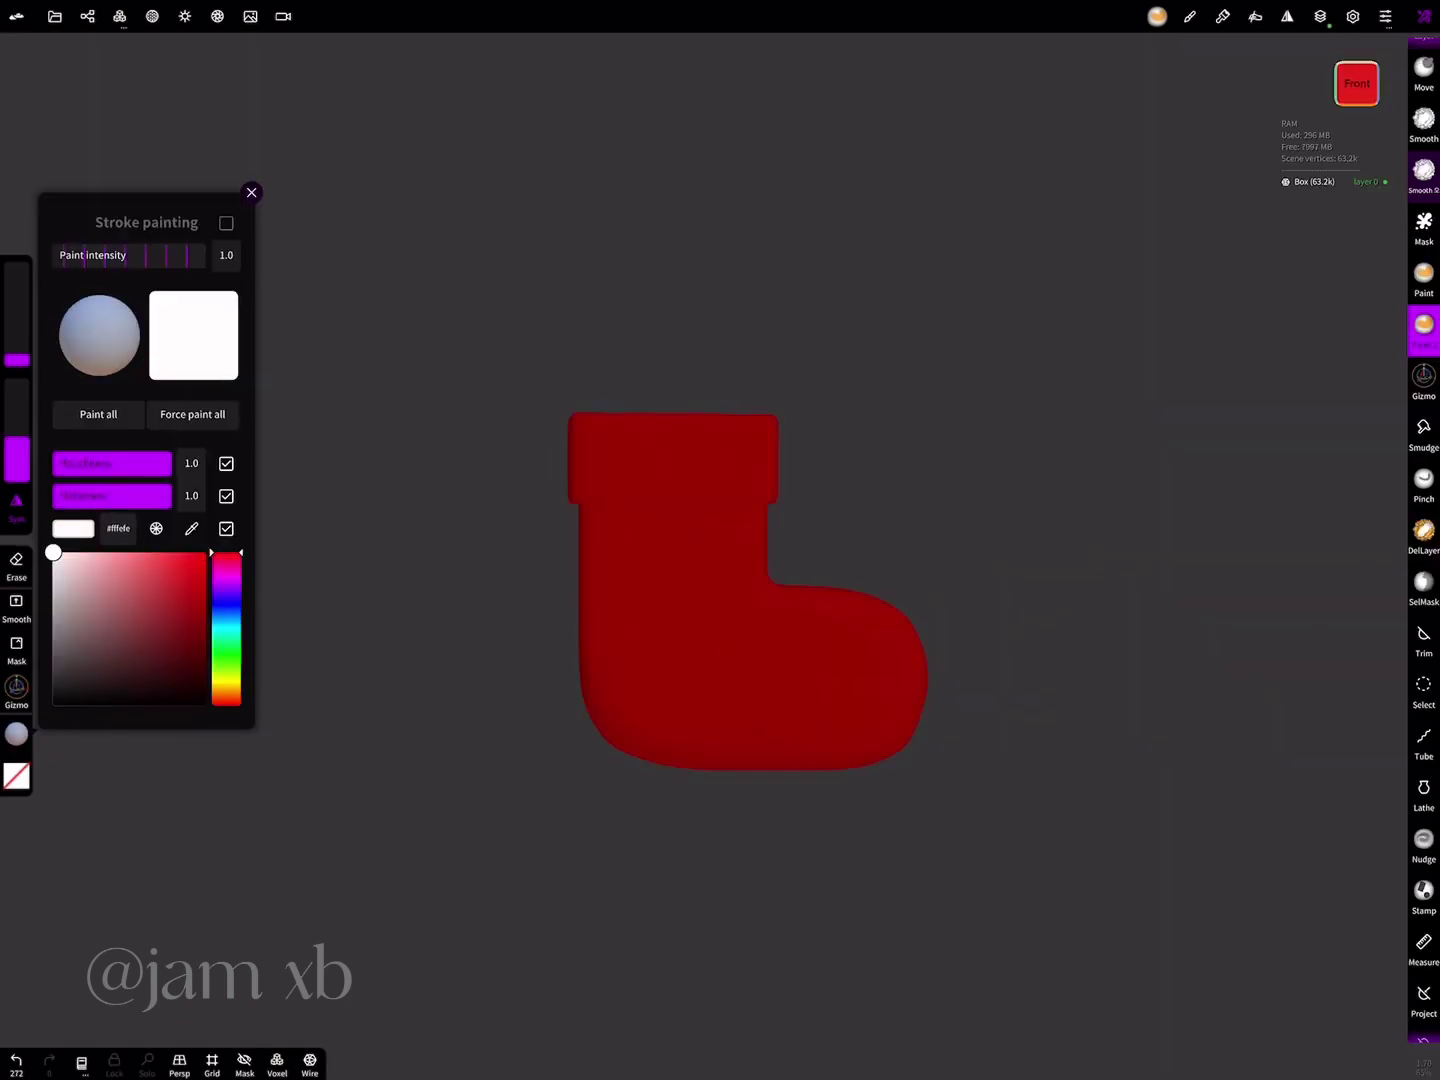
pyautogui.click(16, 776)
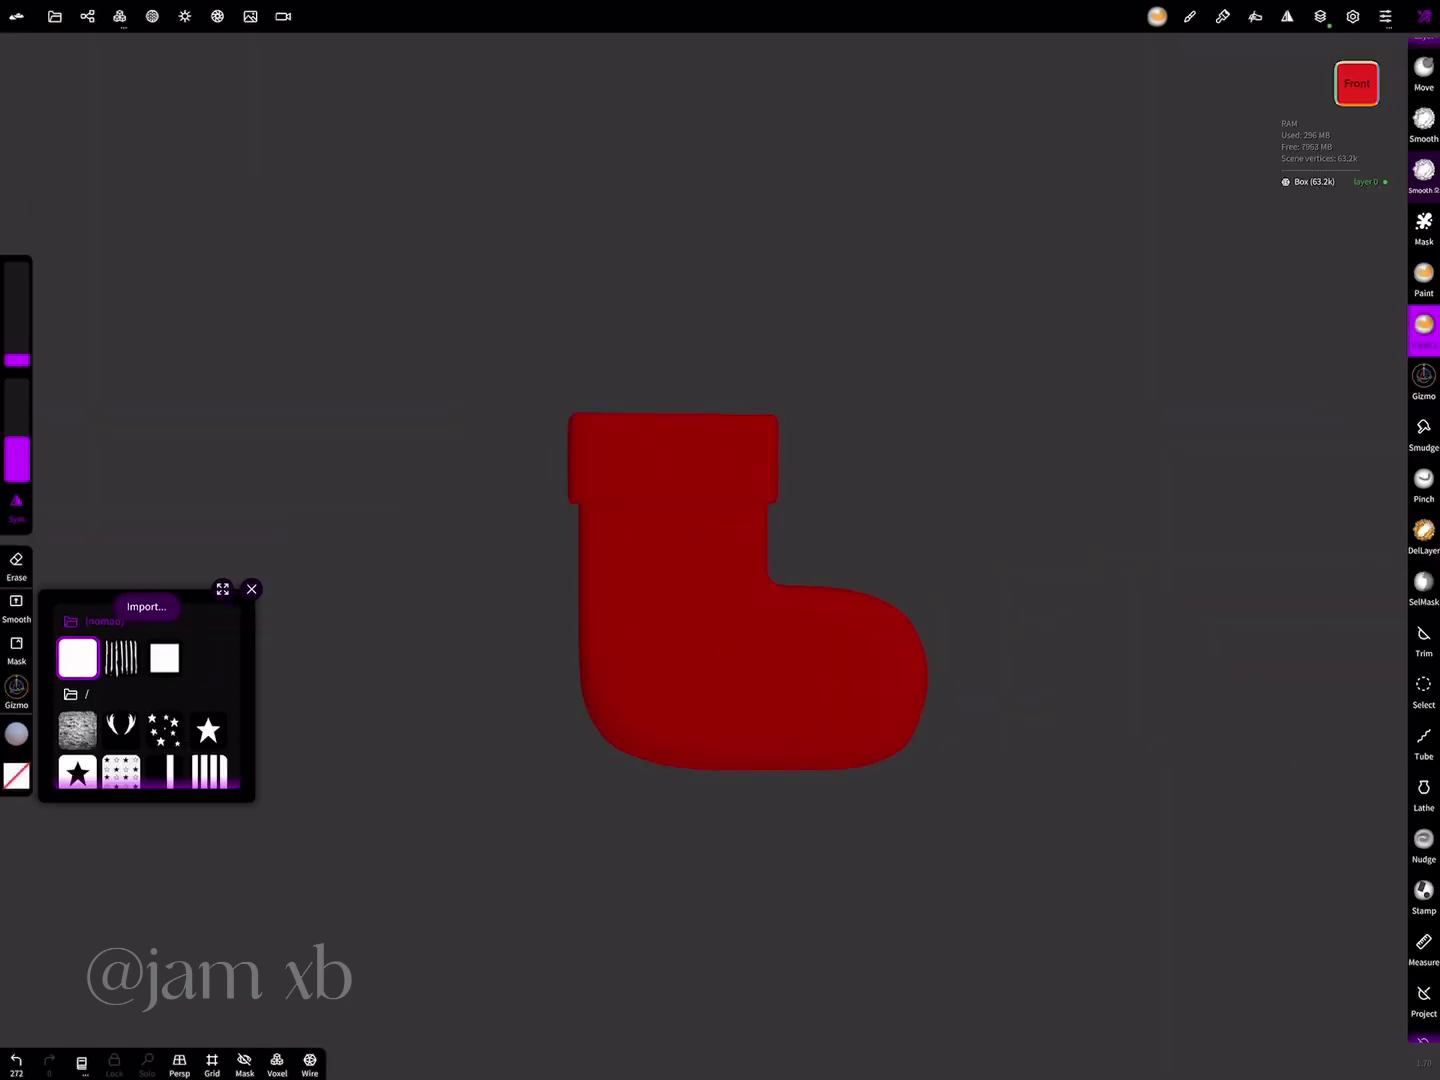
pyautogui.click(166, 658)
pyautogui.click(252, 589)
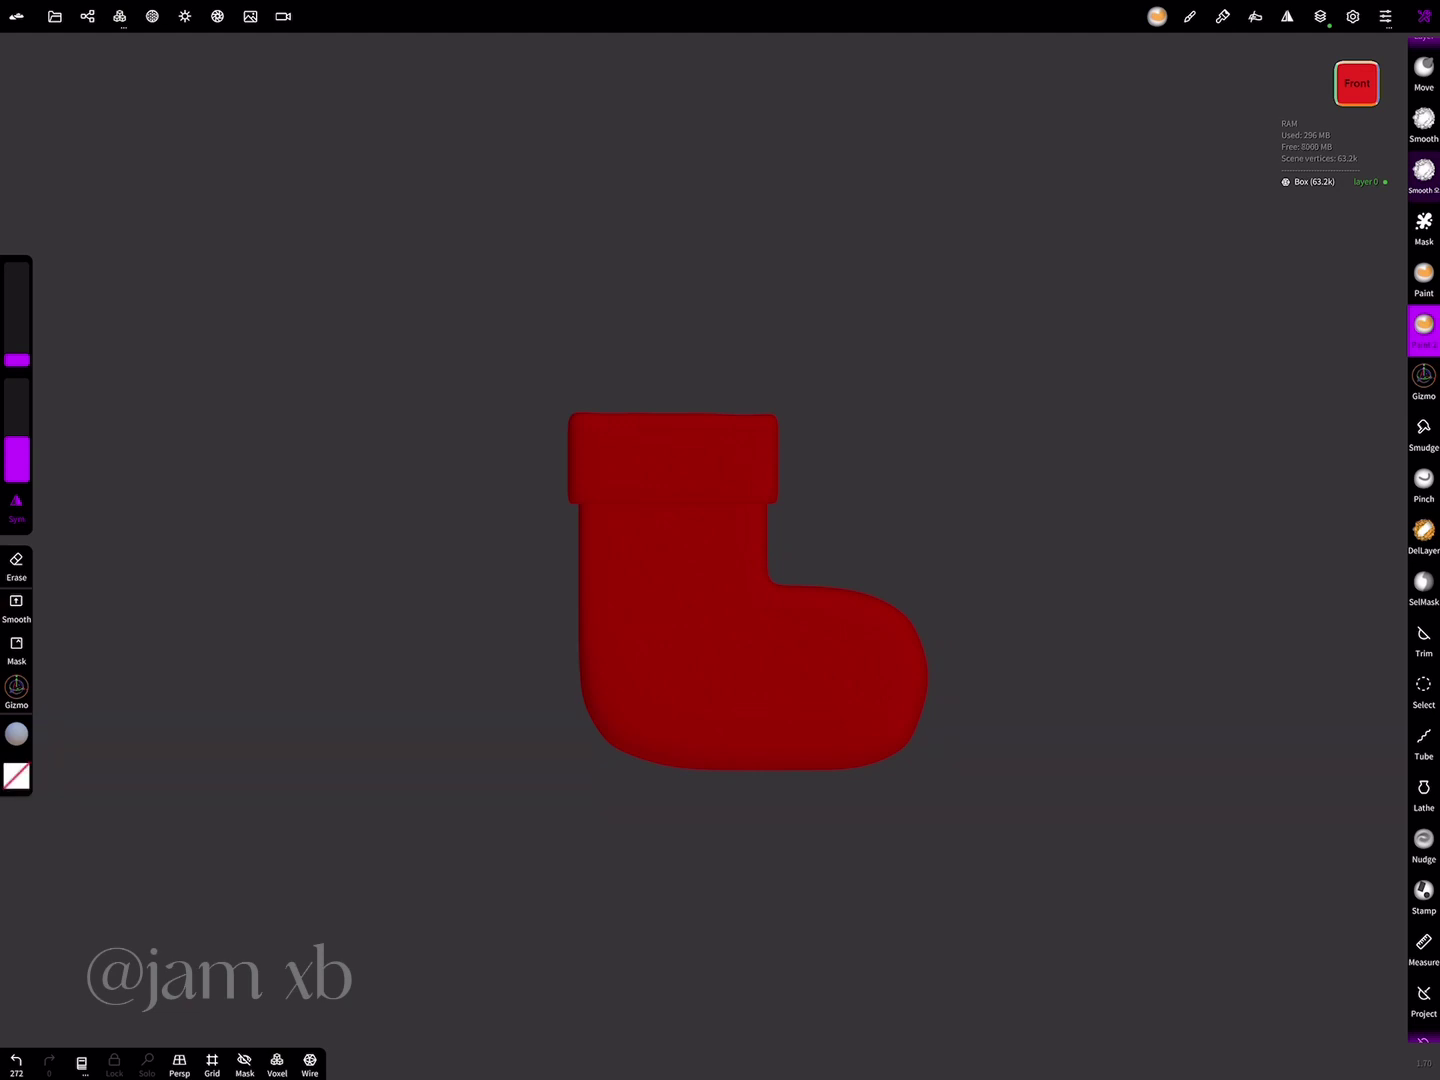
pyautogui.moveTo(605, 719); pyautogui.dragTo(622, 702)
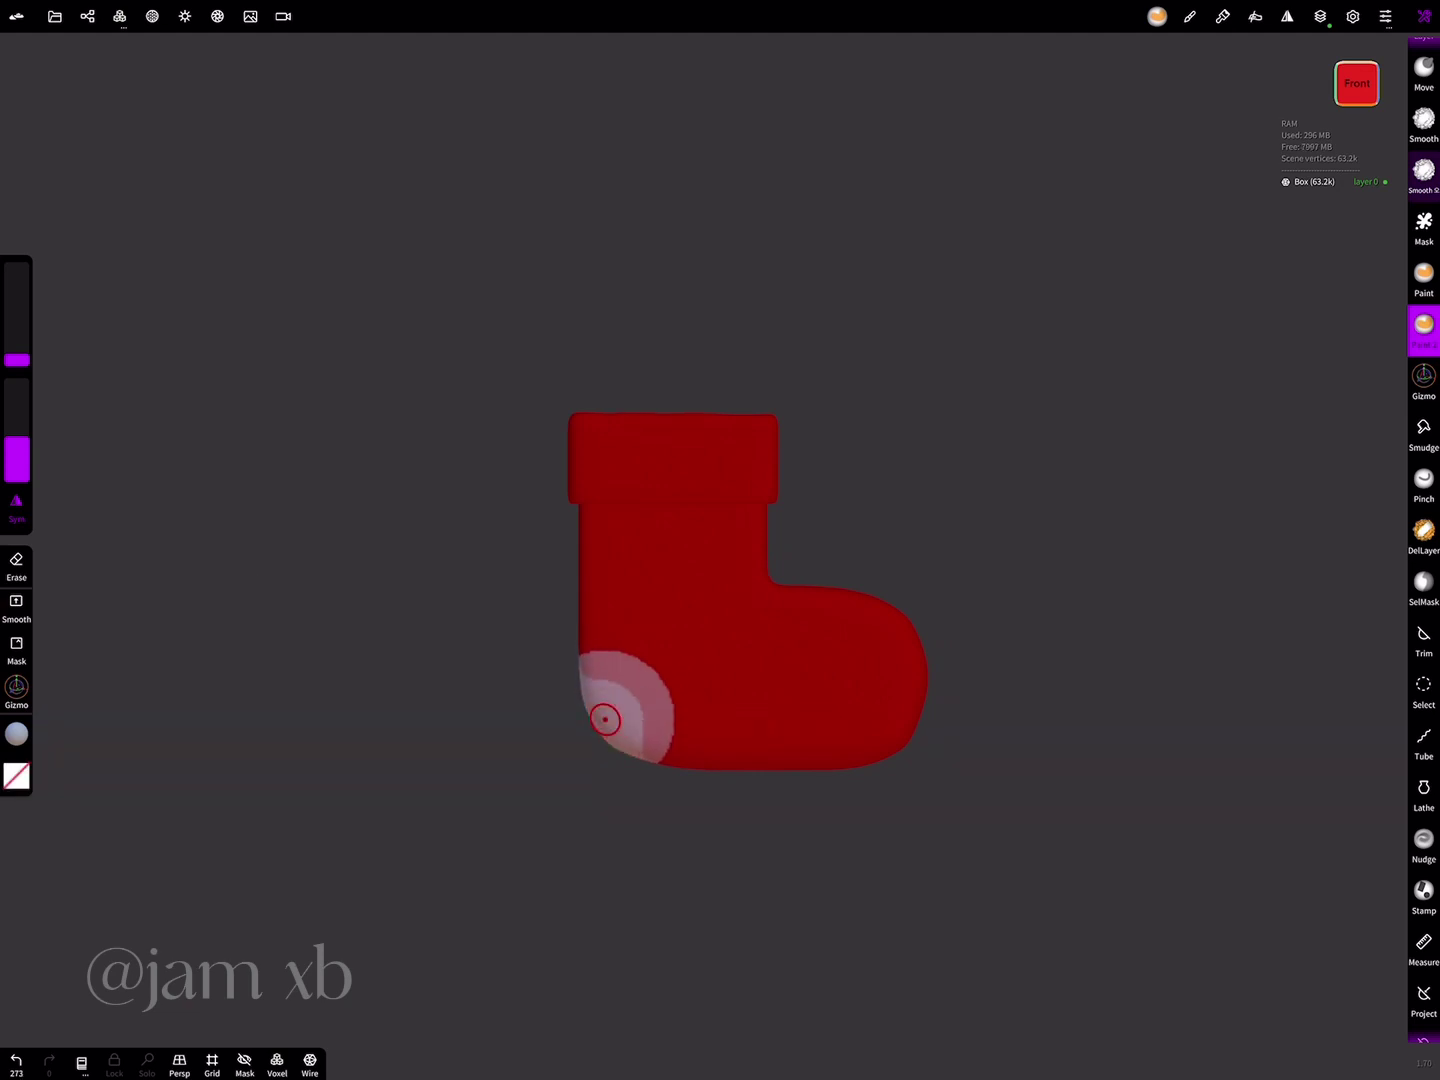
pyautogui.hotkey('ctrl', 'z')
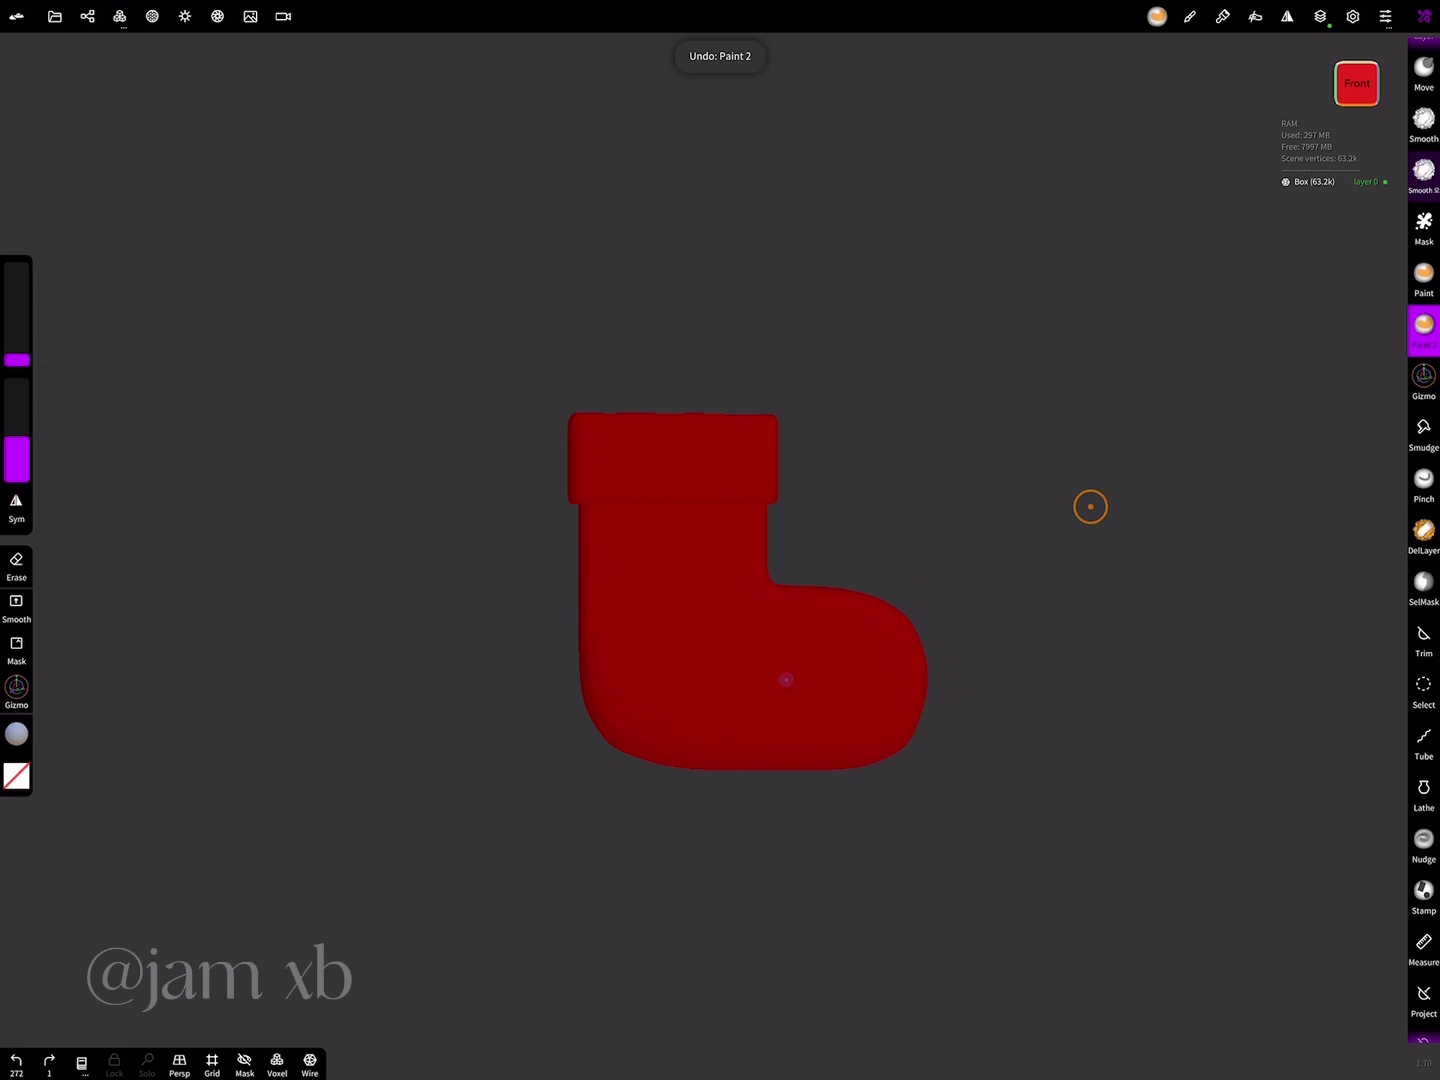
pyautogui.moveTo(16, 440); pyautogui.dragTo(16, 383)
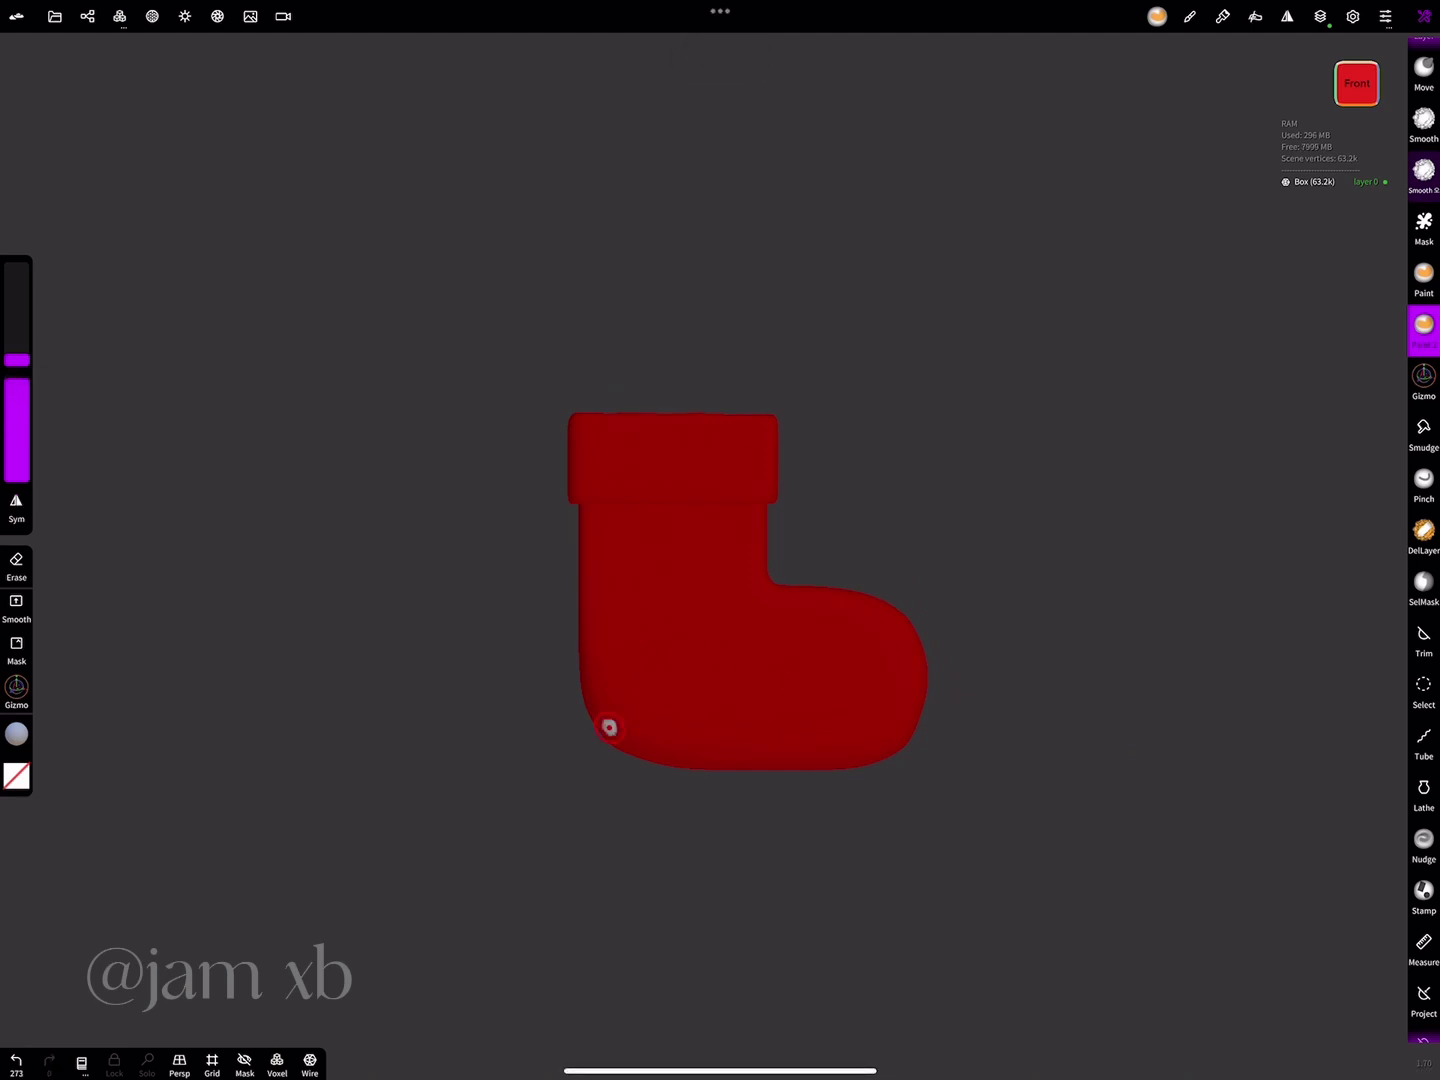
# - Paint white patches over the heel and toe
pyautogui.moveTo(609, 726); pyautogui.dragTo(673, 802)
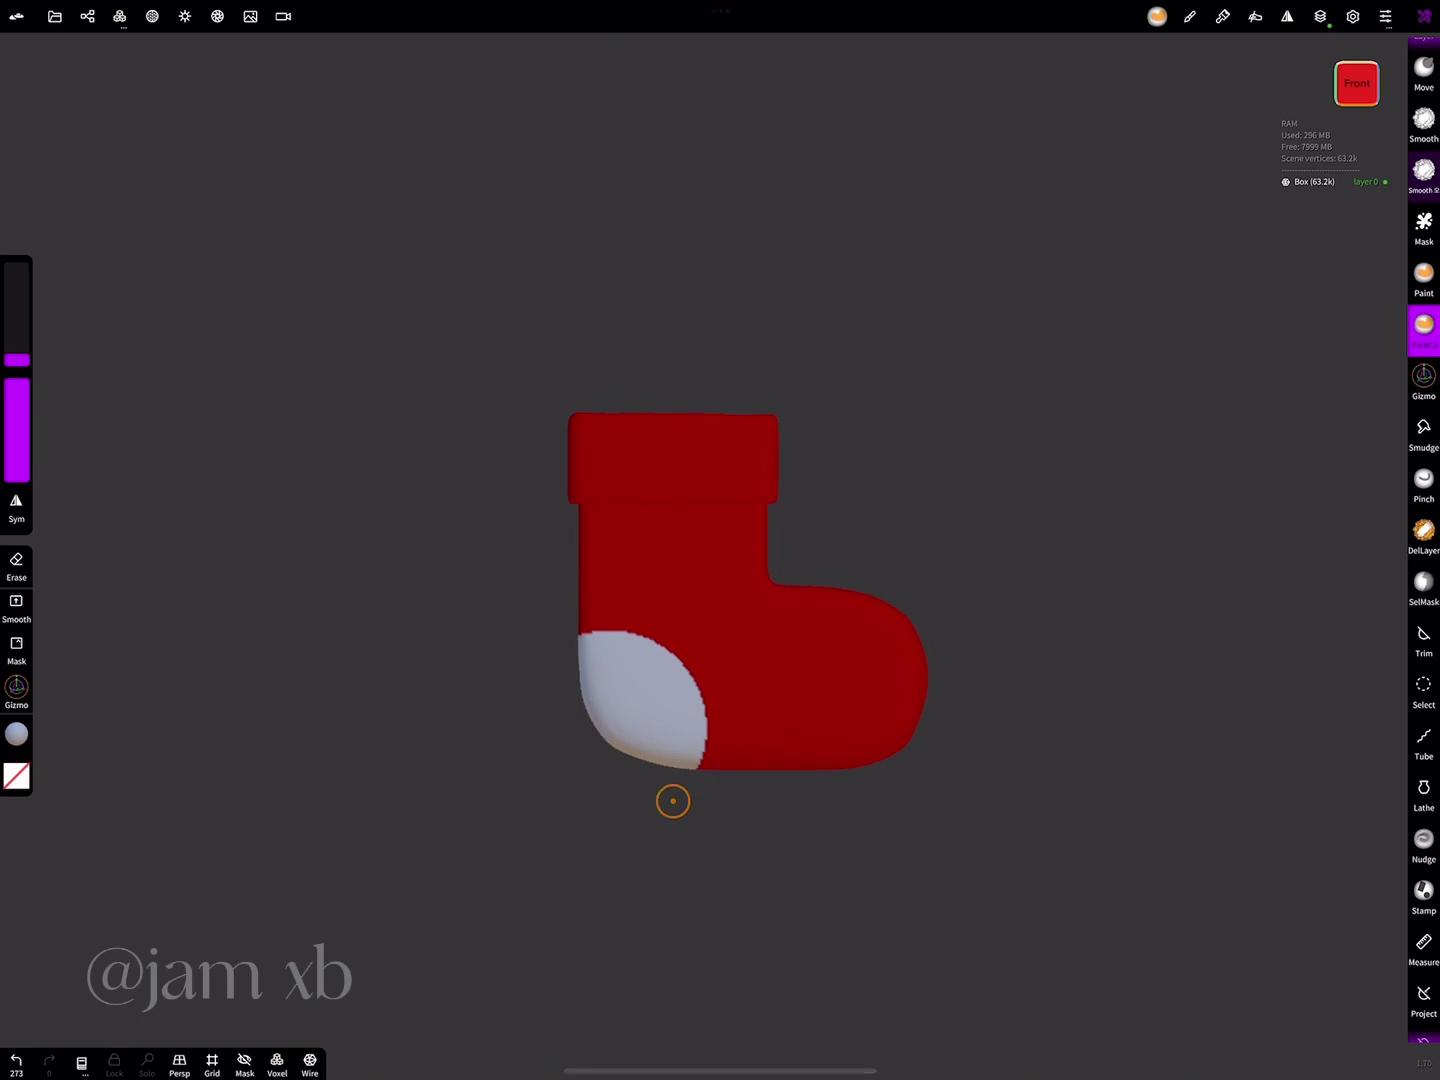
pyautogui.scroll(3, 673, 801)
pyautogui.scroll(2, 672, 801)
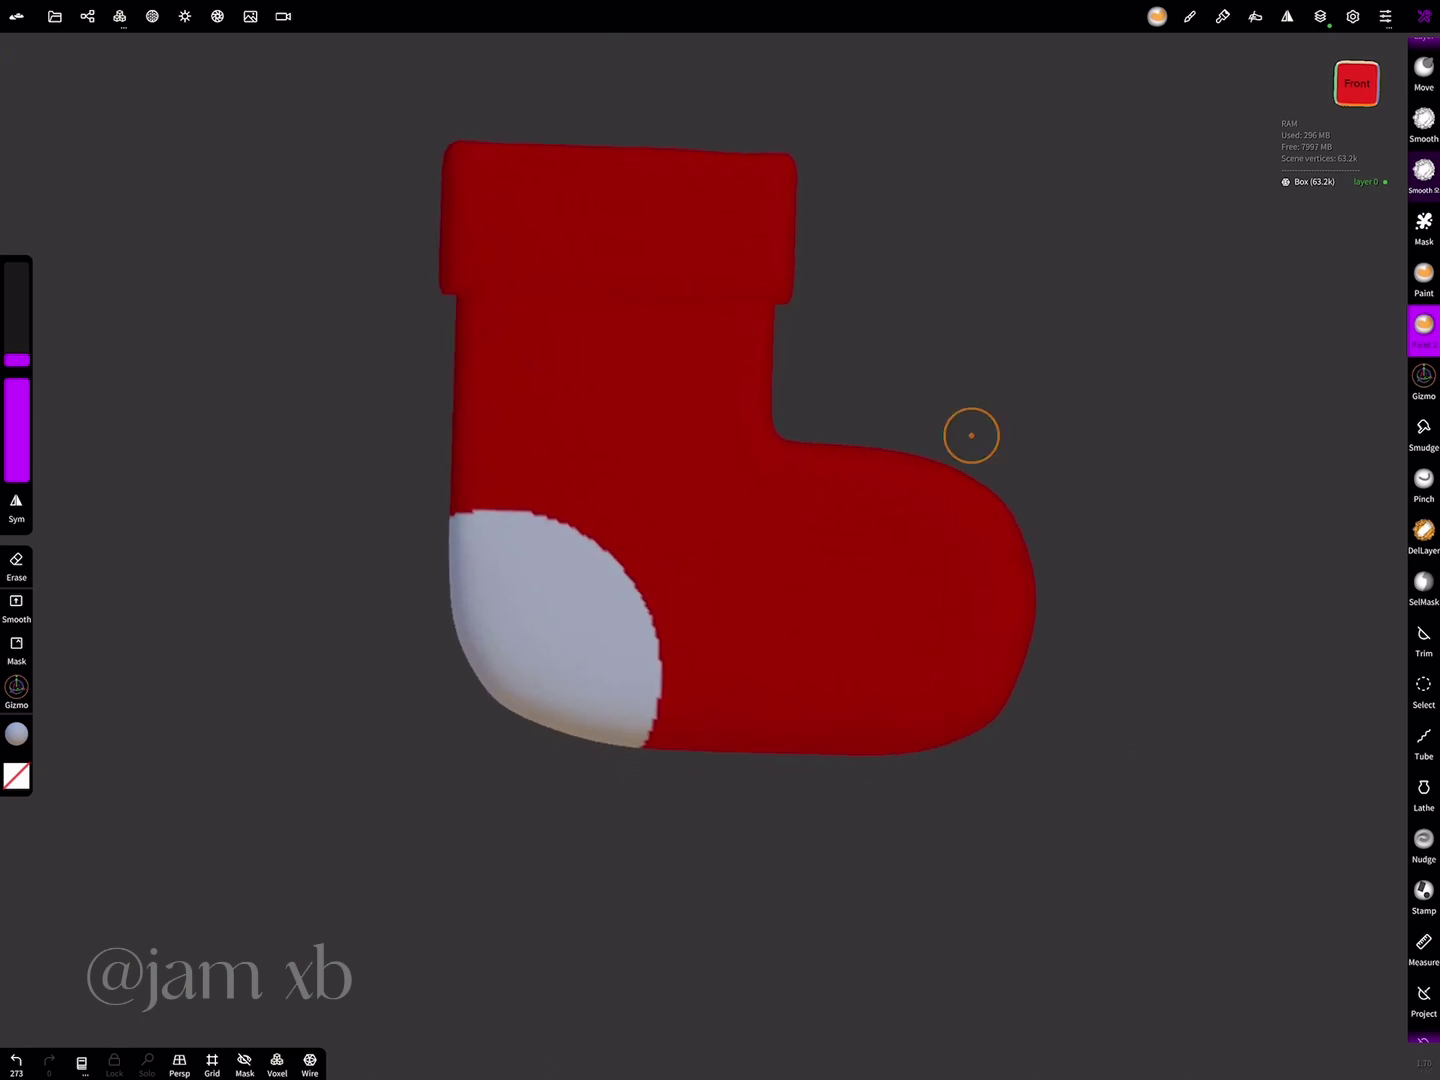
pyautogui.moveTo(1009, 596); pyautogui.dragTo(1106, 705)
pyautogui.hotkey('ctrl', 'z')
pyautogui.hotkey('ctrl', 'z')
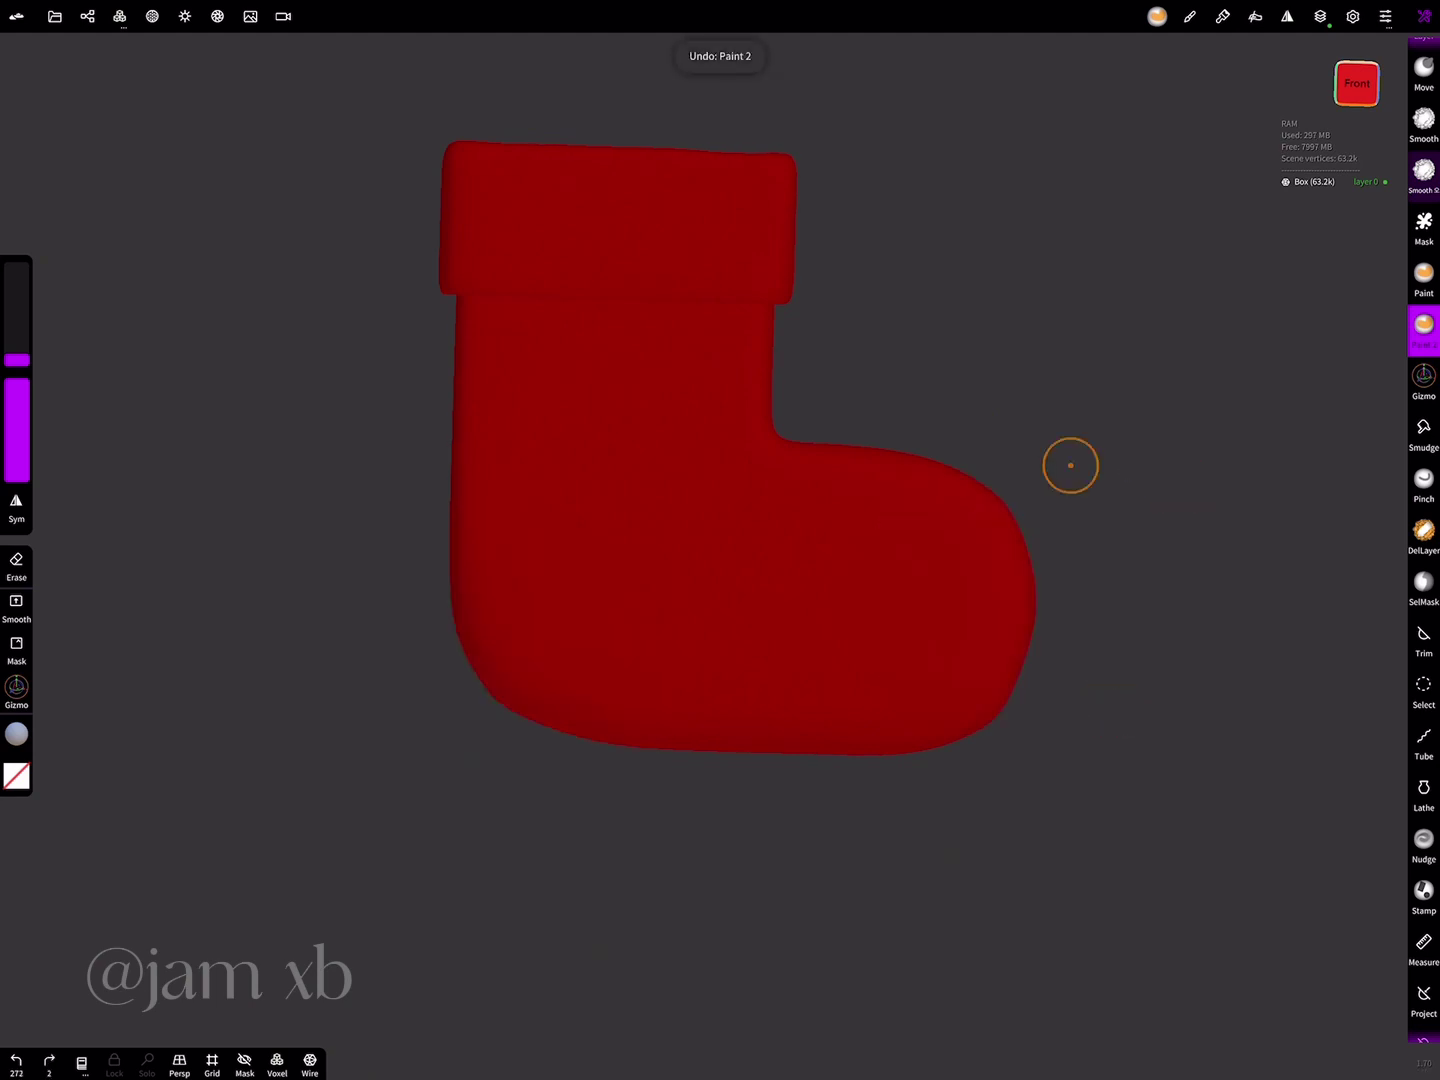
pyautogui.moveTo(496, 682); pyautogui.dragTo(501, 682)
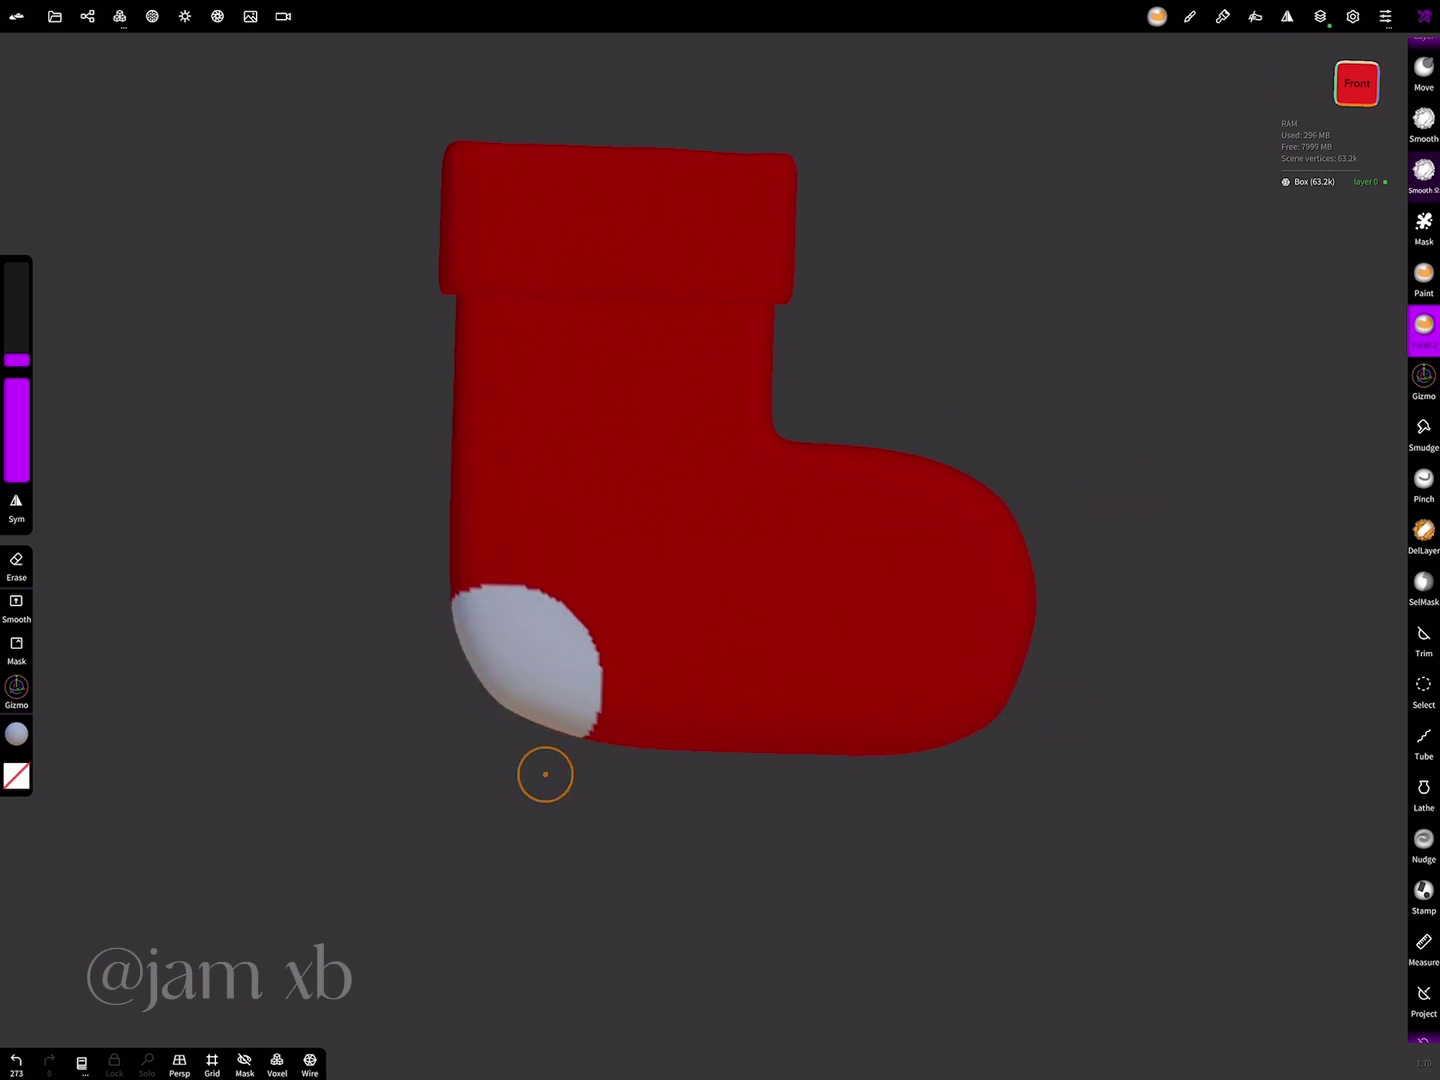
pyautogui.moveTo(1012, 588); pyautogui.dragTo(1011, 586)
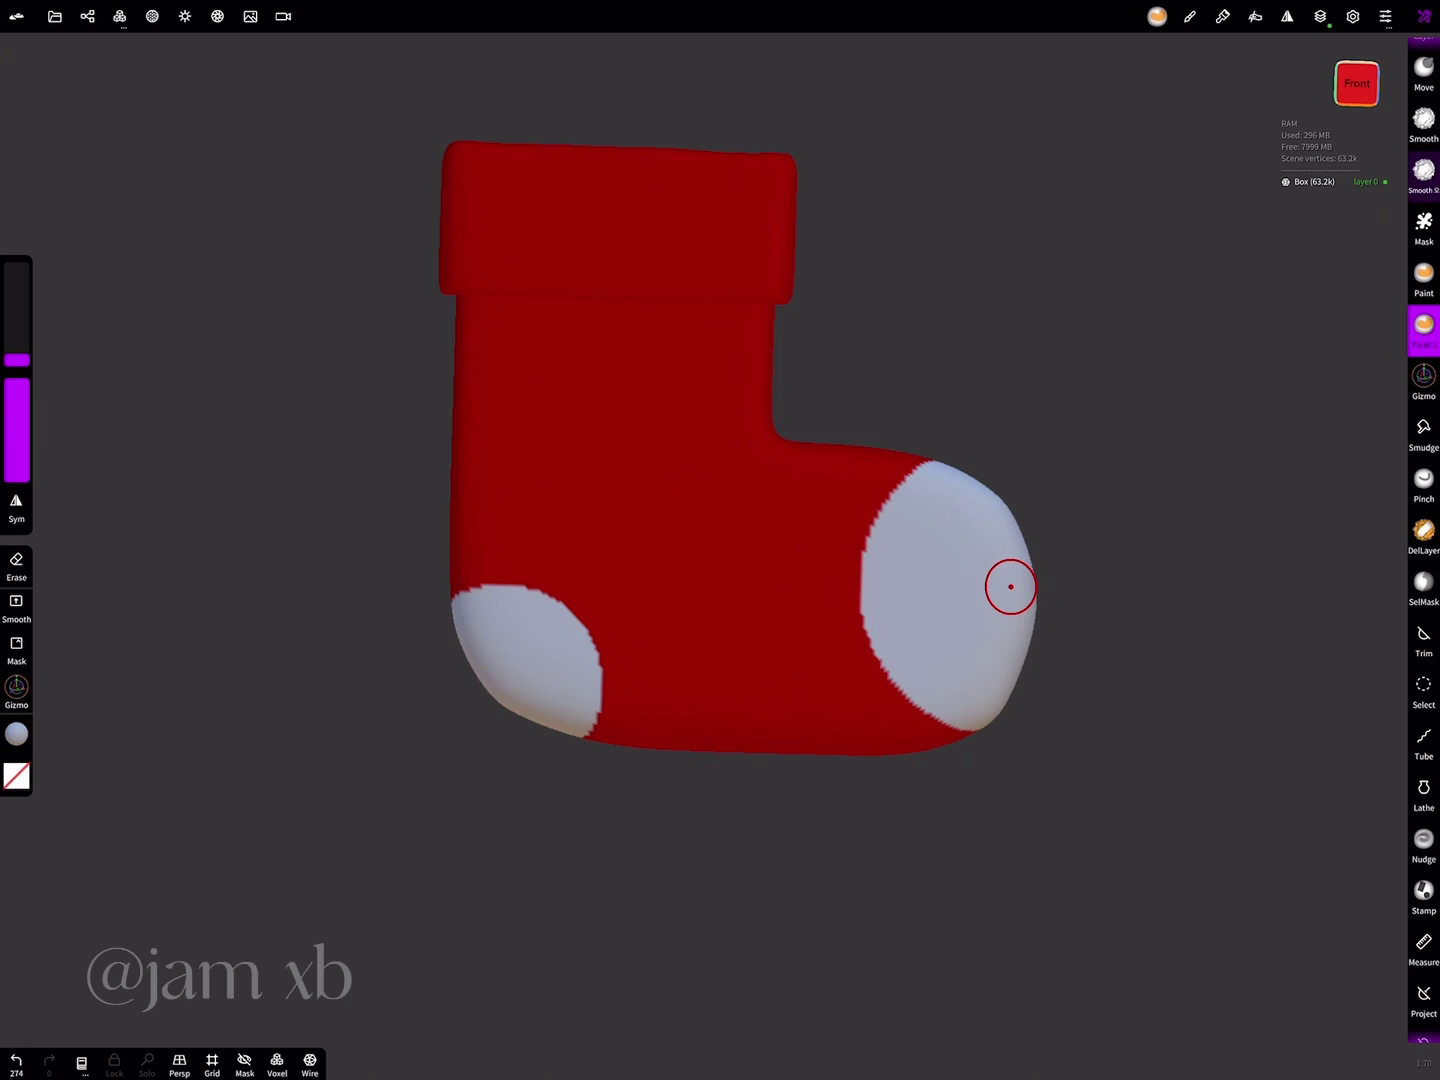
# - Undo the patches and repaint the heel and toe white from an exact front view
pyautogui.moveTo(1111, 700); pyautogui.dragTo(935, 580)
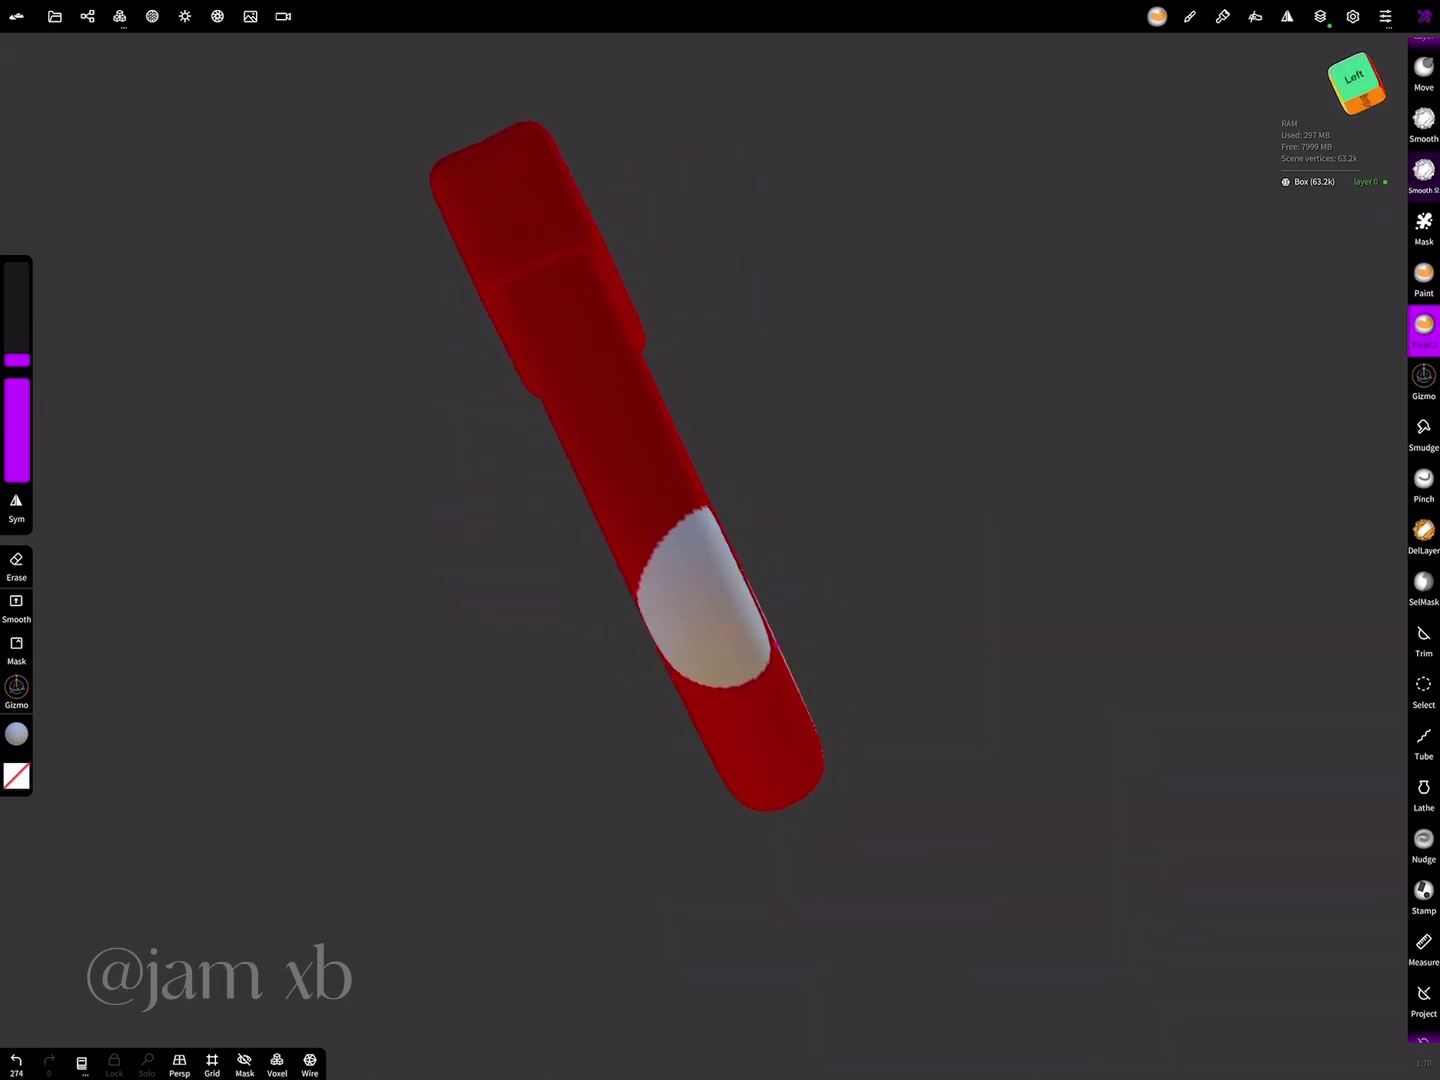
pyautogui.hotkey('ctrl', 'z')
pyautogui.hotkey('ctrl', 'z')
pyautogui.moveTo(1092, 473); pyautogui.dragTo(770, 614)
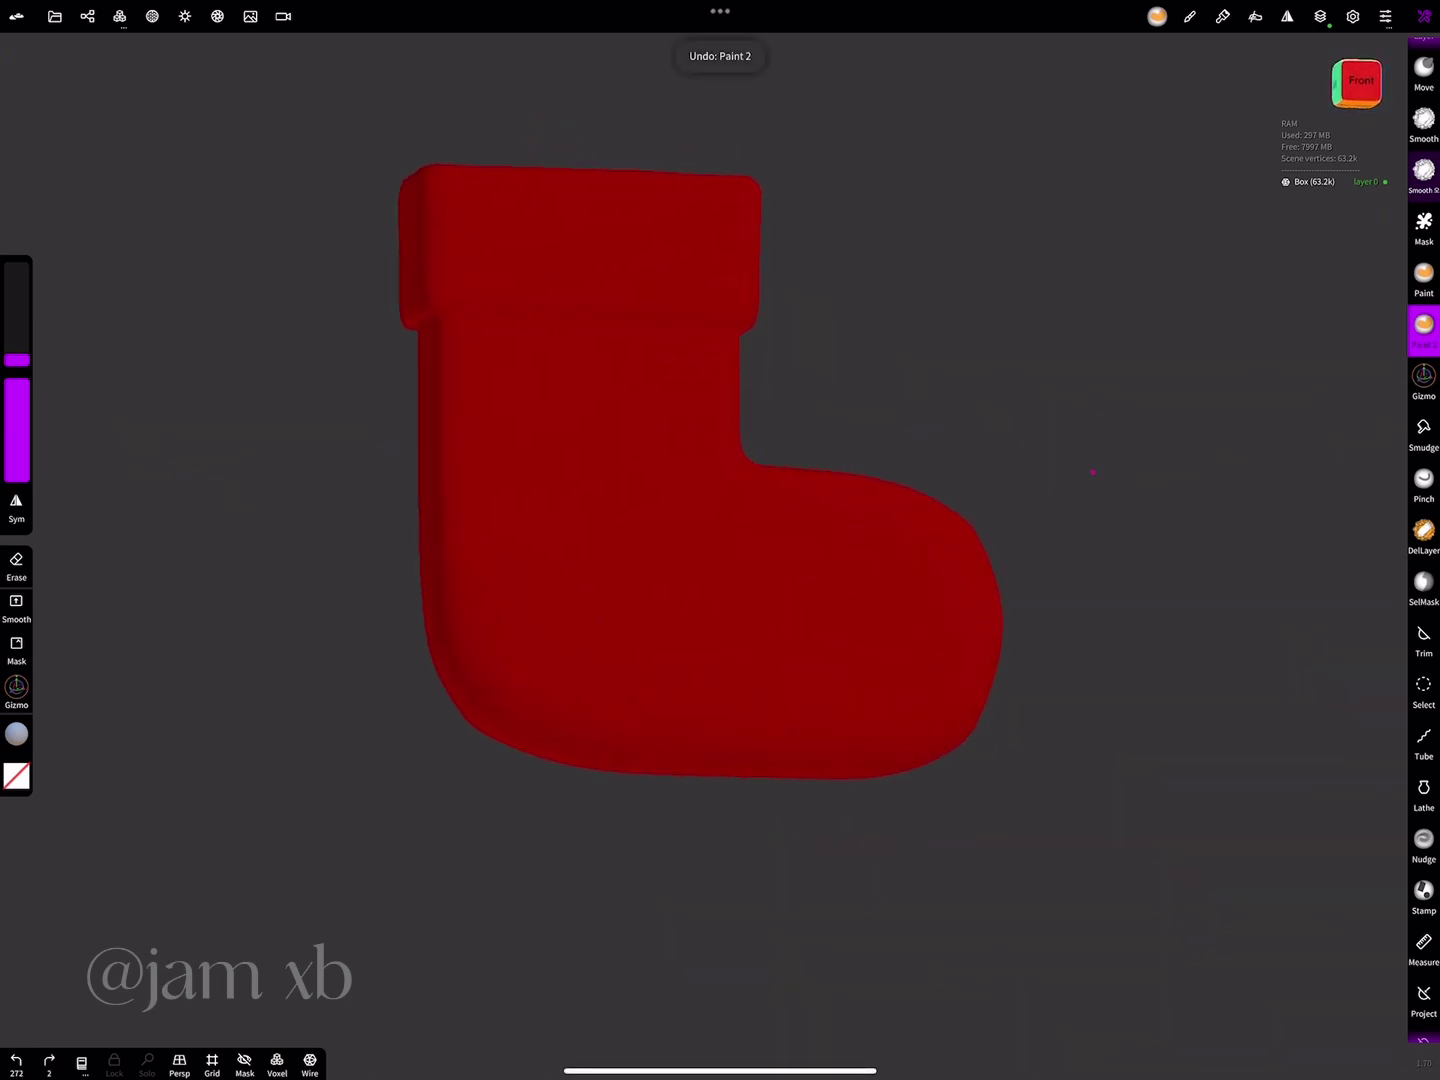
pyautogui.click(1356, 85)
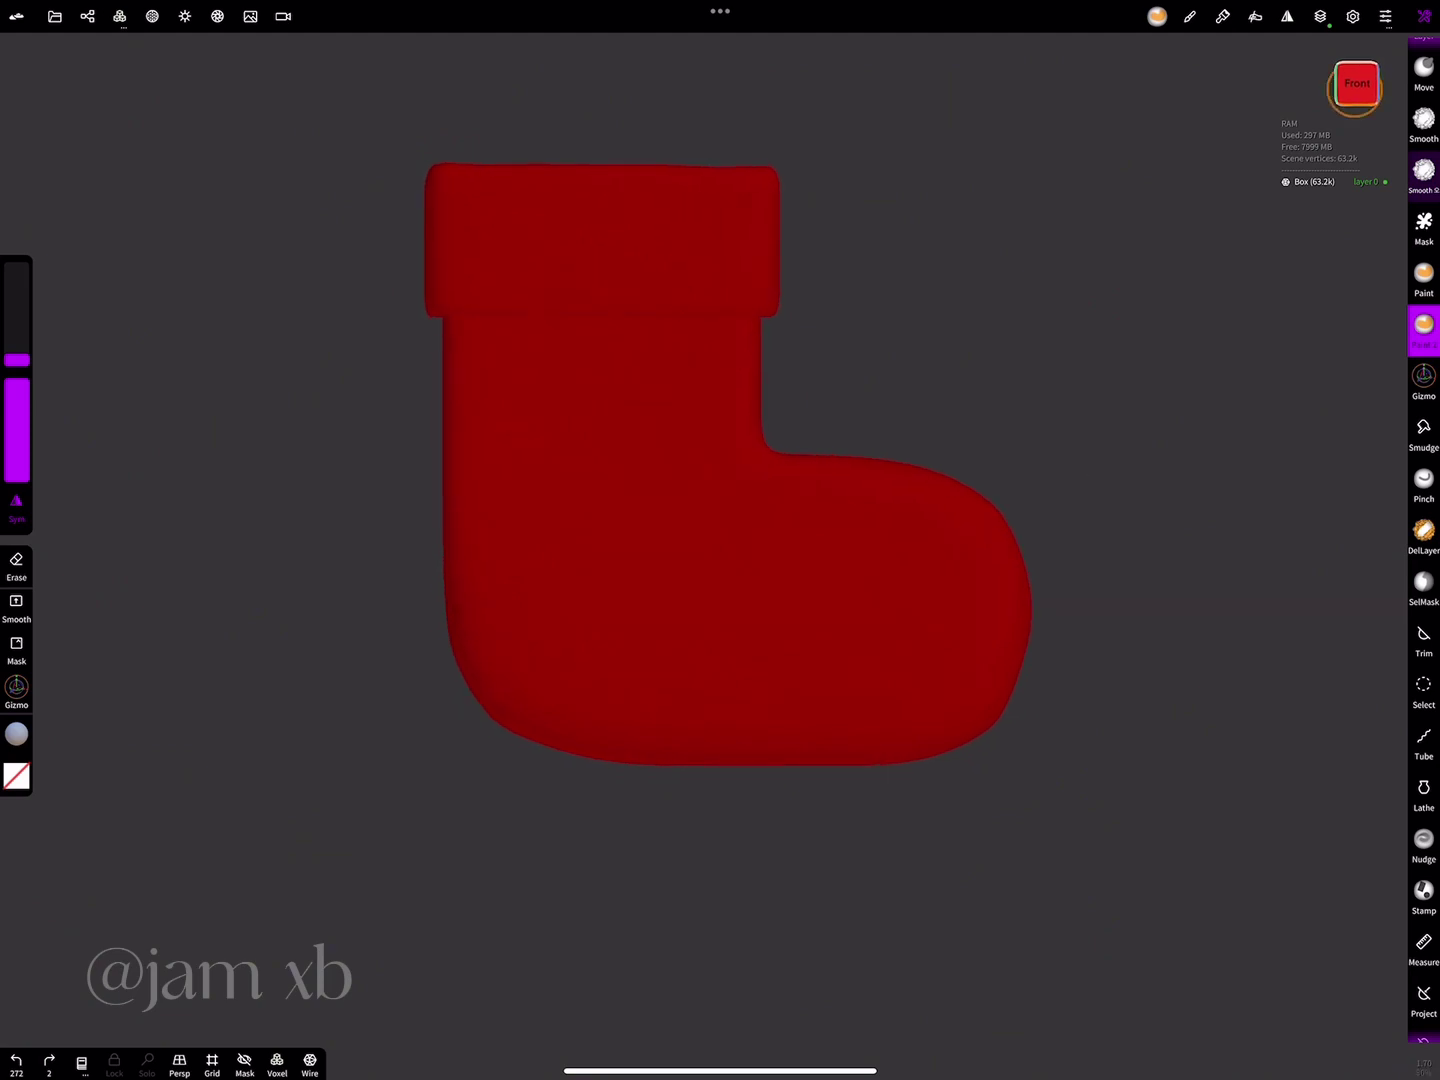
pyautogui.moveTo(486, 678); pyautogui.dragTo(526, 796)
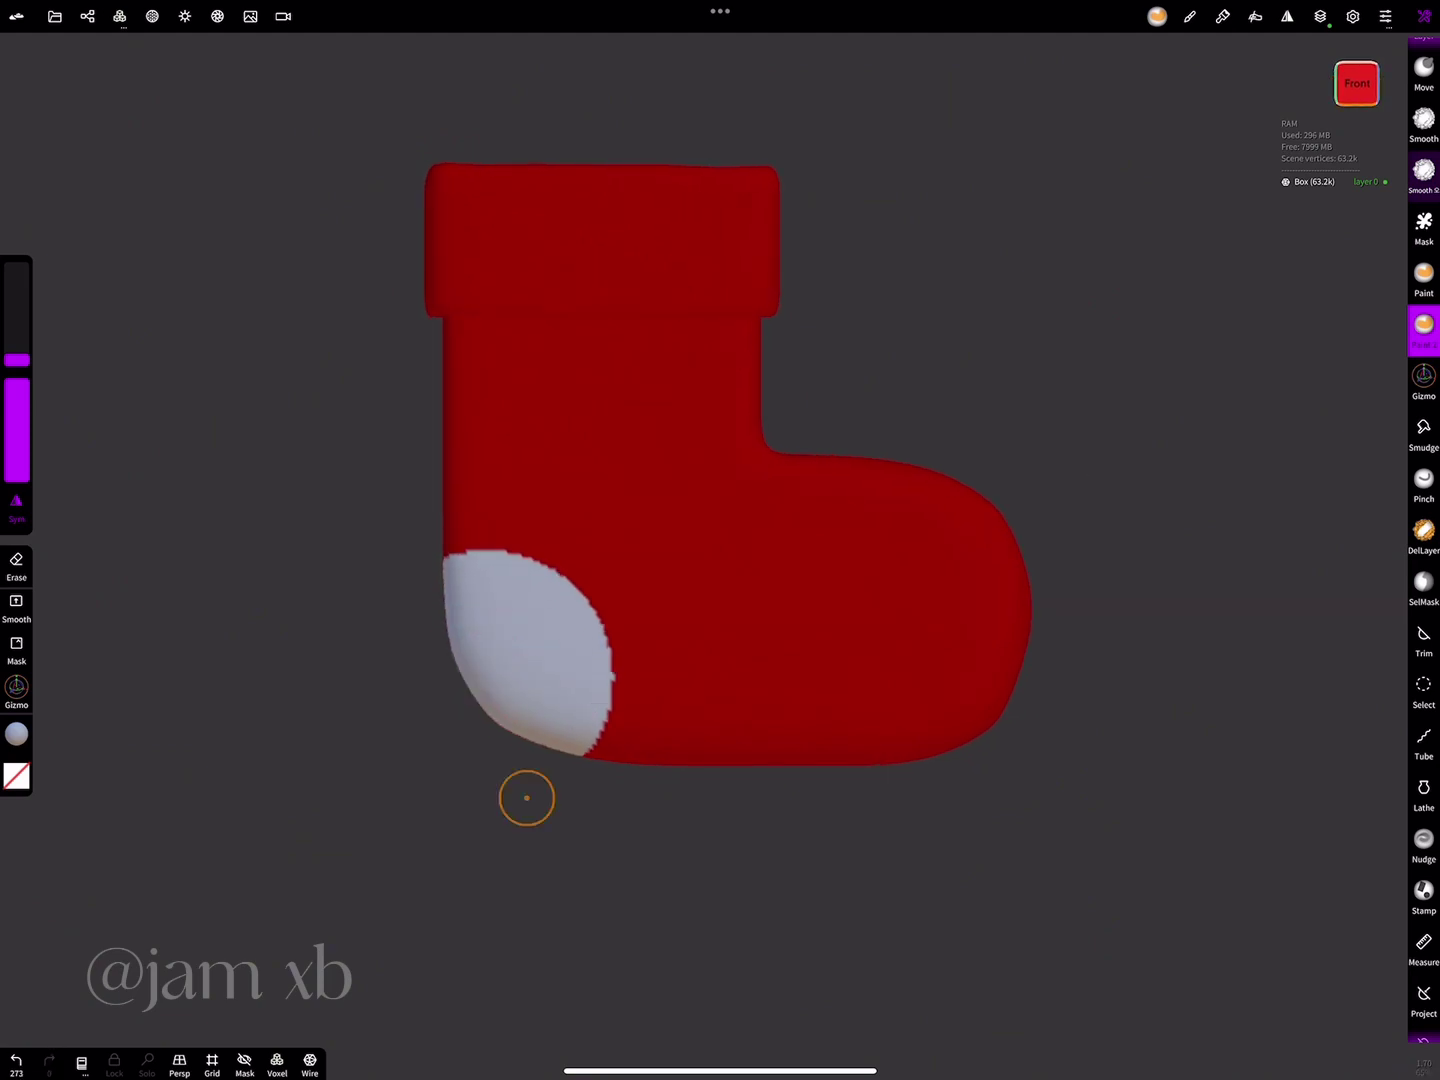
pyautogui.moveTo(1000, 587); pyautogui.dragTo(1000, 585)
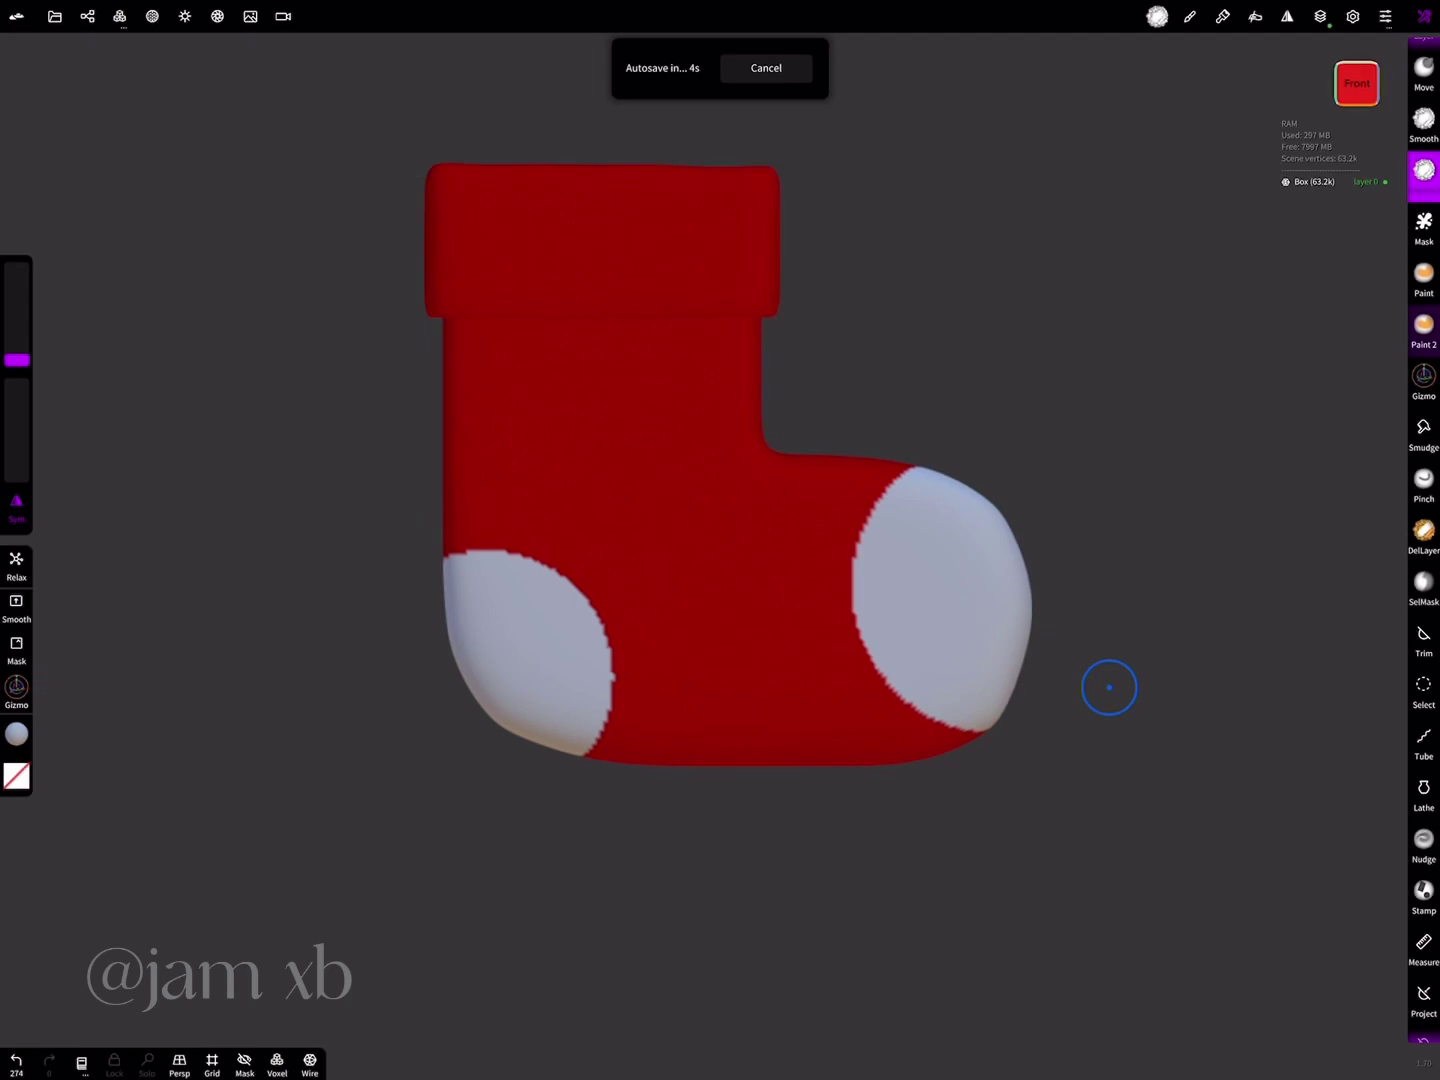
# - Soften the edges of the white toe patch with the Smooth brush
pyautogui.moveTo(850, 556)
pyautogui.mouseDown()
pyautogui.moveTo(871, 528)
pyautogui.moveTo(885, 679)
pyautogui.mouseUp()
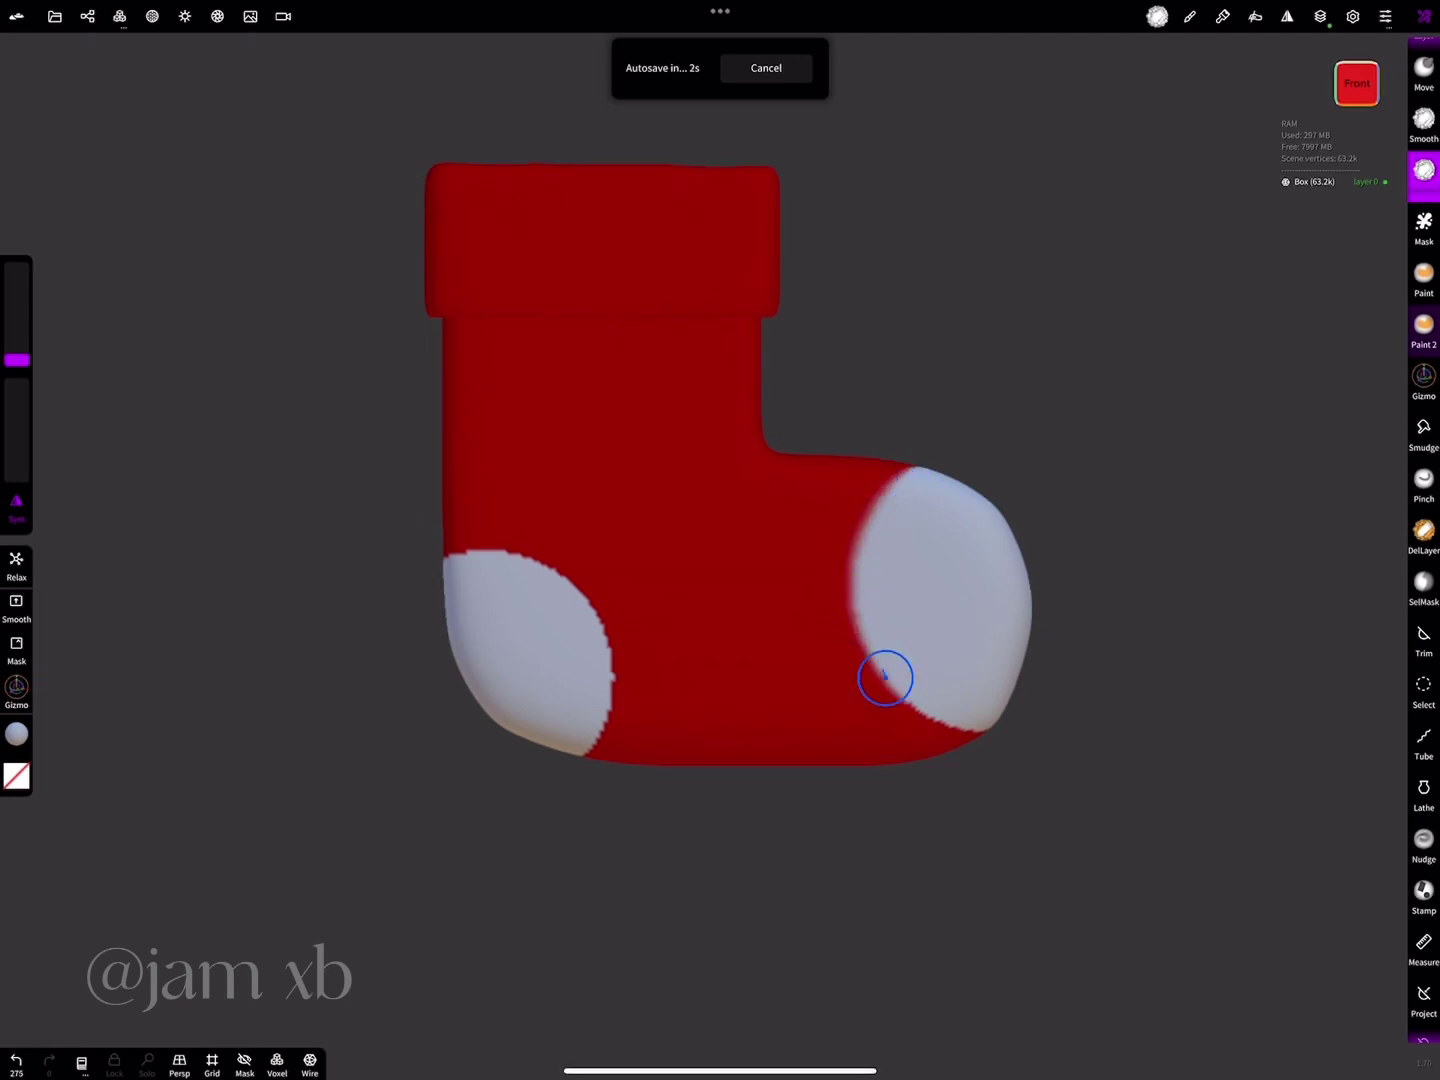
pyautogui.moveTo(1201, 600); pyautogui.dragTo(1101, 620)
pyautogui.moveTo(1006, 746)
pyautogui.mouseDown()
pyautogui.moveTo(1073, 773)
pyautogui.moveTo(1004, 457)
pyautogui.moveTo(1028, 380)
pyautogui.mouseUp()
pyautogui.scroll(3, 874, 414)
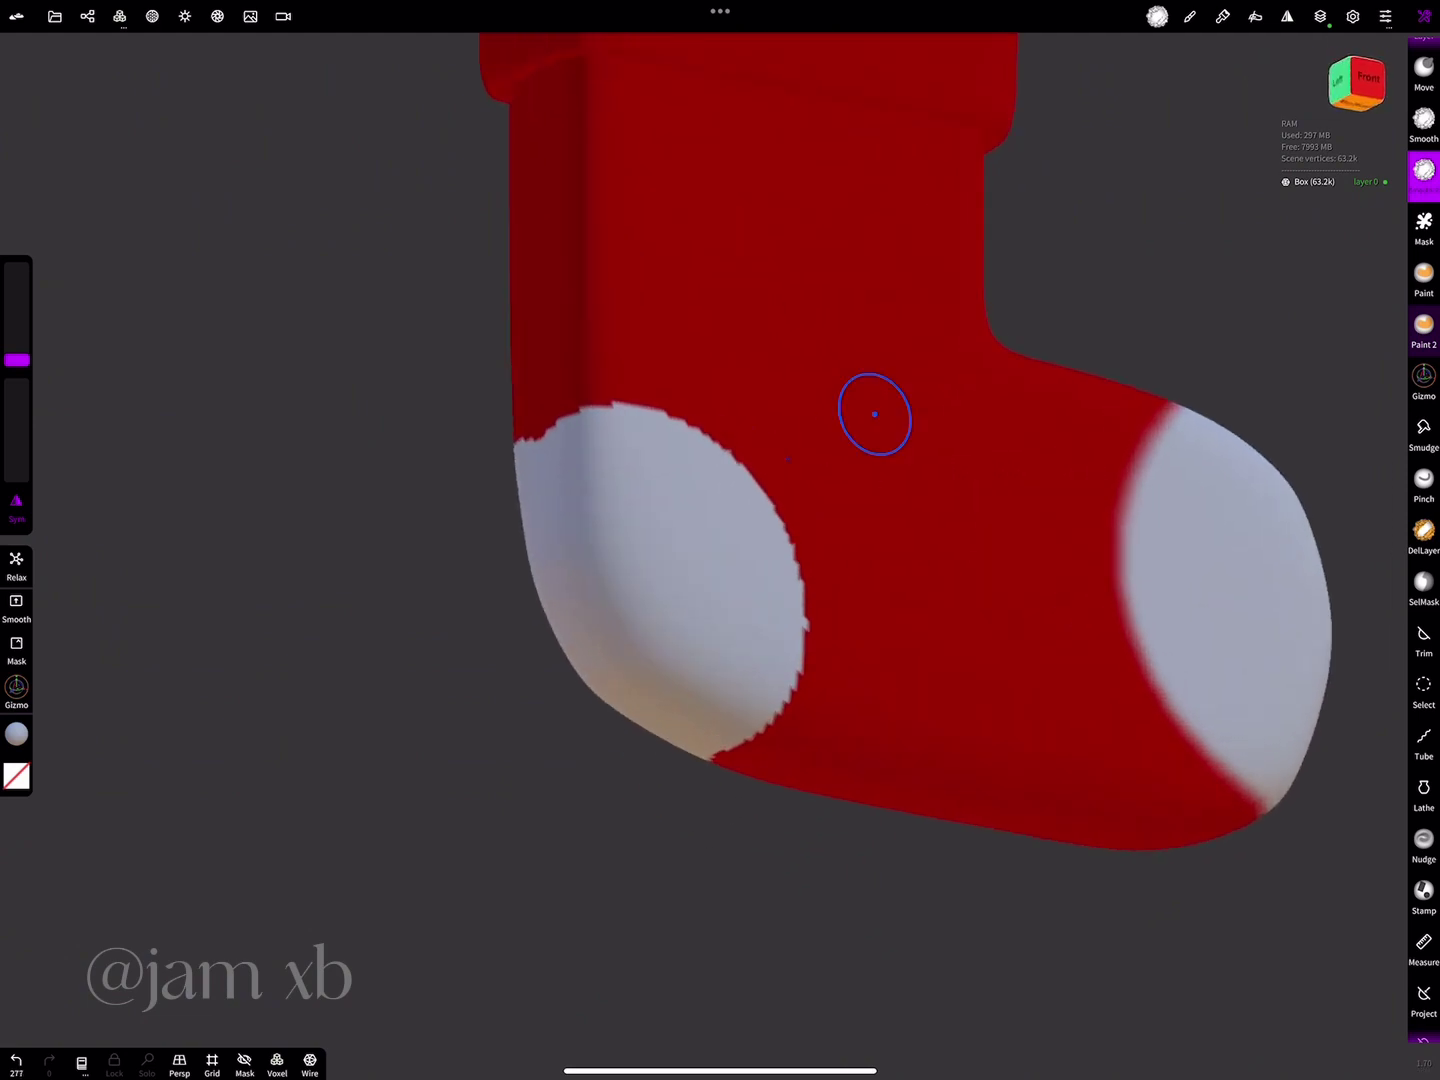
# - Soften the heel patch's edges, then bring the stocking back upright in front view
pyautogui.moveTo(526, 445)
pyautogui.mouseDown()
pyautogui.moveTo(604, 419)
pyautogui.moveTo(554, 440)
pyautogui.moveTo(670, 431)
pyautogui.moveTo(759, 524)
pyautogui.moveTo(794, 530)
pyautogui.moveTo(788, 681)
pyautogui.moveTo(748, 734)
pyautogui.mouseUp()
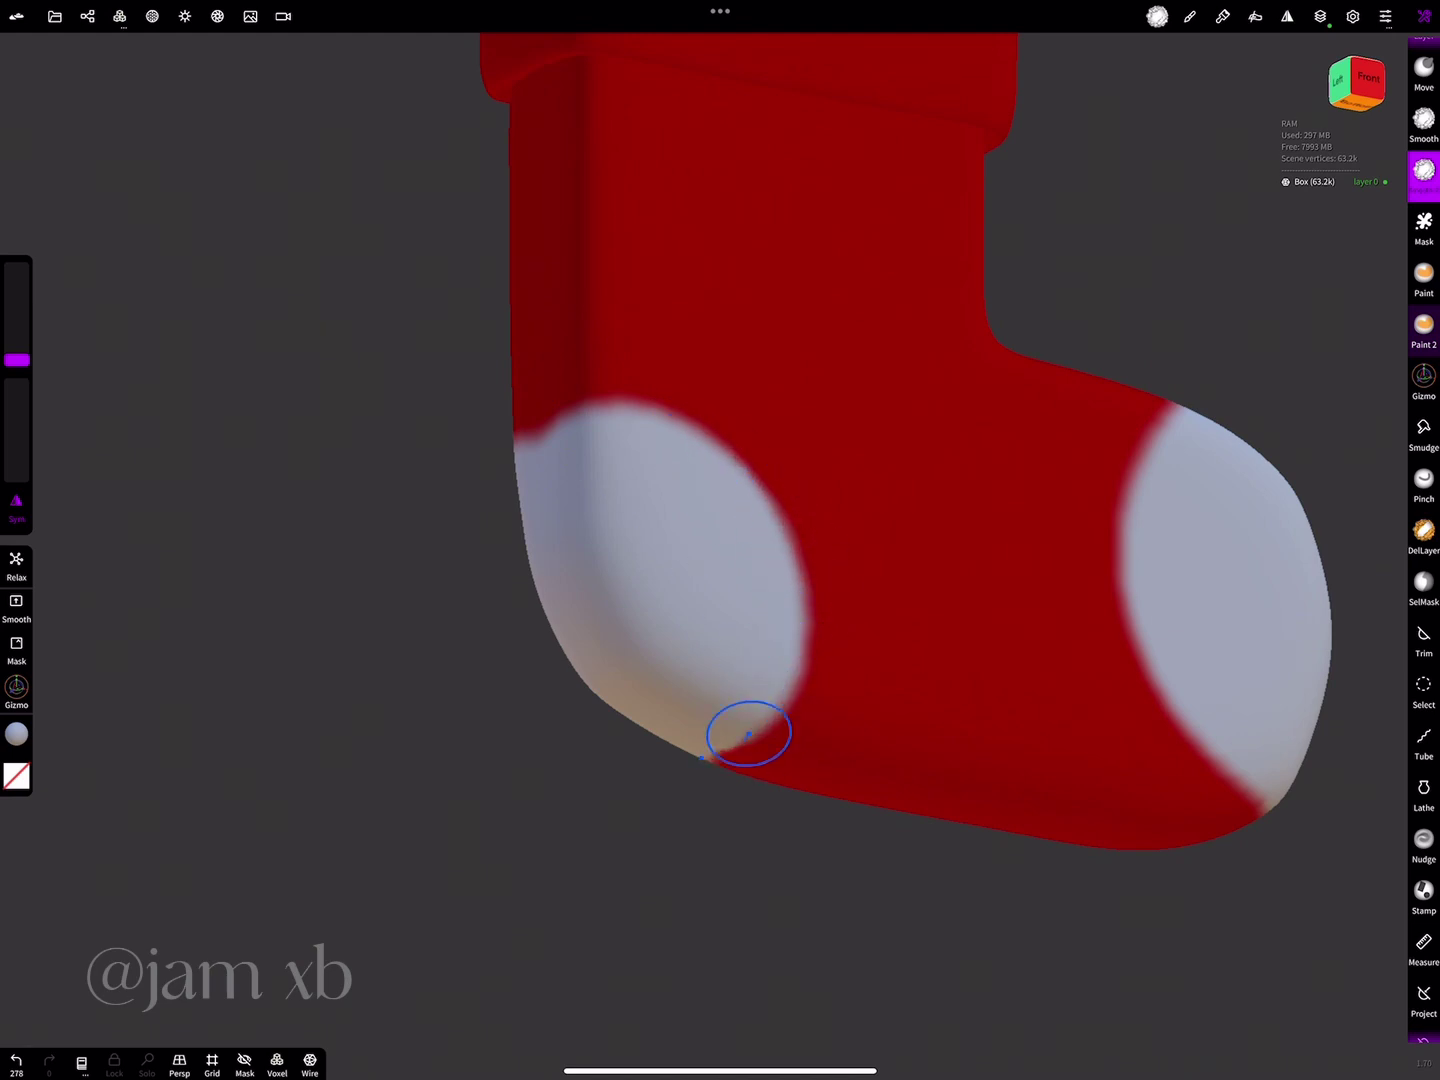
pyautogui.moveTo(795, 592); pyautogui.dragTo(732, 721)
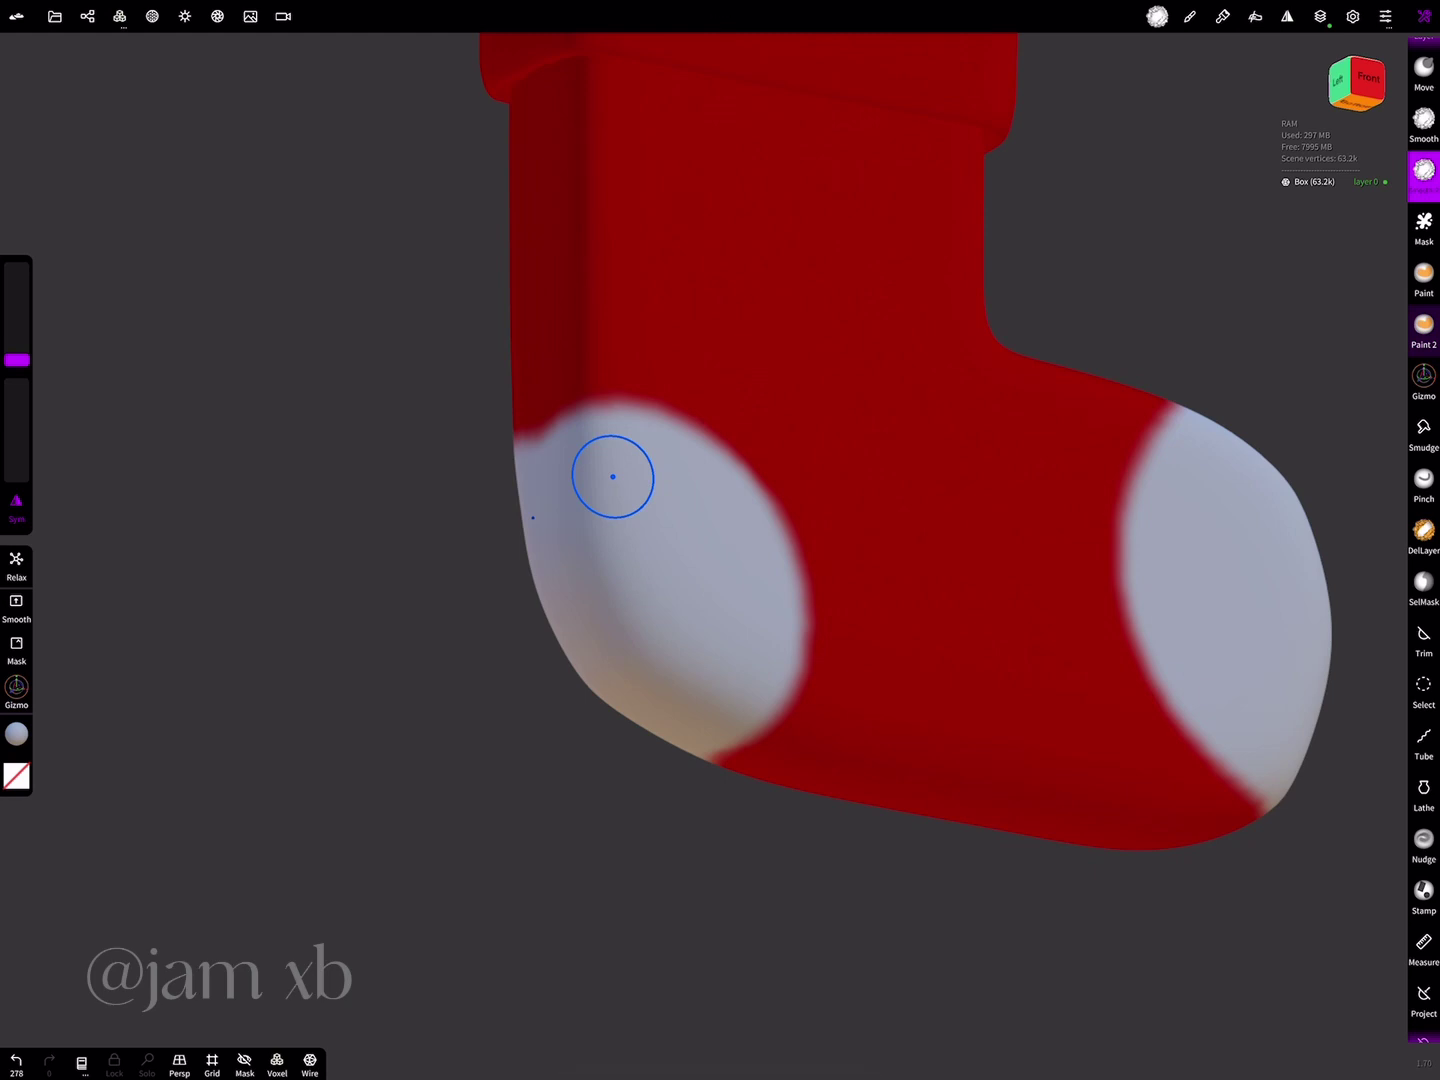
pyautogui.scroll(-3, 613, 477)
pyautogui.scroll(-3, 971, 514)
pyautogui.click(1336, 80)
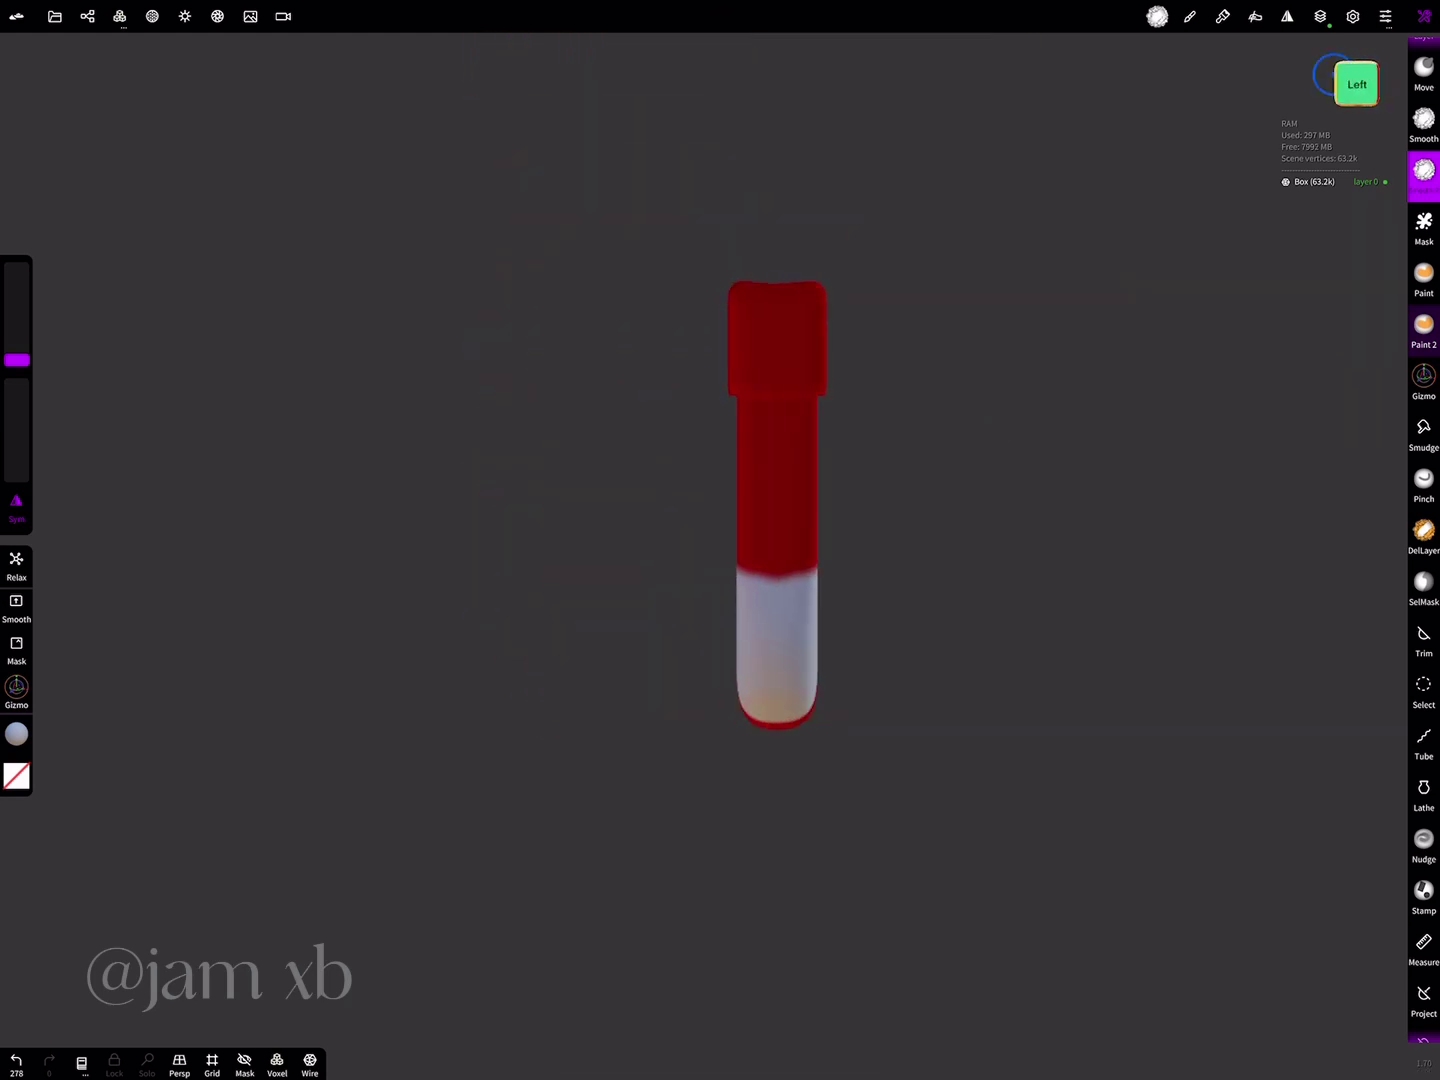
pyautogui.moveTo(733, 434); pyautogui.dragTo(700, 460)
pyautogui.scroll(5, 934, 461)
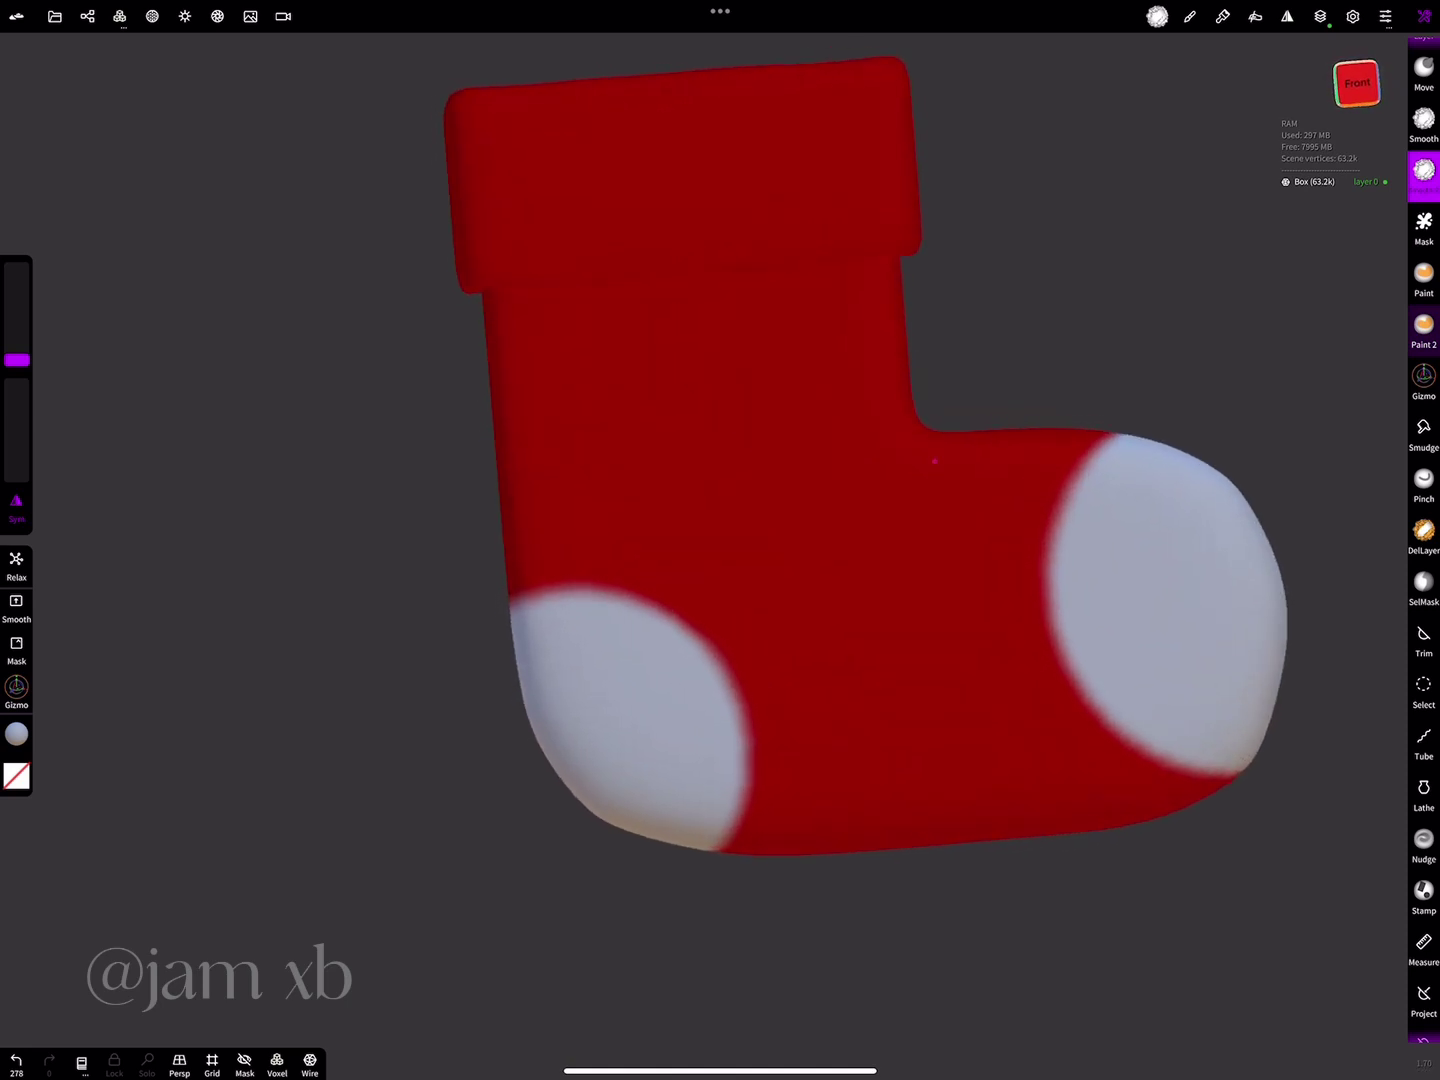
pyautogui.moveTo(934, 461); pyautogui.dragTo(975, 346)
# - Add a new paint layer and switch to the Paint brush
pyautogui.click(1319, 16)
pyautogui.click(1295, 95)
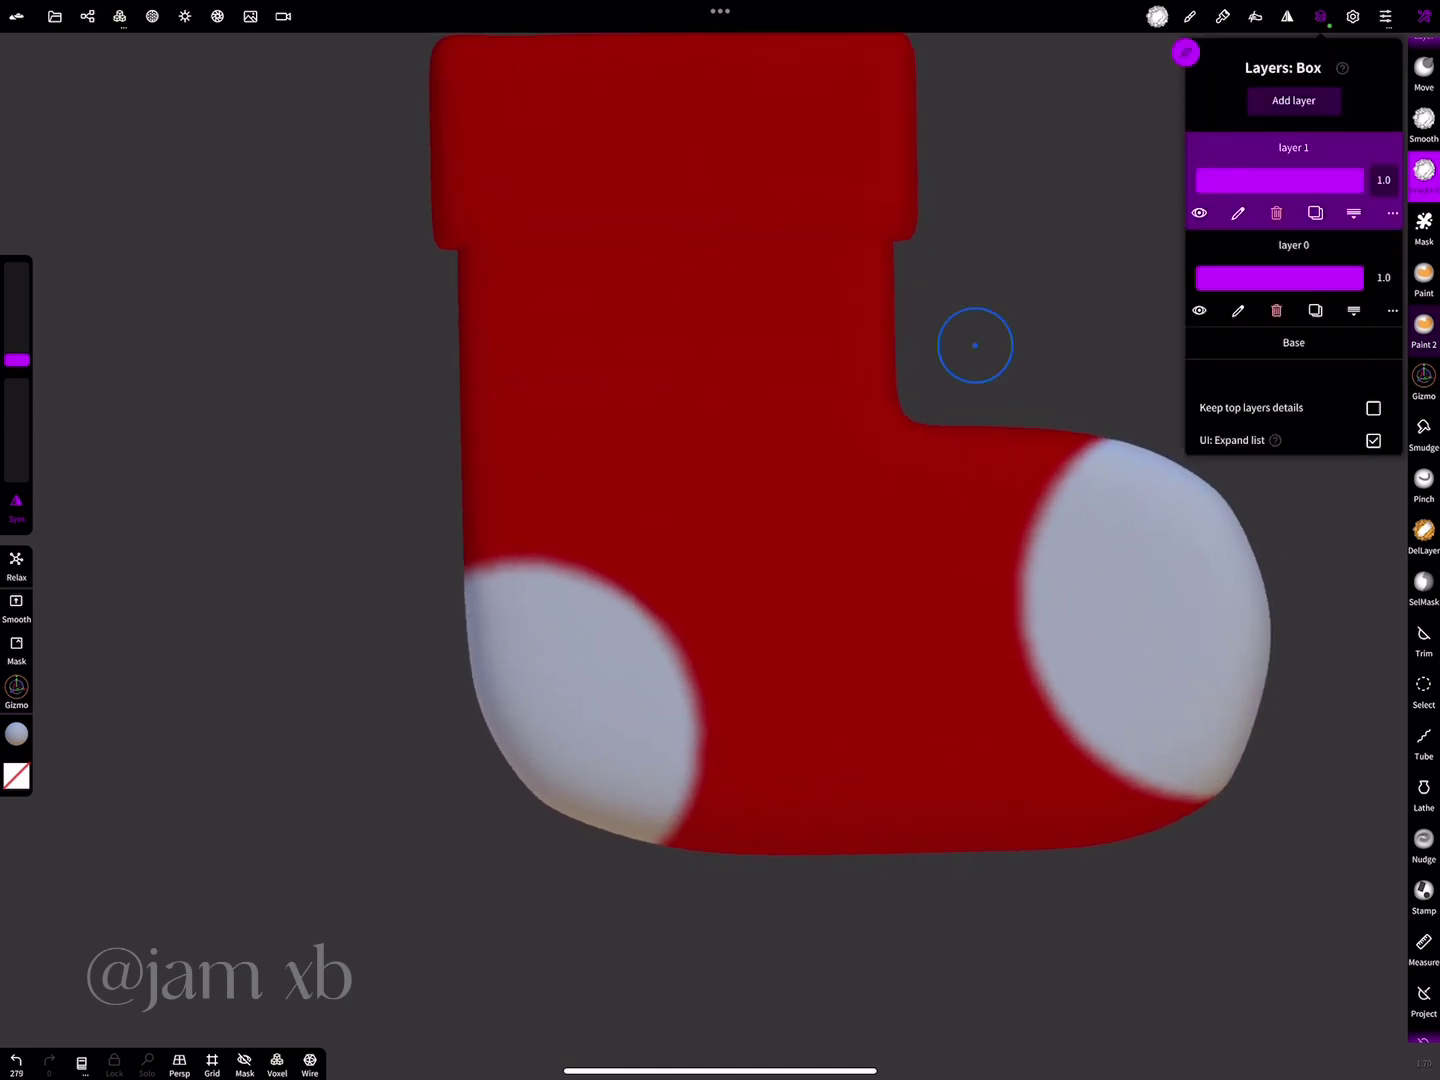
pyautogui.click(1320, 16)
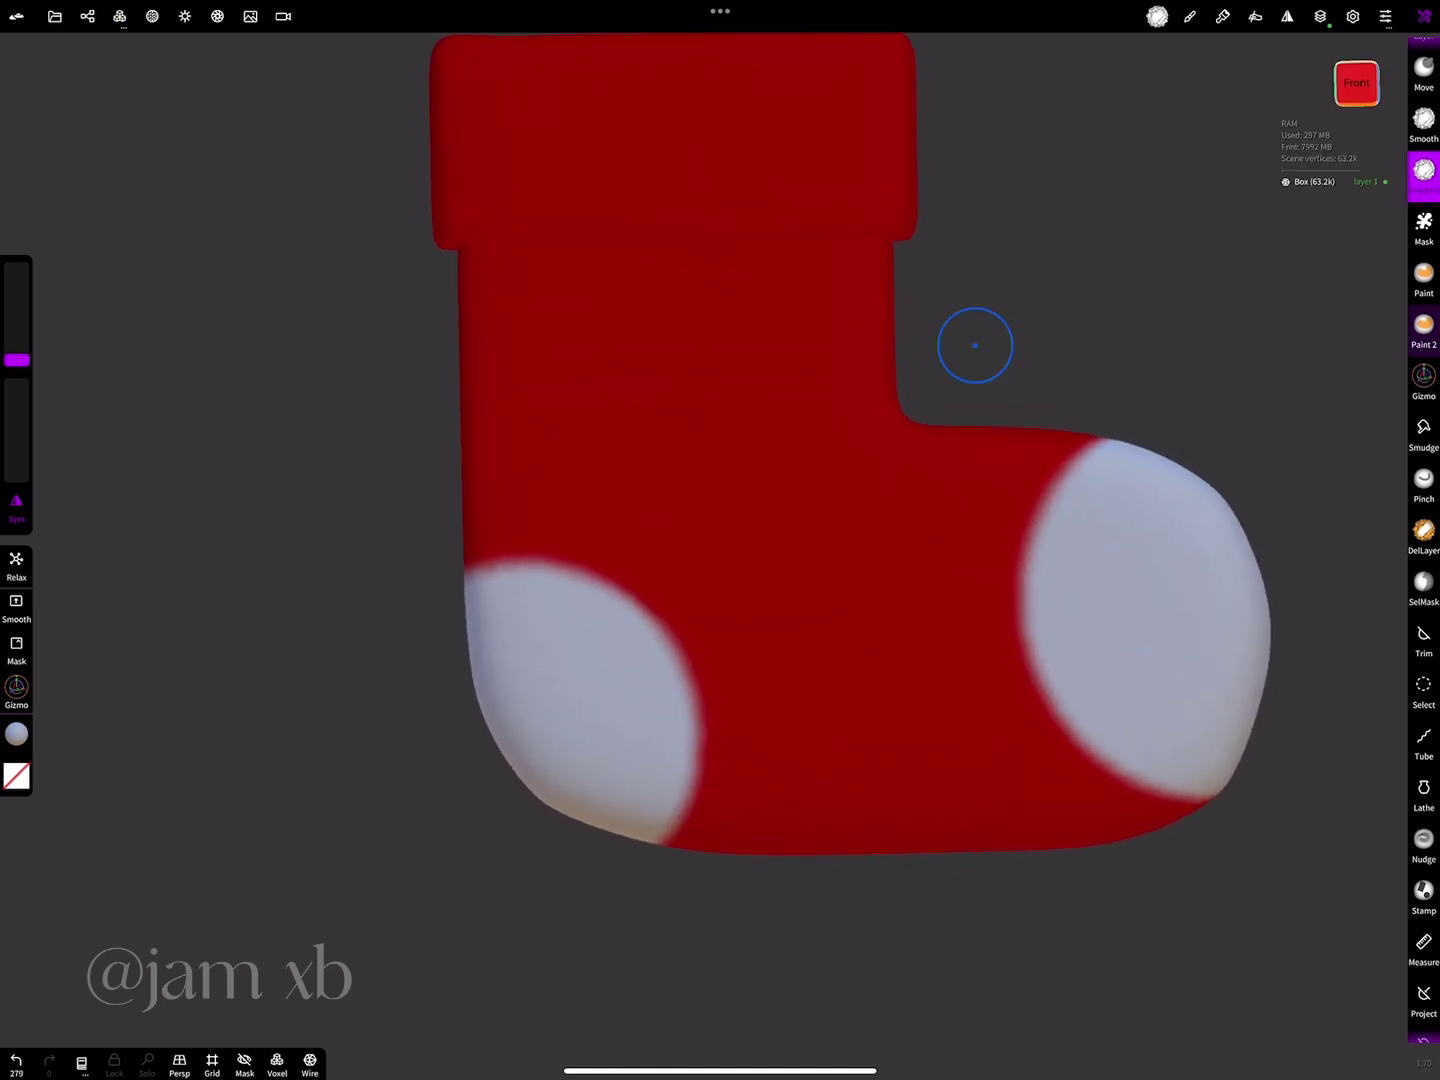
pyautogui.click(1424, 323)
# - Choose the star stamp alpha and bring up the paint colour settings
pyautogui.click(16, 776)
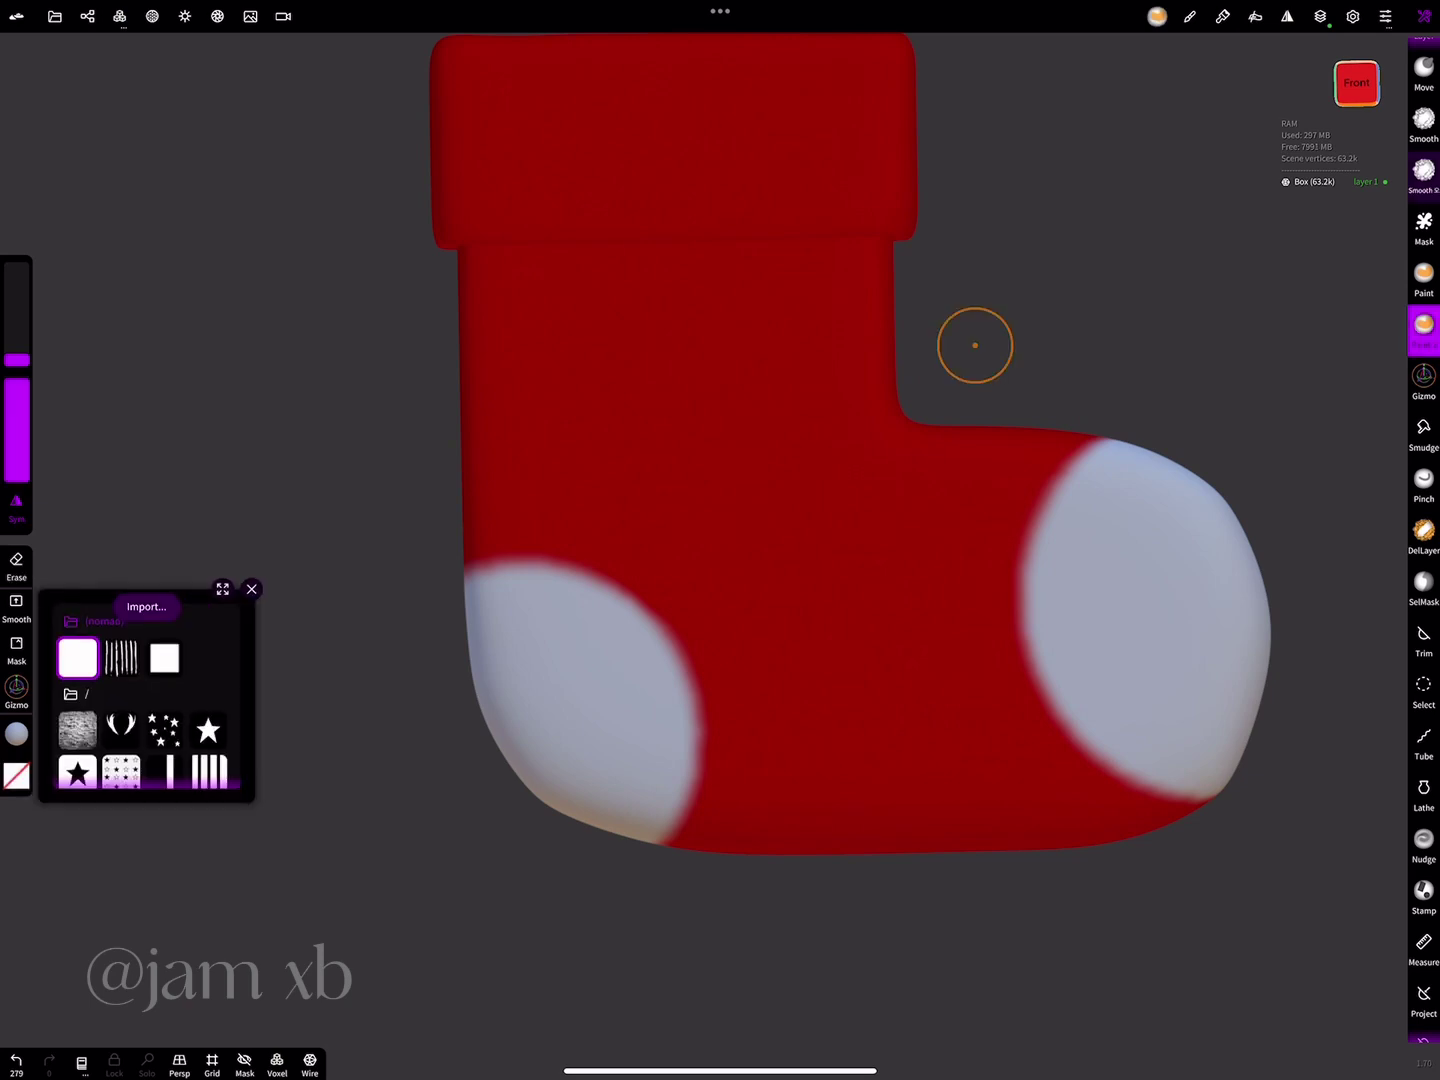
pyautogui.scroll(-2, 147, 699)
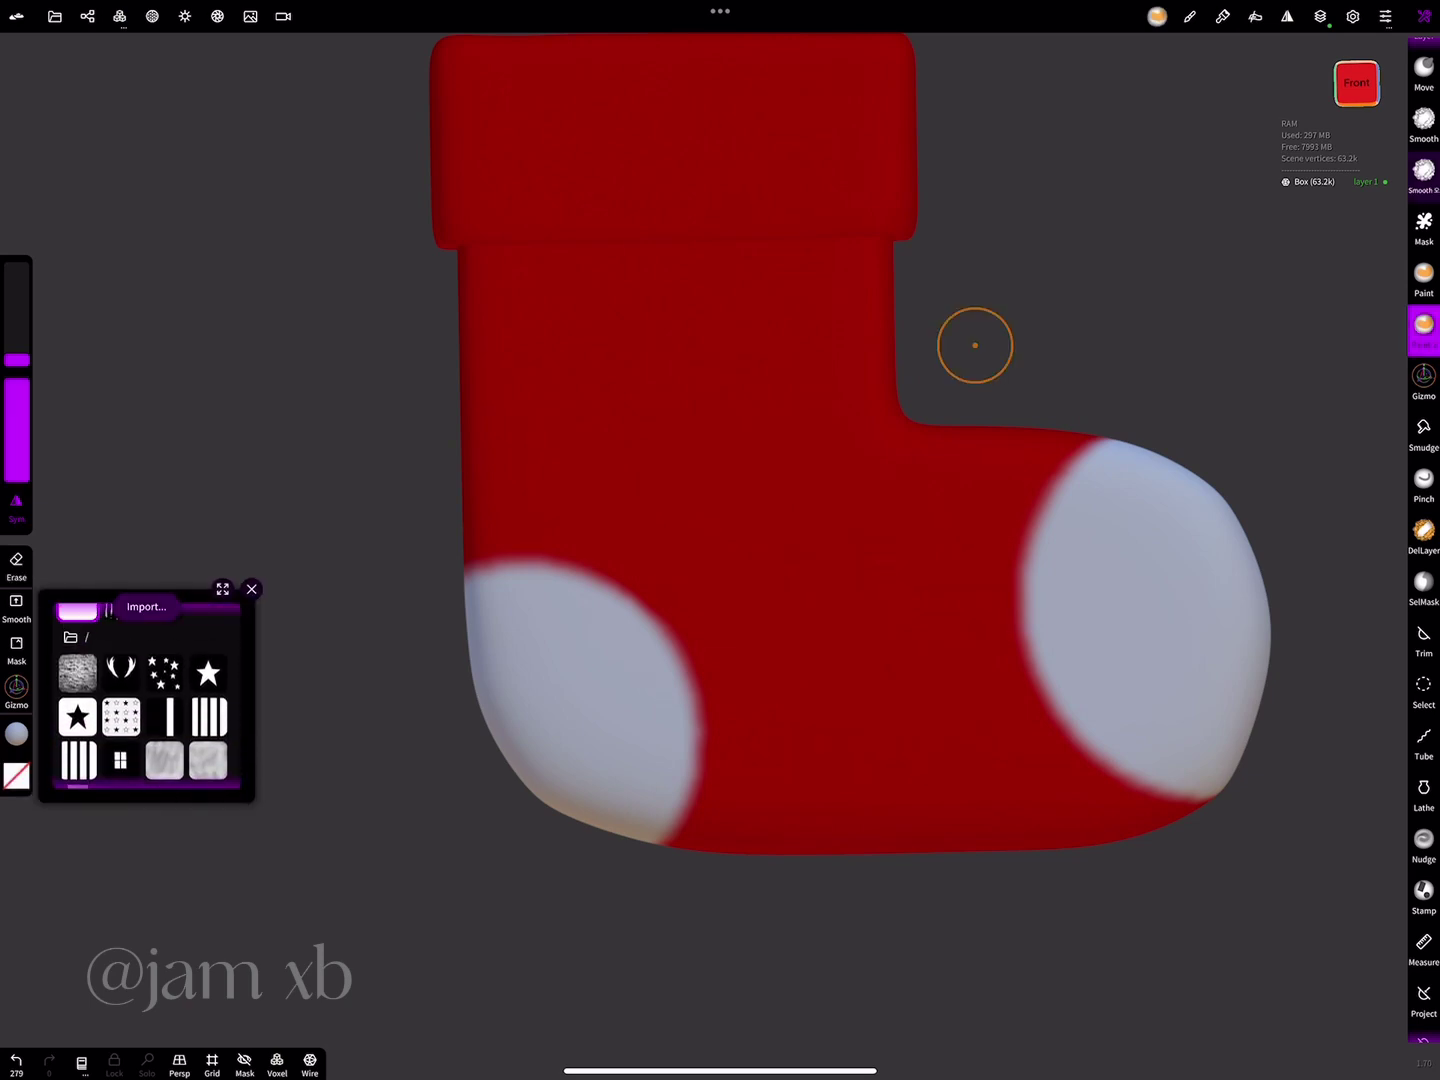
pyautogui.click(208, 702)
pyautogui.click(251, 588)
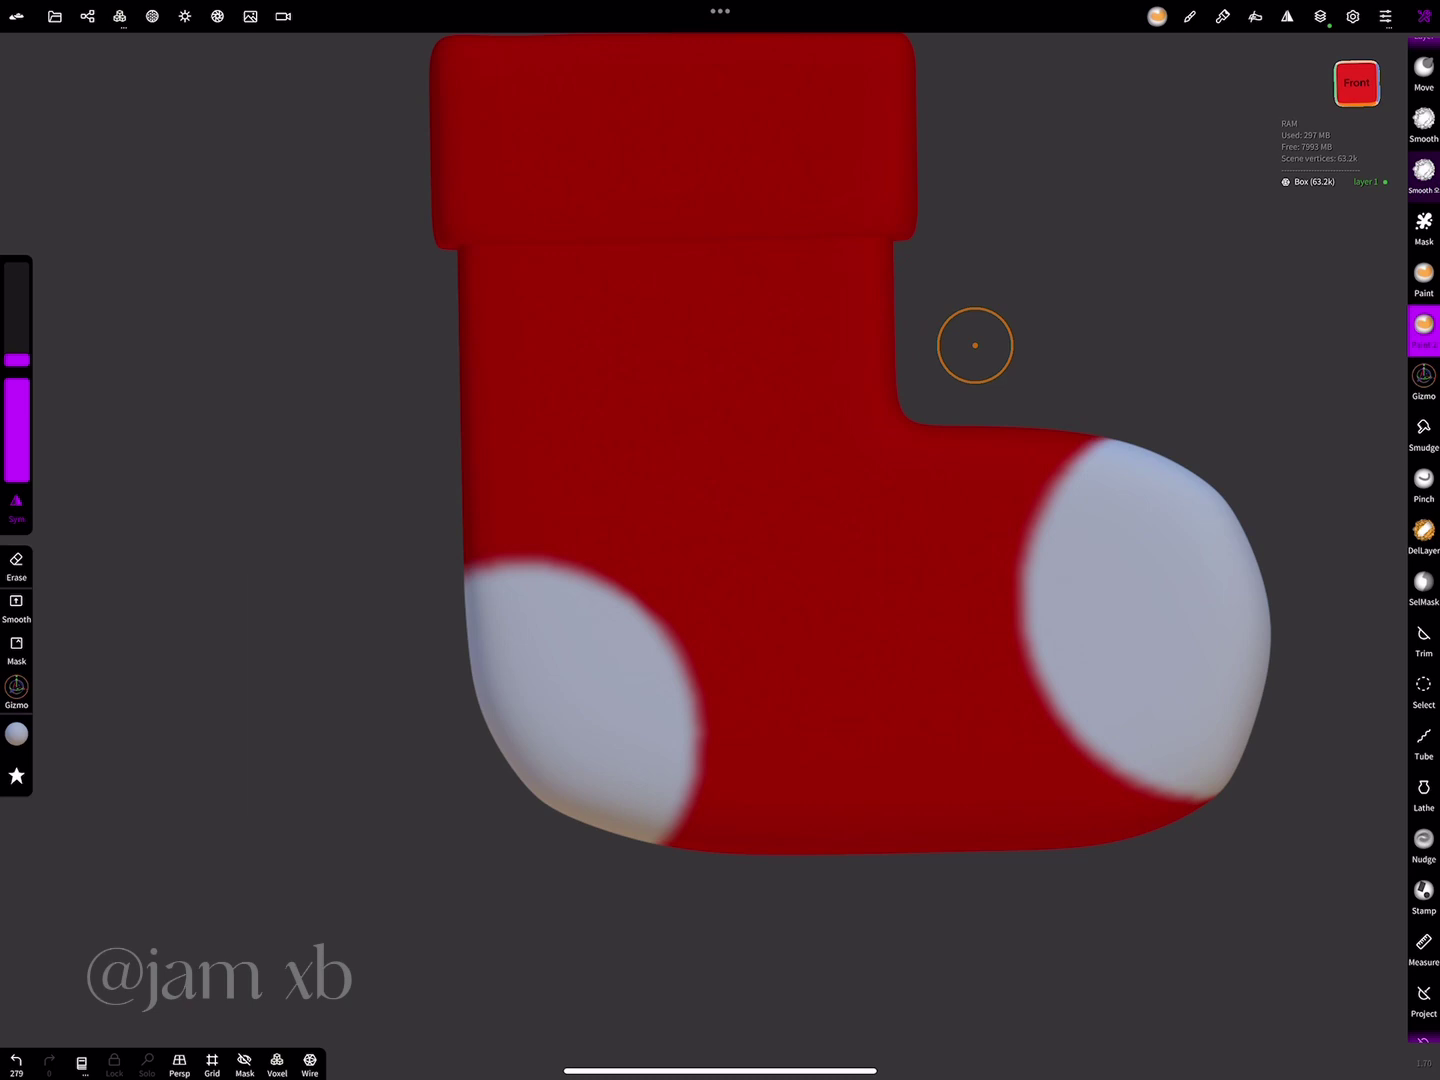
pyautogui.click(15, 734)
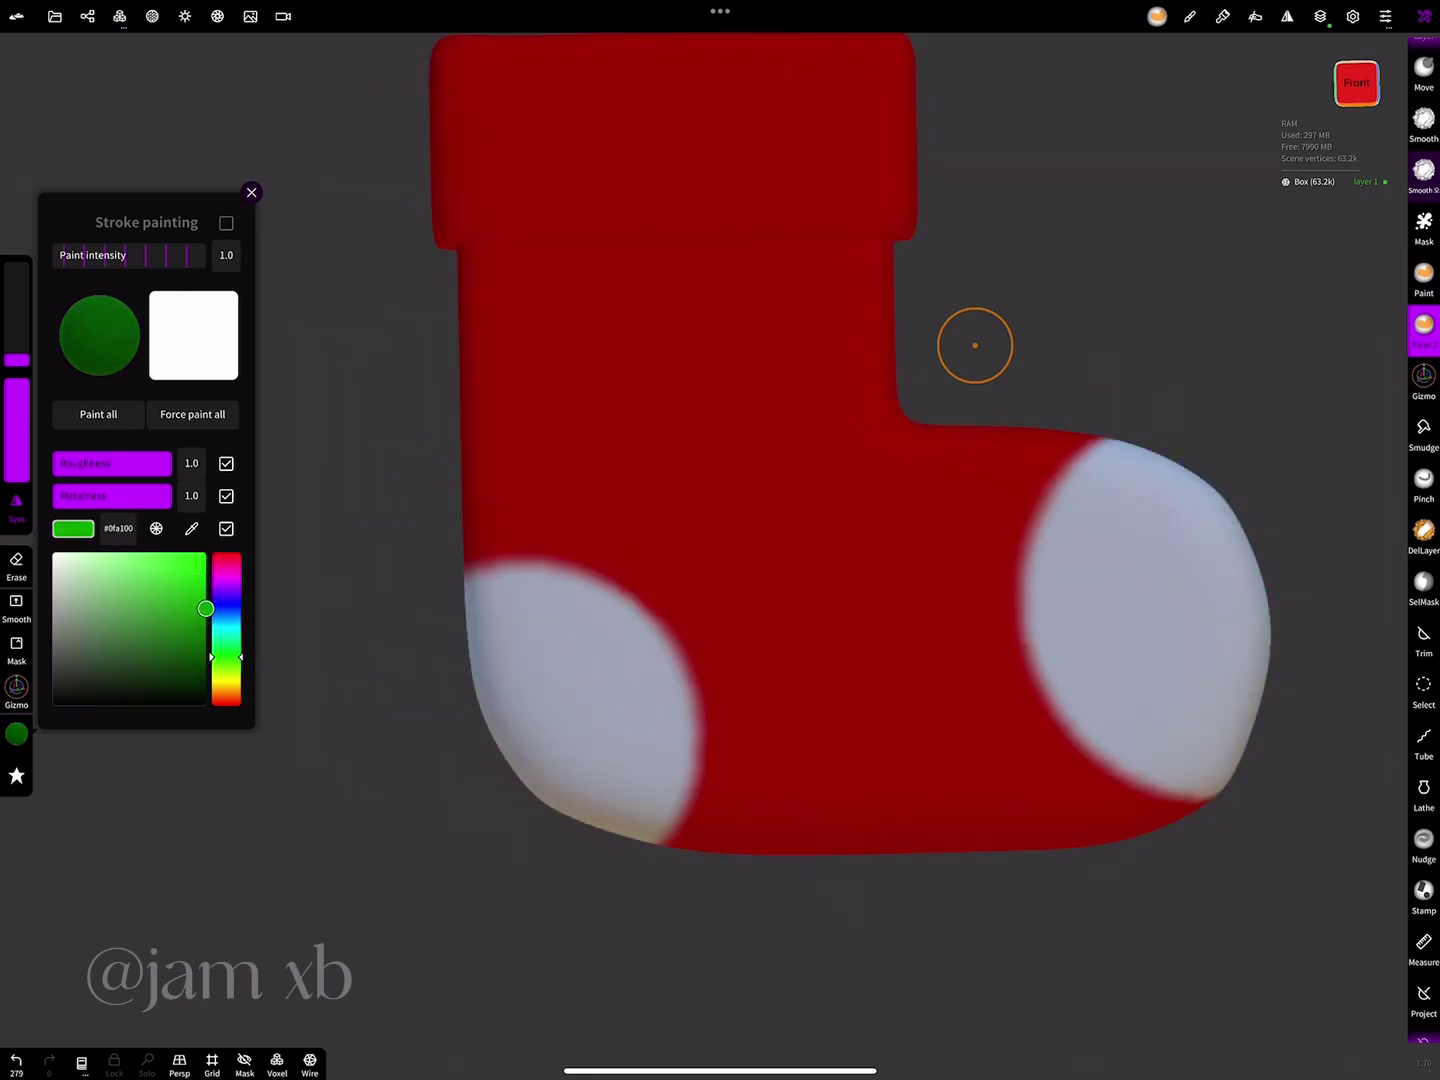
# - Stamp a large green star on the foot and a small one on the leg, replacing a misplaced star
pyautogui.click(796, 499)
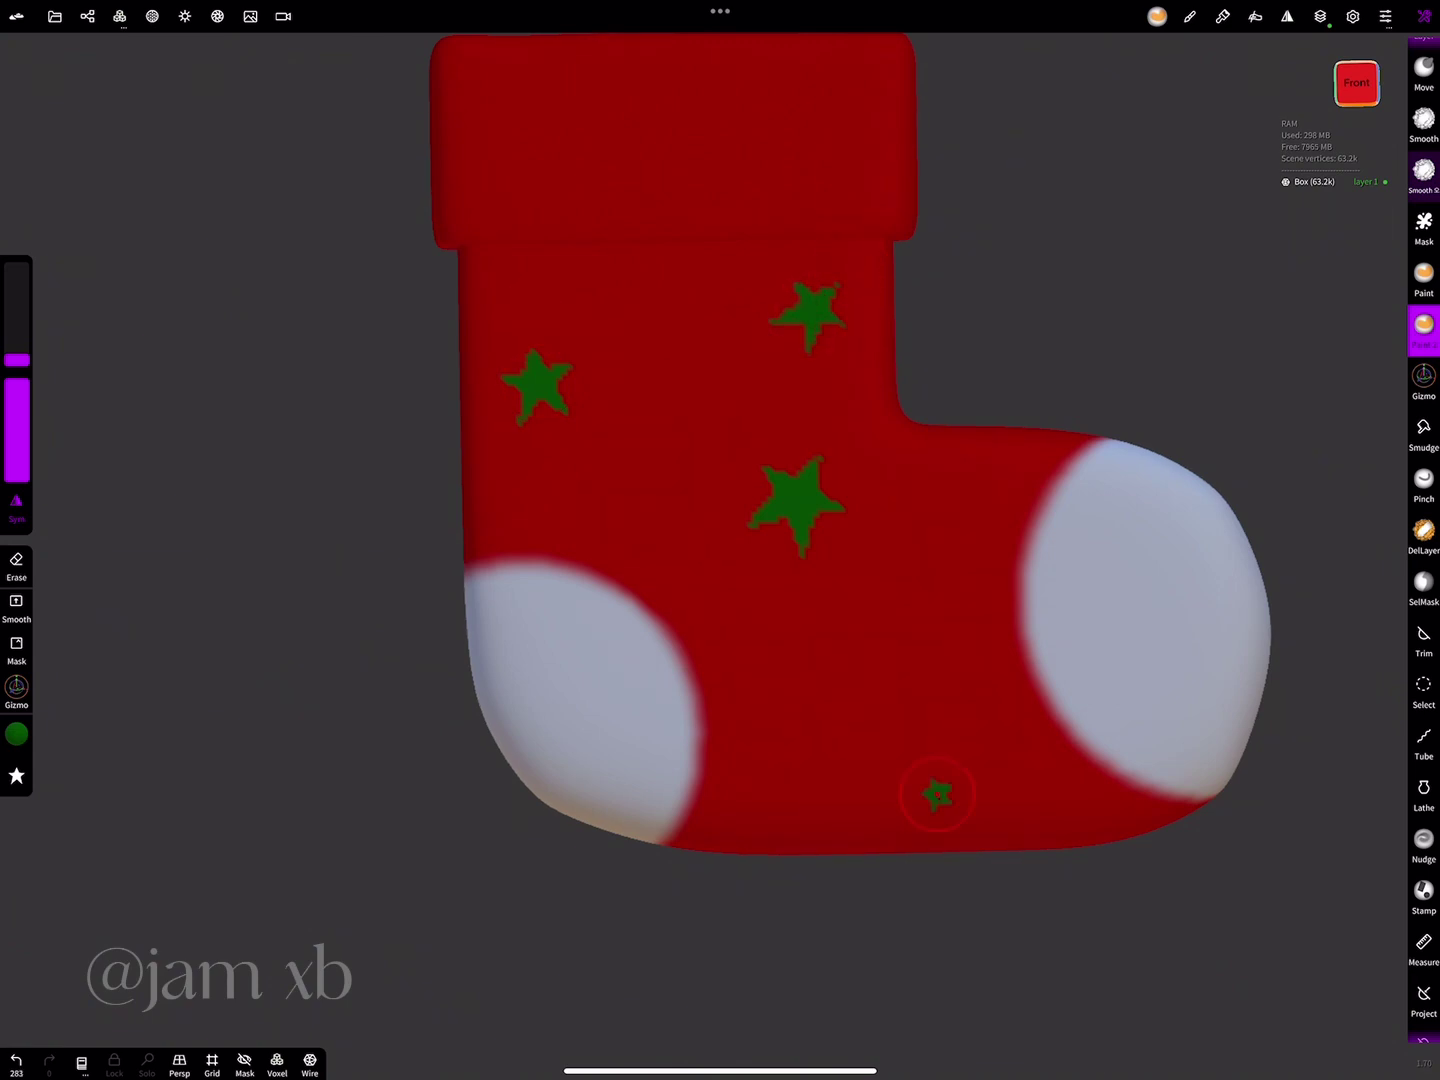
pyautogui.hotkey('ctrl', 'z')
pyautogui.moveTo(885, 685); pyautogui.dragTo(960, 750)
pyautogui.click(628, 505)
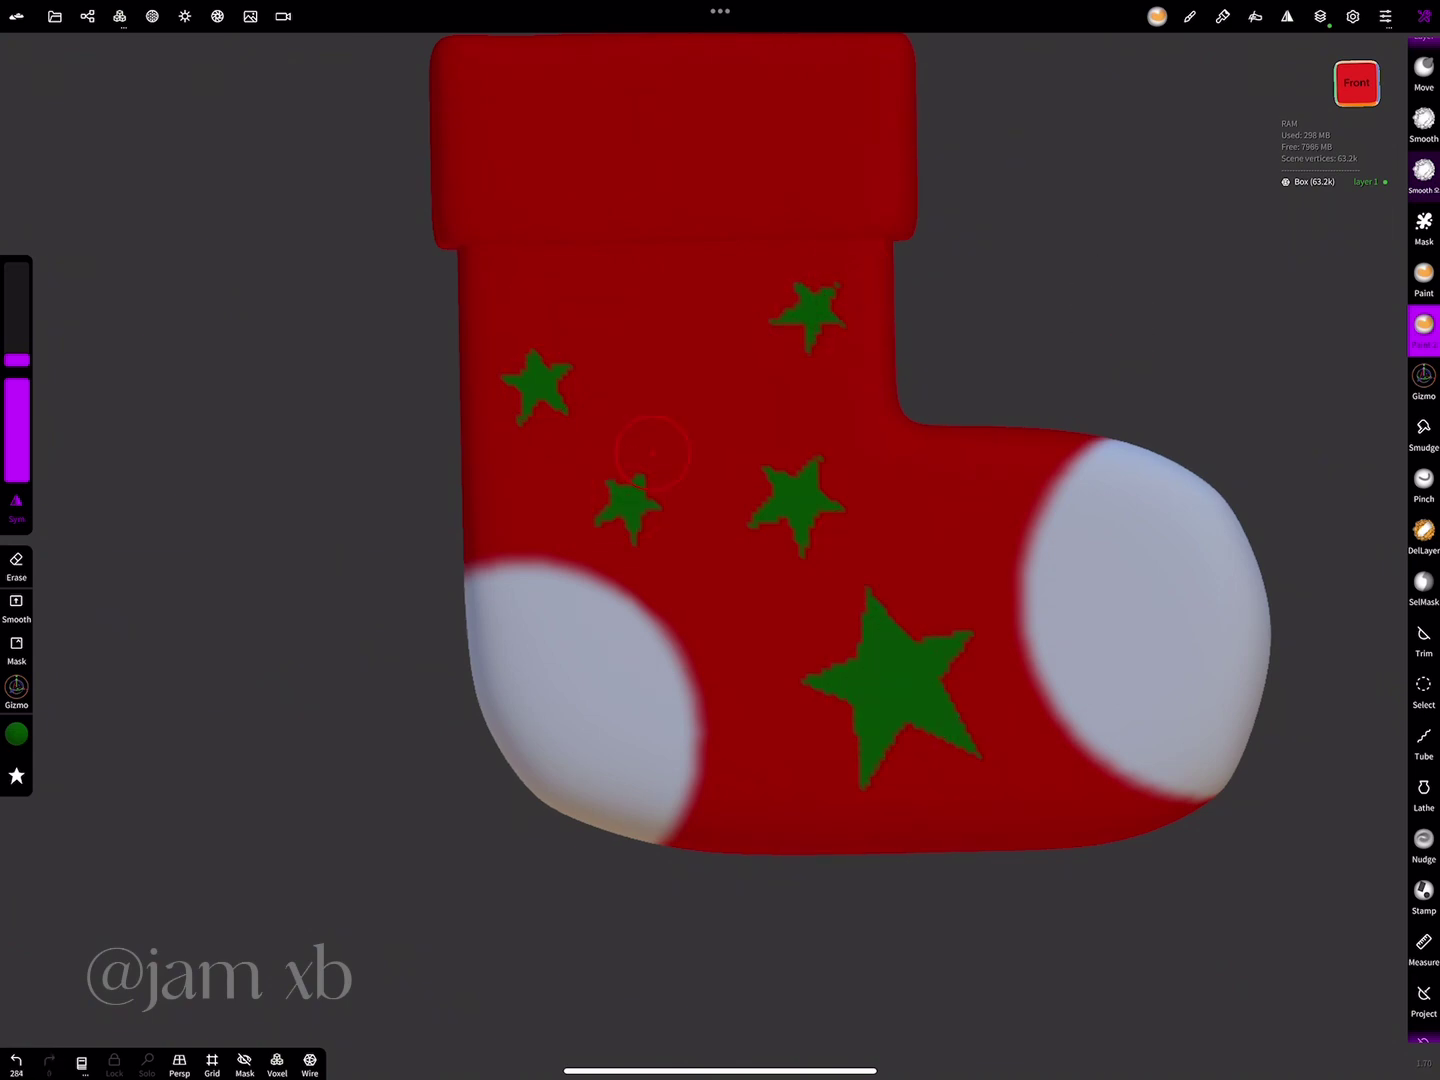
# - Soften the large star's edges and tips with the Smooth brush
pyautogui.click(1425, 170)
pyautogui.scroll(5, 959, 360)
pyautogui.moveTo(460, 646); pyautogui.dragTo(773, 341)
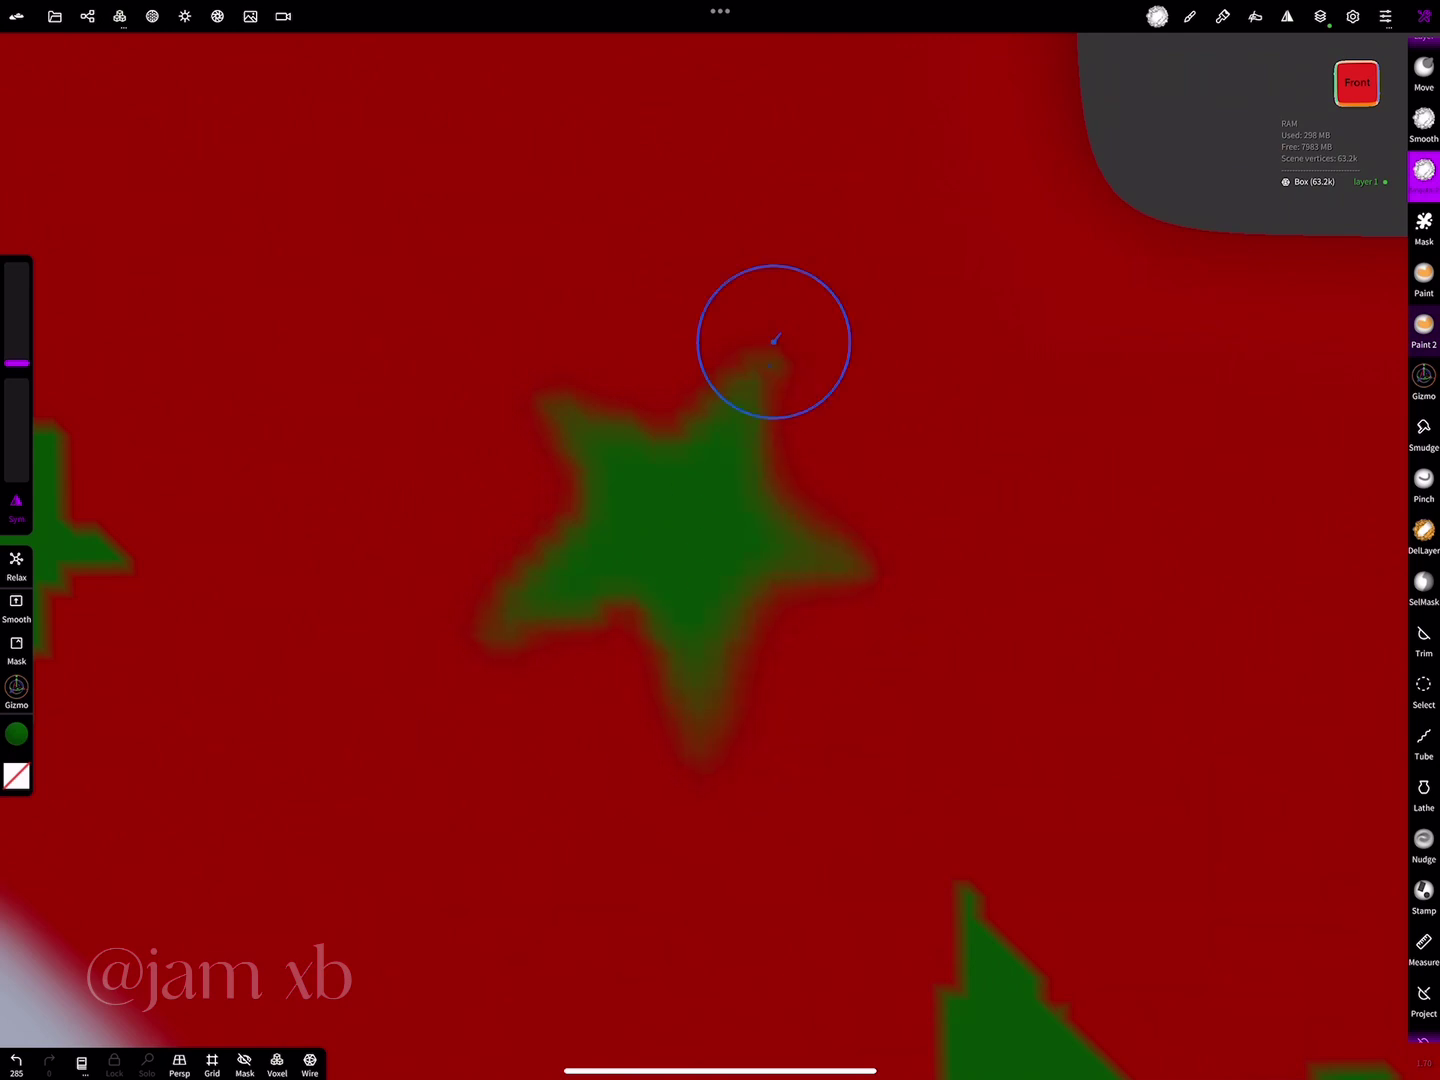
pyautogui.scroll(-5, 775, 341)
pyautogui.scroll(5, 738, 492)
pyautogui.click(739, 492)
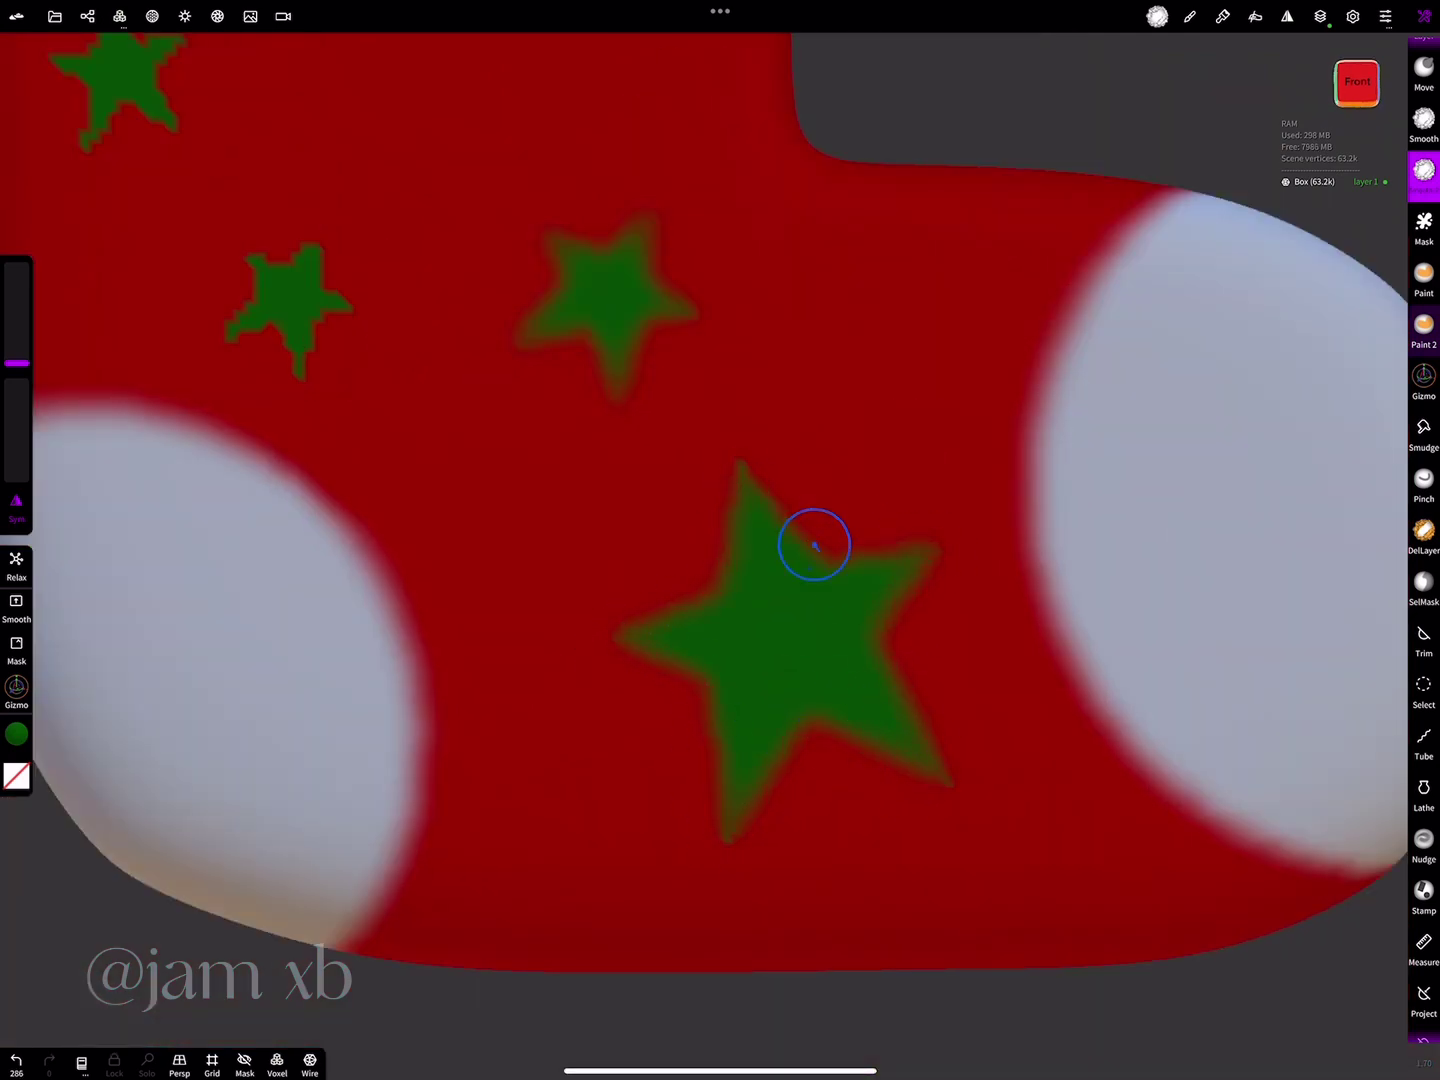
pyautogui.scroll(-2, 814, 544)
pyautogui.moveTo(672, 566); pyautogui.dragTo(826, 421)
# - Soften the remaining stars' edges and return to a straight front view
pyautogui.scroll(3, 826, 420)
pyautogui.moveTo(529, 491); pyautogui.dragTo(689, 555)
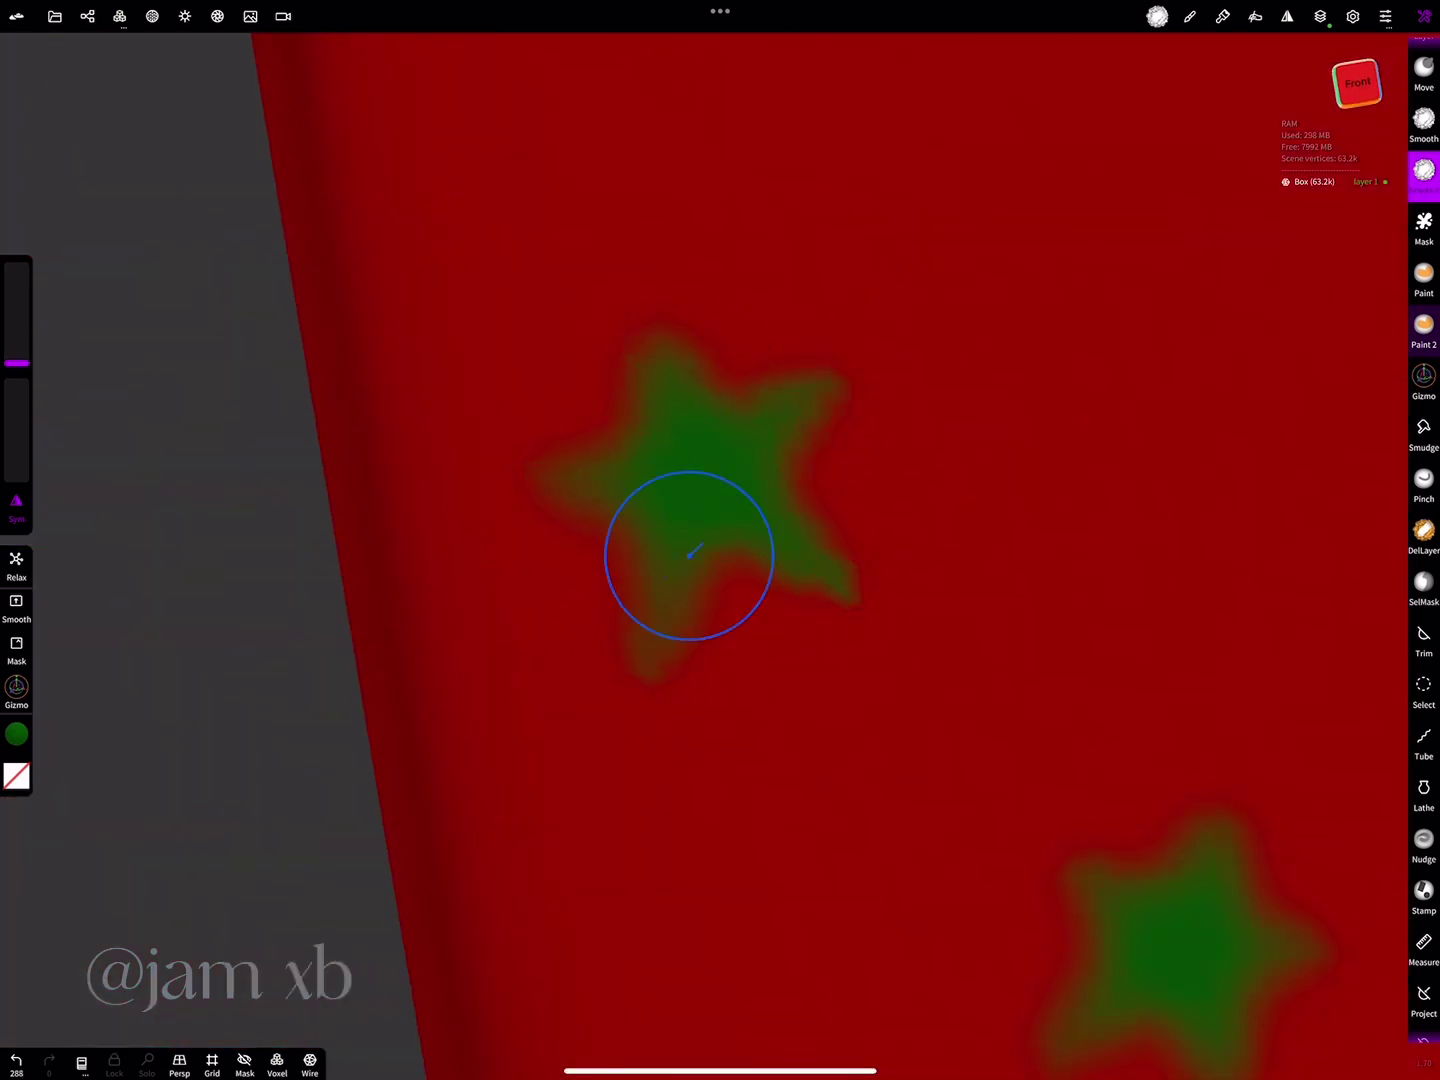
pyautogui.moveTo(1004, 376); pyautogui.dragTo(797, 604)
pyautogui.scroll(-5, 797, 604)
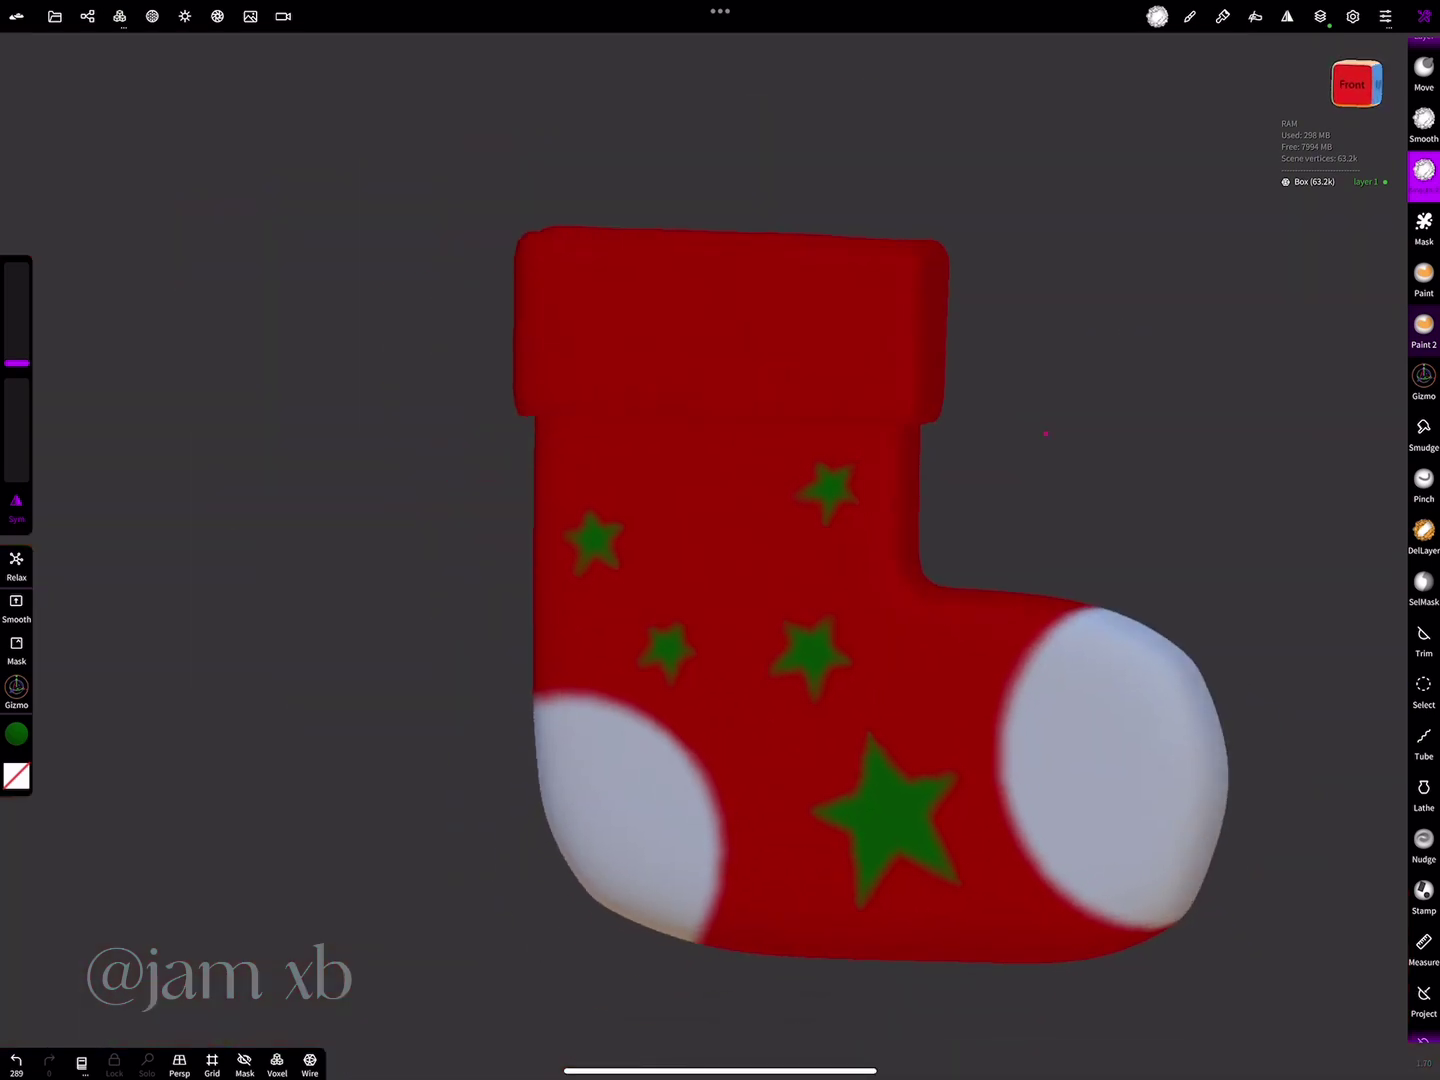
pyautogui.moveTo(1046, 433)
pyautogui.mouseDown()
pyautogui.moveTo(979, 405)
pyautogui.moveTo(1010, 405)
pyautogui.mouseUp()
pyautogui.scroll(1, 980, 405)
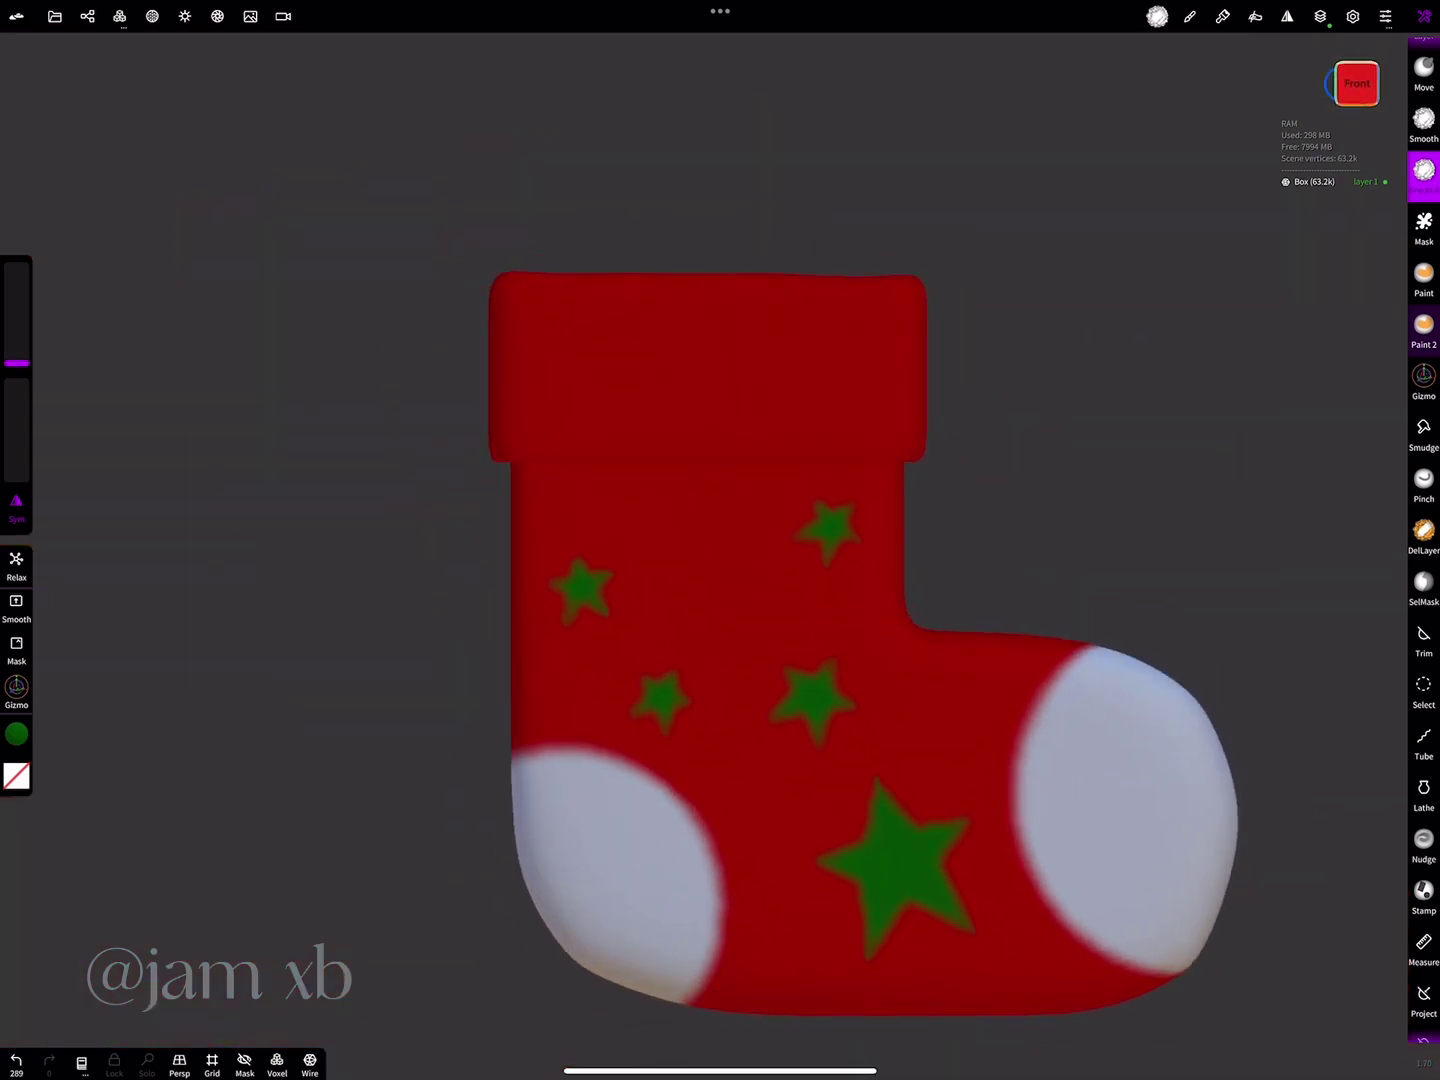
pyautogui.scroll(-3, 861, 588)
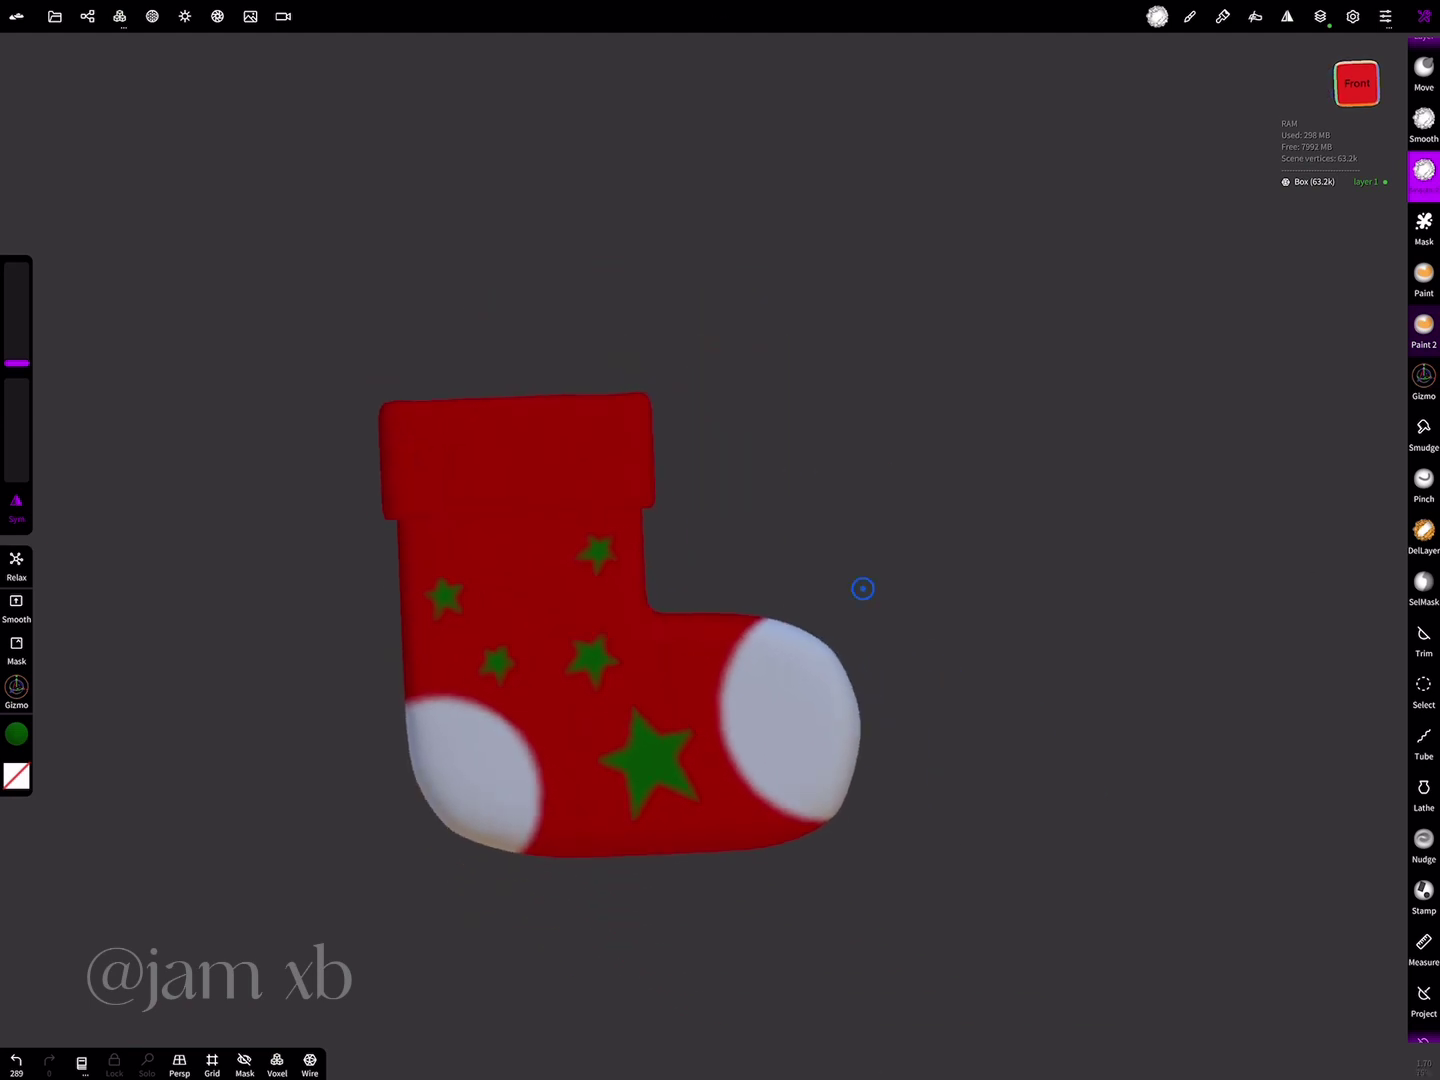
# - Add a box beside the stocking and flatten it into a thin, smaller square slab
pyautogui.click(83, 128)
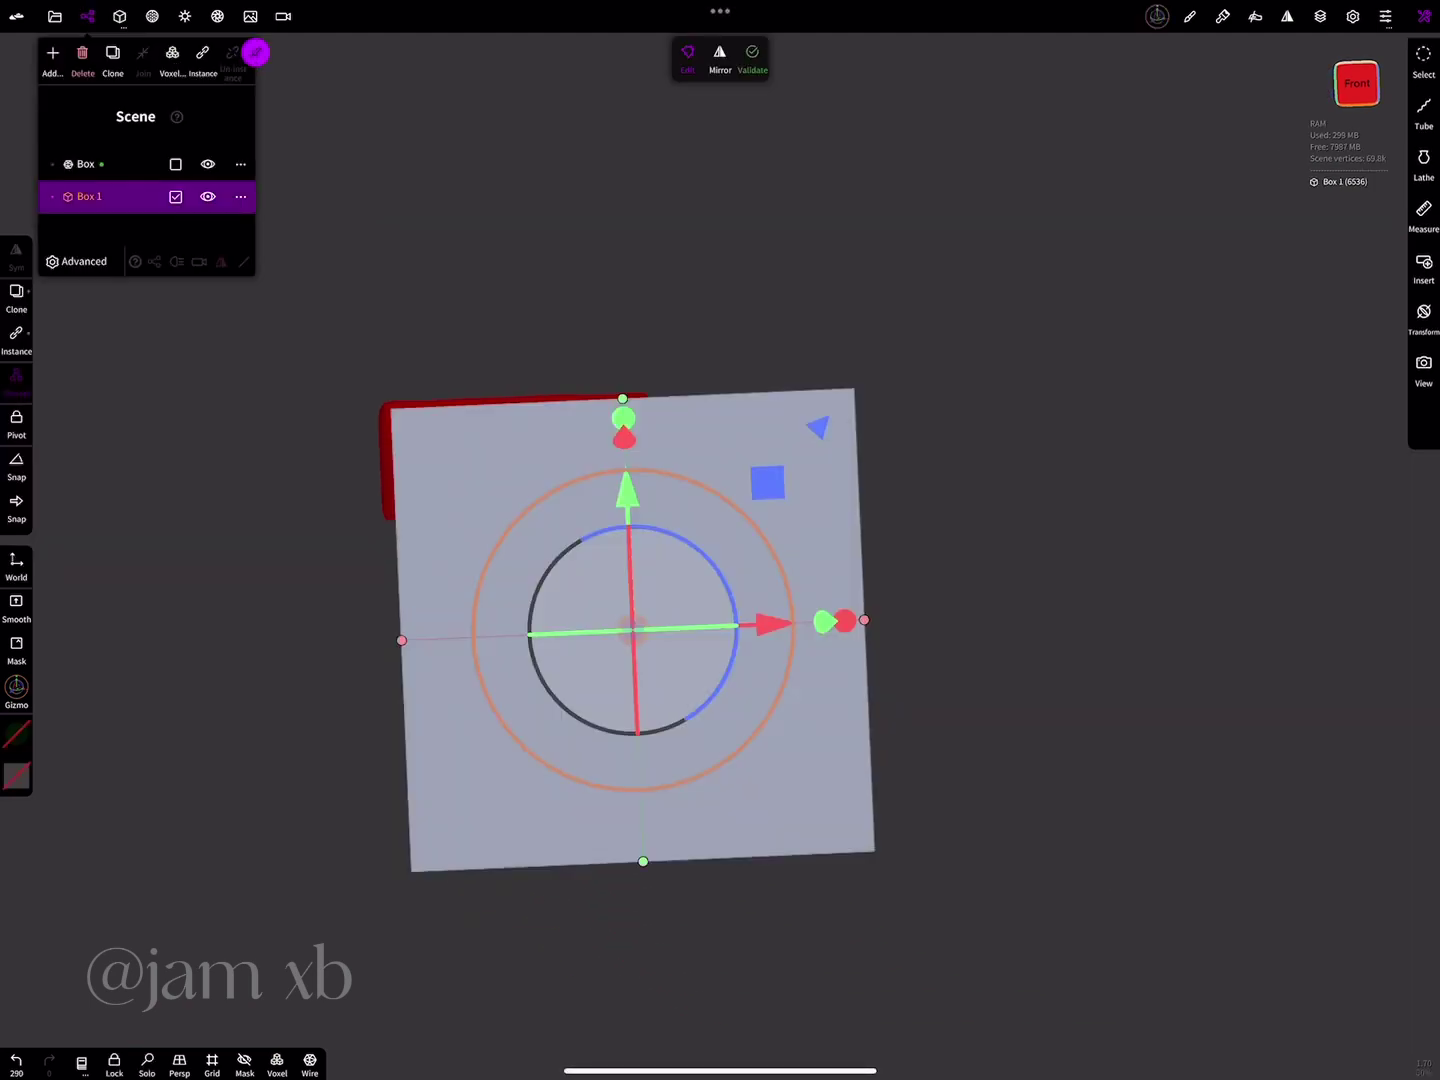
pyautogui.moveTo(821, 620); pyautogui.dragTo(1080, 610)
pyautogui.moveTo(1100, 250); pyautogui.dragTo(901, 260)
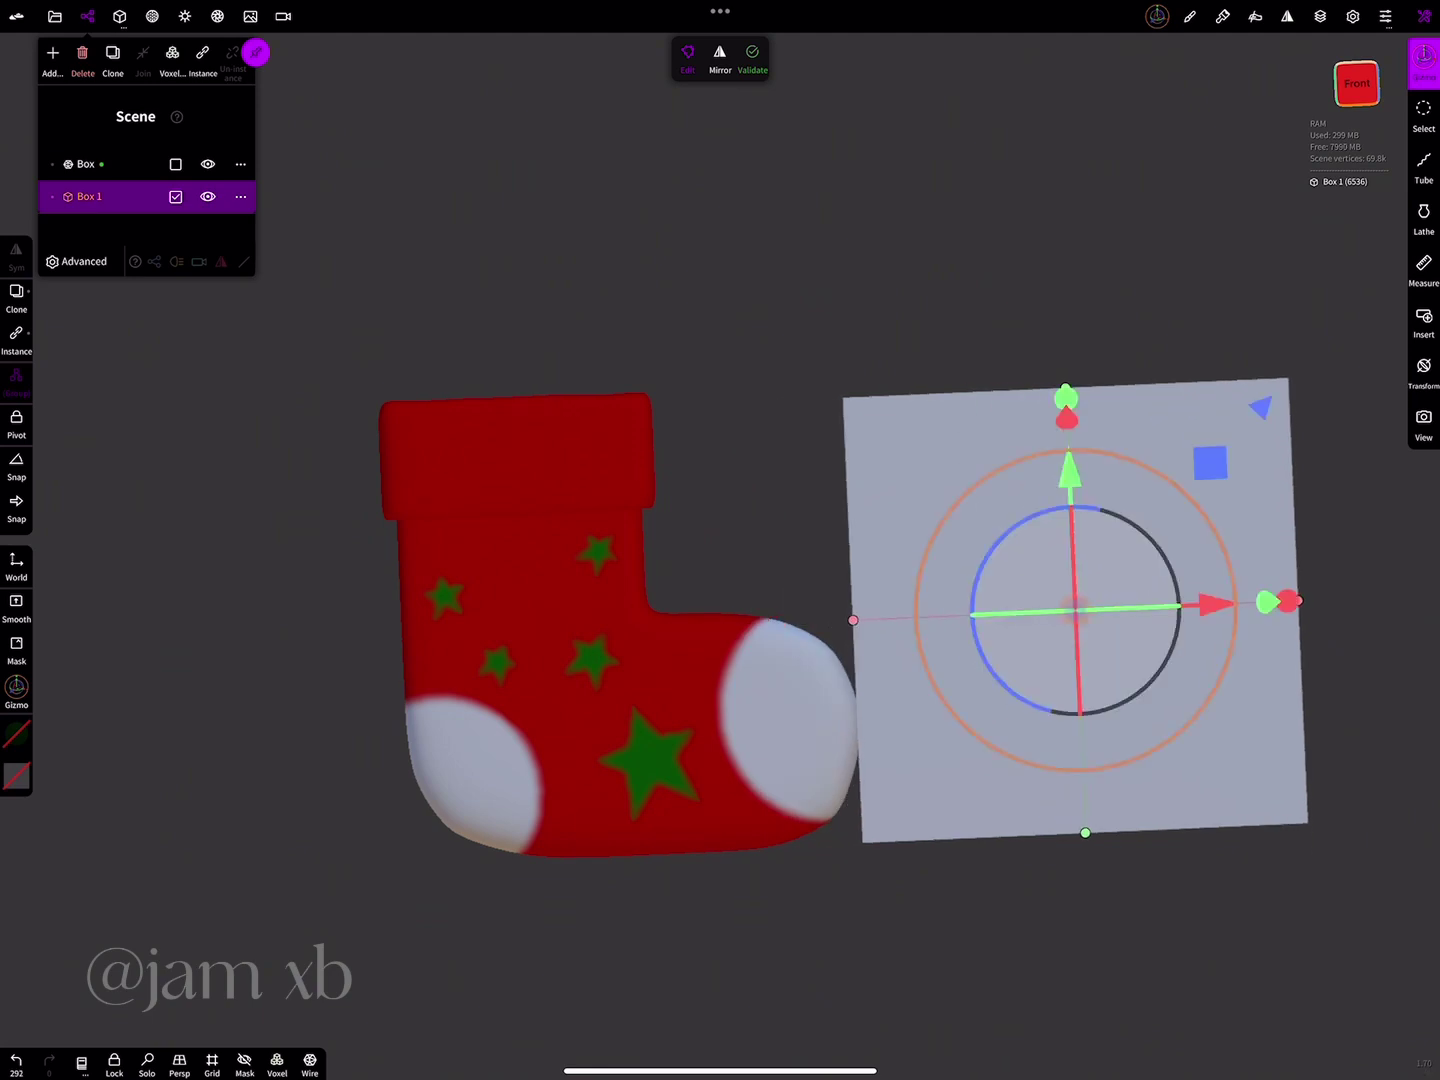
pyautogui.moveTo(939, 569); pyautogui.dragTo(992, 571)
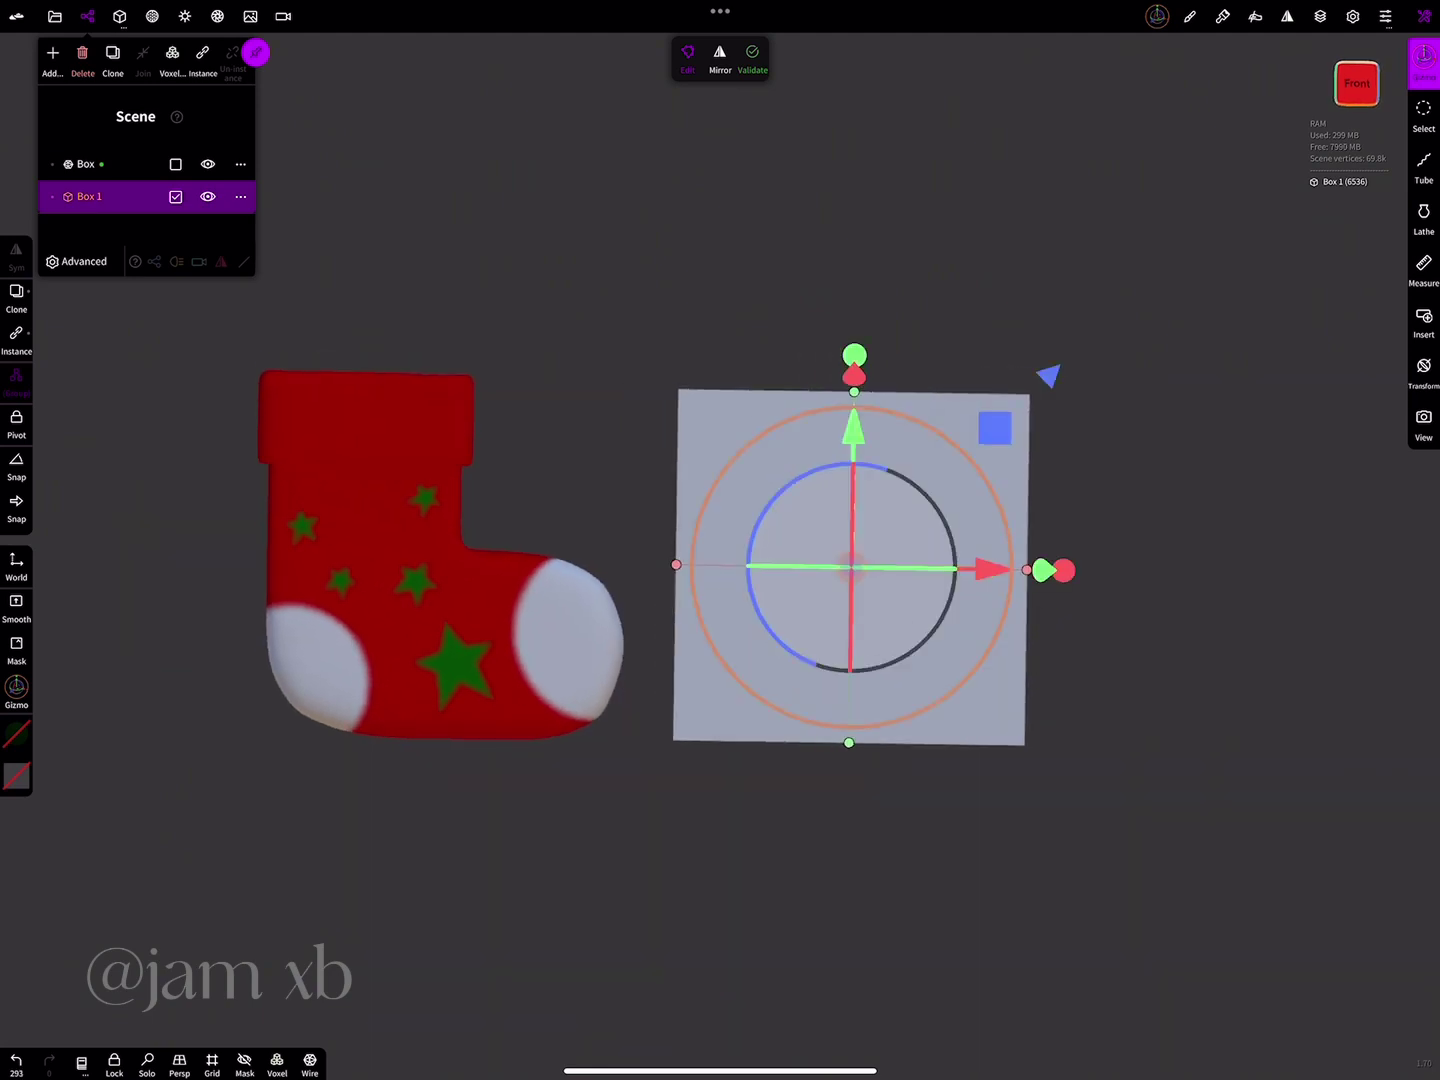
pyautogui.moveTo(1150, 500); pyautogui.dragTo(1150, 679)
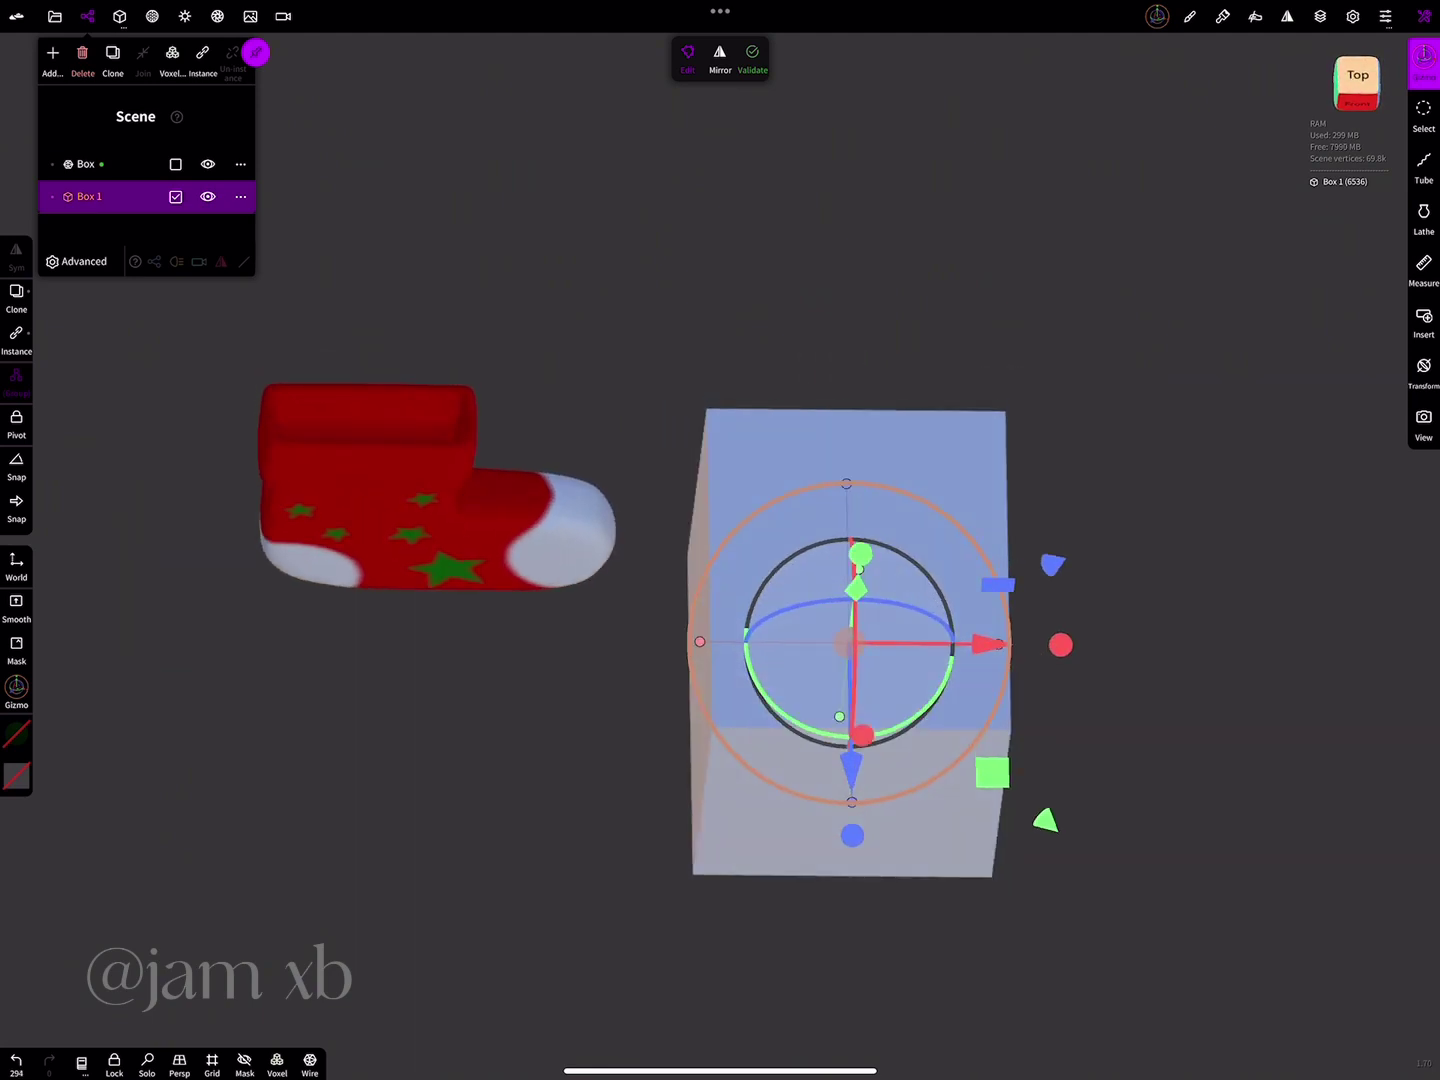
pyautogui.moveTo(852, 835); pyautogui.dragTo(851, 685)
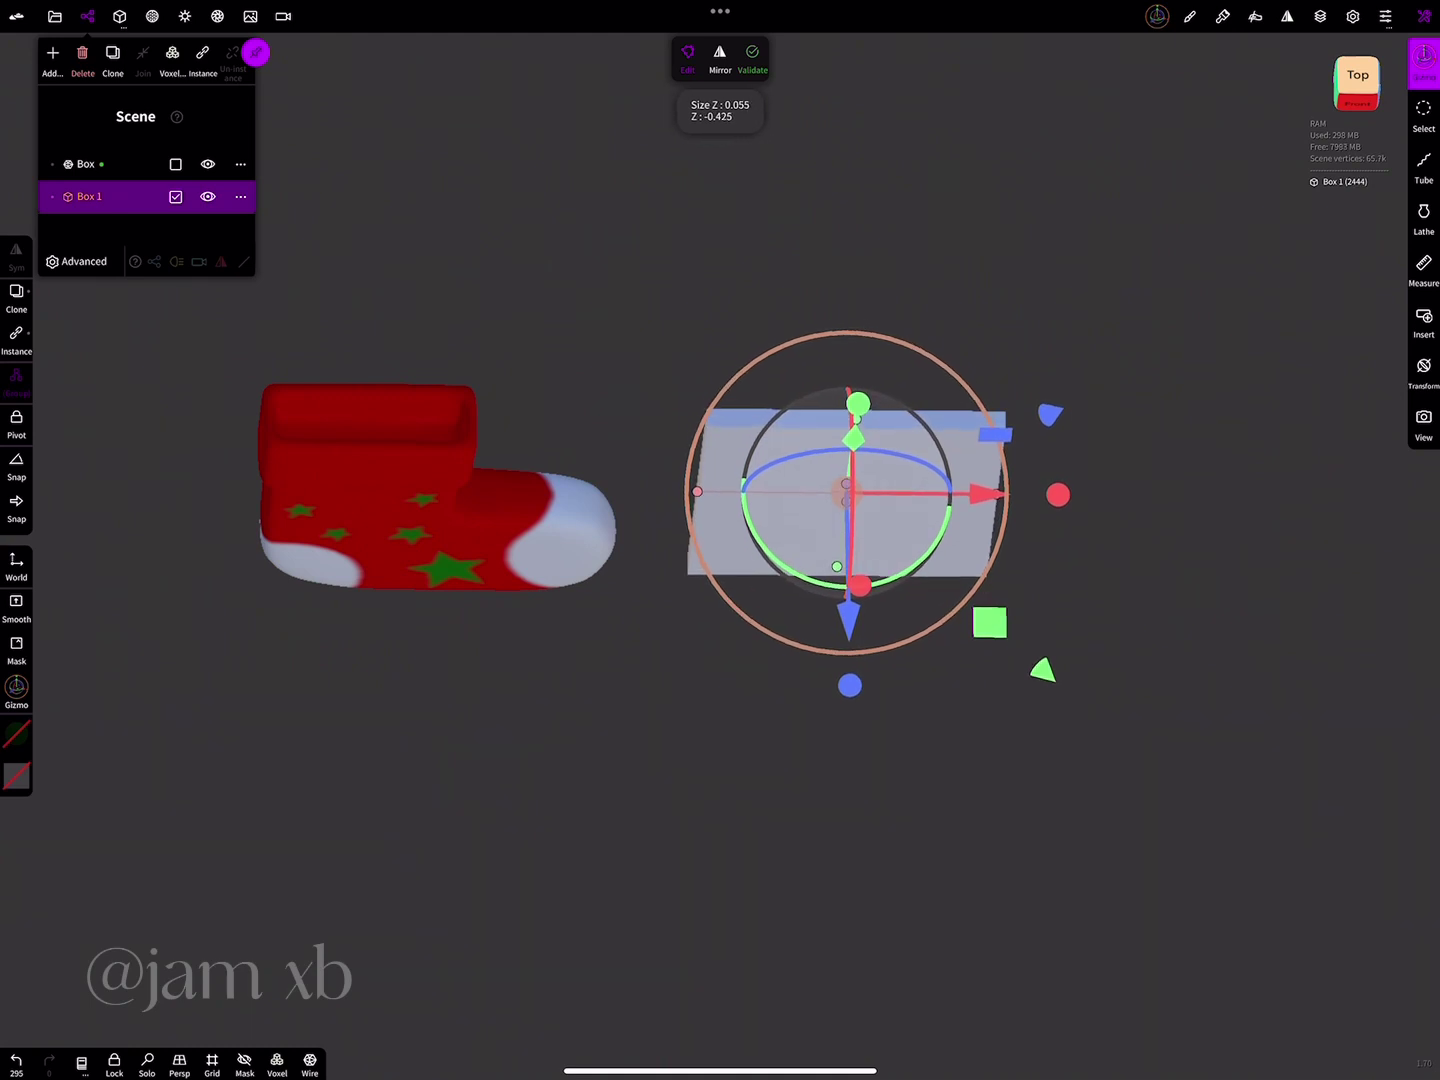
pyautogui.moveTo(1150, 680); pyautogui.dragTo(1150, 499)
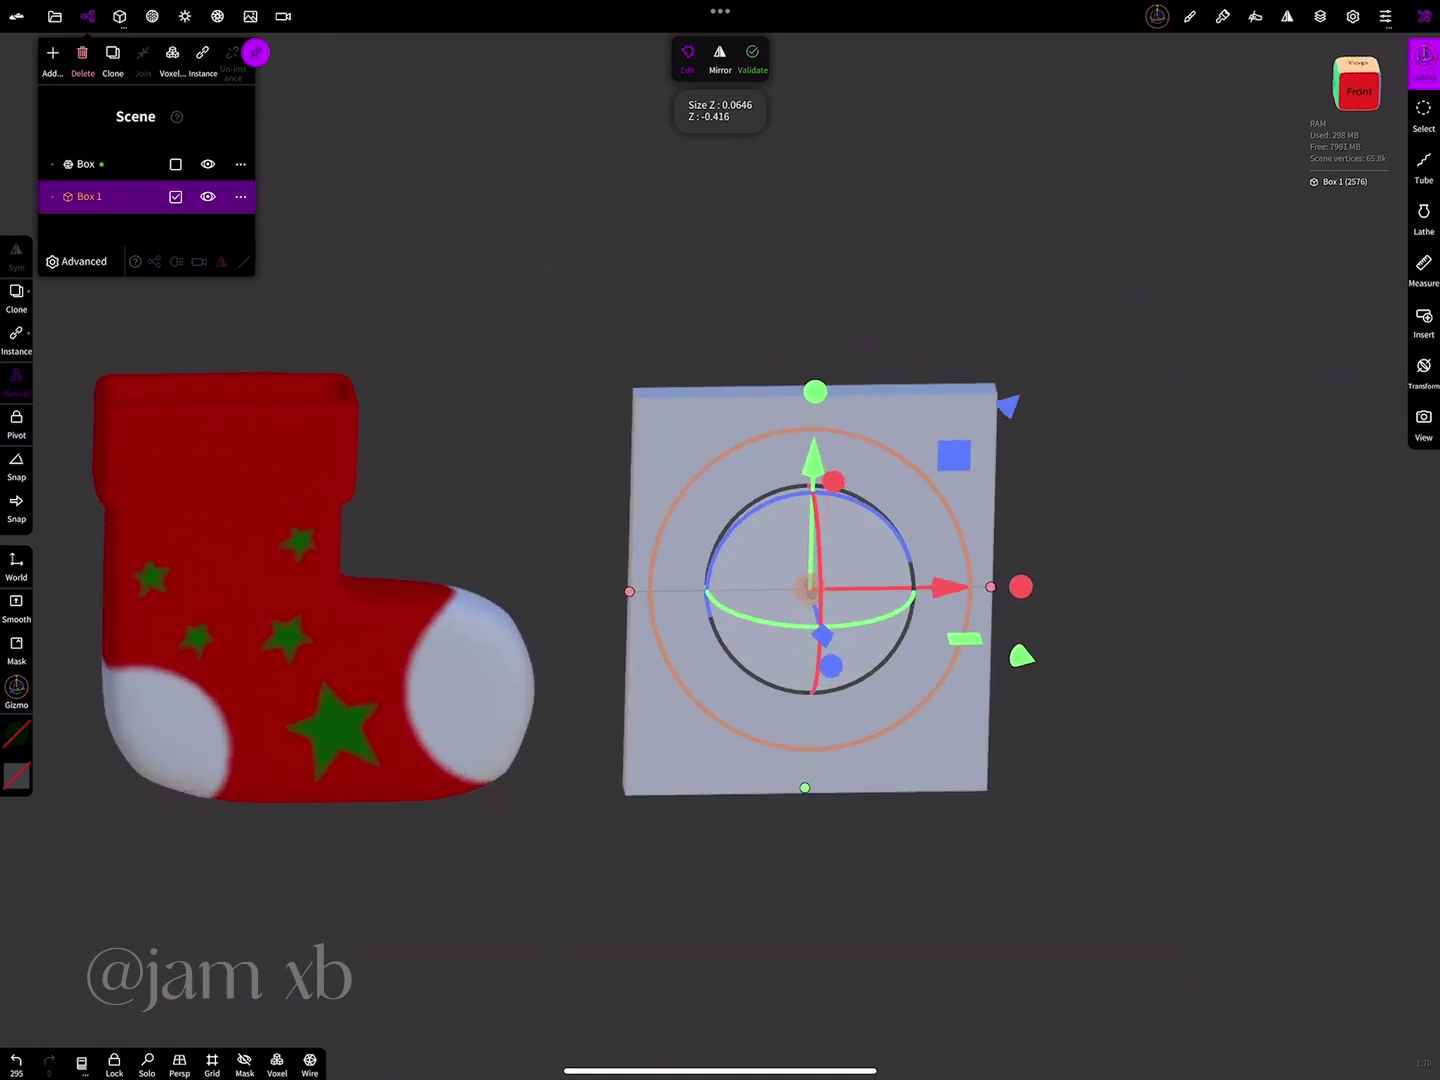
pyautogui.moveTo(991, 587); pyautogui.dragTo(920, 589)
# - Validate the slab, voxel remesh it at 158 and subdivide it to 192k vertices
pyautogui.click(752, 57)
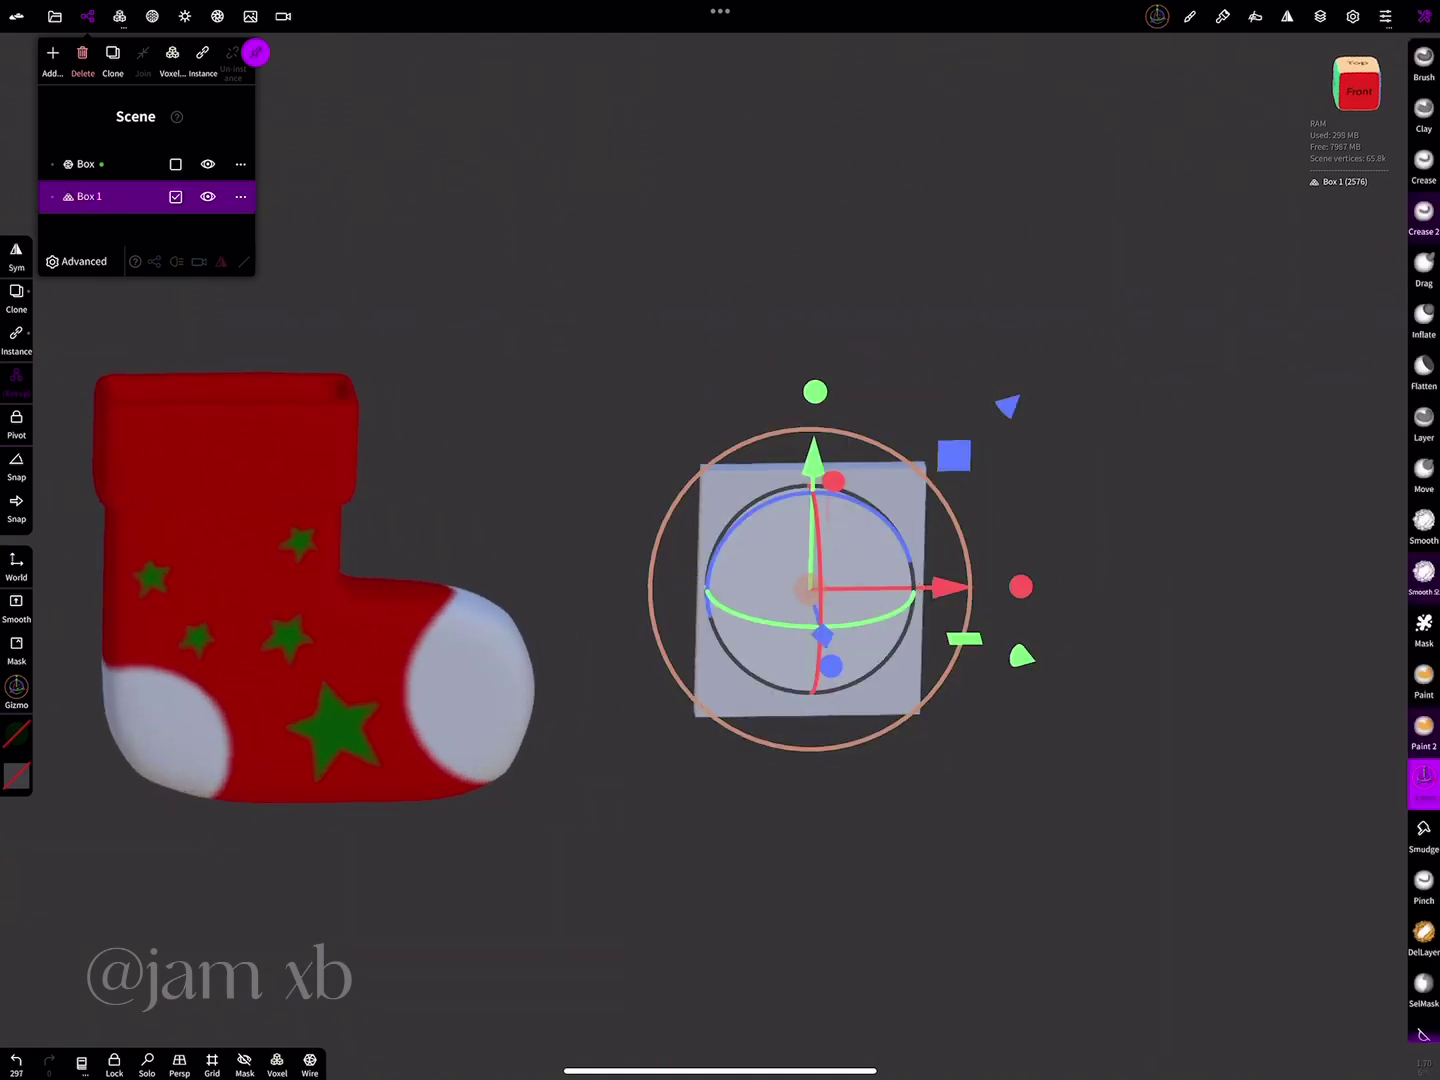
pyautogui.click(172, 57)
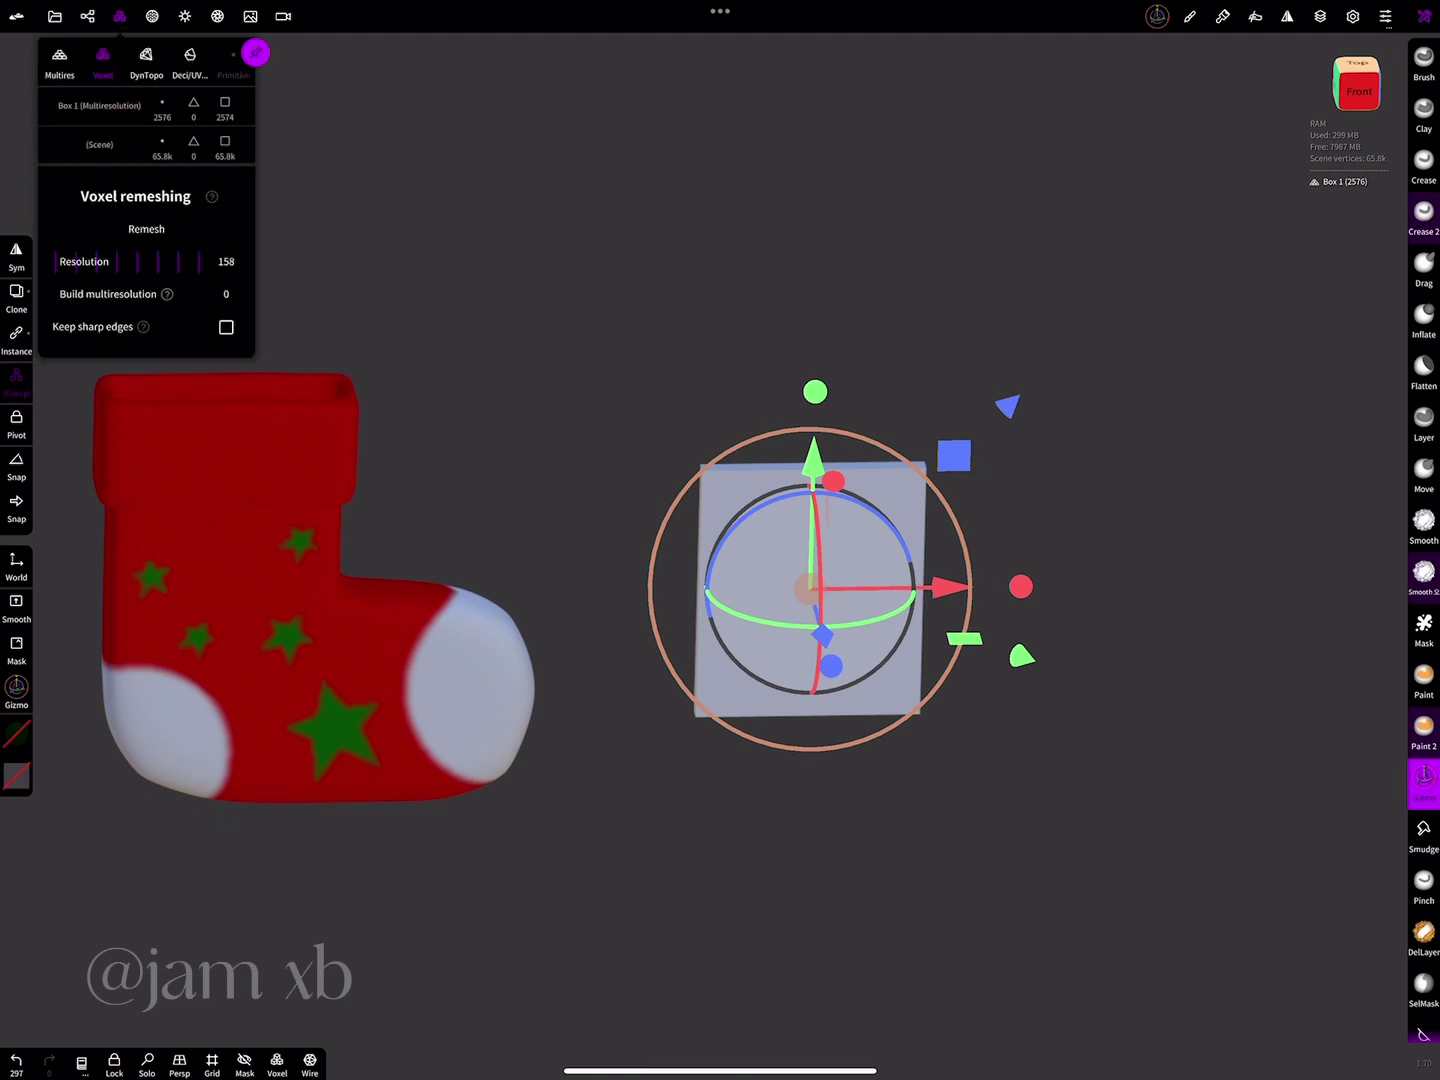
pyautogui.click(146, 229)
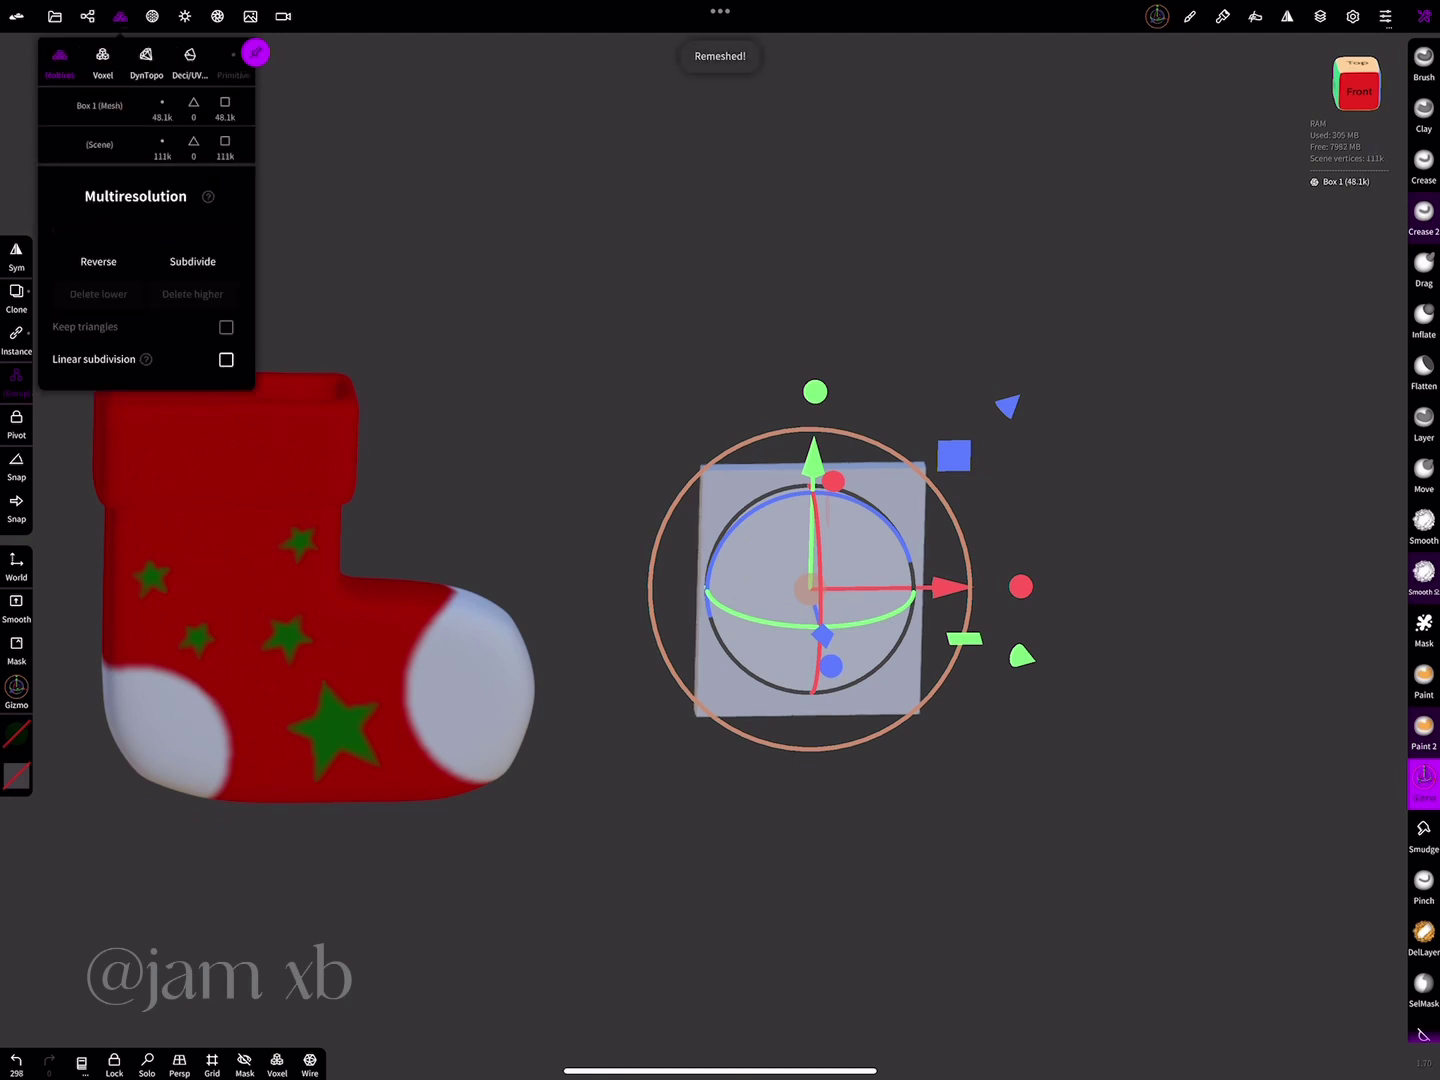
pyautogui.click(192, 261)
pyautogui.moveTo(1101, 500); pyautogui.dragTo(1060, 540)
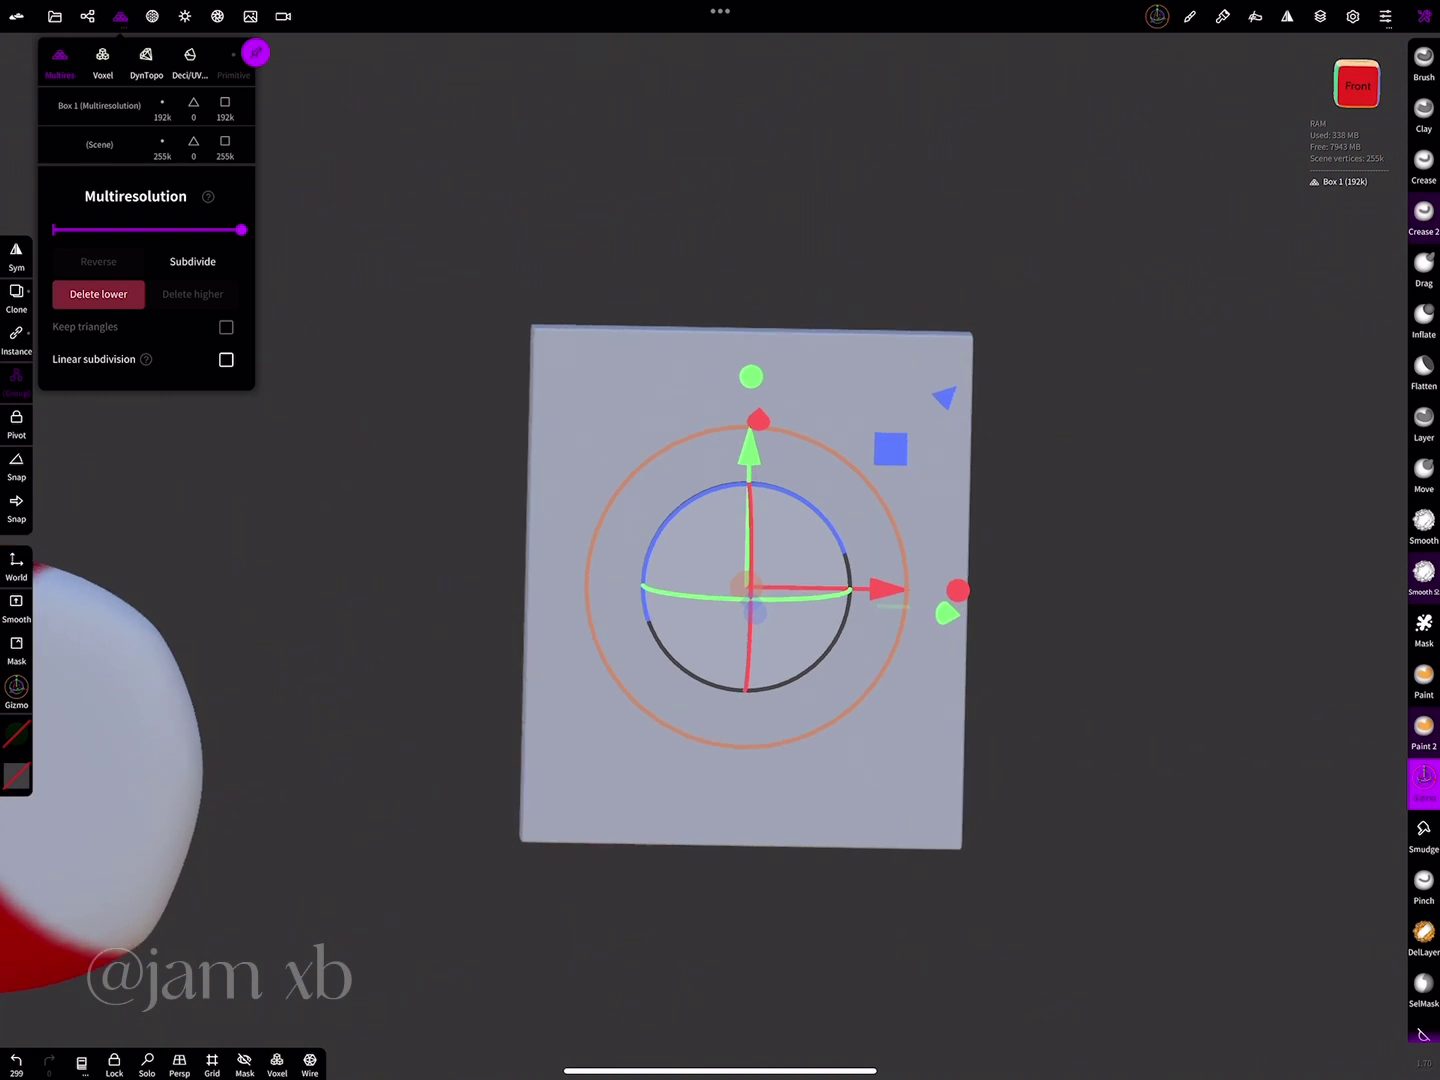
pyautogui.click(1423, 520)
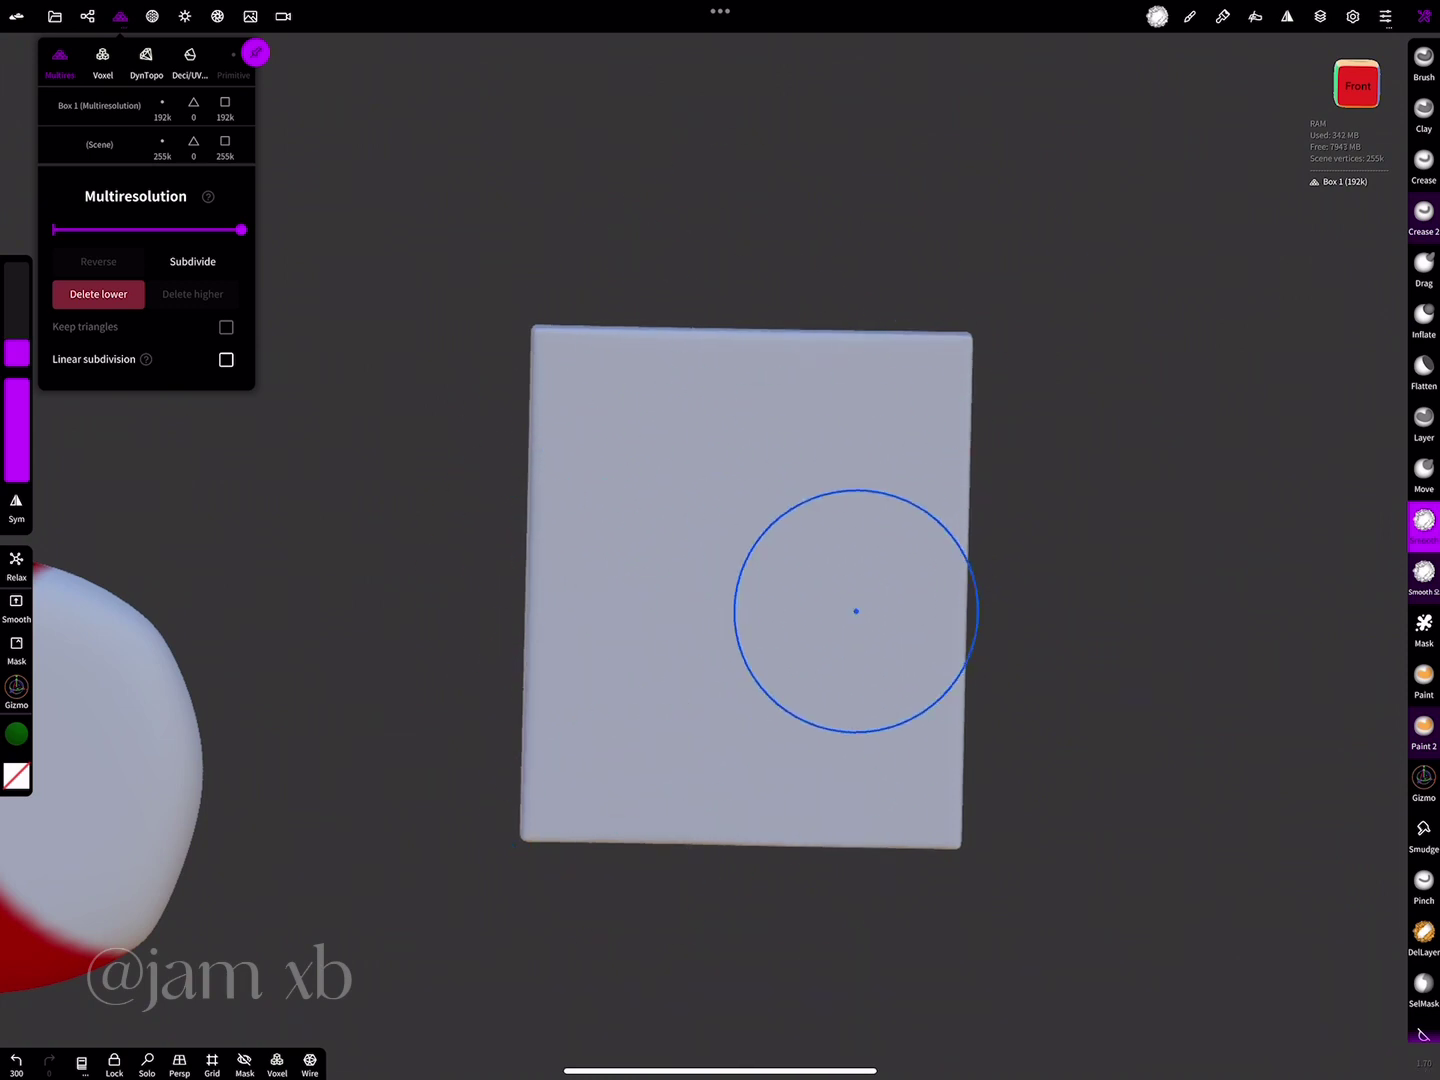
# - Mask a zigzag holly-leaf shape onto the plate with a smaller Mask brush
pyautogui.click(1423, 625)
pyautogui.moveTo(16, 352); pyautogui.dragTo(15, 366)
pyautogui.scroll(2, 857, 611)
pyautogui.scroll(5, 823, 522)
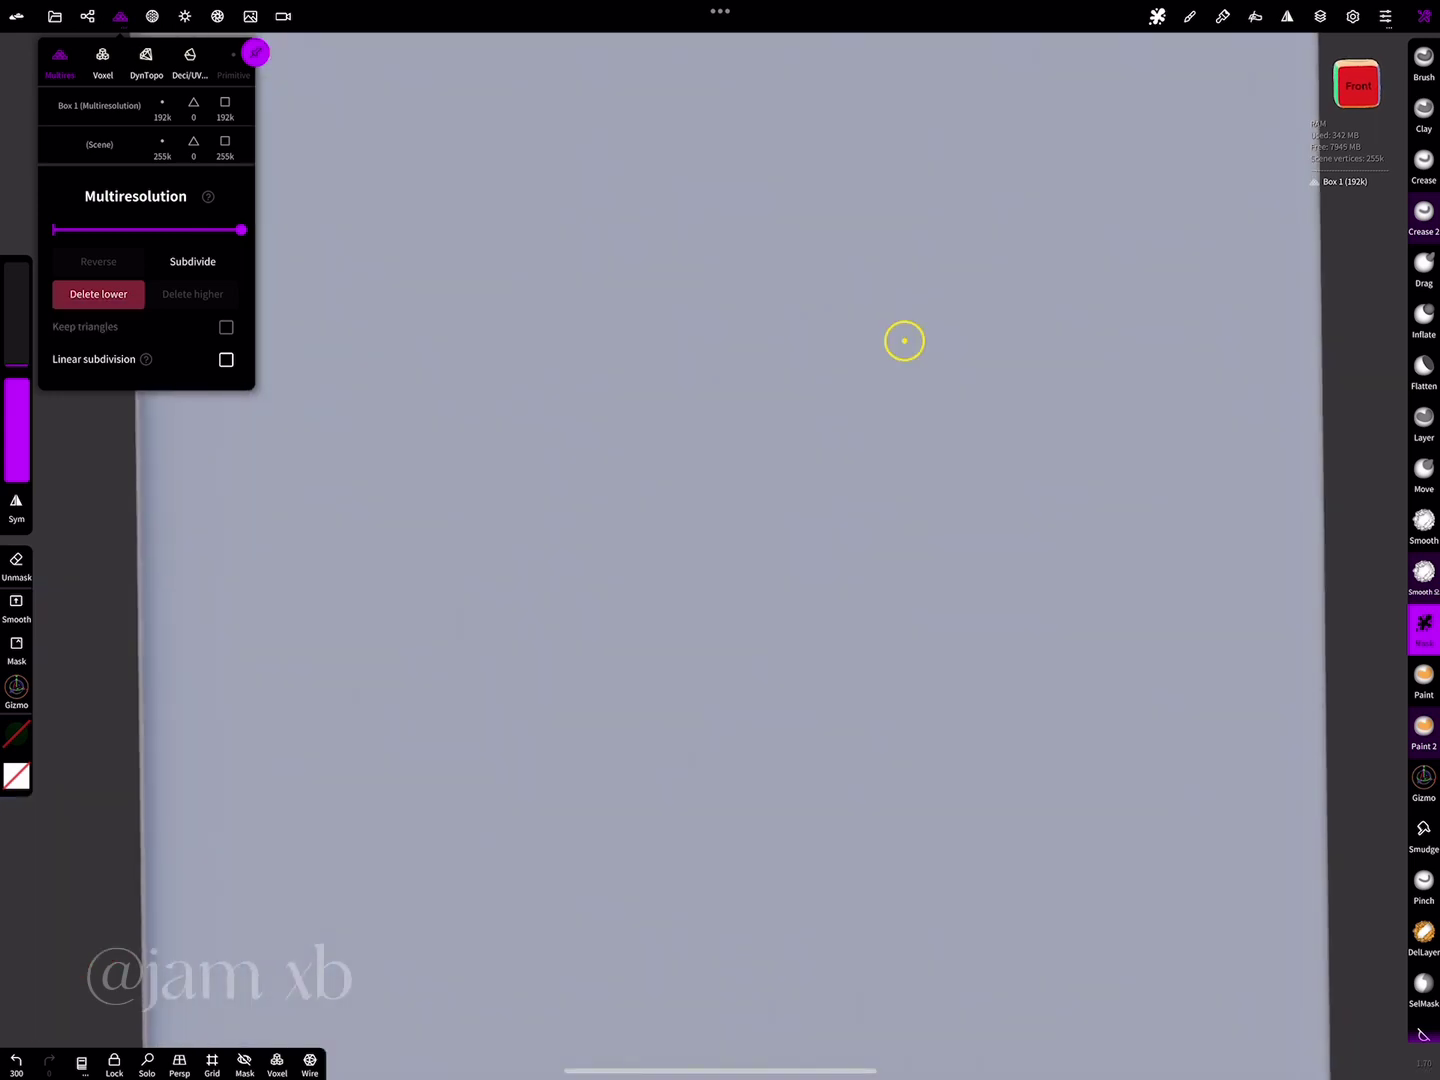
pyautogui.moveTo(706, 757)
pyautogui.mouseDown()
pyautogui.moveTo(643, 670)
pyautogui.moveTo(694, 630)
pyautogui.moveTo(694, 415)
pyautogui.moveTo(851, 266)
pyautogui.moveTo(852, 520)
pyautogui.moveTo(887, 630)
pyautogui.moveTo(860, 701)
pyautogui.moveTo(678, 716)
pyautogui.mouseUp()
pyautogui.moveTo(662, 640)
pyautogui.mouseDown()
pyautogui.moveTo(633, 591)
pyautogui.moveTo(723, 714)
pyautogui.moveTo(791, 726)
pyautogui.moveTo(748, 723)
pyautogui.moveTo(705, 656)
pyautogui.moveTo(823, 345)
pyautogui.moveTo(800, 479)
pyautogui.moveTo(826, 570)
pyautogui.moveTo(863, 556)
pyautogui.moveTo(772, 694)
pyautogui.mouseUp()
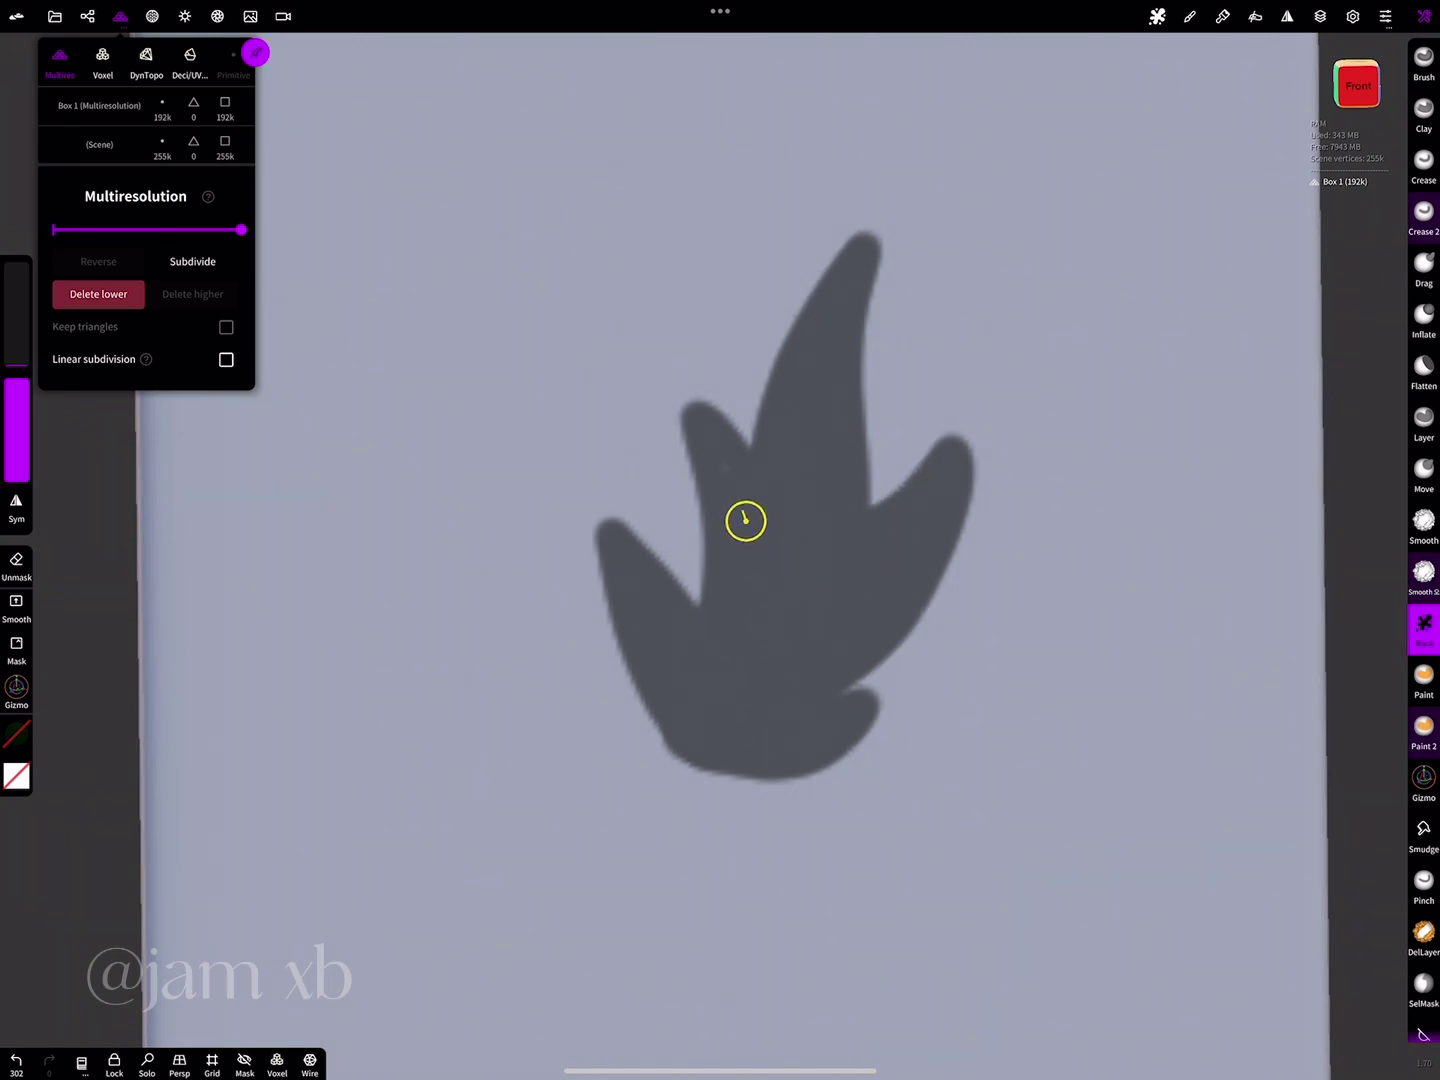
# - Undo and redraw the leaf mask, filling in between its pointed lobes
pyautogui.scroll(-5, 742, 511)
pyautogui.moveTo(964, 391); pyautogui.dragTo(1038, 462)
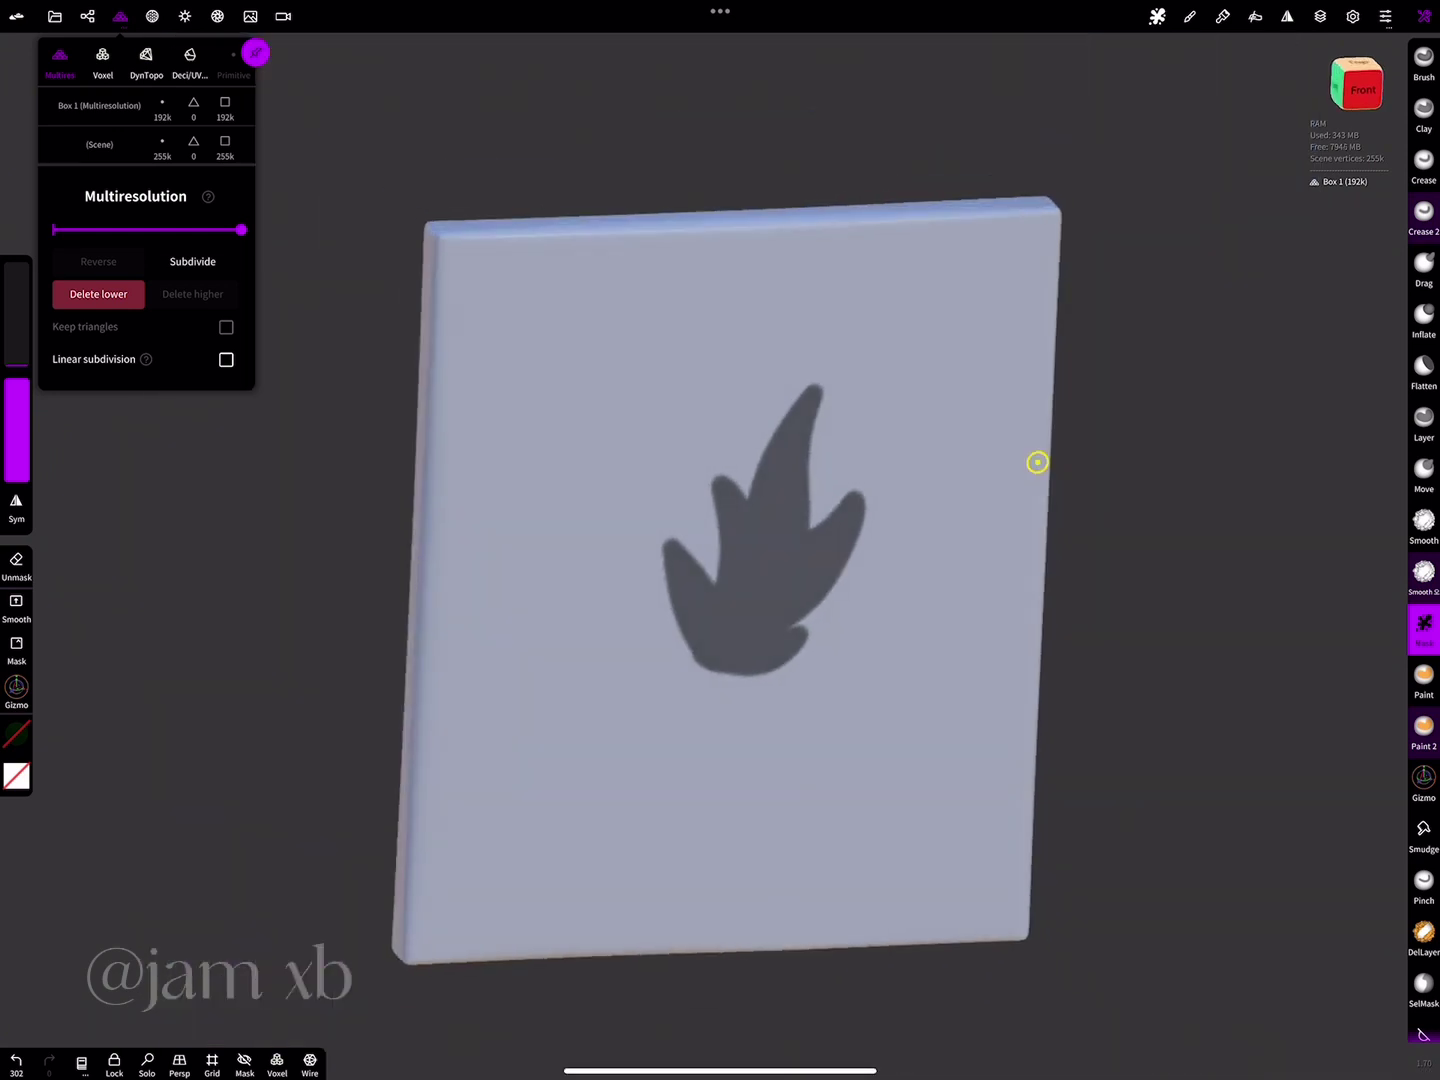
pyautogui.hotkey('ctrl', 'z')
pyautogui.hotkey('ctrl', 'z')
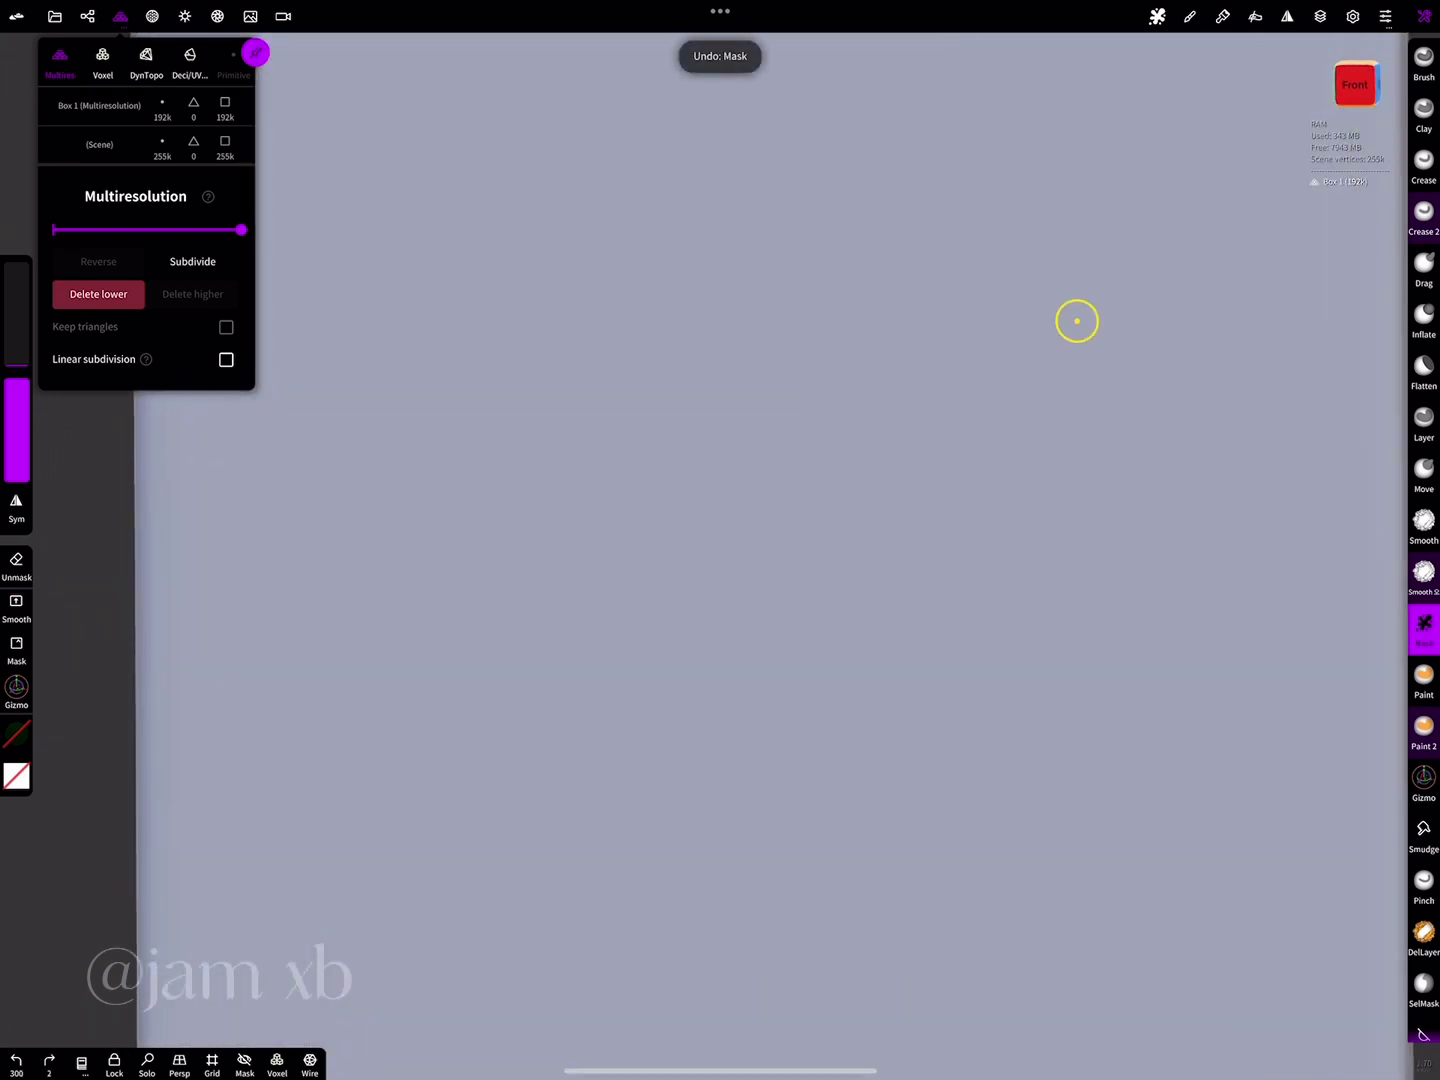
pyautogui.moveTo(751, 776)
pyautogui.mouseDown()
pyautogui.moveTo(653, 543)
pyautogui.moveTo(730, 601)
pyautogui.moveTo(742, 415)
pyautogui.moveTo(816, 500)
pyautogui.moveTo(871, 373)
pyautogui.moveTo(929, 415)
pyautogui.moveTo(810, 689)
pyautogui.moveTo(878, 711)
pyautogui.moveTo(750, 771)
pyautogui.moveTo(855, 714)
pyautogui.moveTo(788, 723)
pyautogui.moveTo(703, 633)
pyautogui.mouseUp()
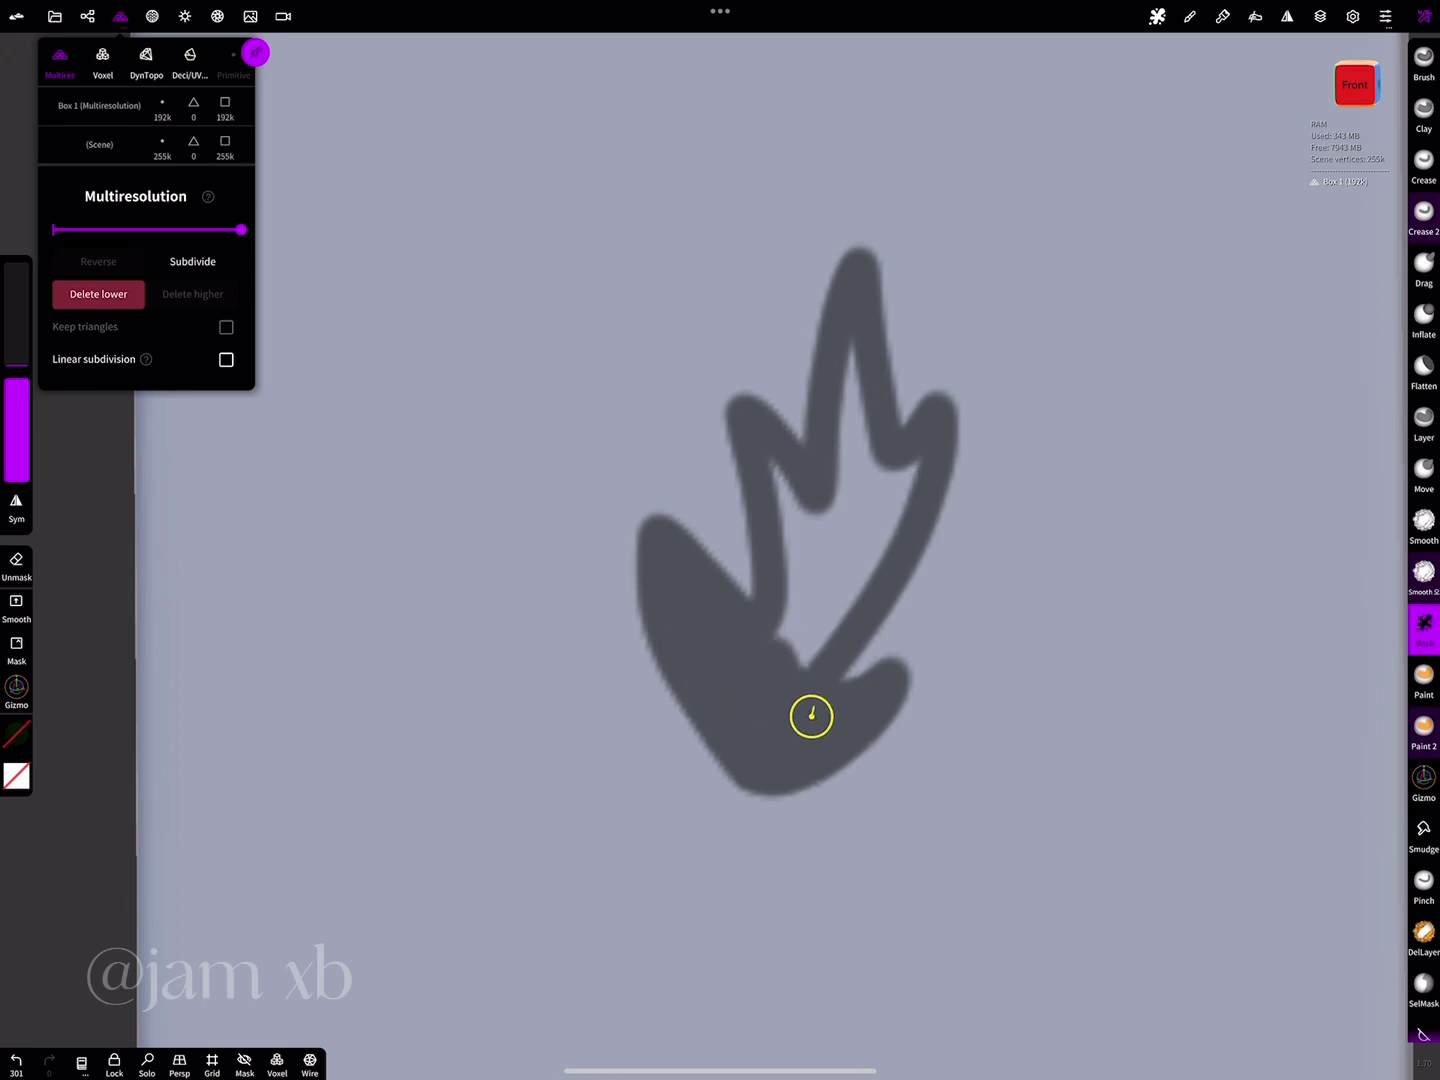
pyautogui.moveTo(811, 715)
pyautogui.mouseDown()
pyautogui.moveTo(794, 691)
pyautogui.moveTo(784, 499)
pyautogui.moveTo(811, 546)
pyautogui.moveTo(850, 390)
pyautogui.moveTo(841, 562)
pyautogui.moveTo(897, 510)
pyautogui.mouseUp()
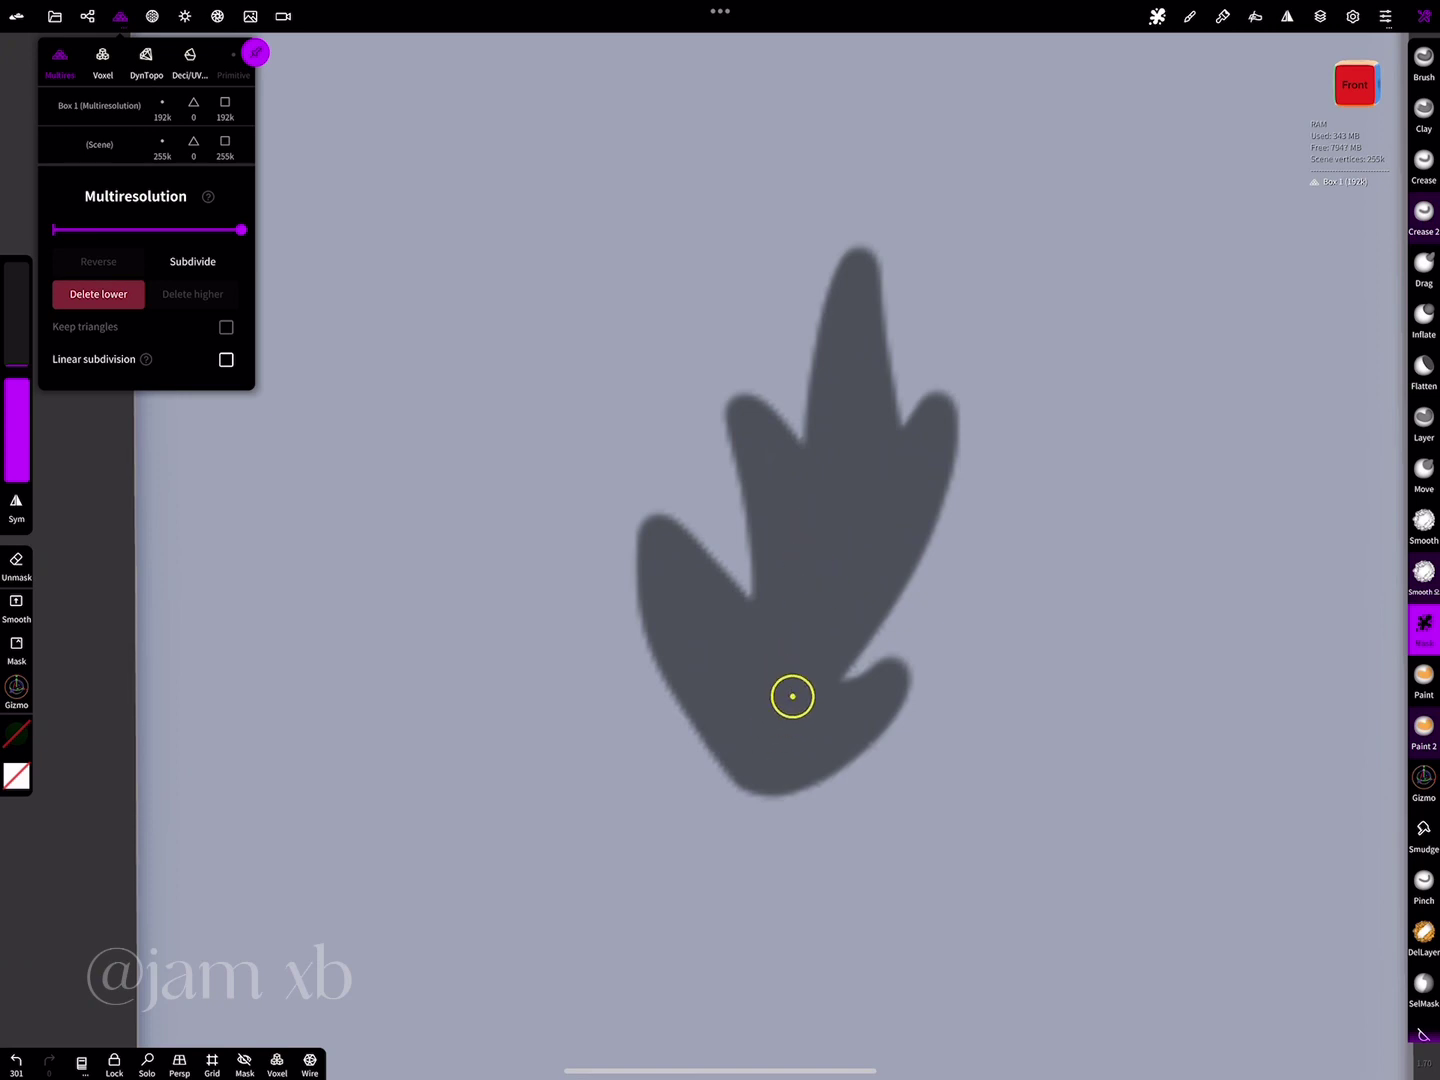
pyautogui.click(1157, 16)
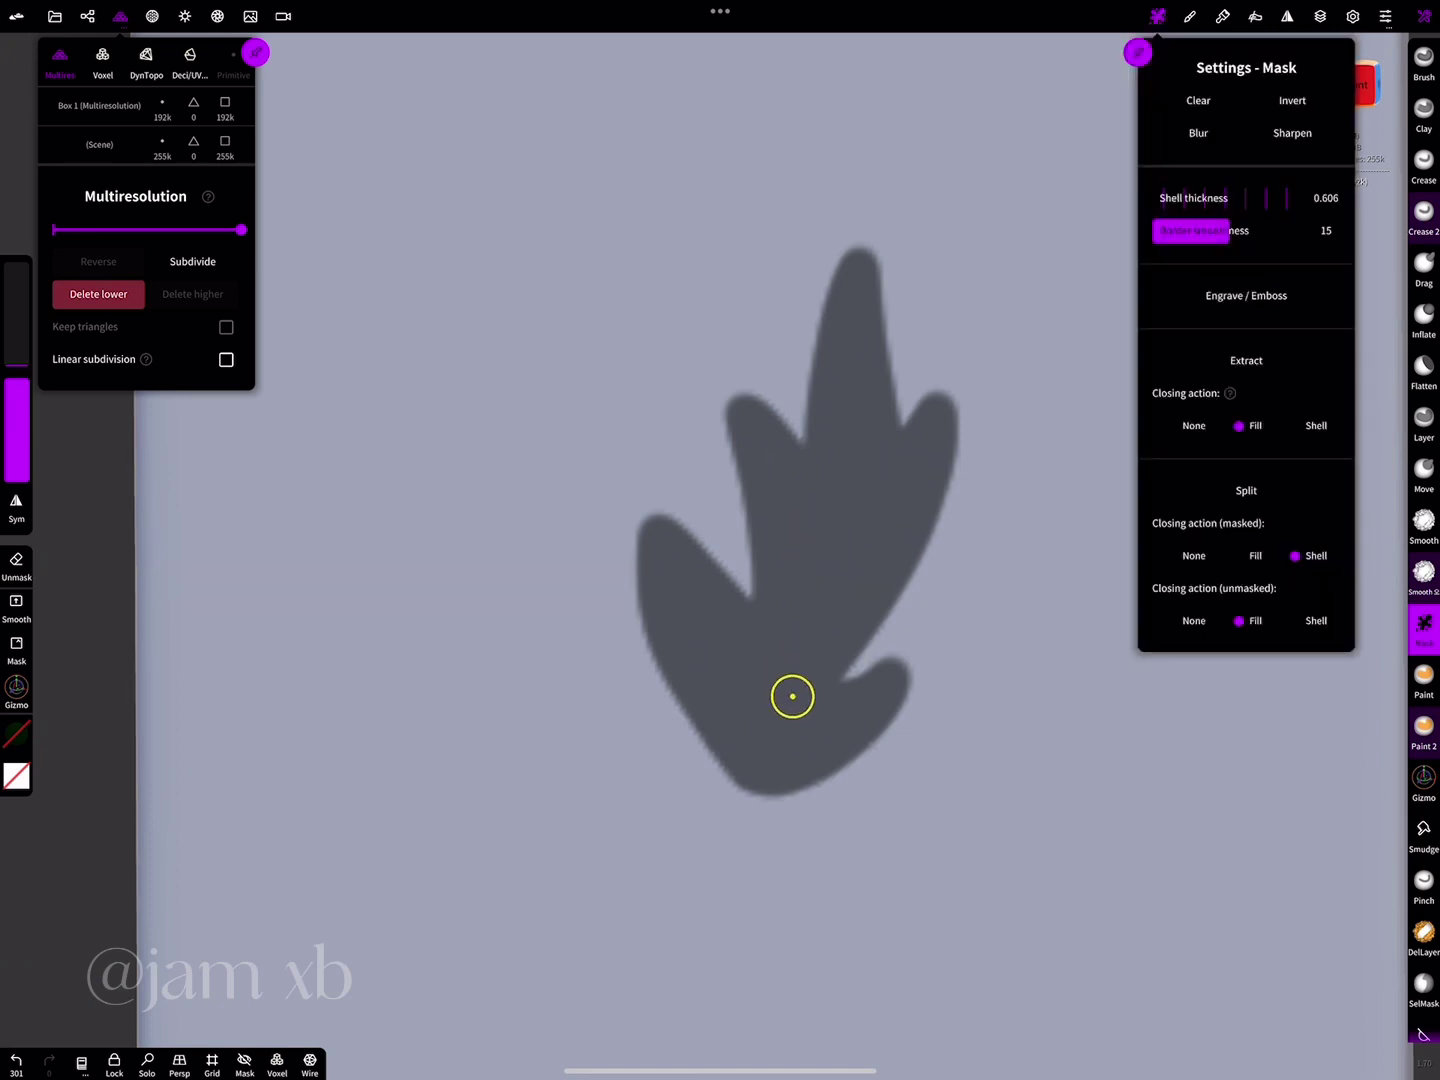
# - Split the masked leaf off as its own piece and select the leftover plate
pyautogui.moveTo(993, 474); pyautogui.dragTo(944, 406, button='middle')
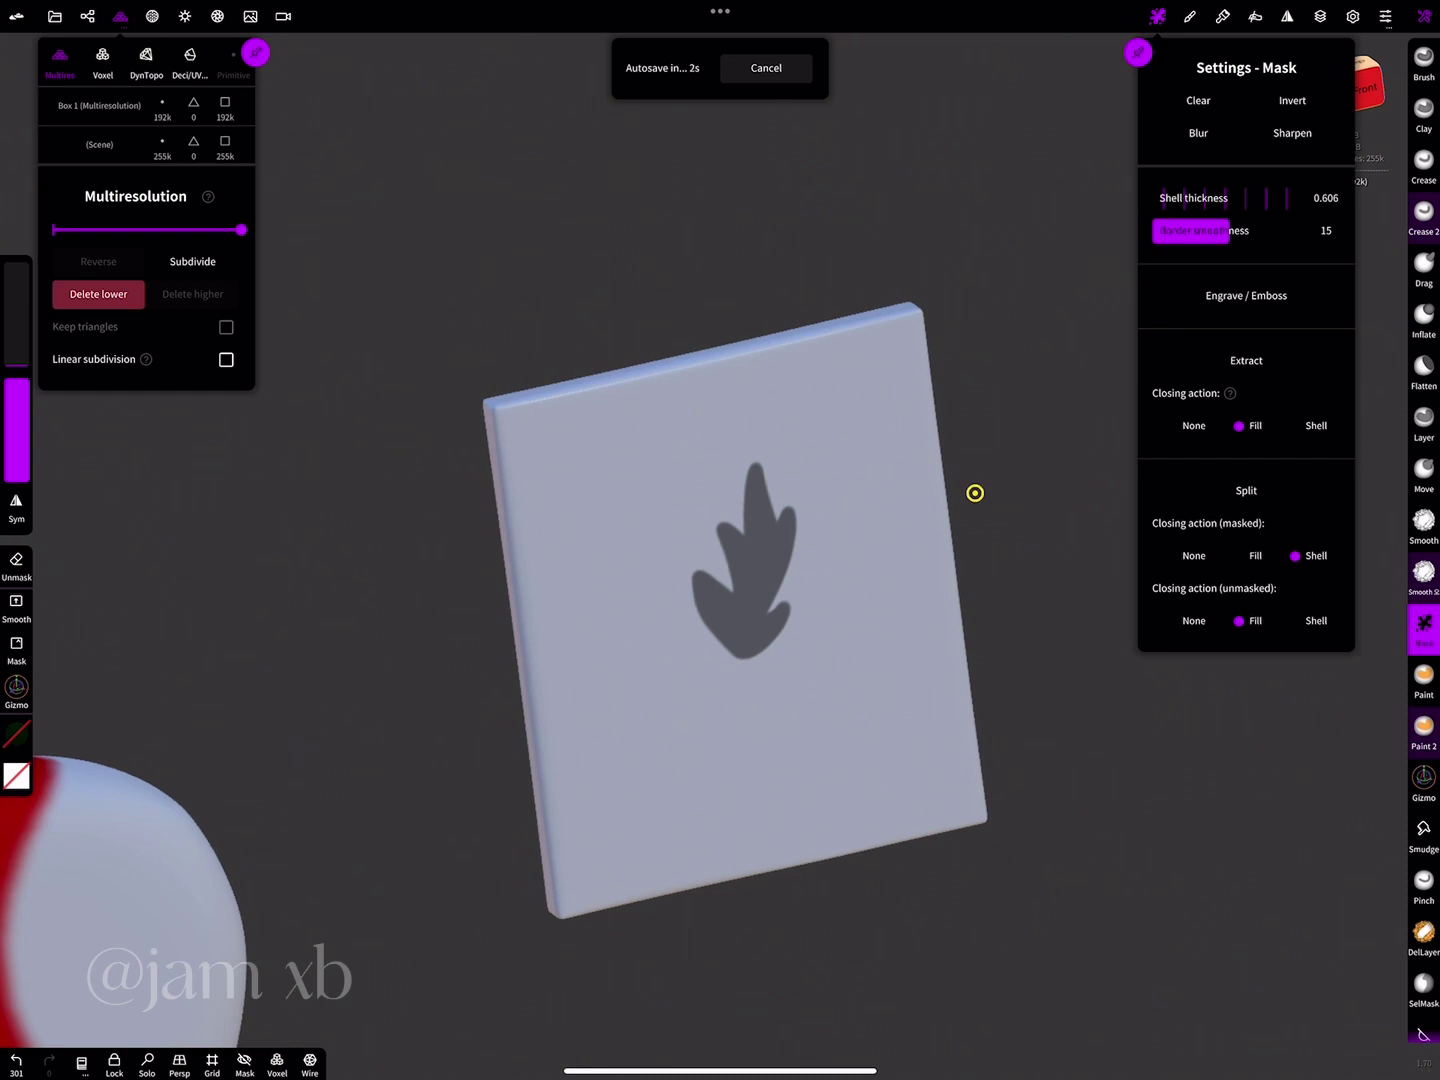
pyautogui.click(1246, 491)
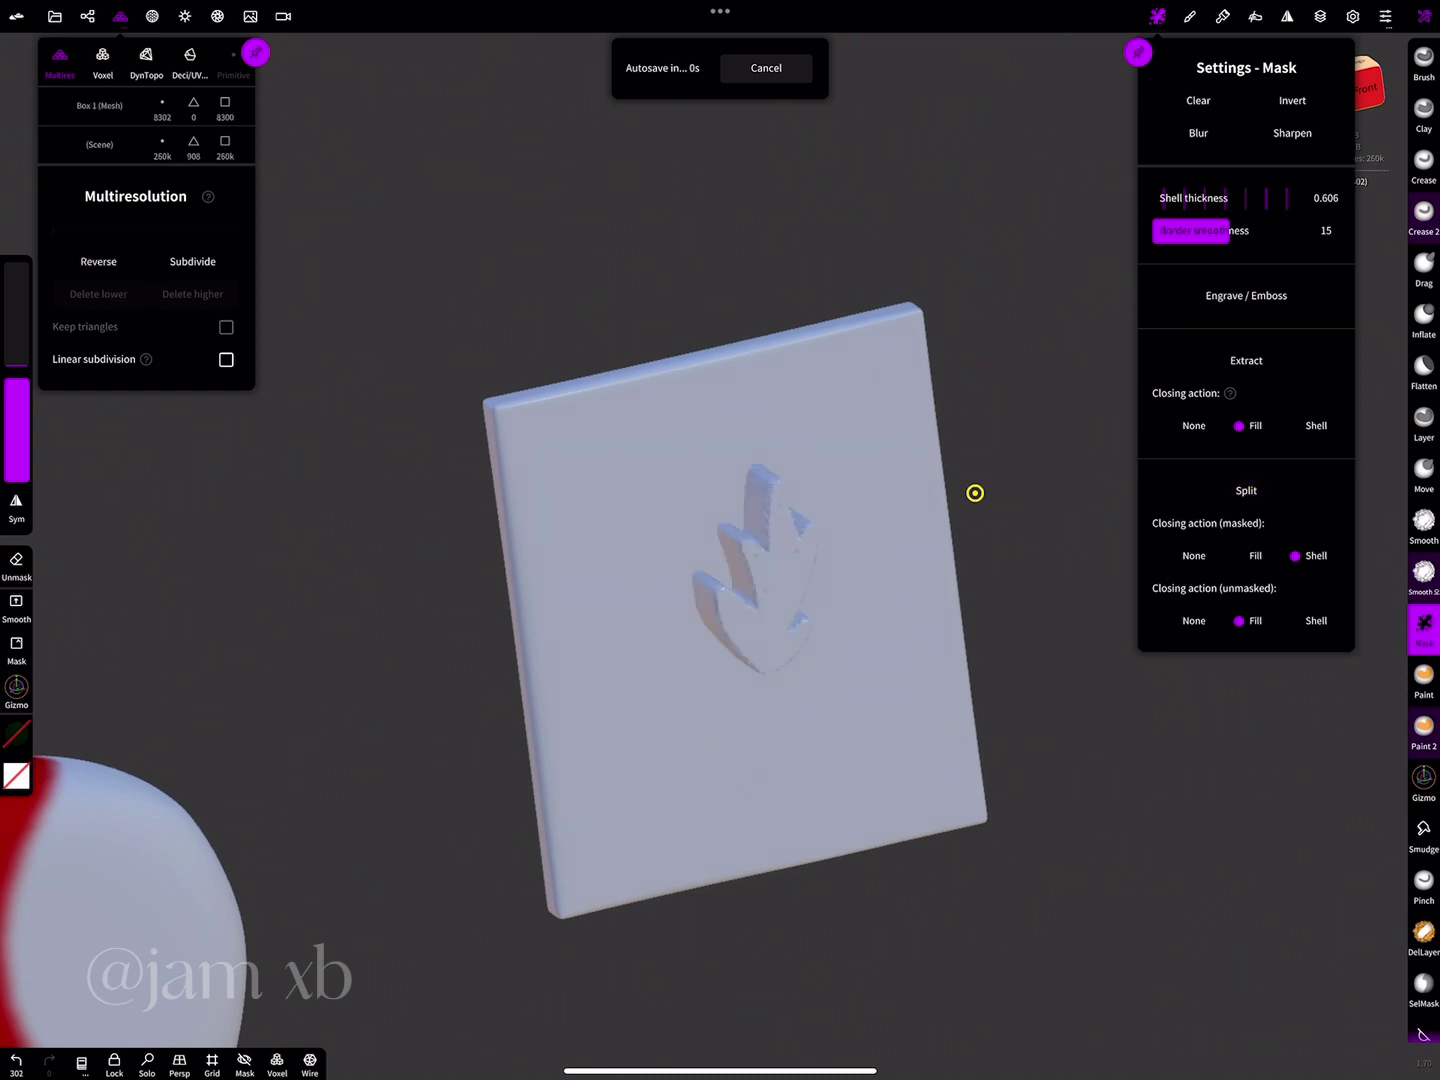
pyautogui.click(885, 378)
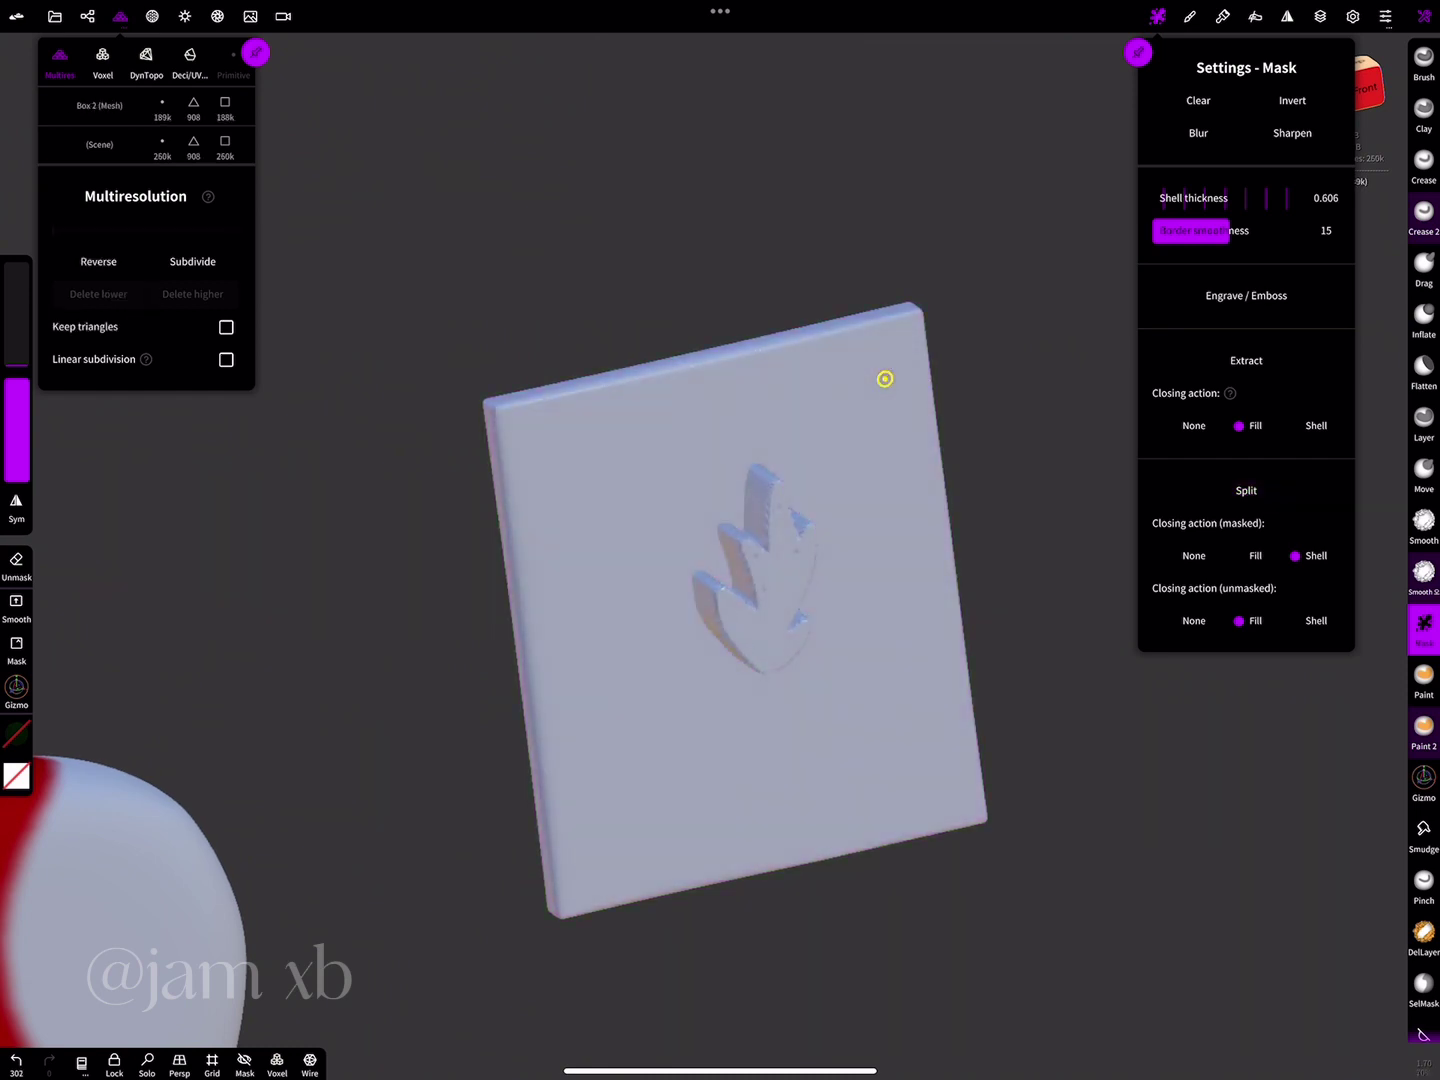
# - Delete the leftover plate Box 2
pyautogui.click(240, 230)
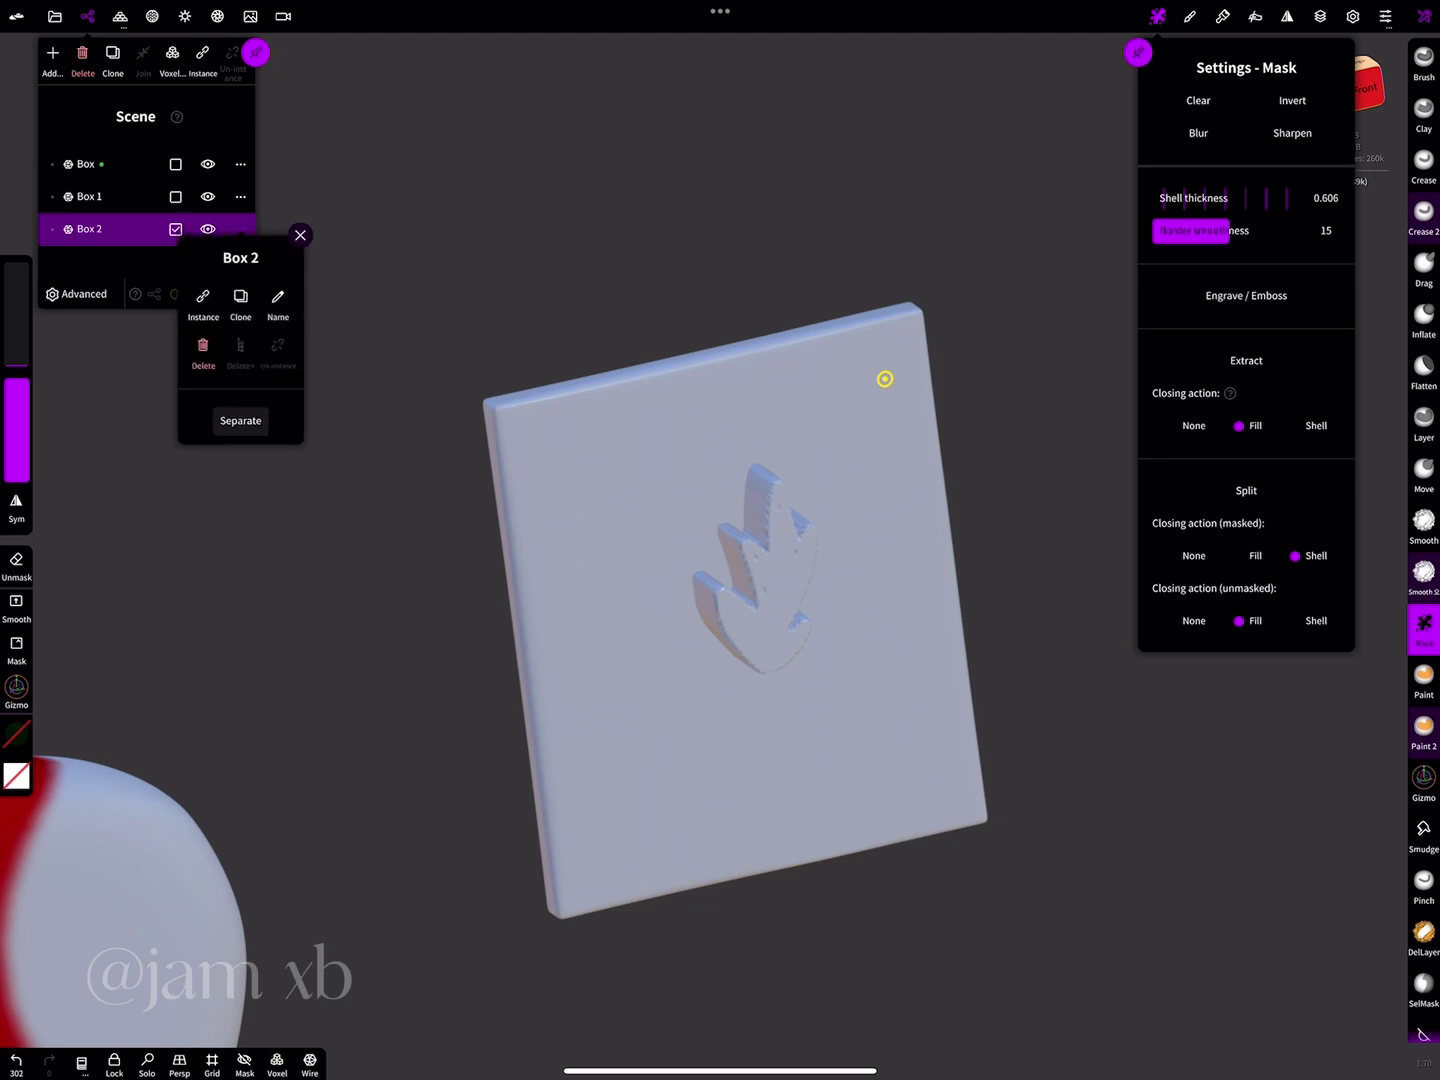
pyautogui.click(203, 346)
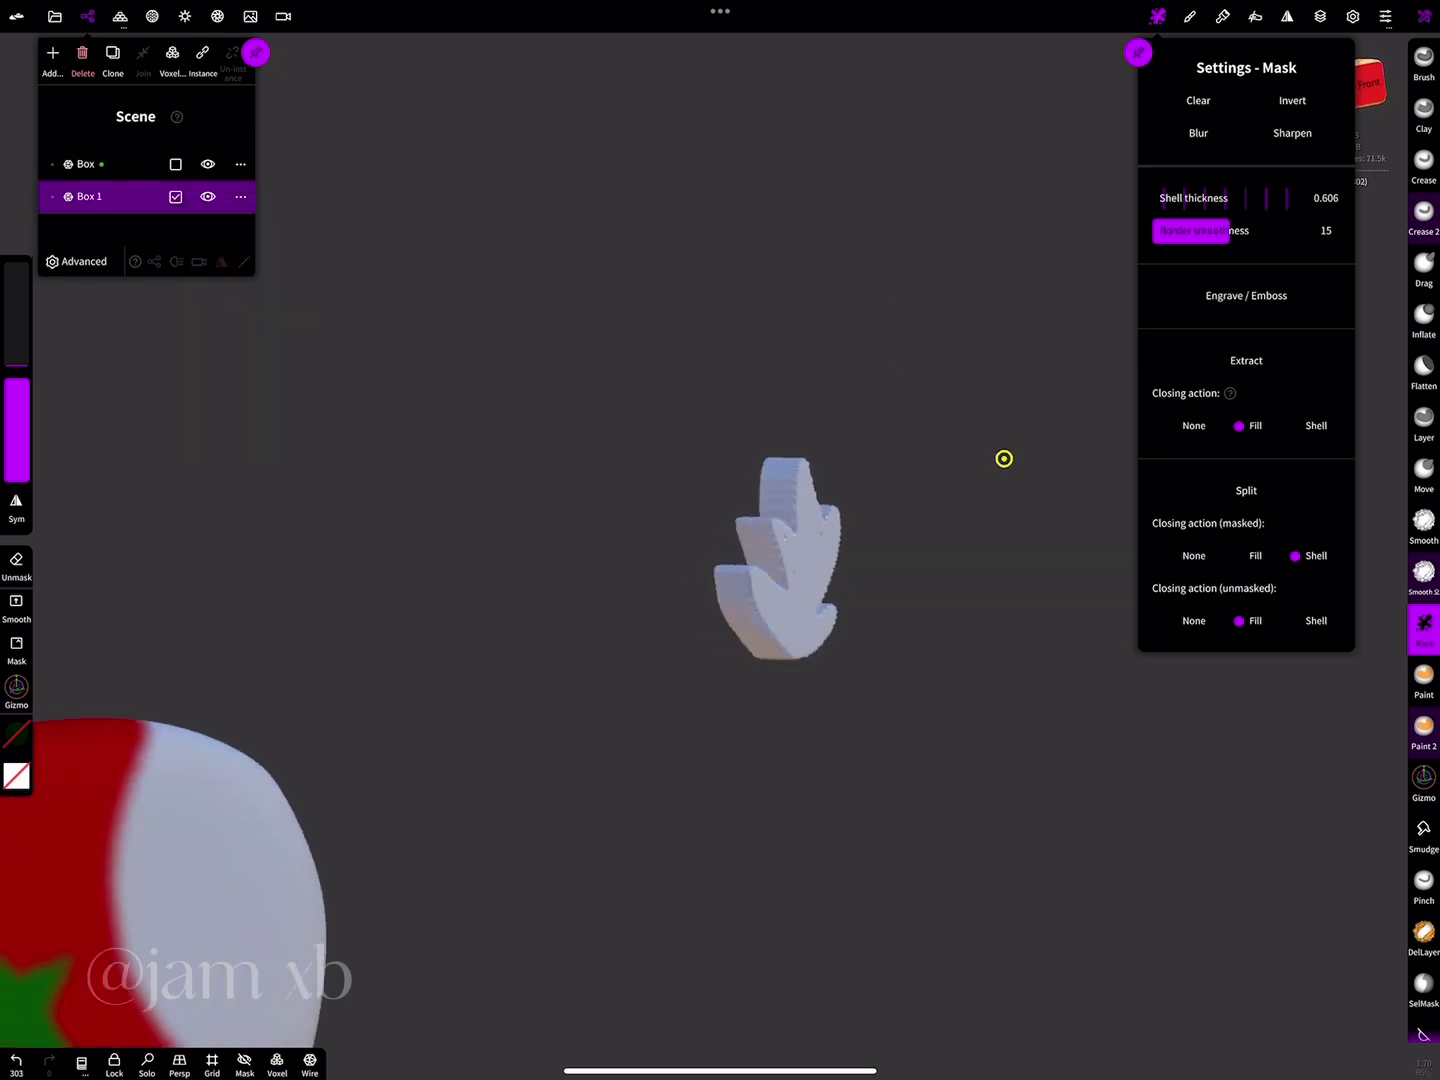
pyautogui.moveTo(1004, 457); pyautogui.dragTo(830, 560)
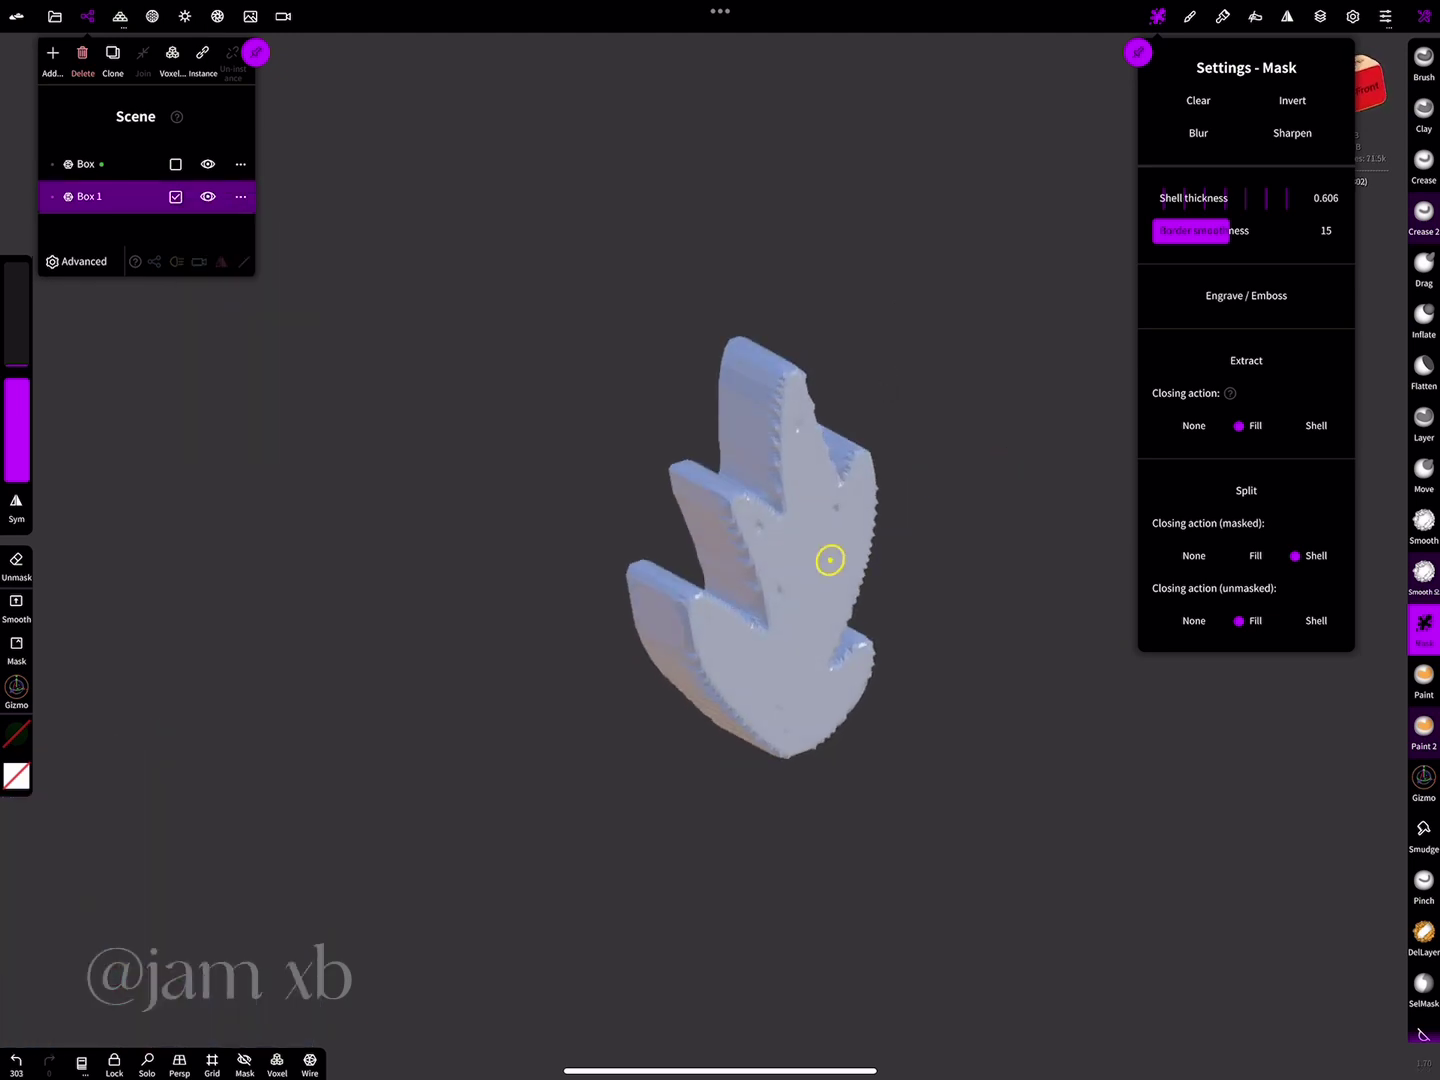
# - Subdivide the leaf, then voxel-remesh it at resolution 57.3 to 6129 vertices
pyautogui.click(119, 16)
pyautogui.click(192, 261)
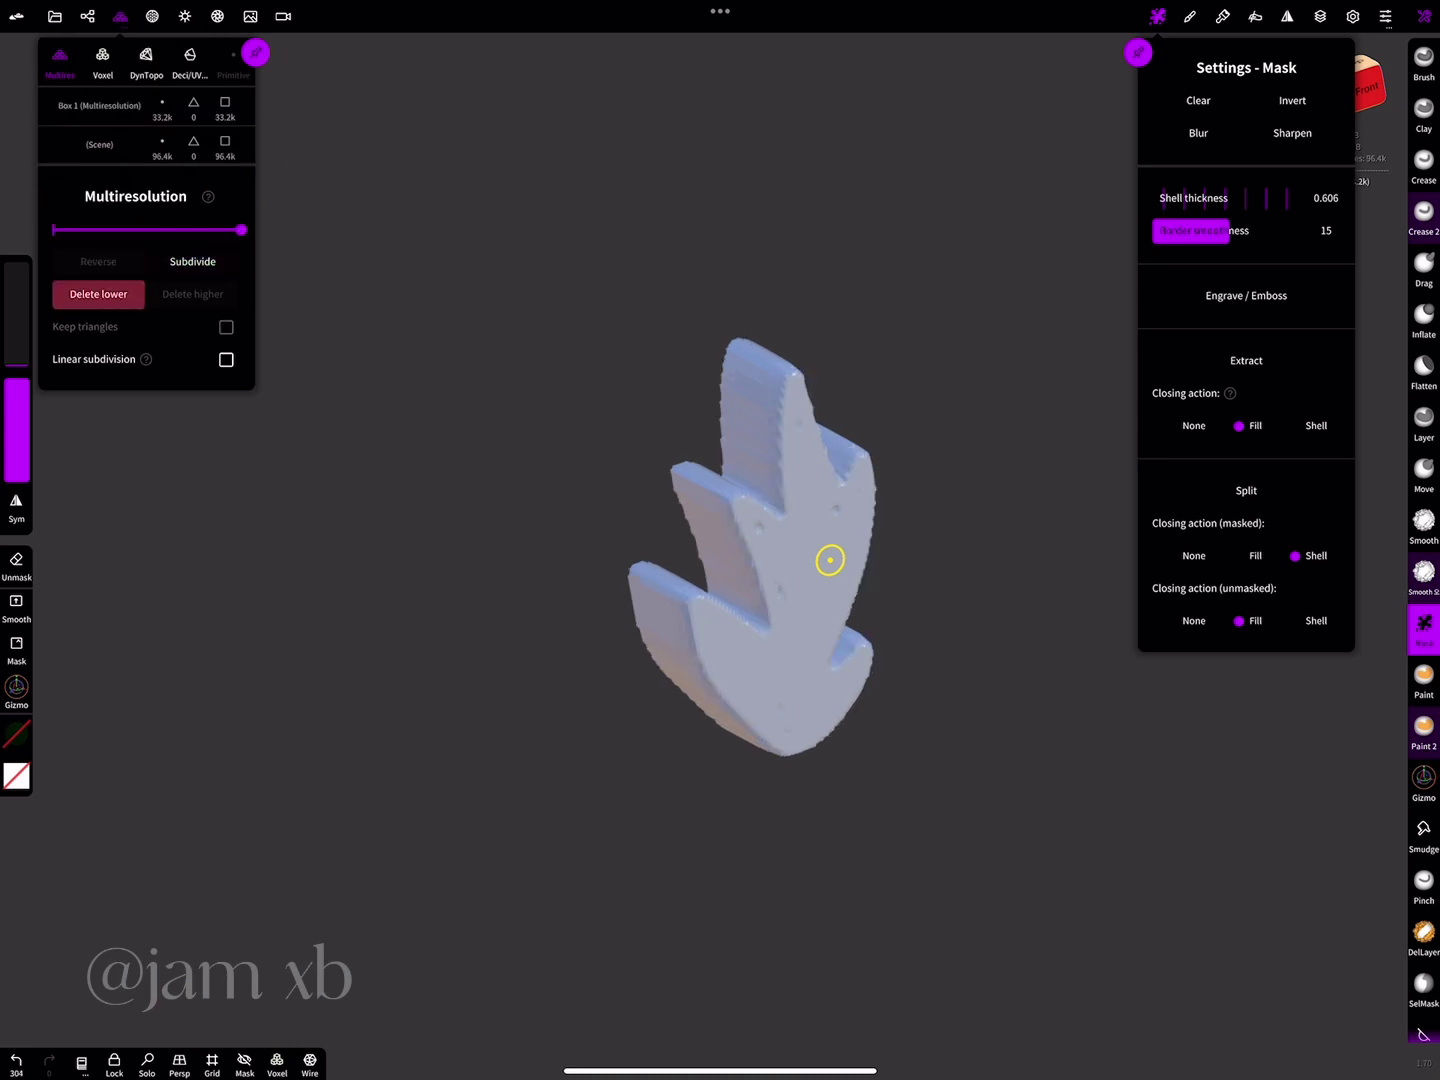
pyautogui.click(104, 59)
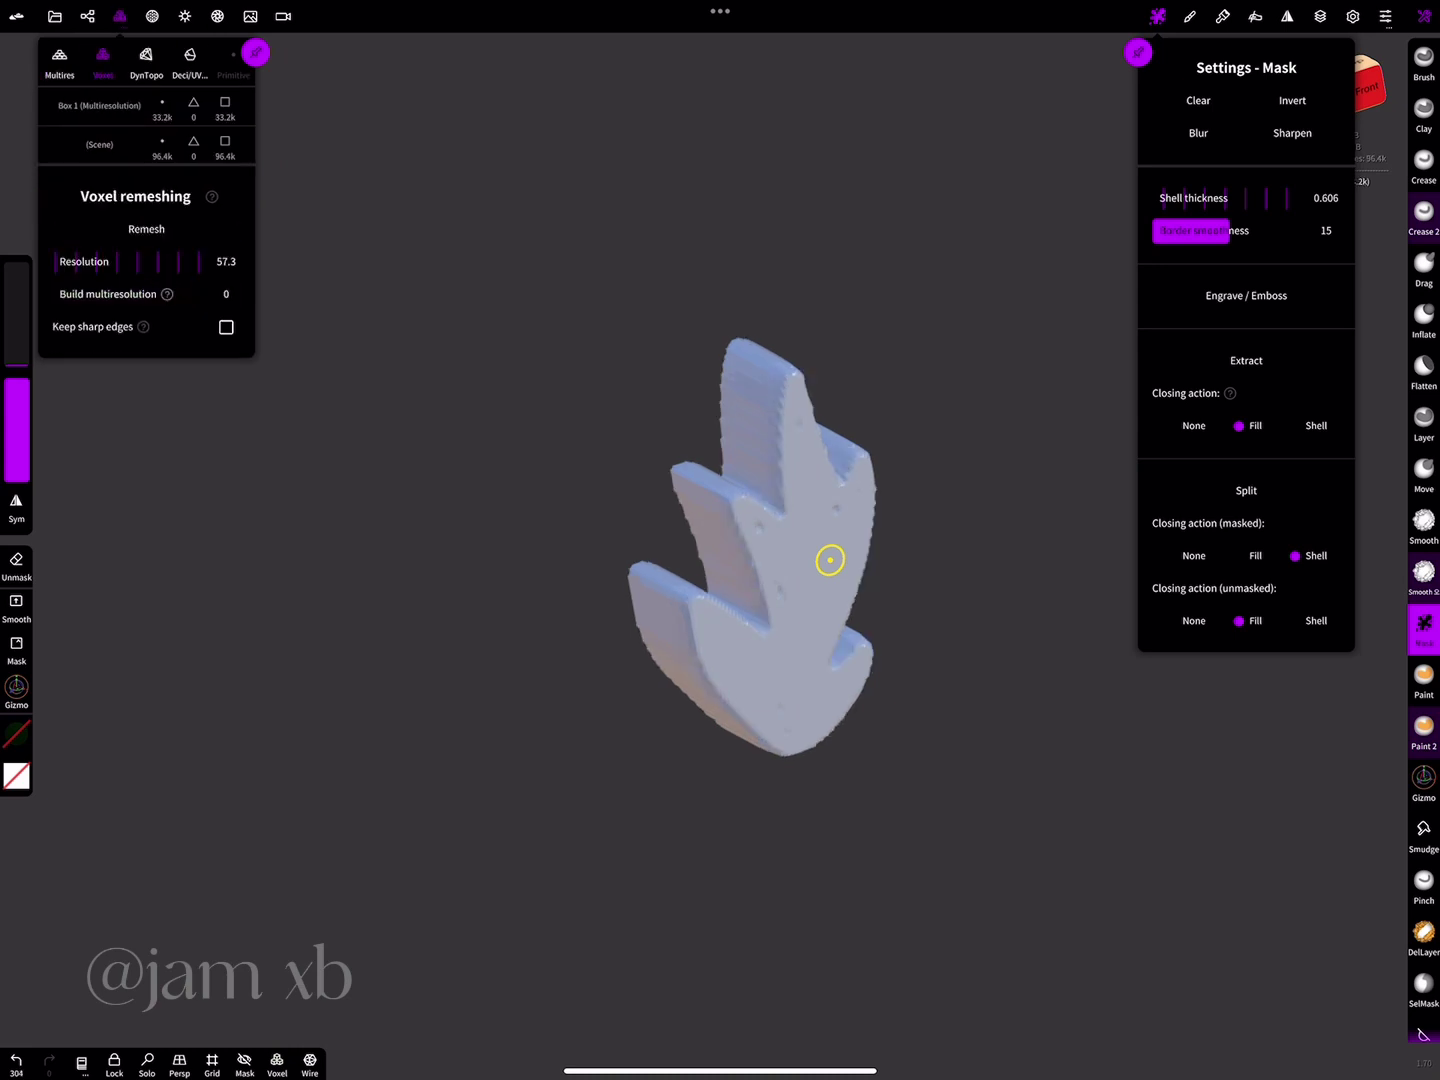
pyautogui.click(146, 229)
pyautogui.click(192, 298)
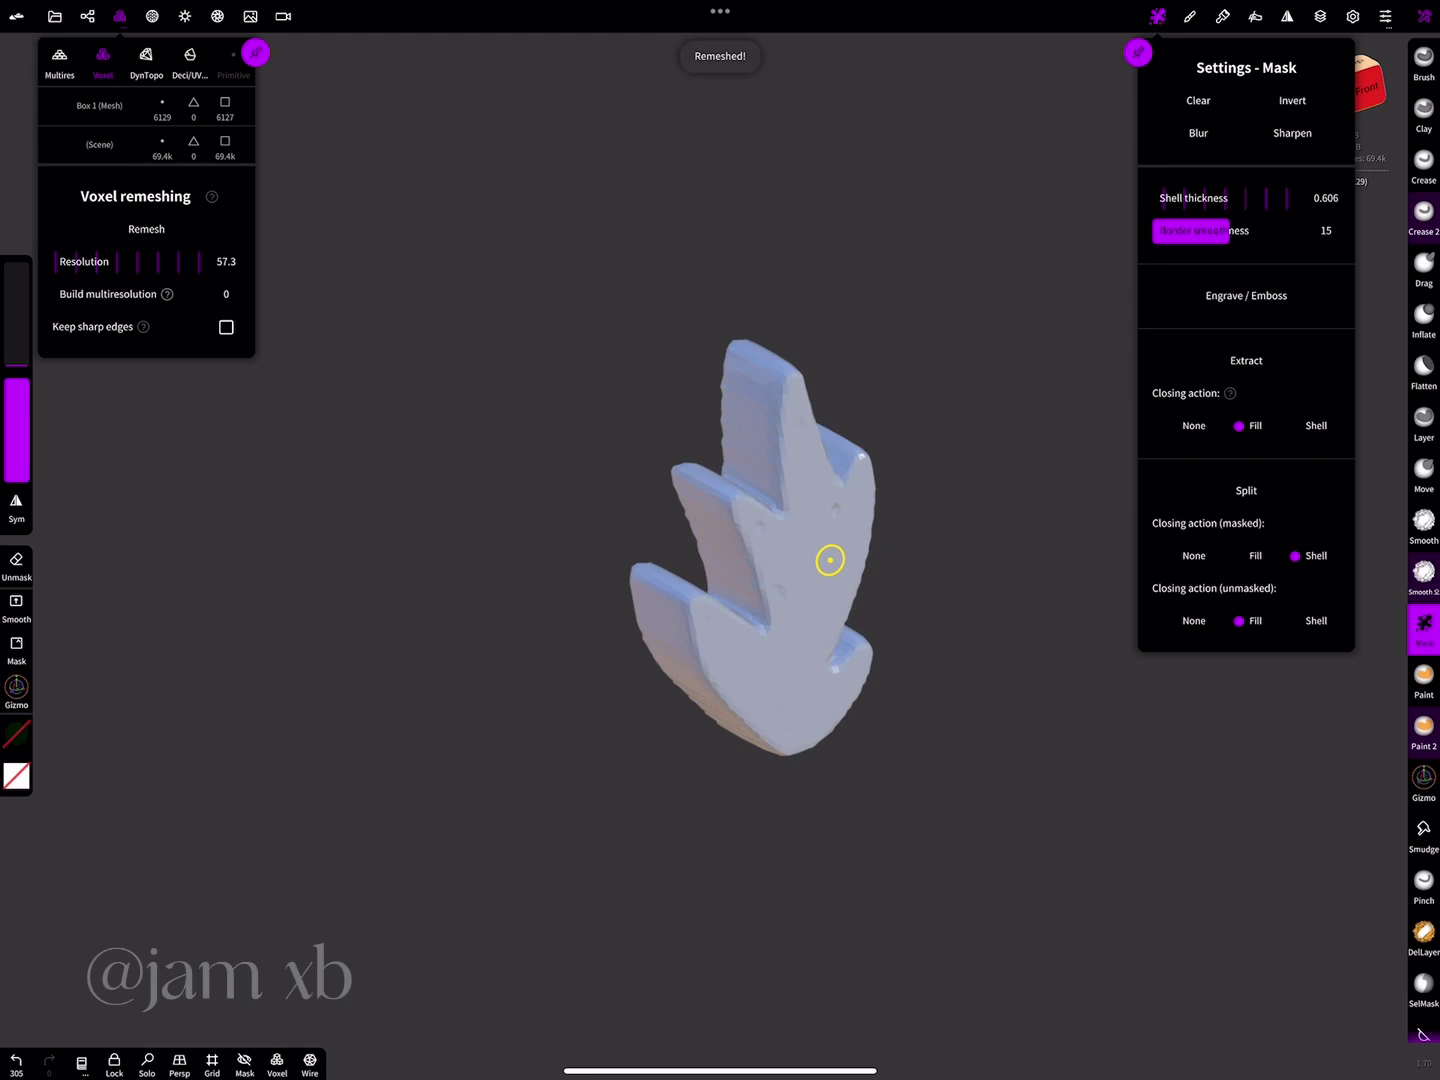
pyautogui.click(1424, 522)
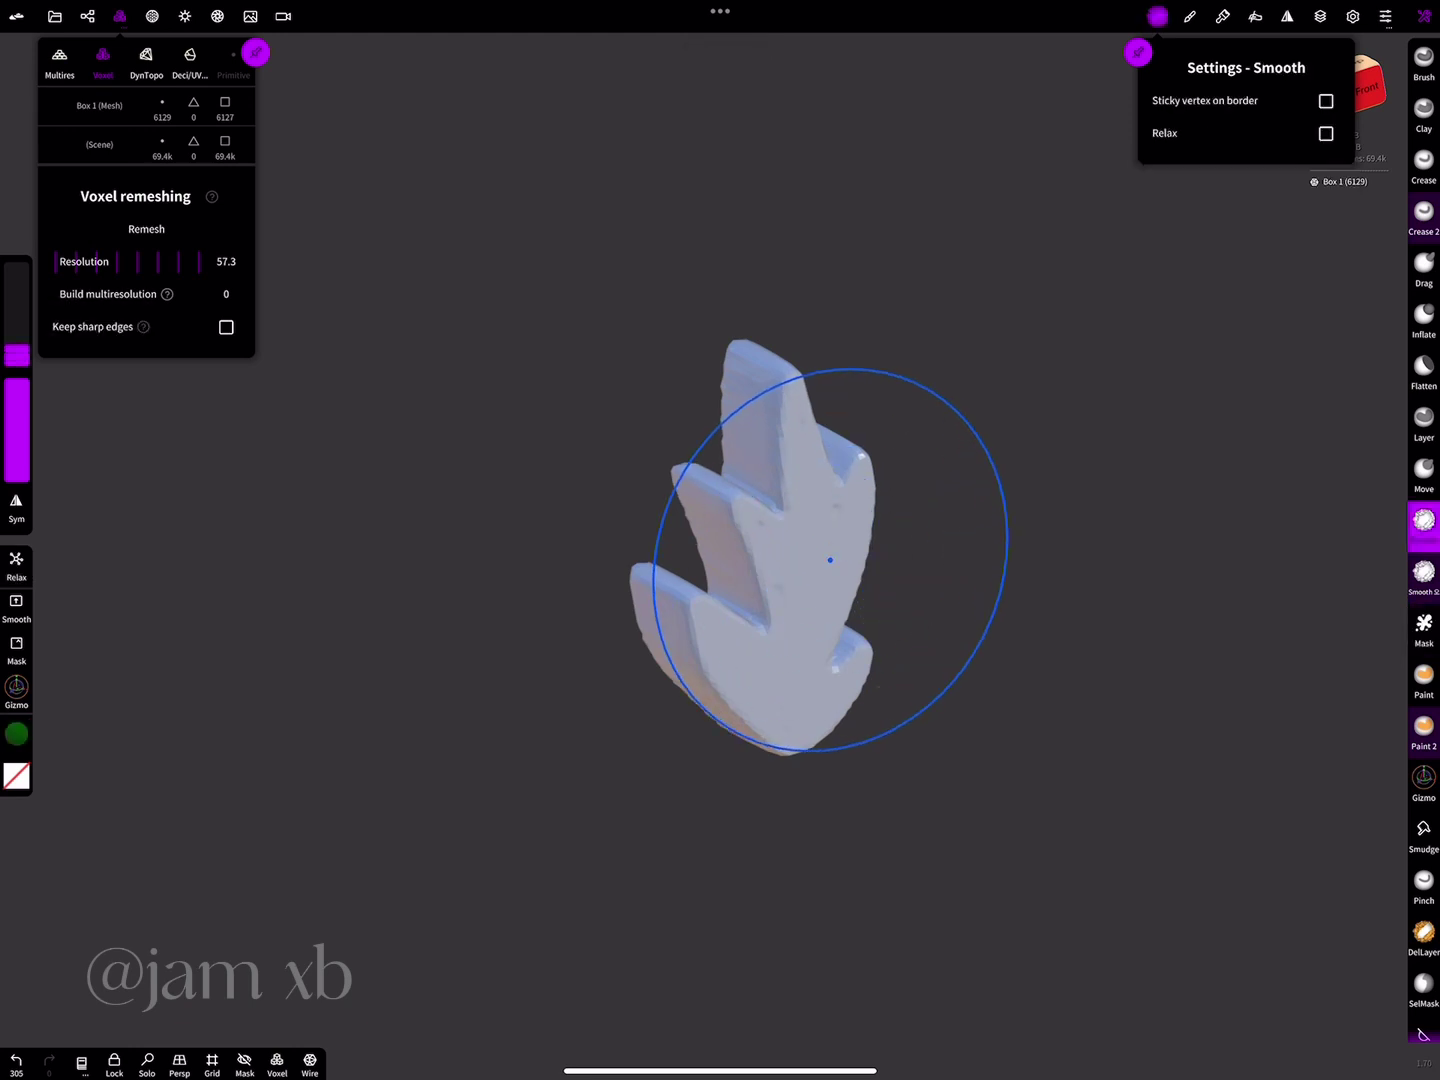
# - Smooth the blocky leaf and flatten its depth scale from 0.596 to 0.0749
pyautogui.moveTo(830, 560)
pyautogui.mouseDown()
pyautogui.moveTo(741, 643)
pyautogui.moveTo(746, 466)
pyautogui.moveTo(905, 510)
pyautogui.moveTo(679, 595)
pyautogui.moveTo(1180, 590)
pyautogui.mouseUp()
pyautogui.click(1423, 780)
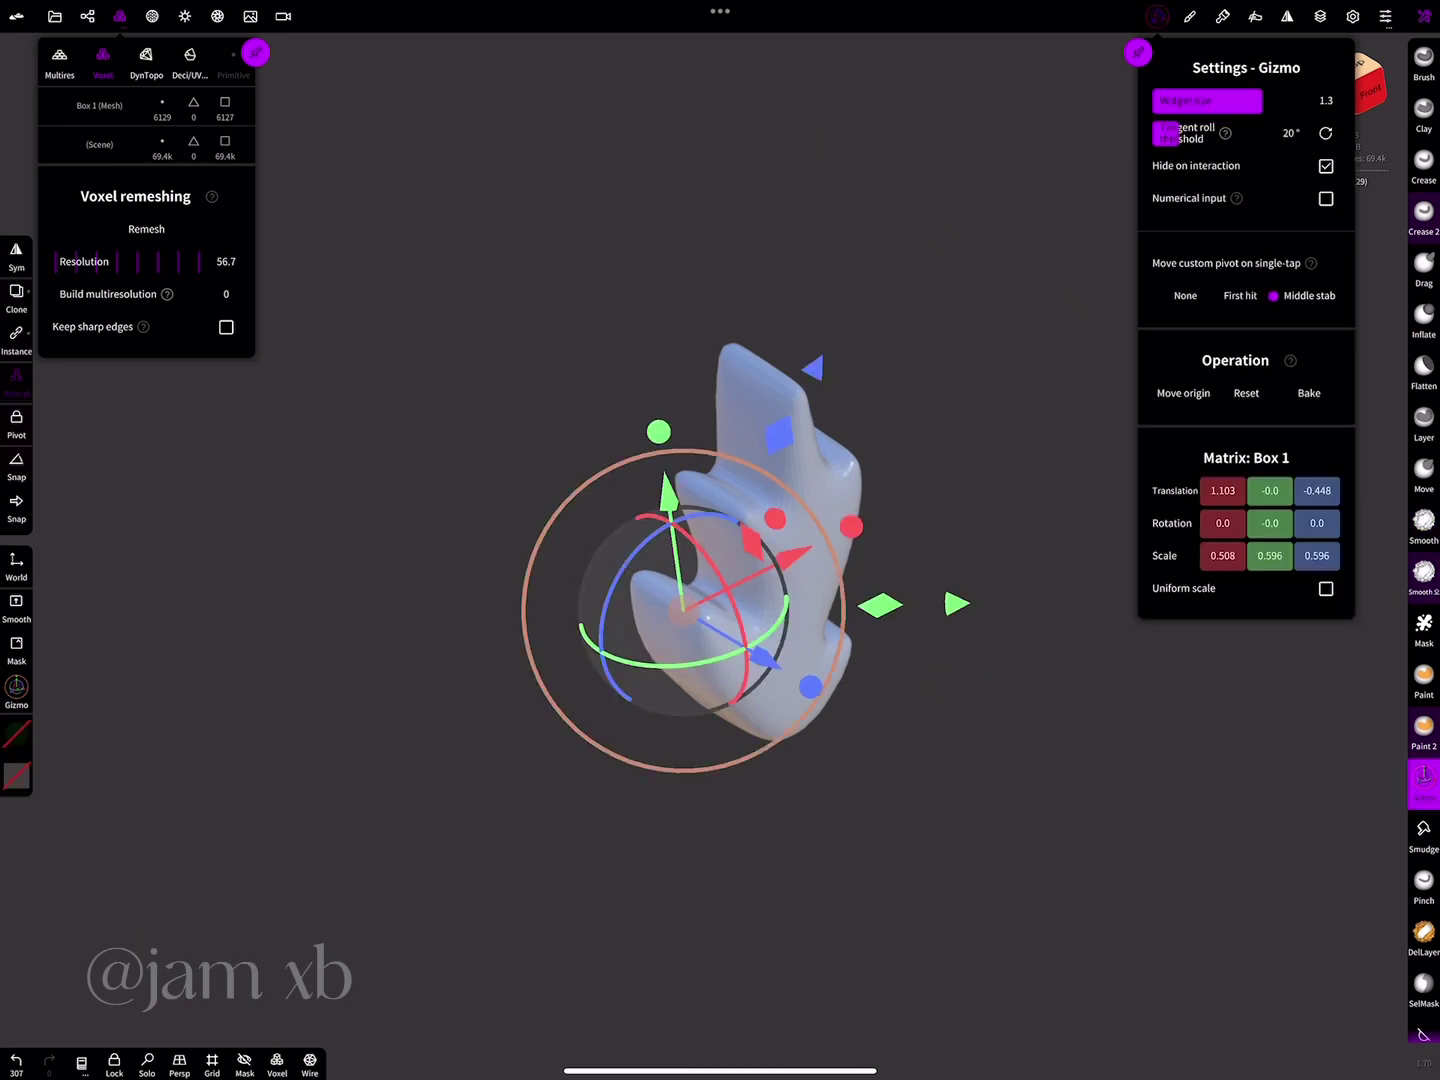
pyautogui.moveTo(812, 688); pyautogui.dragTo(812, 687)
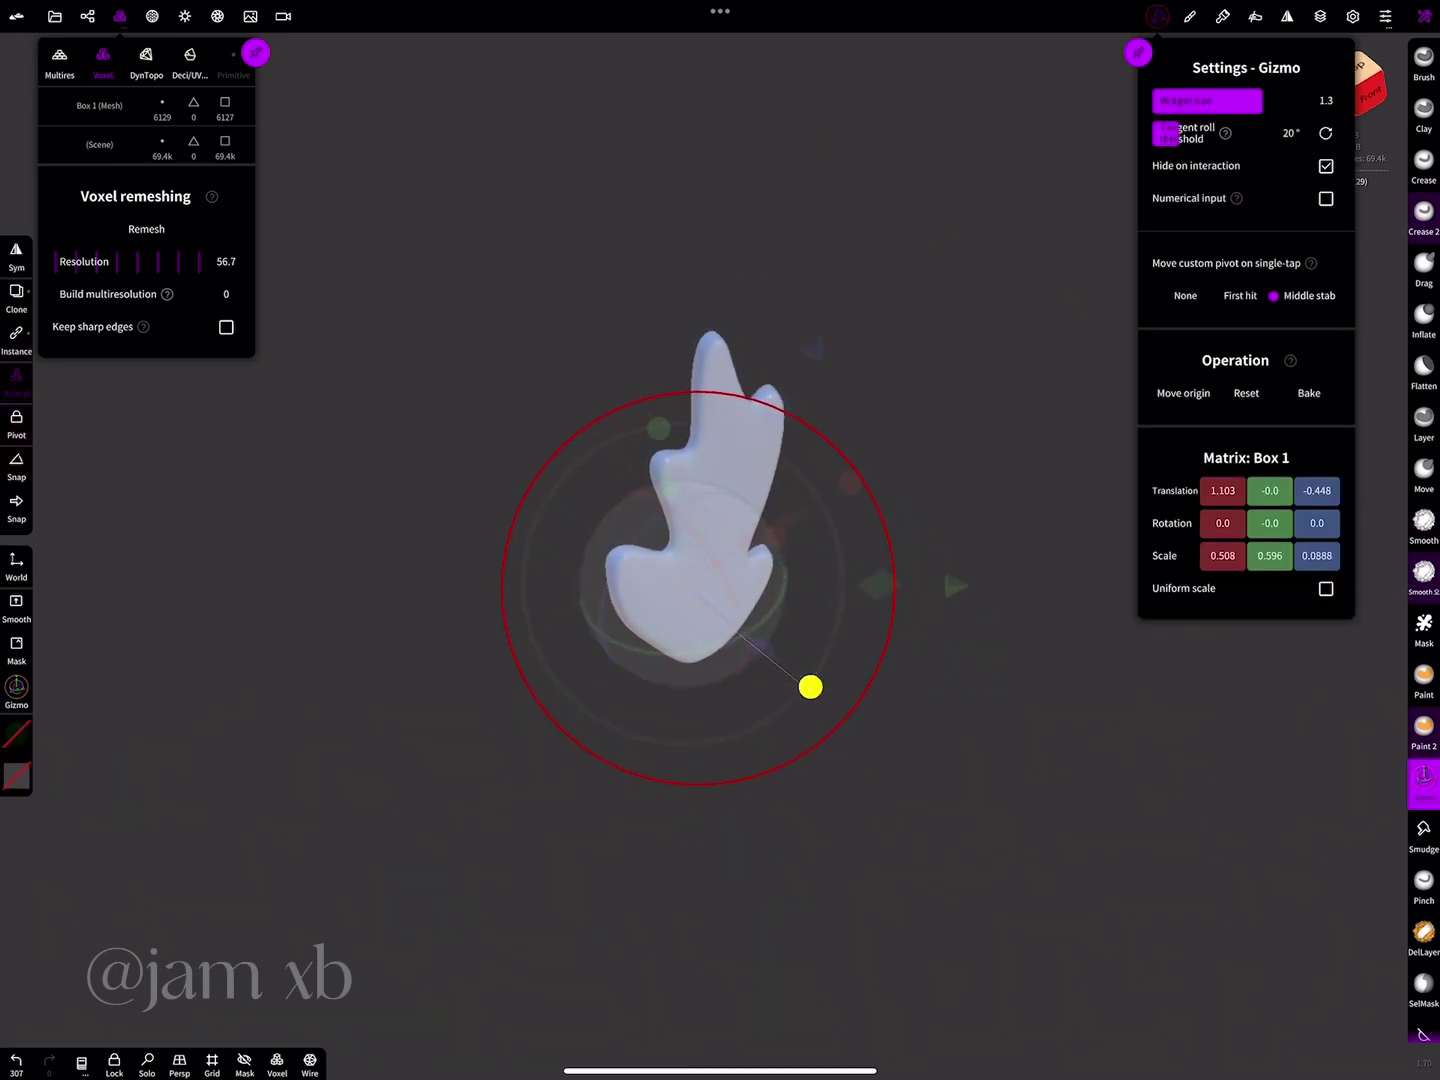
pyautogui.moveTo(1000, 800); pyautogui.dragTo(1080, 830)
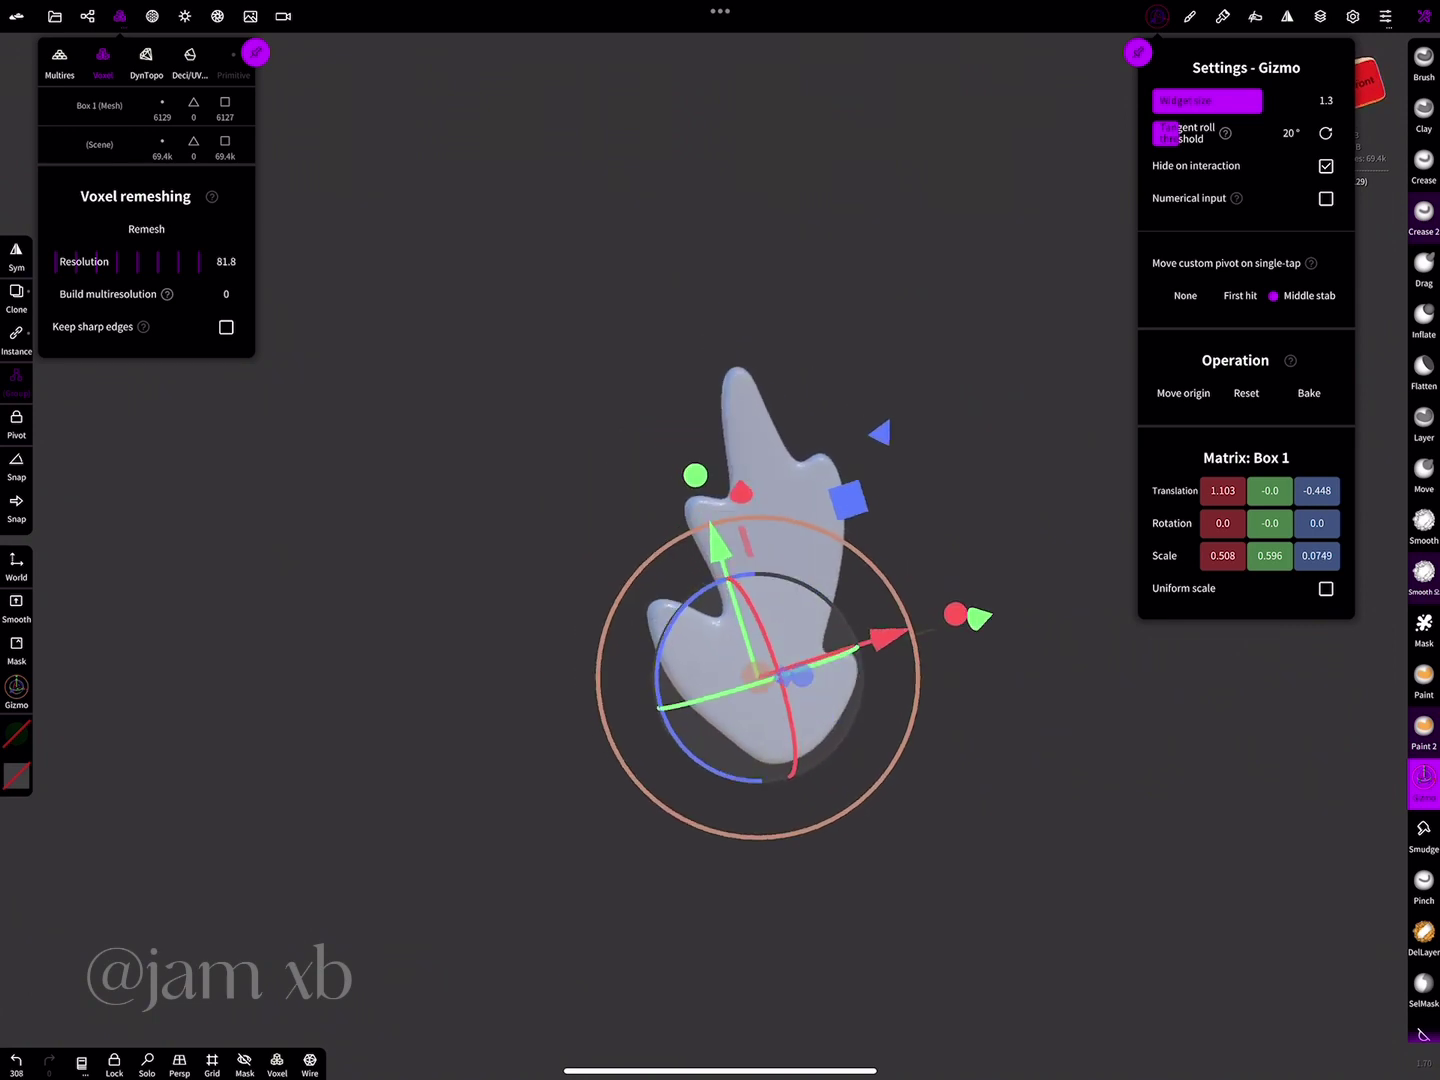
# - Try a Smooth stroke and undo it, then switch to the Drag brush zoomed in
pyautogui.click(1424, 520)
pyautogui.moveTo(746, 604); pyautogui.dragTo(800, 672)
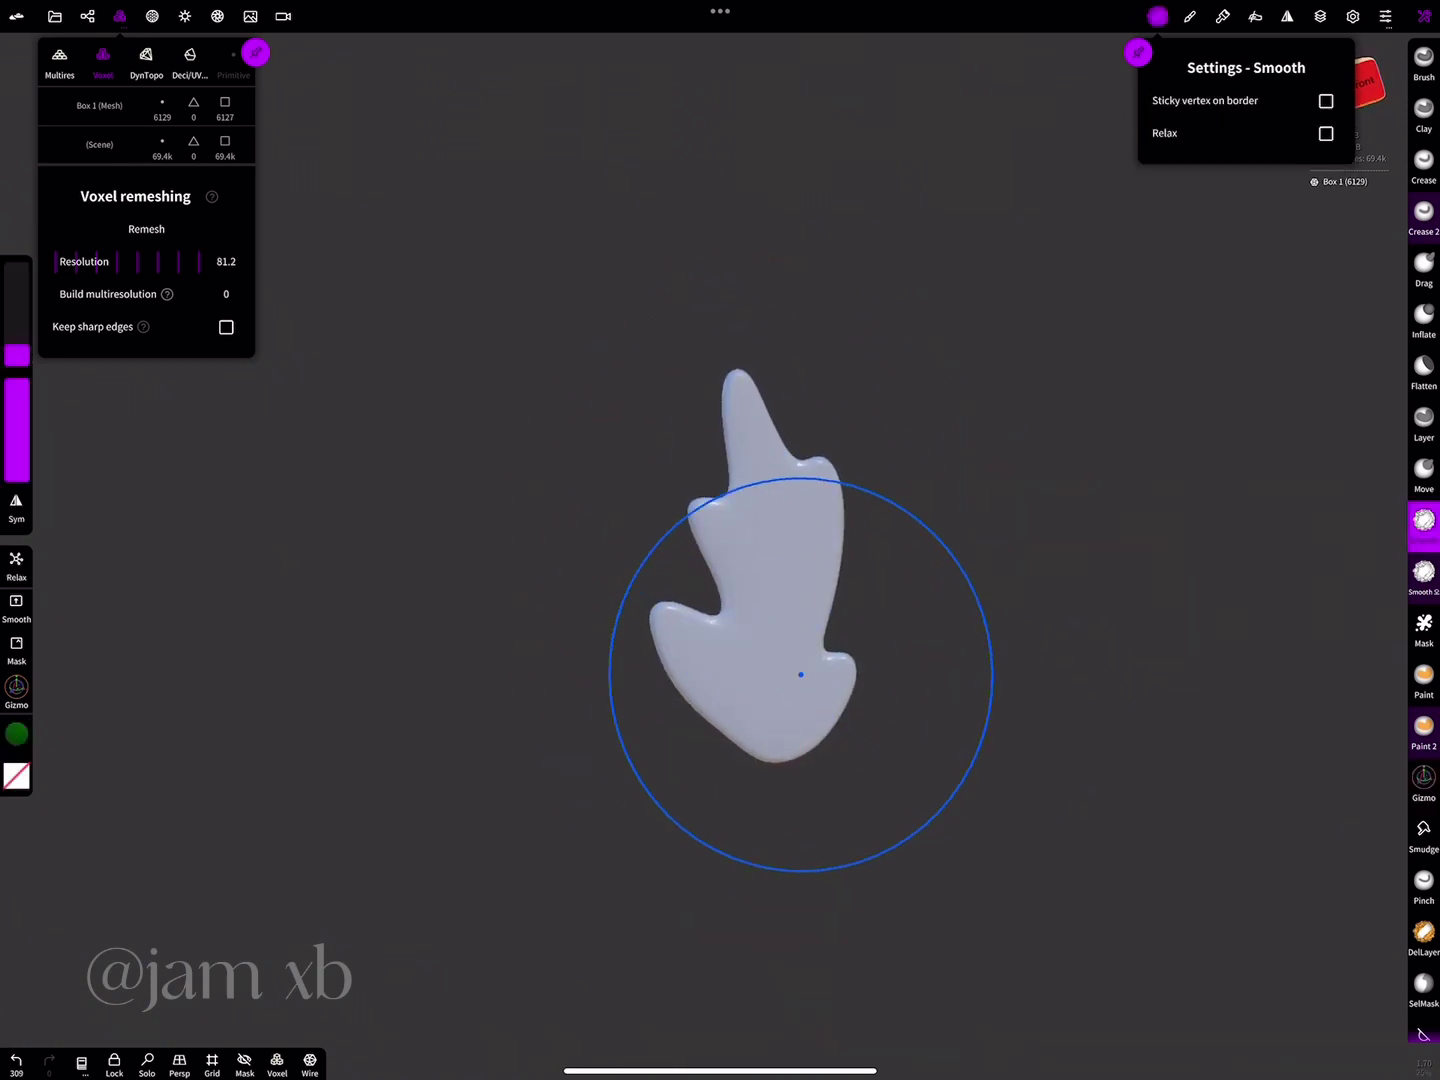
pyautogui.hotkey('ctrl', 'z')
pyautogui.hotkey('ctrl', 'z')
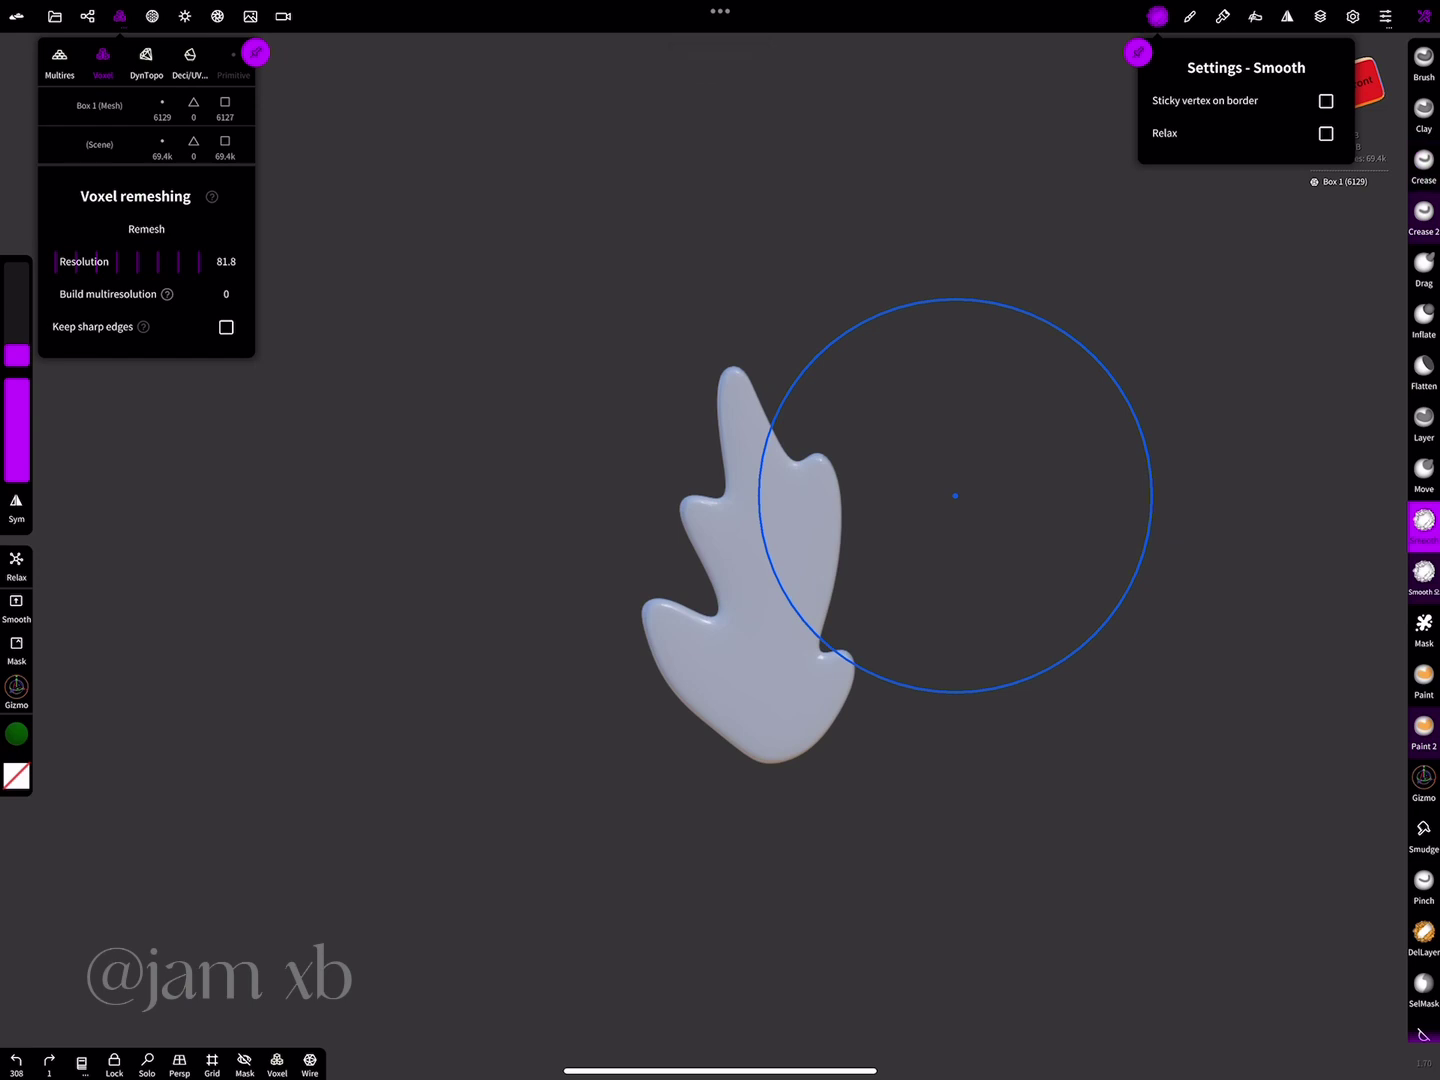
pyautogui.click(1423, 262)
pyautogui.scroll(5, 740, 561)
# - Resize the Drag brush and pull out the leaf's right-hand point
pyautogui.scroll(3, 740, 561)
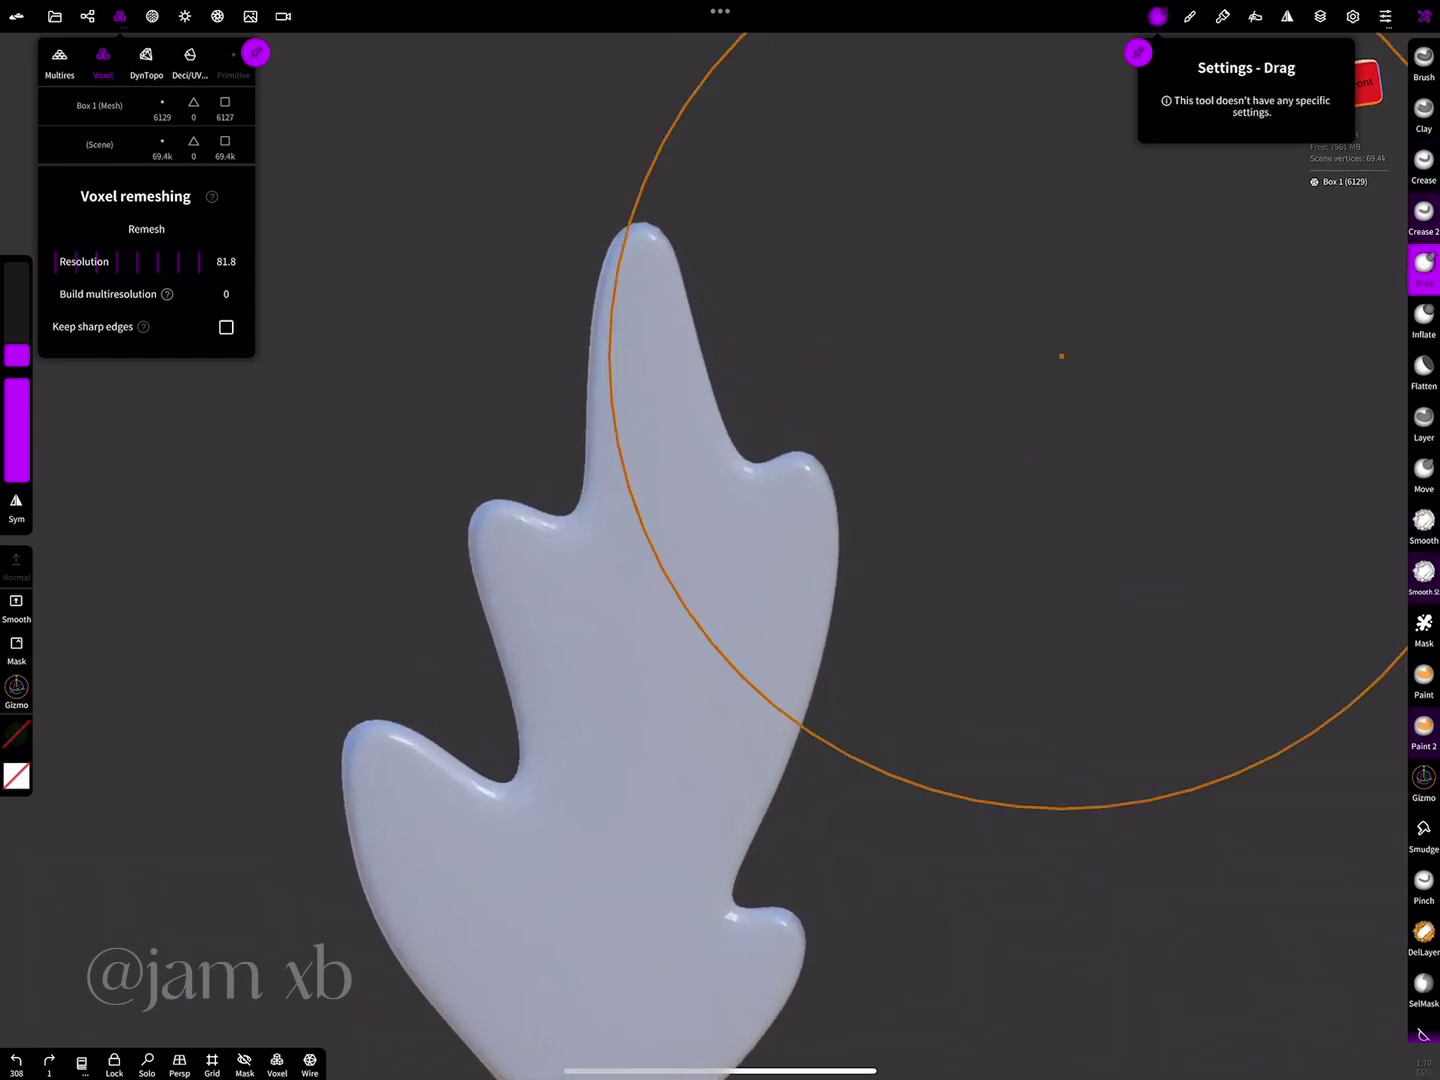
pyautogui.moveTo(17, 345); pyautogui.dragTo(17, 363)
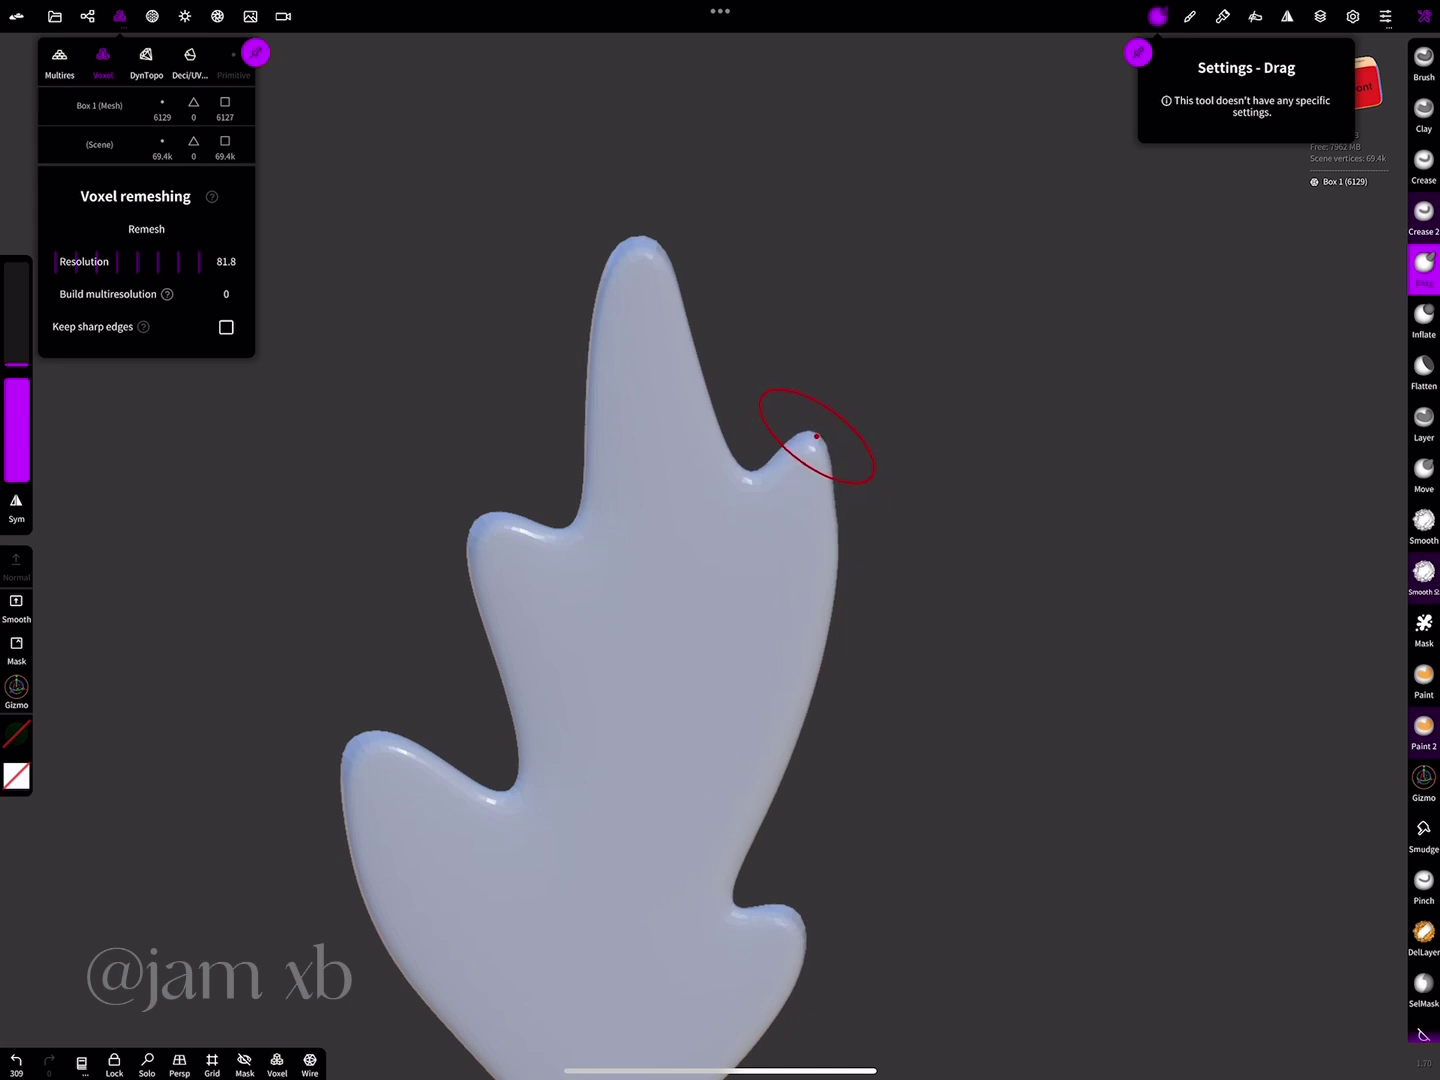
pyautogui.moveTo(17, 364); pyautogui.dragTo(17, 354)
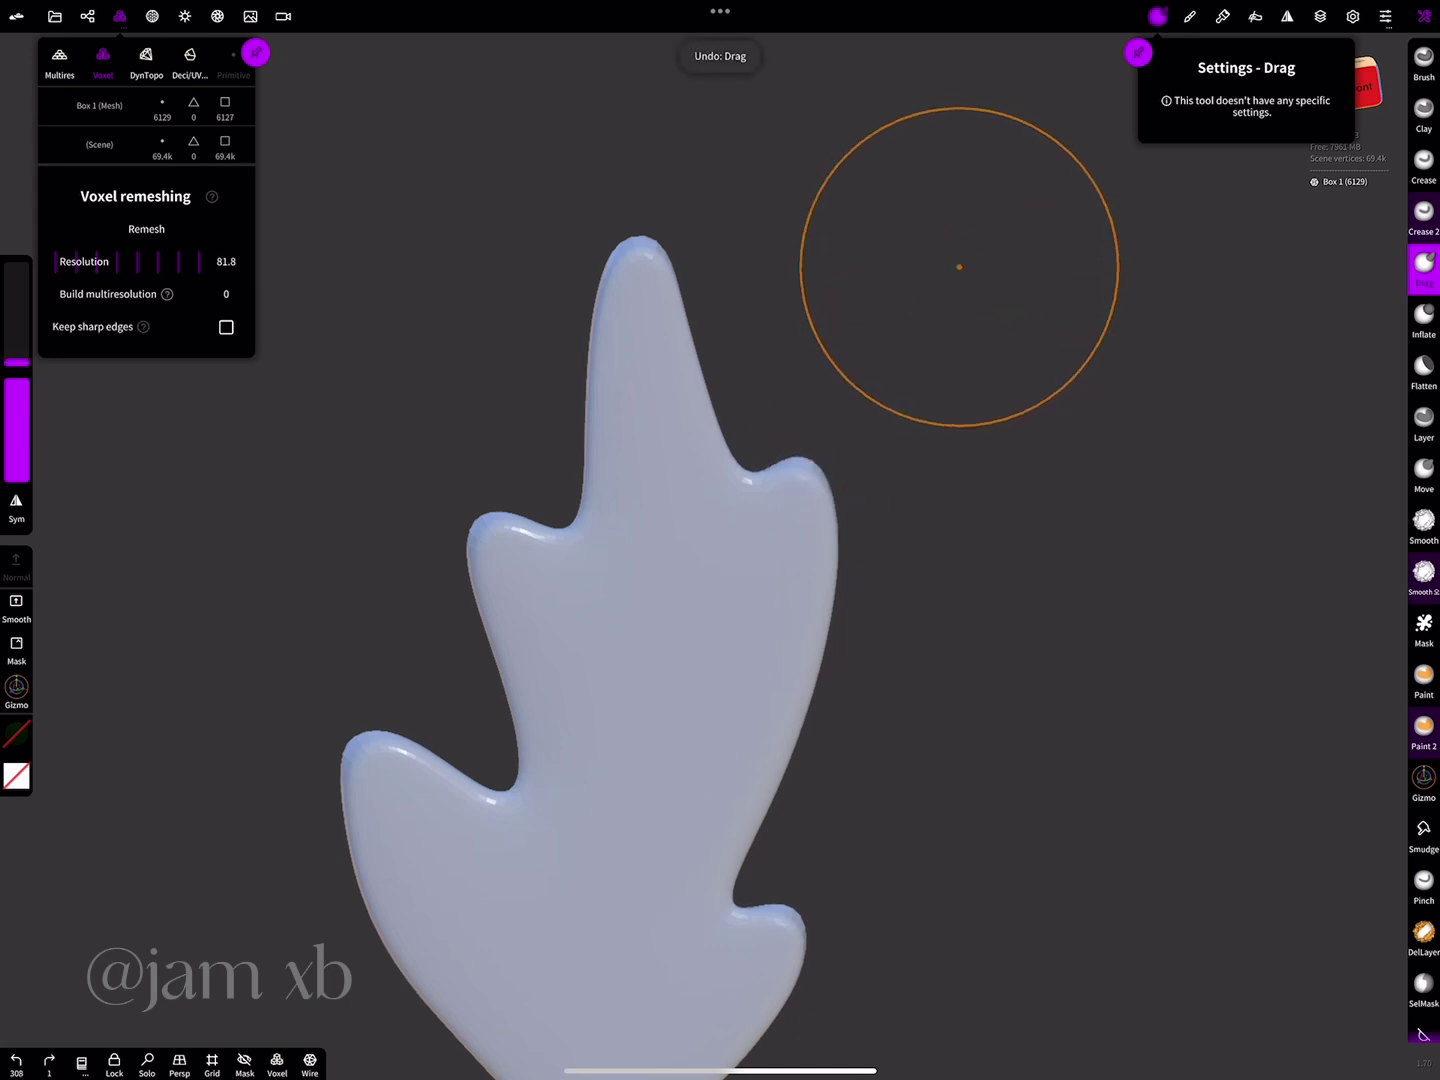
pyautogui.hotkey('ctrl', 'z')
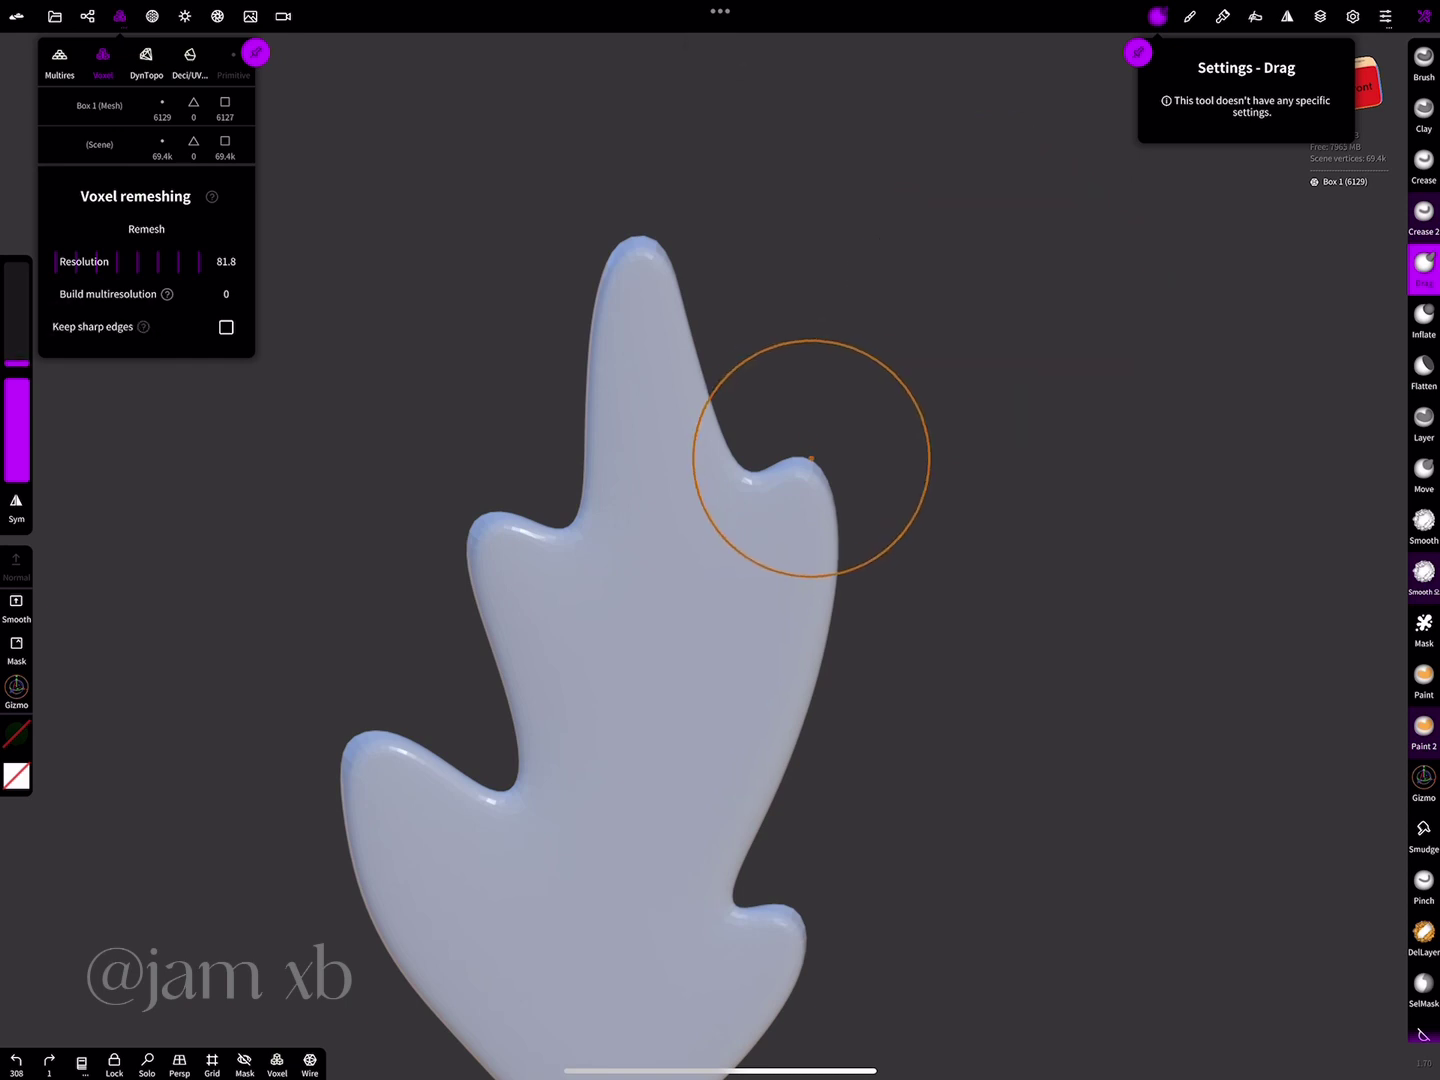
pyautogui.moveTo(810, 476); pyautogui.dragTo(814, 448)
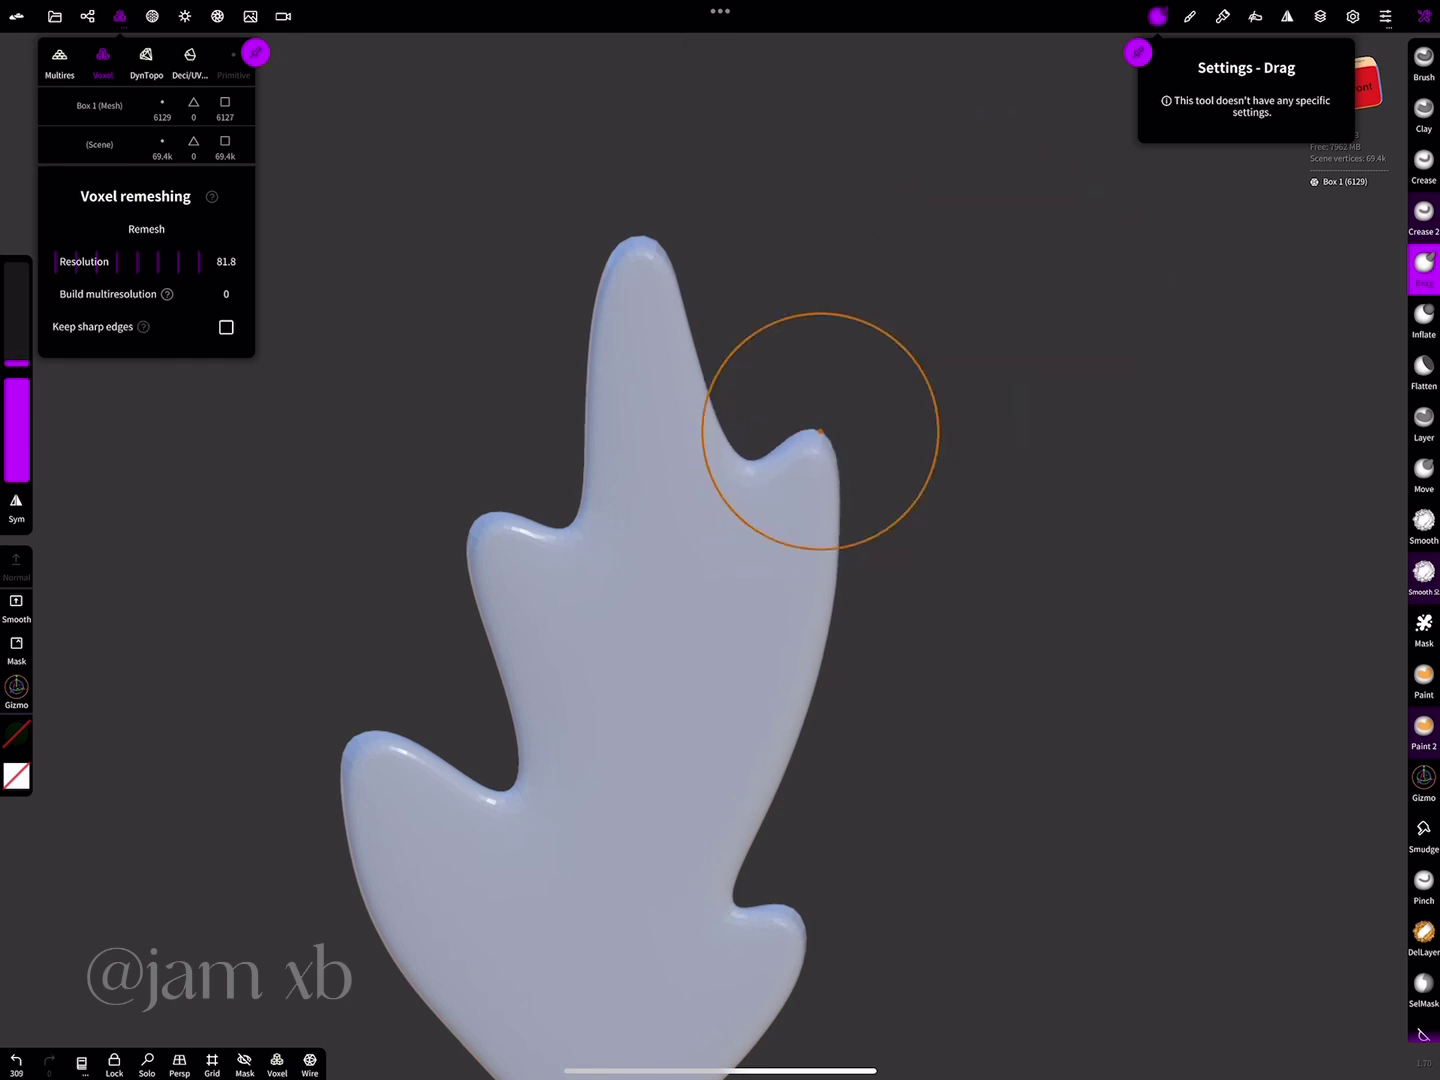
pyautogui.click(1156, 16)
# - Pull the top, left, lower-left, lower-right and upper-right lobes into long spikes
pyautogui.moveTo(1100, 300); pyautogui.dragTo(1356, 75)
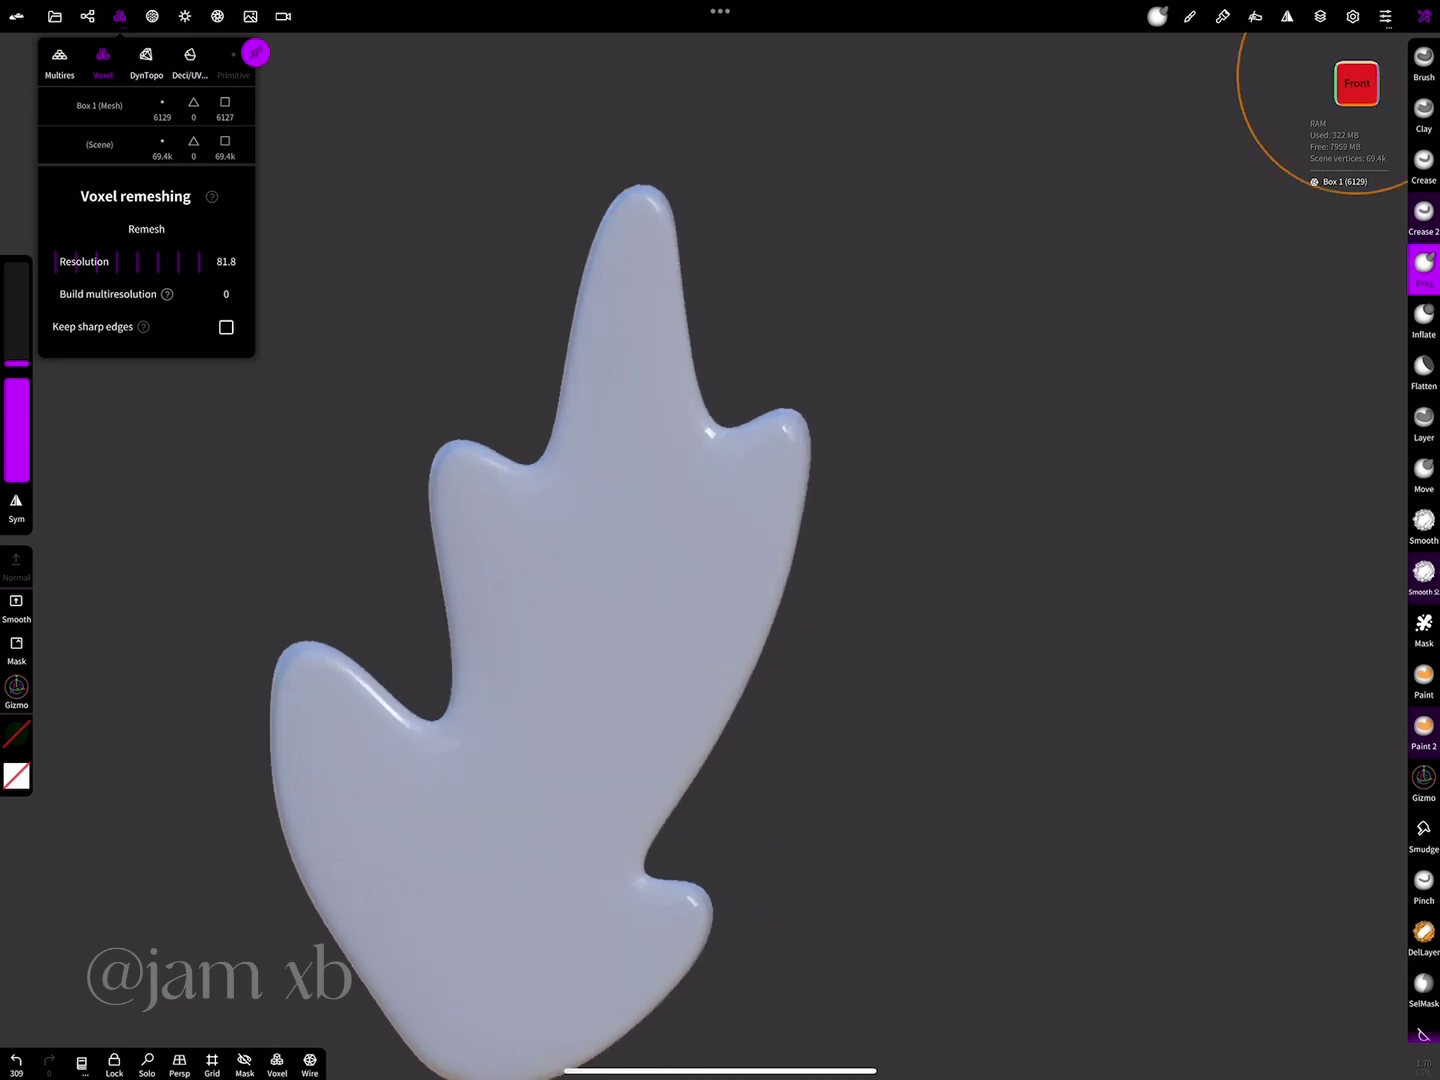
pyautogui.moveTo(644, 195); pyautogui.dragTo(651, 168)
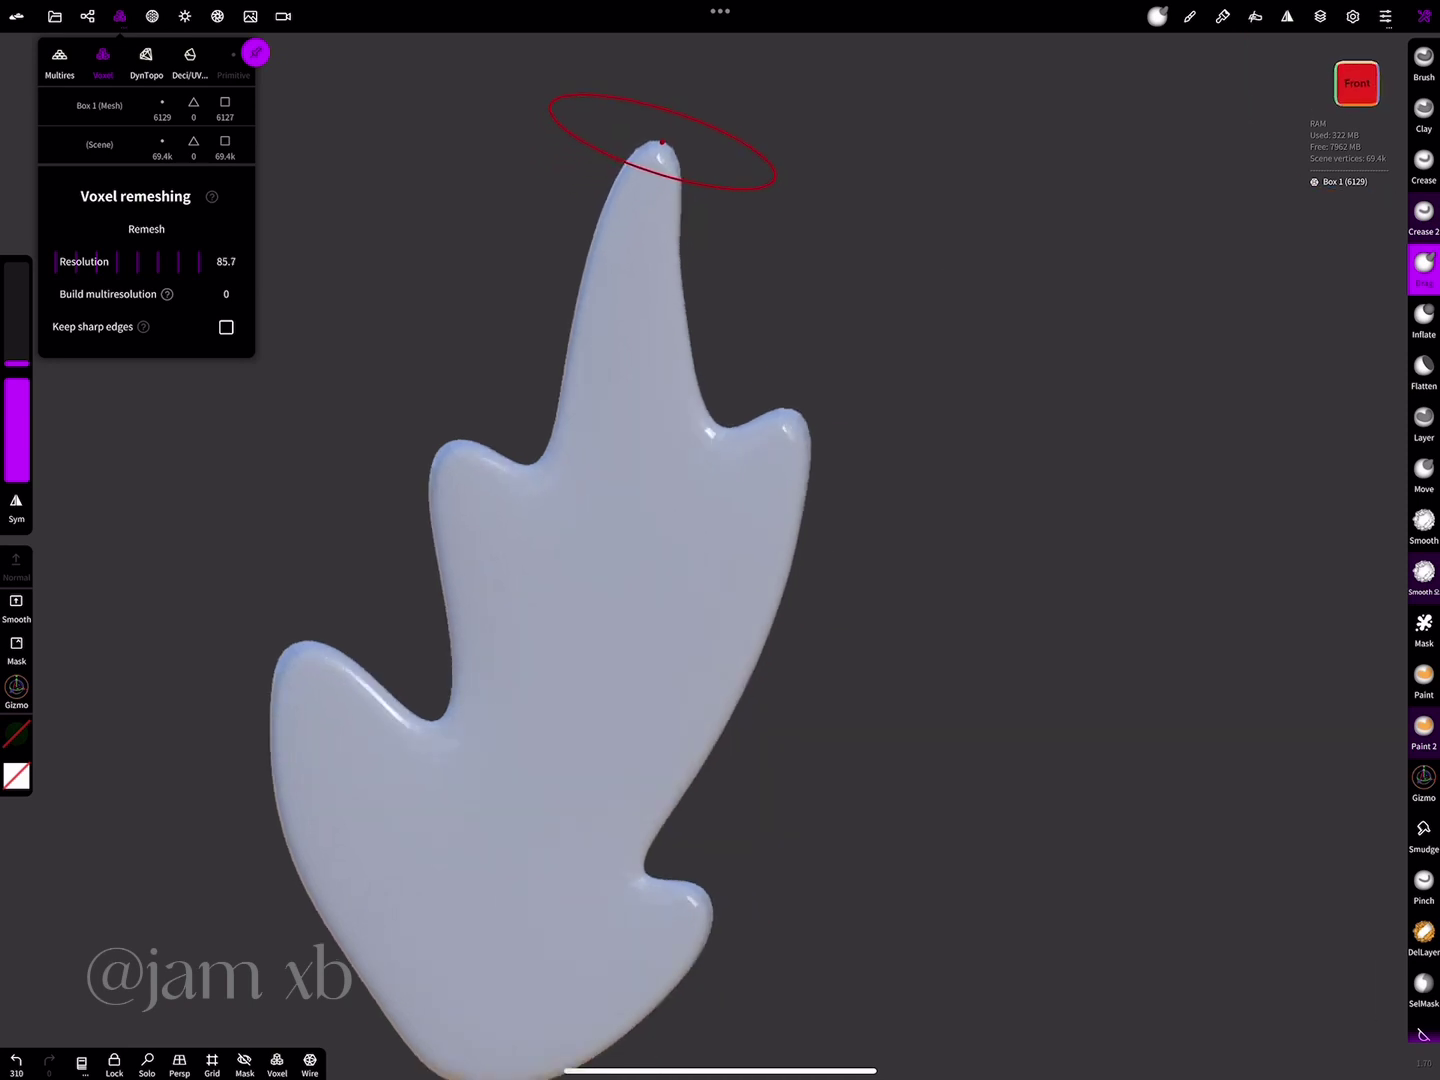
pyautogui.moveTo(446, 444); pyautogui.dragTo(448, 352)
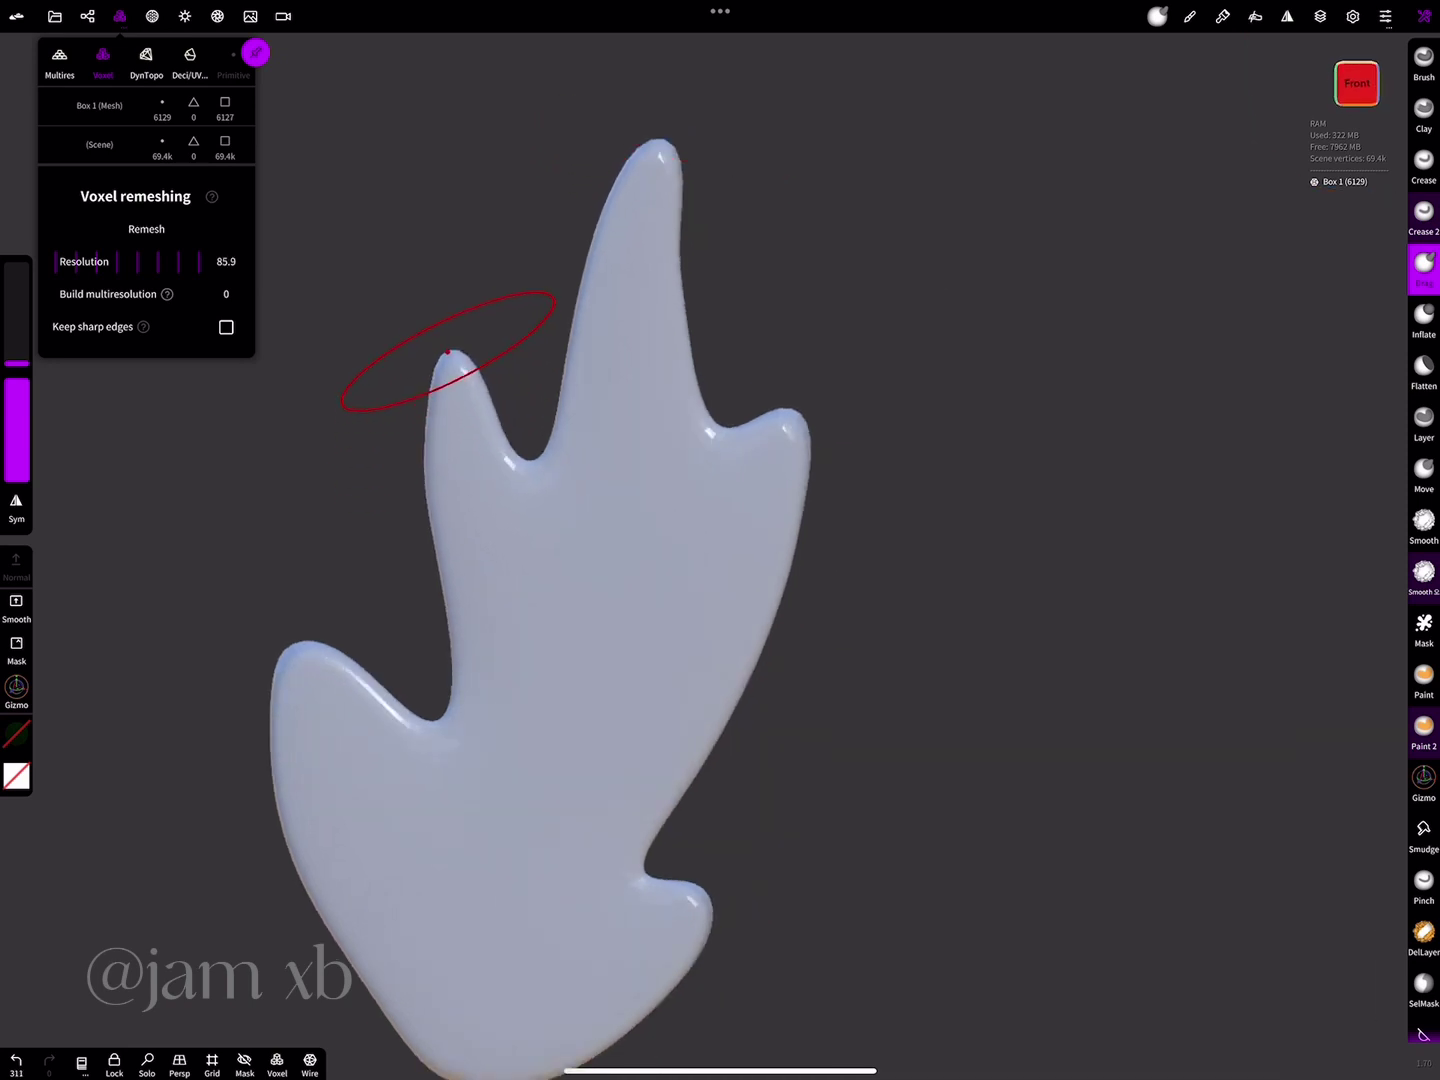
pyautogui.moveTo(301, 604); pyautogui.dragTo(325, 554)
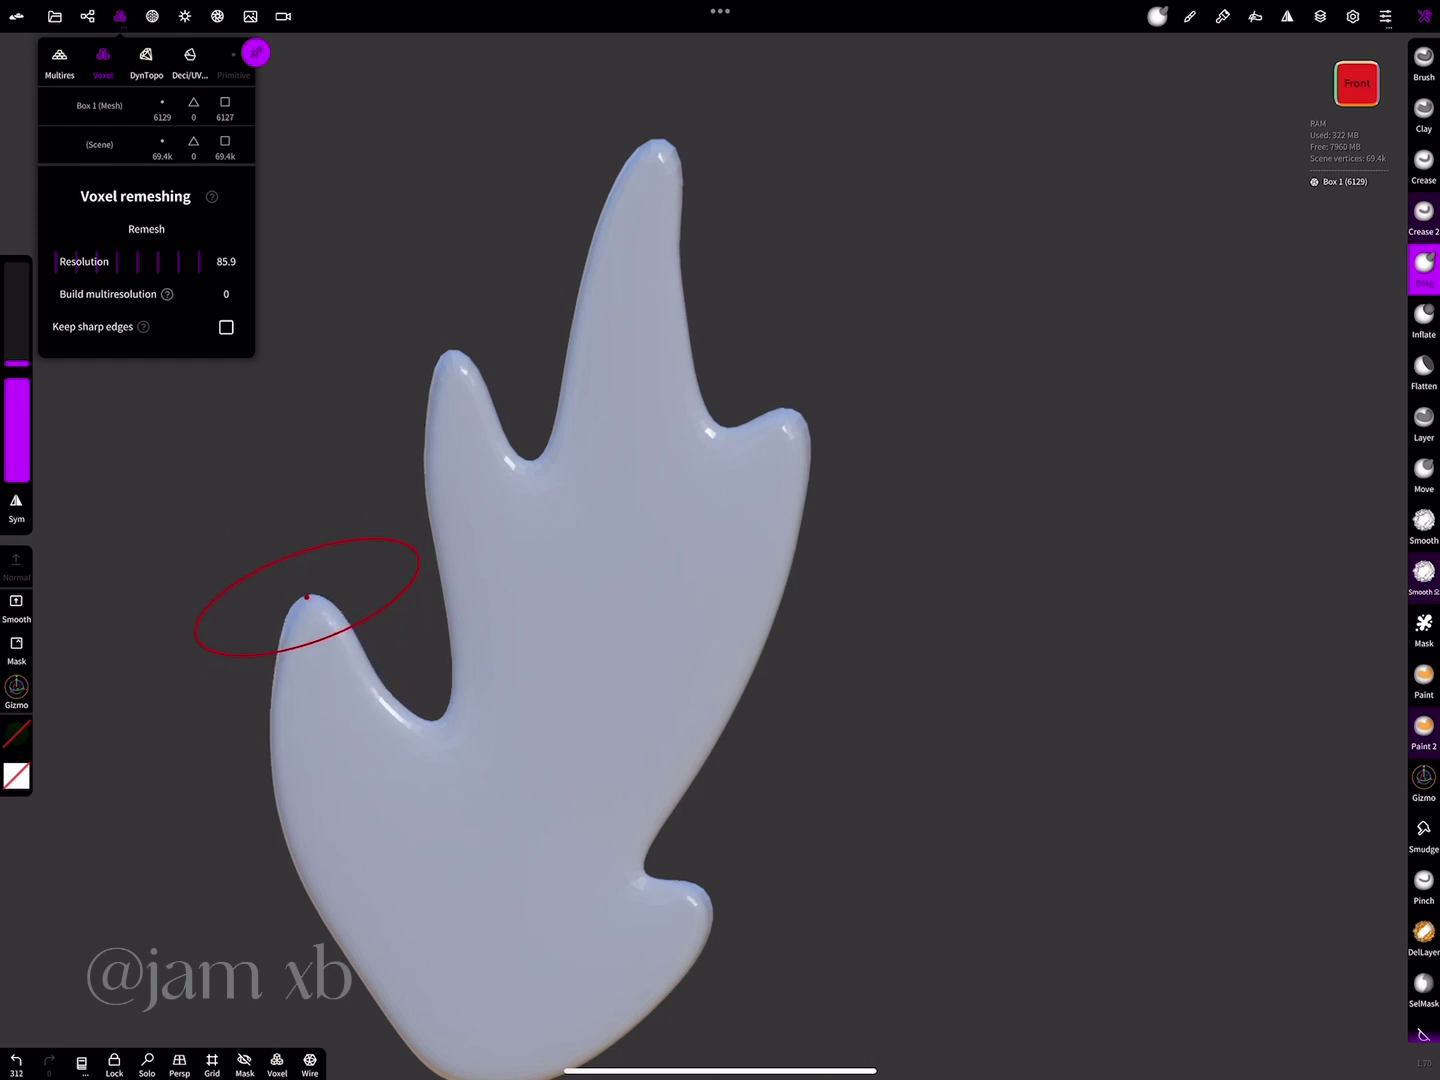
pyautogui.moveTo(697, 897)
pyautogui.mouseDown()
pyautogui.moveTo(741, 904)
pyautogui.moveTo(771, 859)
pyautogui.moveTo(772, 801)
pyautogui.mouseUp()
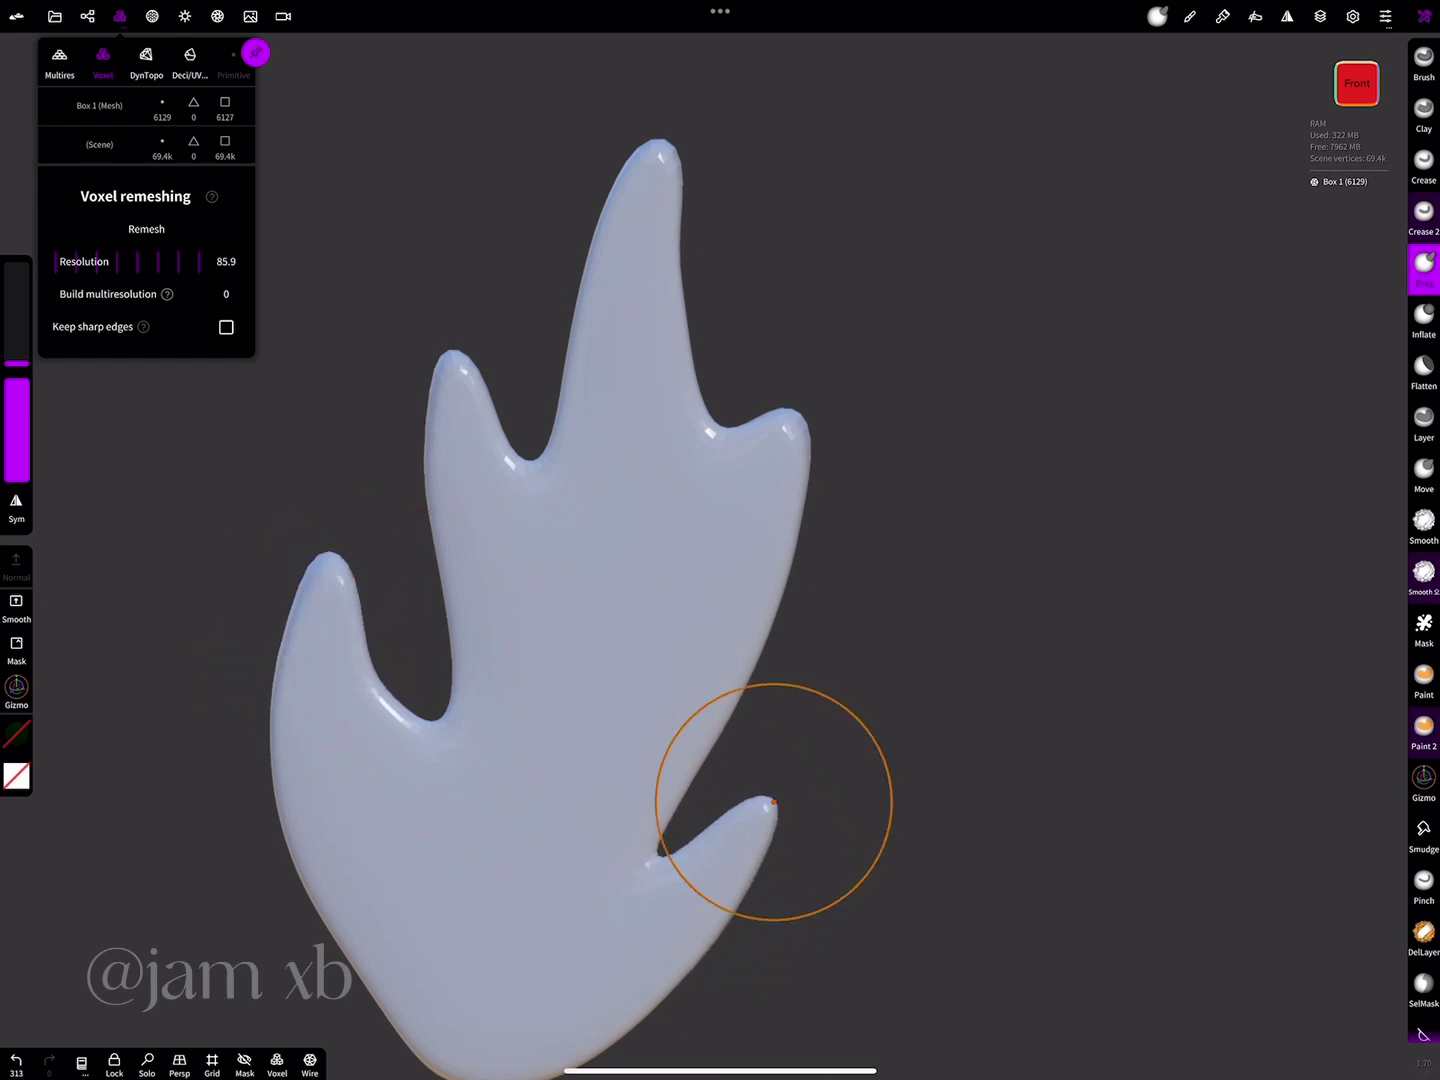
pyautogui.moveTo(792, 426); pyautogui.dragTo(795, 337)
pyautogui.scroll(-5, 796, 337)
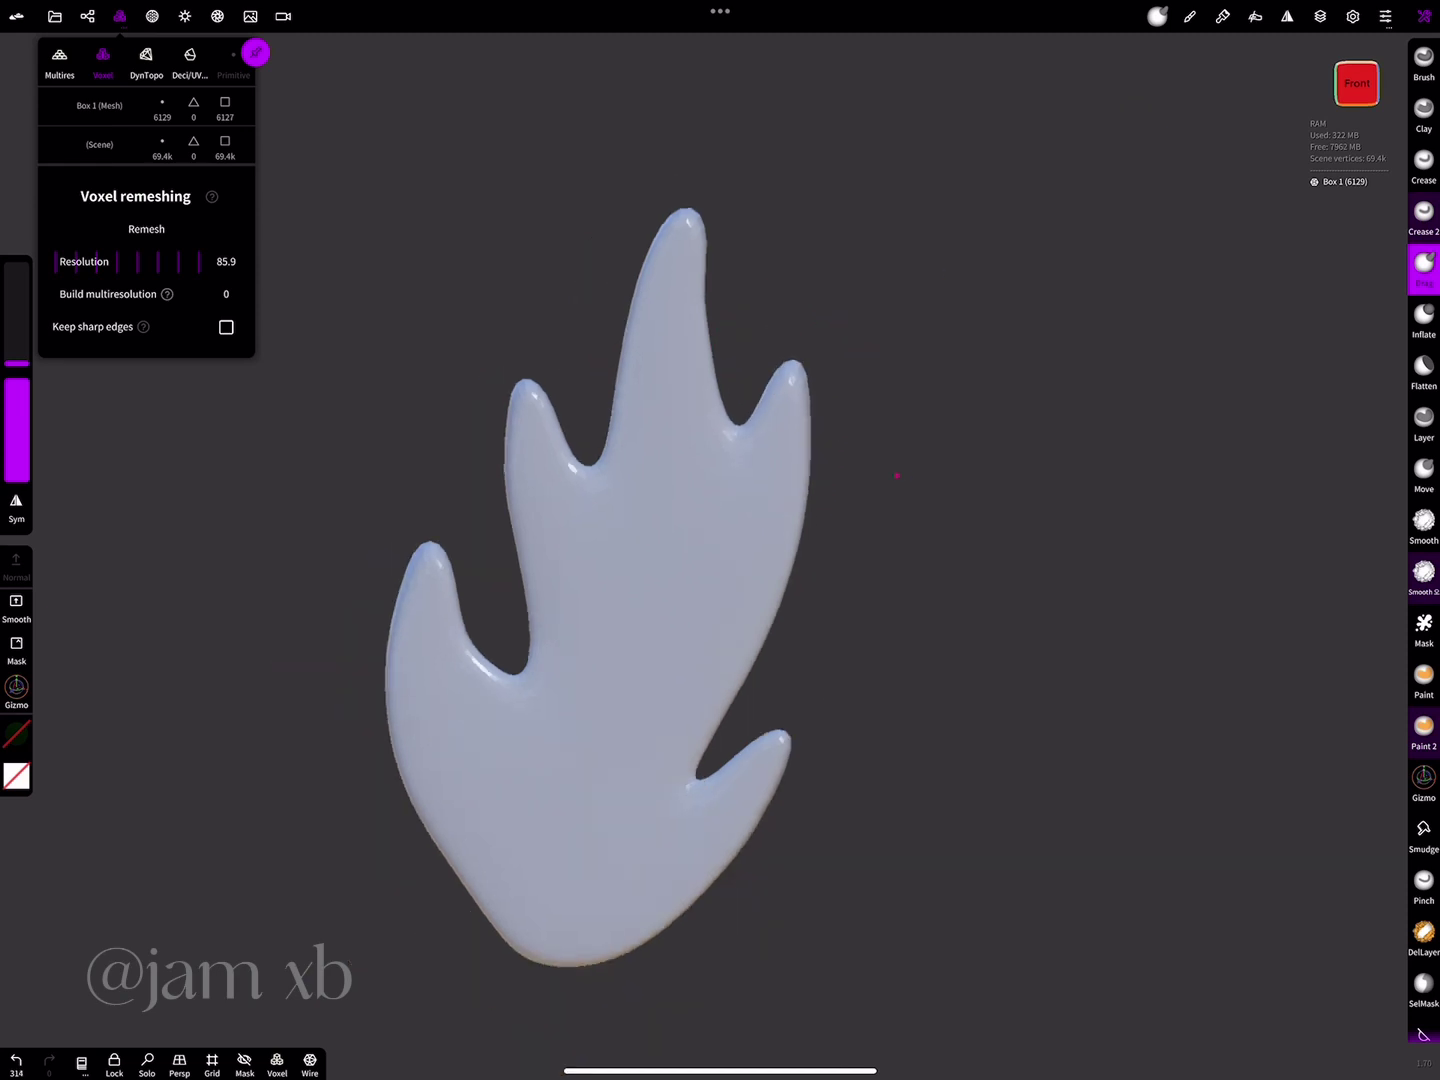
pyautogui.scroll(-3, 967, 355)
pyautogui.scroll(-3, 1013, 400)
pyautogui.scroll(-1, 891, 489)
pyautogui.moveTo(891, 489)
pyautogui.mouseDown()
pyautogui.moveTo(1106, 416)
pyautogui.moveTo(916, 554)
pyautogui.mouseUp()
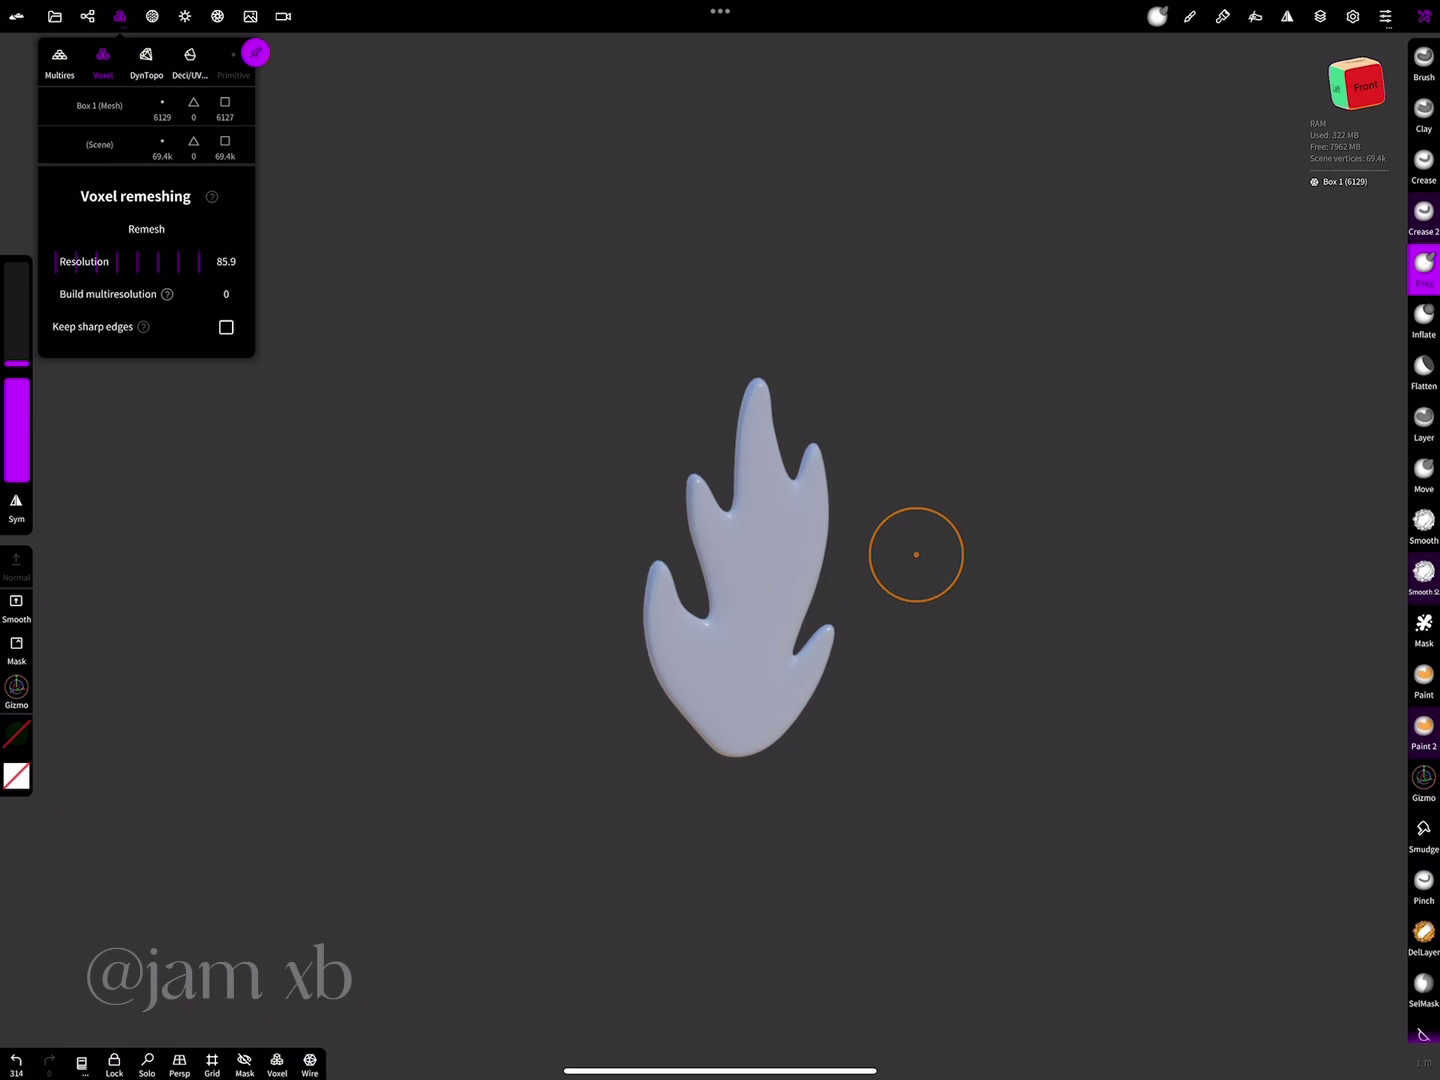
# - Paint the whole leaf bright green (#18ff00)
pyautogui.click(16, 733)
pyautogui.click(98, 414)
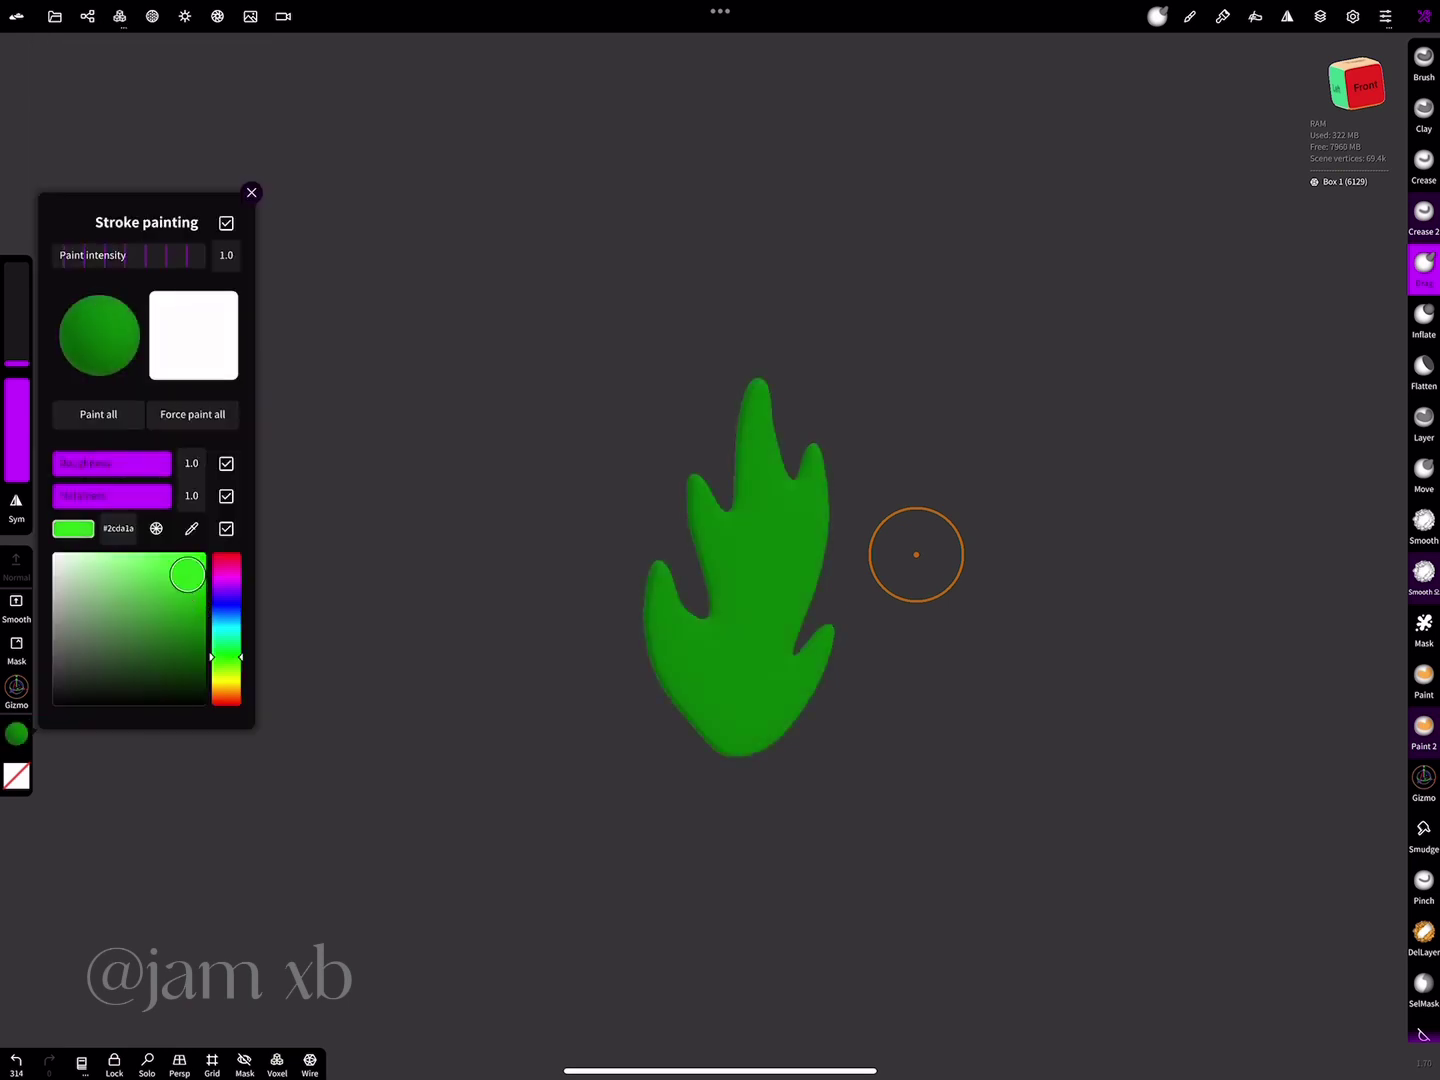
pyautogui.moveTo(205, 607); pyautogui.dragTo(205, 551)
pyautogui.click(98, 414)
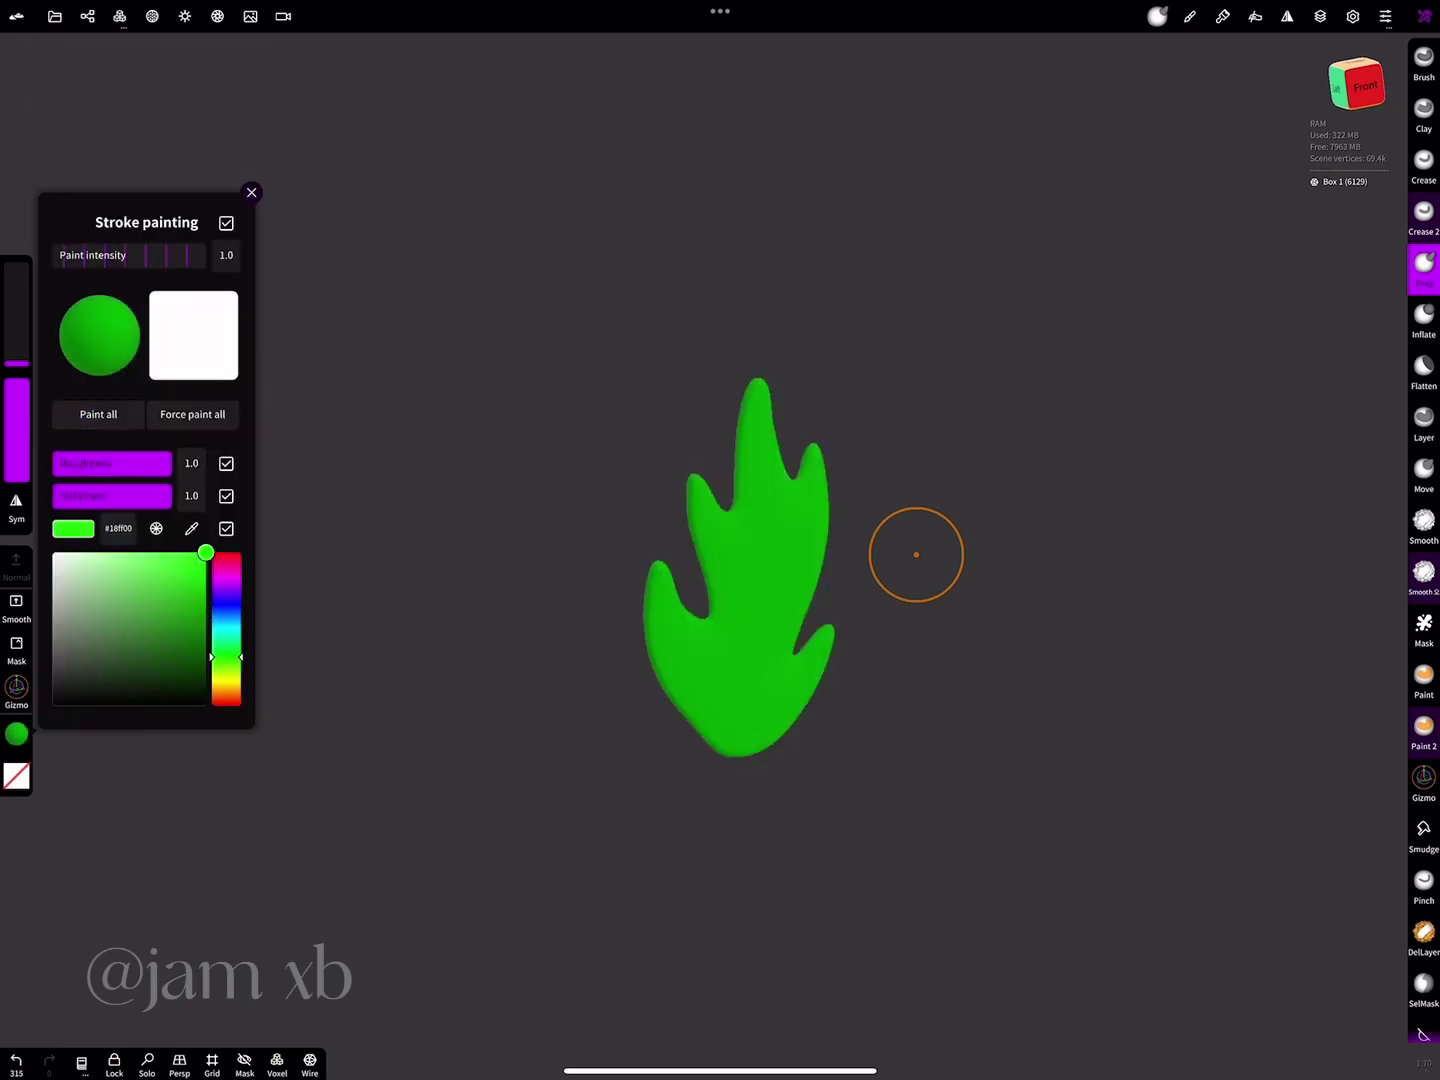
pyautogui.click(1424, 780)
# - Move and tilt the green leaf onto the stocking's cuff
pyautogui.scroll(-5, 860, 530)
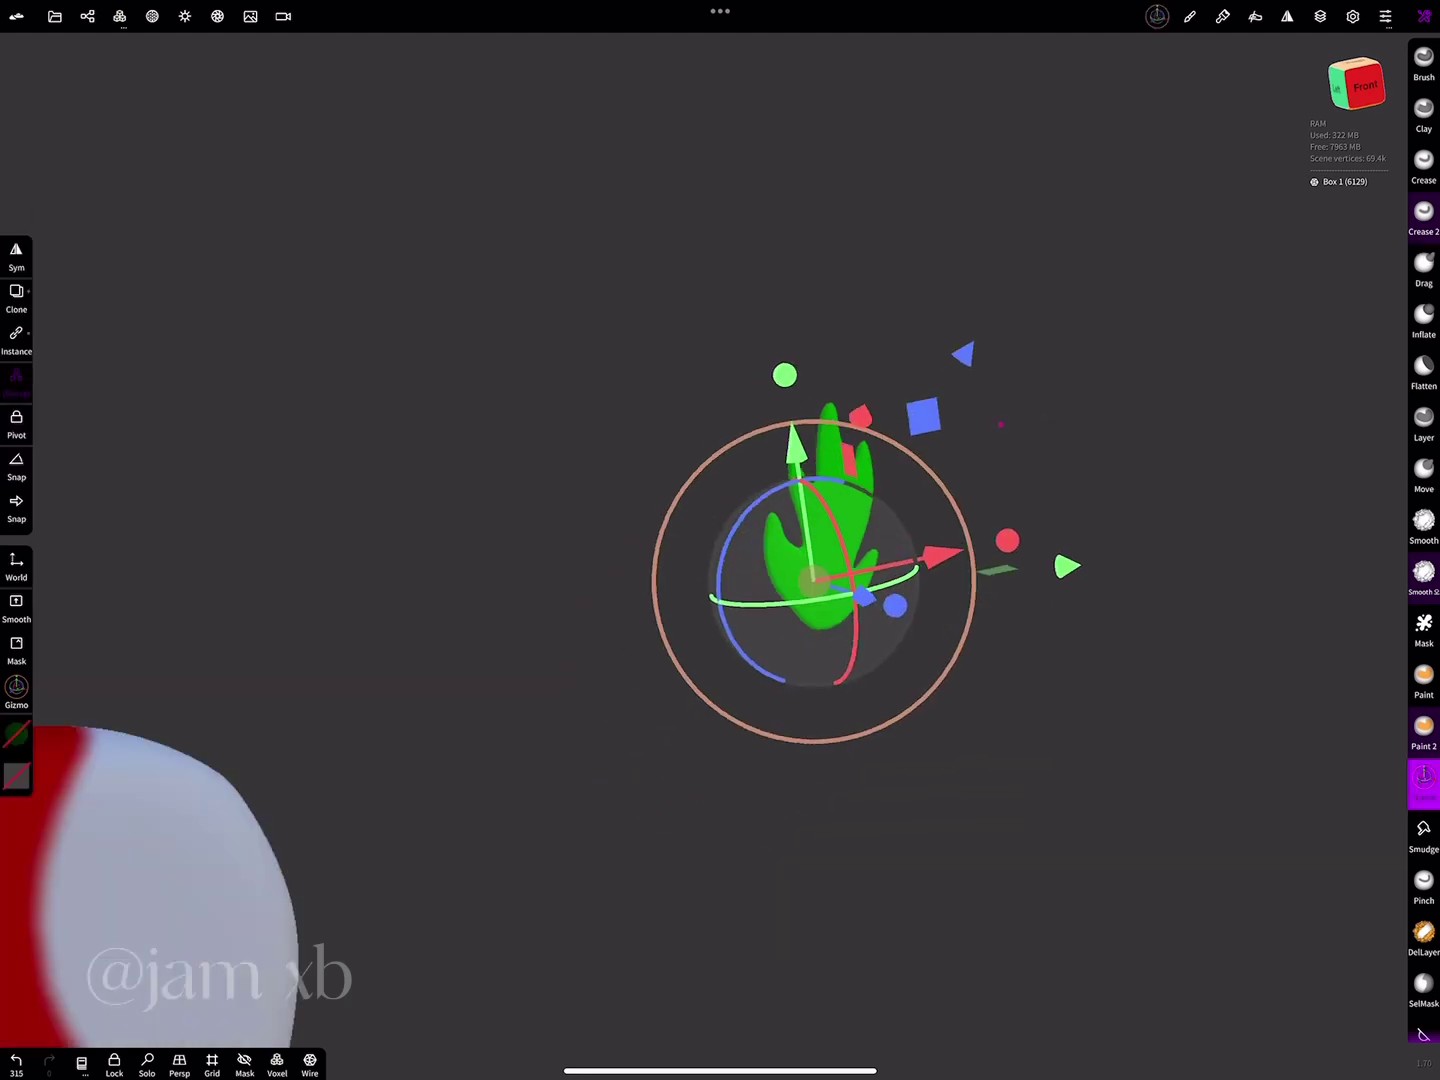
pyautogui.moveTo(860, 530); pyautogui.dragTo(170, 609)
pyautogui.moveTo(1100, 301)
pyautogui.mouseDown()
pyautogui.moveTo(1100, 700)
pyautogui.moveTo(900, 500)
pyautogui.moveTo(1101, 401)
pyautogui.mouseUp()
pyautogui.moveTo(800, 766); pyautogui.dragTo(765, 765)
pyautogui.moveTo(1100, 700)
pyautogui.mouseDown()
pyautogui.moveTo(1100, 401)
pyautogui.moveTo(1050, 550)
pyautogui.moveTo(1150, 500)
pyautogui.moveTo(1100, 400)
pyautogui.mouseUp()
pyautogui.moveTo(851, 641); pyautogui.dragTo(1011, 640)
pyautogui.moveTo(1101, 401); pyautogui.dragTo(1000, 600)
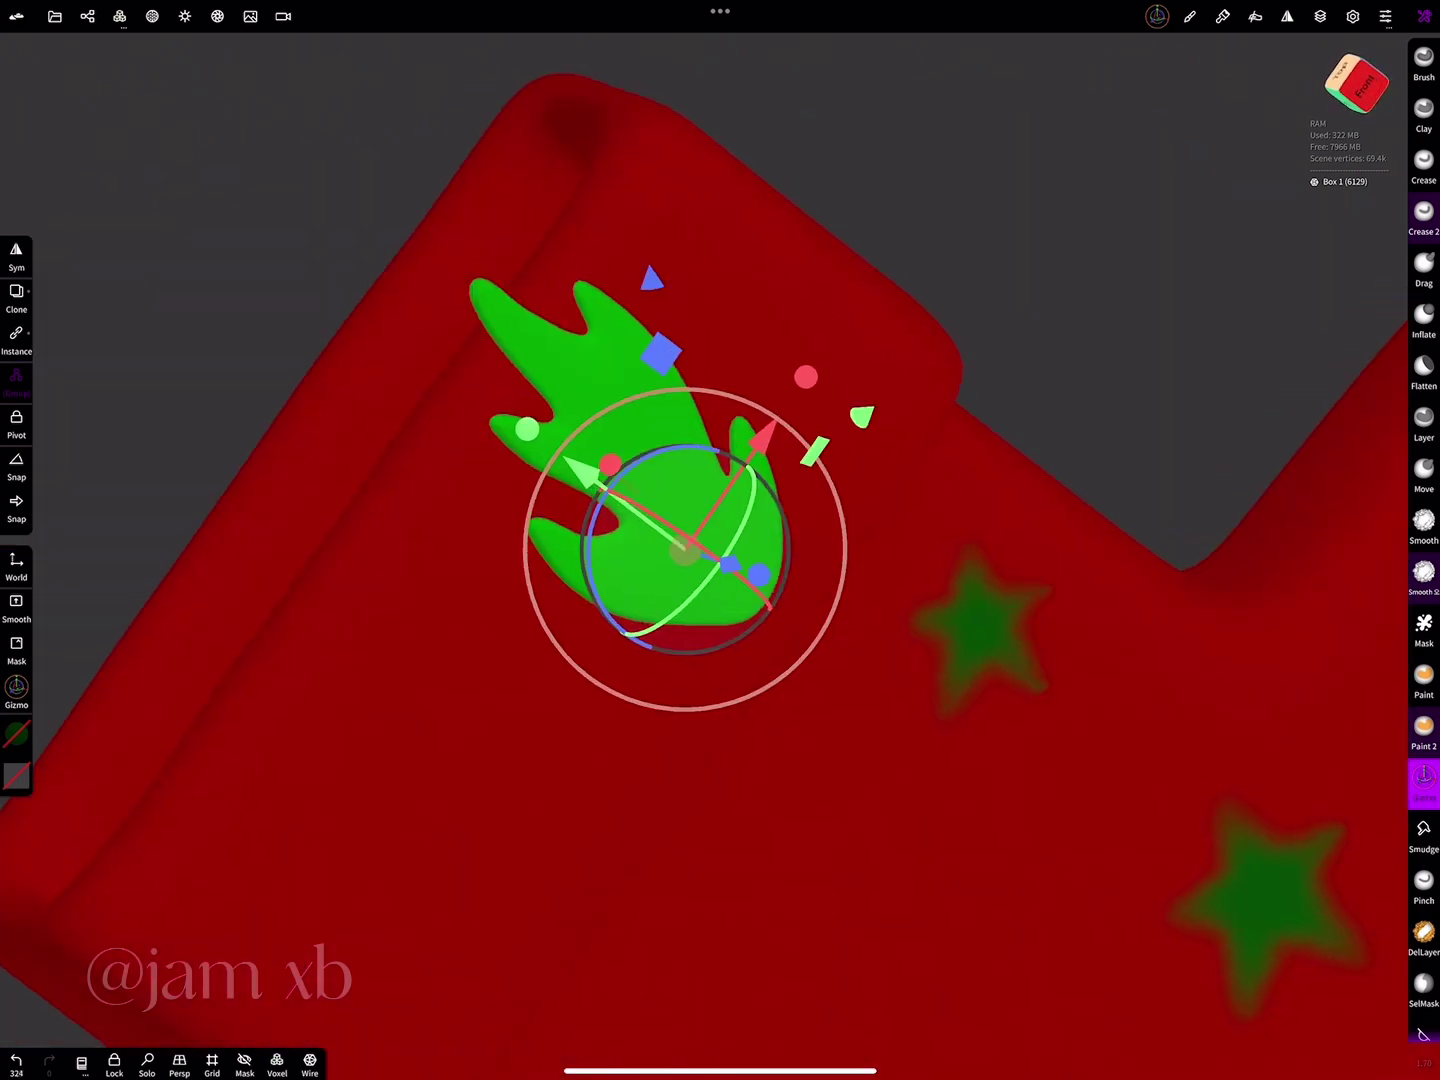
pyautogui.moveTo(699, 541); pyautogui.dragTo(730, 500)
pyautogui.click(1357, 82)
pyautogui.moveTo(770, 312); pyautogui.dragTo(775, 345)
# - Clone the leaf and angle the pair of holly leaves against the cuff
pyautogui.click(16, 297)
pyautogui.moveTo(830, 180); pyautogui.dragTo(640, 160)
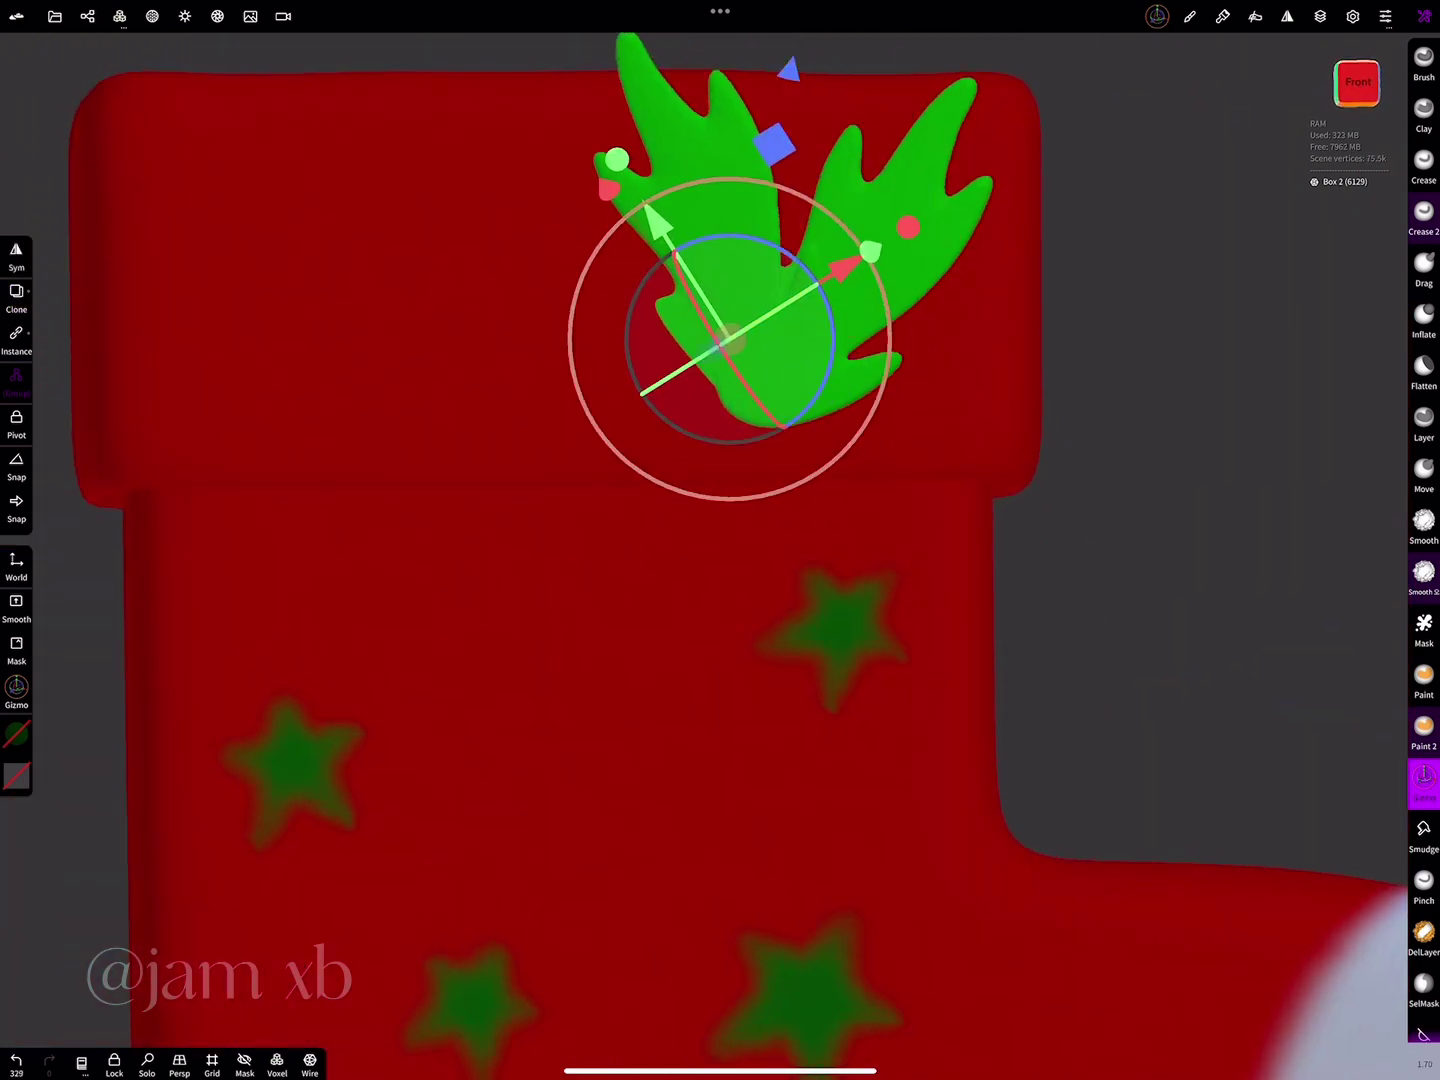
pyautogui.moveTo(1150, 651); pyautogui.dragTo(1201, 599)
pyautogui.moveTo(870, 335); pyautogui.dragTo(885, 398)
pyautogui.moveTo(720, 478); pyautogui.dragTo(765, 453)
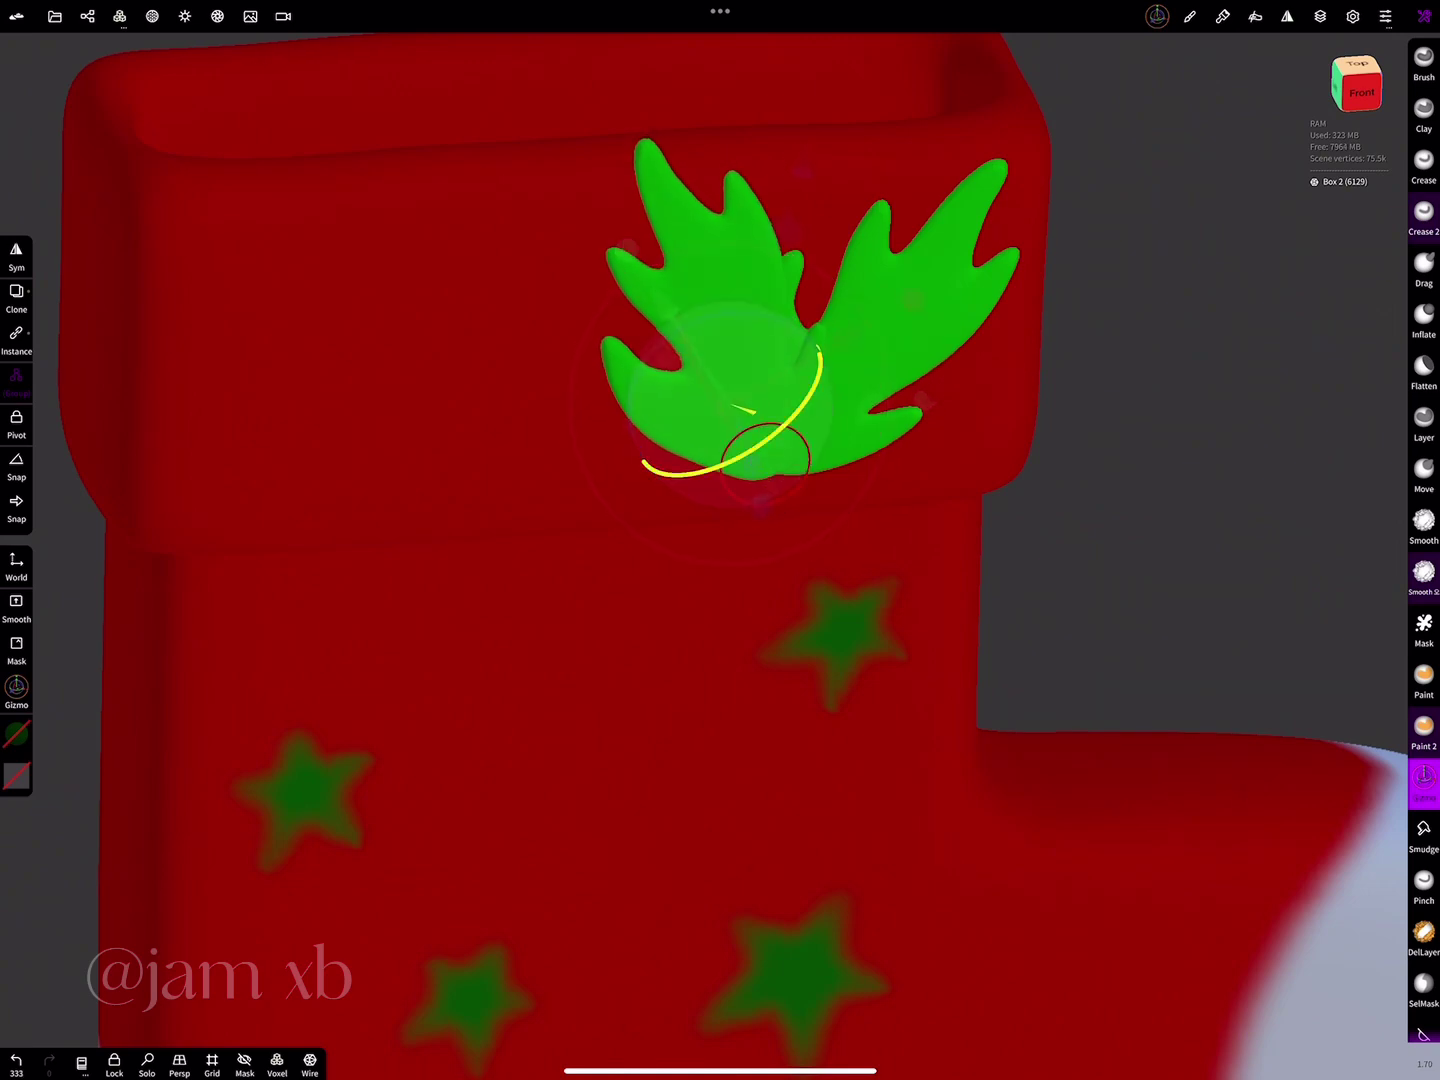
pyautogui.moveTo(1200, 300); pyautogui.dragTo(1200, 600)
pyautogui.moveTo(769, 481); pyautogui.dragTo(800, 560)
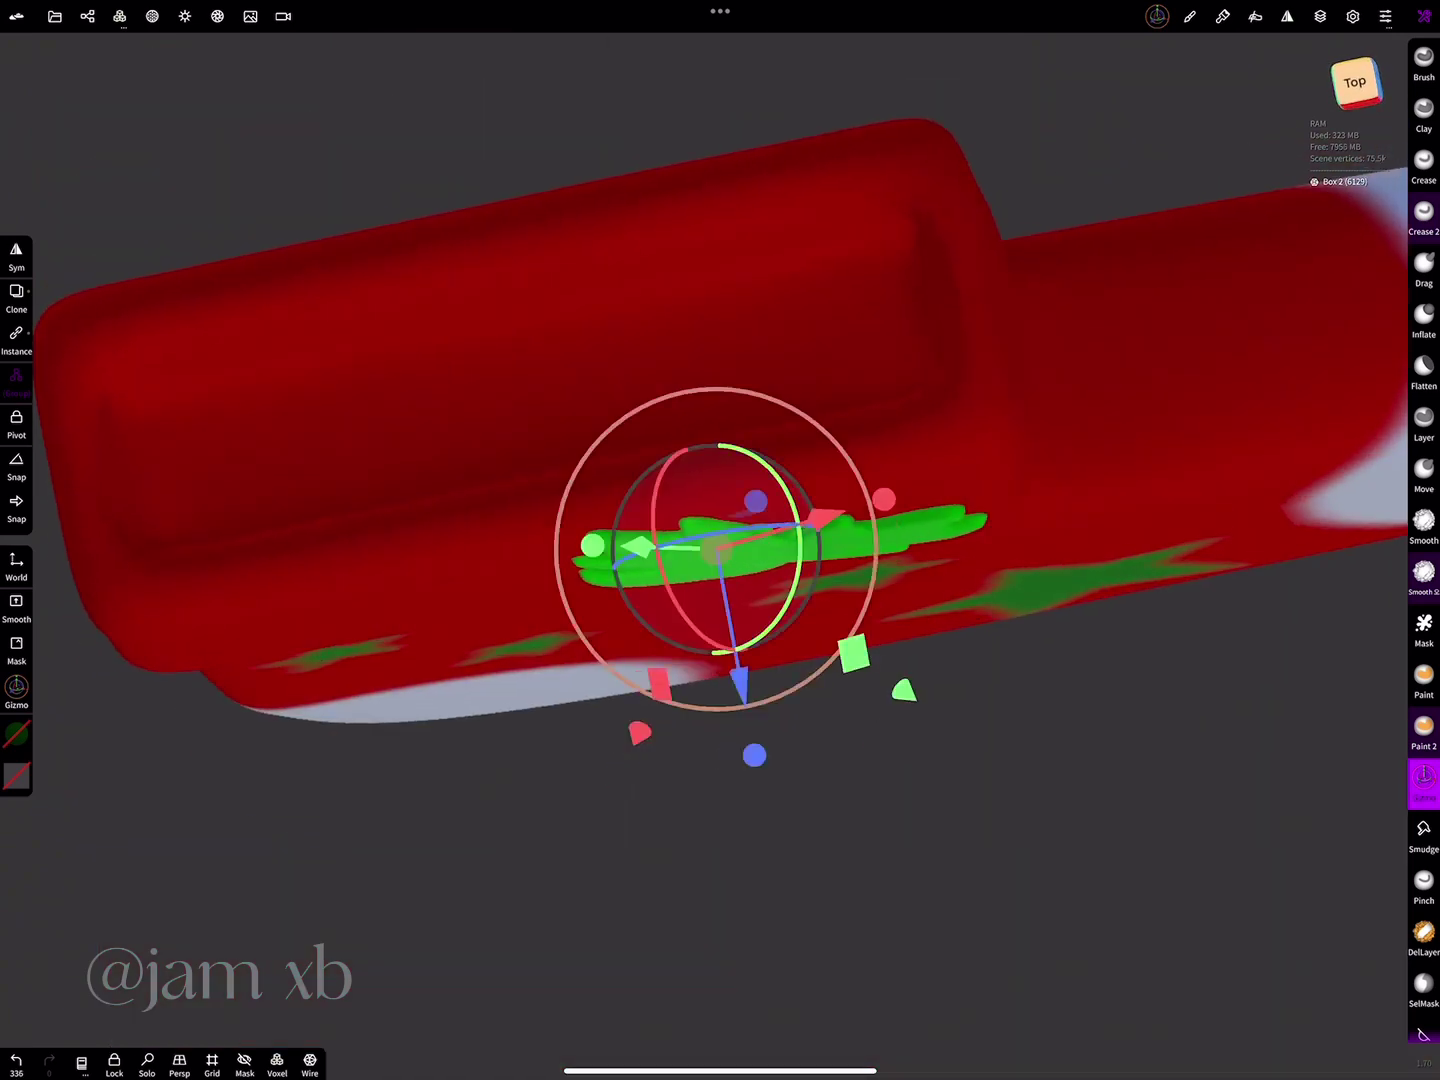
pyautogui.click(1357, 91)
pyautogui.moveTo(740, 260)
pyautogui.mouseDown()
pyautogui.moveTo(671, 230)
pyautogui.moveTo(660, 250)
pyautogui.moveTo(640, 236)
pyautogui.mouseUp()
# - Zoom out and bring up the Scene > Add primitives list
pyautogui.scroll(-5, 720, 540)
pyautogui.scroll(-3, 720, 540)
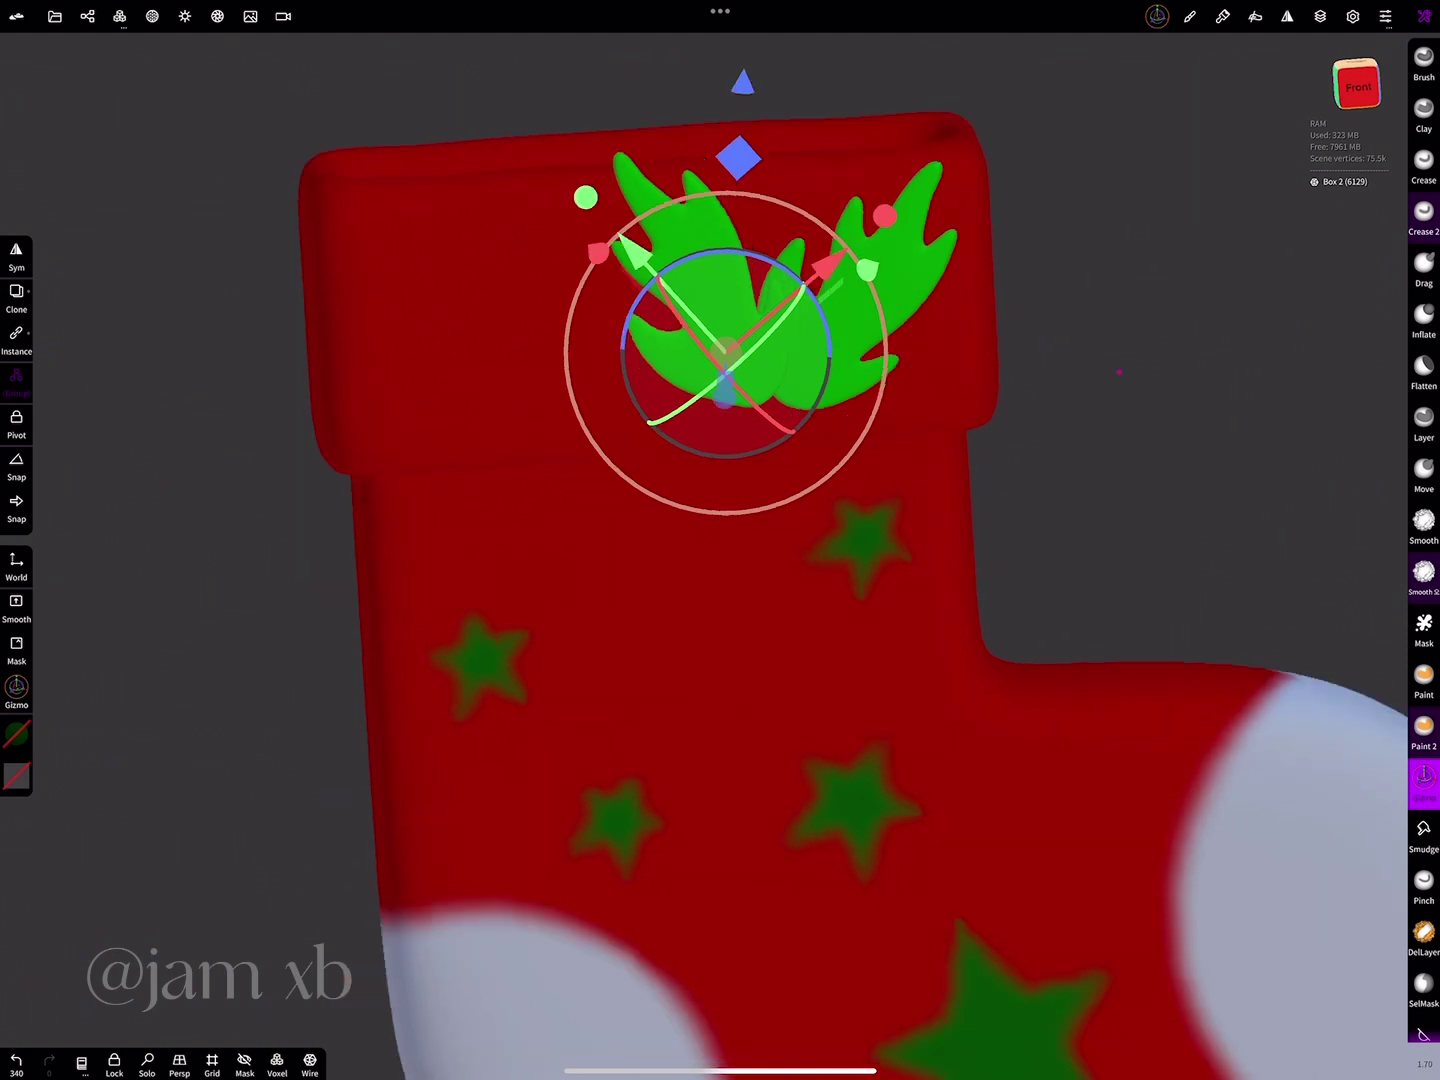
pyautogui.scroll(-5, 720, 540)
pyautogui.click(87, 15)
pyautogui.click(52, 52)
# - Add a sphere, validate it and voxel-remesh it at resolution 150 (91.4k vertices)
pyautogui.click(146, 131)
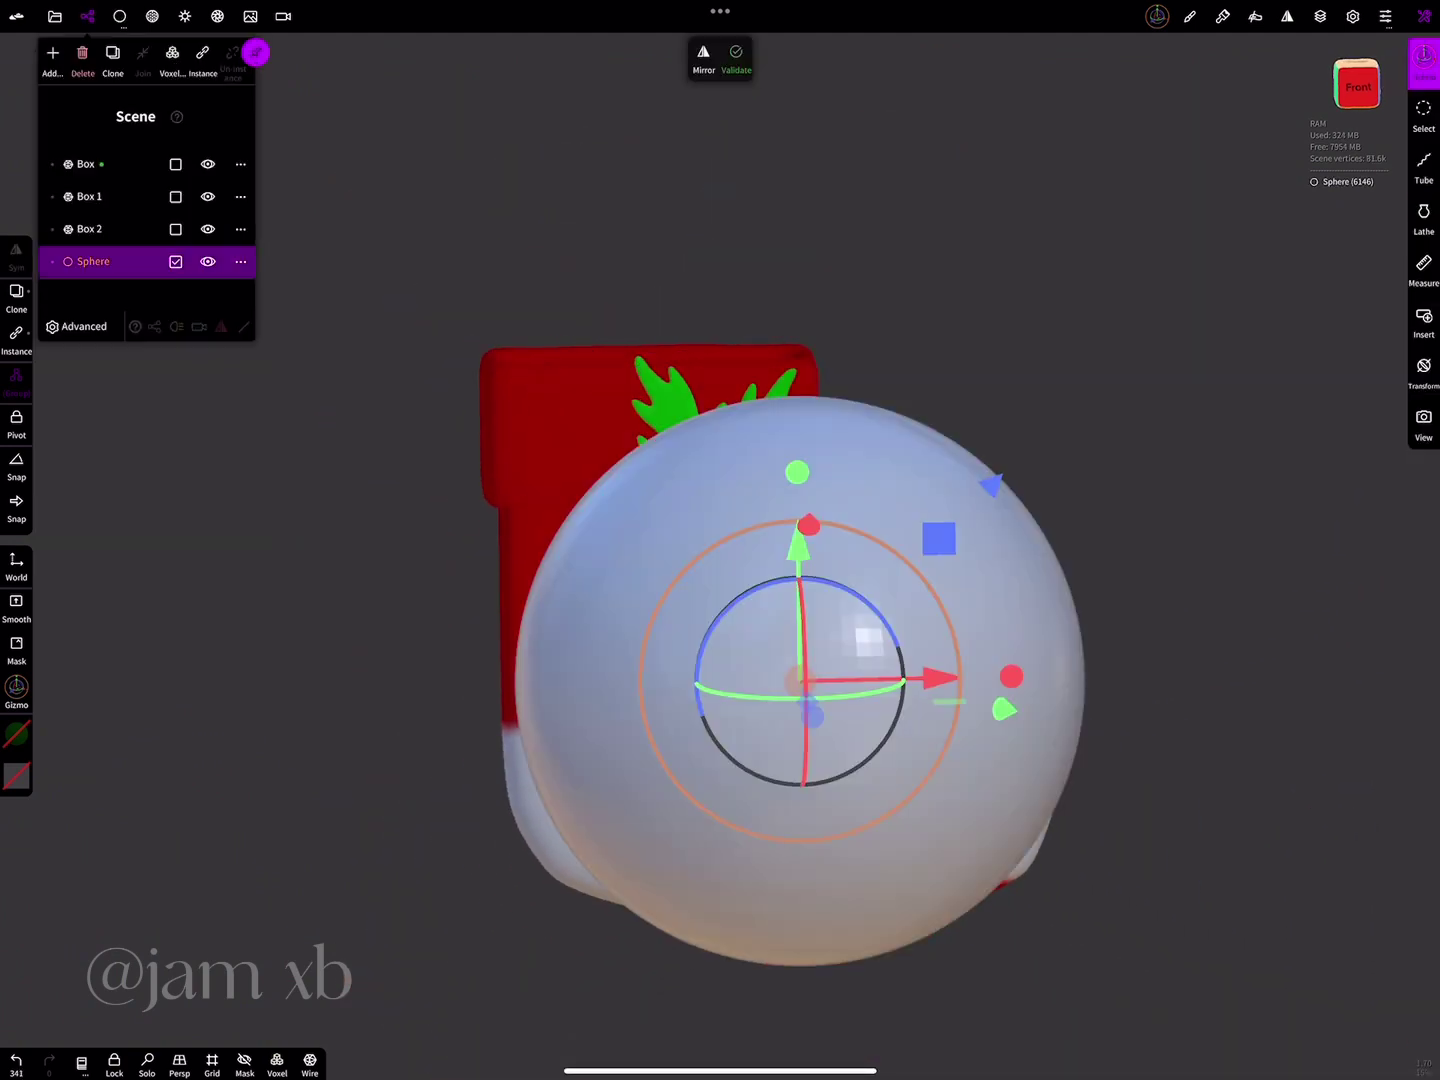
pyautogui.scroll(-3, 720, 599)
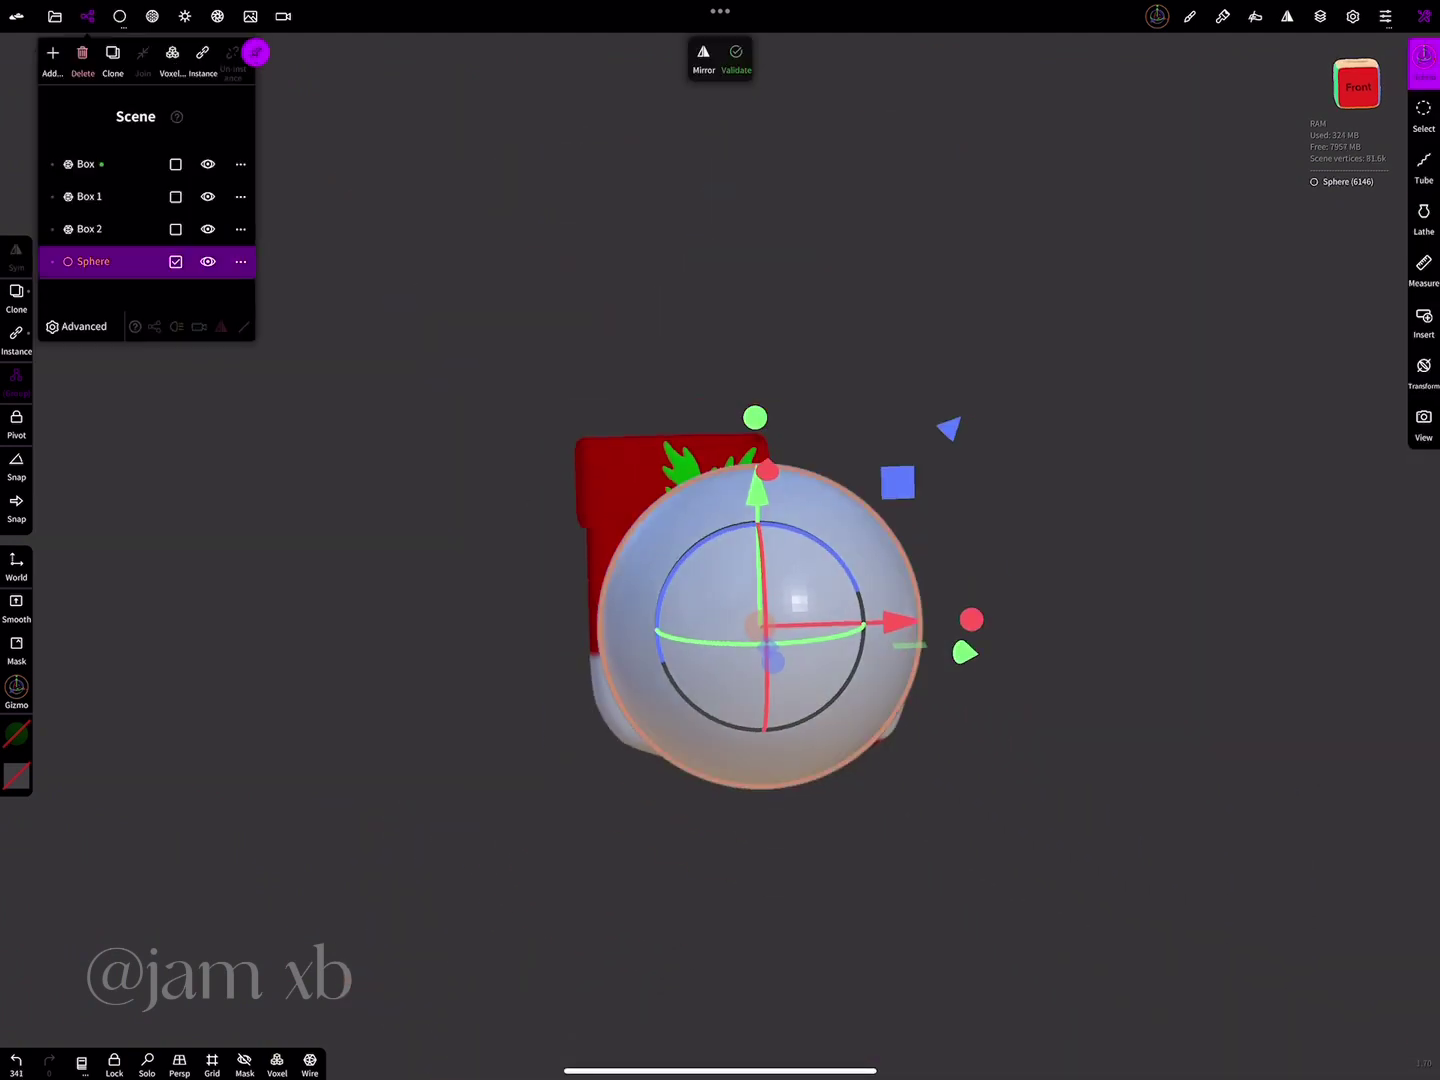
pyautogui.click(120, 16)
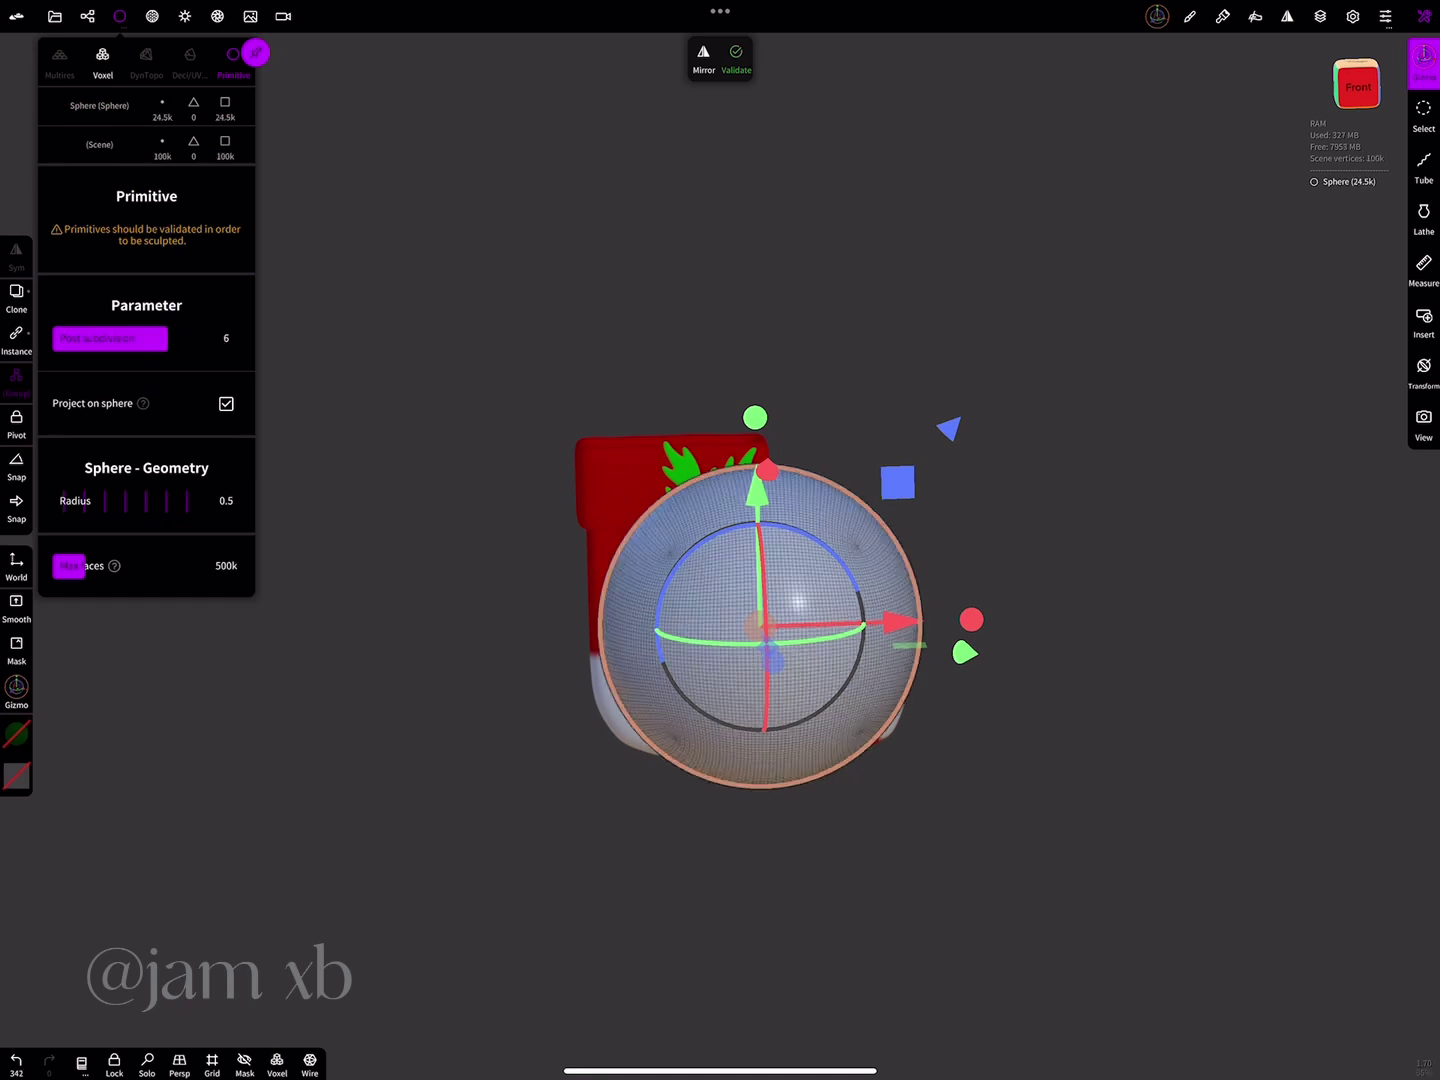
pyautogui.click(735, 58)
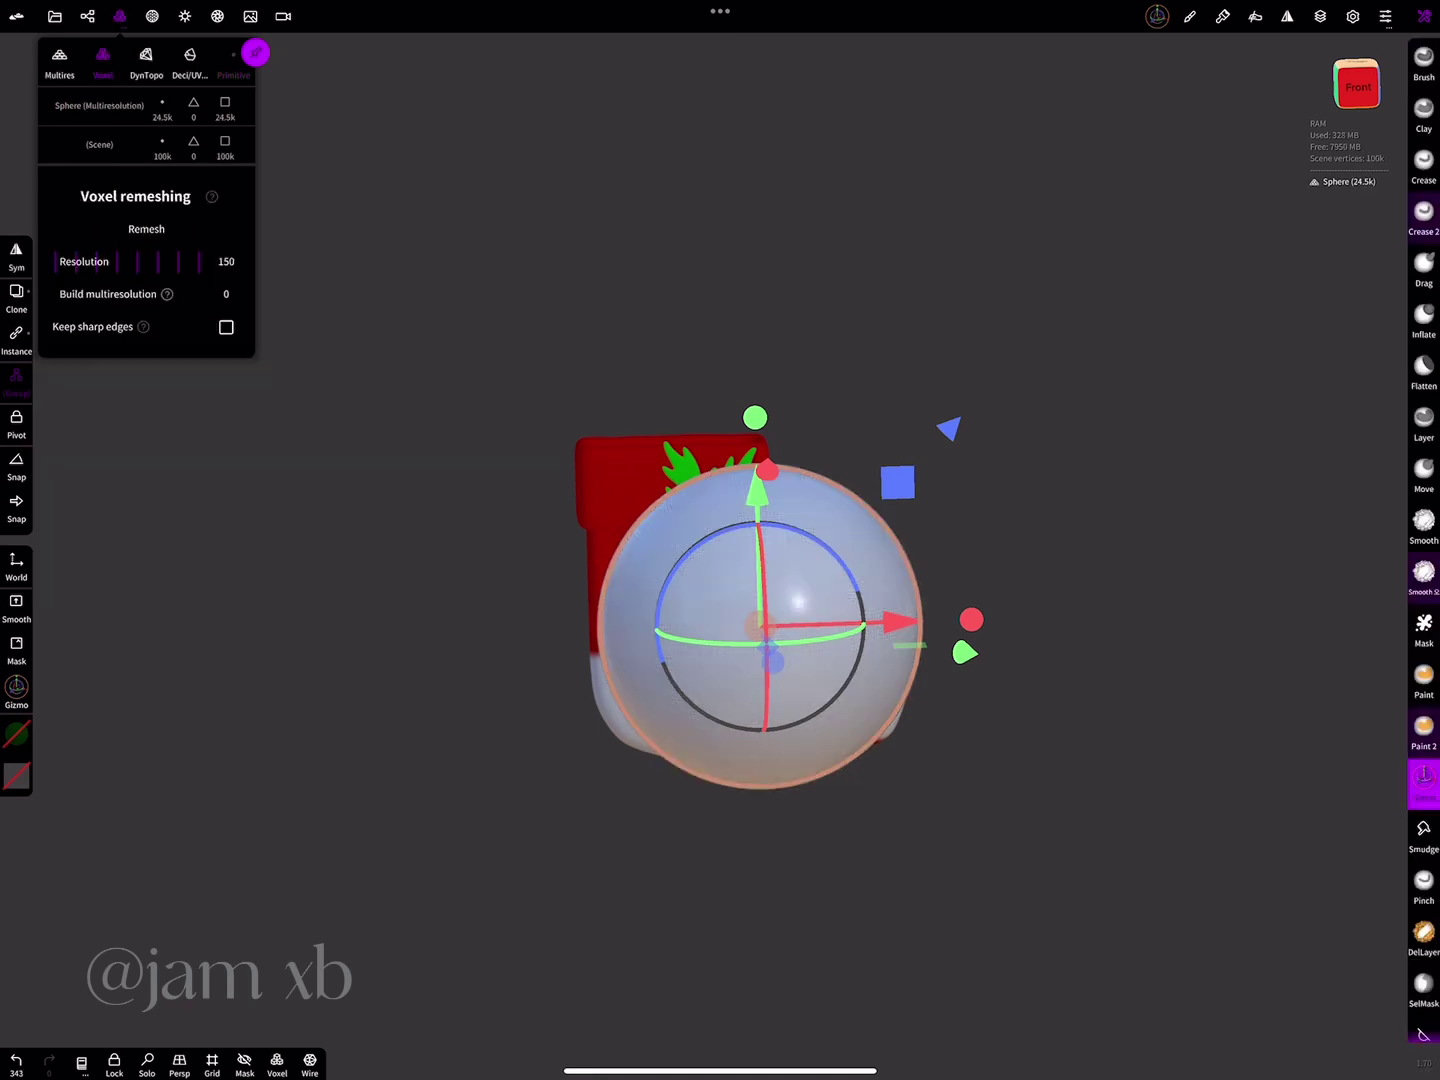
pyautogui.click(146, 230)
# - Smooth the sphere's surface with a larger brush and bring up the paint colour settings
pyautogui.click(1424, 520)
pyautogui.moveTo(16, 356); pyautogui.dragTo(15, 300)
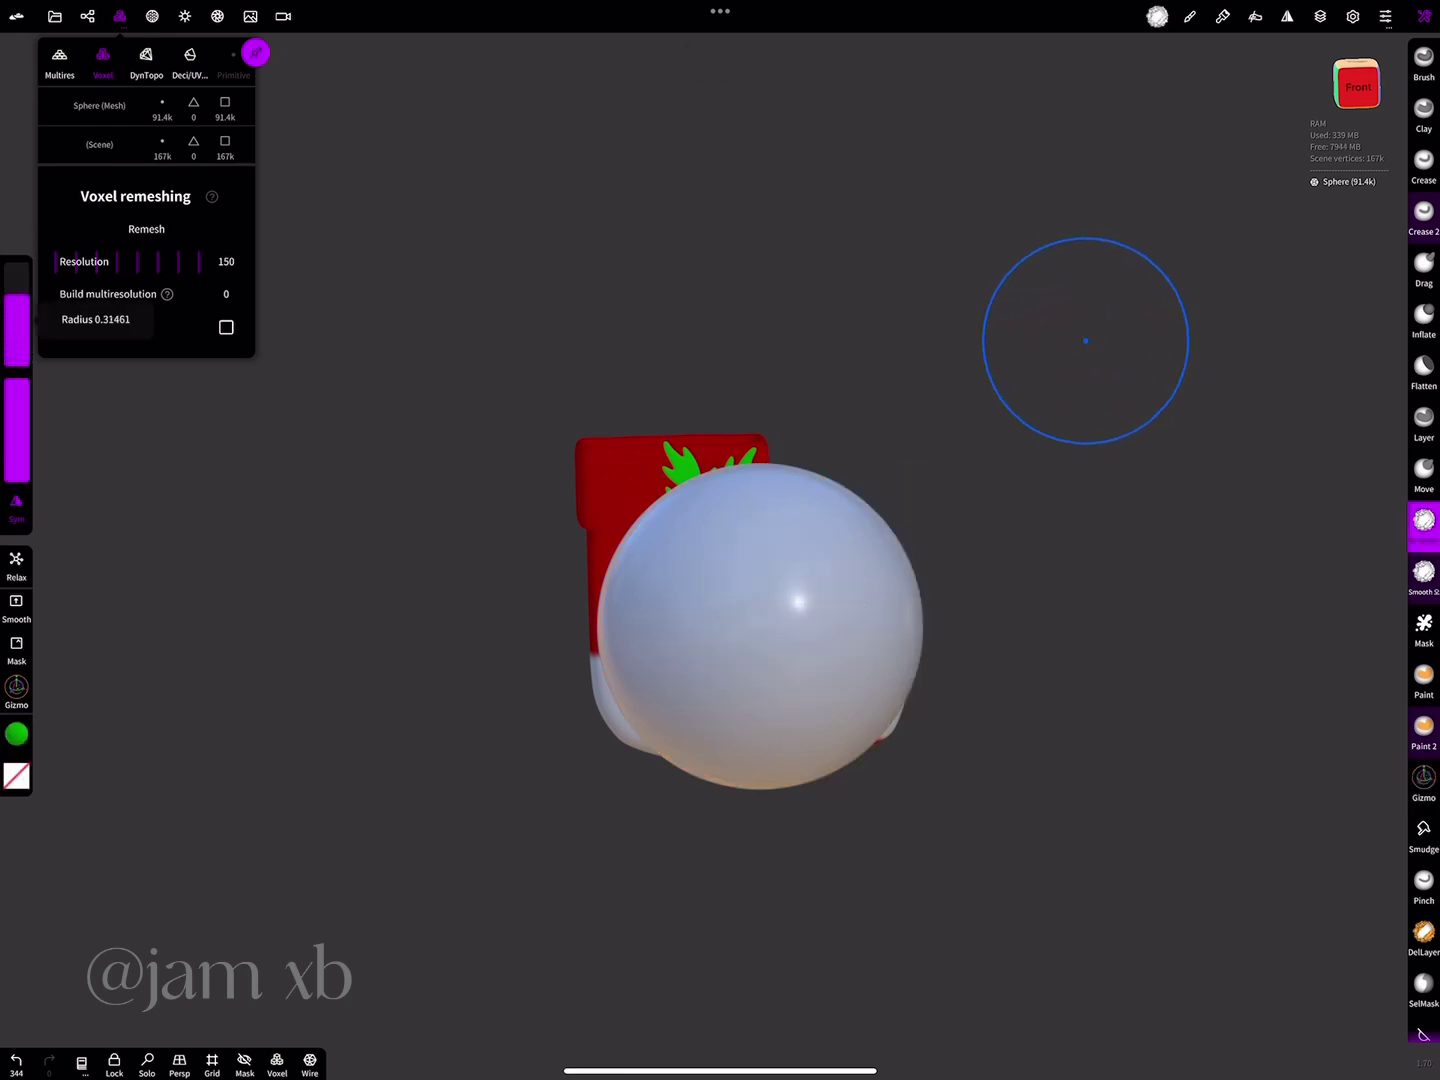
pyautogui.moveTo(1085, 341); pyautogui.dragTo(852, 649)
pyautogui.moveTo(771, 739); pyautogui.dragTo(901, 700)
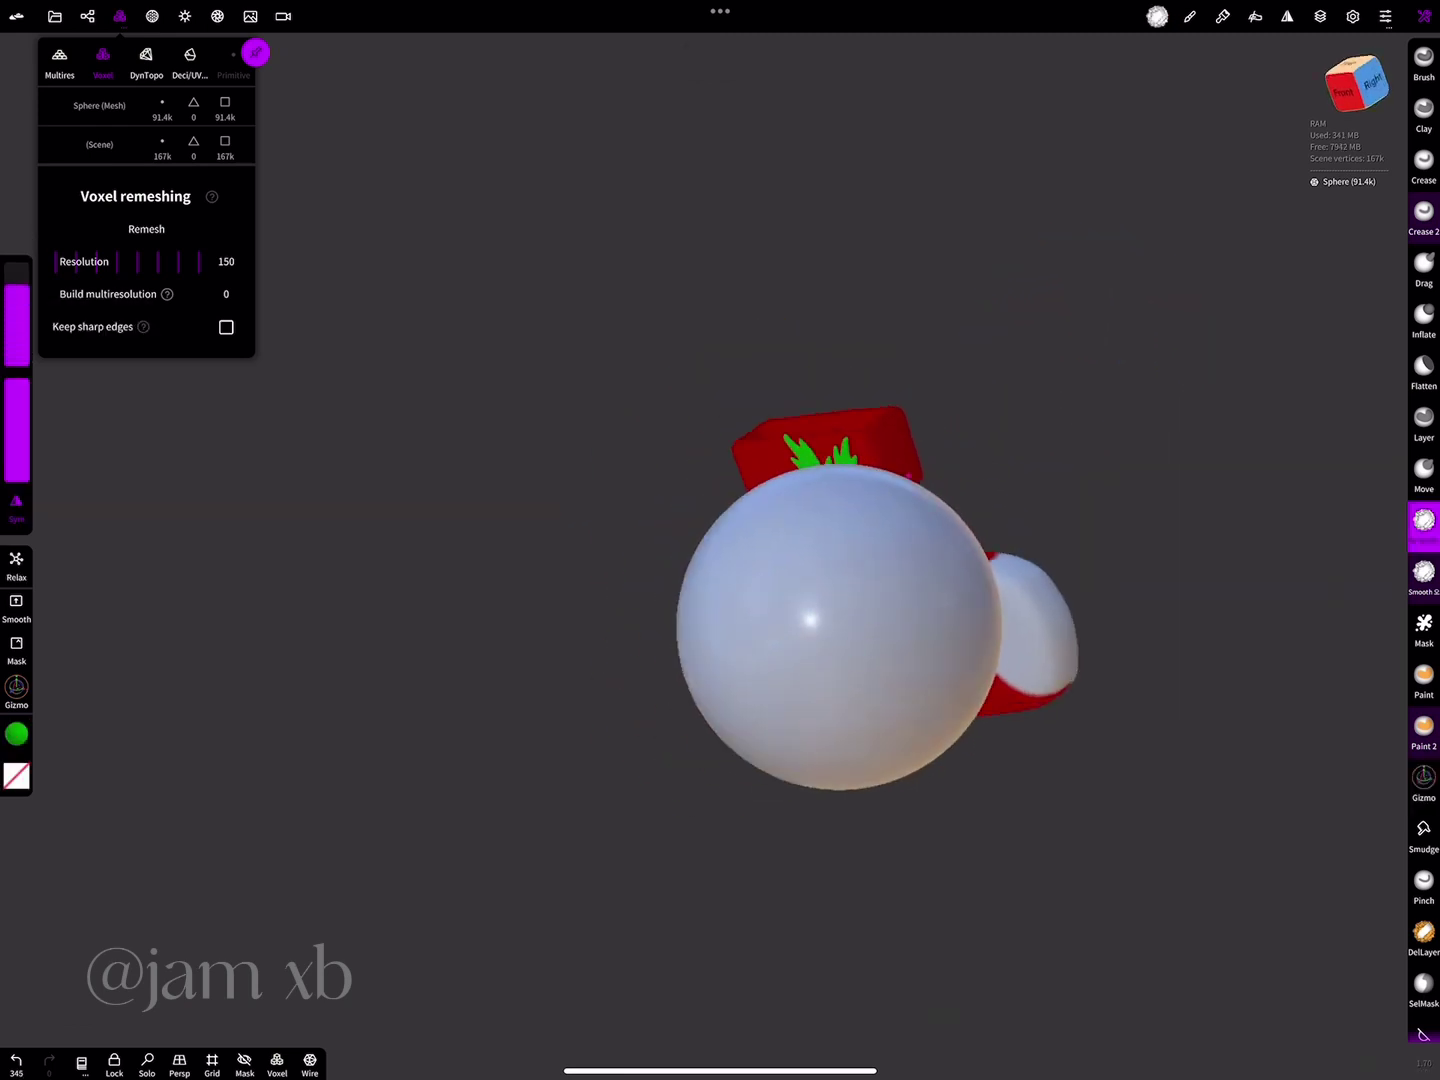
pyautogui.moveTo(810, 556)
pyautogui.mouseDown()
pyautogui.moveTo(980, 698)
pyautogui.moveTo(841, 746)
pyautogui.moveTo(873, 657)
pyautogui.mouseUp()
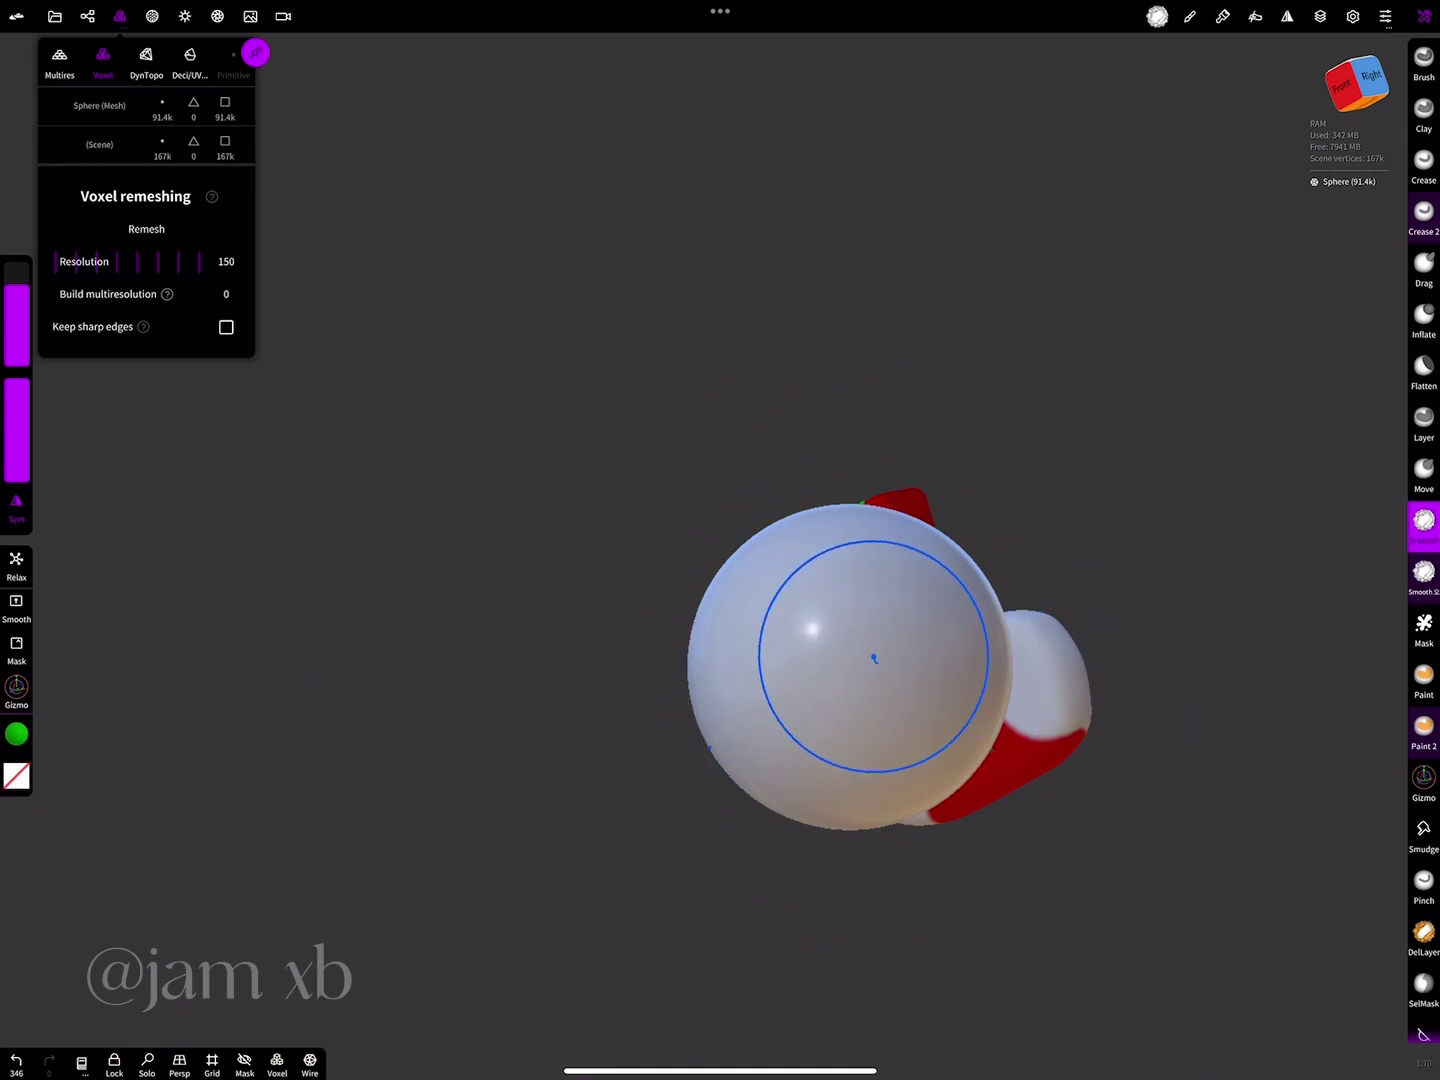
pyautogui.moveTo(1050, 451); pyautogui.dragTo(1231, 453)
pyautogui.scroll(5, 1141, 335)
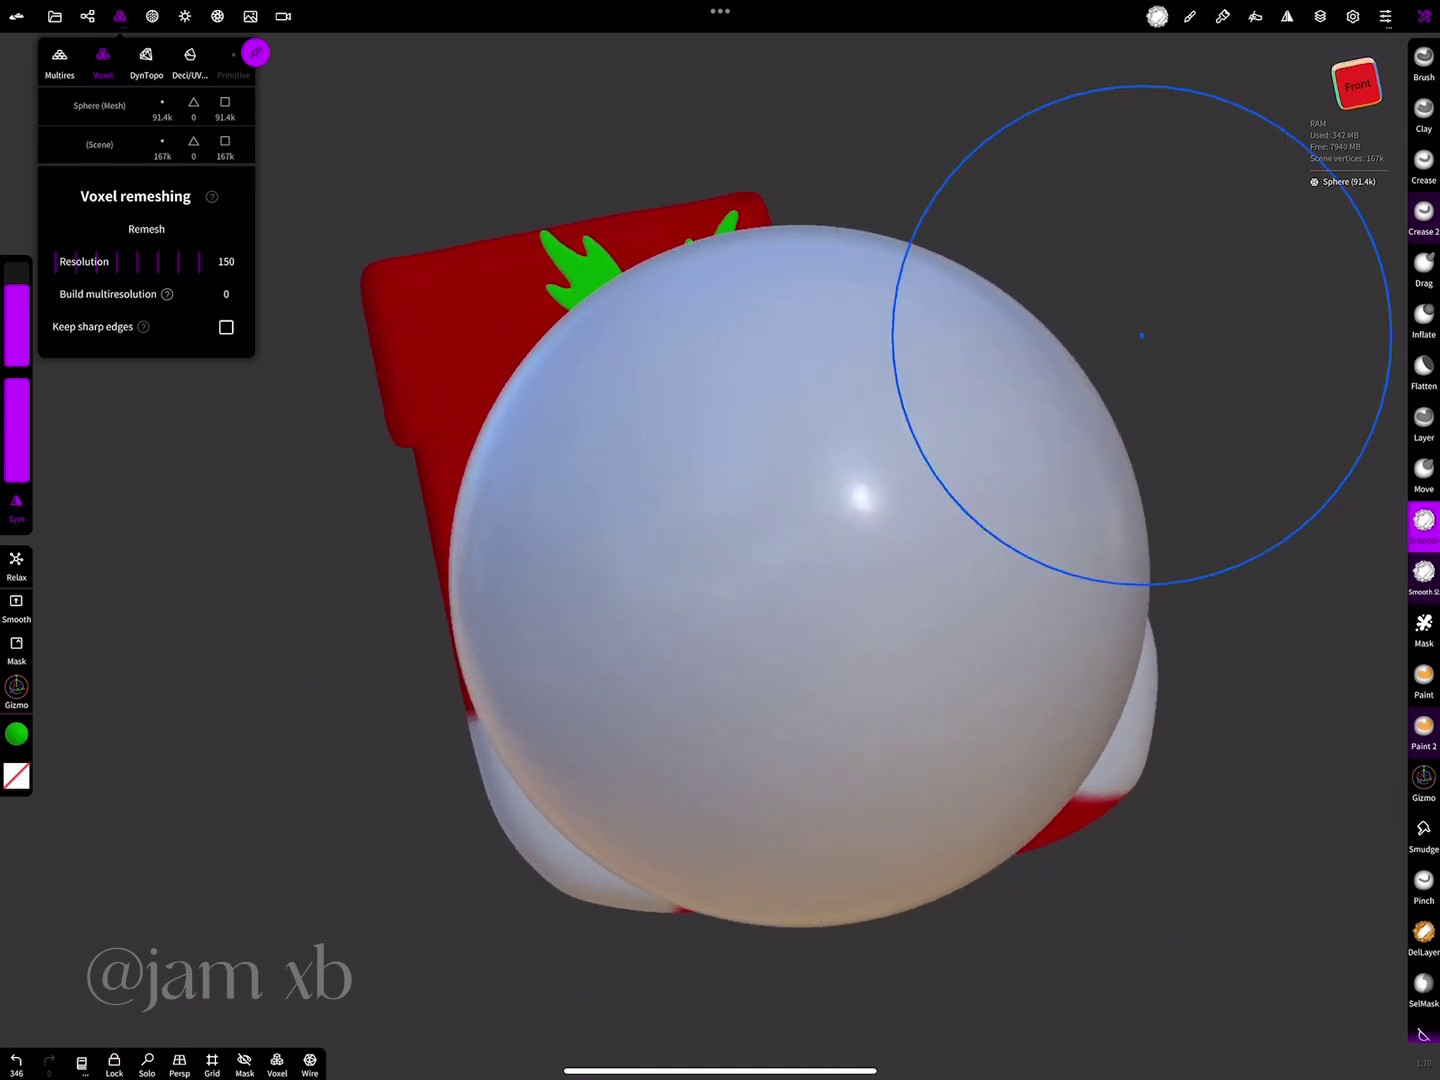
pyautogui.click(16, 733)
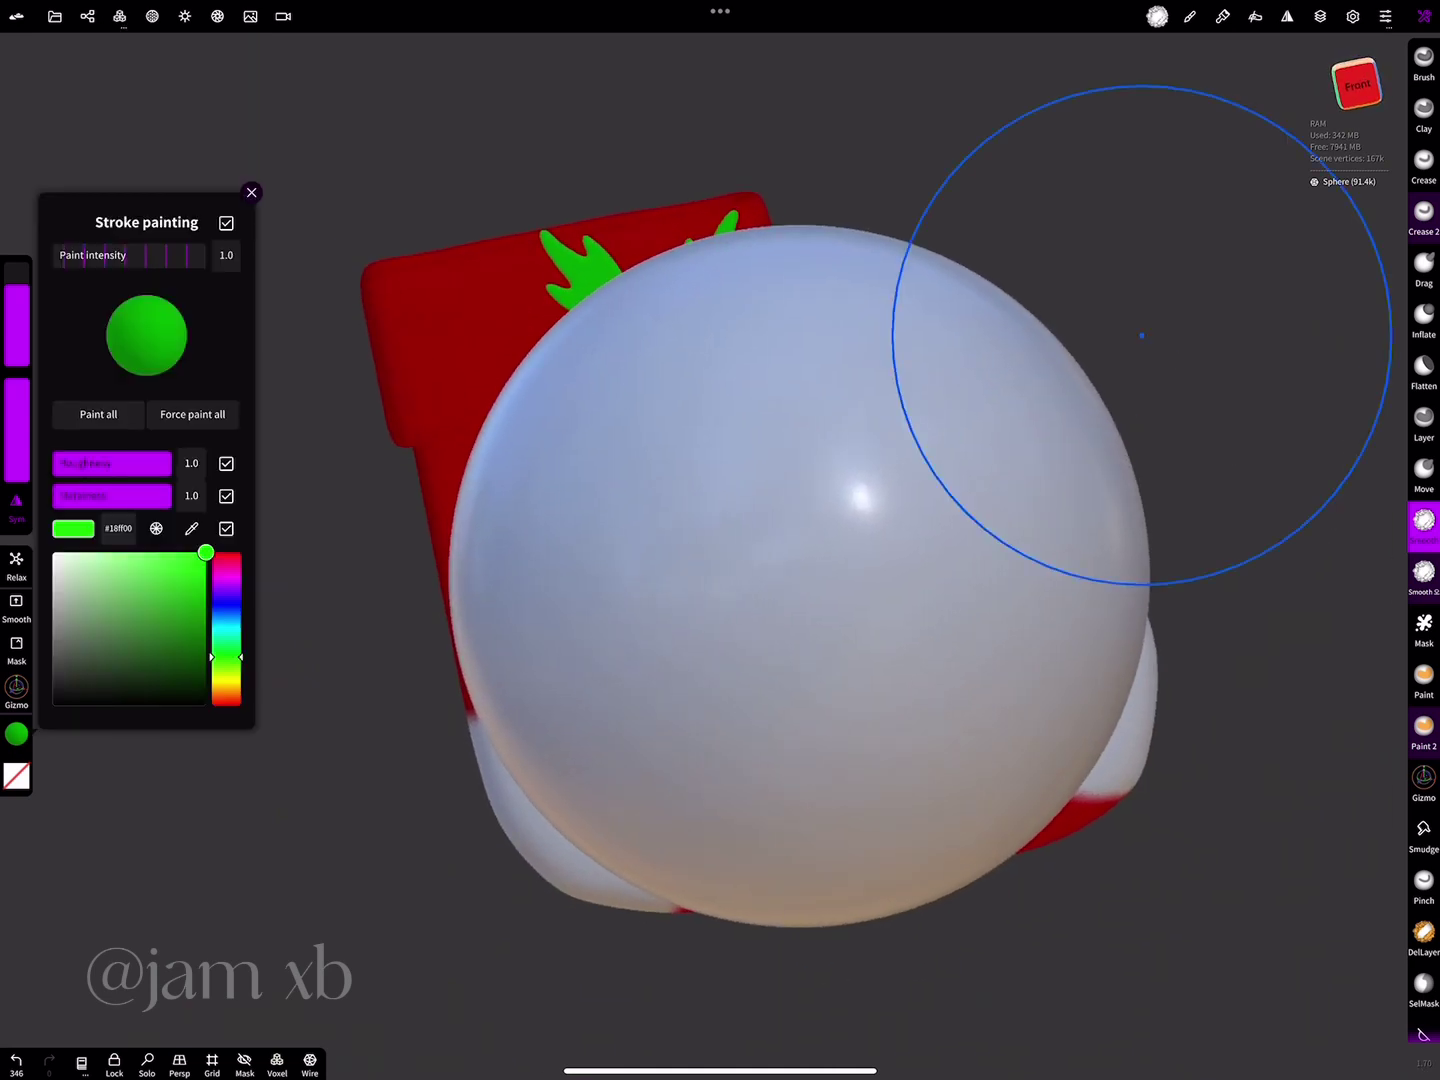
# - Paint the whole sphere glossy red (#ff0002) with roughness lowered to 0.236
pyautogui.moveTo(227, 657); pyautogui.dragTo(227, 553)
pyautogui.moveTo(150, 463)
pyautogui.mouseDown()
pyautogui.moveTo(64, 464)
pyautogui.moveTo(80, 463)
pyautogui.mouseUp()
pyautogui.click(98, 414)
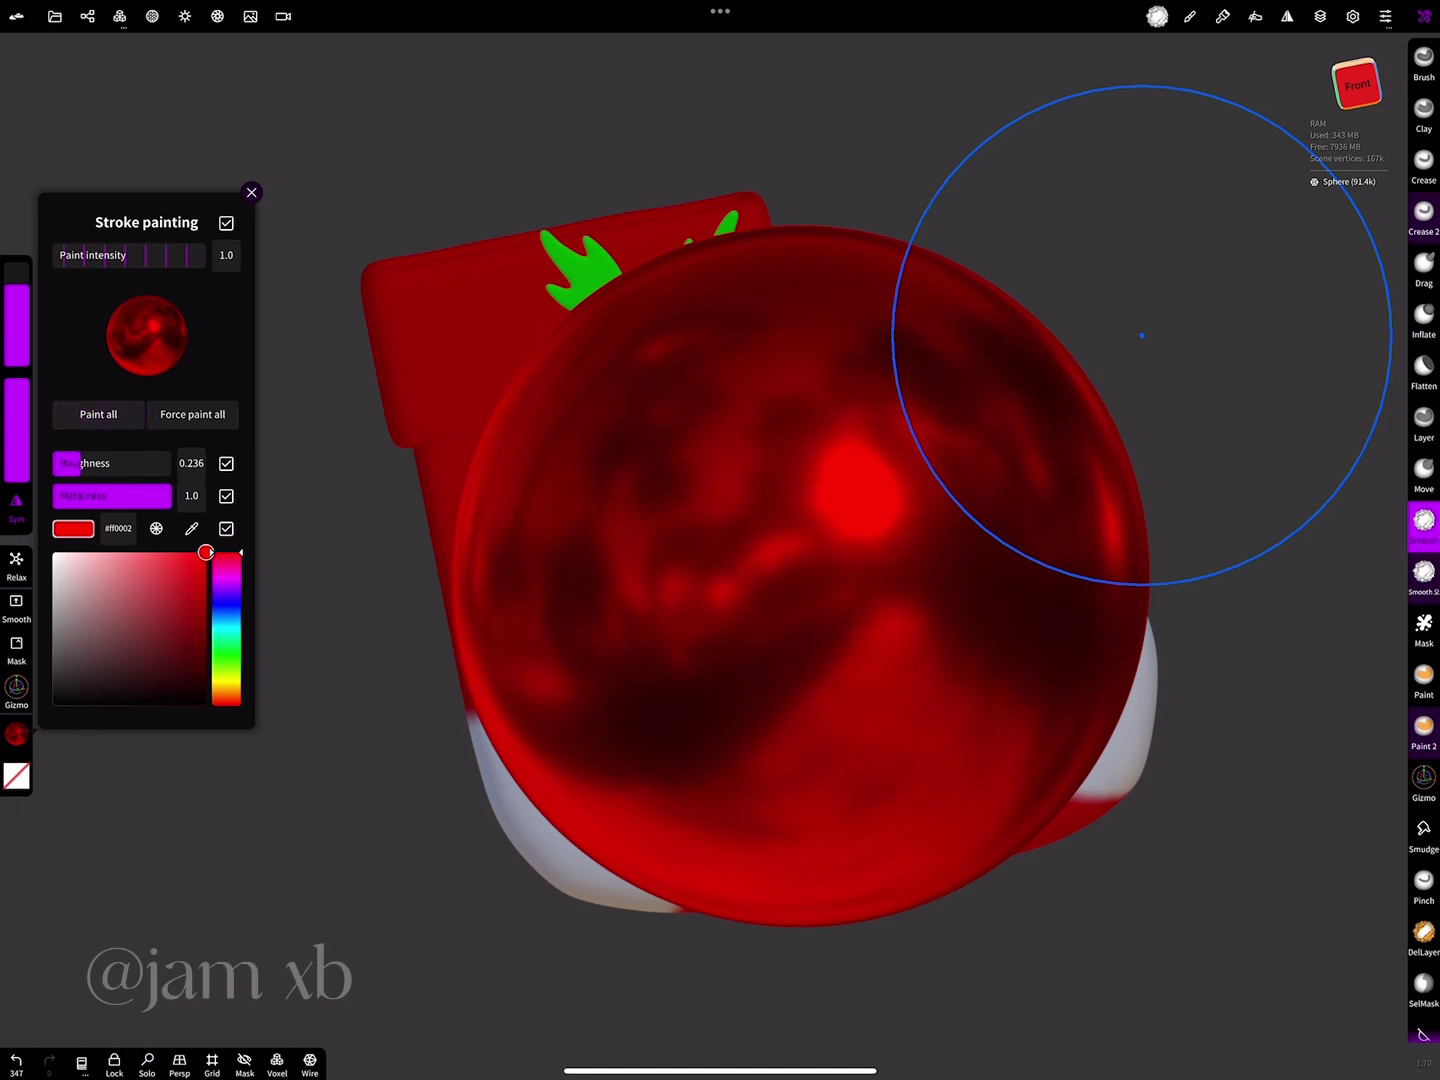
pyautogui.click(1424, 780)
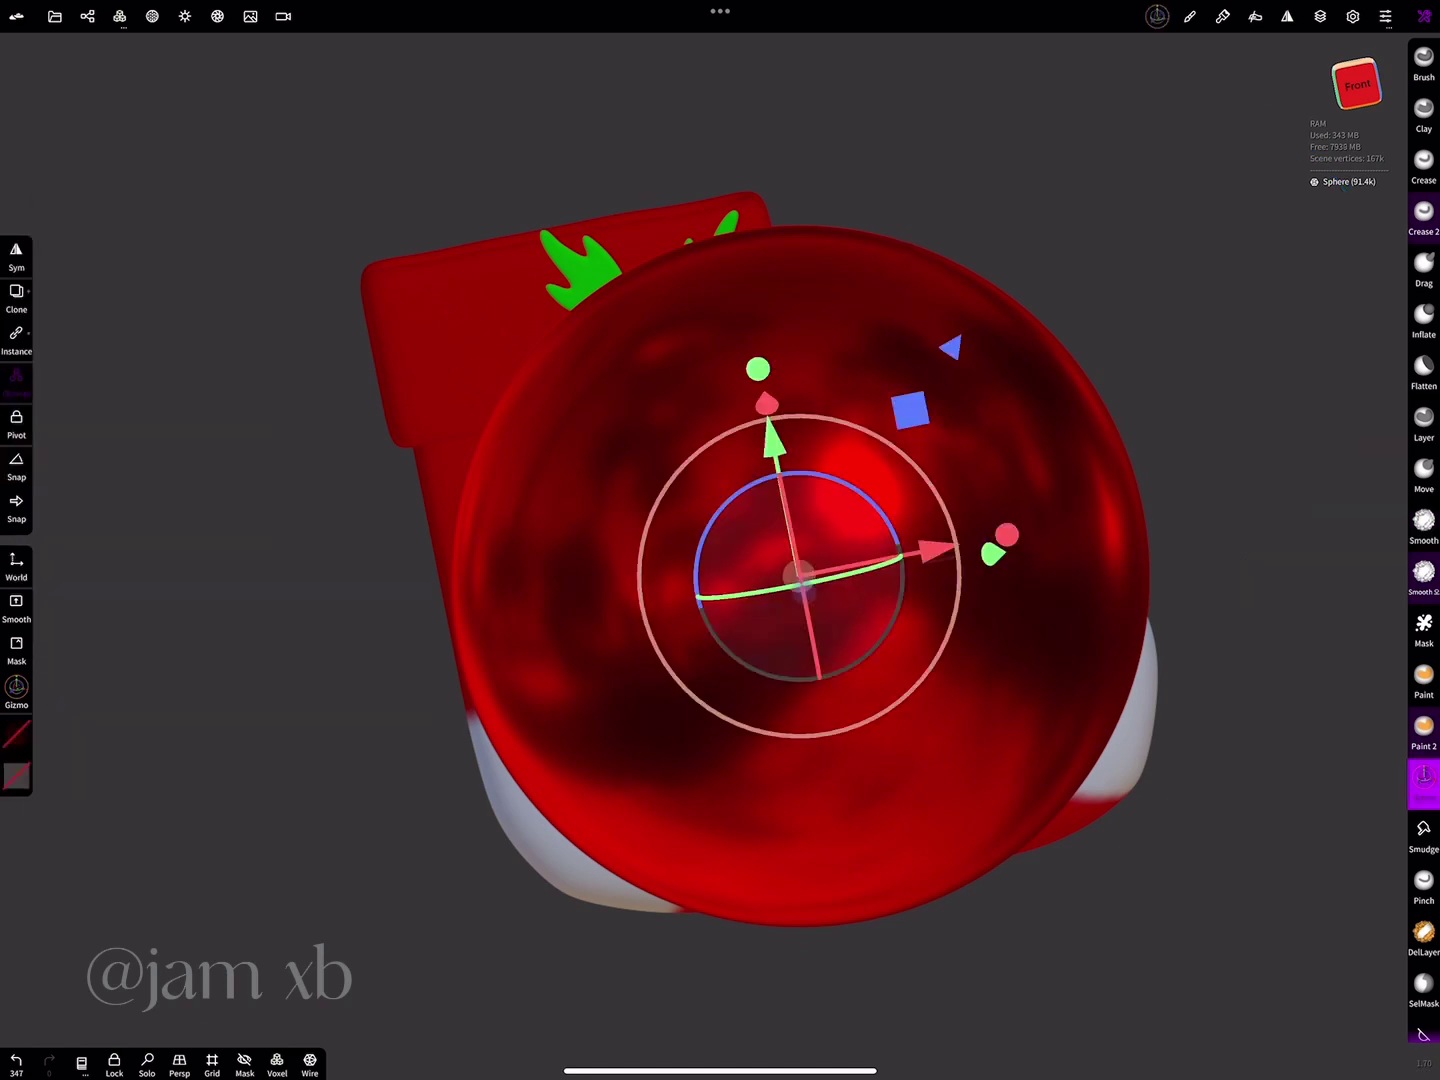
# - Shrink the red sphere to berry size and set it at the base of the holly leaves
pyautogui.moveTo(922, 556); pyautogui.dragTo(830, 556)
pyautogui.scroll(5, 735, 760)
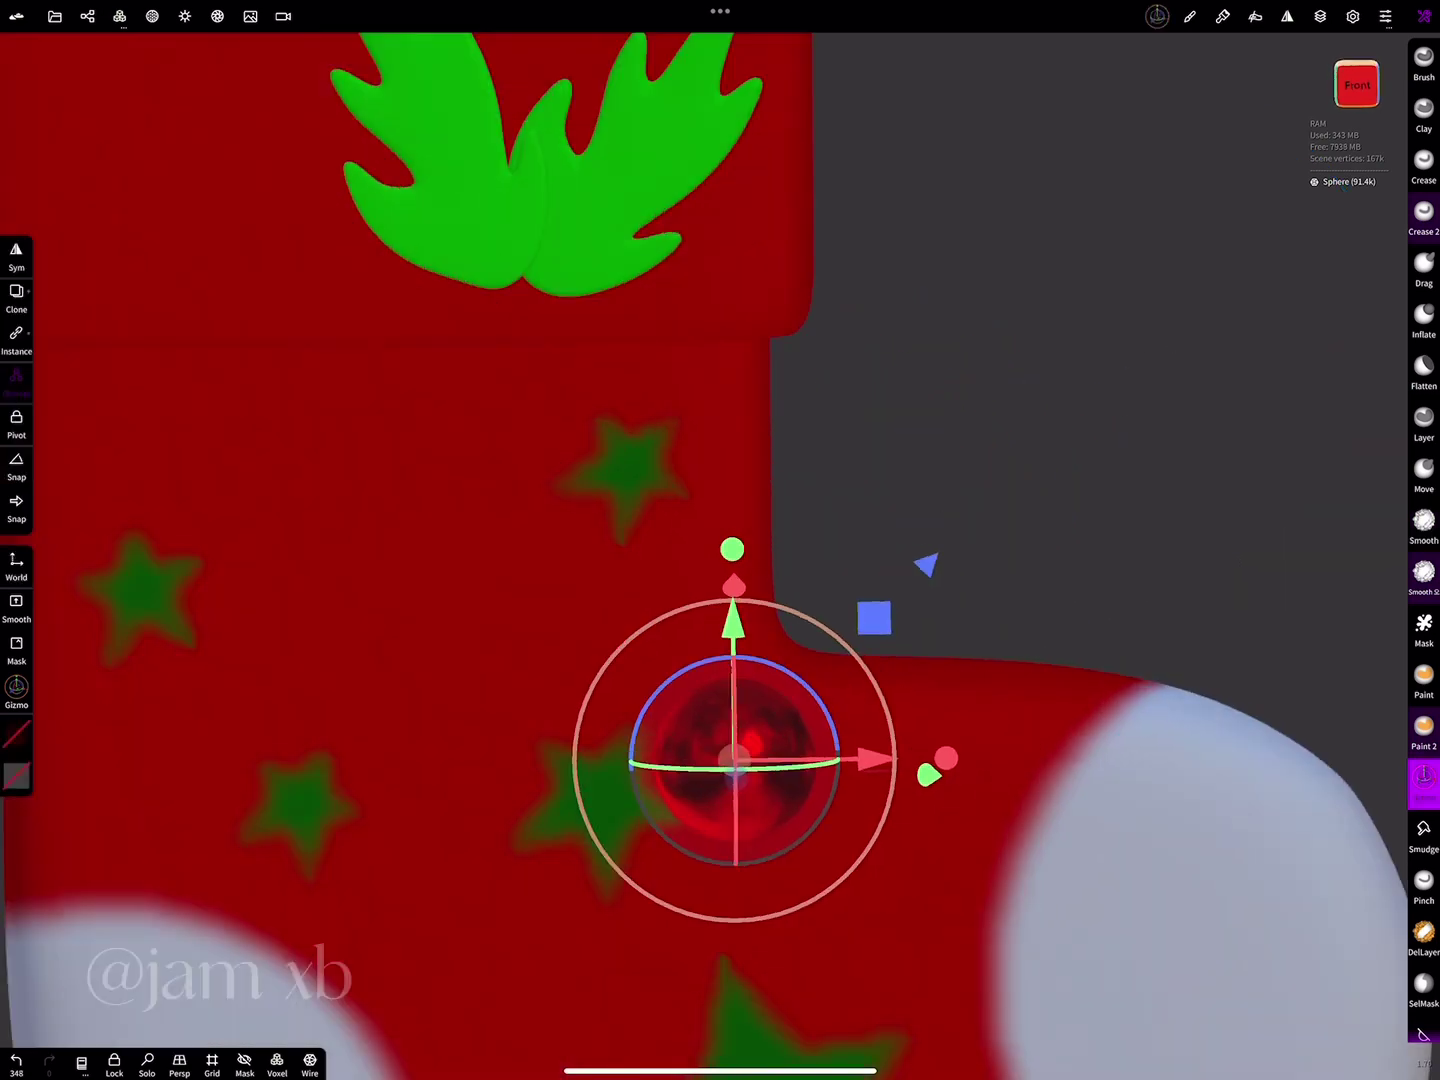
pyautogui.moveTo(1100, 401)
pyautogui.mouseDown()
pyautogui.moveTo(1000, 600)
pyautogui.moveTo(949, 800)
pyautogui.mouseUp()
pyautogui.moveTo(760, 716); pyautogui.dragTo(793, 880)
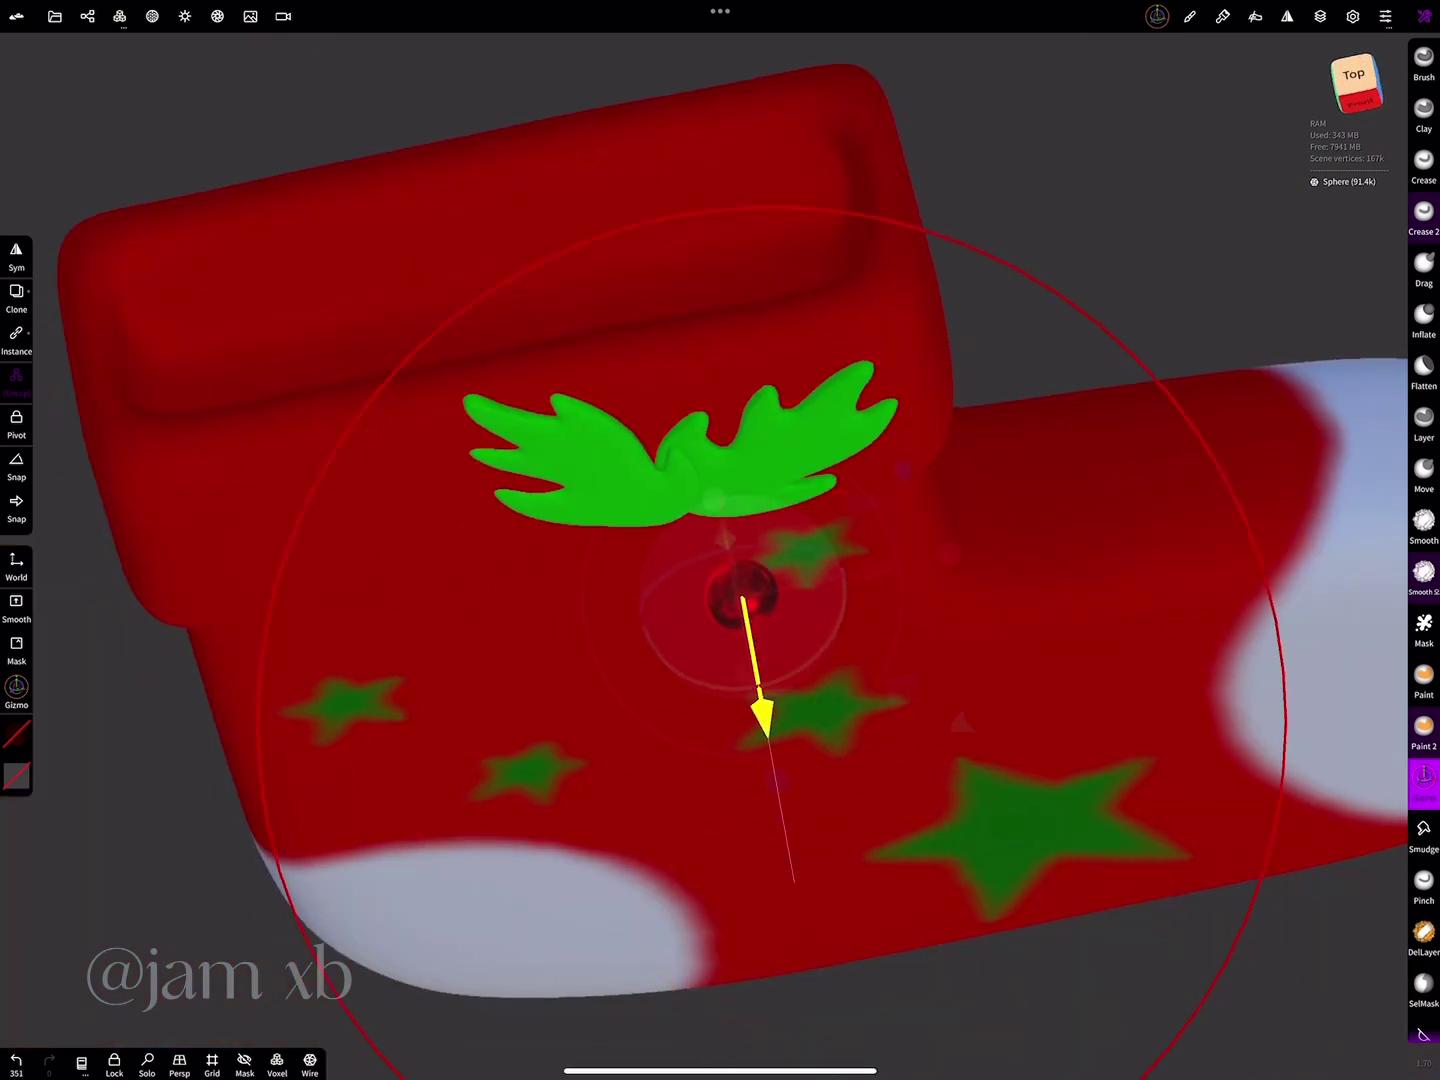
pyautogui.scroll(5, 740, 599)
pyautogui.moveTo(699, 599); pyautogui.dragTo(600, 420)
pyautogui.scroll(3, 512, 268)
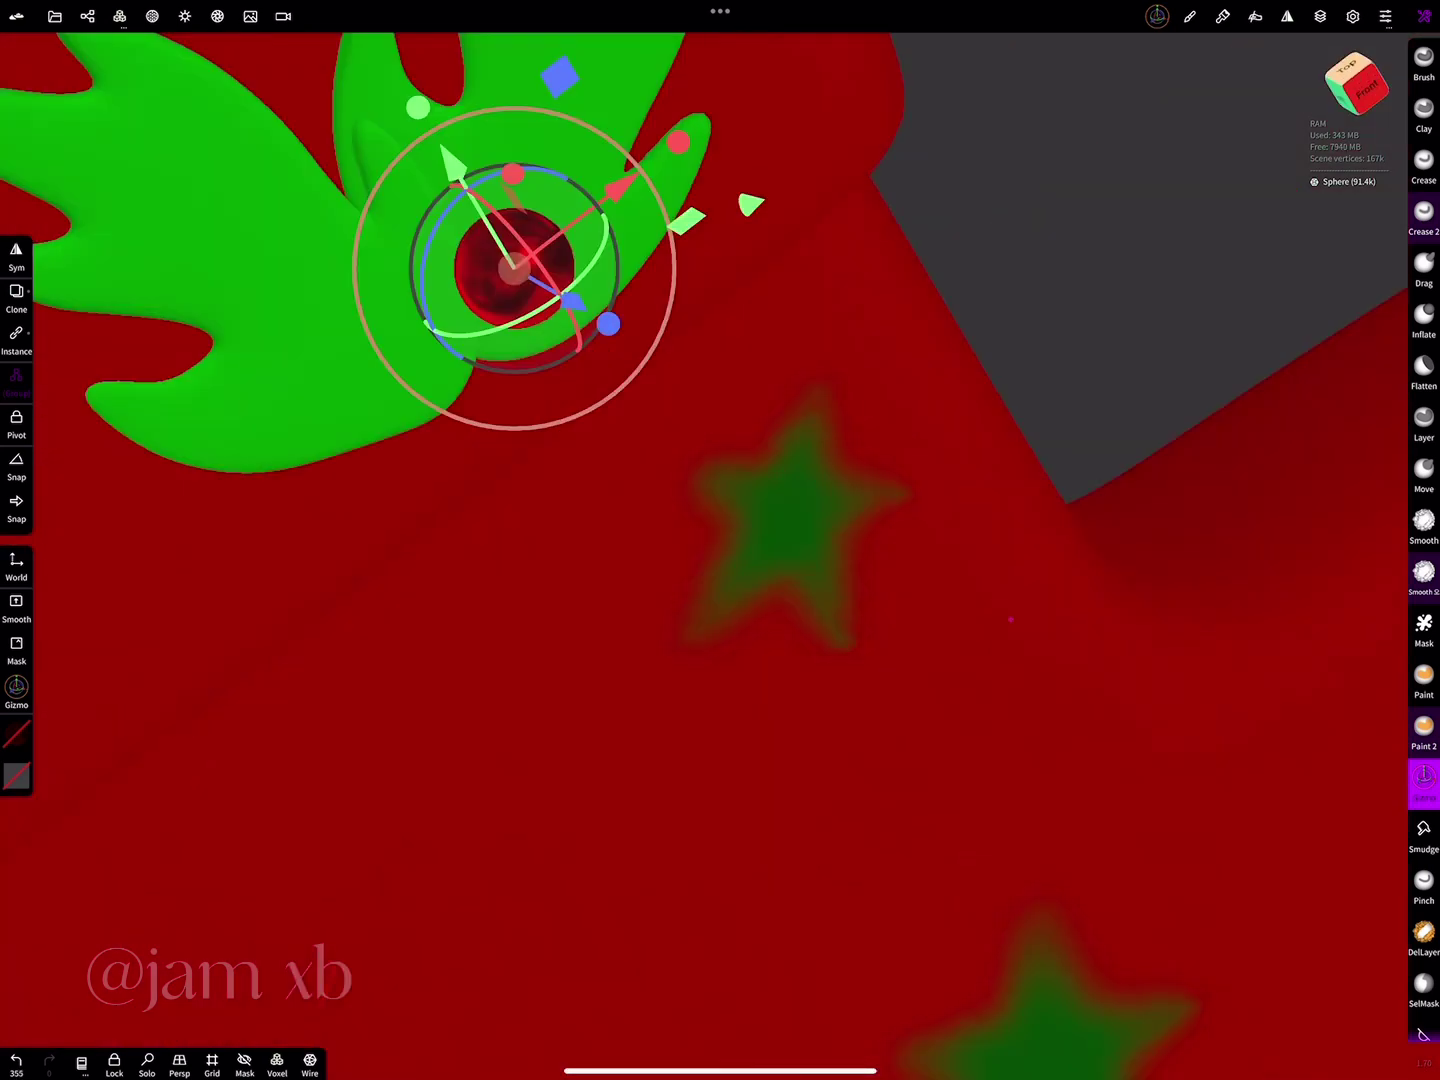
pyautogui.moveTo(800, 599); pyautogui.dragTo(699, 500)
# - Duplicate the berry twice and cluster the three berries, then return to Front view
pyautogui.click(16, 293)
pyautogui.moveTo(633, 425)
pyautogui.mouseDown()
pyautogui.moveTo(530, 546)
pyautogui.moveTo(487, 490)
pyautogui.mouseUp()
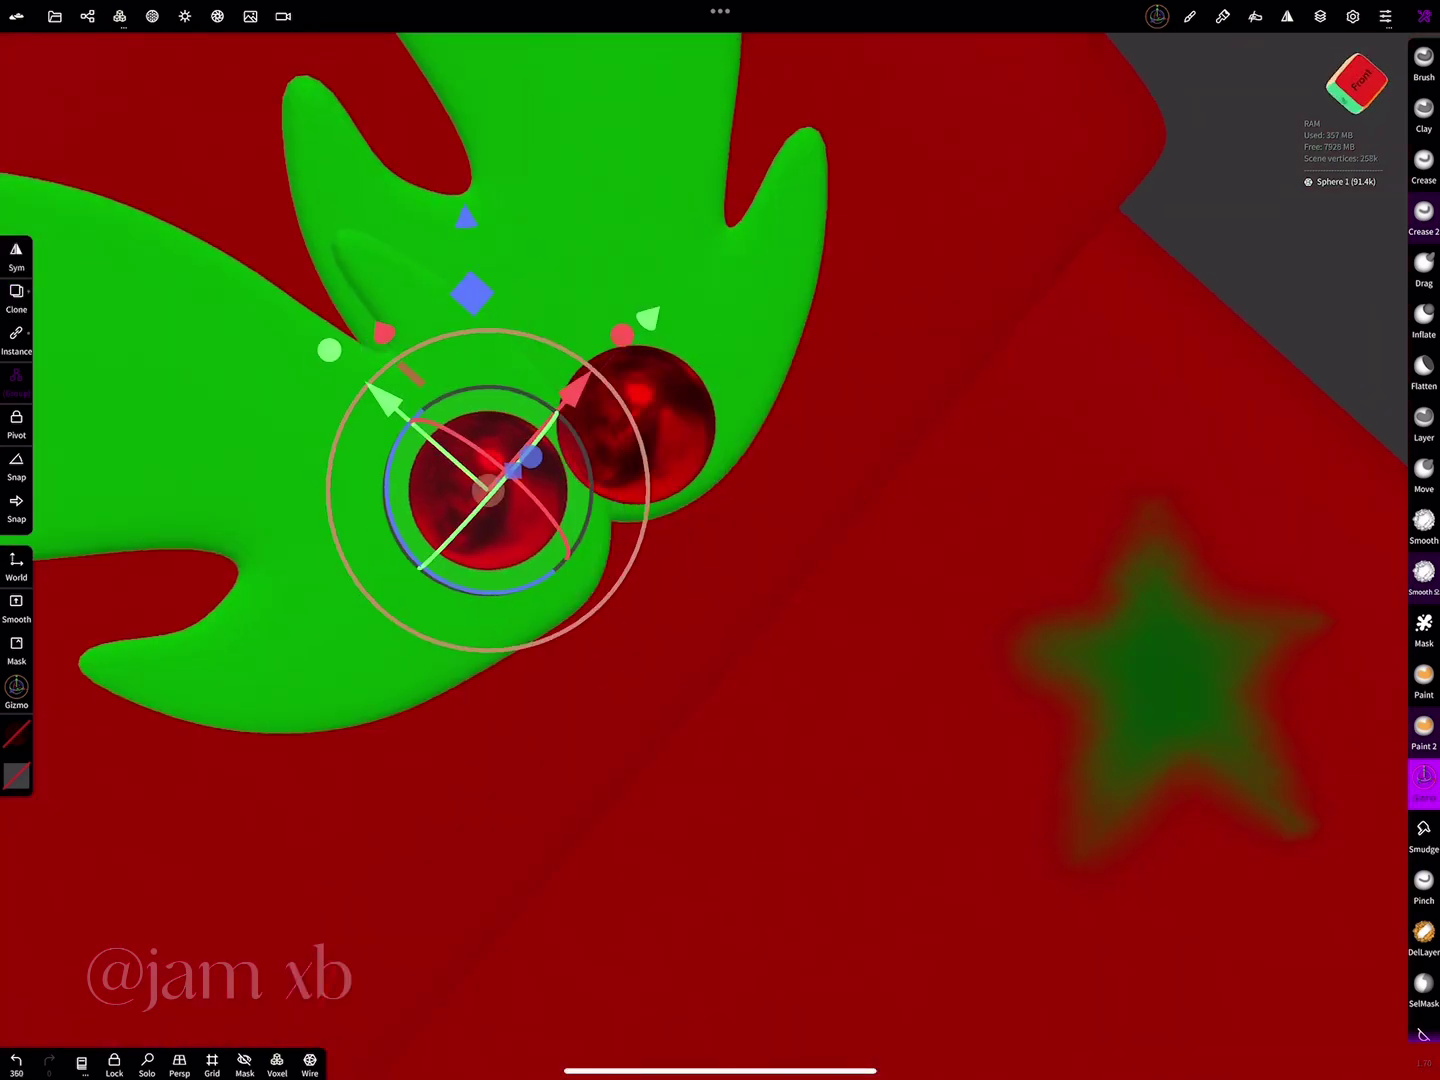
pyautogui.moveTo(570, 392); pyautogui.dragTo(564, 319)
pyautogui.moveTo(385, 400); pyautogui.dragTo(301, 470)
pyautogui.hotkey('ctrl', 'z')
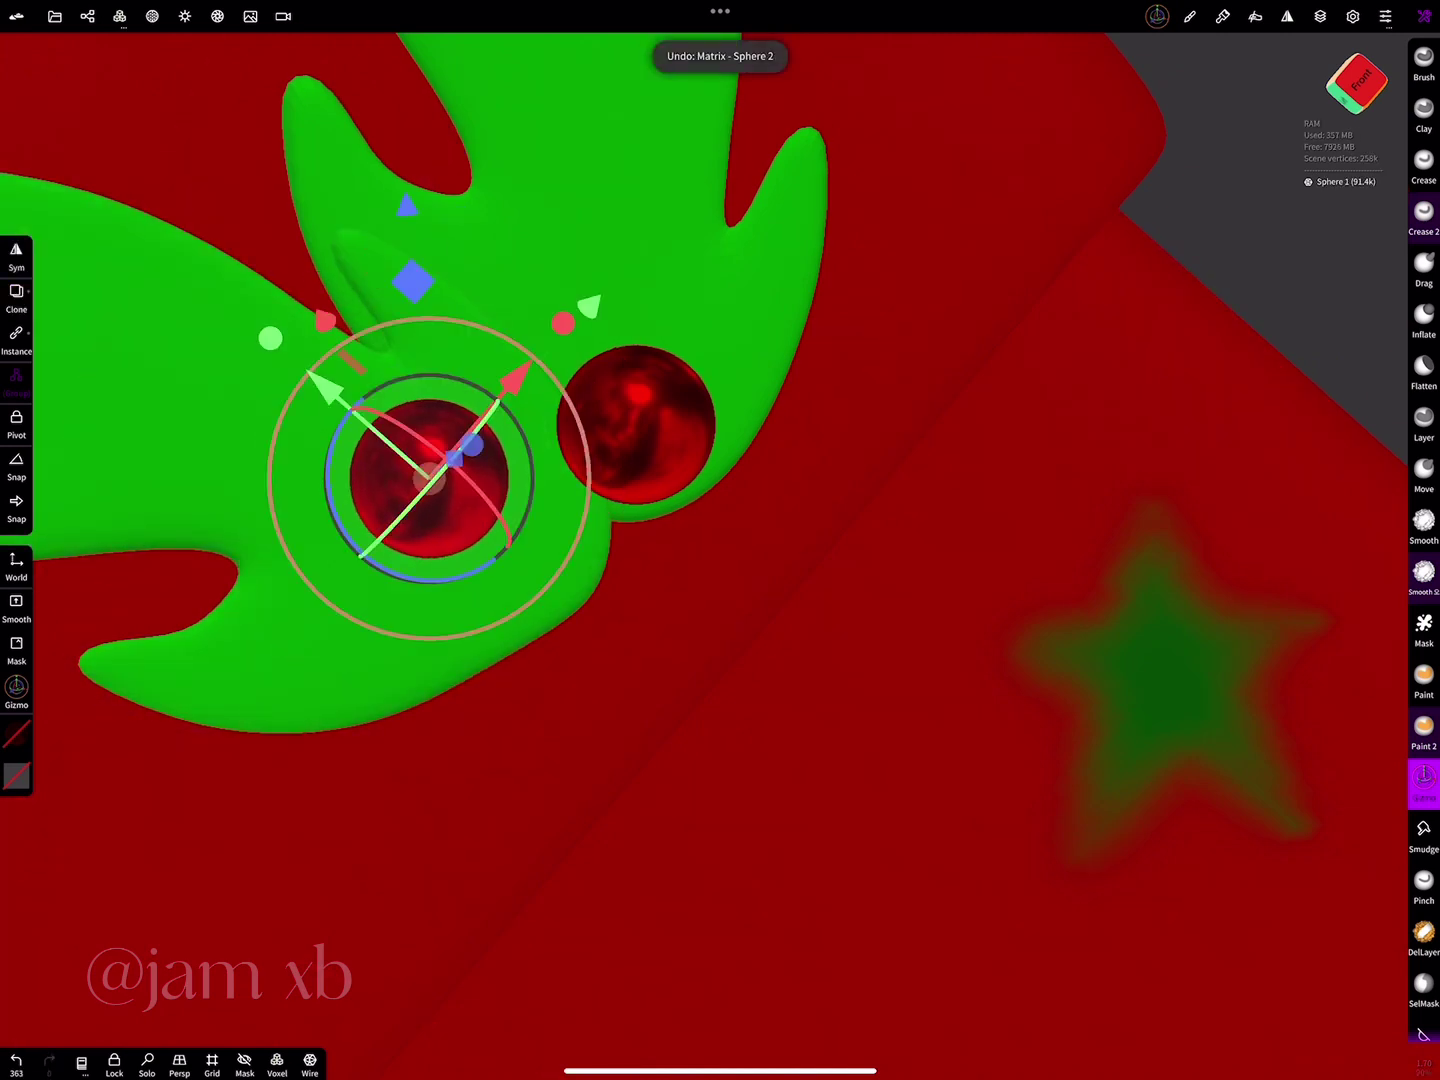
pyautogui.click(15, 293)
pyautogui.moveTo(450, 450)
pyautogui.mouseDown()
pyautogui.moveTo(540, 554)
pyautogui.moveTo(644, 450)
pyautogui.mouseUp()
pyautogui.moveTo(900, 800); pyautogui.dragTo(880, 779)
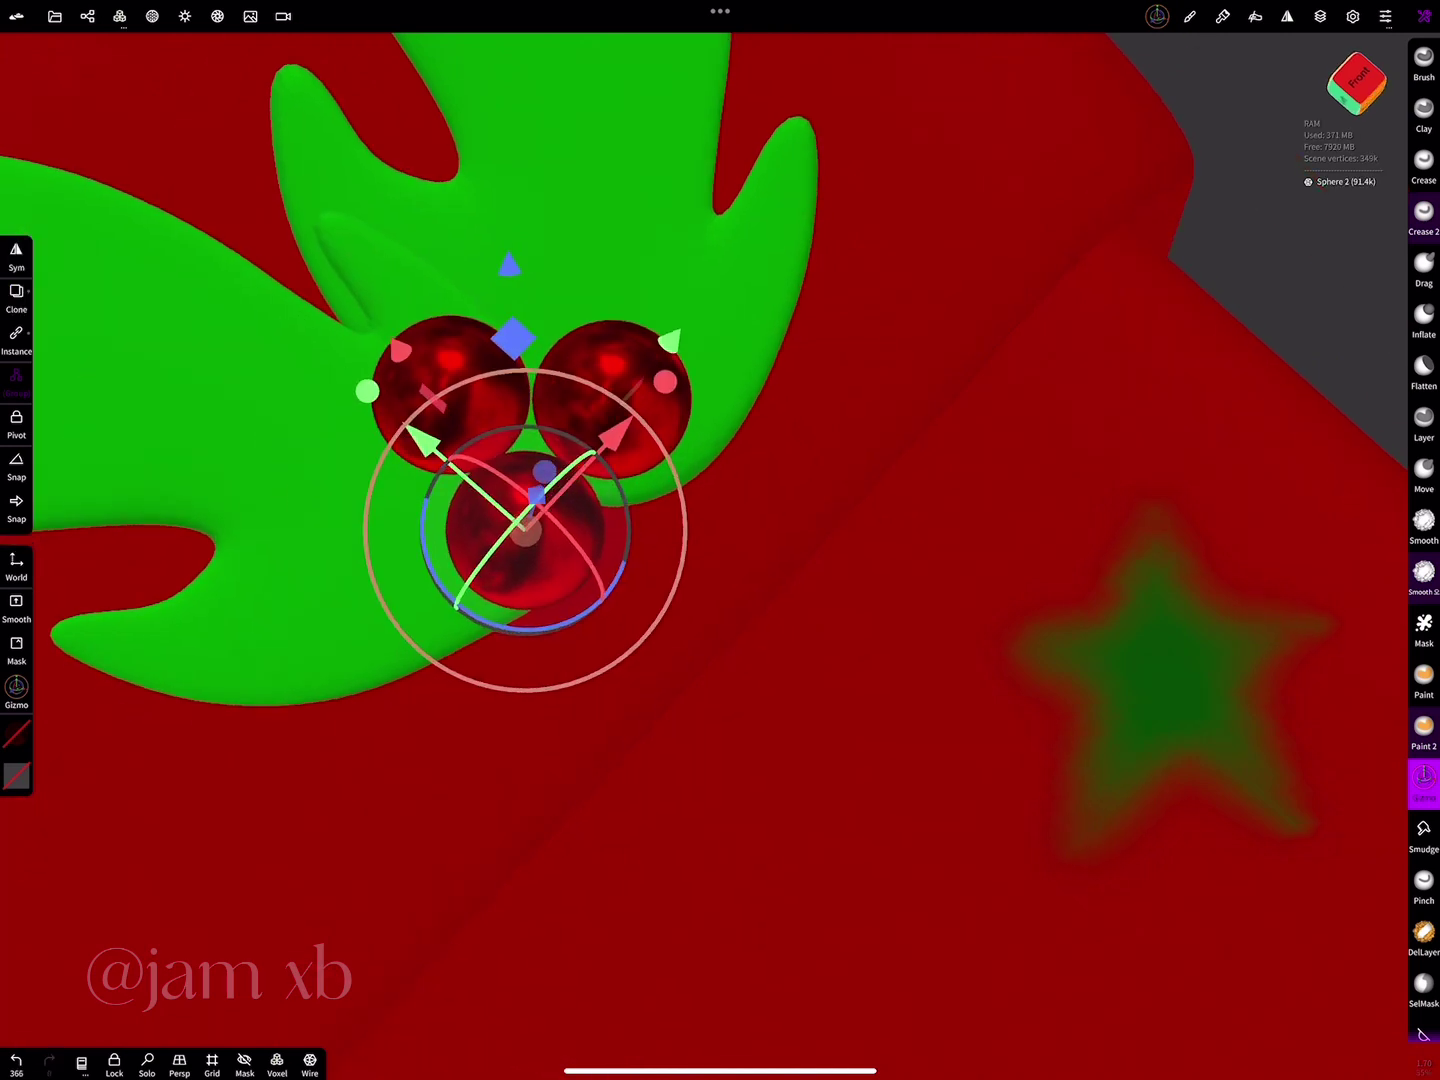
pyautogui.scroll(-5, 720, 540)
pyautogui.moveTo(1101, 599); pyautogui.dragTo(1260, 700)
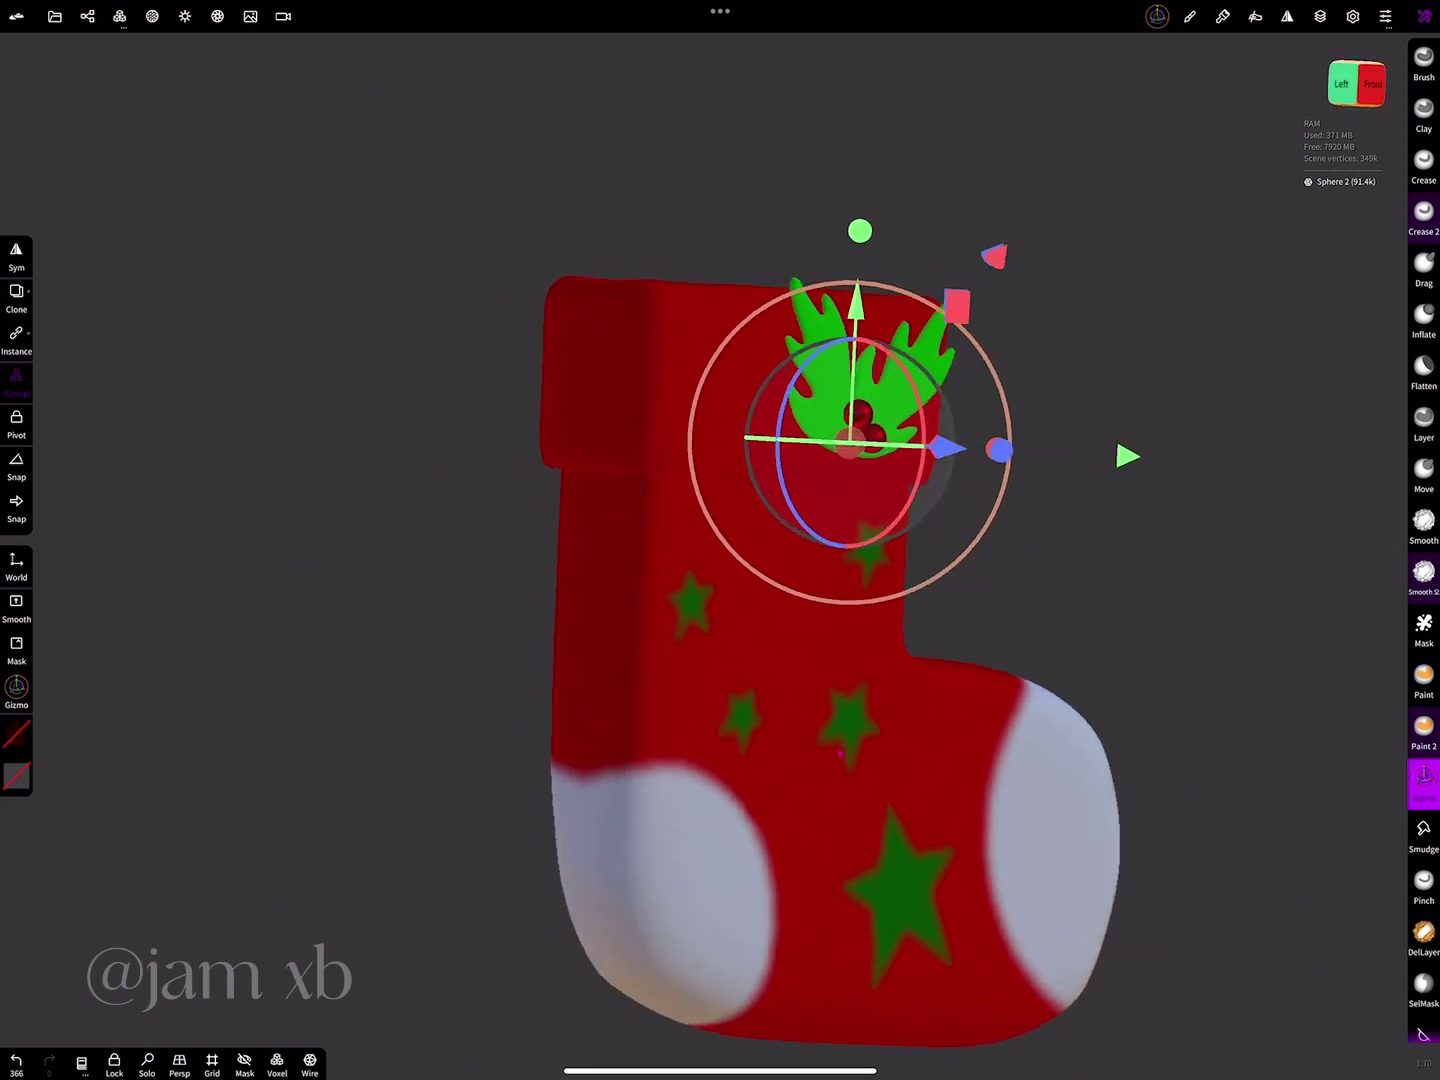
pyautogui.click(1372, 84)
# - Make the stocking's Box object active, removing the stray extra paint layer
pyautogui.click(1319, 15)
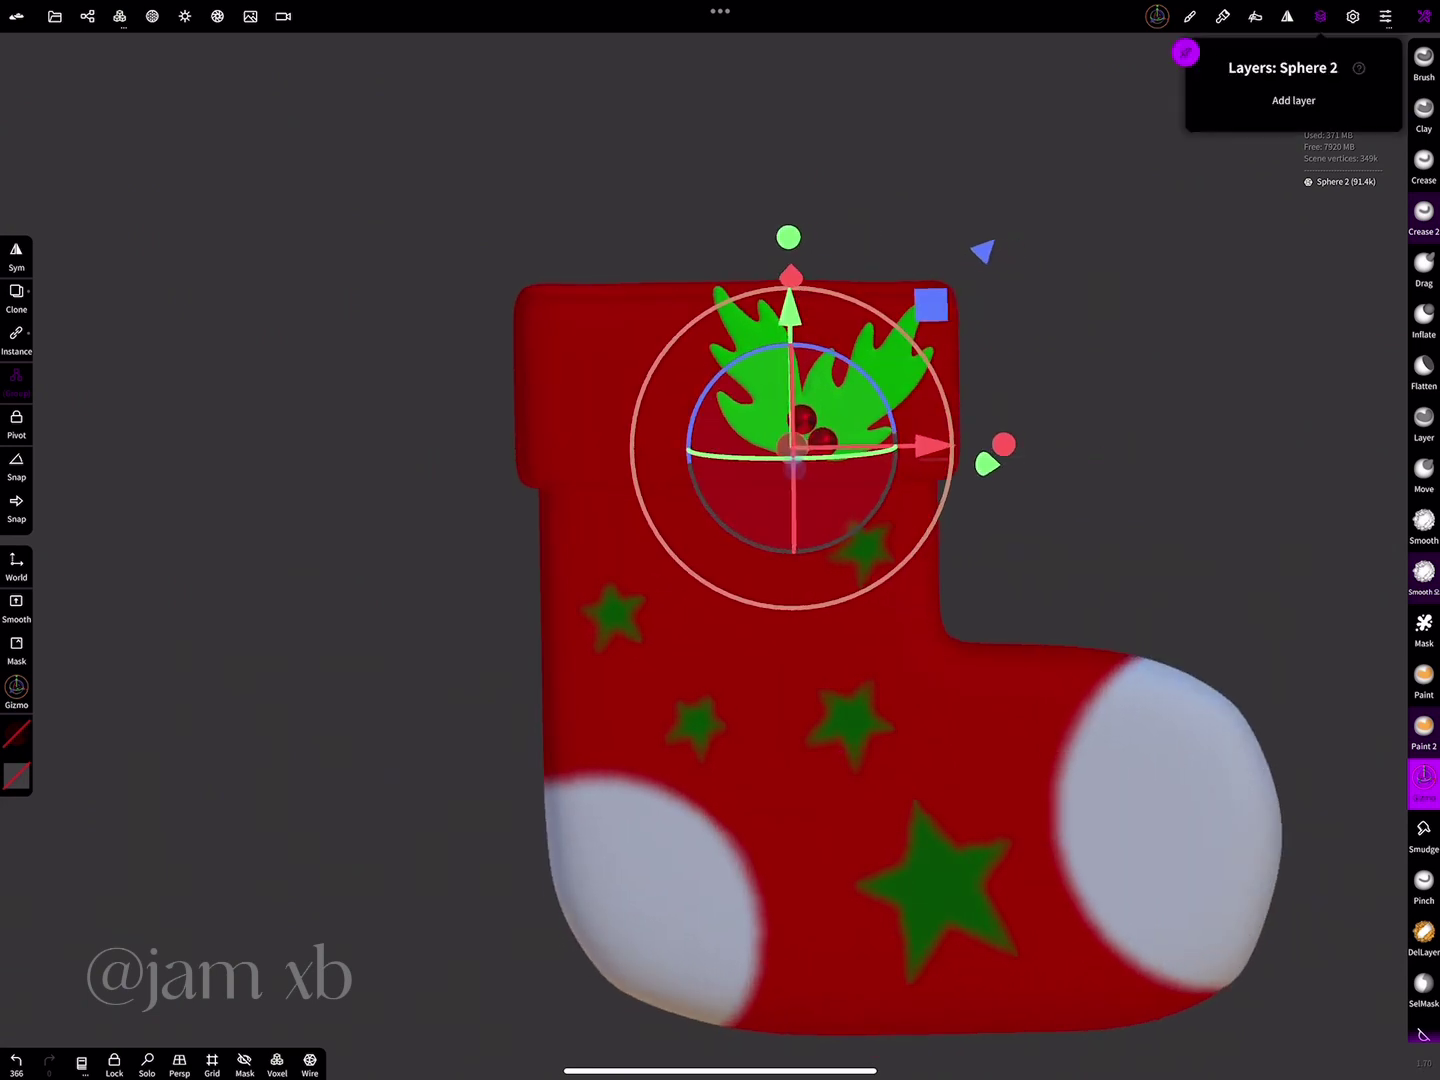
pyautogui.click(900, 339)
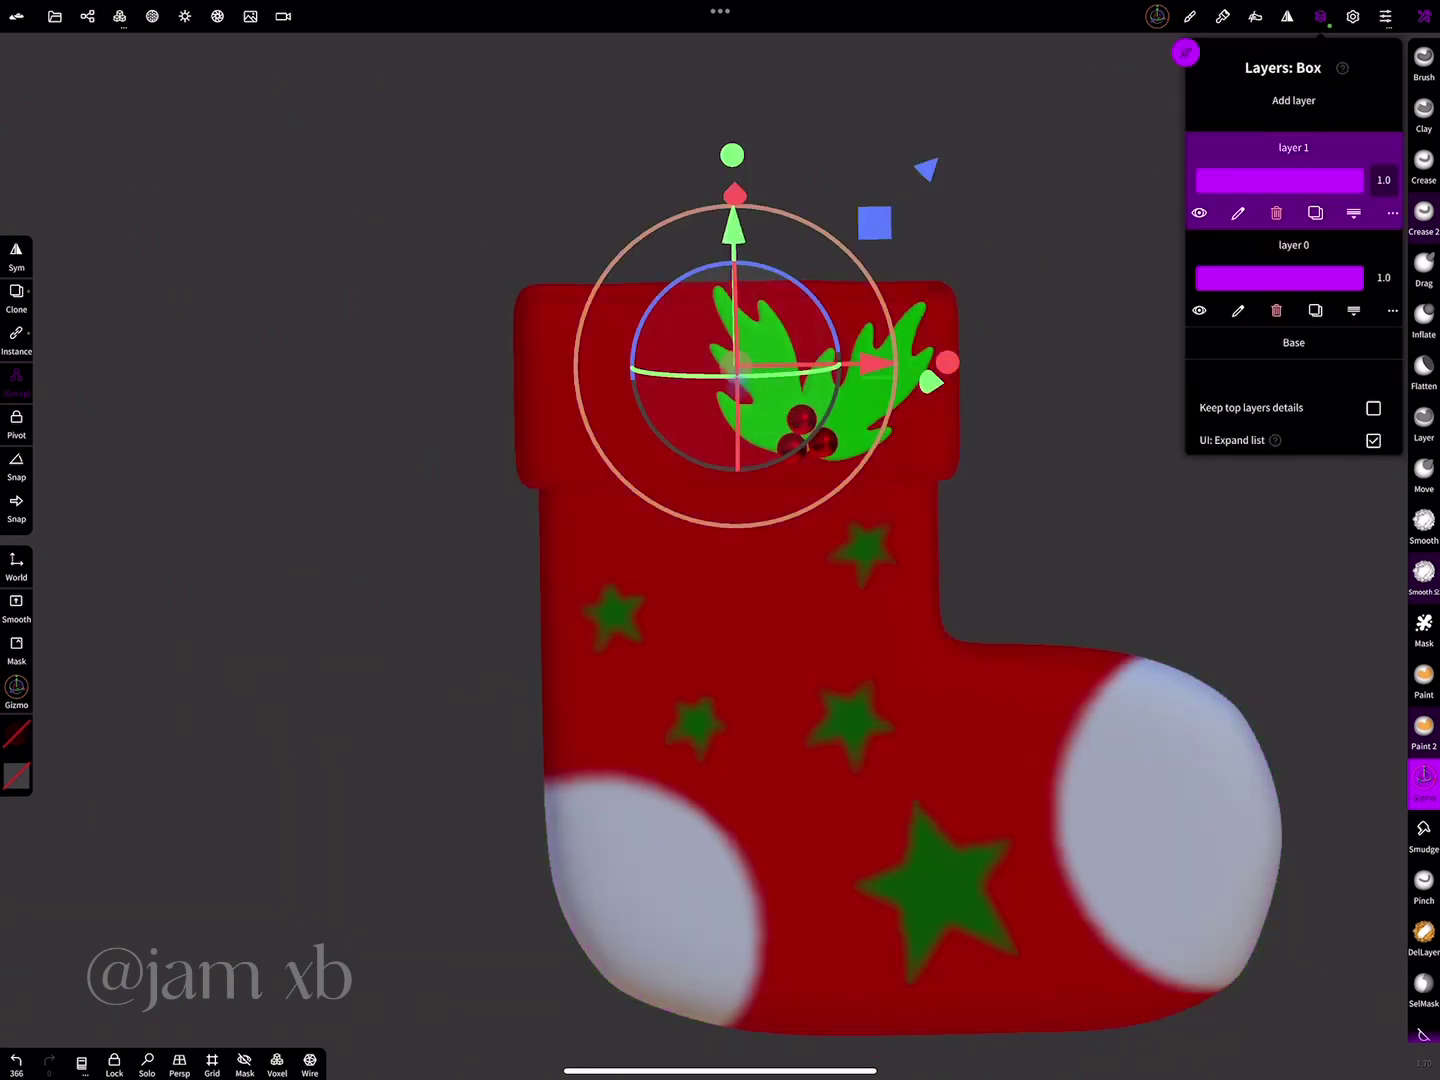
pyautogui.click(1293, 100)
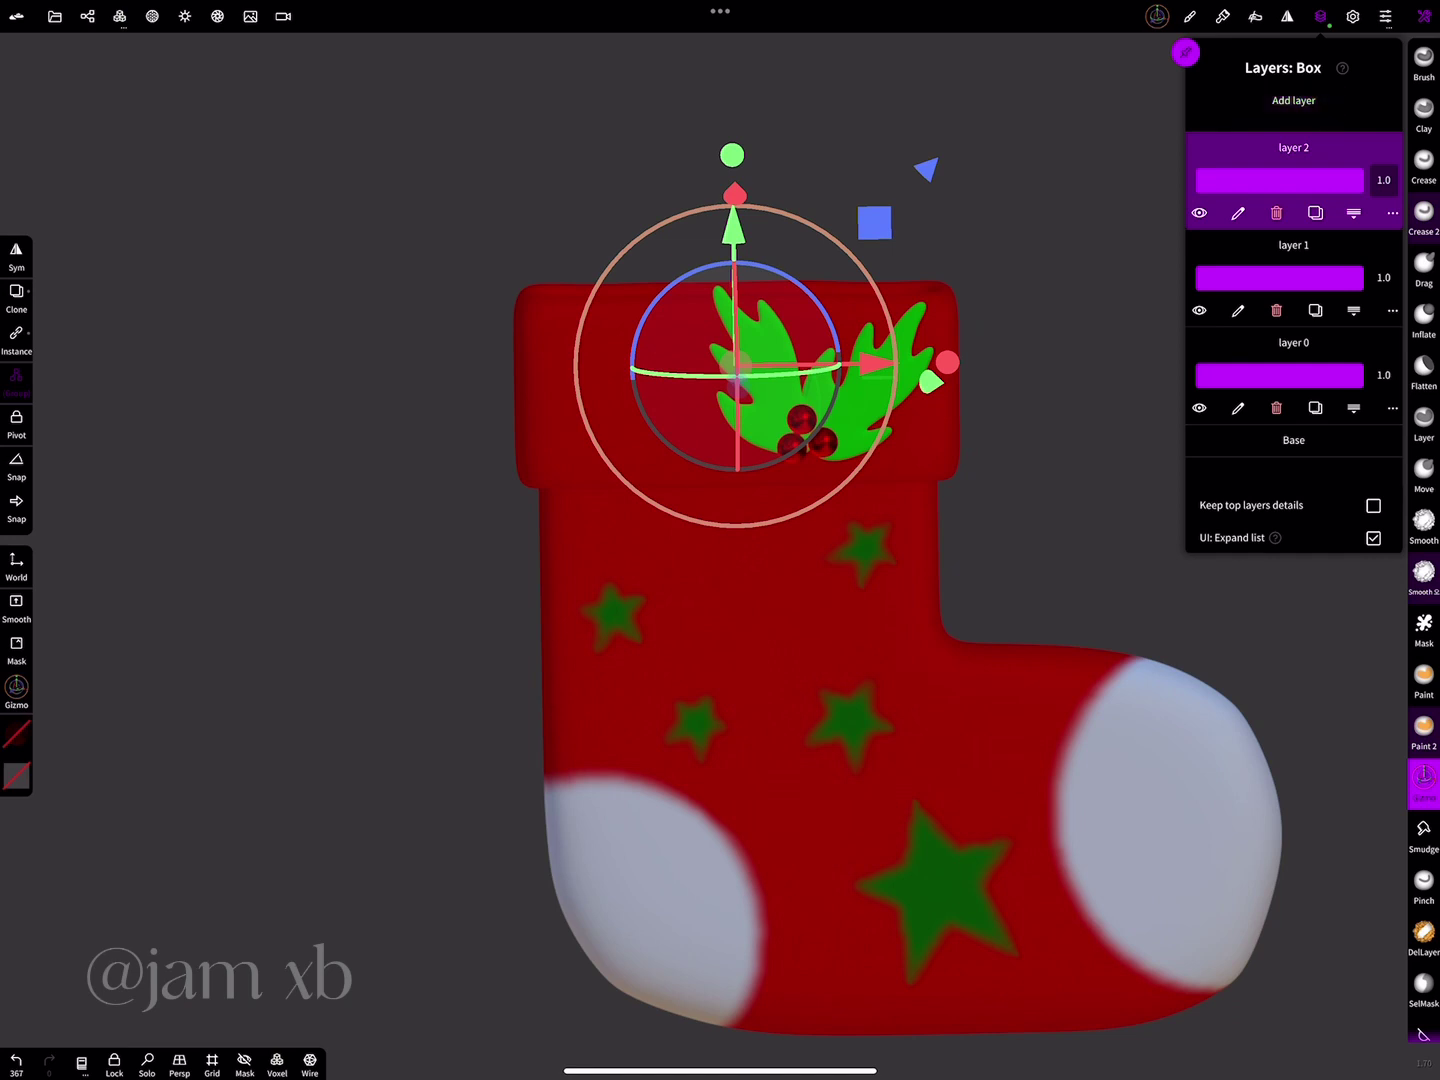
pyautogui.click(1276, 213)
# - Set the Paint tool to a matte green sampled from an existing star
pyautogui.click(1424, 727)
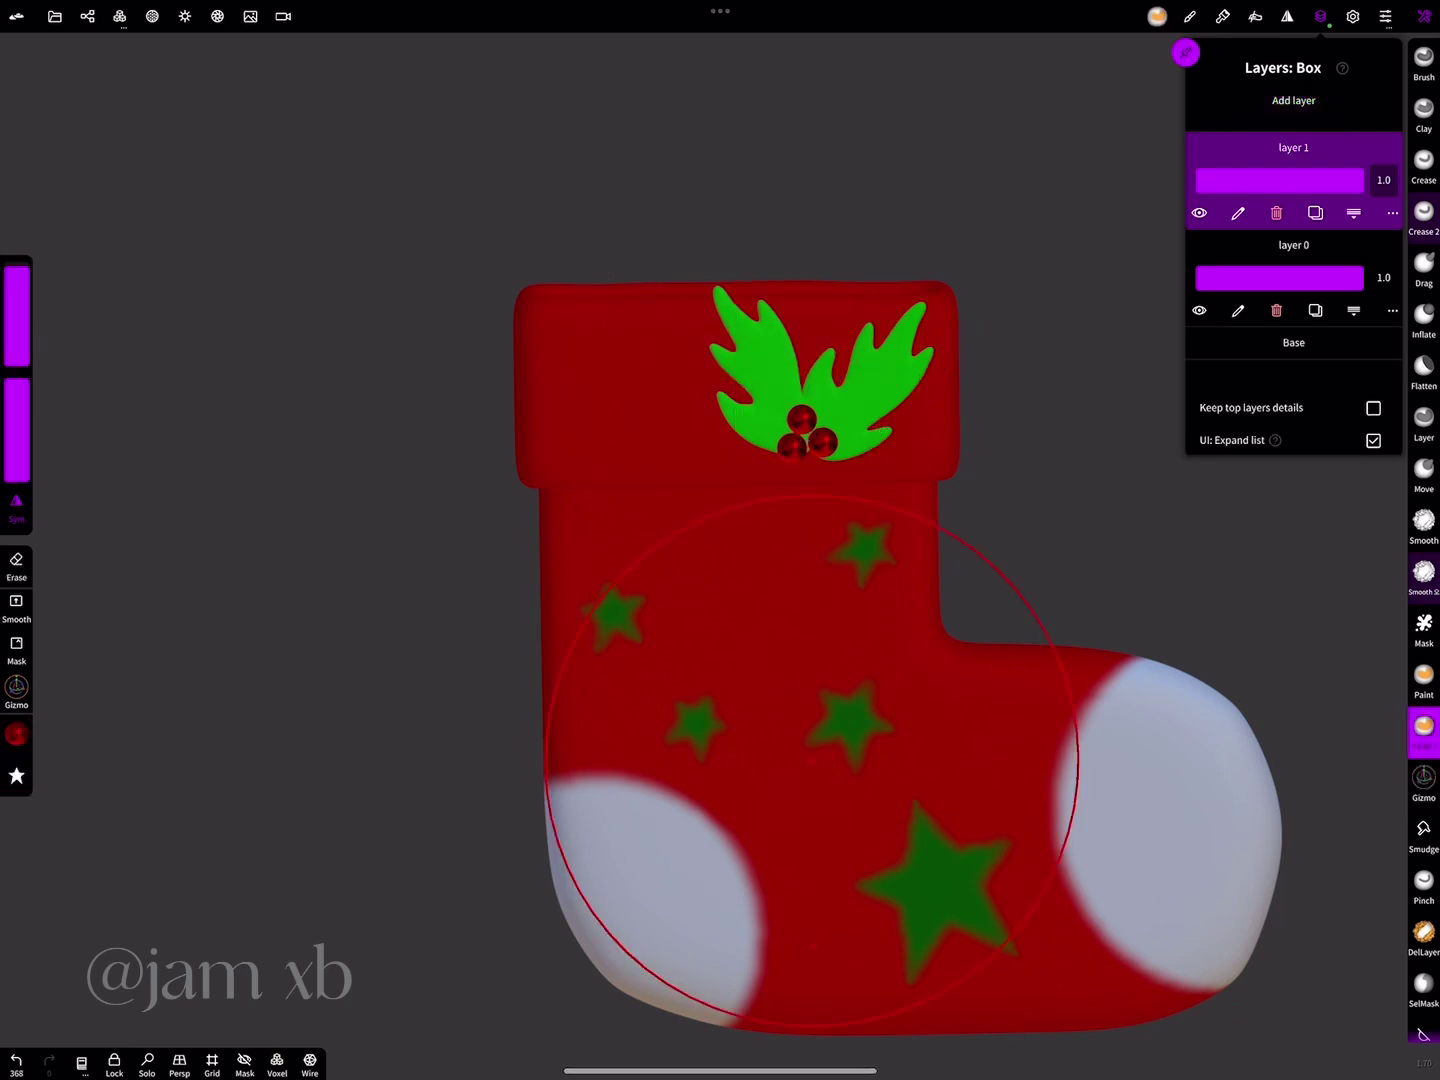
pyautogui.click(15, 733)
pyautogui.moveTo(226, 697); pyautogui.dragTo(226, 667)
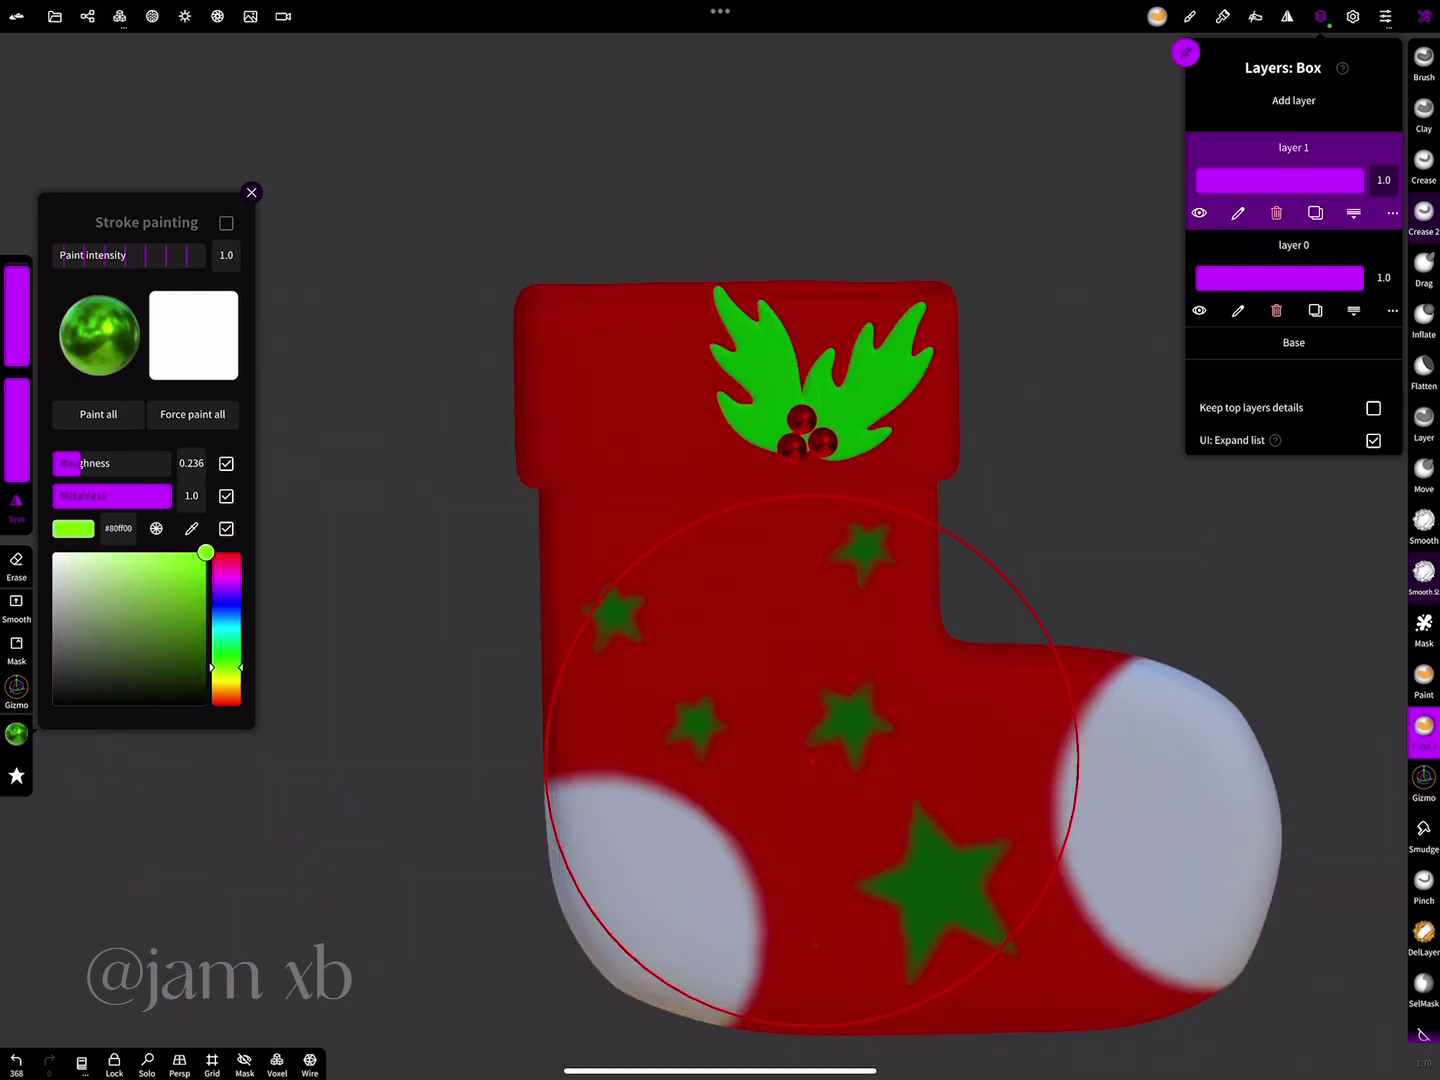
pyautogui.moveTo(75, 463); pyautogui.dragTo(170, 463)
pyautogui.click(191, 528)
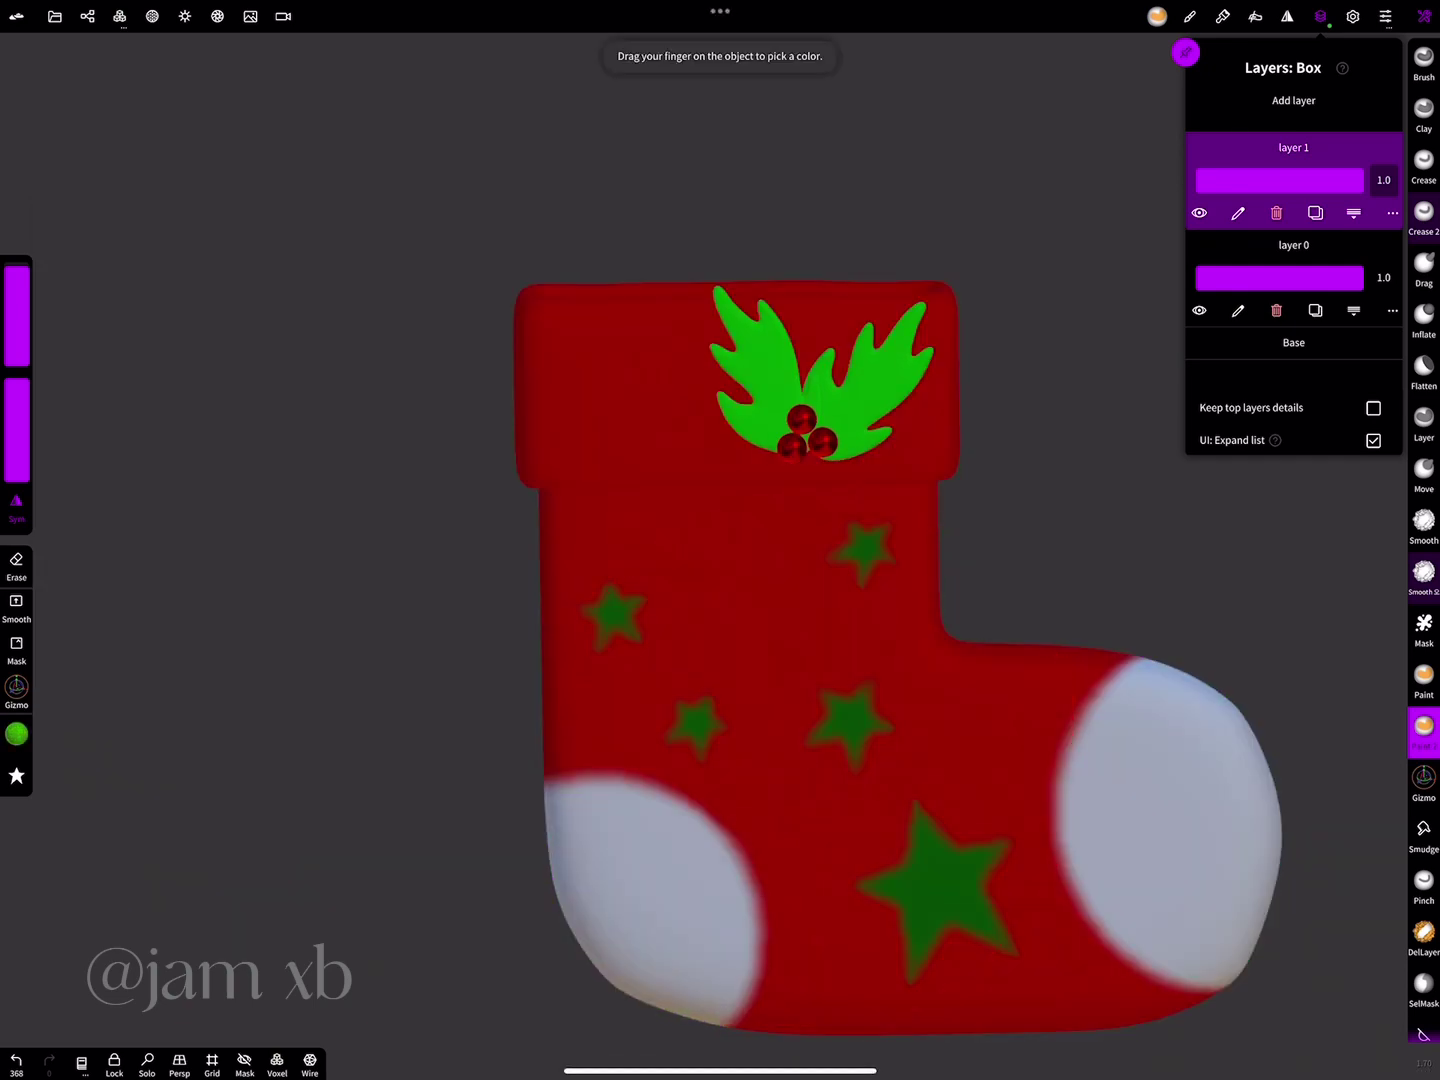
pyautogui.moveTo(691, 687); pyautogui.dragTo(697, 722)
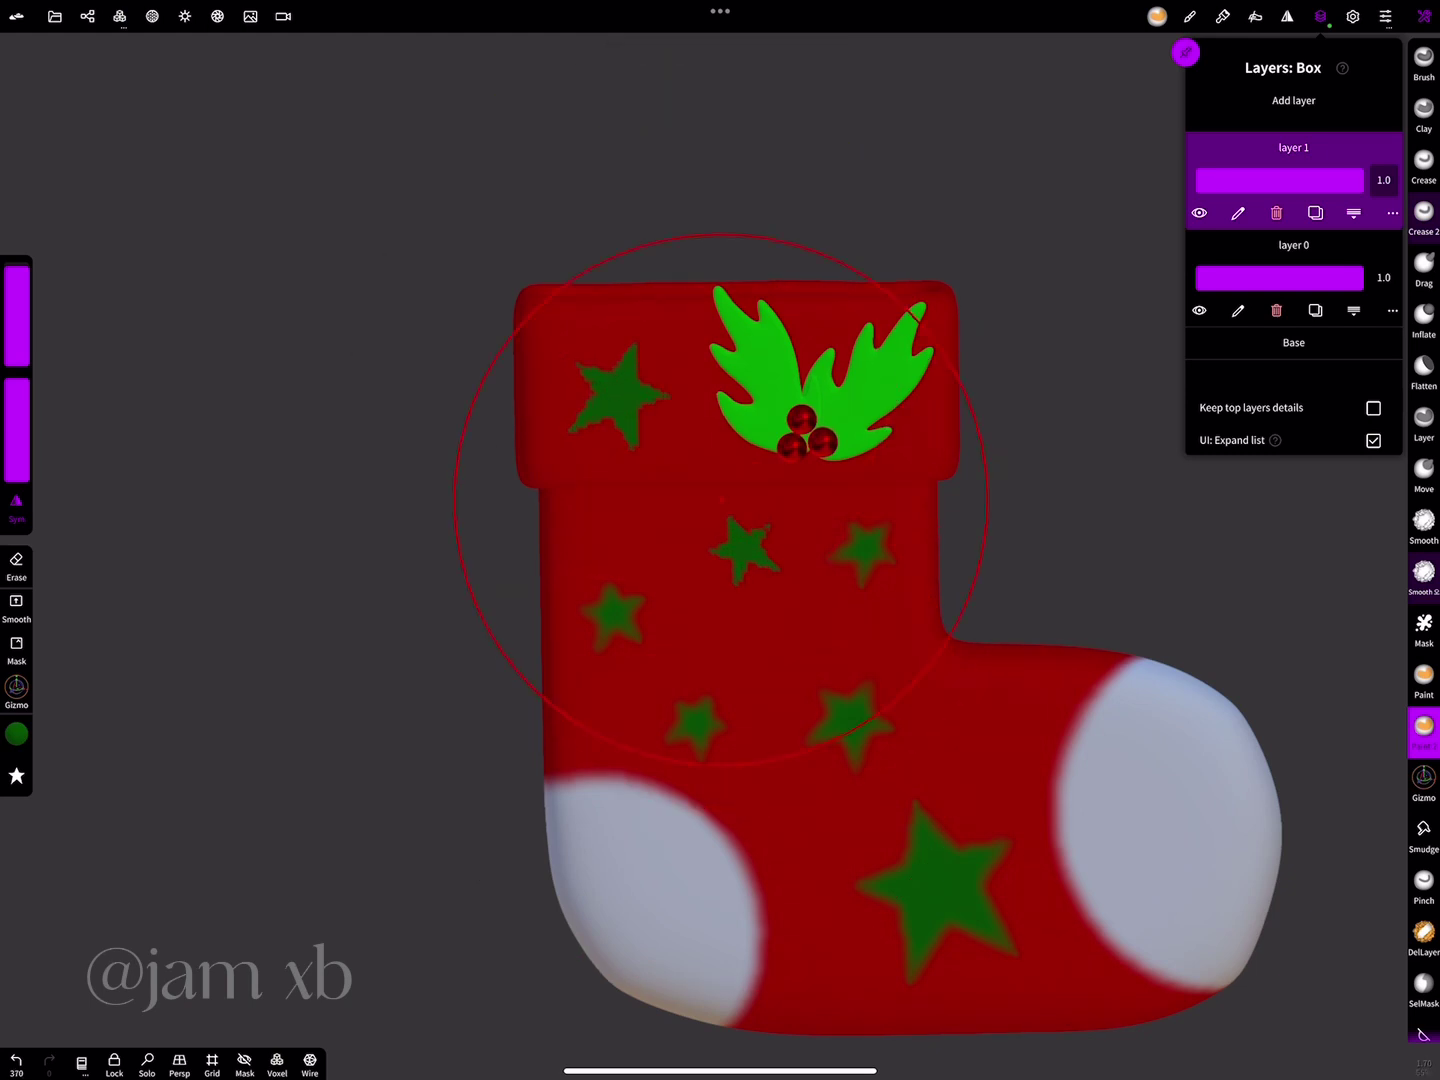
# - Soften the new star's ragged edges with a small-radius Smooth brush
pyautogui.click(1424, 571)
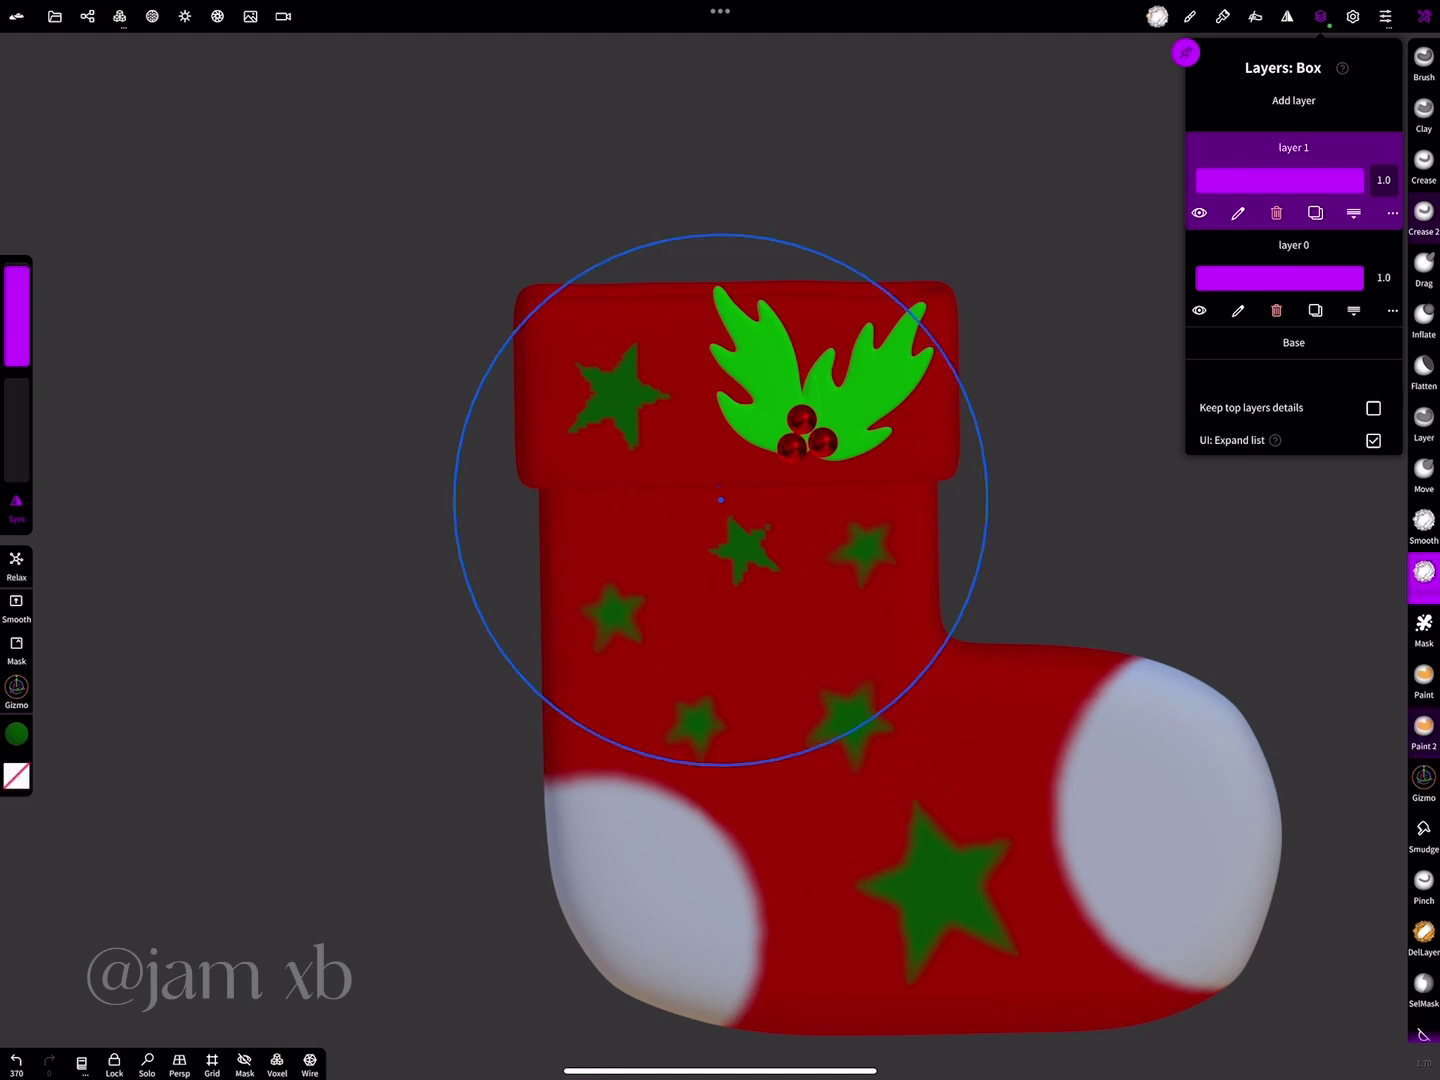
pyautogui.moveTo(17, 301); pyautogui.dragTo(17, 343)
pyautogui.scroll(2, 721, 499)
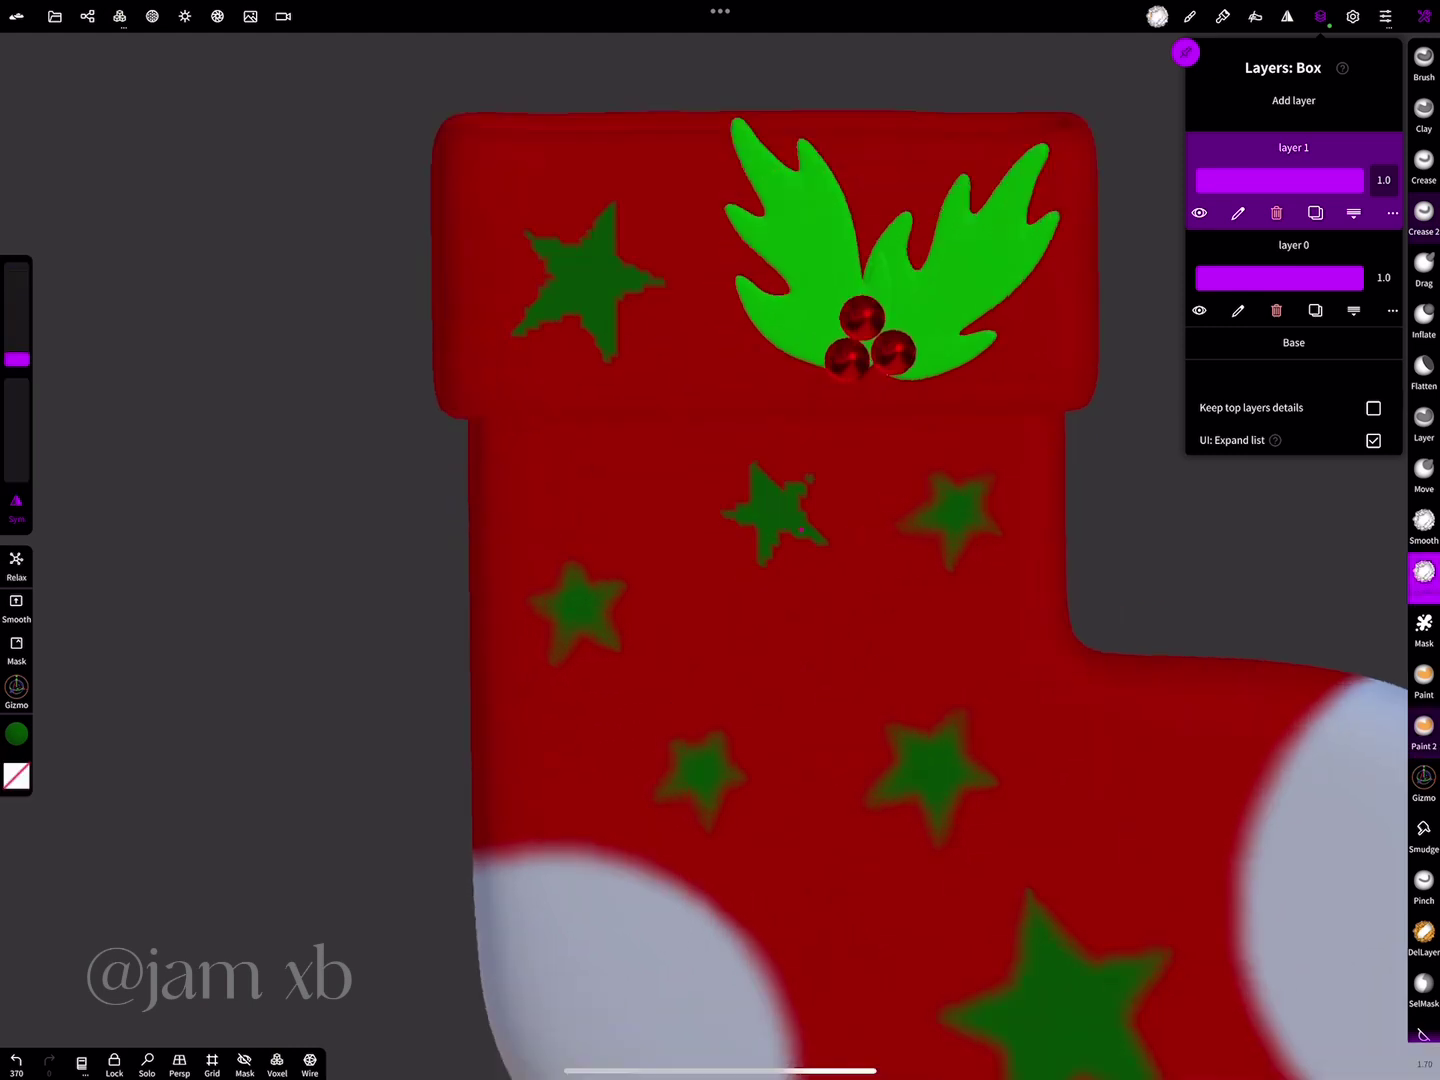
pyautogui.scroll(3, 720, 499)
pyautogui.moveTo(907, 684); pyautogui.dragTo(868, 552)
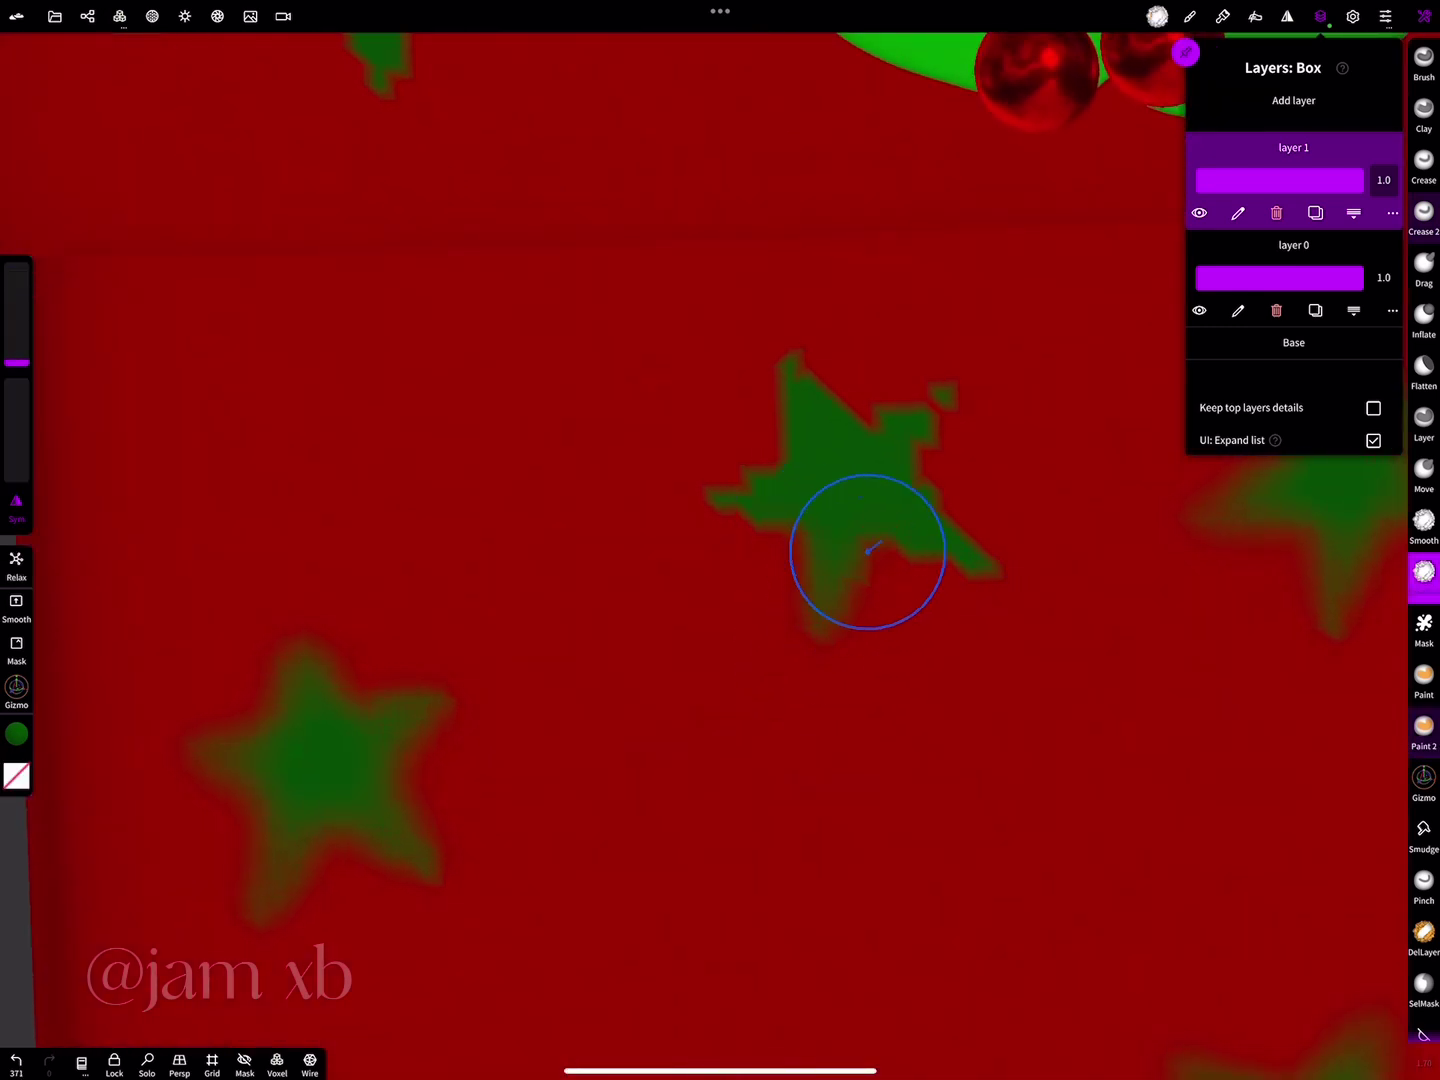
pyautogui.scroll(-3, 825, 544)
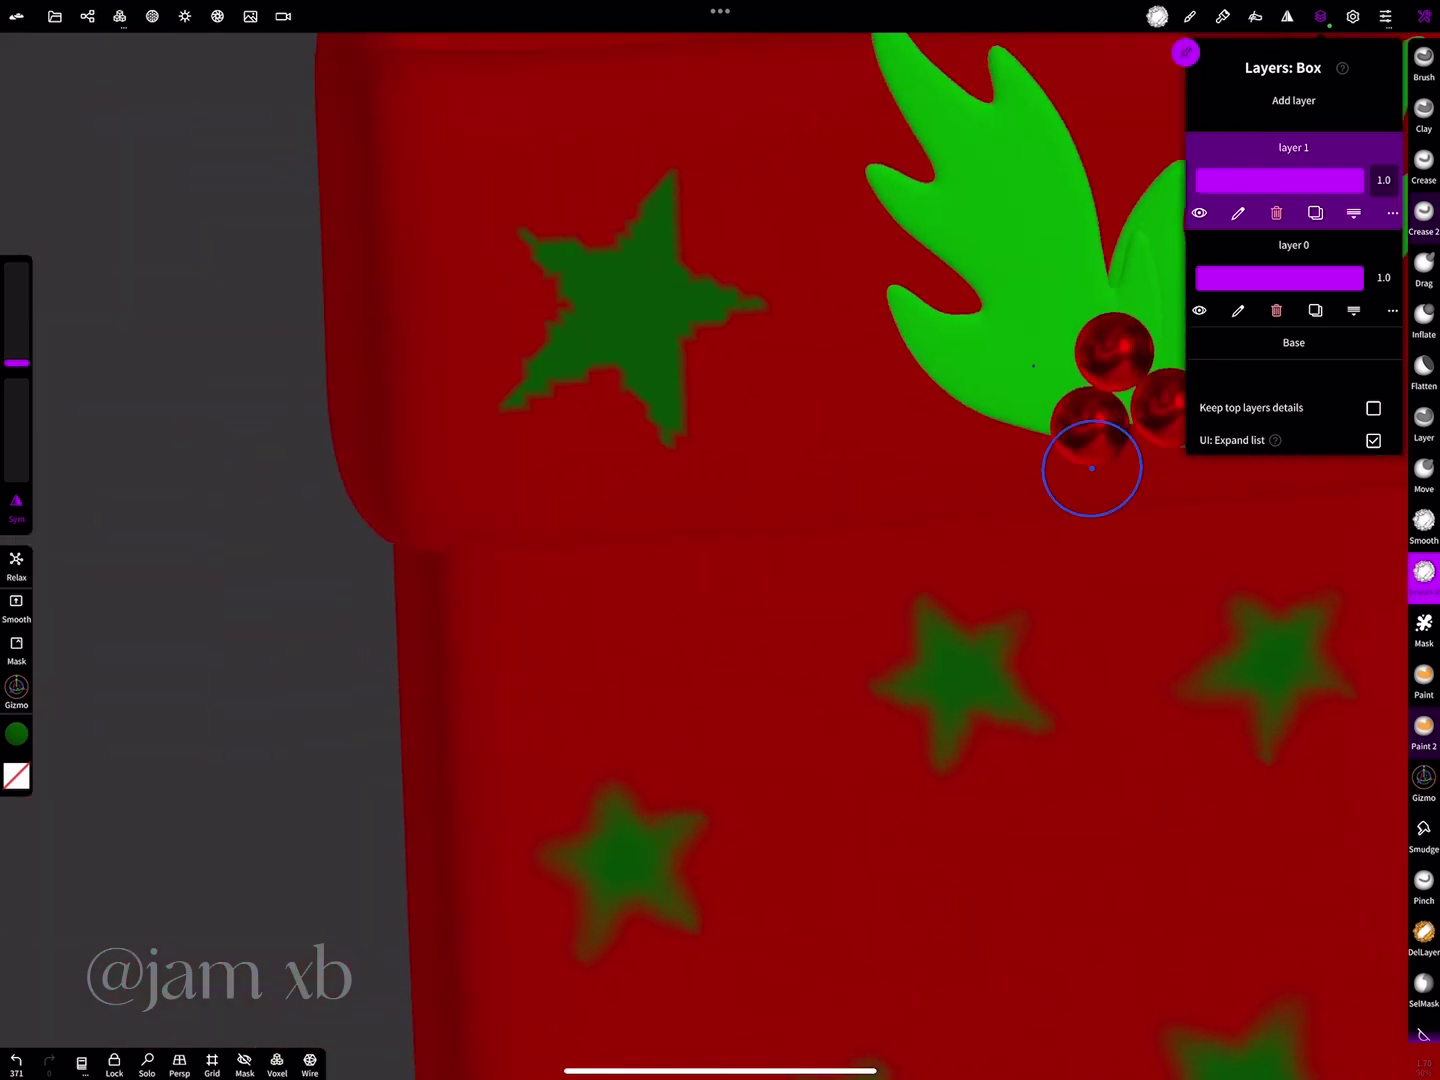
pyautogui.scroll(4, 1090, 469)
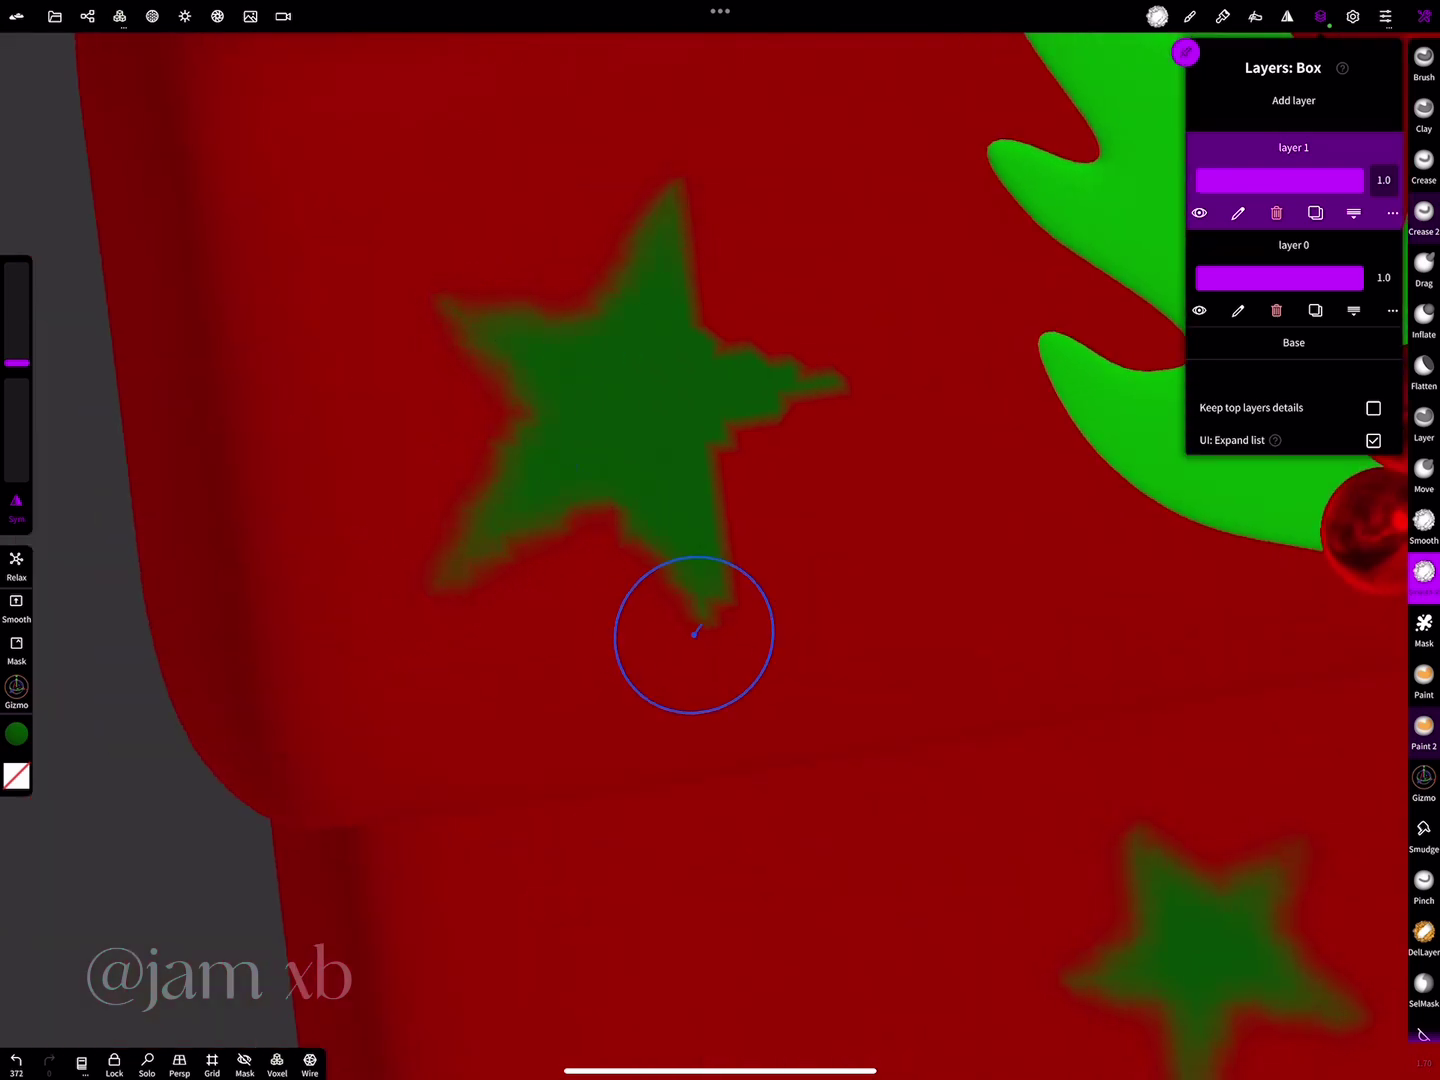
pyautogui.scroll(-3, 688, 295)
pyautogui.scroll(-3, 689, 296)
pyautogui.scroll(1, 971, 440)
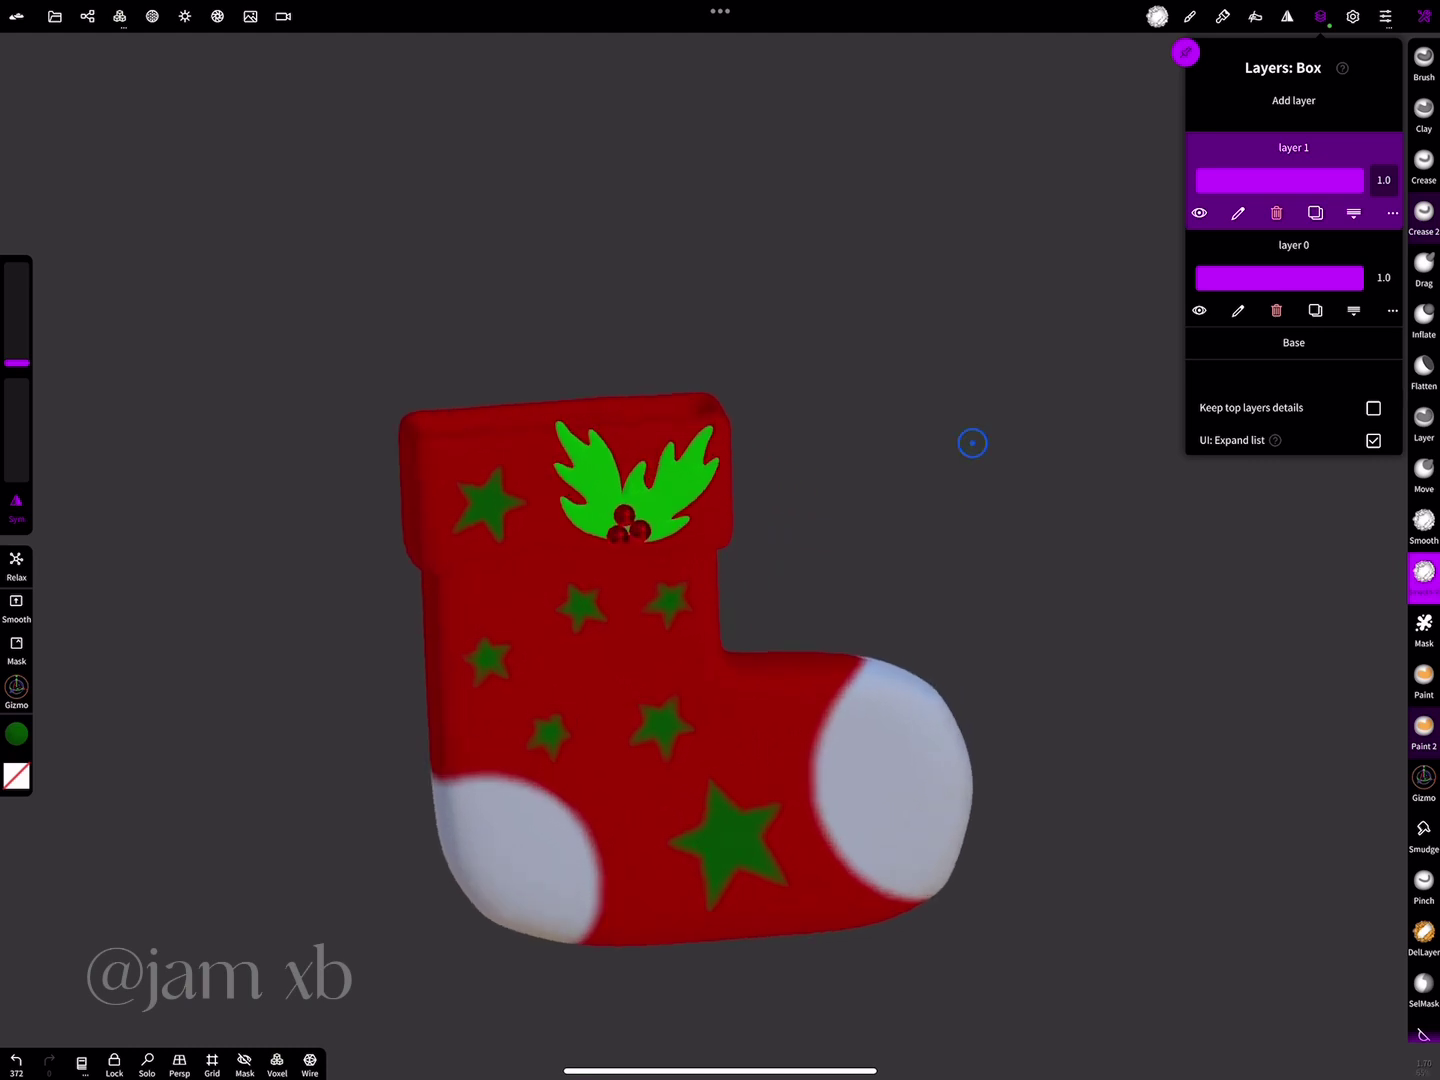
pyautogui.scroll(-2, 966, 442)
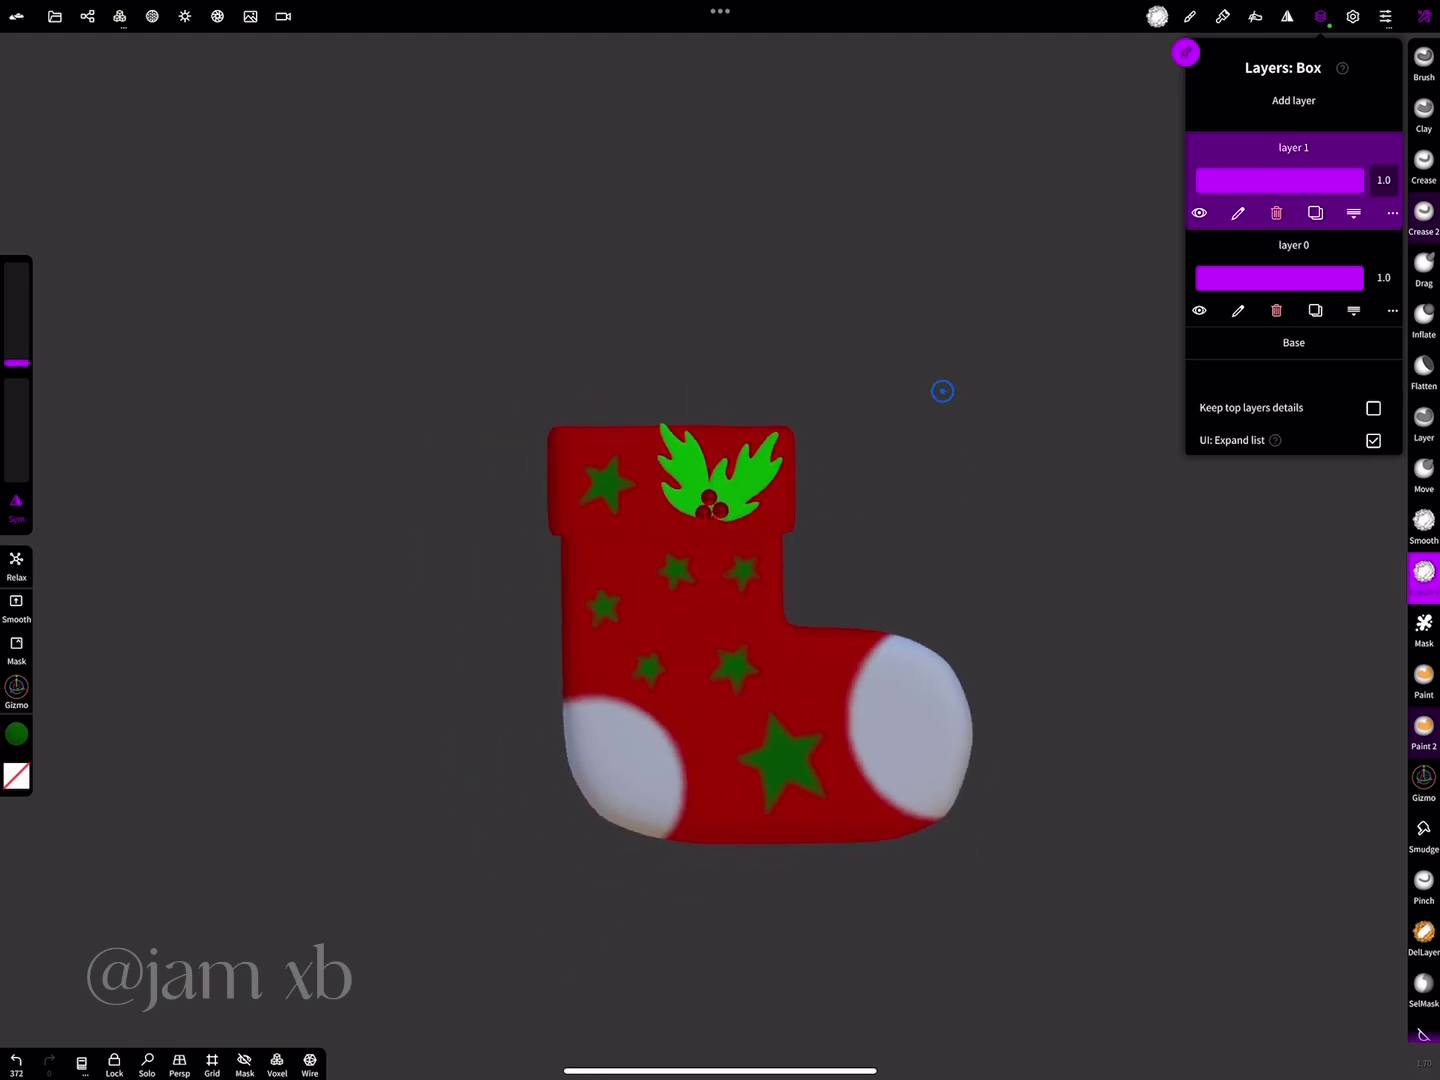
pyautogui.scroll(-6, 1425, 540)
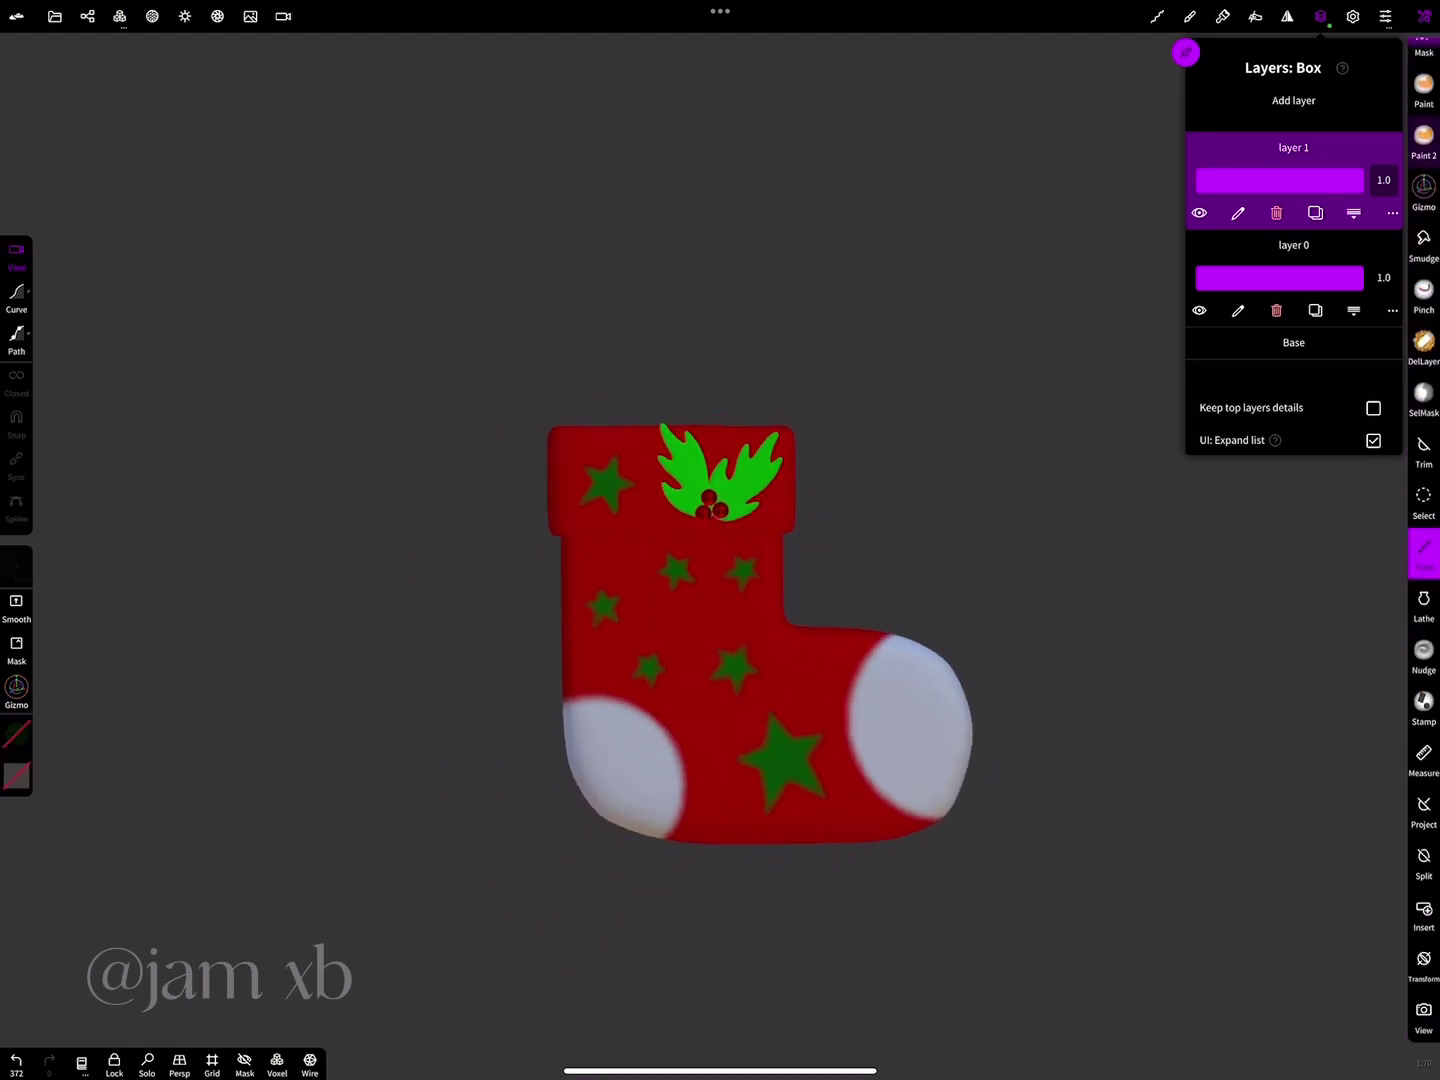
# - Draw a tube loop rising above the stocking cuff's top corner
pyautogui.scroll(3, 942, 392)
pyautogui.scroll(3, 942, 391)
pyautogui.scroll(2, 942, 391)
pyautogui.moveTo(401, 300); pyautogui.dragTo(420, 325)
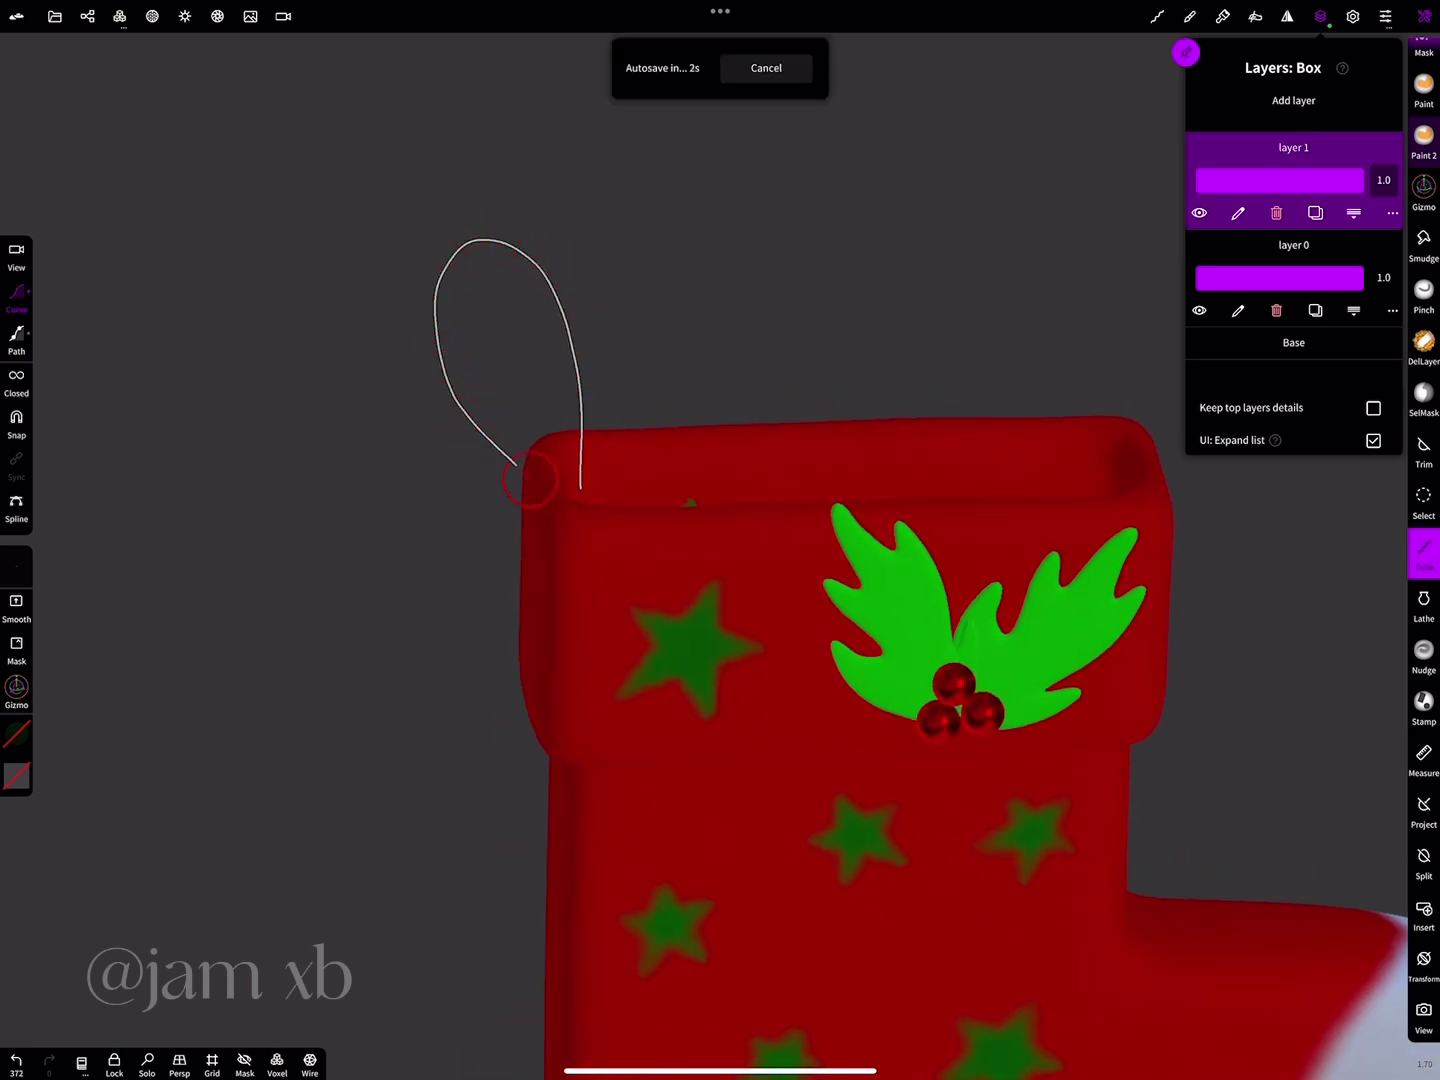
pyautogui.moveTo(300, 699); pyautogui.dragTo(419, 600)
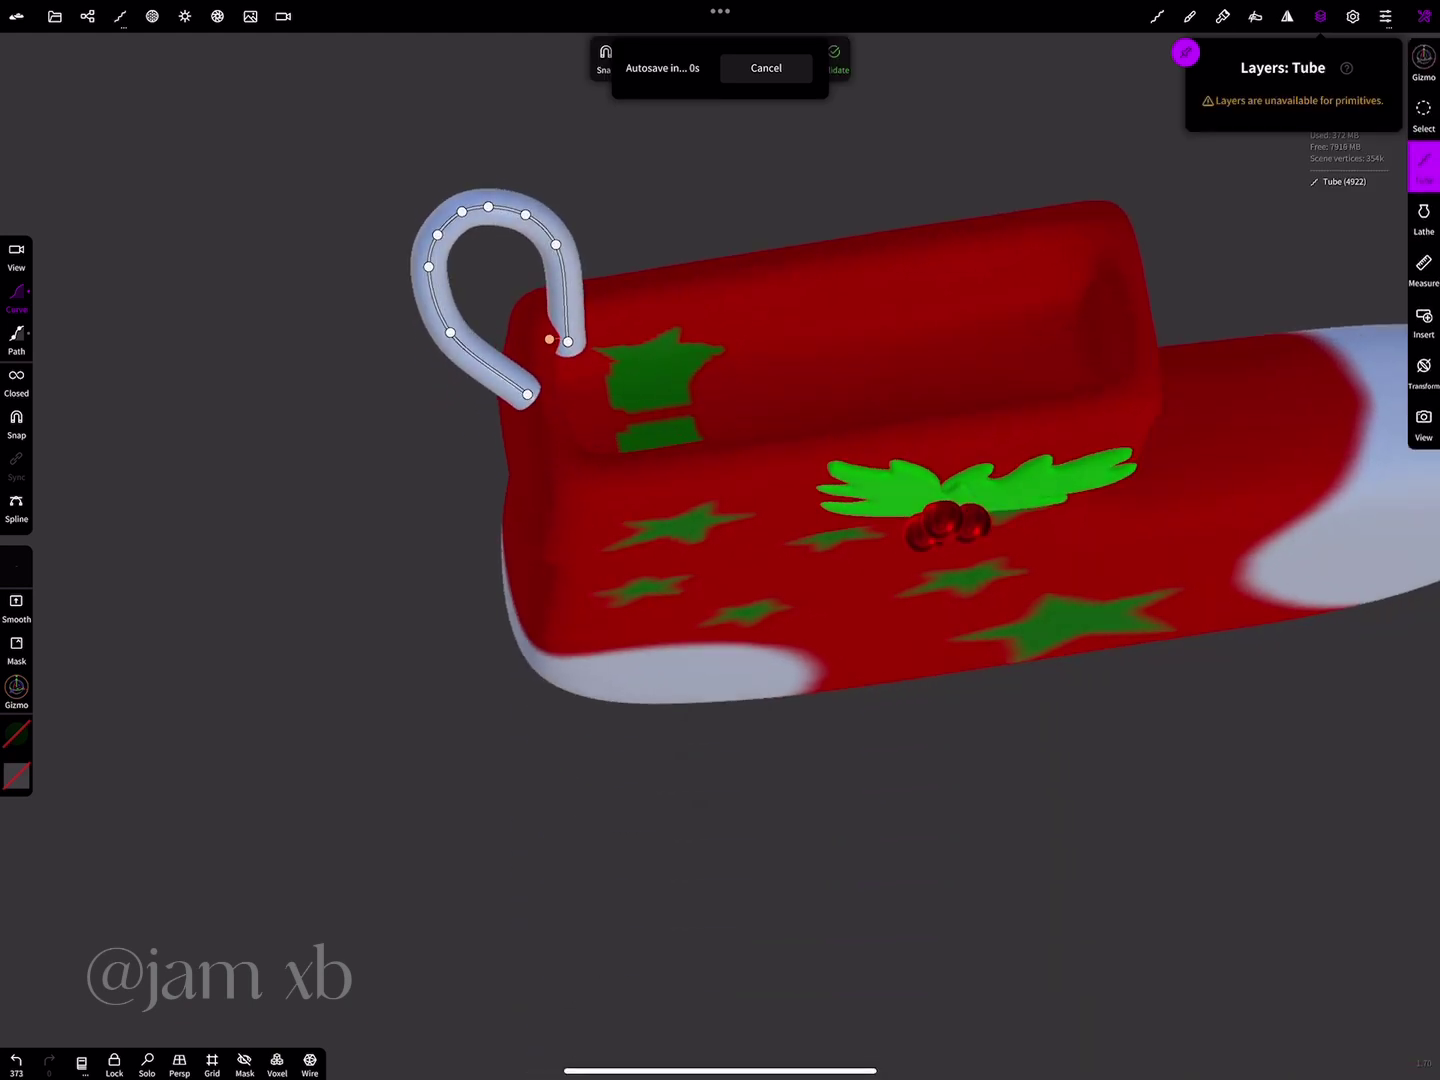
pyautogui.moveTo(700, 800)
pyautogui.mouseDown()
pyautogui.moveTo(700, 650)
pyautogui.moveTo(715, 800)
pyautogui.mouseUp()
# - In top view, reposition the tube's curve points so the loop ends sit on the cuff
pyautogui.click(1320, 16)
pyautogui.click(1357, 84)
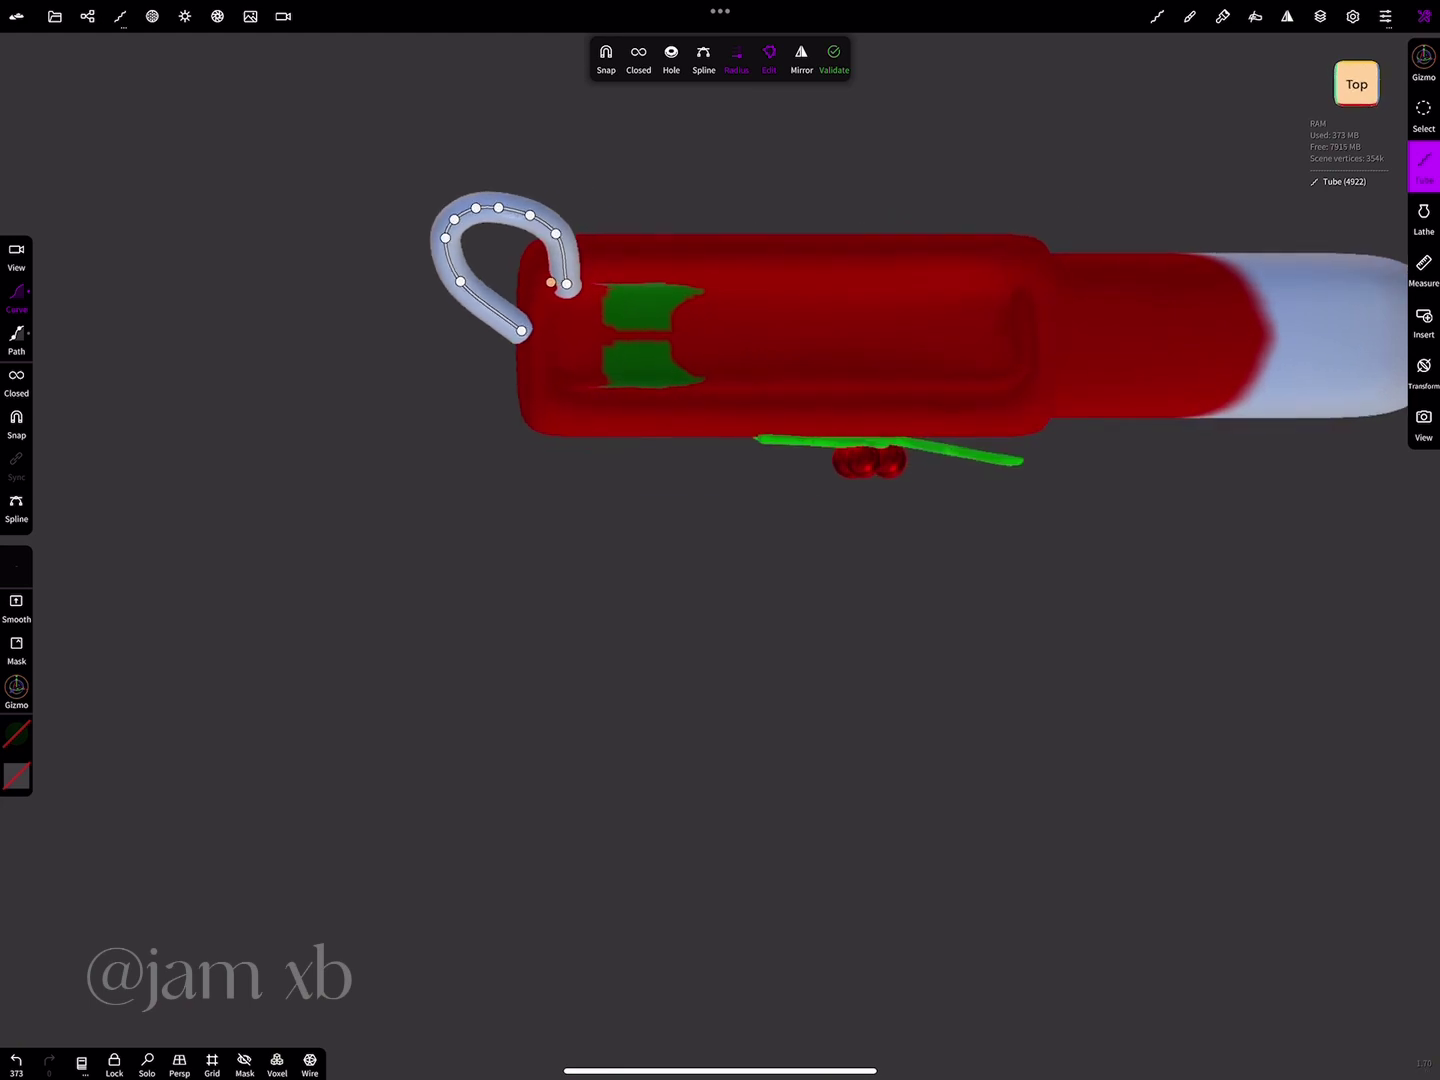
pyautogui.scroll(3, 720, 401)
pyautogui.moveTo(726, 437); pyautogui.dragTo(724, 509)
pyautogui.moveTo(704, 357); pyautogui.dragTo(700, 476)
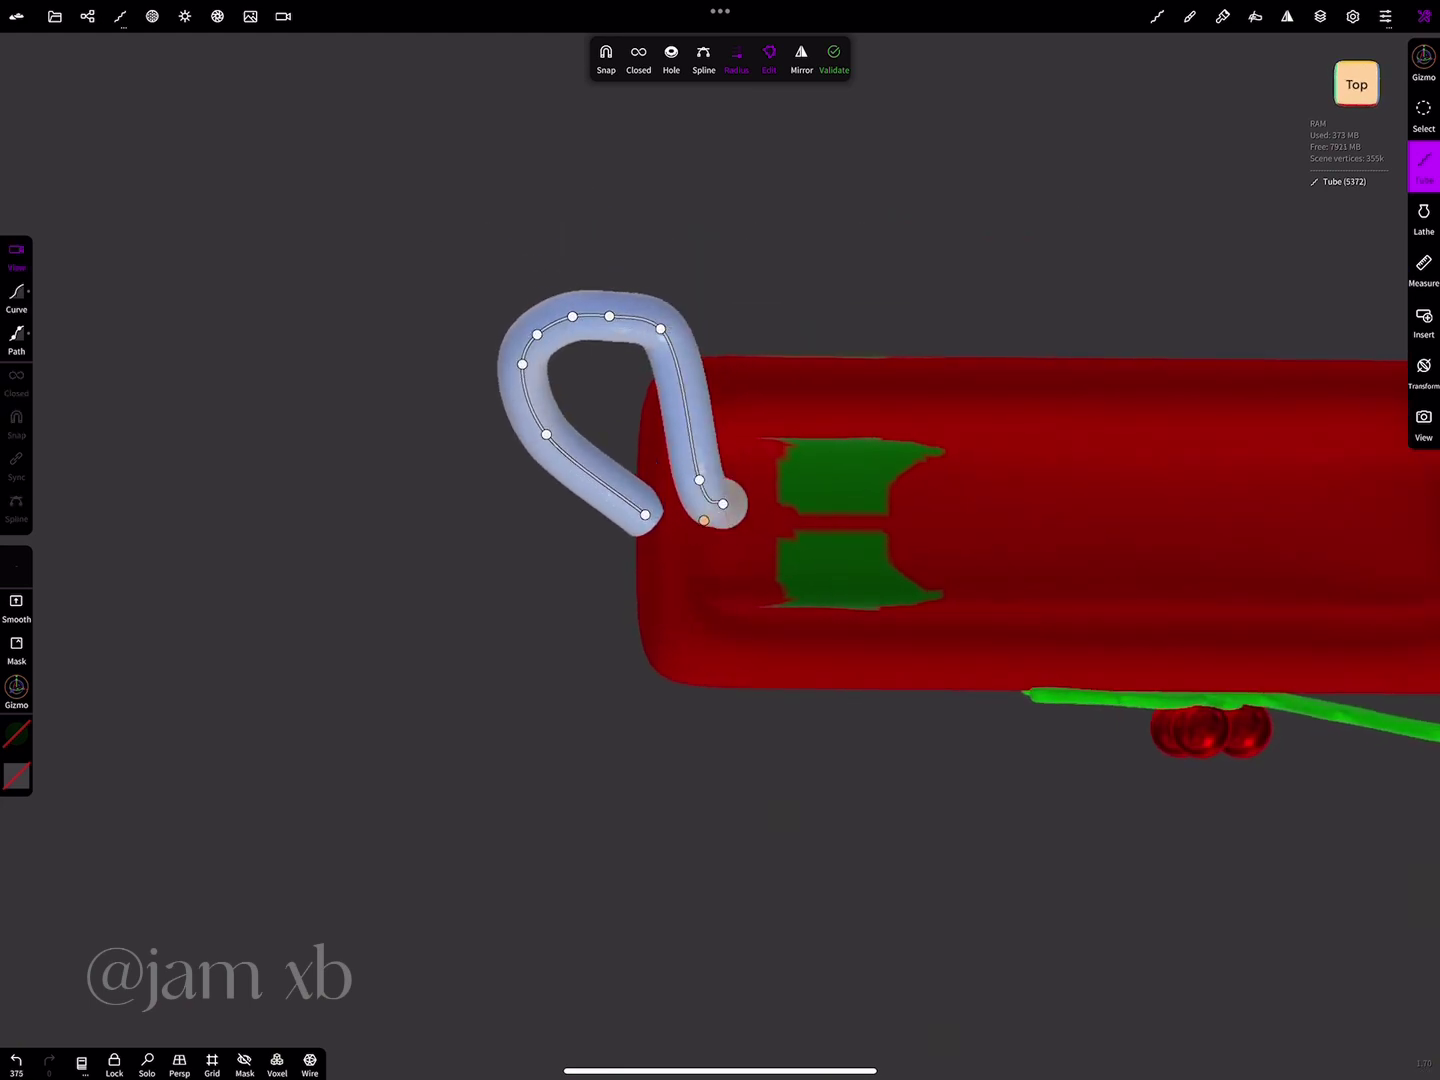
pyautogui.moveTo(659, 325); pyautogui.dragTo(662, 480)
pyautogui.moveTo(571, 316); pyautogui.dragTo(582, 421)
pyautogui.moveTo(522, 365)
pyautogui.mouseDown()
pyautogui.moveTo(556, 480)
pyautogui.moveTo(533, 487)
pyautogui.mouseUp()
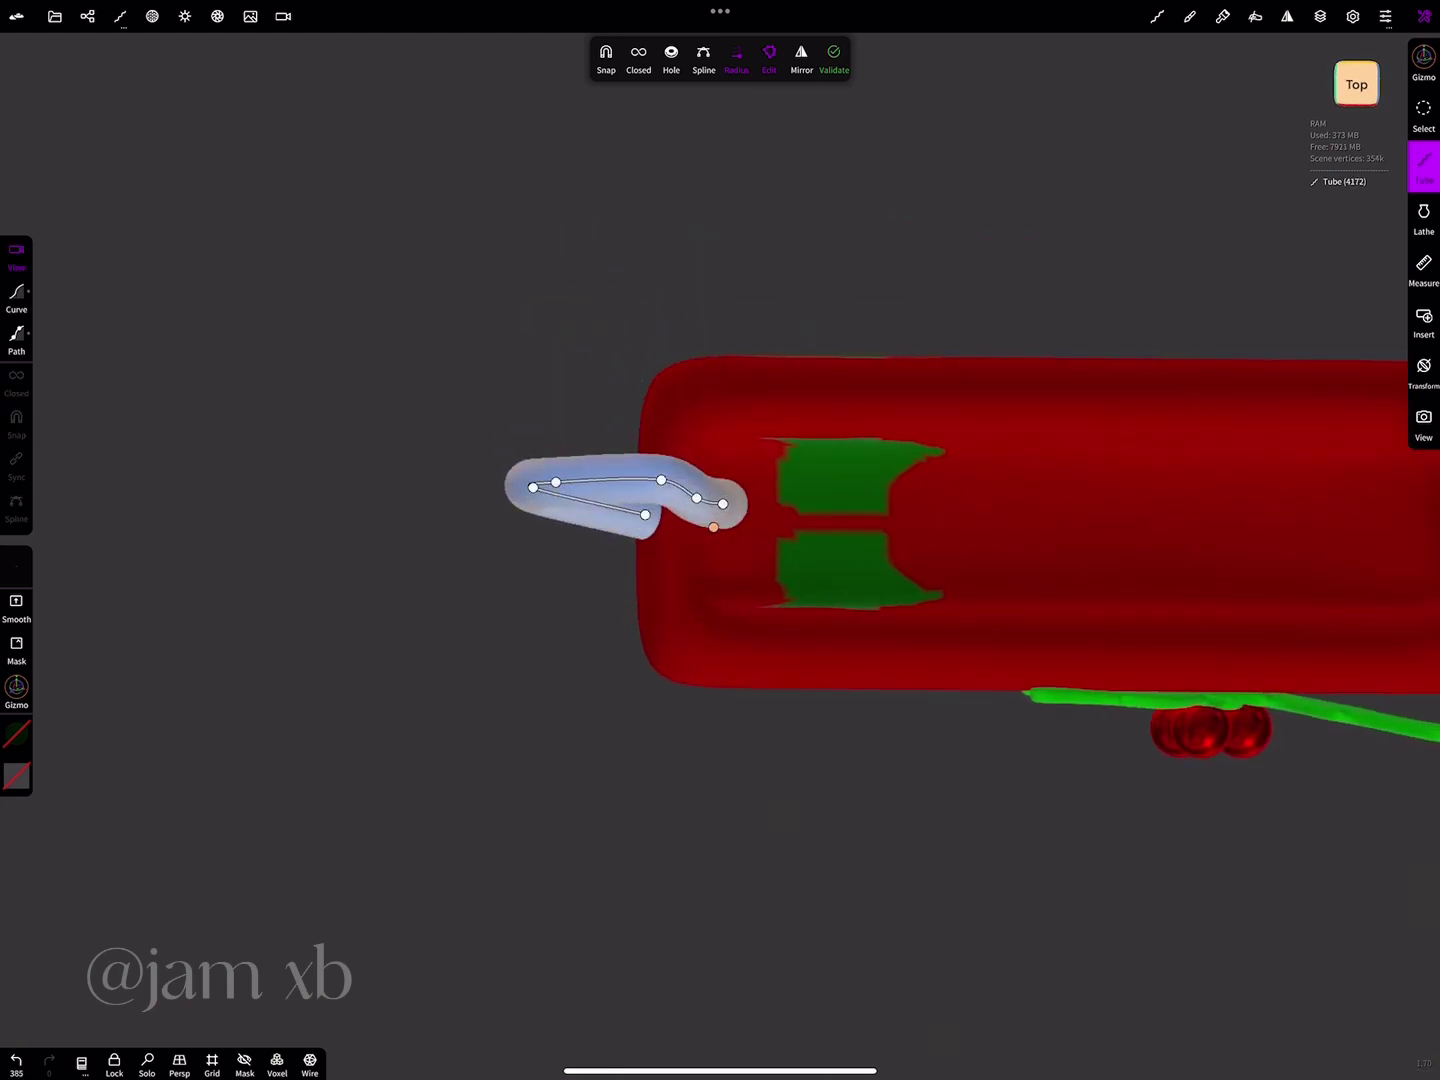
pyautogui.moveTo(662, 481); pyautogui.dragTo(658, 500)
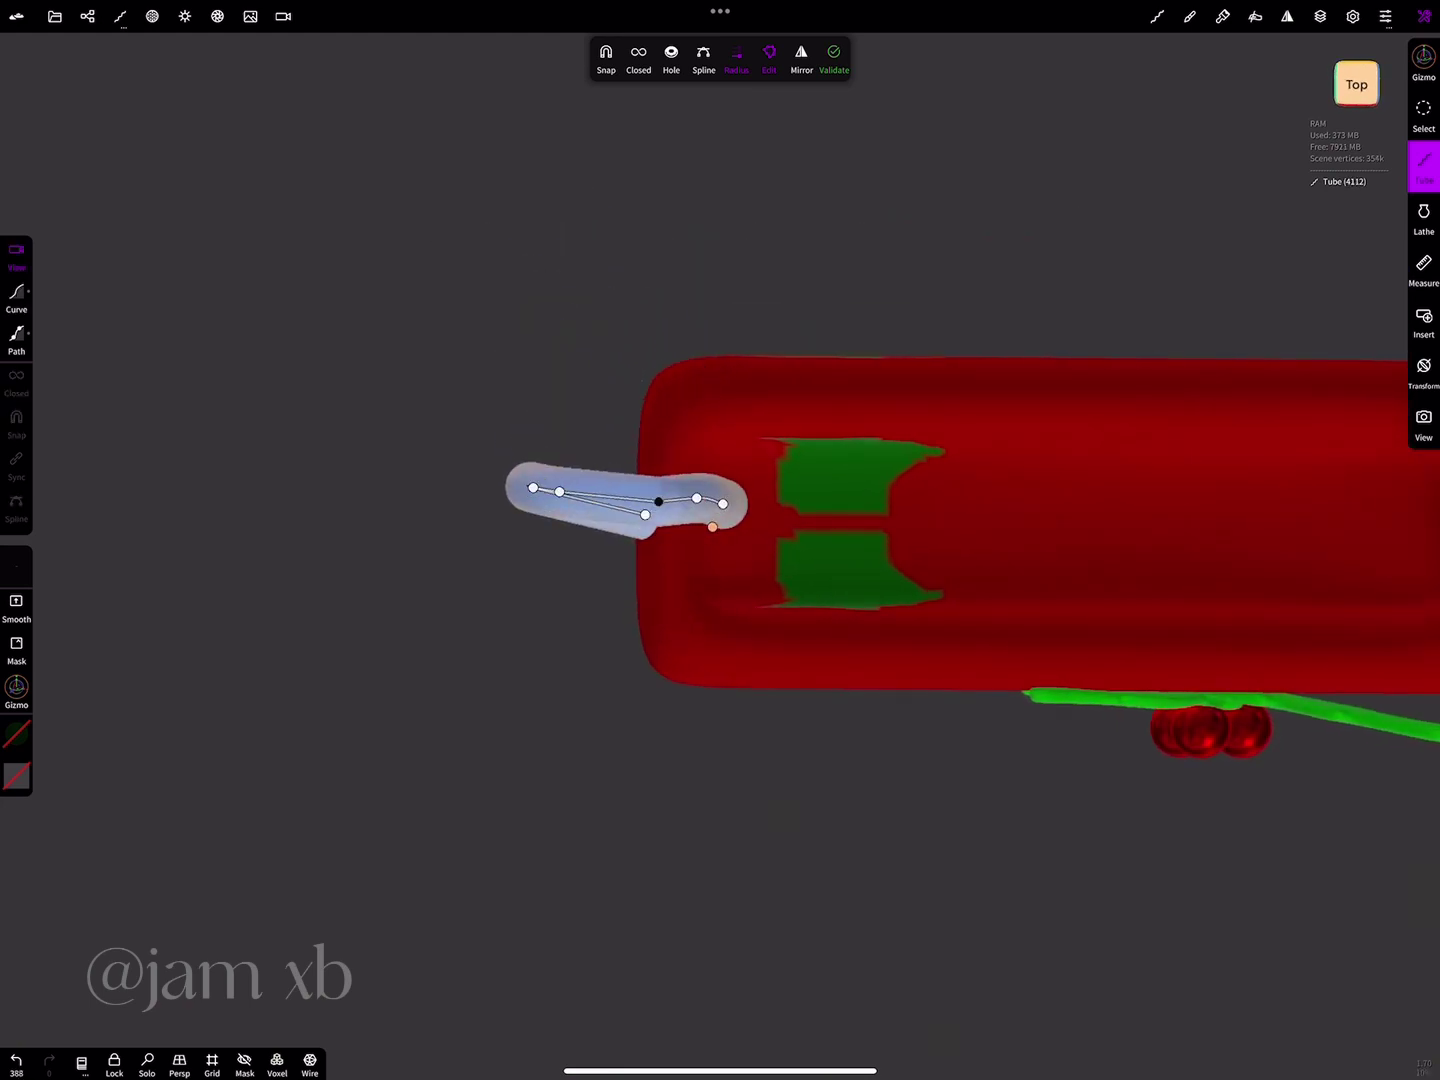
# - In front view, enable Spline and stretch the tube into a tall, smooth hanging loop
pyautogui.click(1357, 101)
pyautogui.click(704, 60)
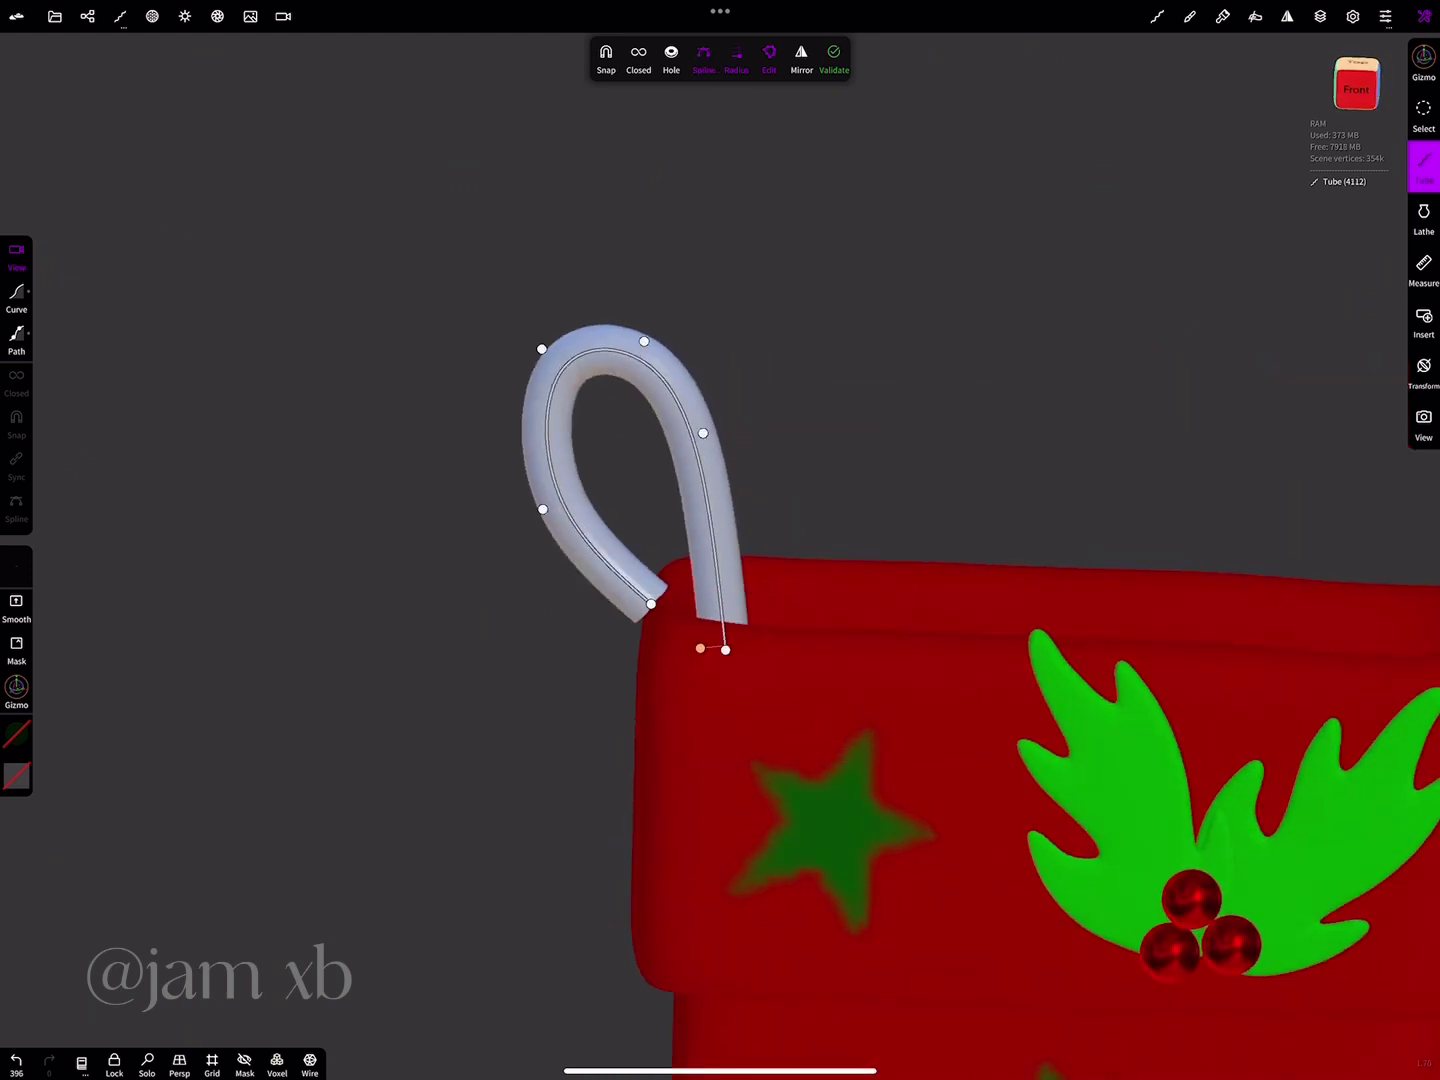
pyautogui.moveTo(401, 700); pyautogui.dragTo(461, 689)
pyautogui.moveTo(736, 391); pyautogui.dragTo(740, 420)
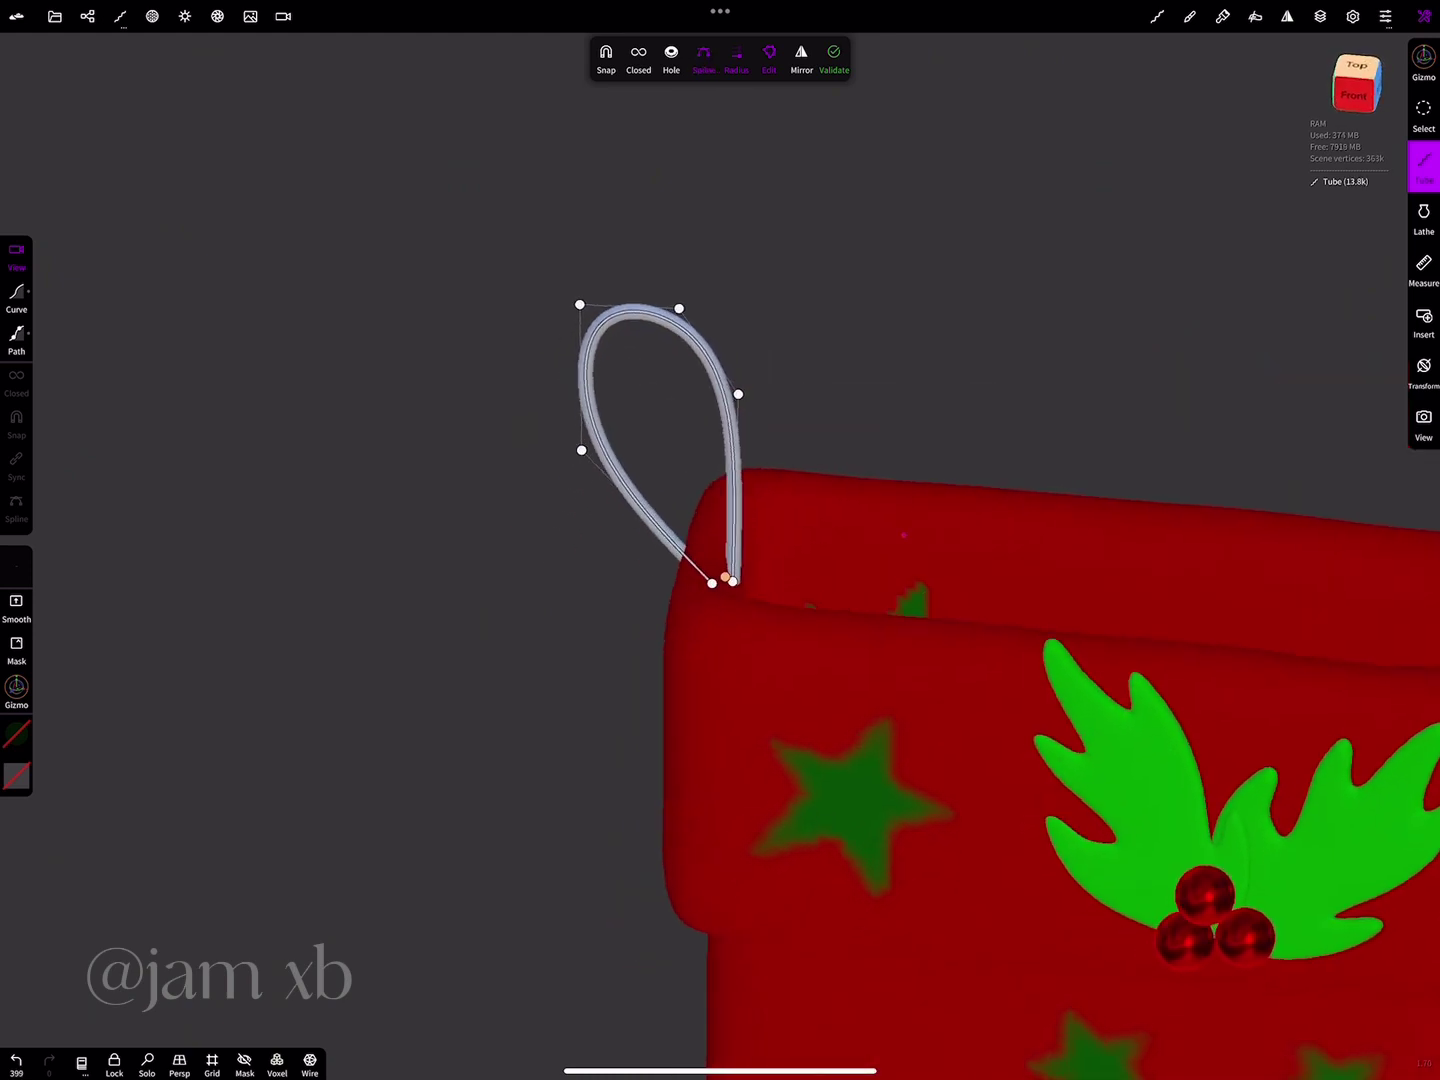
pyautogui.scroll(5, 700, 581)
pyautogui.moveTo(644, 514); pyautogui.dragTo(671, 524)
pyautogui.scroll(-5, 720, 540)
pyautogui.moveTo(900, 800); pyautogui.dragTo(1000, 761)
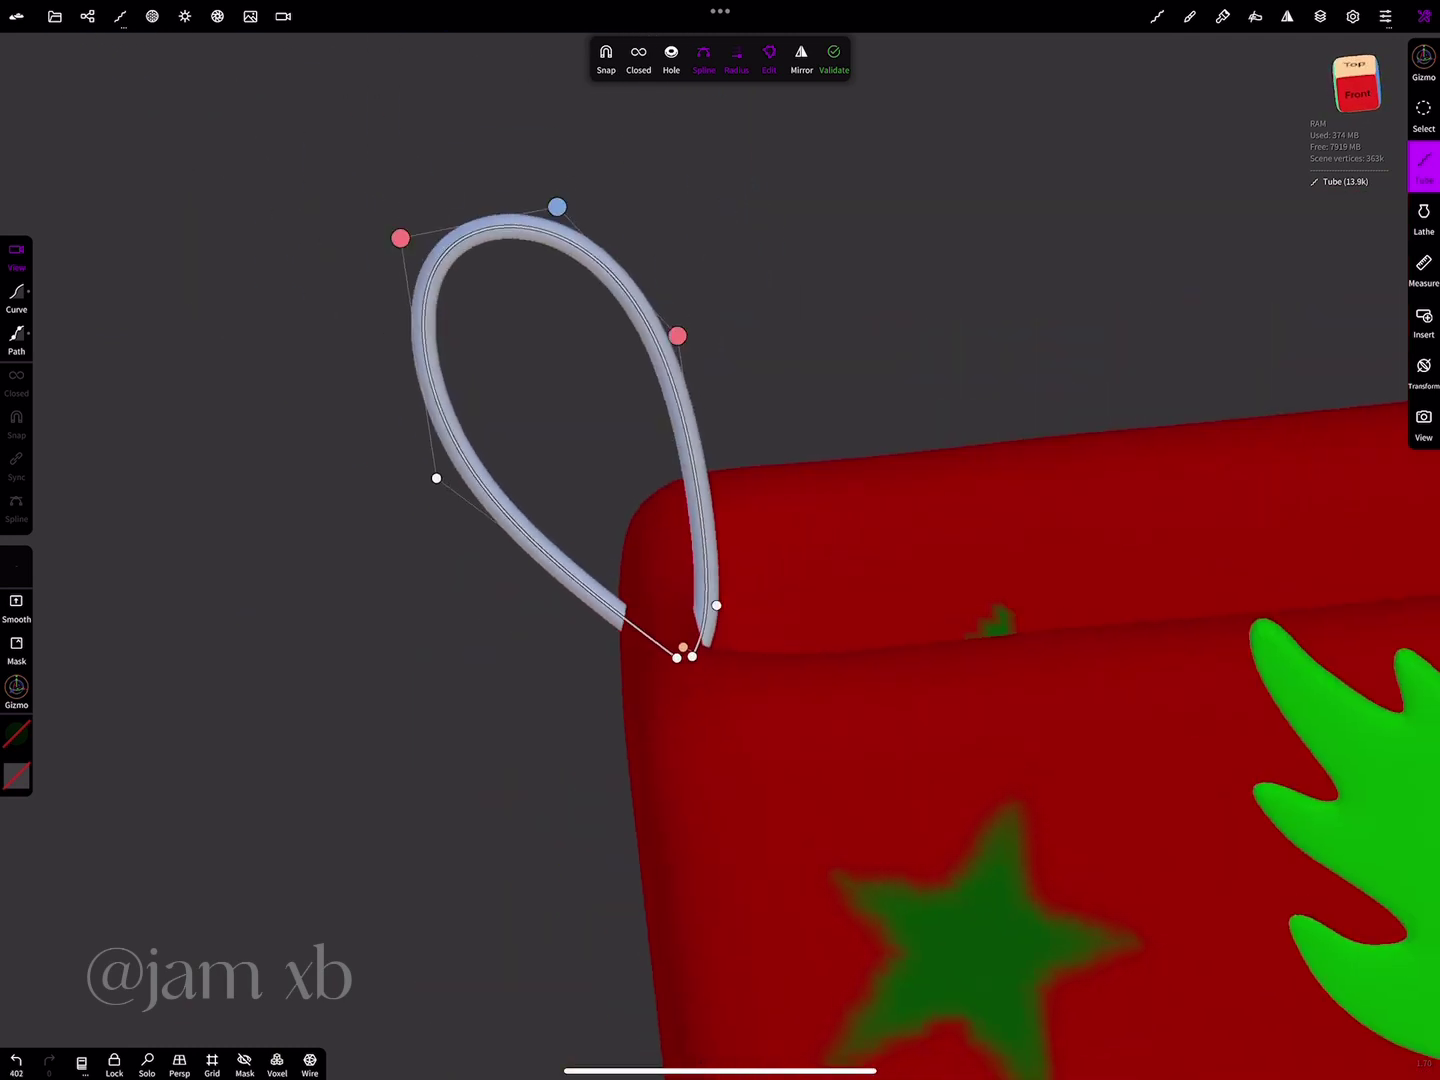
pyautogui.moveTo(556, 206); pyautogui.dragTo(562, 188)
# - Set the loop's stroke paint to red and validate the tube as a mesh
pyautogui.click(15, 735)
pyautogui.click(98, 414)
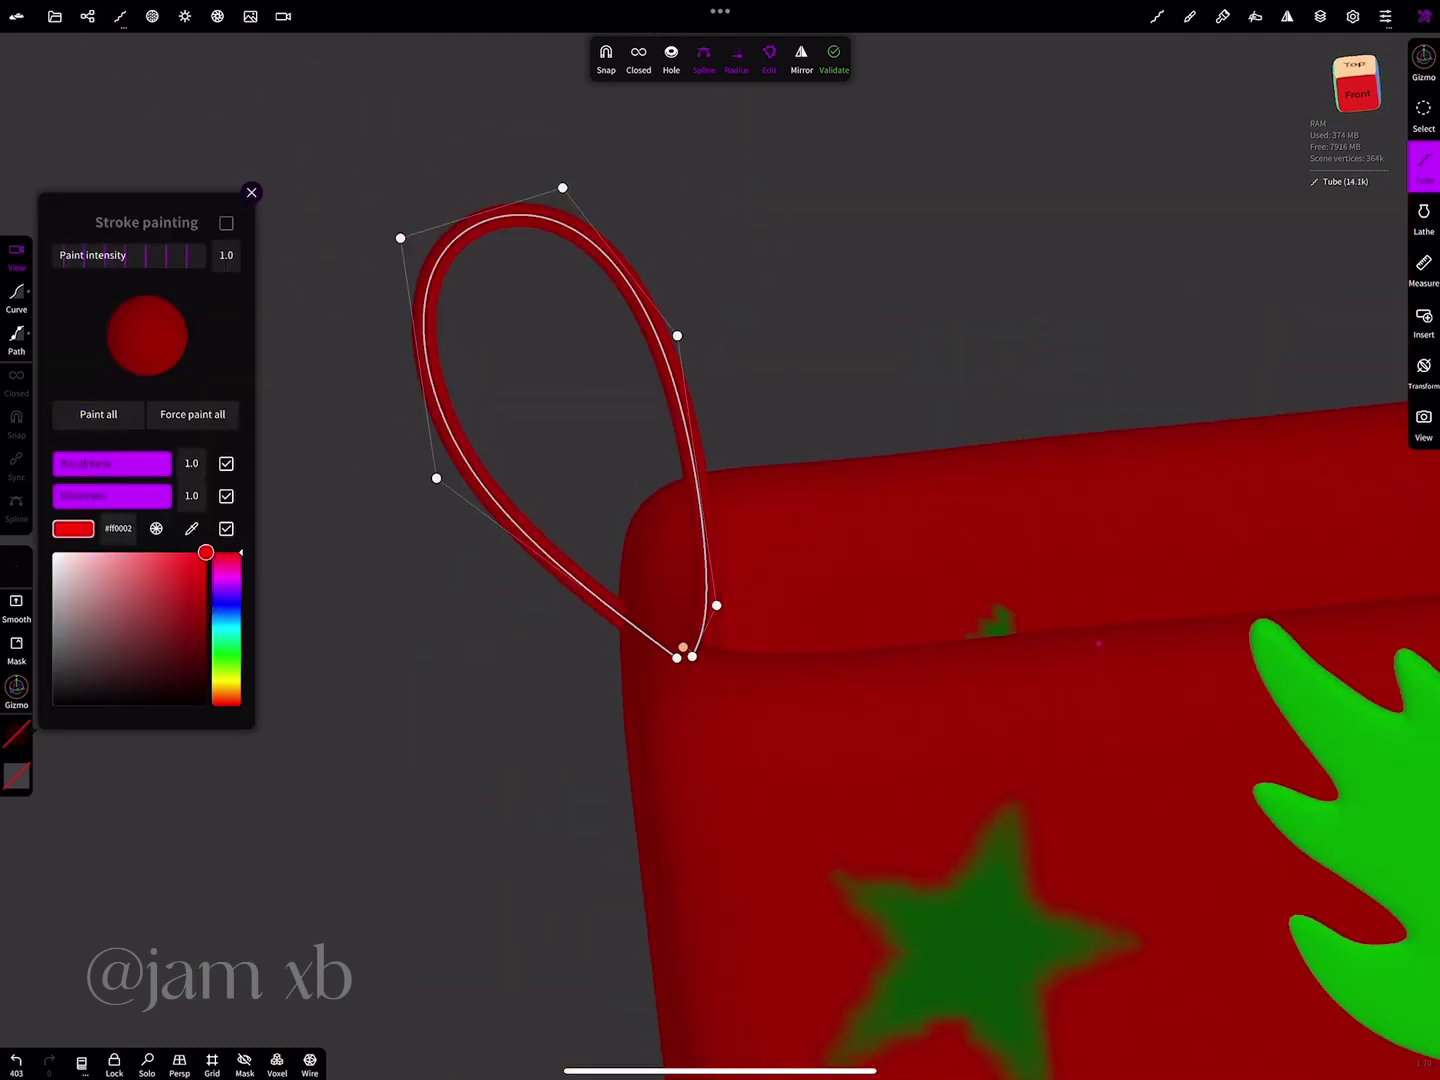
pyautogui.scroll(-5, 720, 540)
pyautogui.click(833, 60)
# - Orbit to view the upright stocking with its new red hanging loop
pyautogui.moveTo(800, 600); pyautogui.dragTo(699, 620)
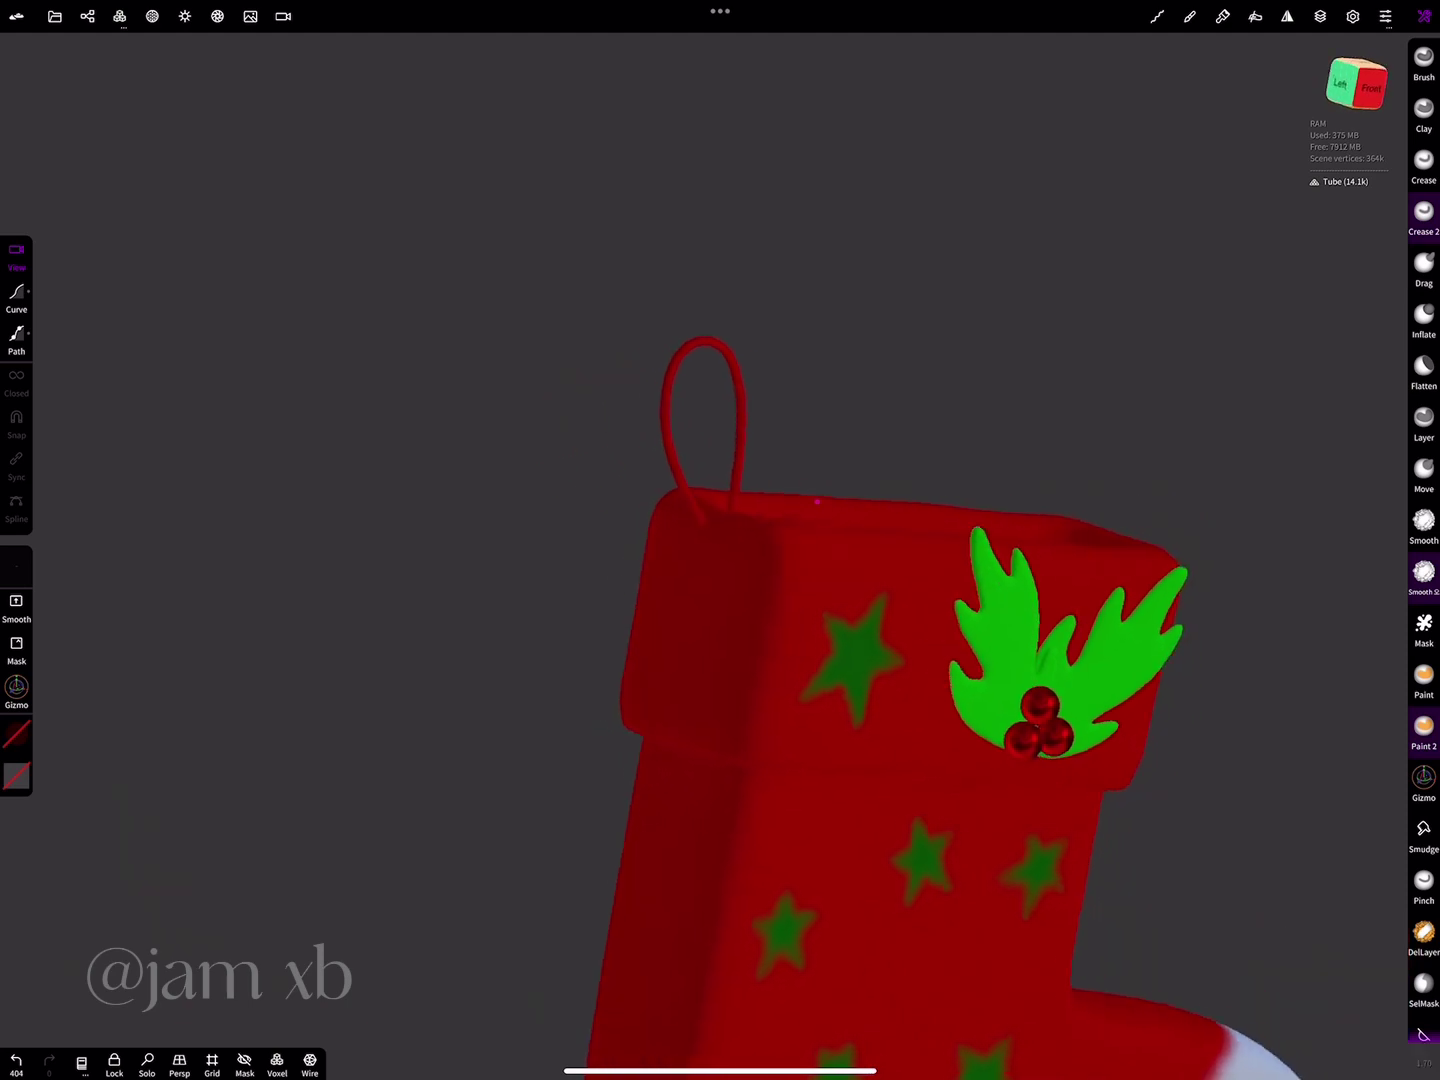
pyautogui.scroll(-5, 720, 540)
pyautogui.moveTo(1000, 600)
pyautogui.mouseDown()
pyautogui.moveTo(900, 600)
pyautogui.moveTo(1050, 600)
pyautogui.moveTo(920, 609)
pyautogui.moveTo(1000, 600)
pyautogui.mouseUp()
pyautogui.moveTo(900, 600); pyautogui.dragTo(990, 600)
pyautogui.scroll(5, 720, 540)
pyautogui.moveTo(846, 544)
pyautogui.mouseDown()
pyautogui.moveTo(831, 530)
pyautogui.moveTo(843, 478)
pyautogui.mouseUp()
pyautogui.scroll(-3, 843, 477)
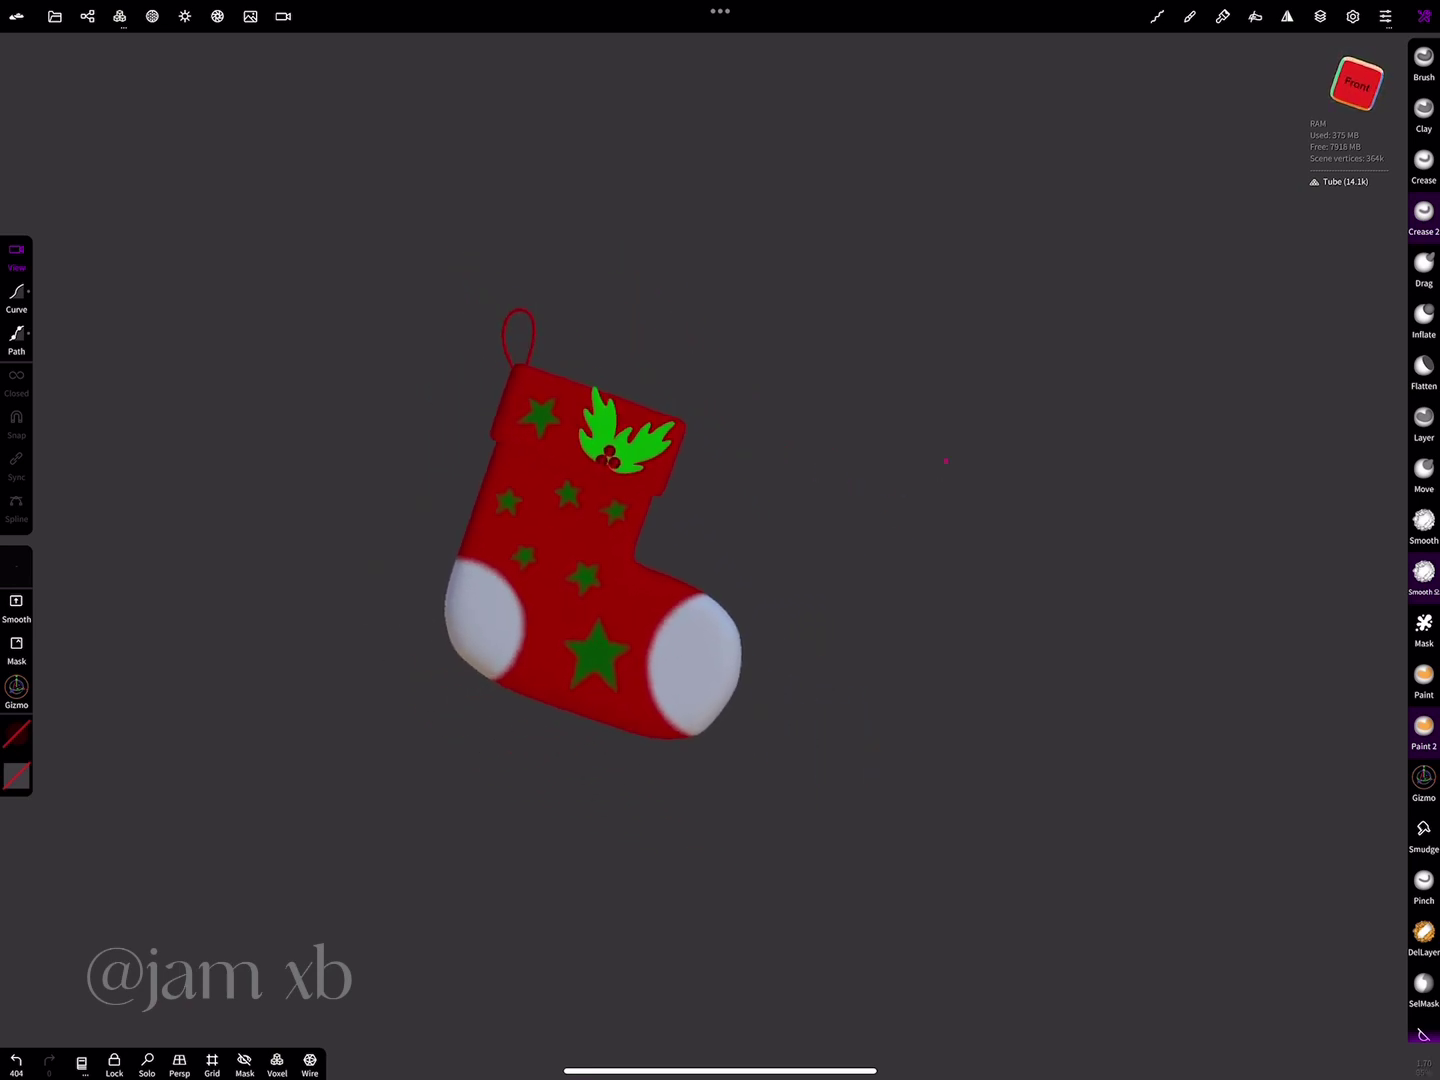
pyautogui.scroll(-3, 843, 477)
pyautogui.scroll(-1, 700, 500)
pyautogui.click(87, 16)
# - Add a sphere and move it with the gizmo to the right of the stocking
pyautogui.click(53, 56)
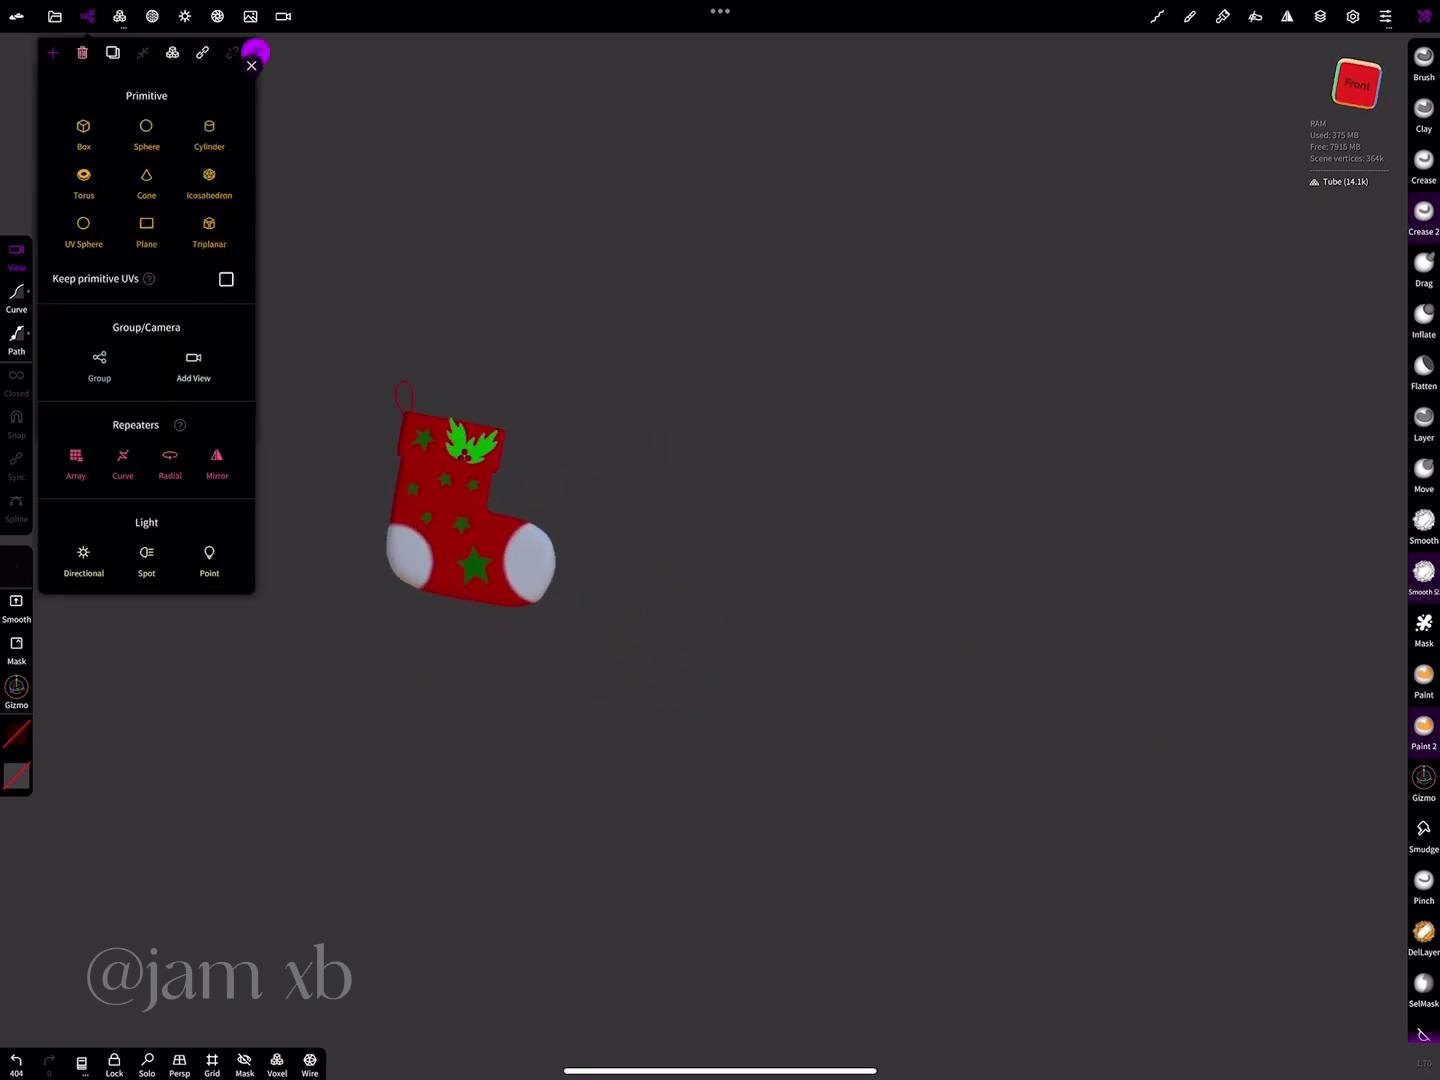
pyautogui.click(147, 131)
pyautogui.moveTo(501, 505); pyautogui.dragTo(633, 543)
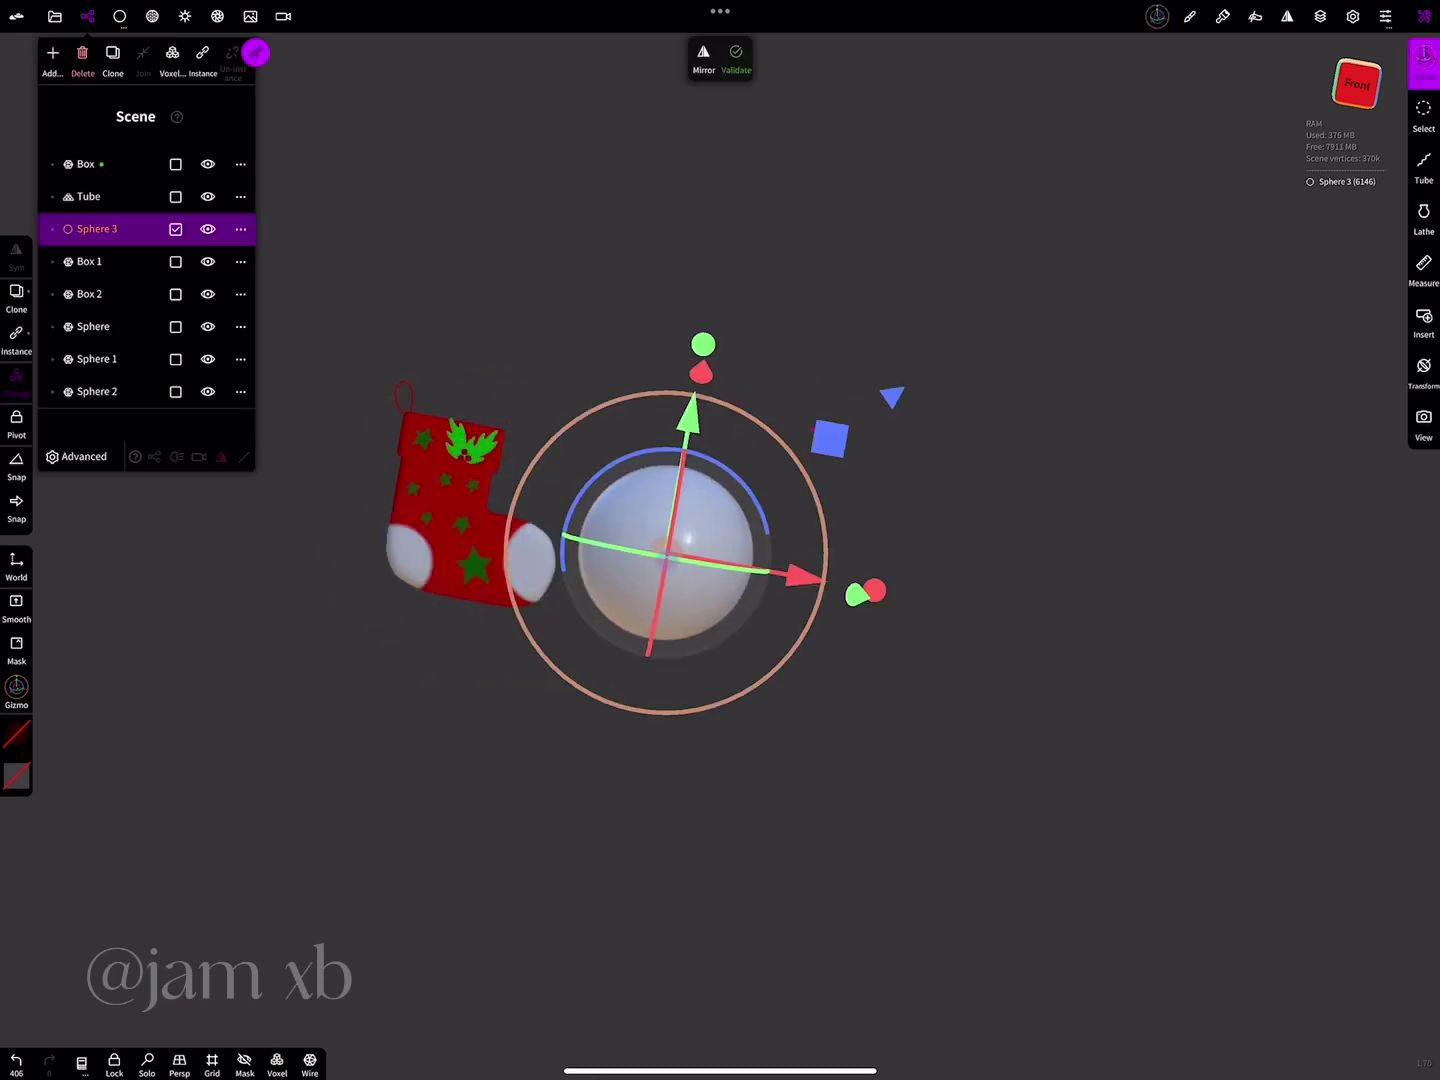
pyautogui.scroll(3, 500, 599)
pyautogui.scroll(2, 441, 739)
# - Undo a stray sphere duplicate, keeping the single sphere beside the stocking
pyautogui.click(113, 56)
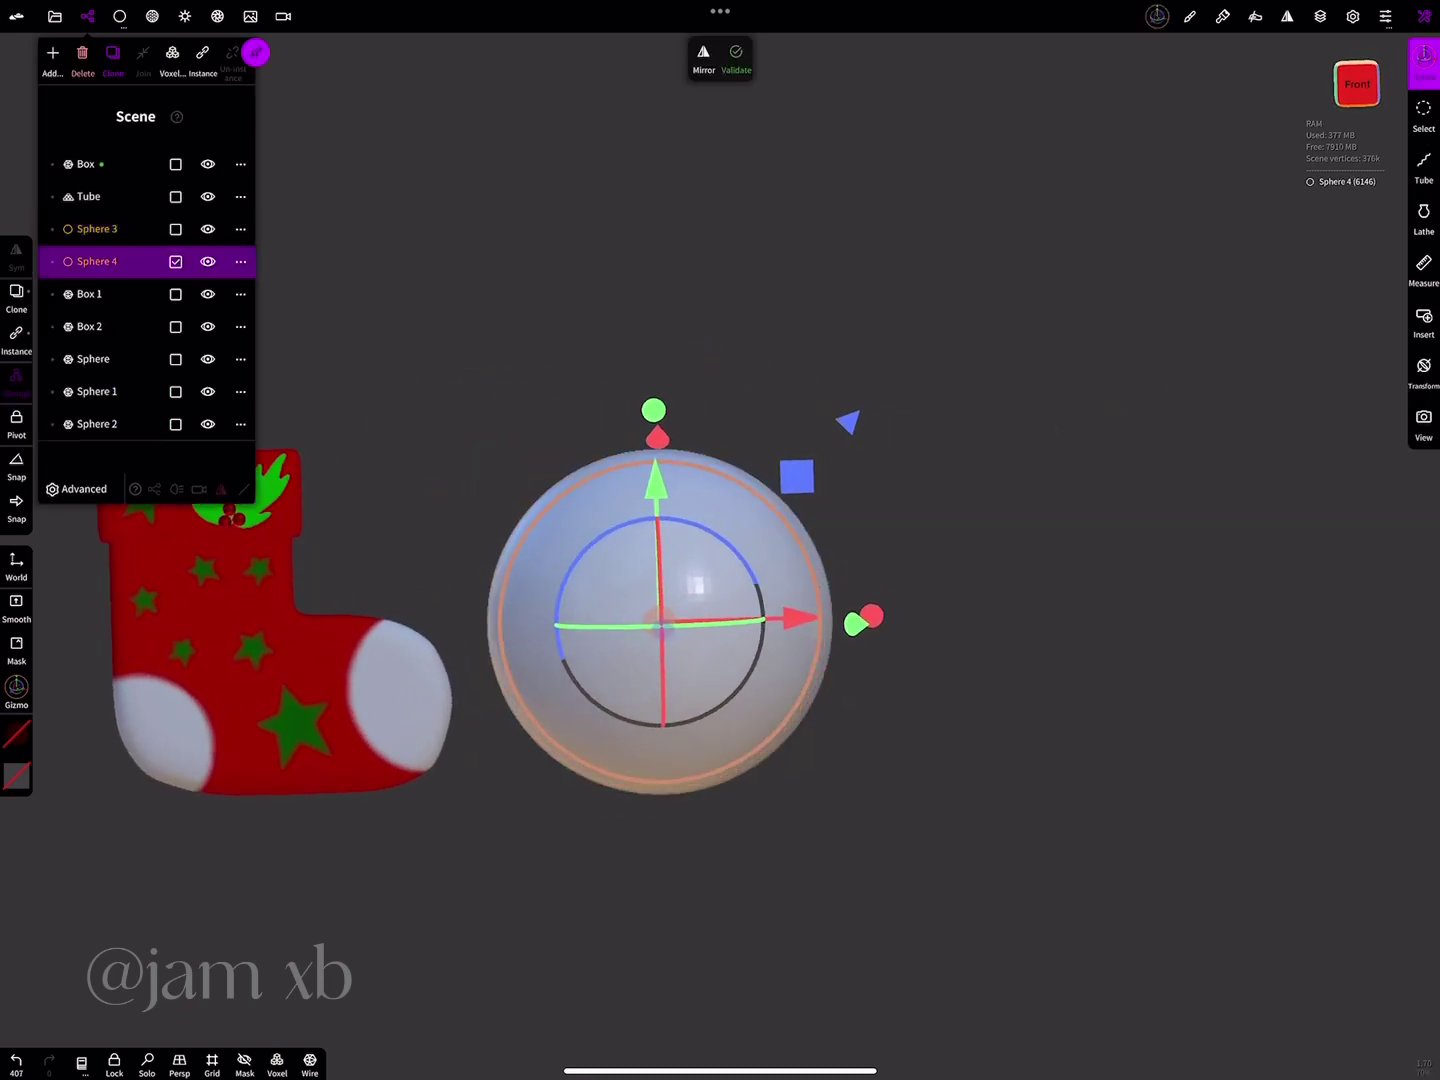
pyautogui.click(119, 16)
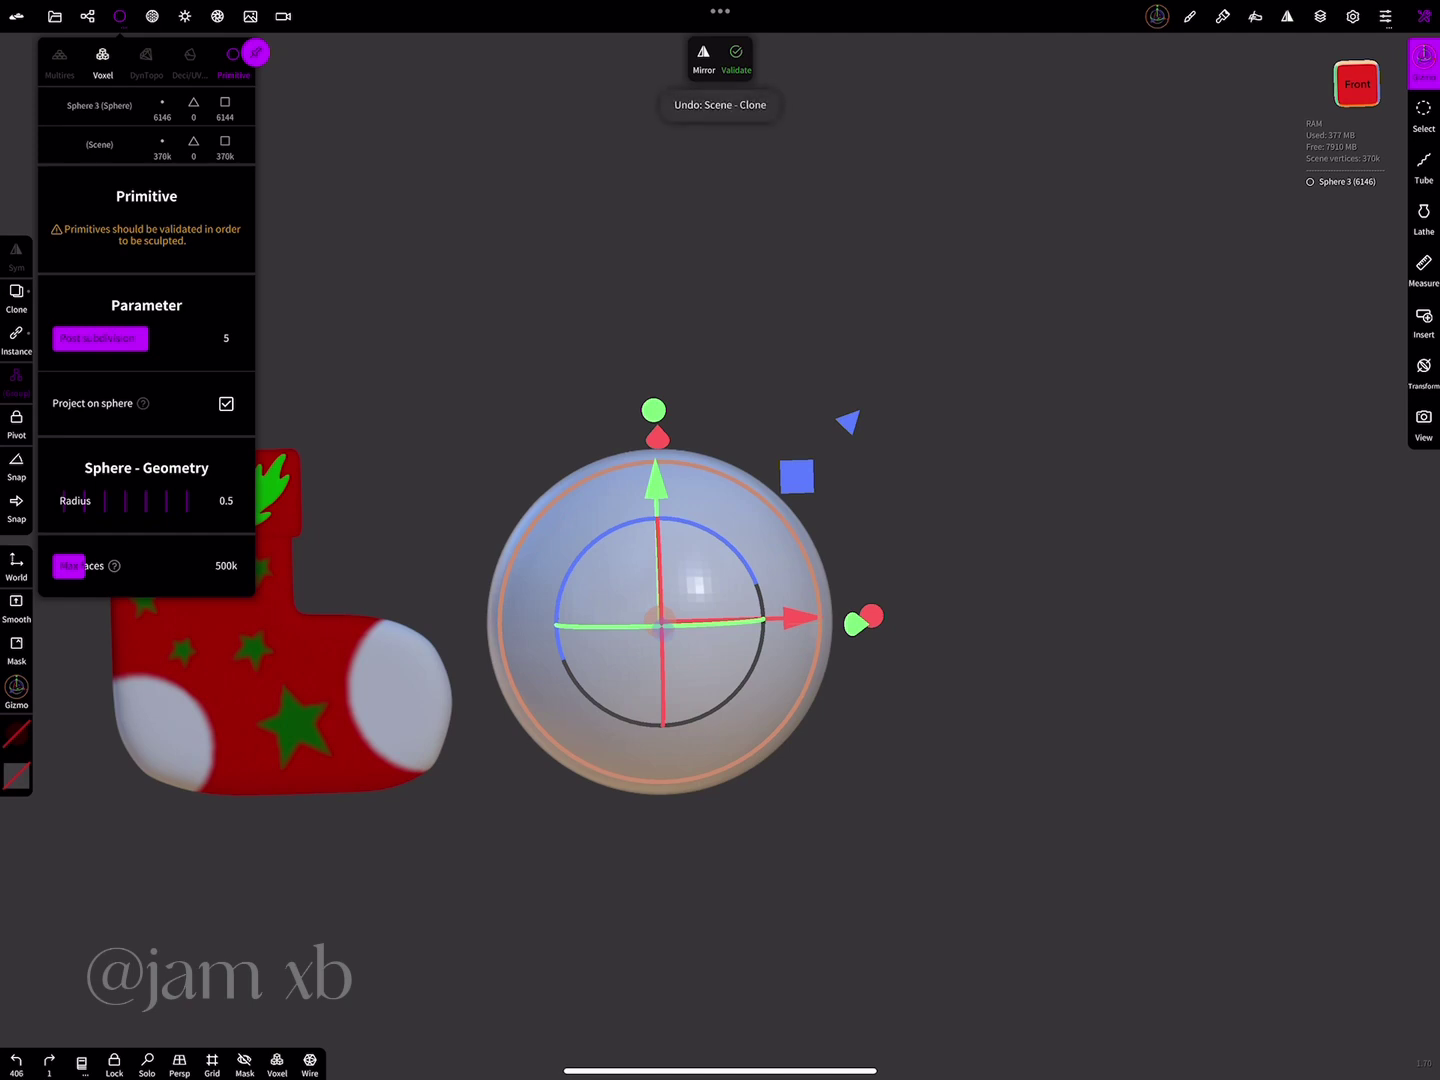
pyautogui.click(87, 16)
pyautogui.click(16, 1060)
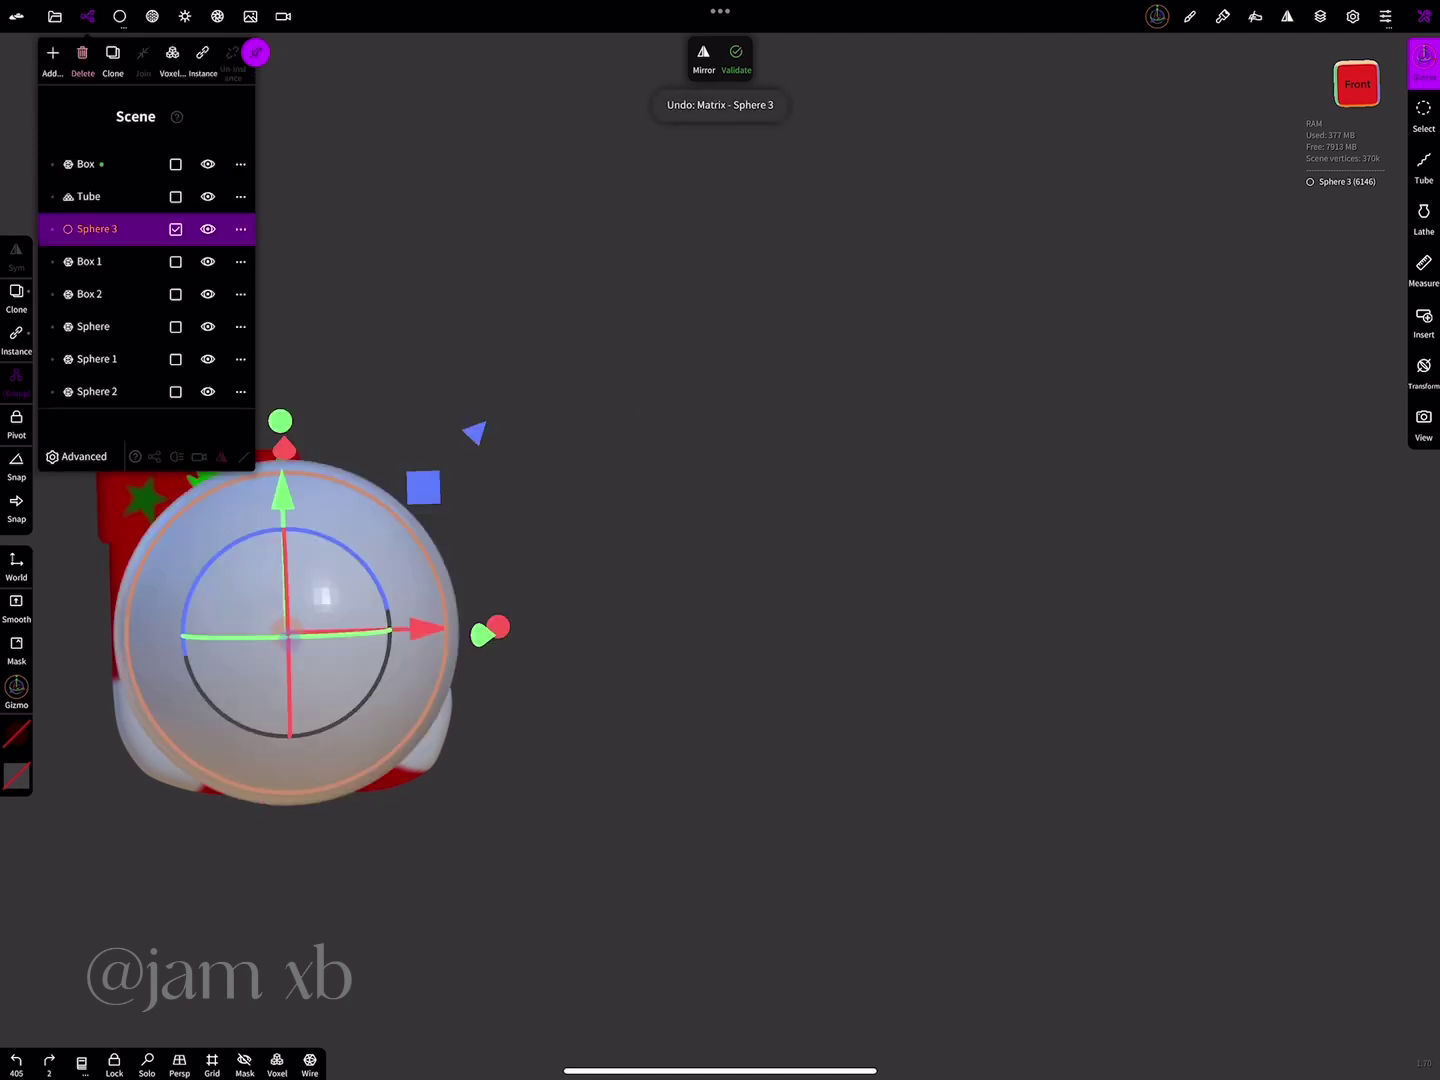
pyautogui.click(50, 1060)
pyautogui.click(49, 1060)
# - Subdivide the sphere in Multires, then voxel-remesh it at resolution 150, confirming Ok
pyautogui.click(120, 16)
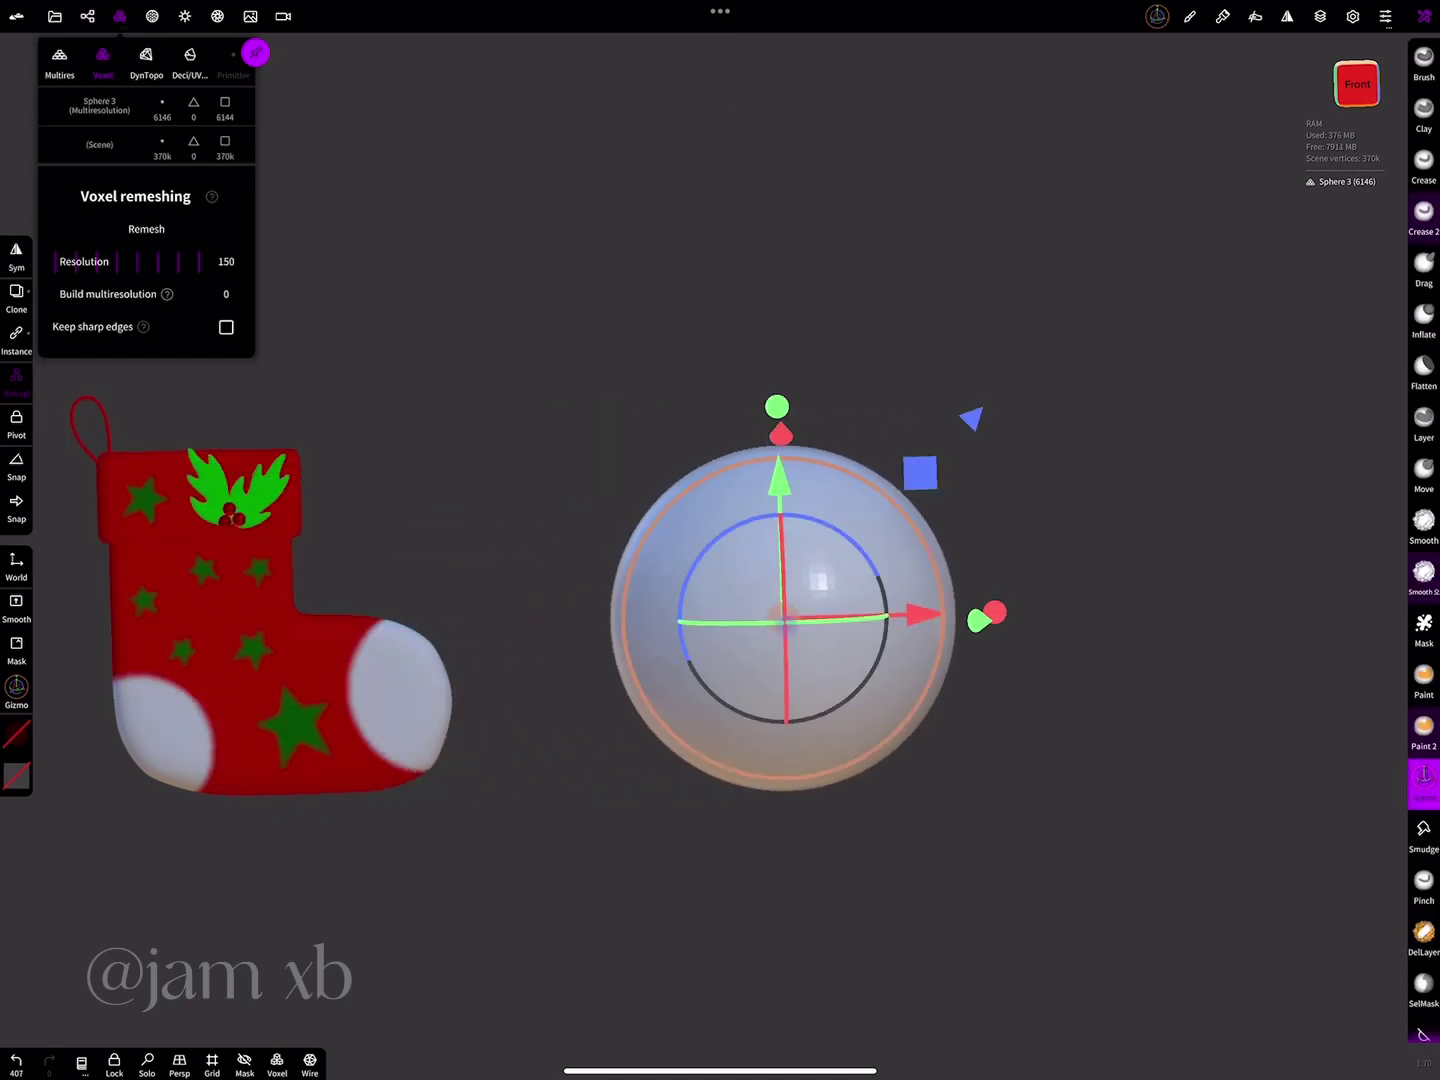
pyautogui.click(59, 60)
pyautogui.click(194, 261)
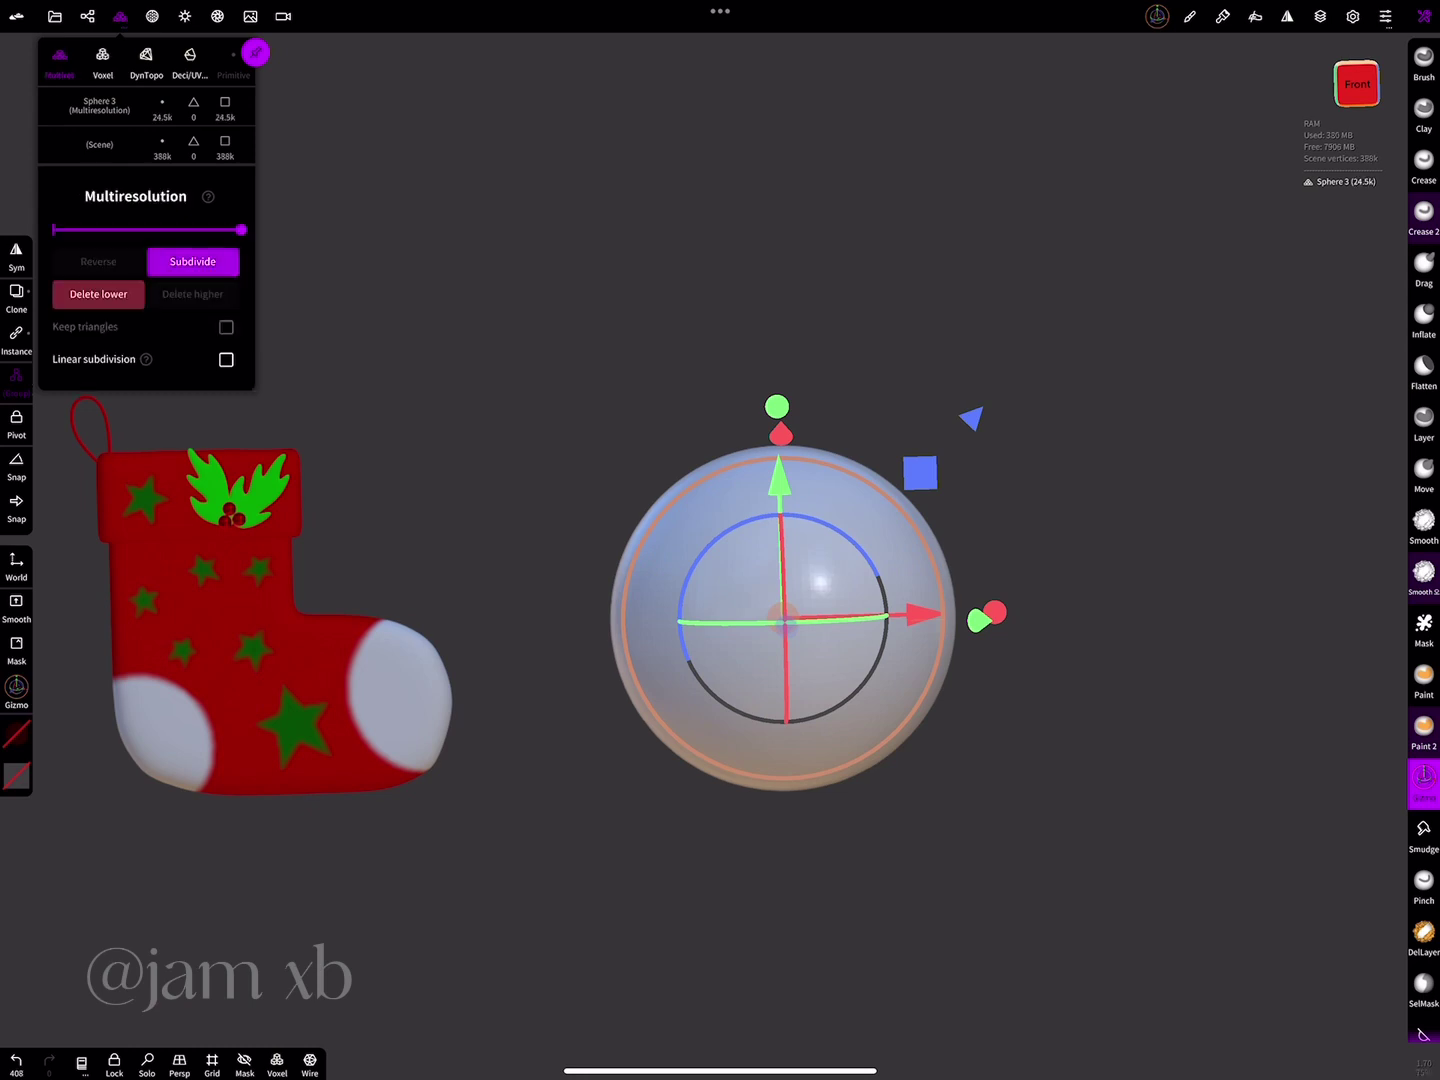
pyautogui.click(103, 60)
pyautogui.click(146, 228)
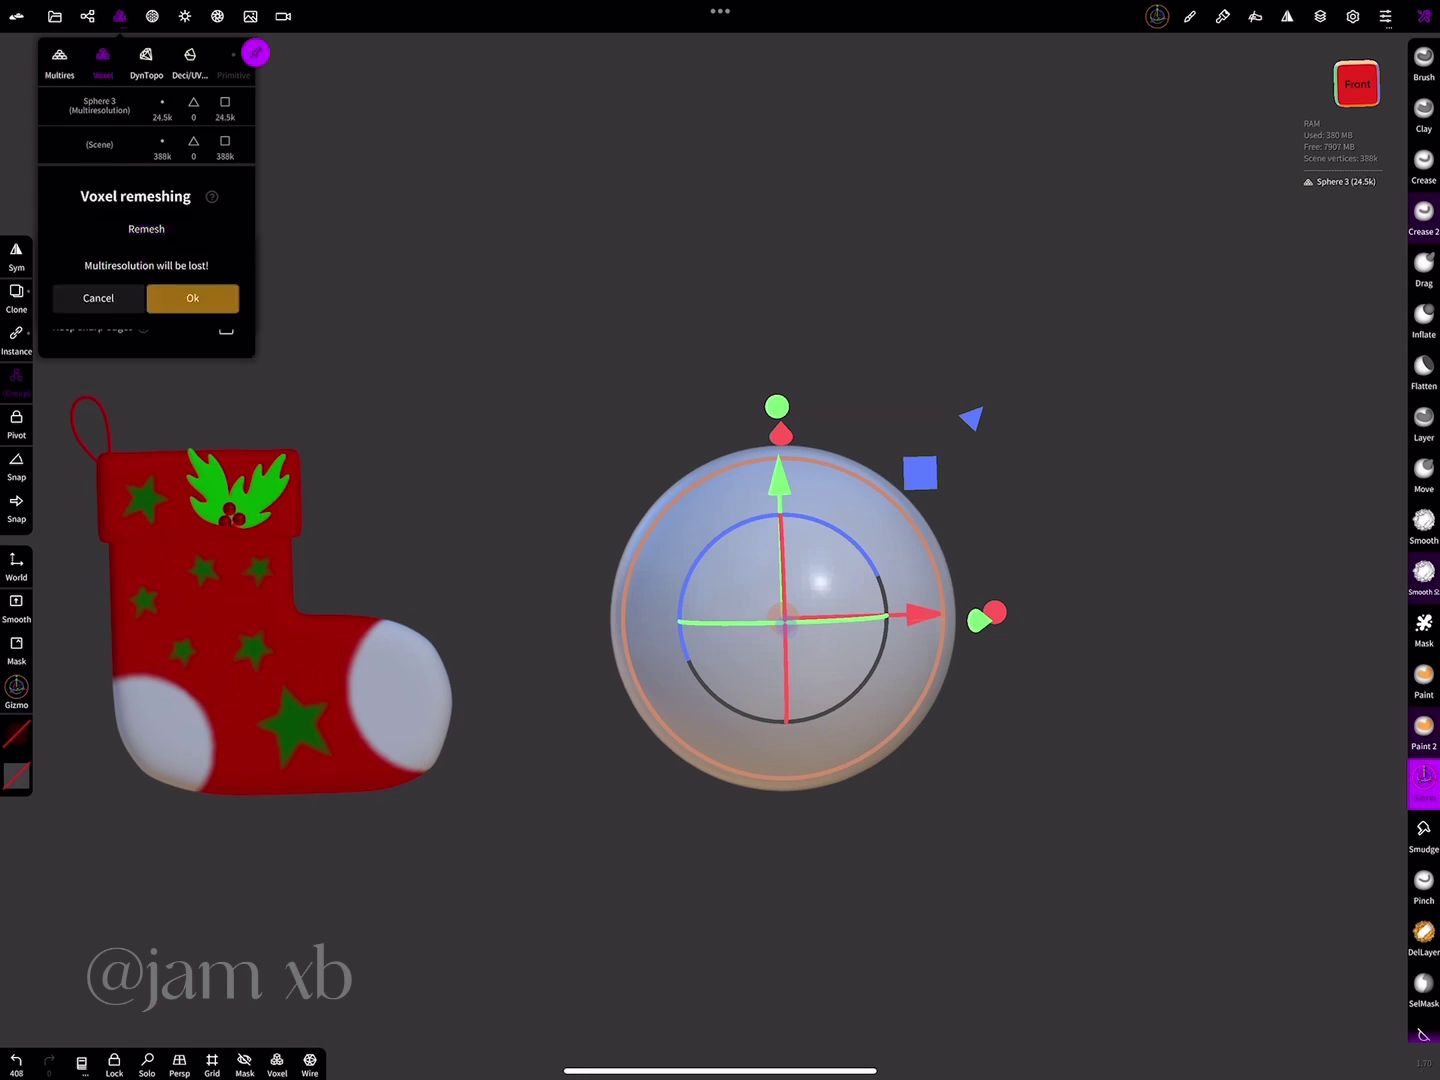
pyautogui.click(192, 299)
pyautogui.click(1423, 519)
# - Enlarge the Smooth brush radius and stroke over the sphere to erase its seam
pyautogui.moveTo(906, 566); pyautogui.dragTo(1012, 509)
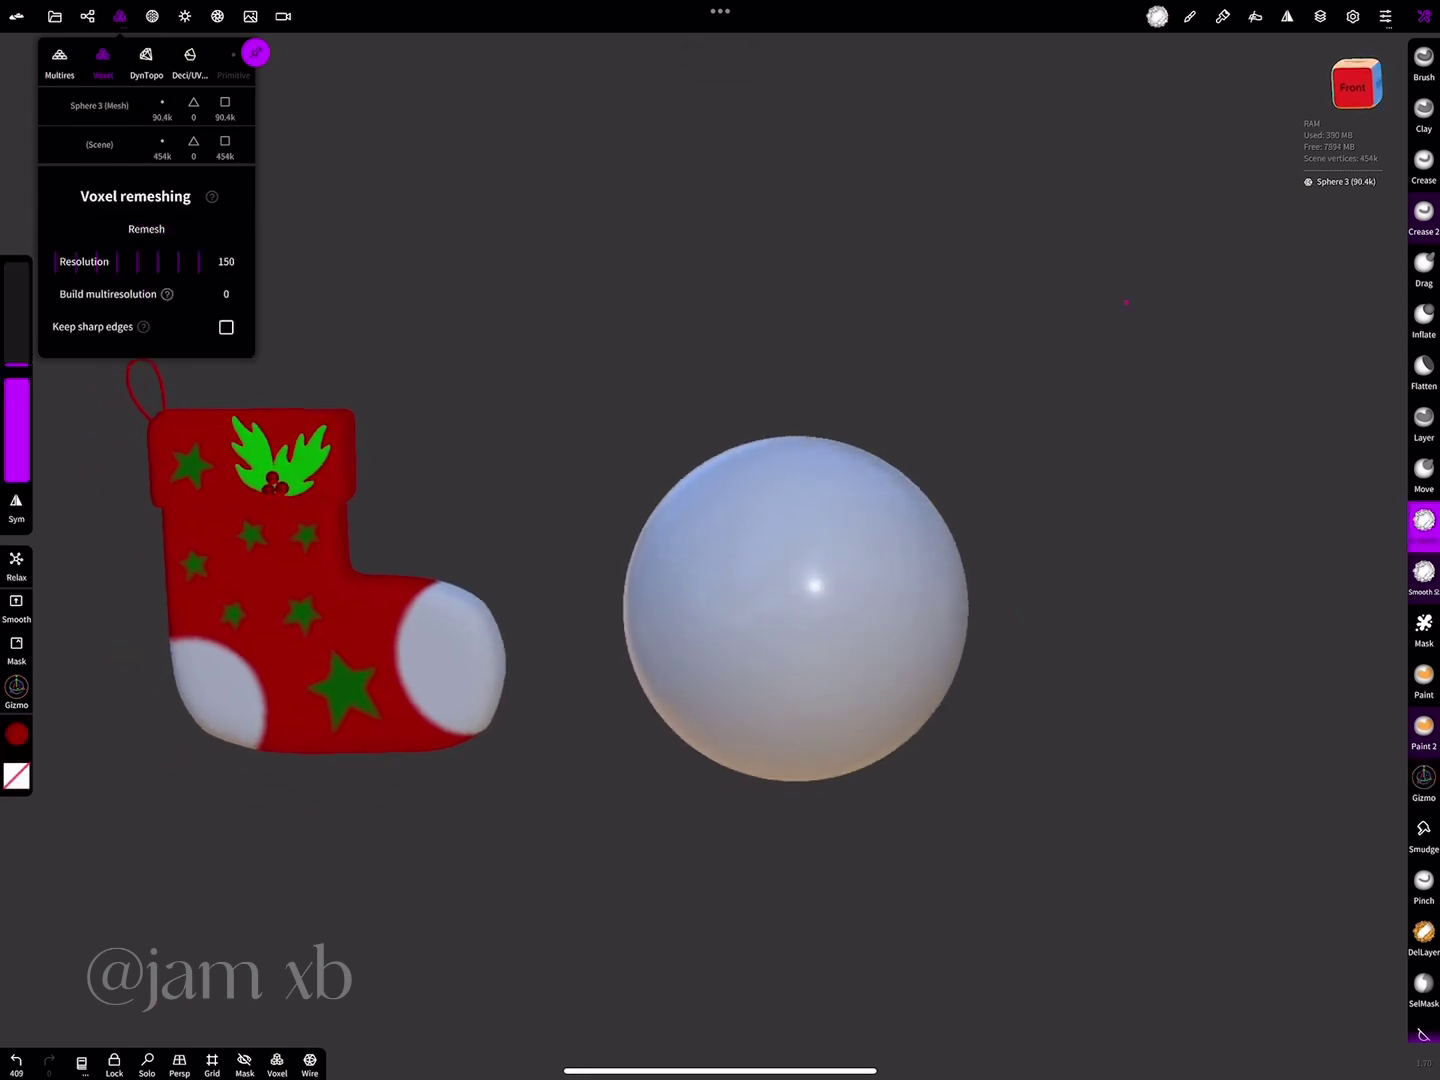
pyautogui.moveTo(16, 338); pyautogui.dragTo(17, 322)
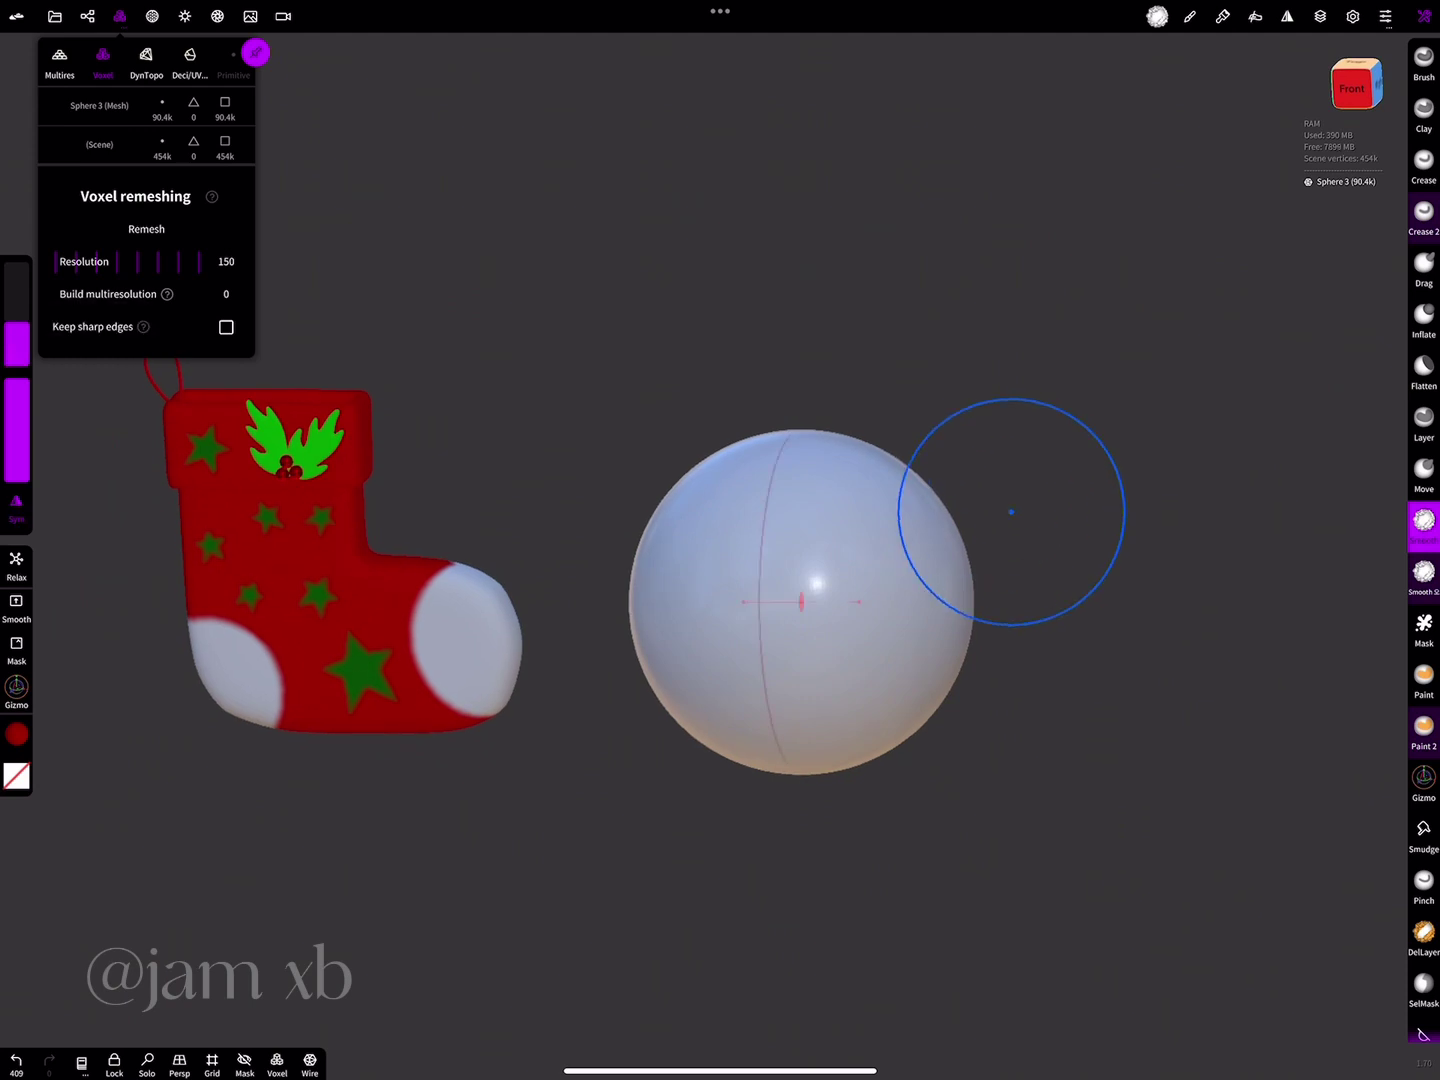
pyautogui.moveTo(1011, 512); pyautogui.dragTo(1060, 443)
pyautogui.moveTo(760, 440)
pyautogui.mouseDown()
pyautogui.moveTo(955, 585)
pyautogui.moveTo(907, 515)
pyautogui.moveTo(976, 545)
pyautogui.moveTo(830, 586)
pyautogui.moveTo(1061, 320)
pyautogui.moveTo(1088, 246)
pyautogui.mouseUp()
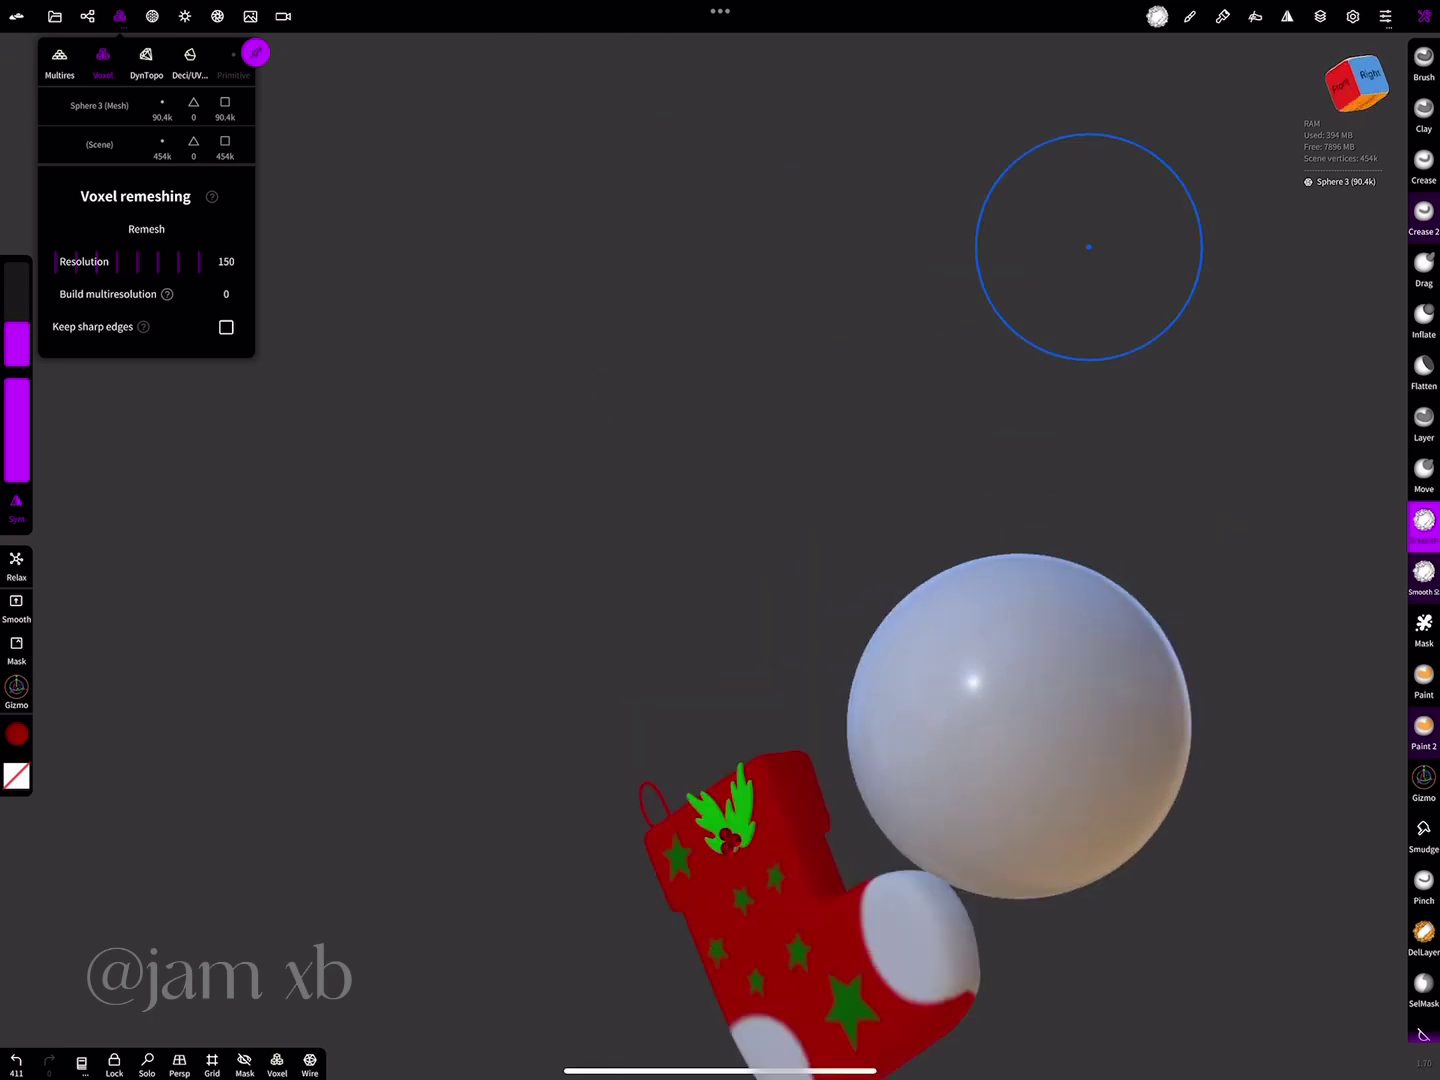
pyautogui.moveTo(951, 813)
pyautogui.mouseDown()
pyautogui.moveTo(1136, 752)
pyautogui.moveTo(1070, 534)
pyautogui.moveTo(1123, 364)
pyautogui.mouseUp()
pyautogui.scroll(-5, 800, 600)
pyautogui.scroll(5, 874, 545)
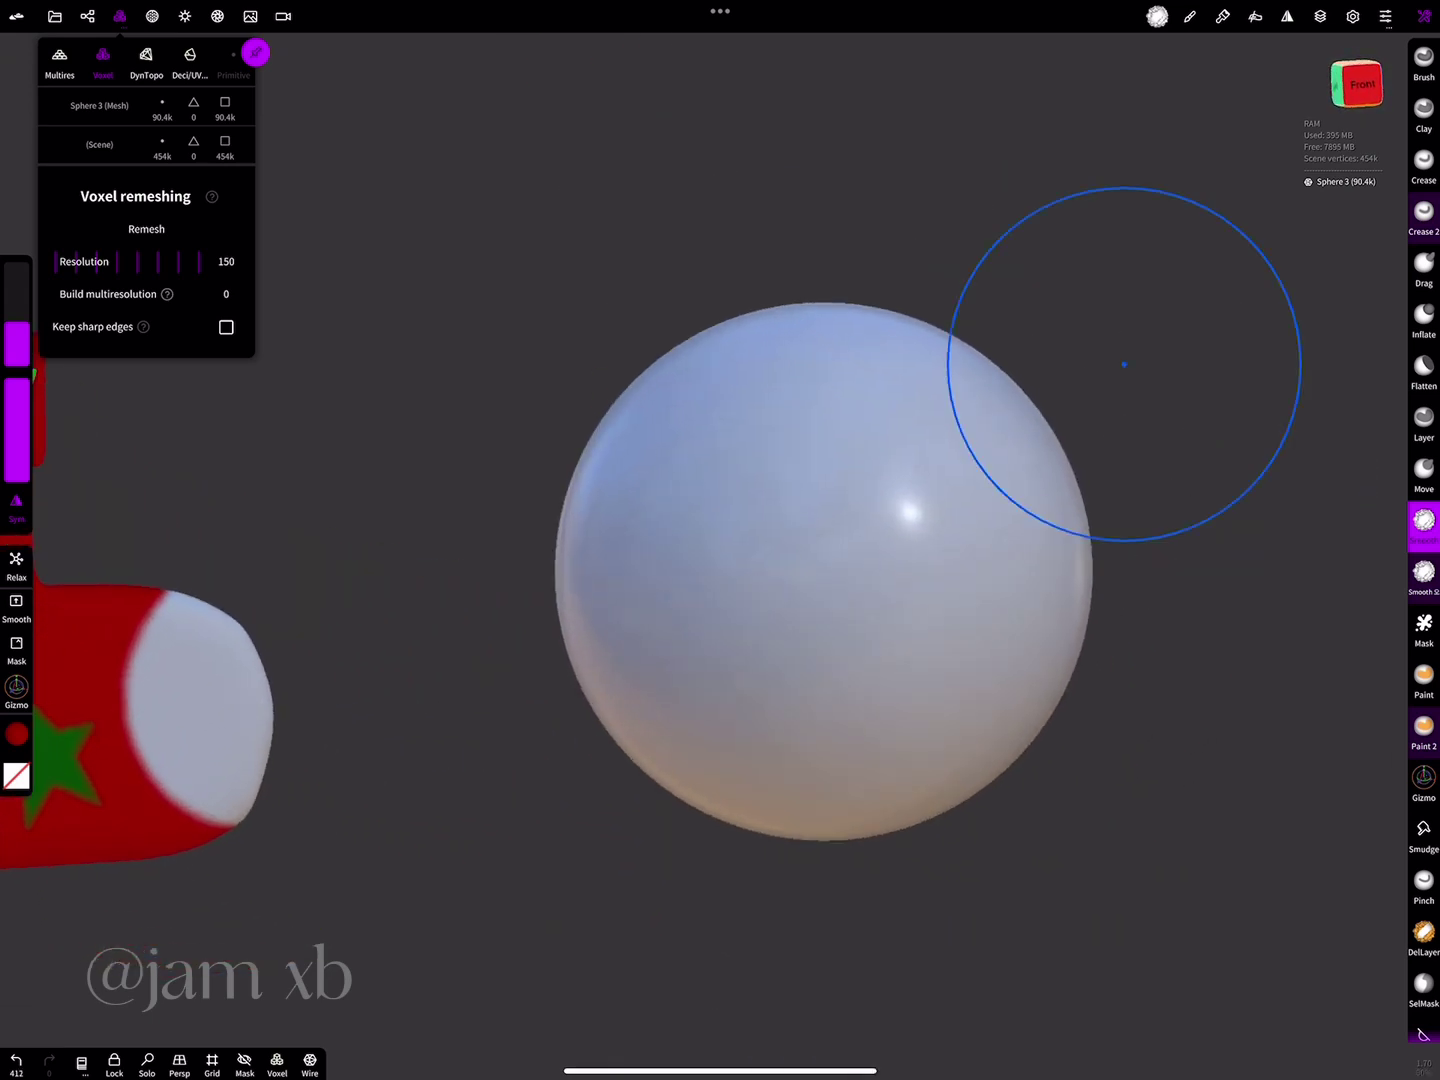
# - Snap to Front view and select the Trim tool
pyautogui.click(1358, 85)
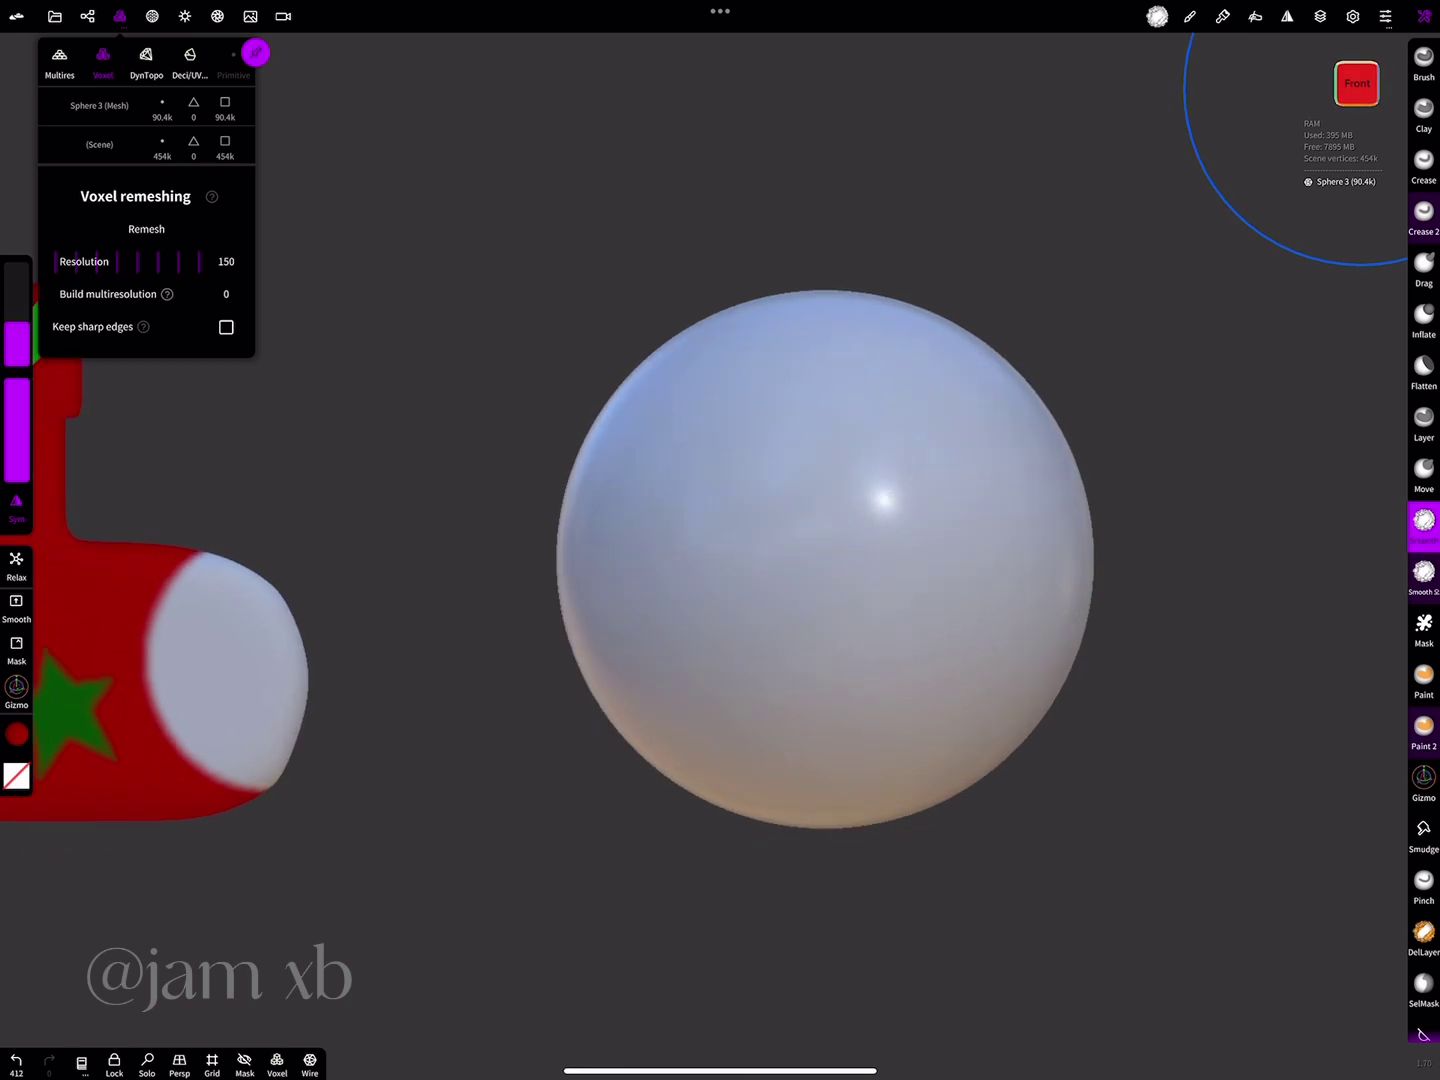
pyautogui.scroll(-5, 1425, 540)
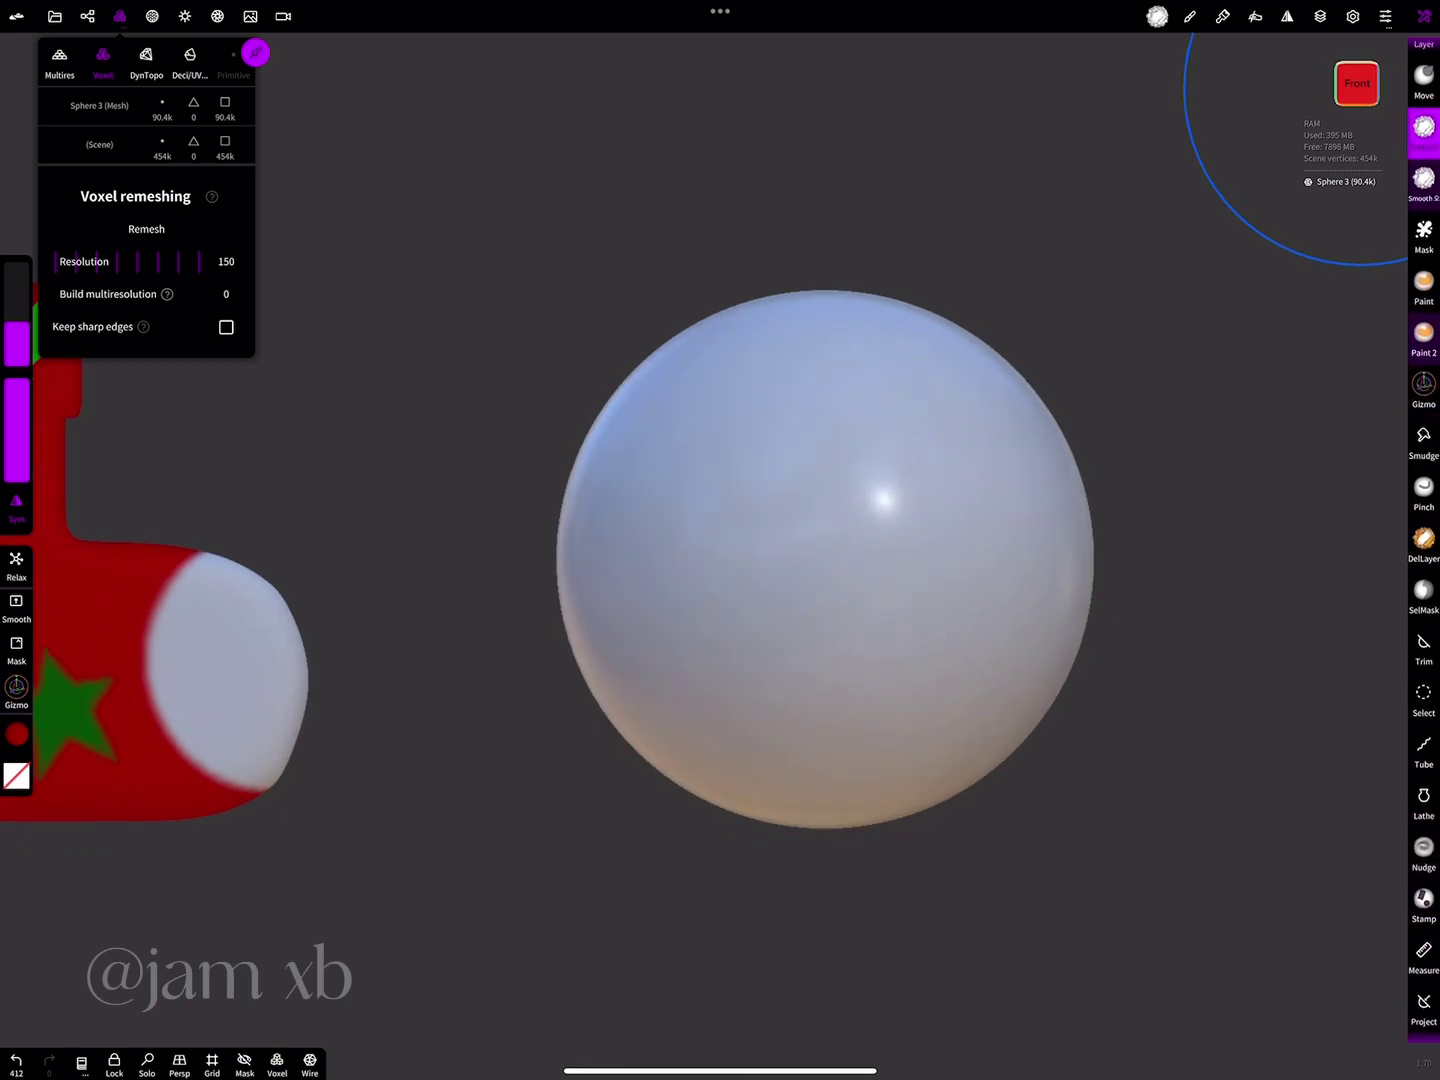
pyautogui.click(1424, 649)
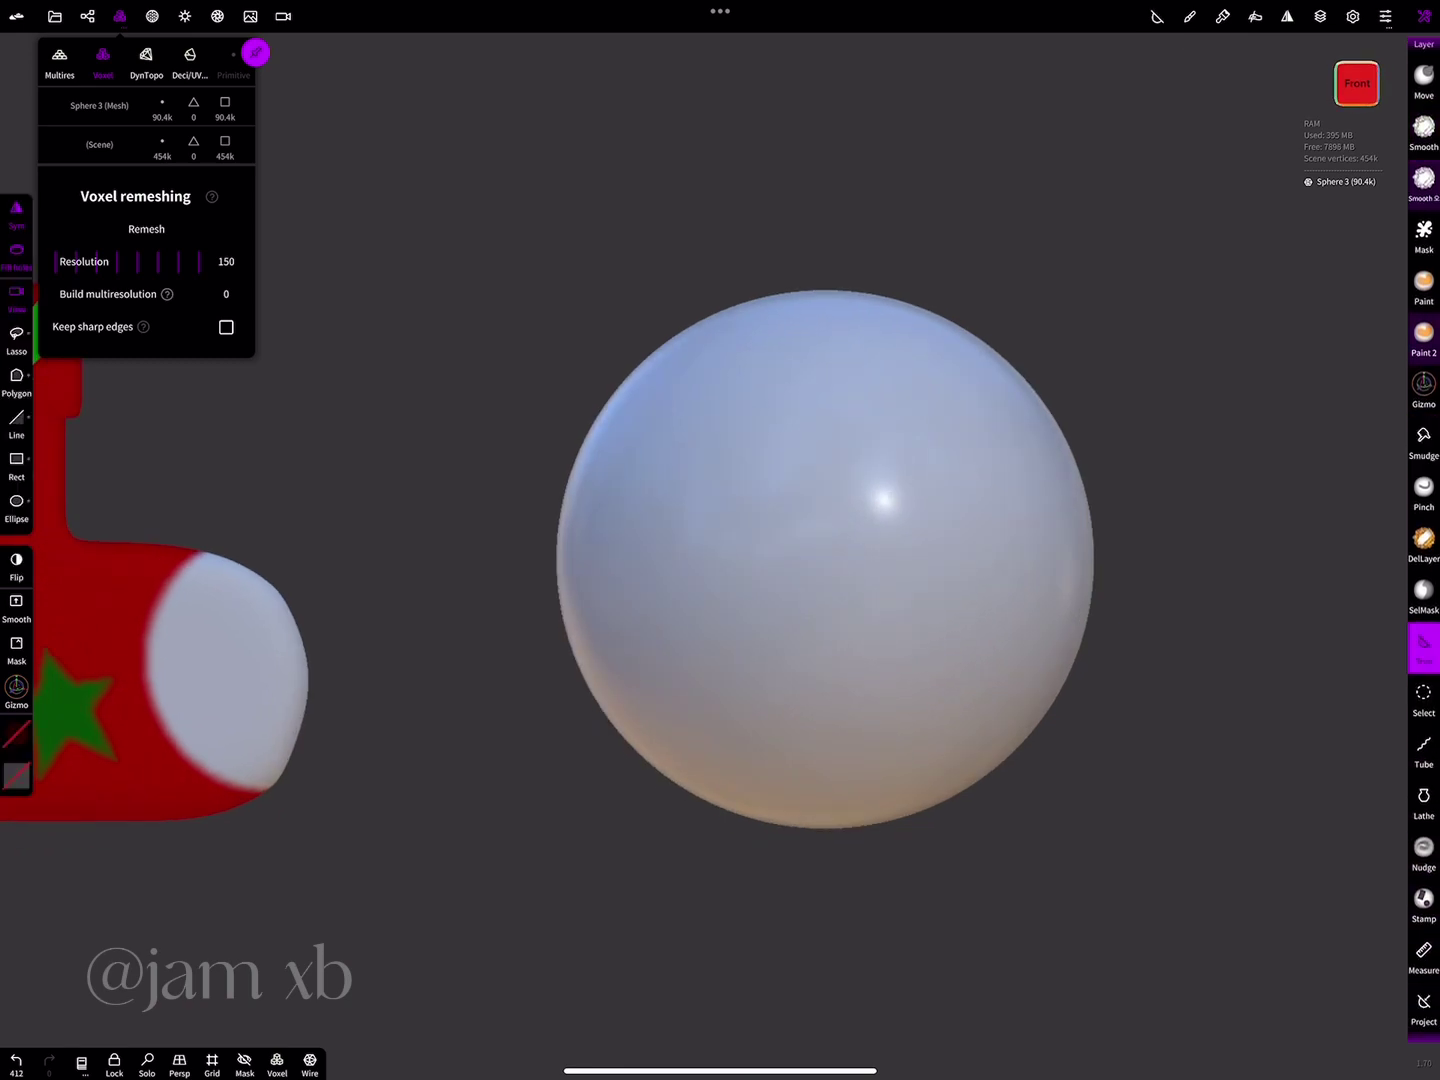
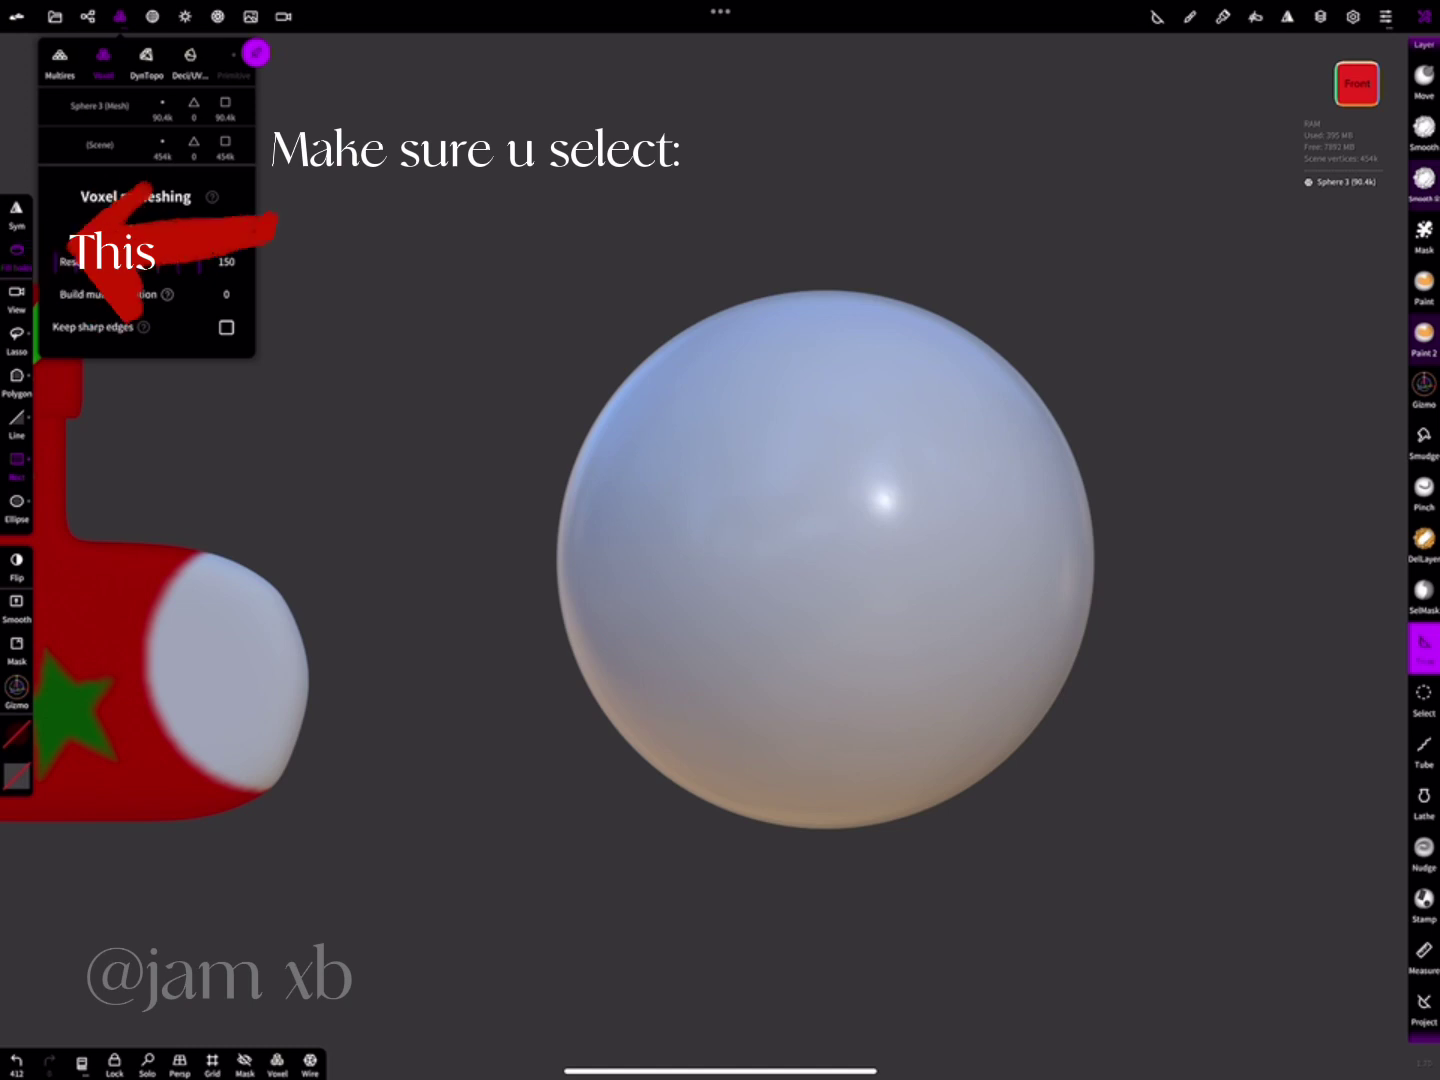
# - Trim a thin vertical rectangle from the sphere's bottom up to its centre, then check it from below
pyautogui.moveTo(829, 613); pyautogui.dragTo(836, 864)
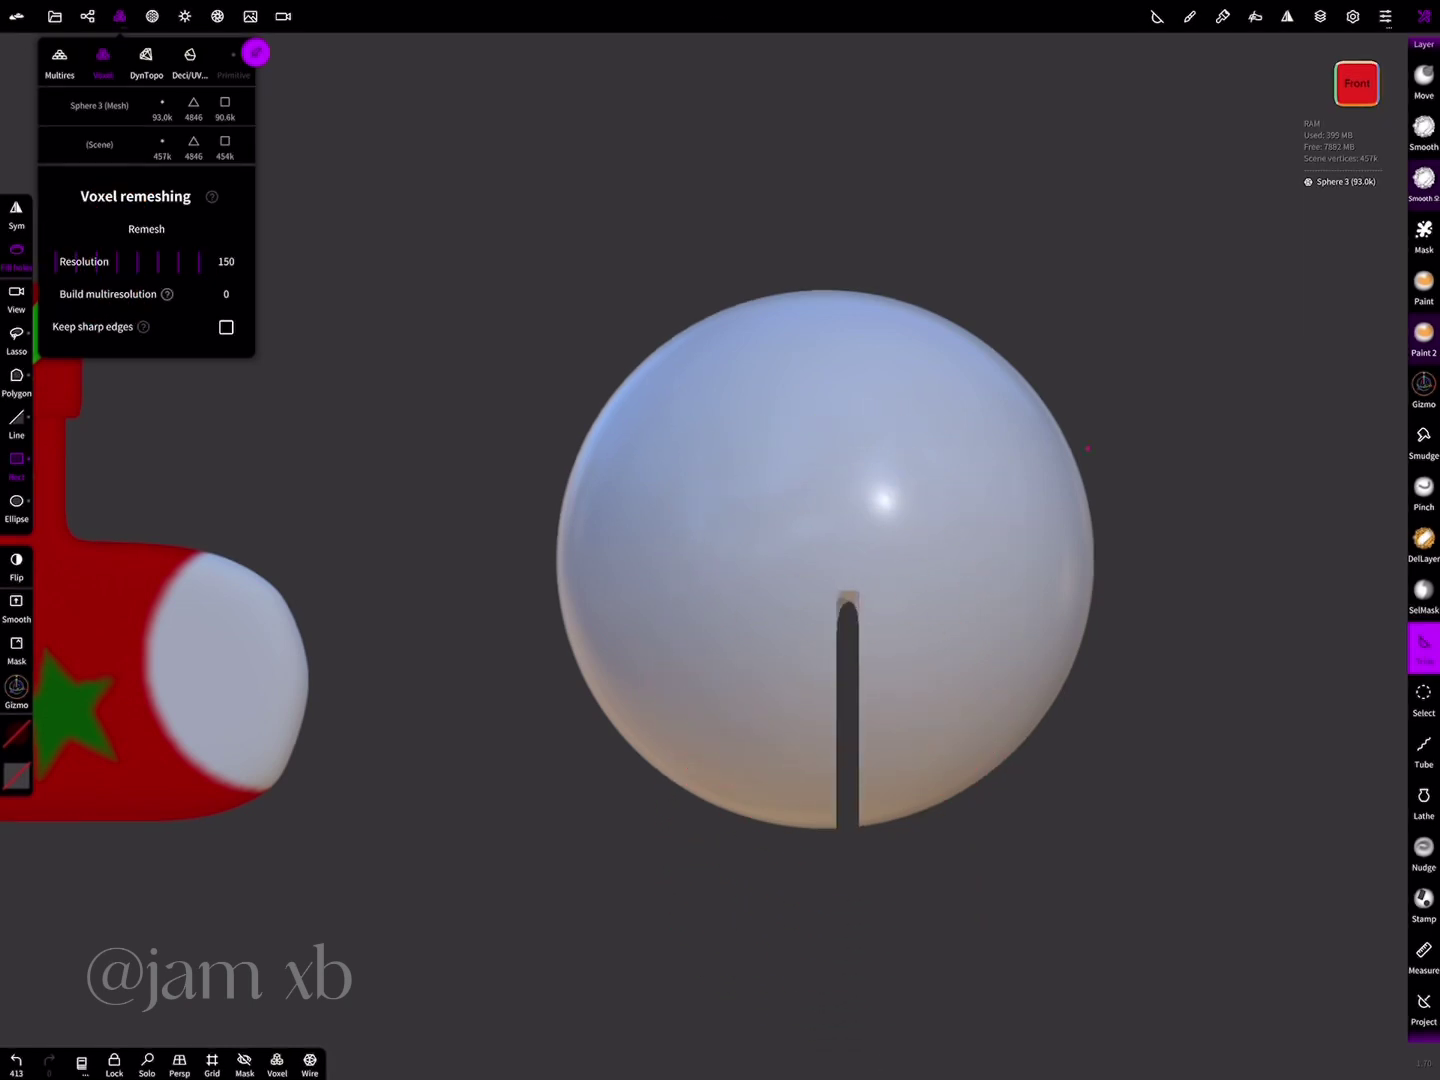
pyautogui.moveTo(1087, 381); pyautogui.dragTo(1086, 448)
pyautogui.hotkey('ctrl', 'z')
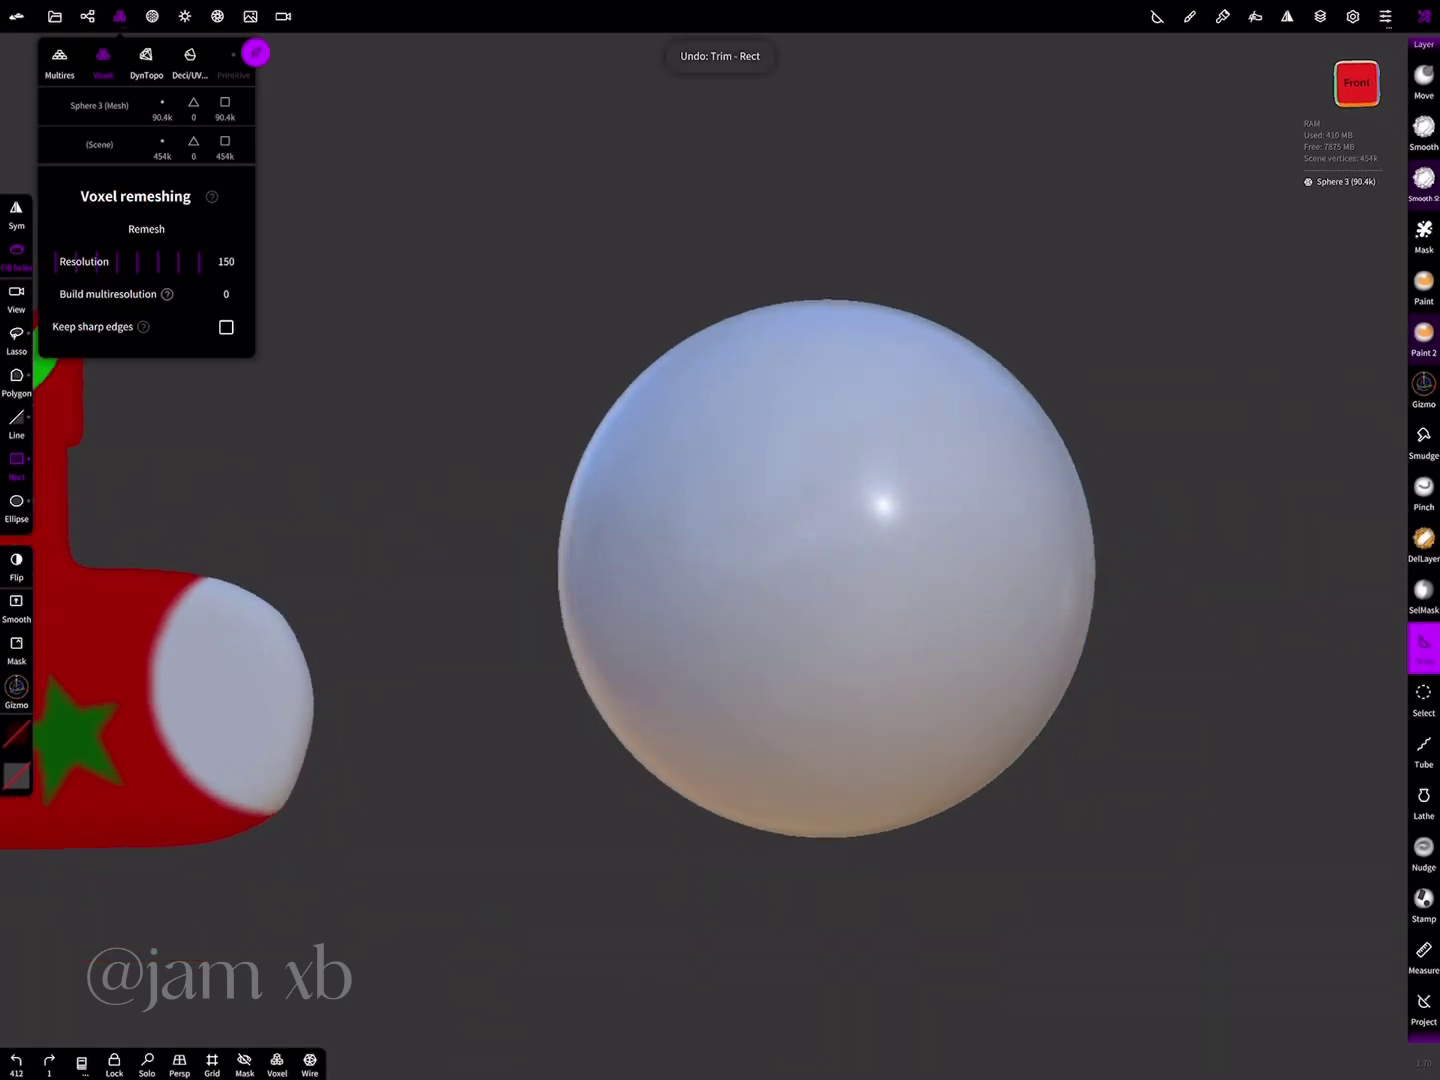
pyautogui.moveTo(825, 852)
pyautogui.mouseDown()
pyautogui.moveTo(810, 685)
pyautogui.moveTo(838, 567)
pyautogui.mouseUp()
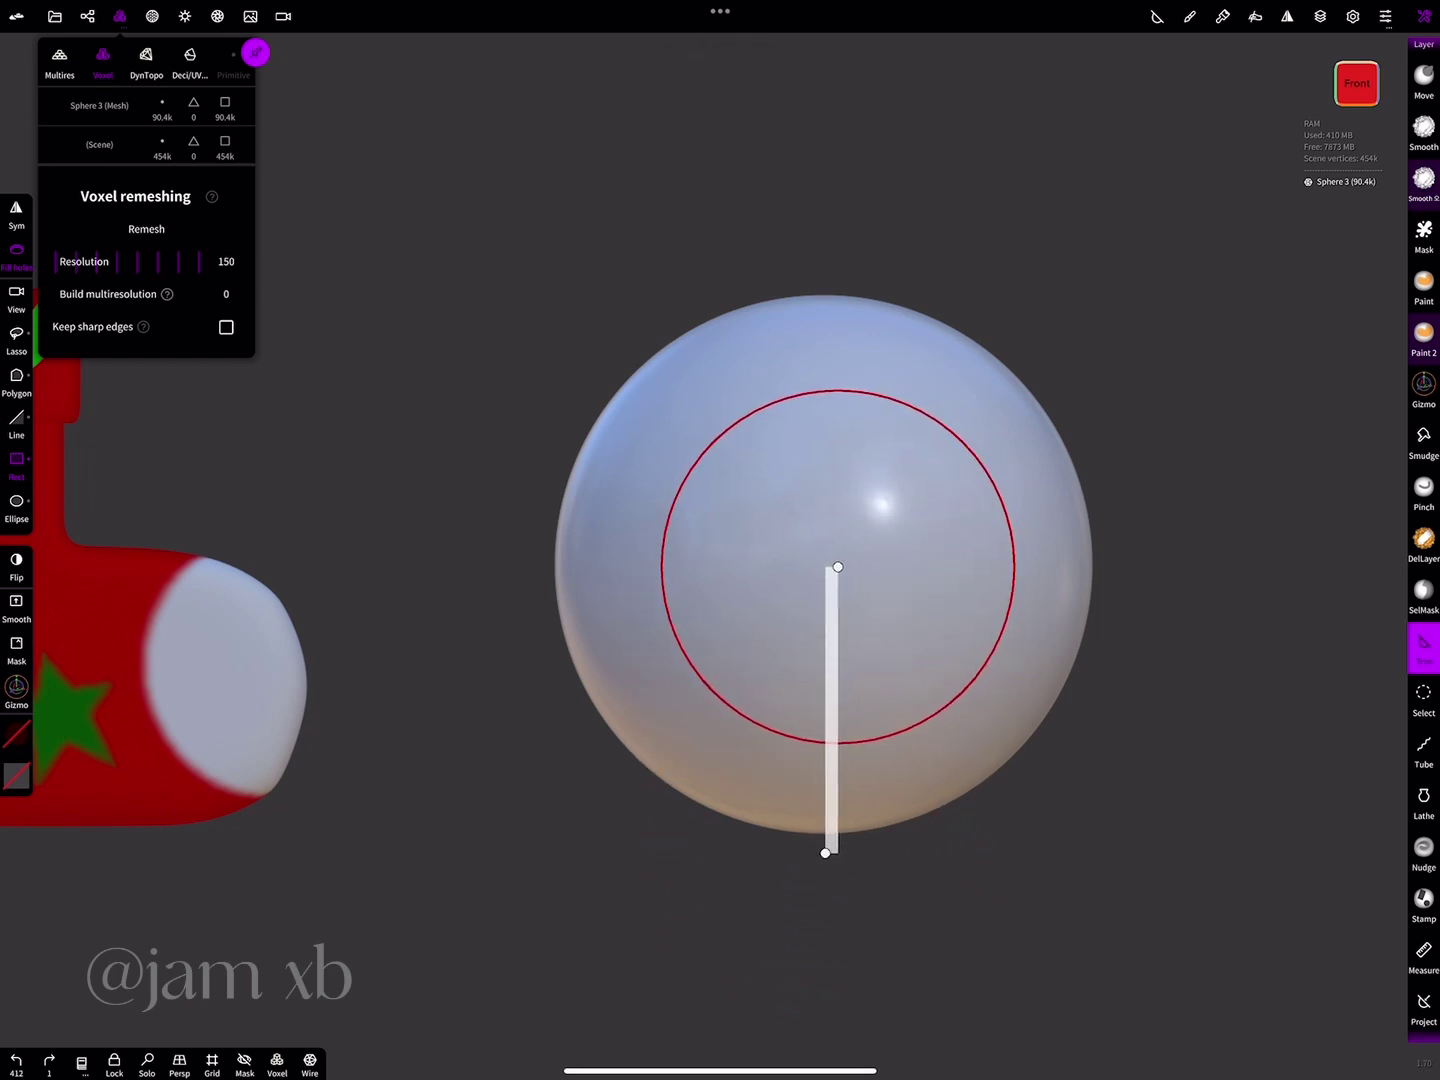
pyautogui.moveTo(1150, 900); pyautogui.dragTo(1150, 600)
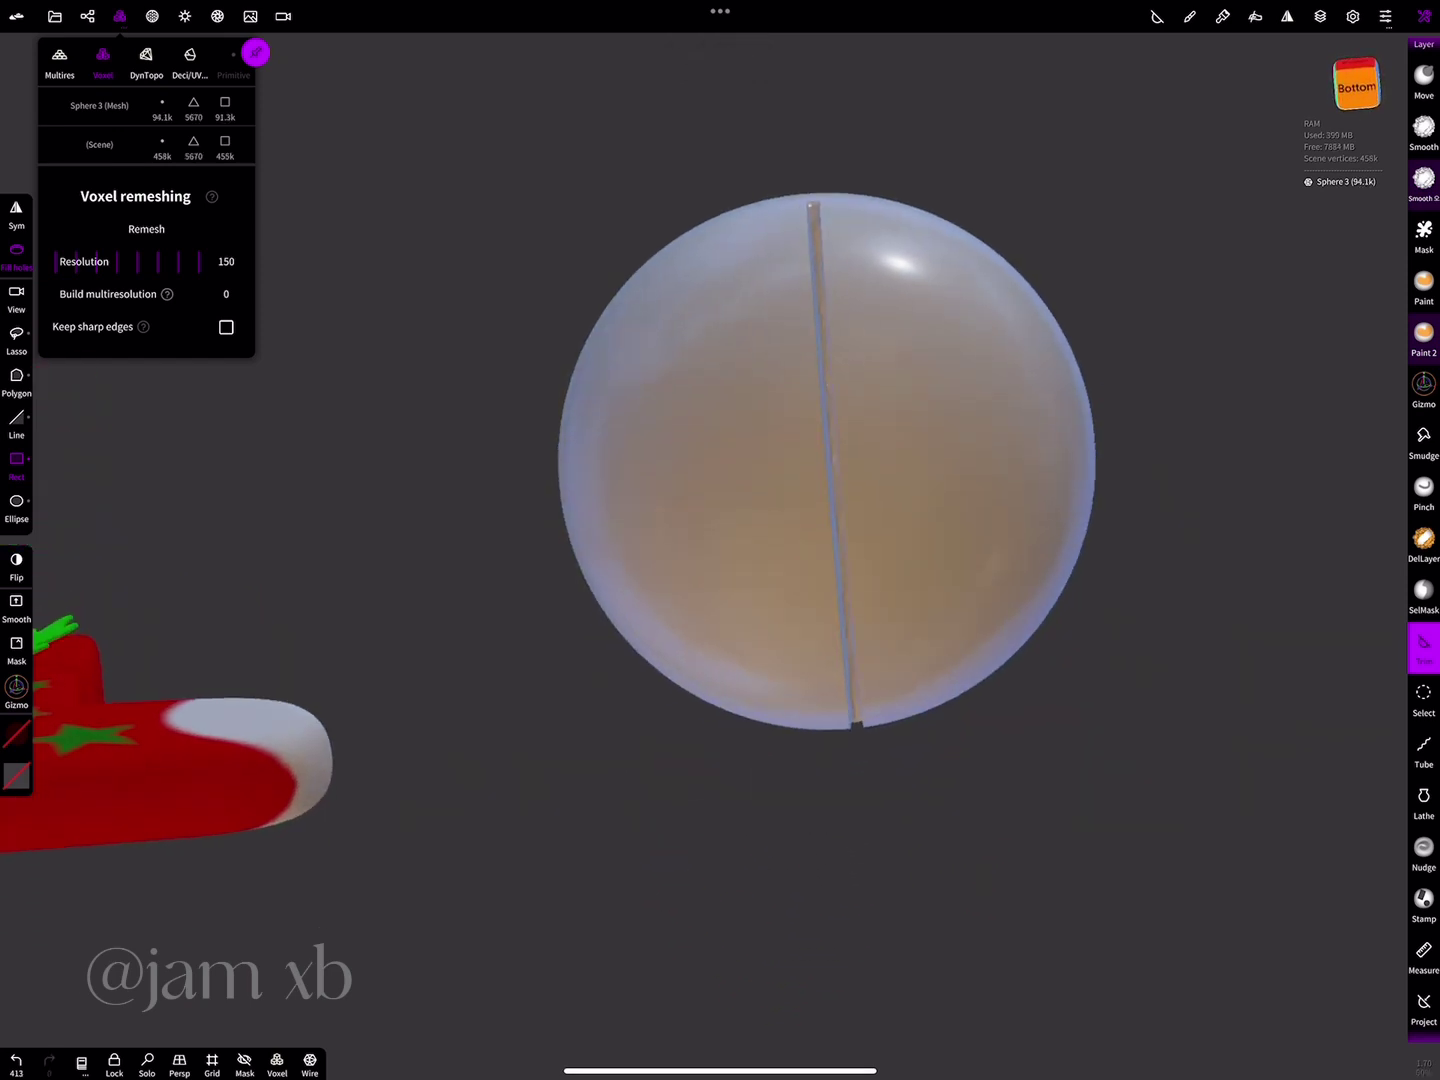
pyautogui.click(1424, 128)
# - Stroke the Smooth brush along the slit from front and bottom views to round its lips
pyautogui.scroll(2, 827, 460)
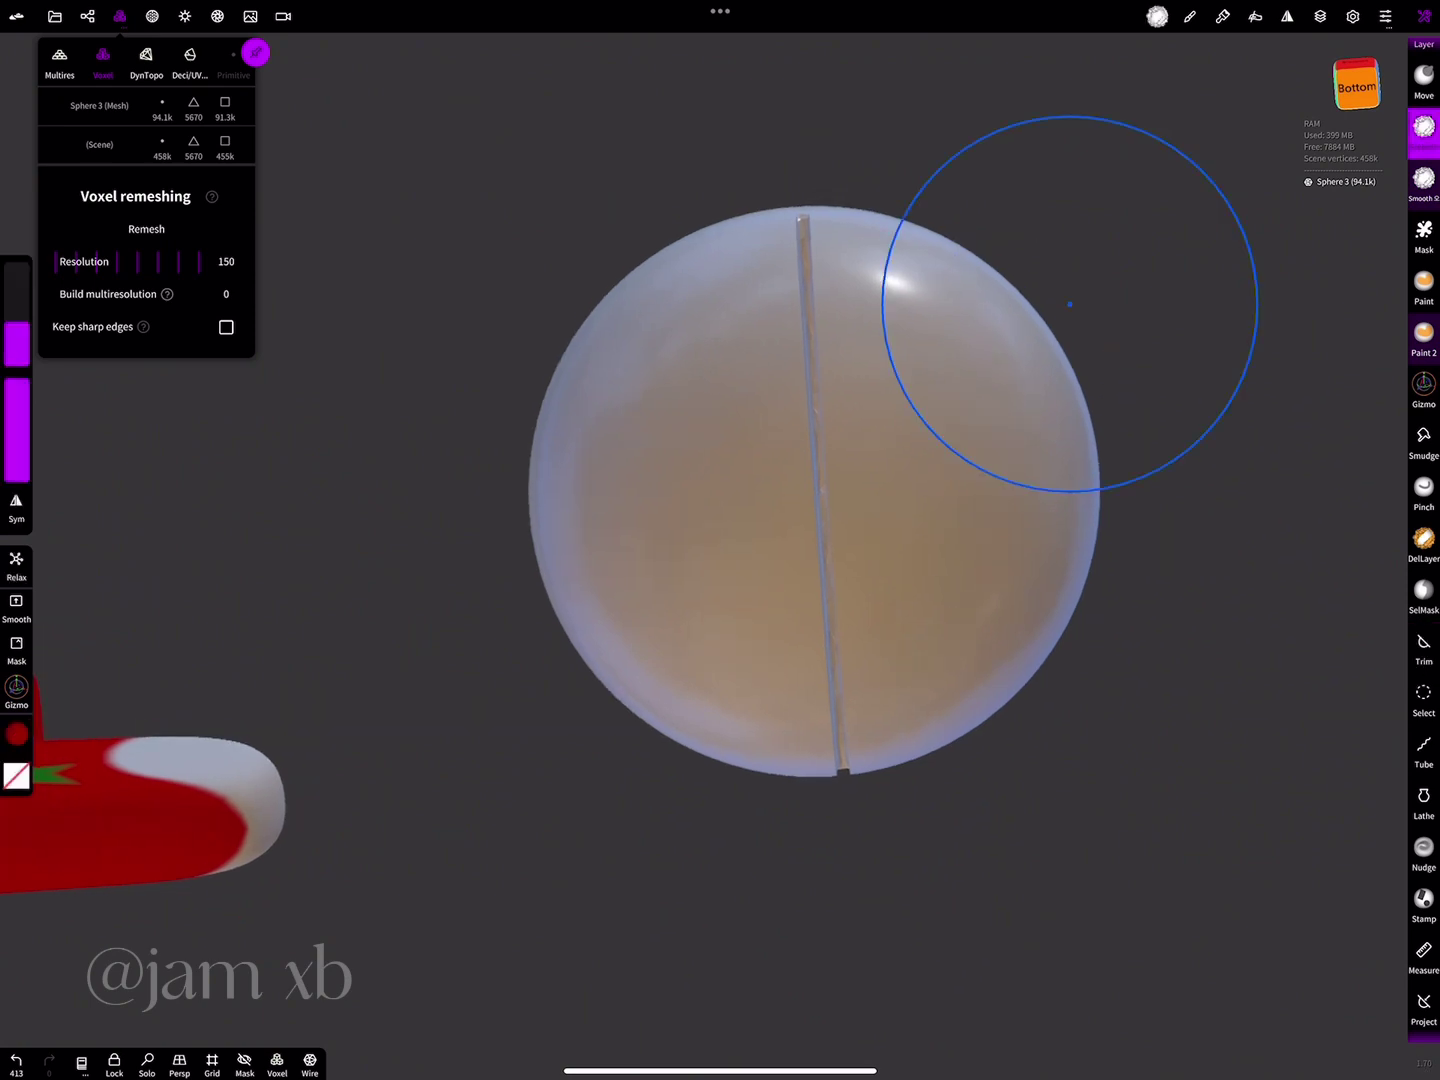
pyautogui.moveTo(817, 360); pyautogui.dragTo(841, 841)
pyautogui.moveTo(800, 540)
pyautogui.mouseDown()
pyautogui.moveTo(813, 346)
pyautogui.moveTo(813, 607)
pyautogui.moveTo(833, 651)
pyautogui.moveTo(810, 530)
pyautogui.moveTo(1006, 337)
pyautogui.moveTo(974, 427)
pyautogui.mouseUp()
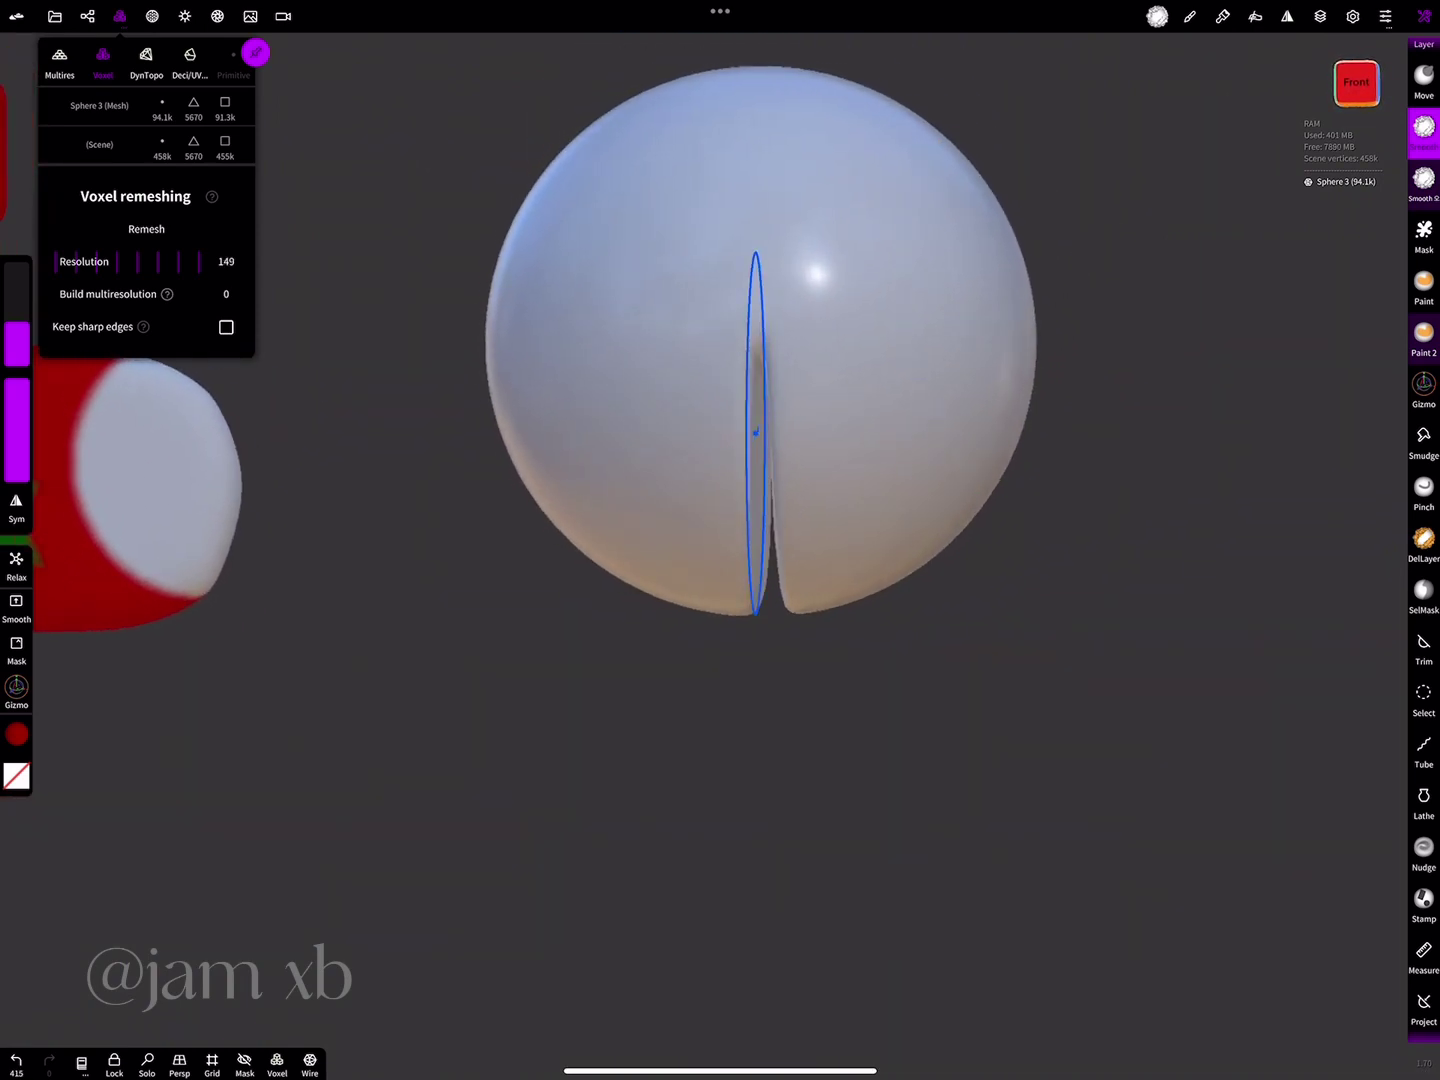
pyautogui.moveTo(755, 429); pyautogui.dragTo(755, 401)
pyautogui.moveTo(904, 422)
pyautogui.mouseDown()
pyautogui.moveTo(883, 250)
pyautogui.moveTo(915, 273)
pyautogui.mouseUp()
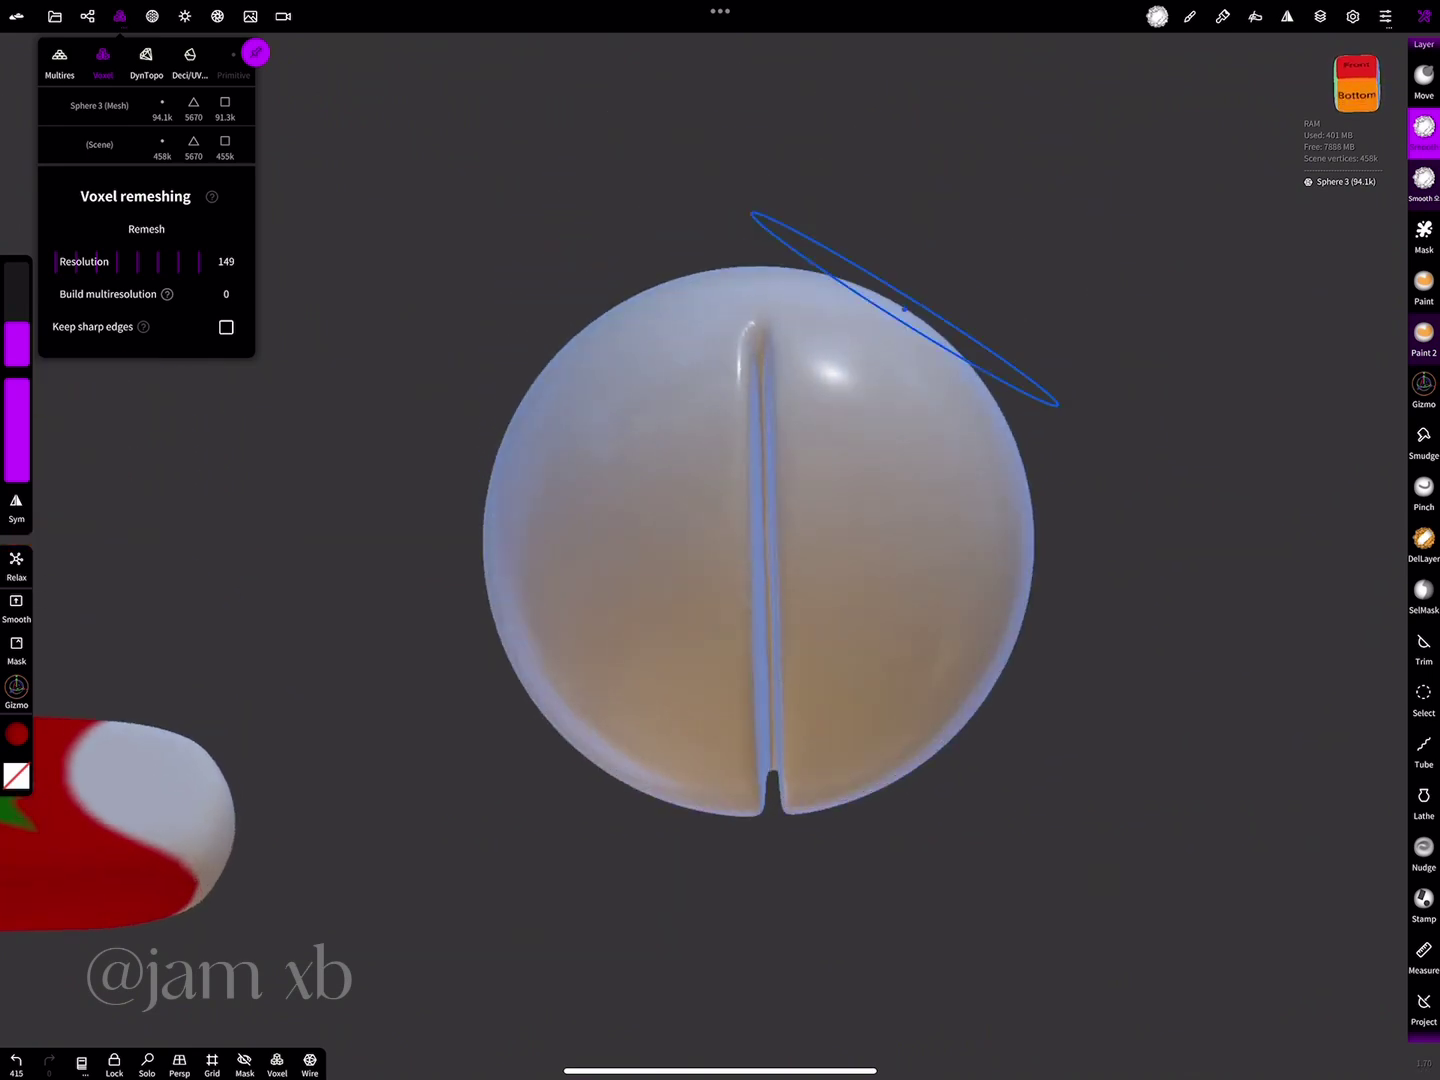
pyautogui.moveTo(770, 626)
pyautogui.mouseDown()
pyautogui.moveTo(790, 350)
pyautogui.moveTo(700, 545)
pyautogui.moveTo(861, 257)
pyautogui.moveTo(926, 541)
pyautogui.mouseUp()
pyautogui.scroll(3, 1010, 413)
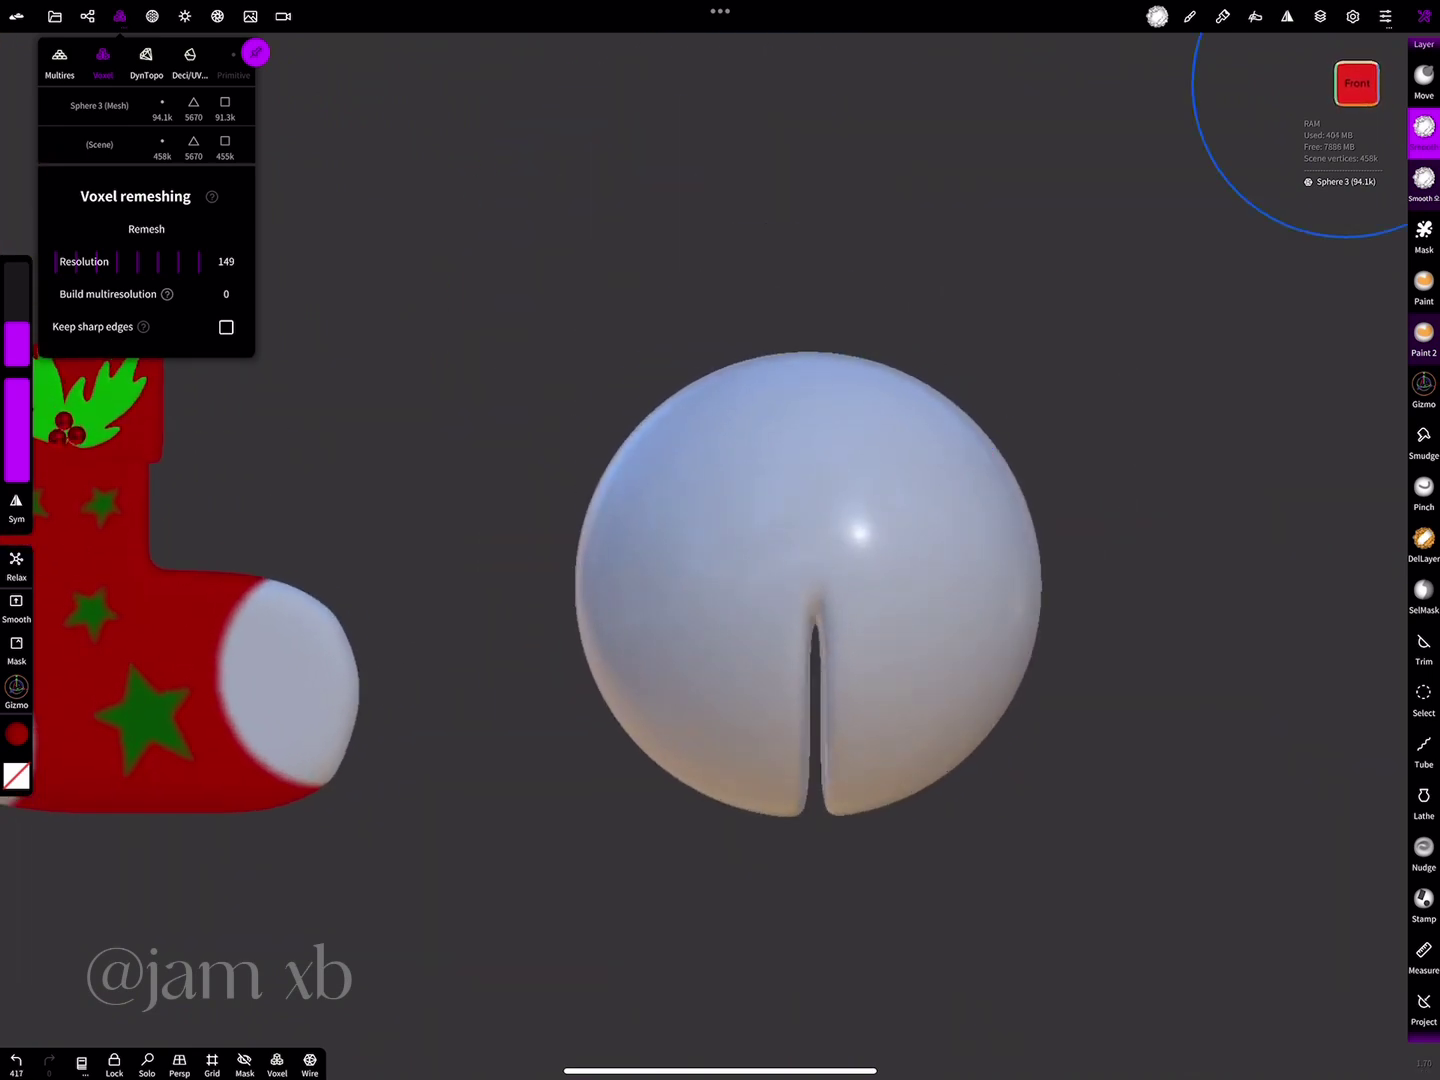
pyautogui.click(56, 16)
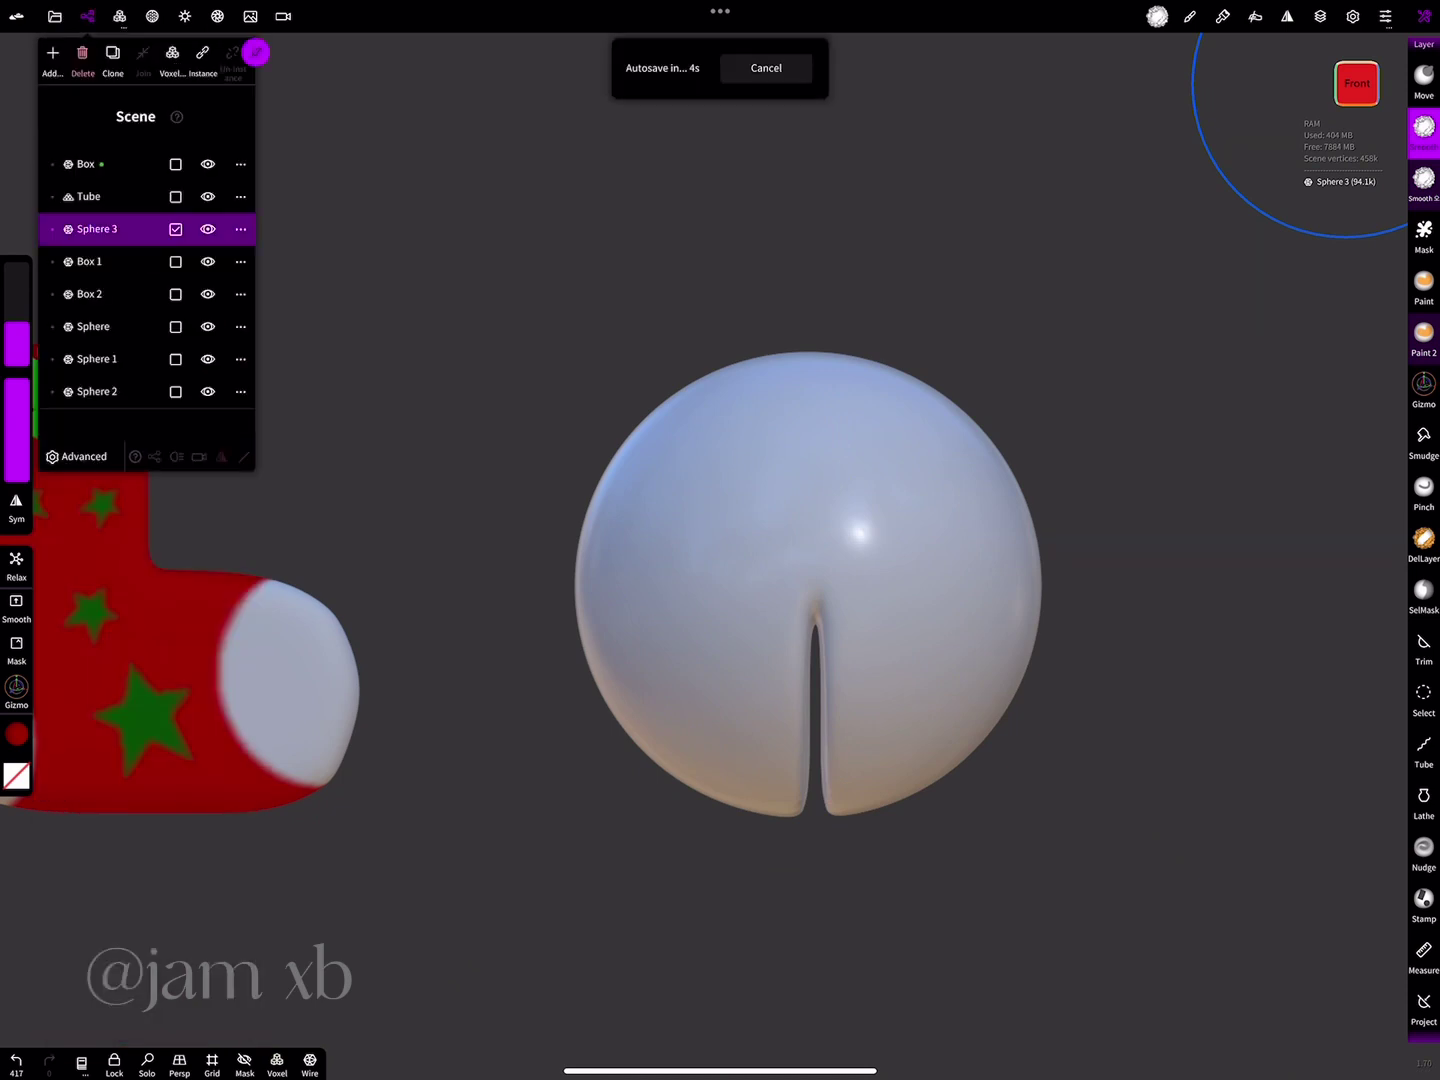
# - Add a sphere, then shrink it and move it onto the top of the bell as a knob
pyautogui.click(53, 52)
pyautogui.click(146, 126)
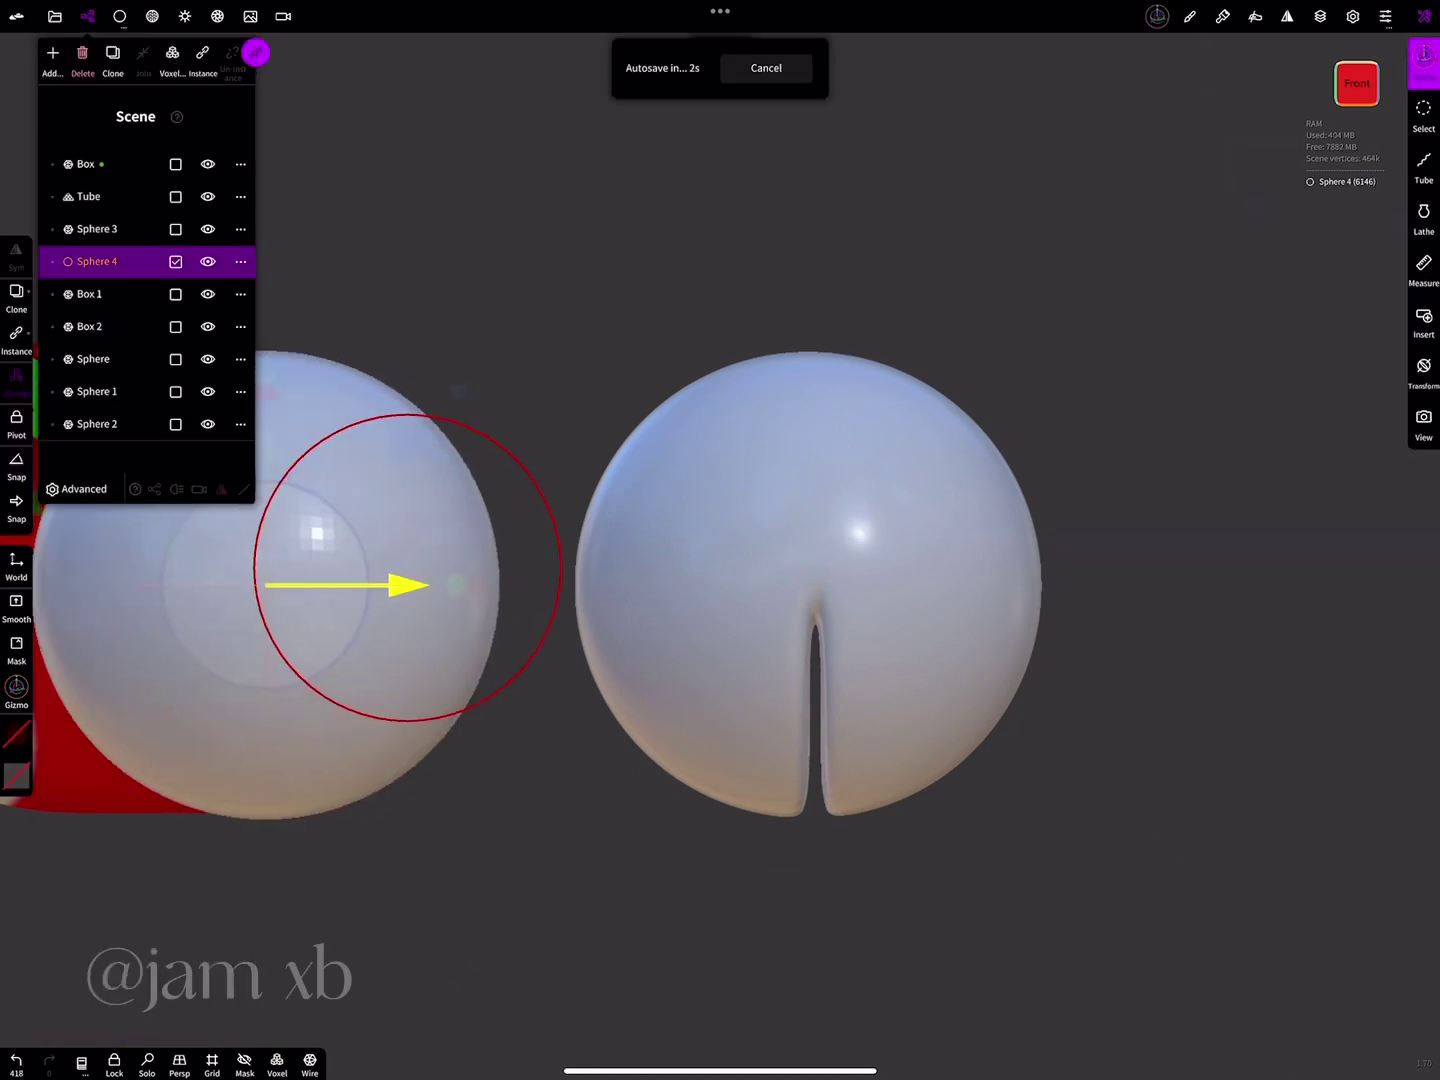
pyautogui.moveTo(313, 584); pyautogui.dragTo(870, 586)
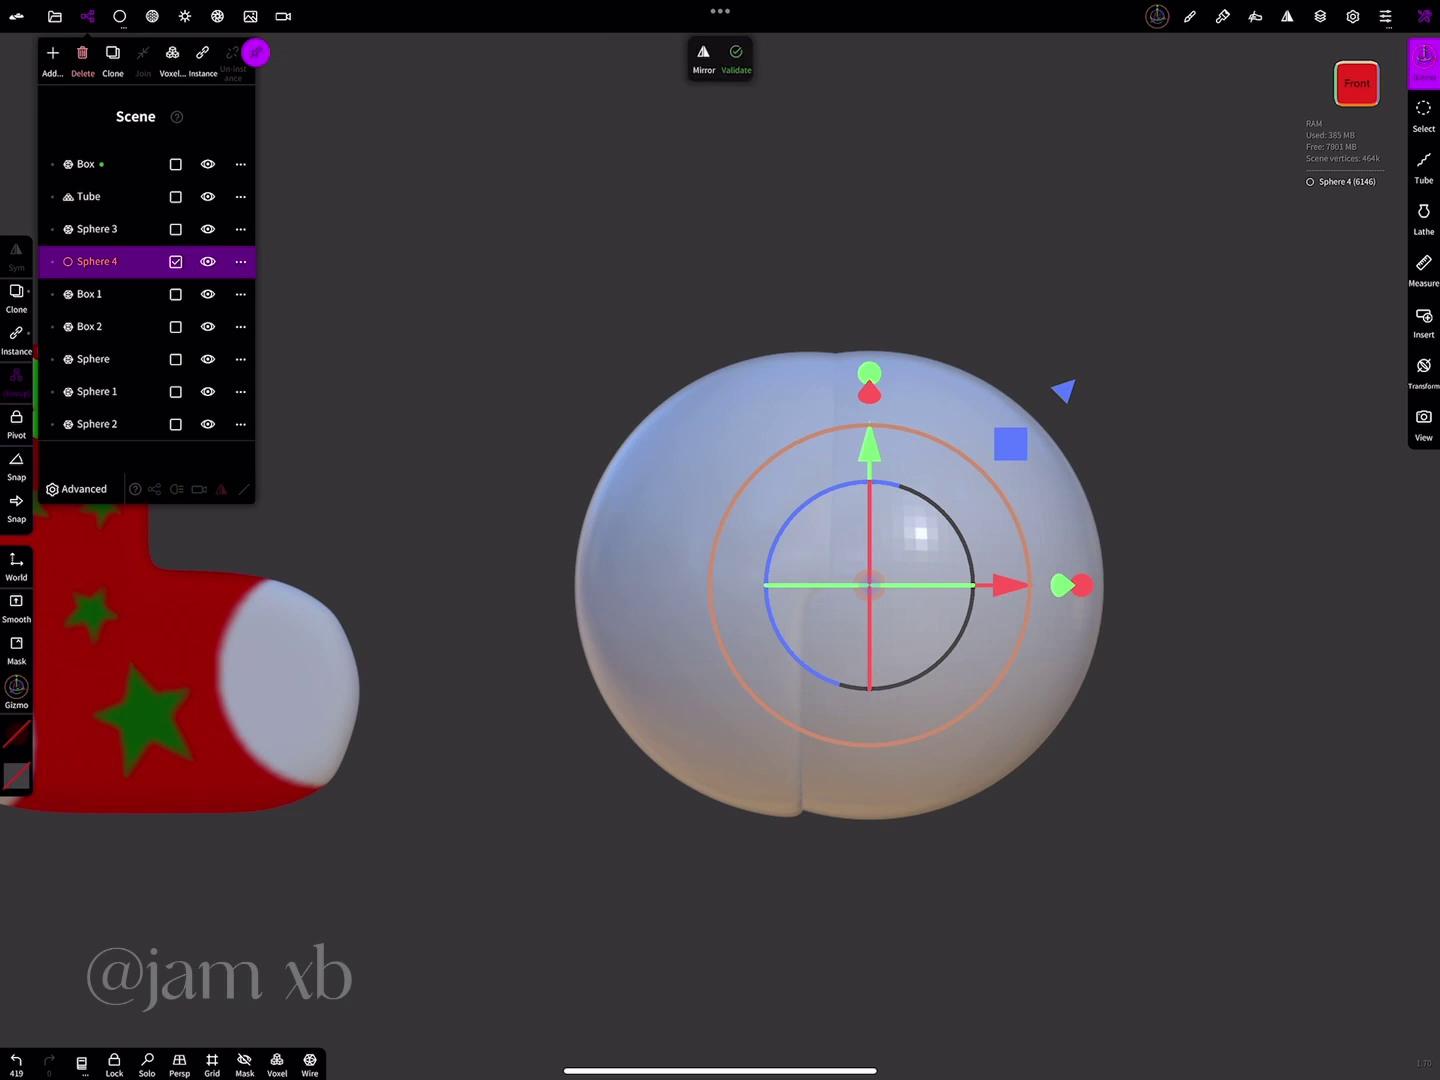
pyautogui.moveTo(870, 450); pyautogui.dragTo(870, 255)
pyautogui.moveTo(1028, 392); pyautogui.dragTo(953, 391)
pyautogui.moveTo(806, 252); pyautogui.dragTo(805, 210)
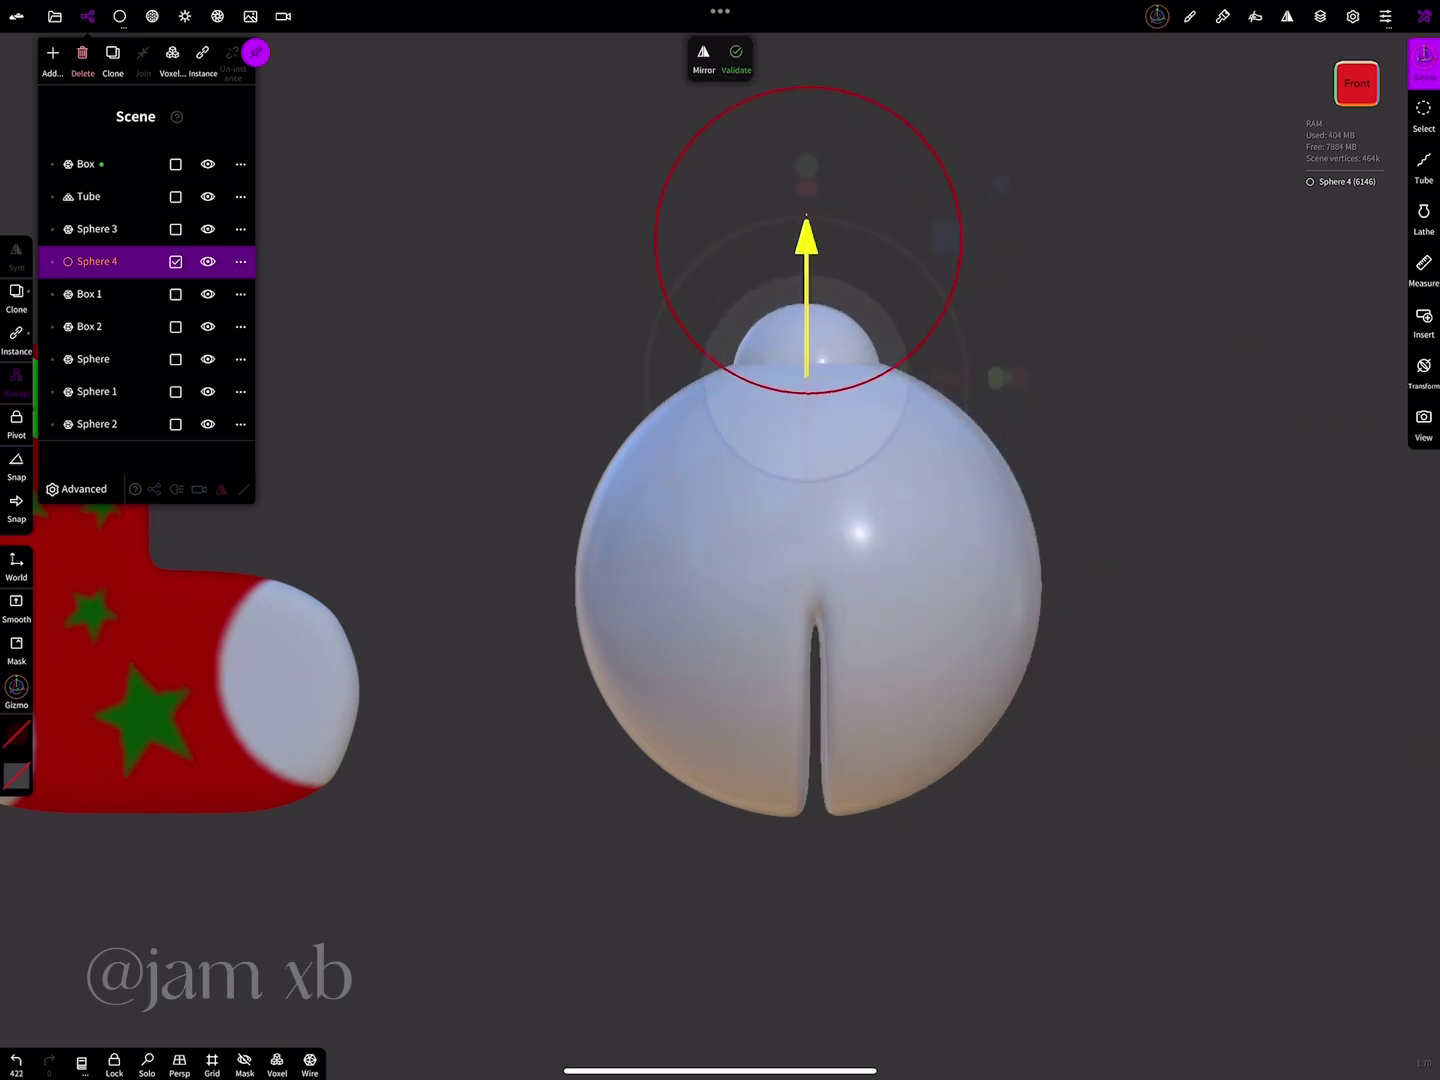
pyautogui.moveTo(950, 392)
pyautogui.mouseDown()
pyautogui.moveTo(960, 351)
pyautogui.moveTo(940, 380)
pyautogui.moveTo(932, 352)
pyautogui.mouseUp()
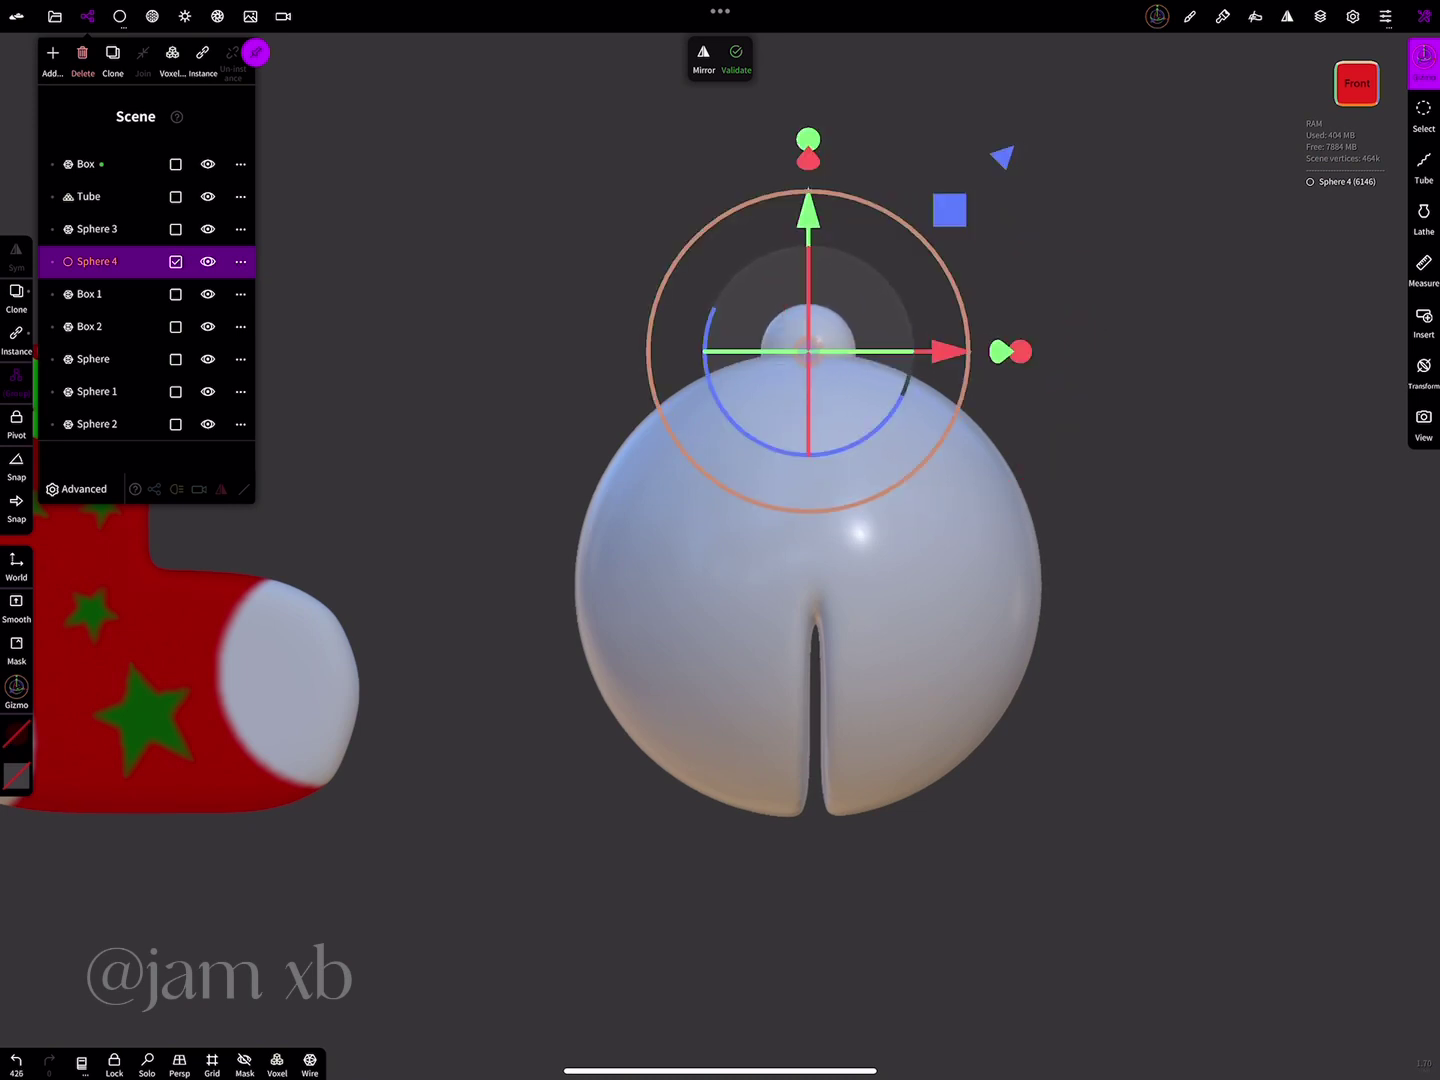
# - Validate the knob and voxel-remesh it at resolution 150
pyautogui.click(736, 59)
pyautogui.click(119, 16)
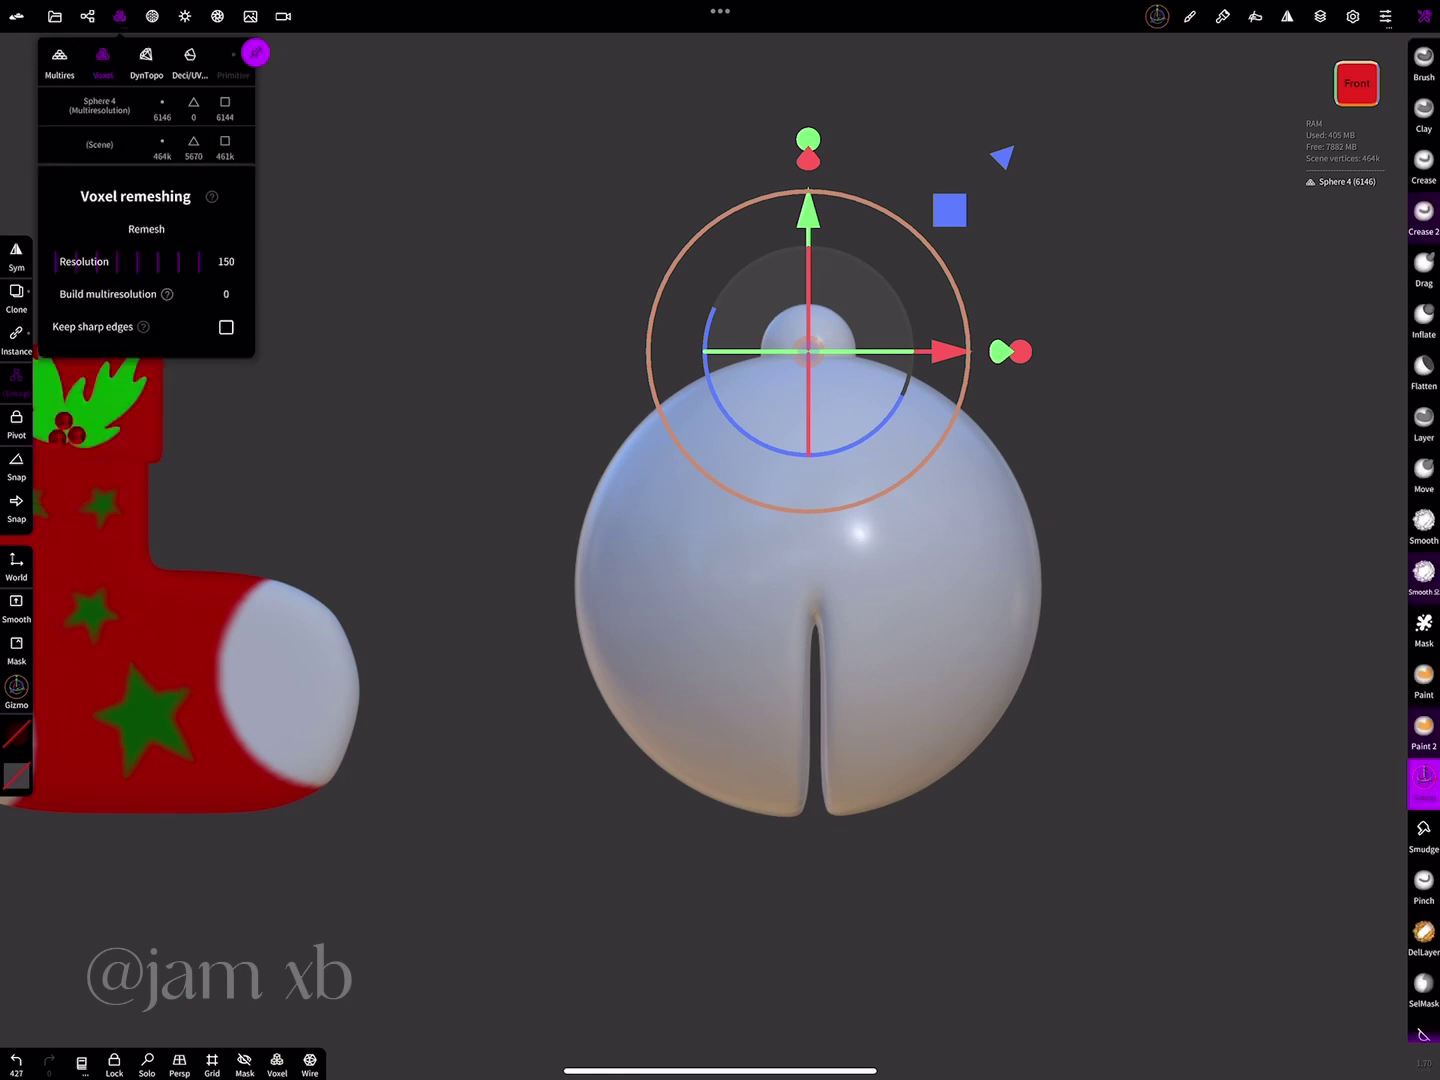
pyautogui.click(146, 230)
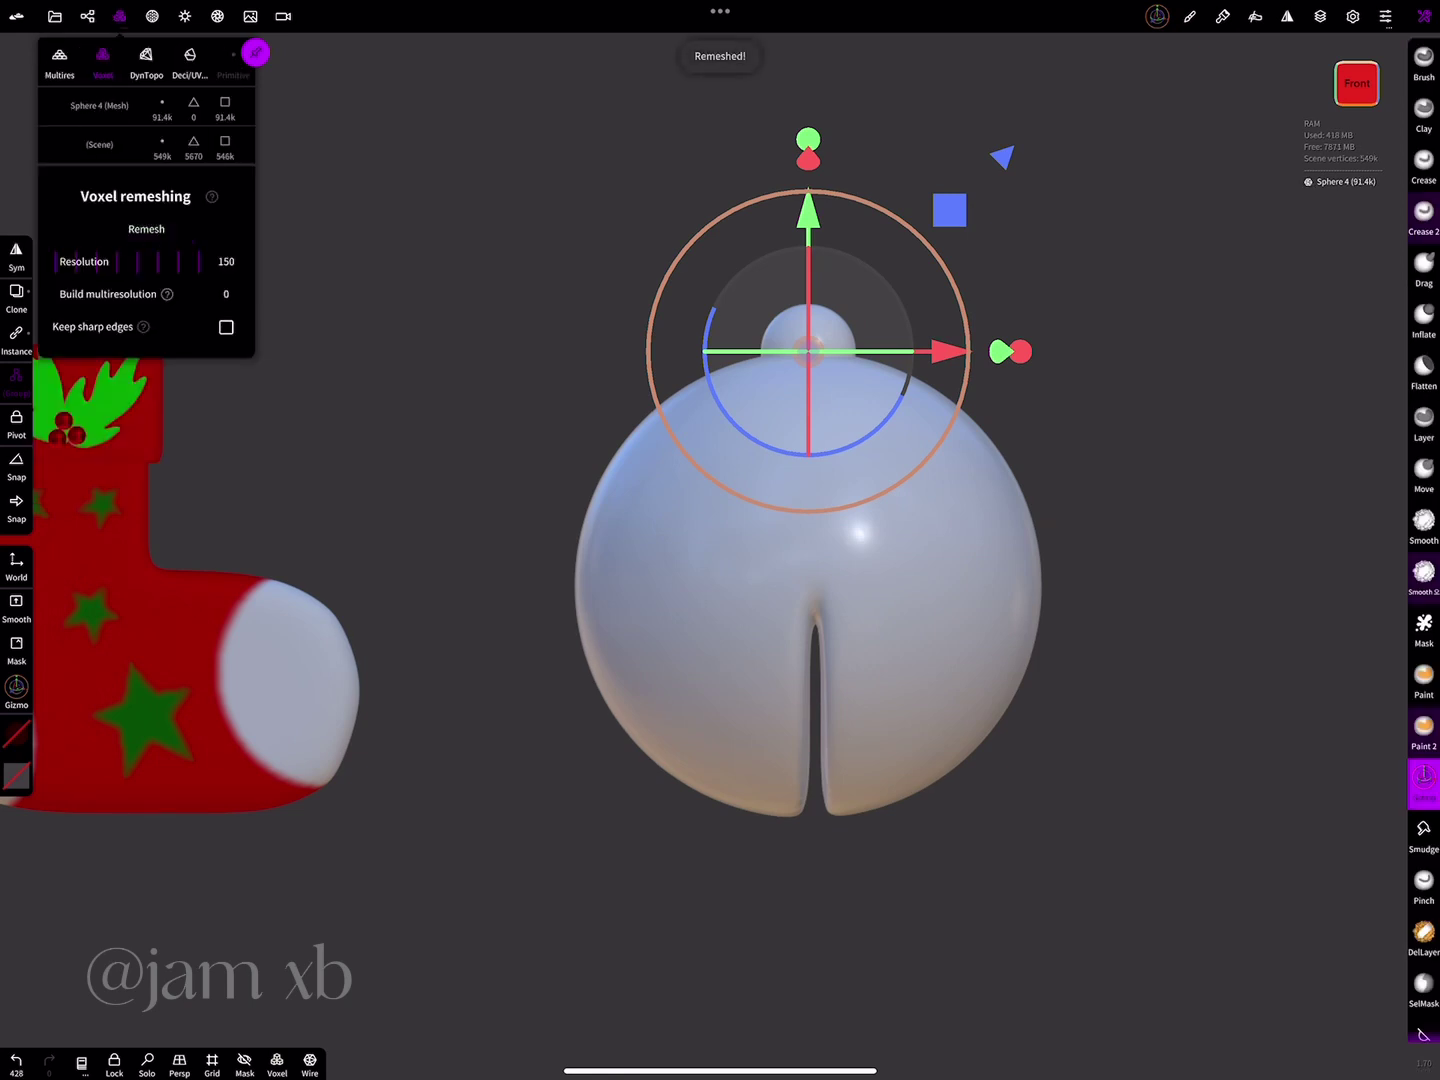
pyautogui.hotkey('ctrl', 'z')
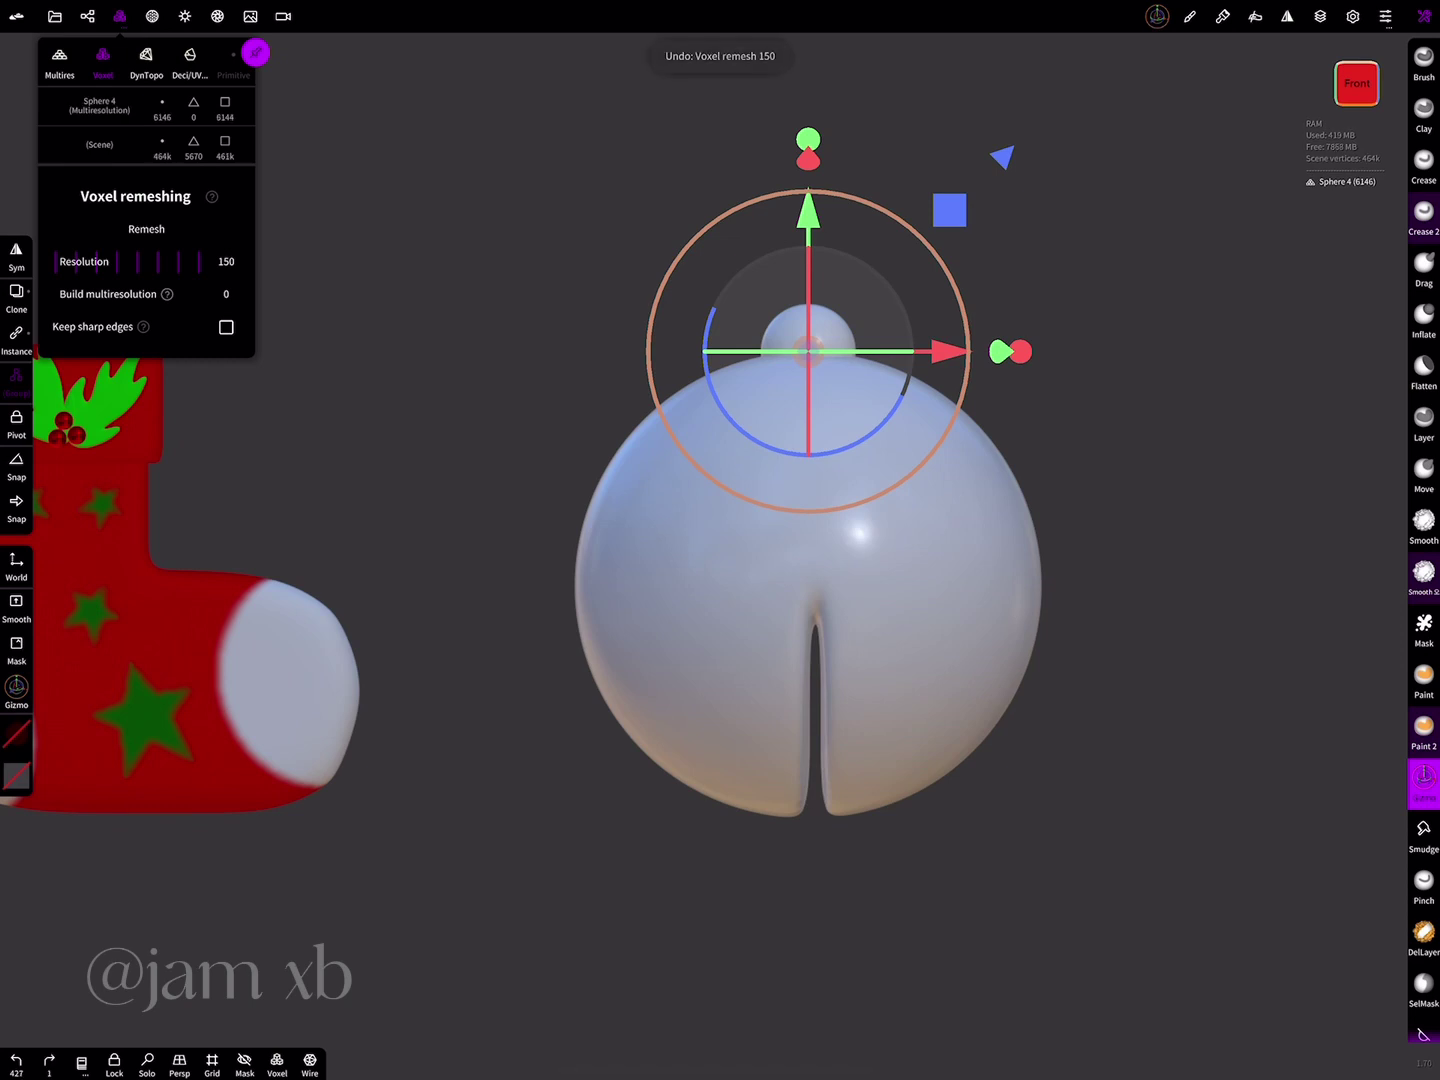
pyautogui.click(194, 261)
pyautogui.click(102, 59)
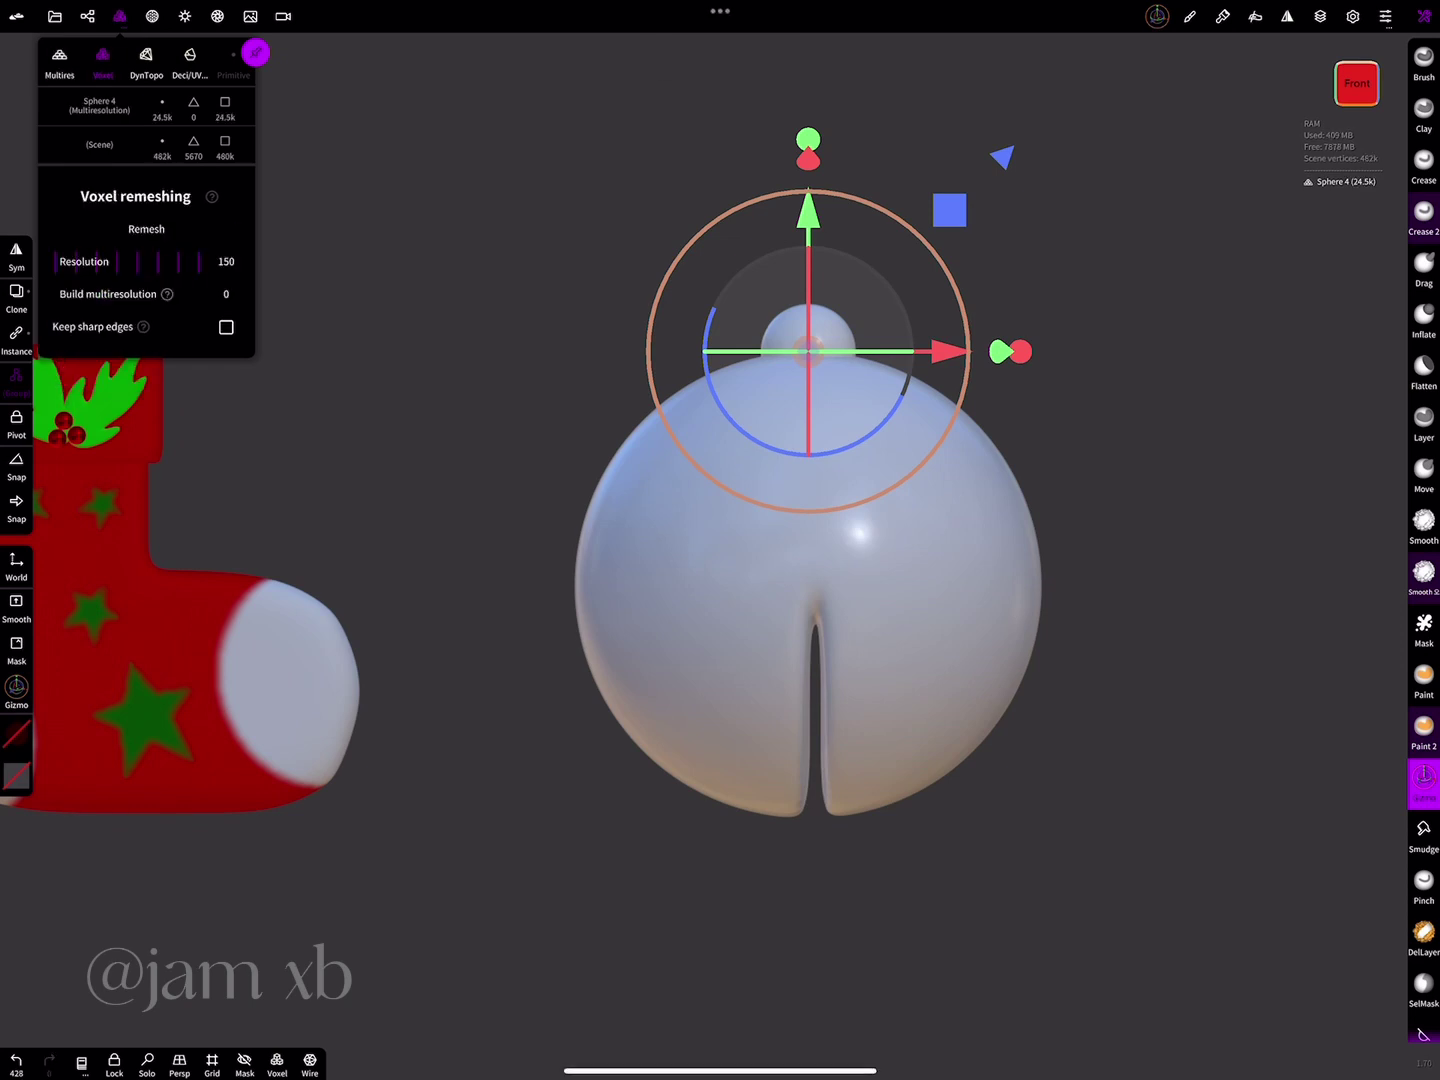
pyautogui.click(146, 229)
pyautogui.click(192, 298)
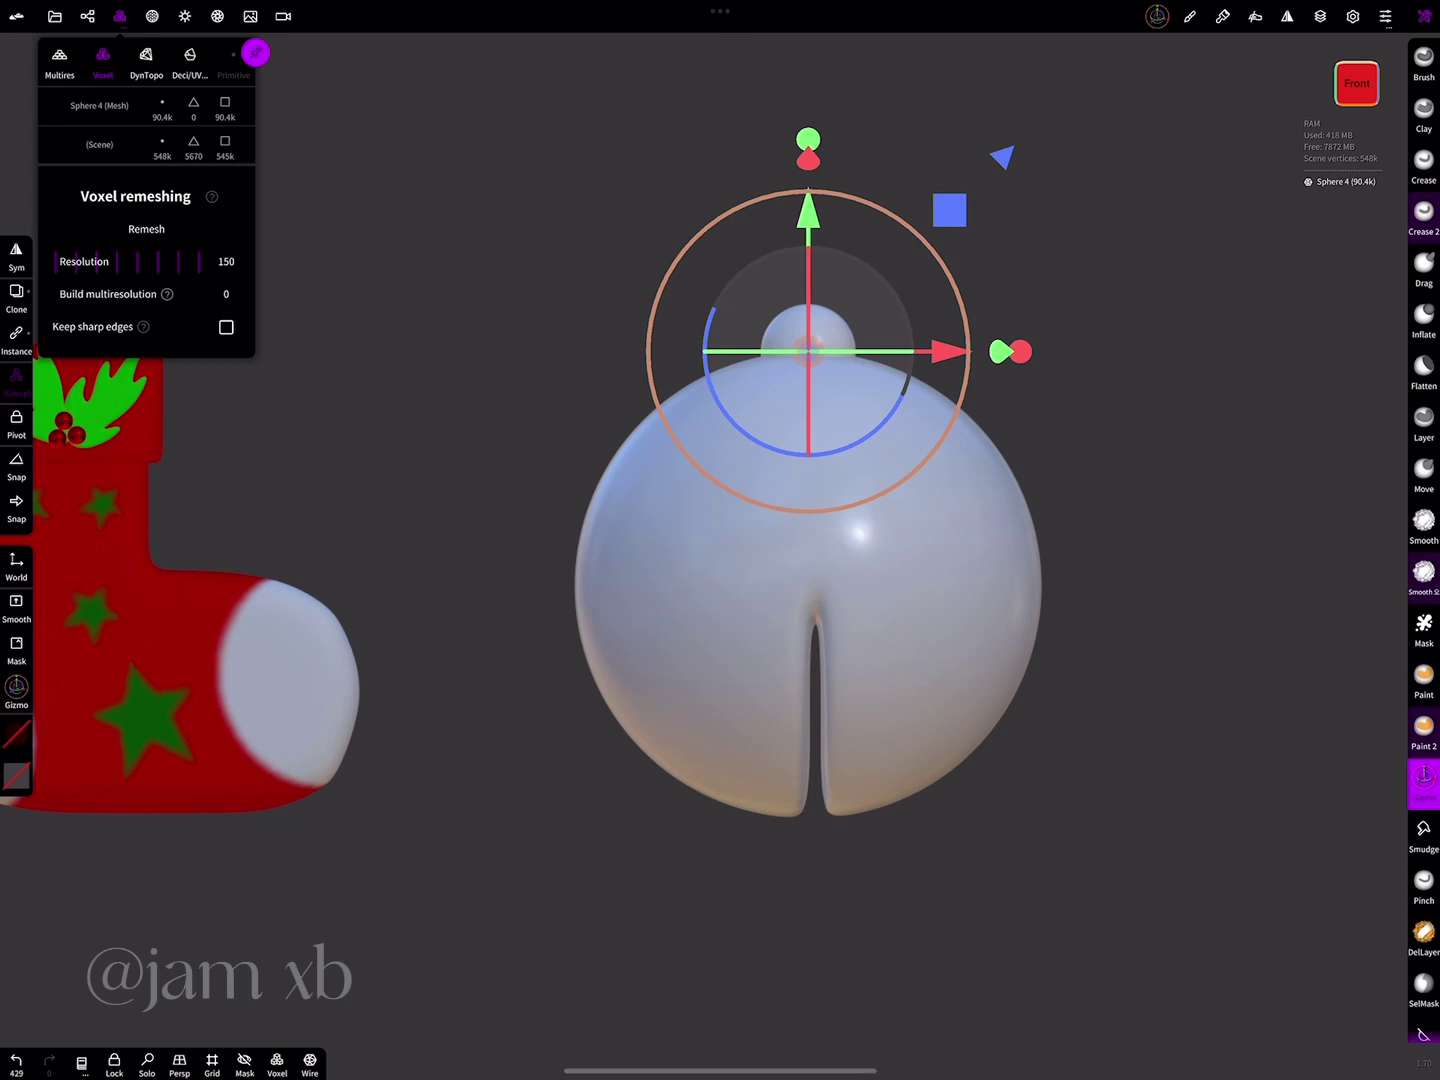
pyautogui.click(87, 15)
pyautogui.click(52, 60)
# - Add a torus, stand it upright, cut it to a partial arc, and set subdivision to 1
pyautogui.click(79, 172)
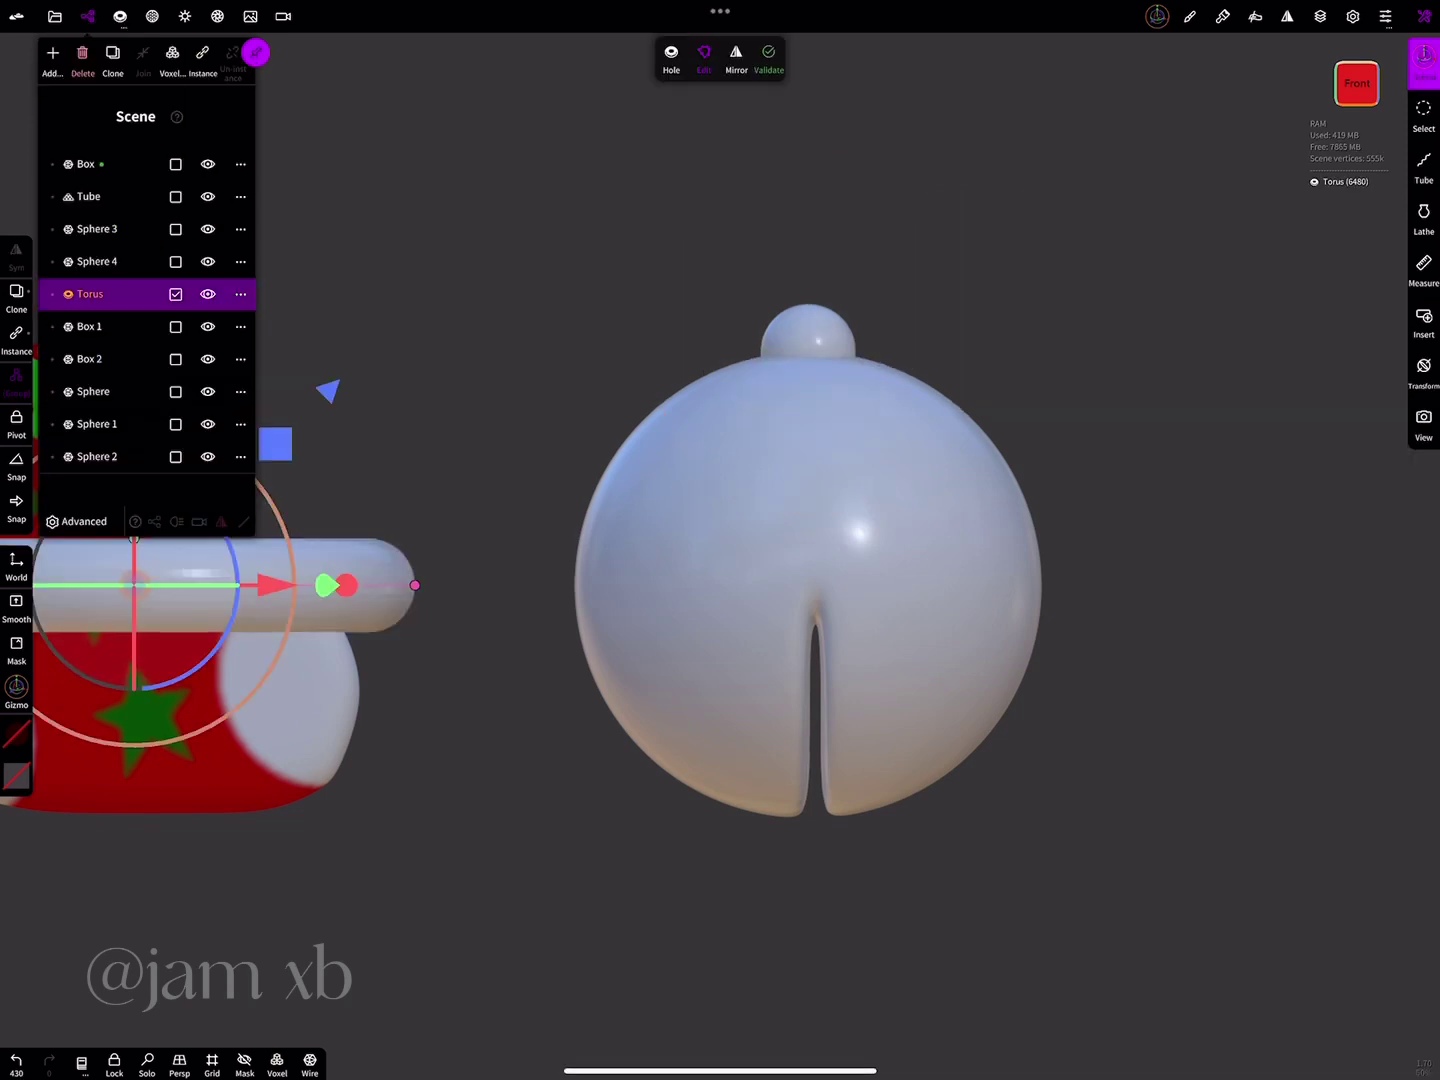
pyautogui.moveTo(1100, 651); pyautogui.dragTo(1150, 780)
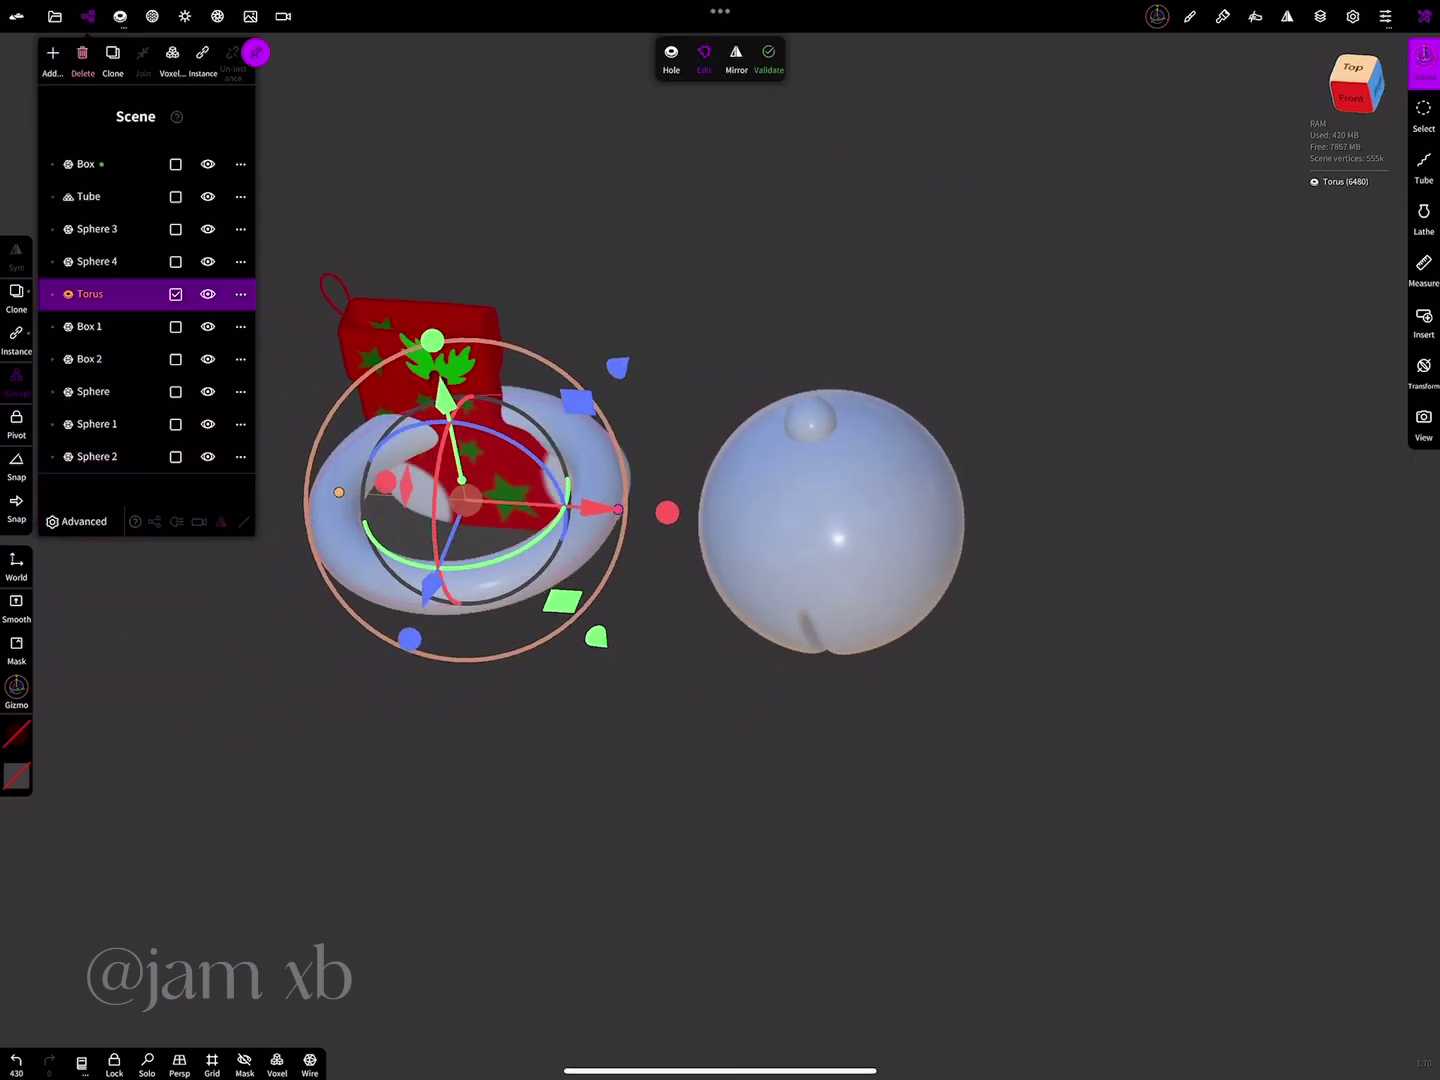
pyautogui.moveTo(452, 599); pyautogui.dragTo(447, 520)
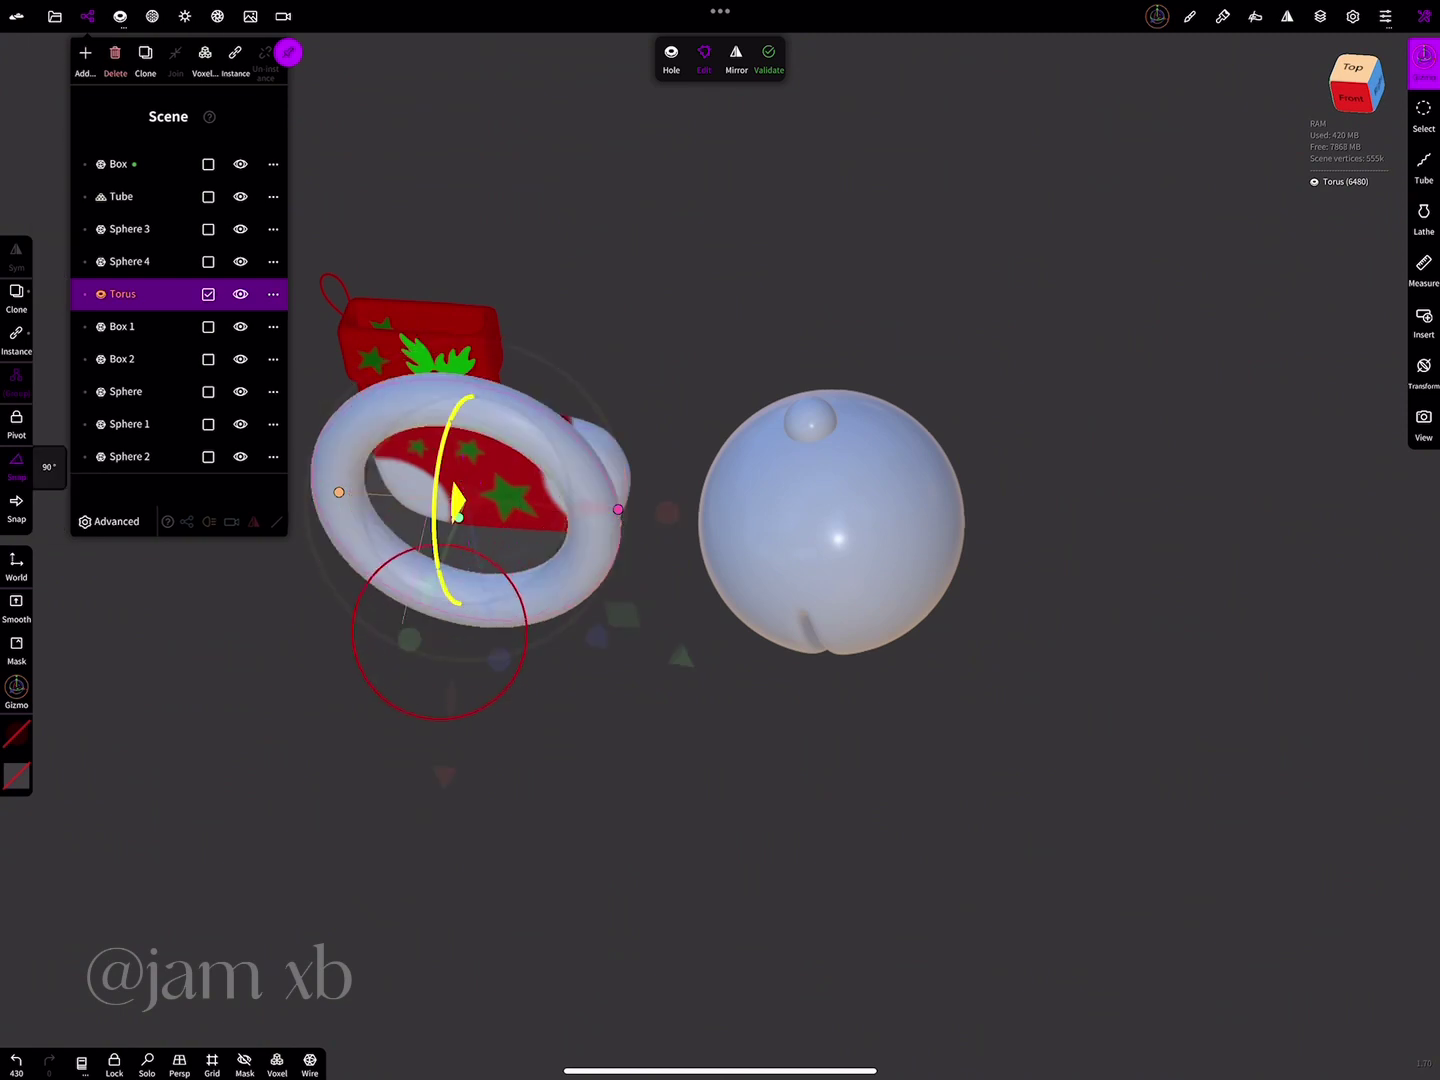
pyautogui.click(1352, 97)
pyautogui.scroll(5, 700, 520)
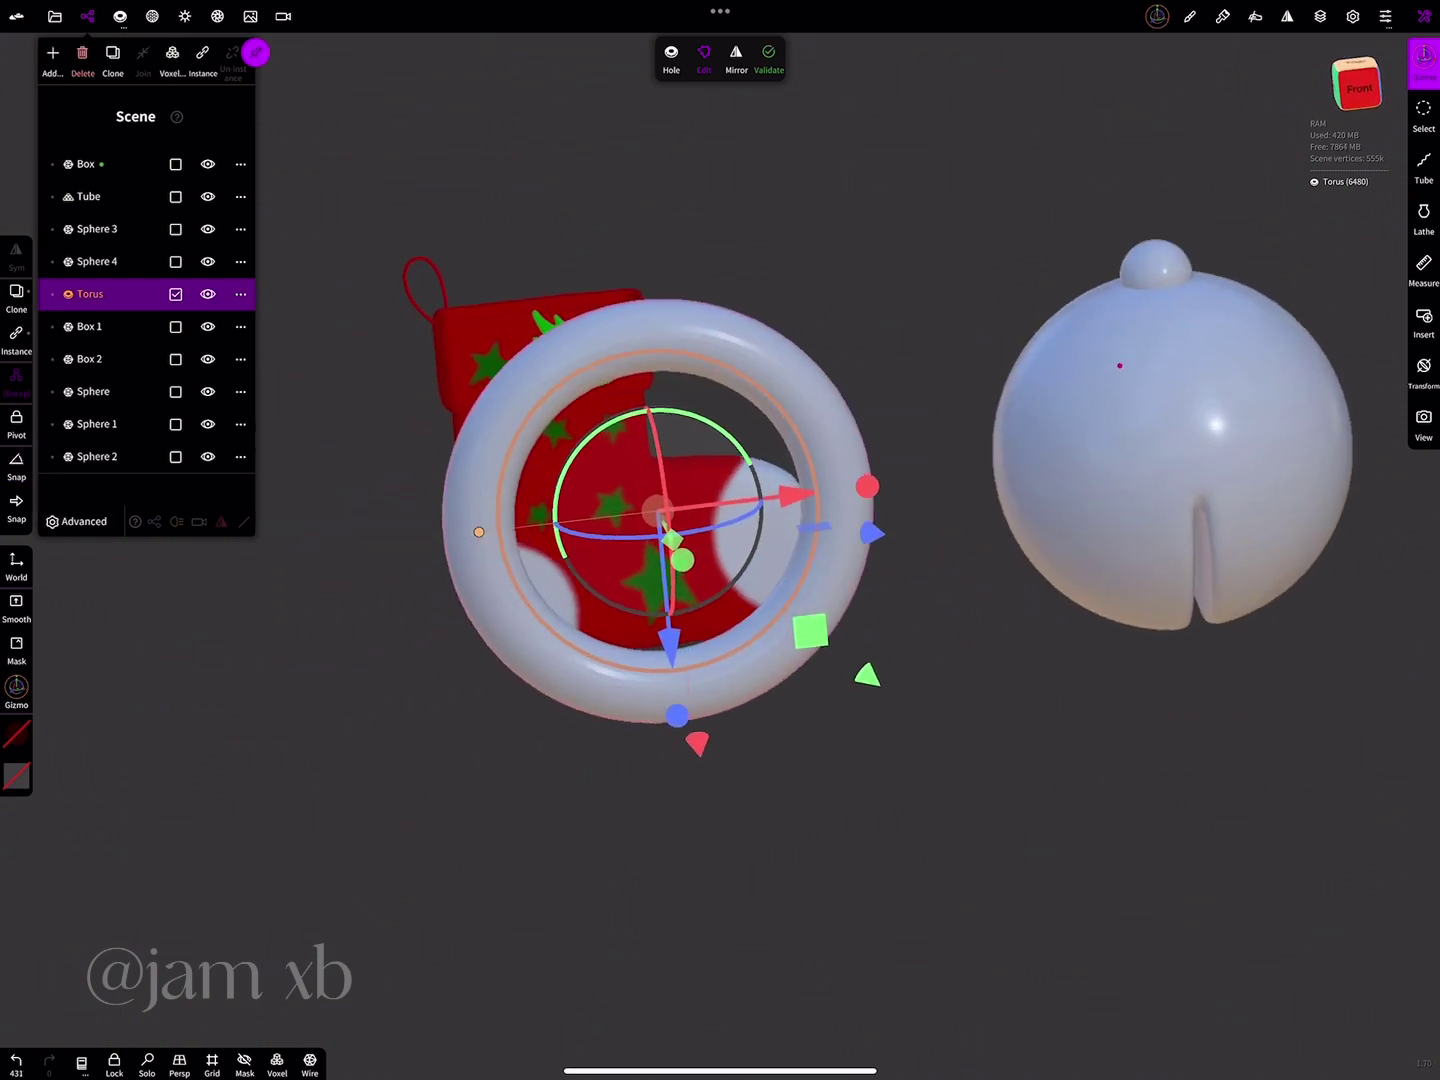
pyautogui.moveTo(878, 512)
pyautogui.mouseDown()
pyautogui.moveTo(765, 699)
pyautogui.moveTo(472, 616)
pyautogui.mouseUp()
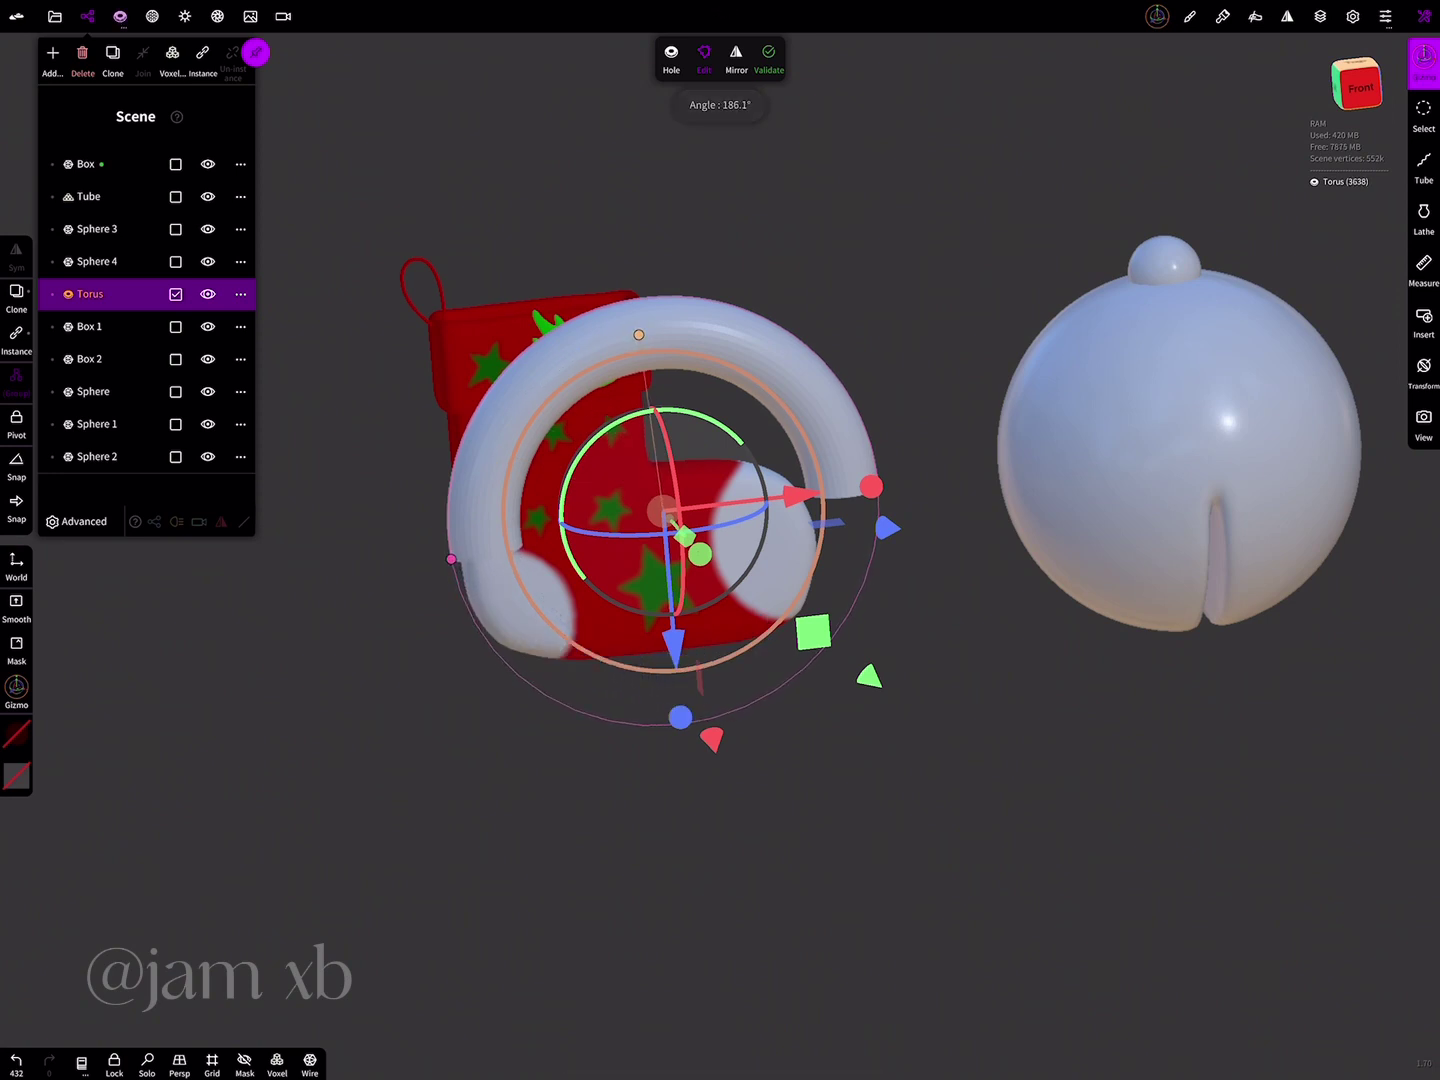
pyautogui.click(120, 16)
pyautogui.moveTo(59, 338); pyautogui.dragTo(90, 337)
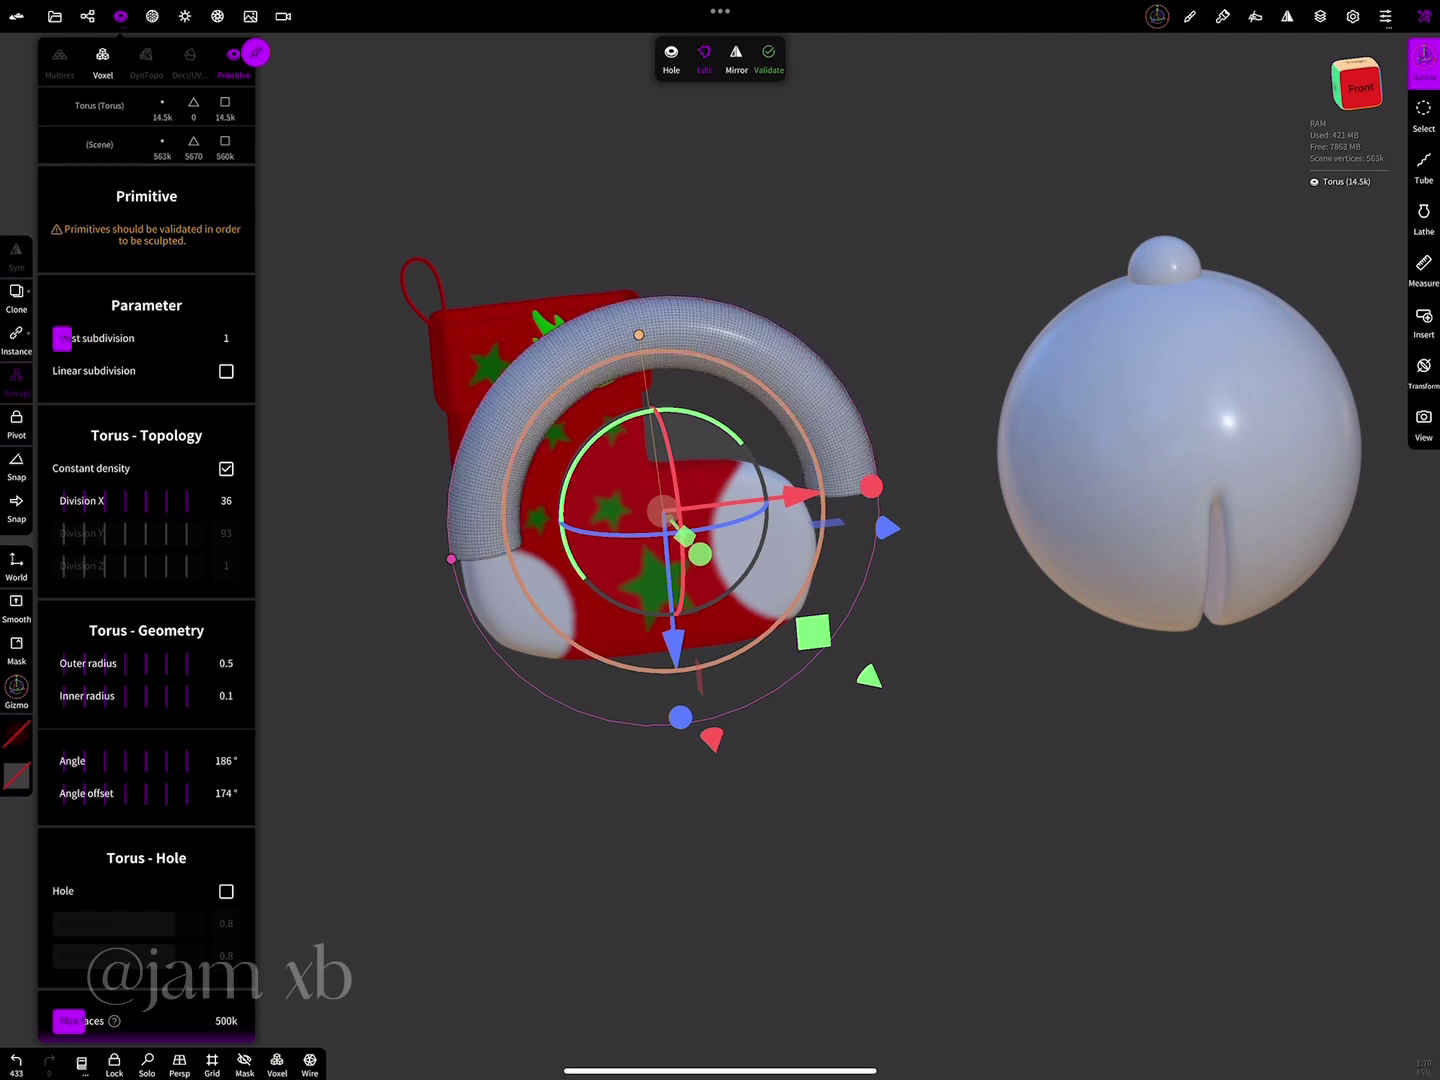
# - Validate the torus and move it upright and centred onto the bell's top as a hanging loop
pyautogui.click(769, 58)
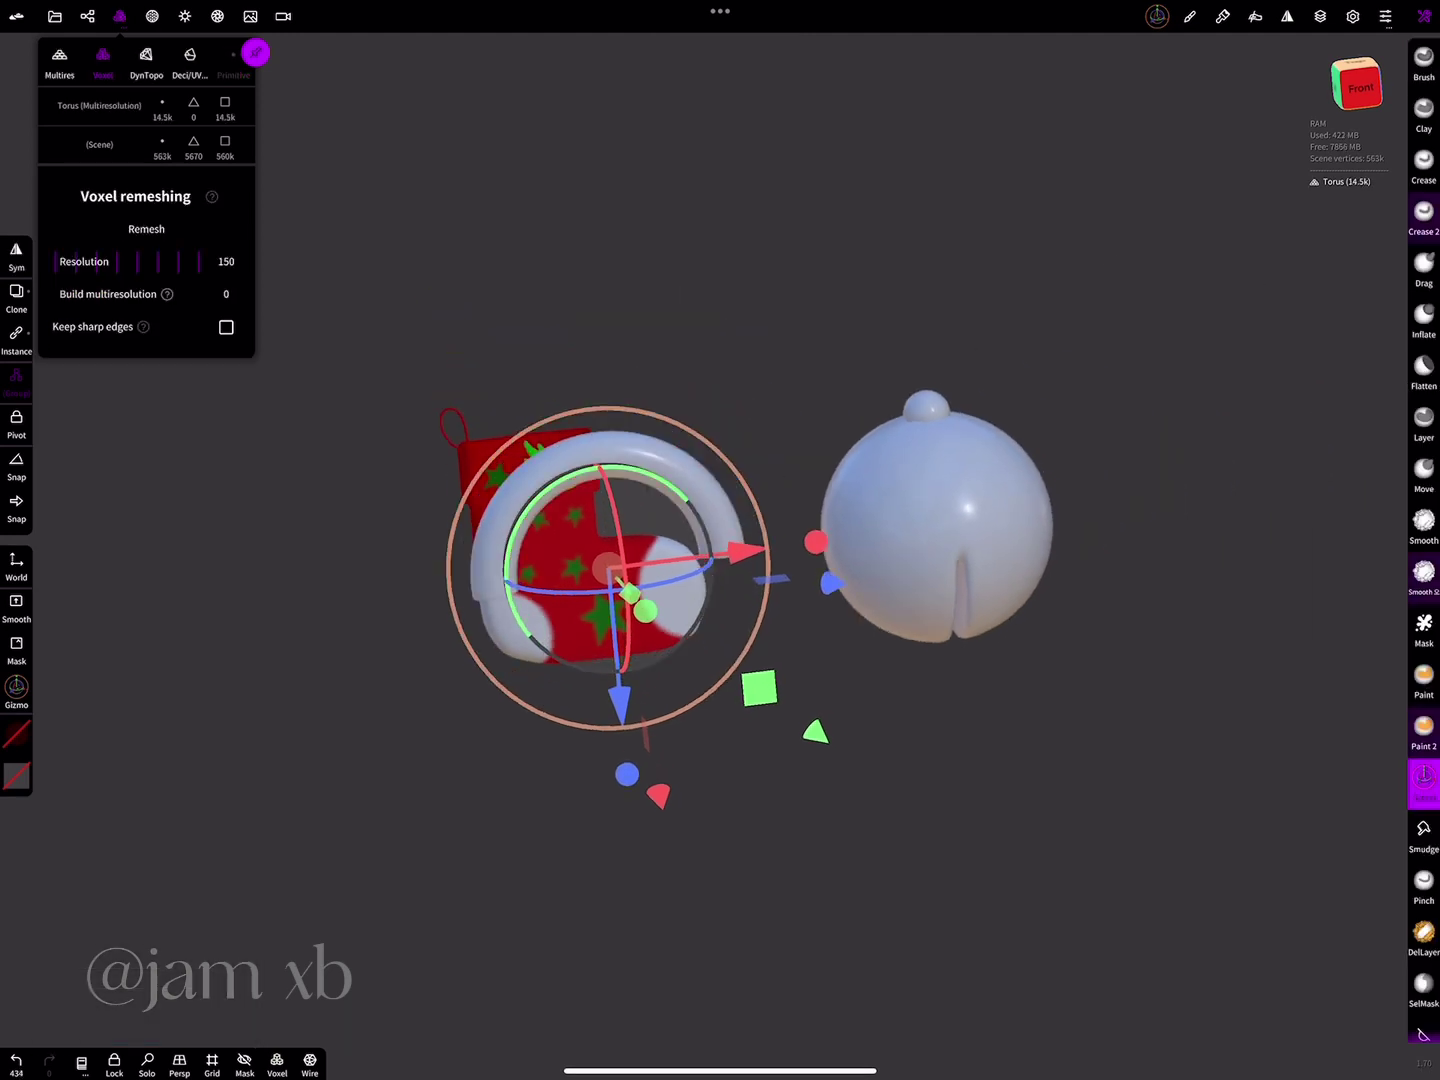
pyautogui.moveTo(611, 566); pyautogui.dragTo(964, 540)
pyautogui.moveTo(754, 465); pyautogui.dragTo(753, 305)
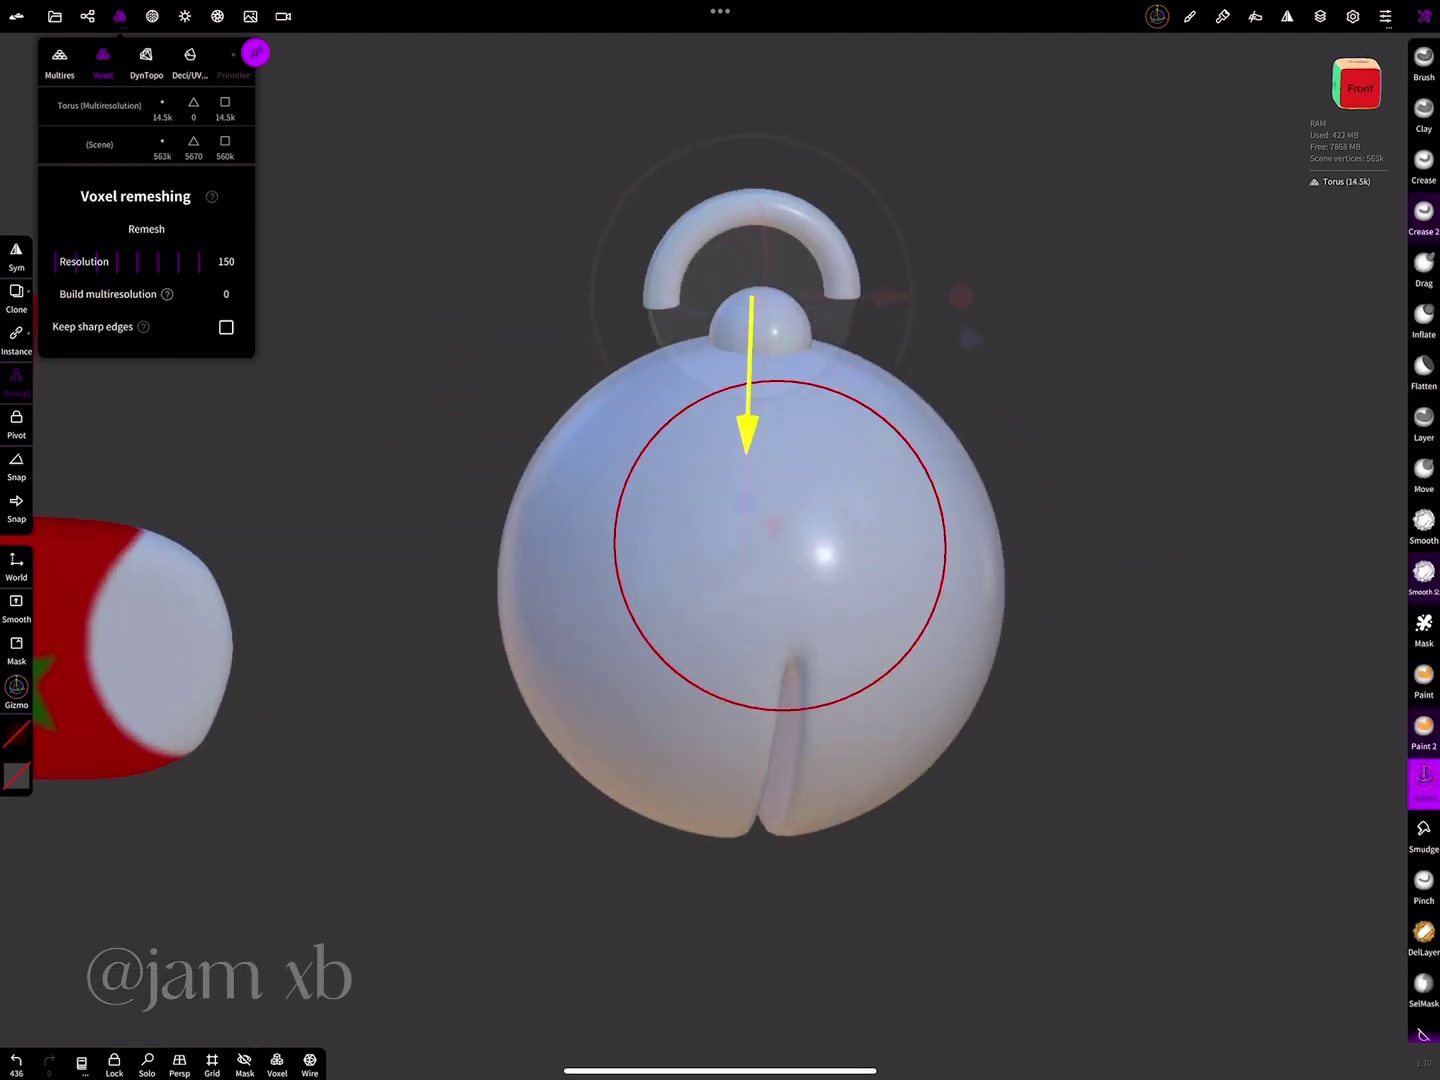
pyautogui.click(1357, 85)
pyautogui.moveTo(860, 297); pyautogui.dragTo(910, 297)
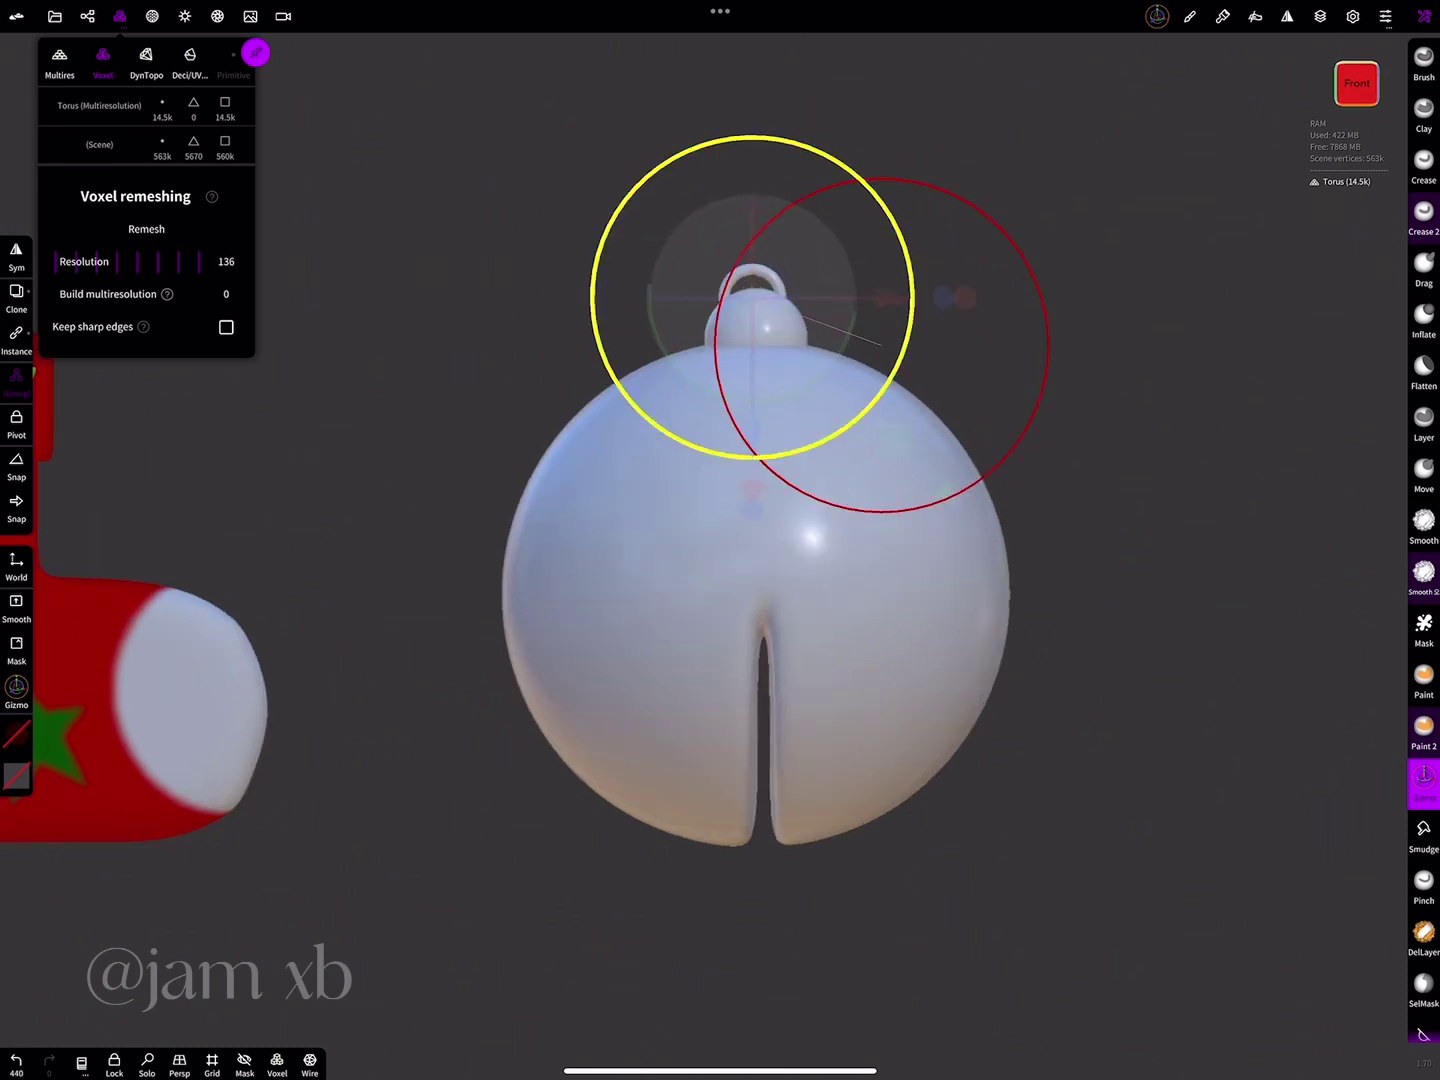
pyautogui.moveTo(771, 296); pyautogui.dragTo(922, 296)
pyautogui.click(756, 509)
pyautogui.moveTo(756, 510); pyautogui.dragTo(859, 560)
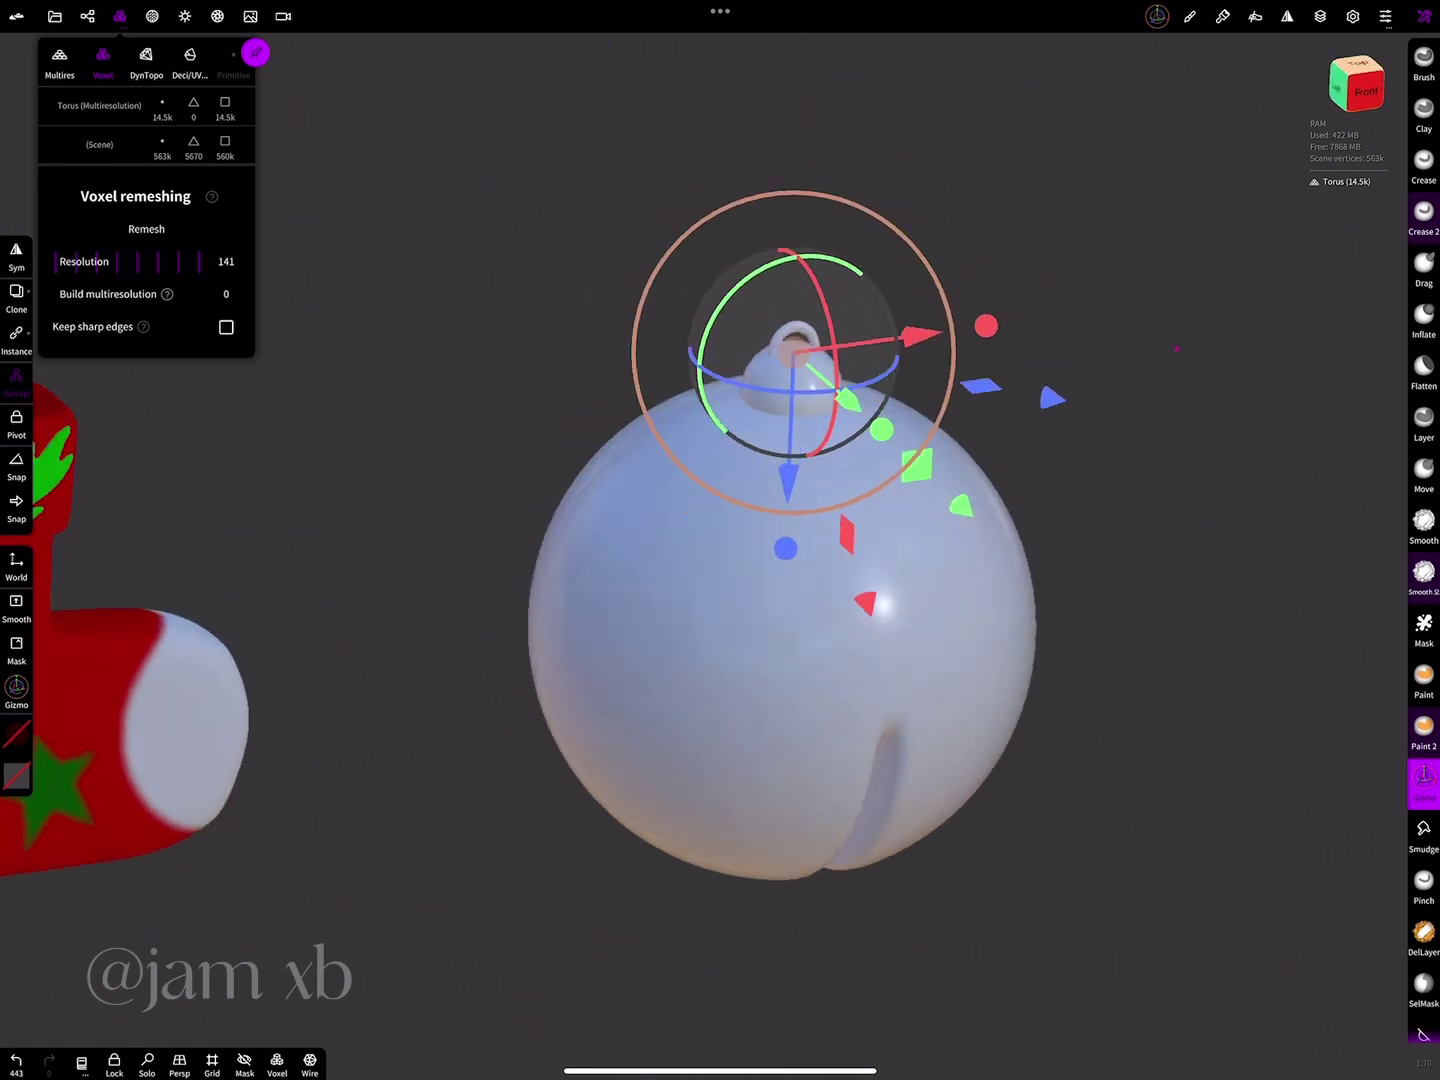
pyautogui.scroll(5, 540, 660)
pyautogui.scroll(-5, 660, 640)
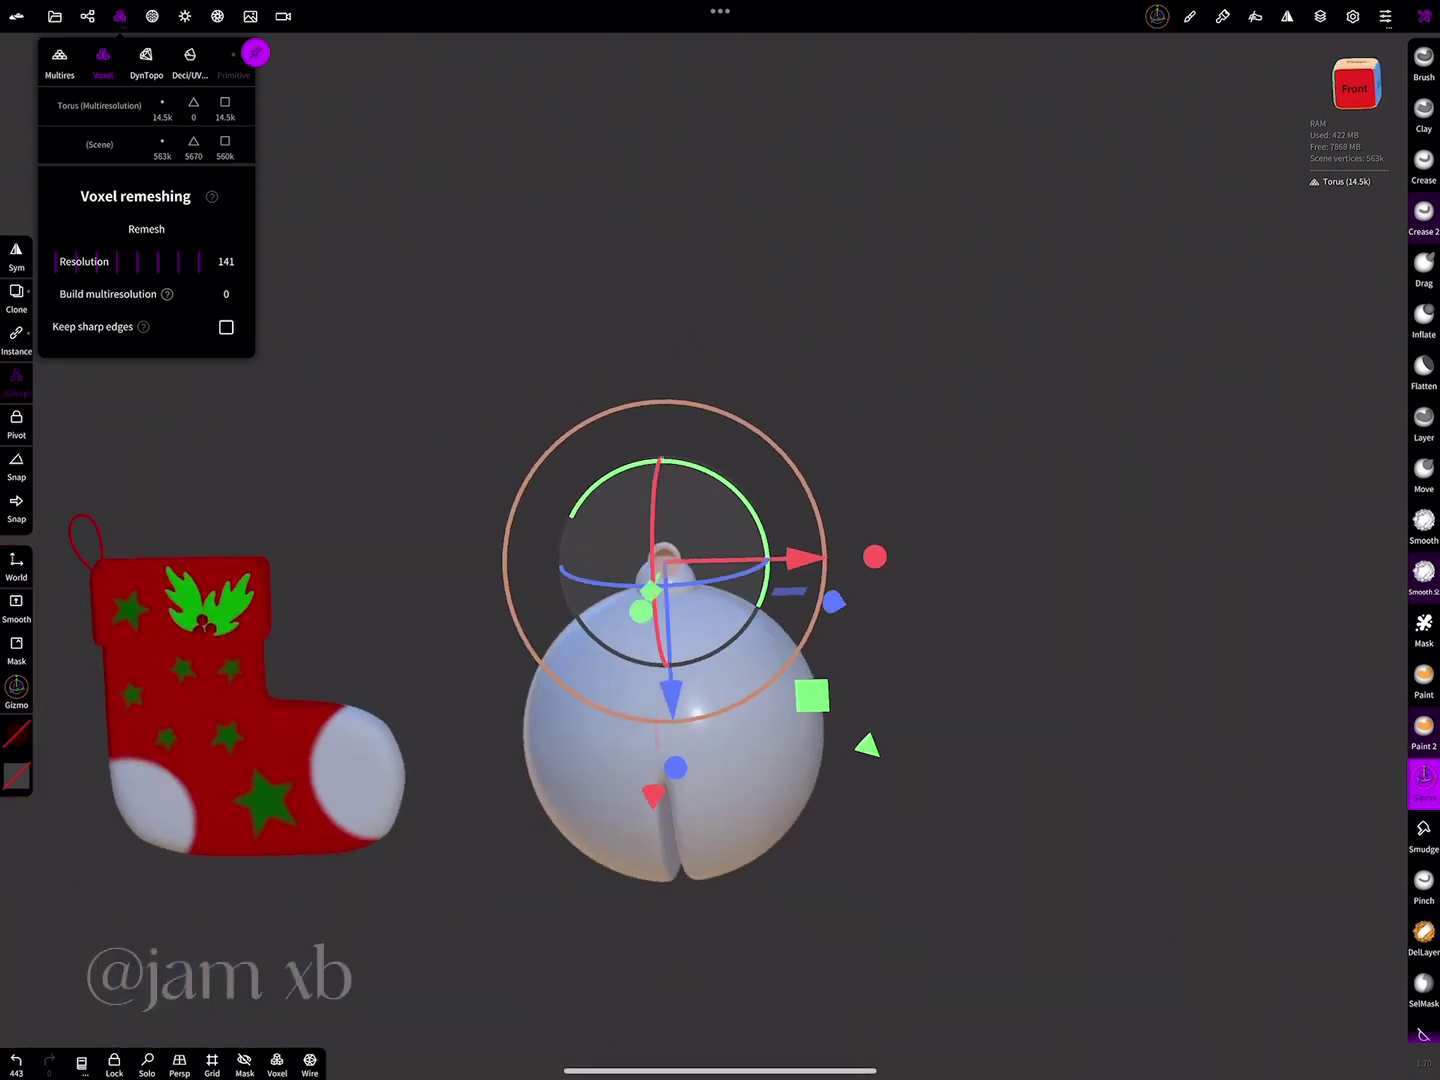
pyautogui.scroll(-5, 1423, 551)
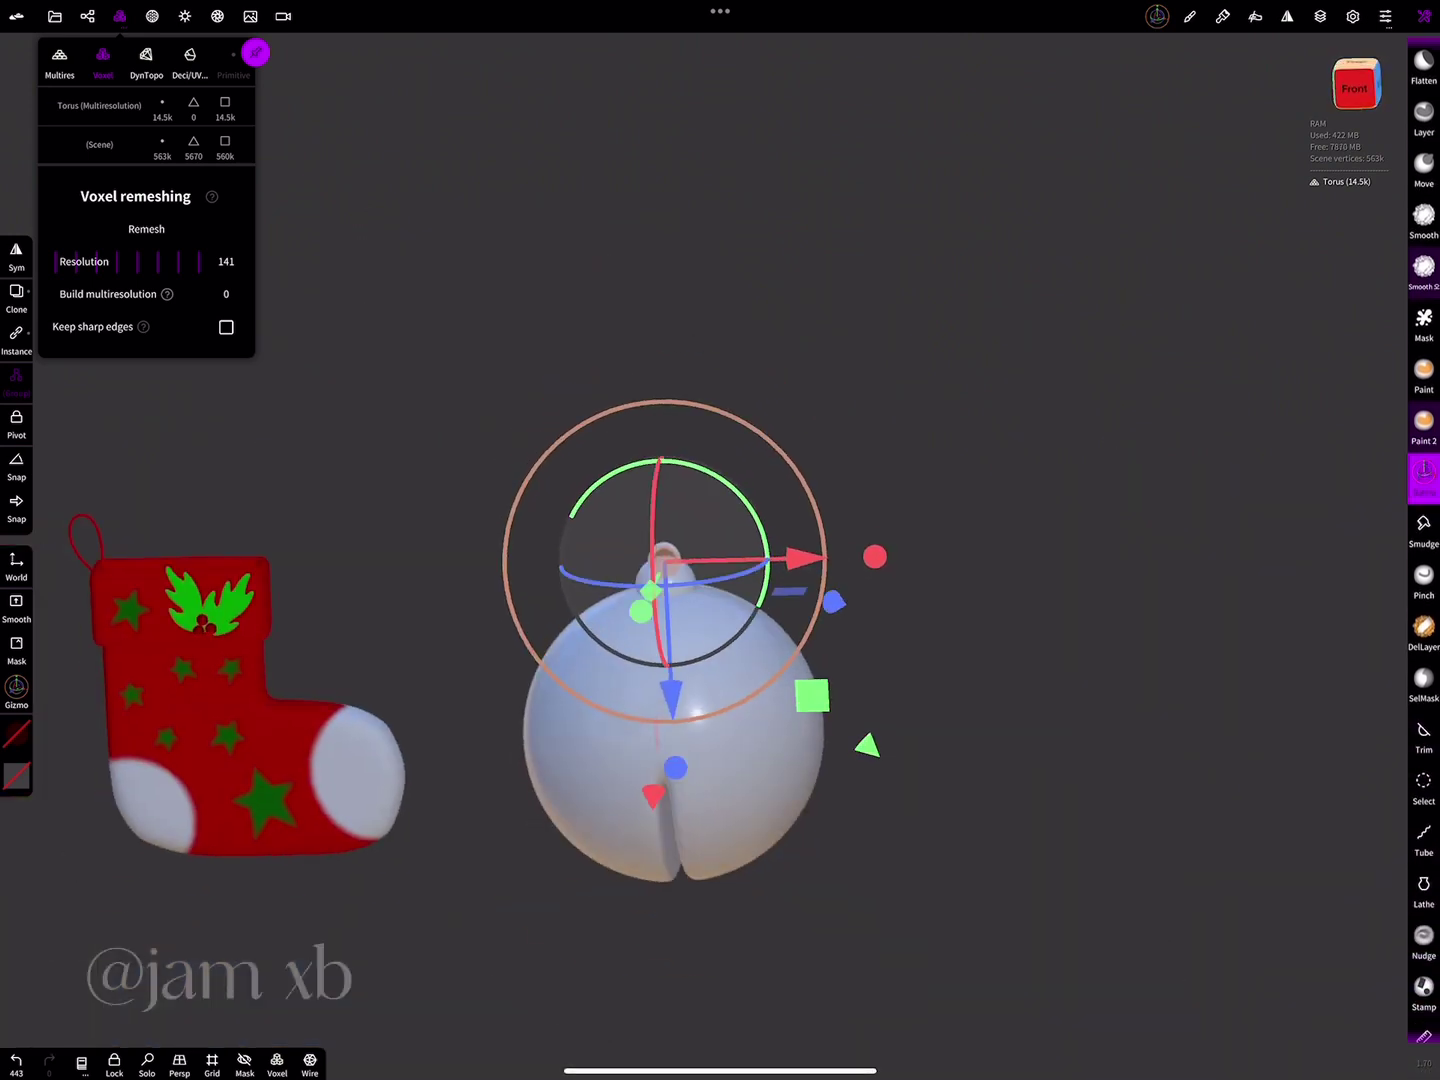
# - Lasso-select Sphere 3, Sphere 4 and Torus and join them into one object
pyautogui.click(1423, 790)
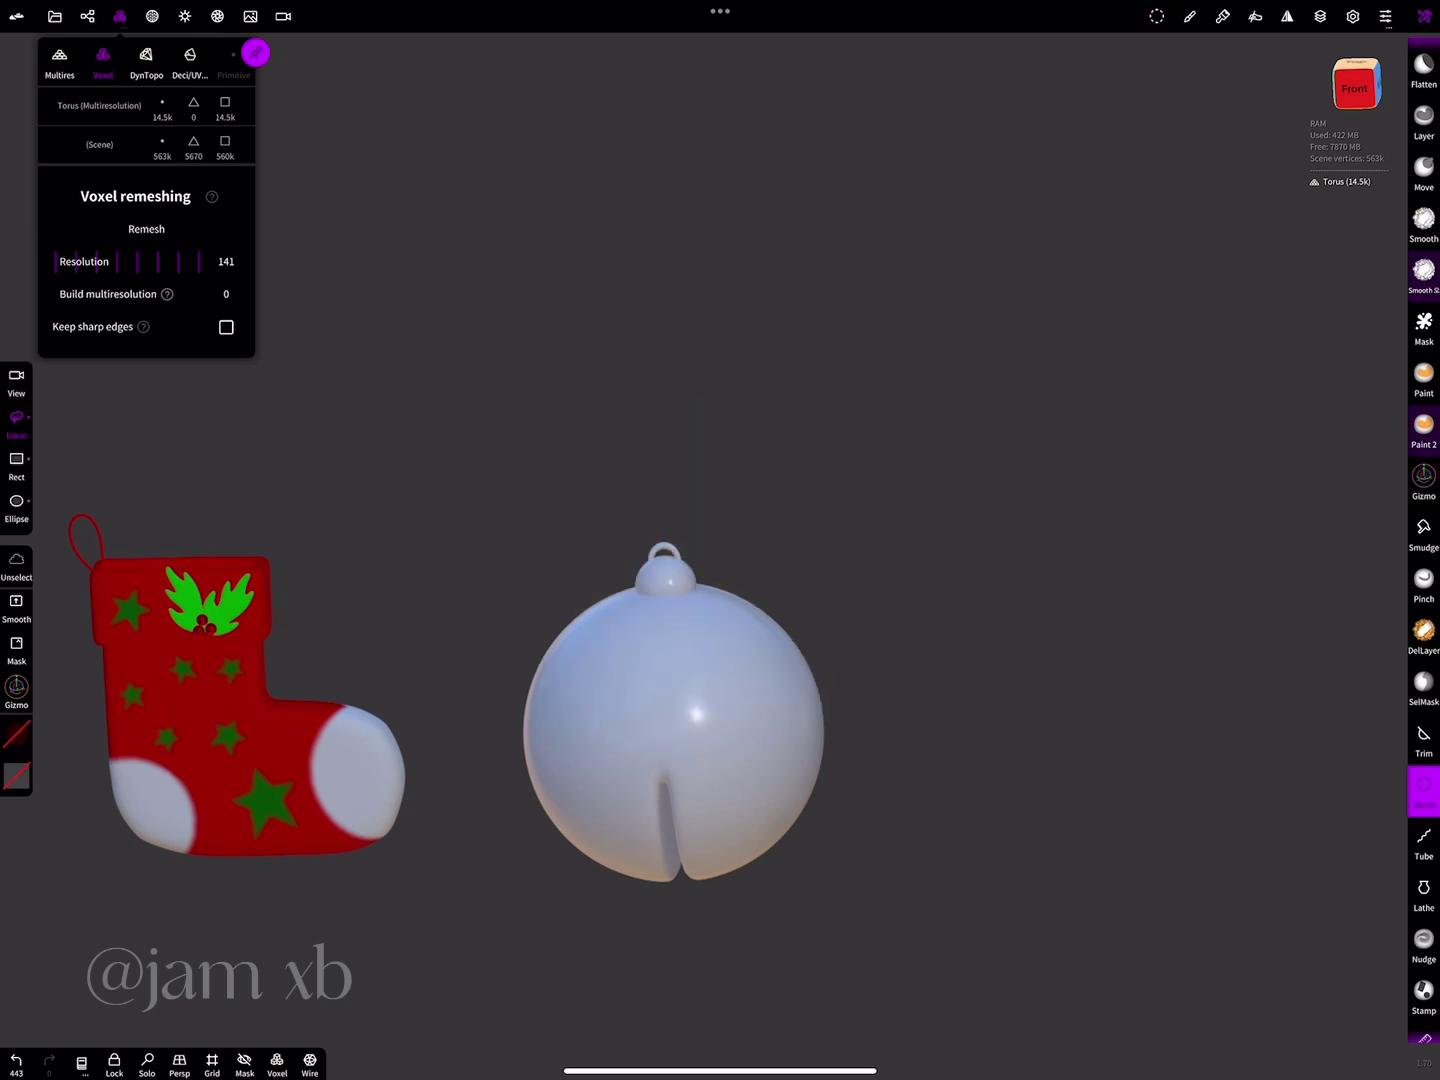
pyautogui.moveTo(850, 896); pyautogui.dragTo(1381, 890)
pyautogui.scroll(-5, 1423, 600)
pyautogui.click(87, 16)
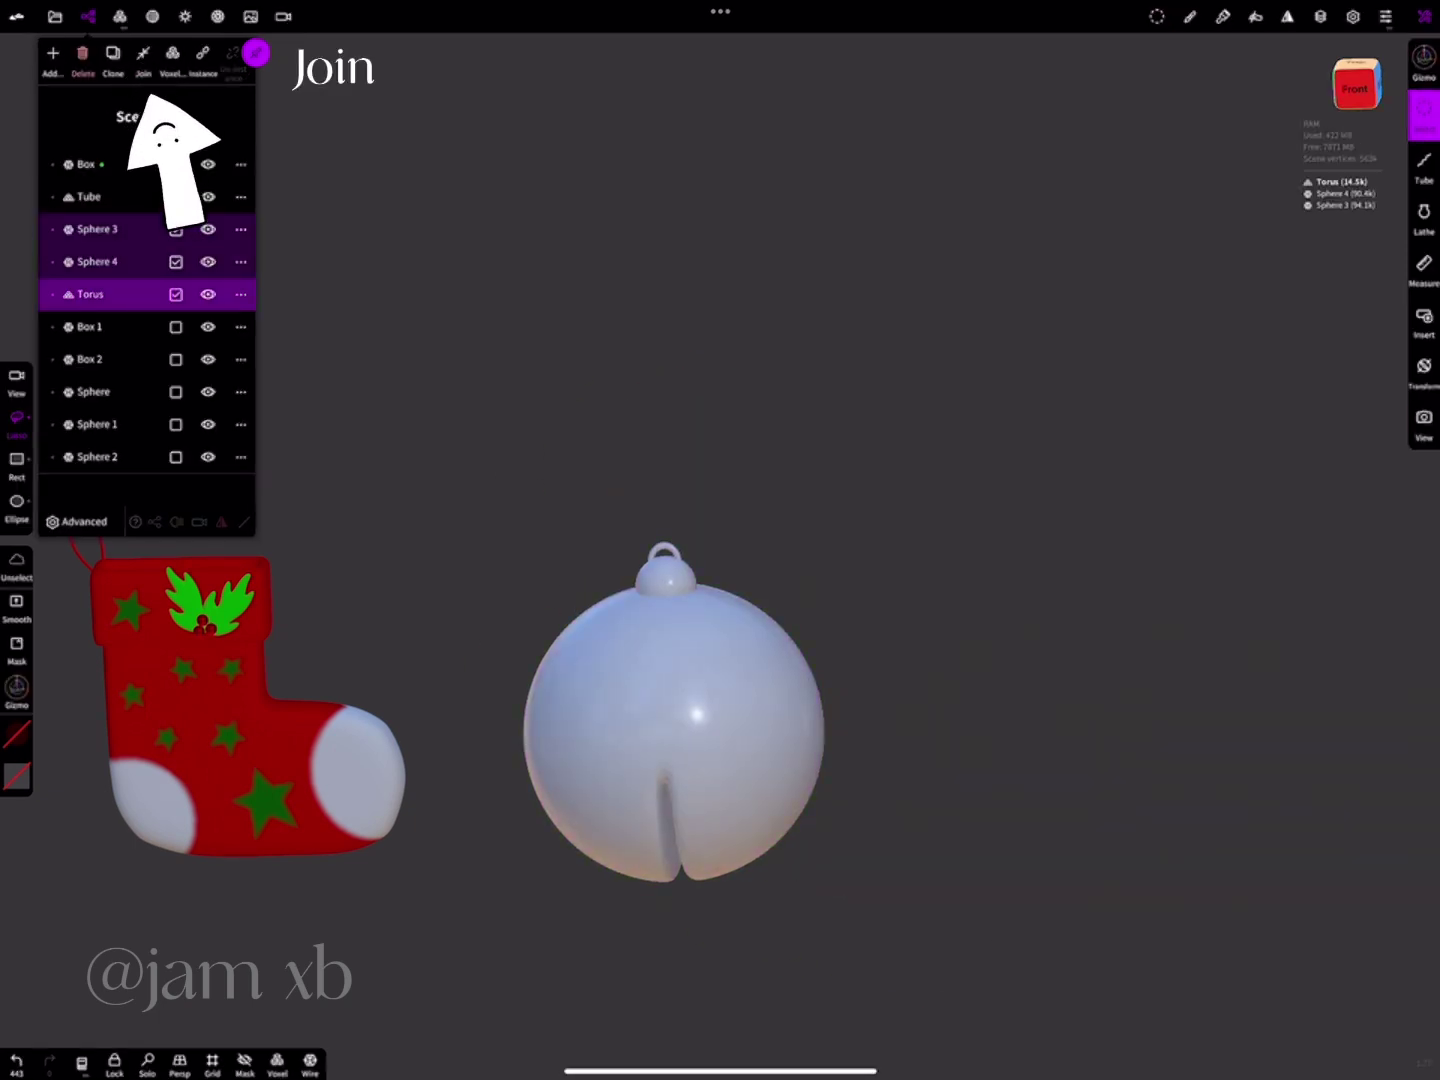
pyautogui.click(143, 60)
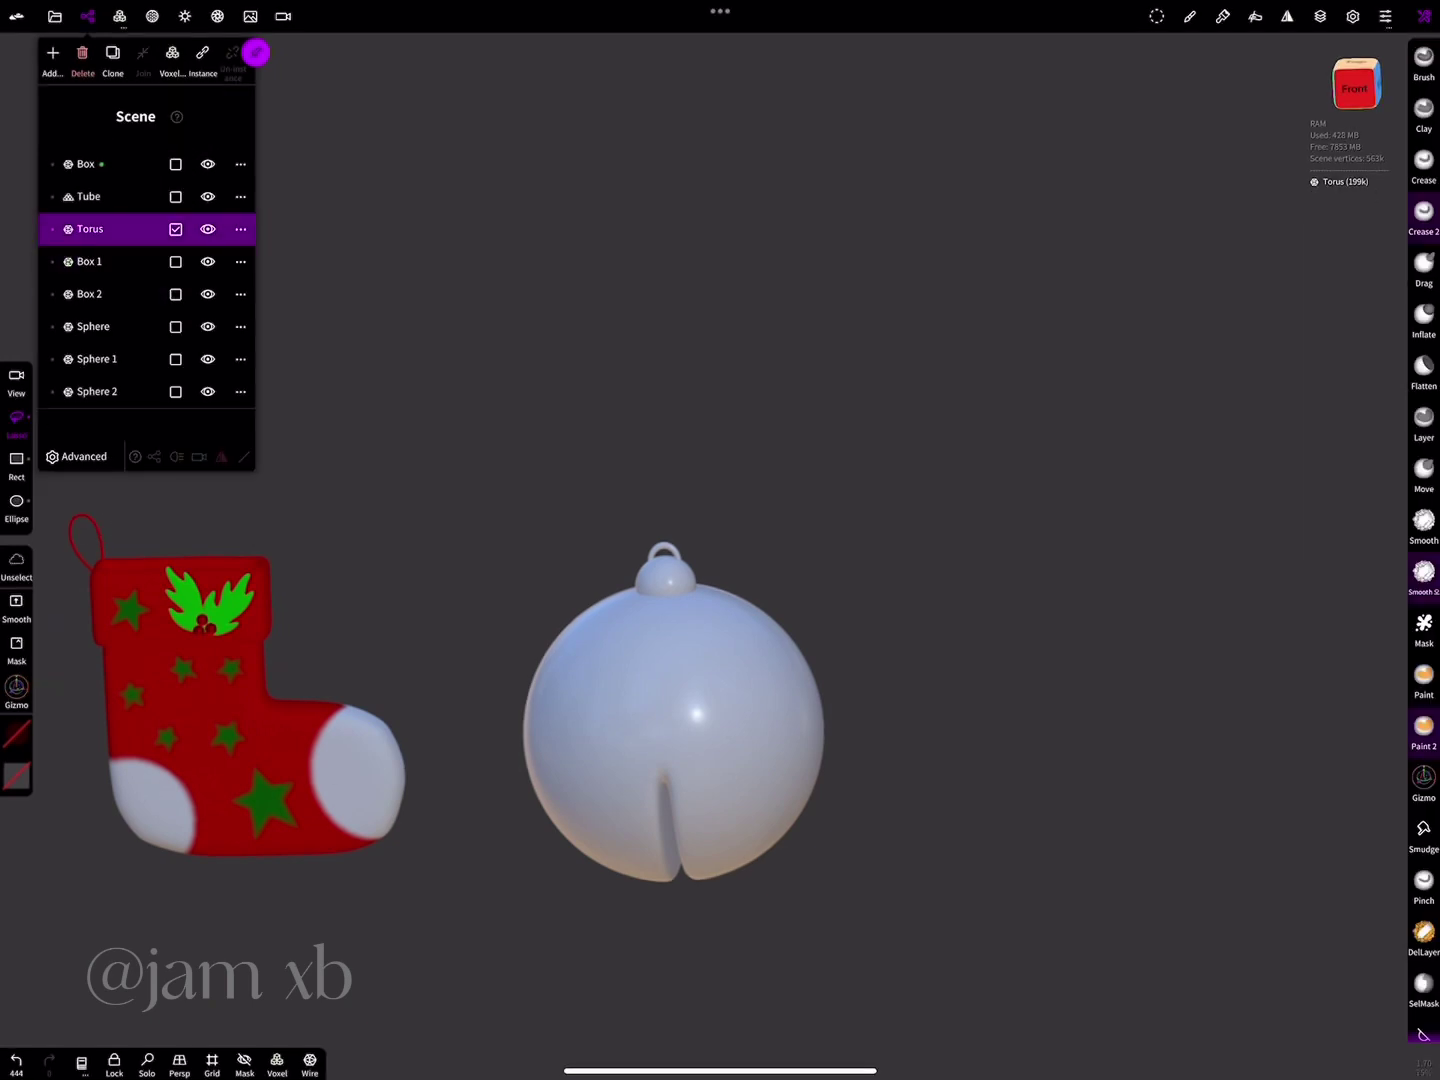
pyautogui.click(256, 52)
pyautogui.moveTo(660, 700); pyautogui.dragTo(769, 575, button='middle')
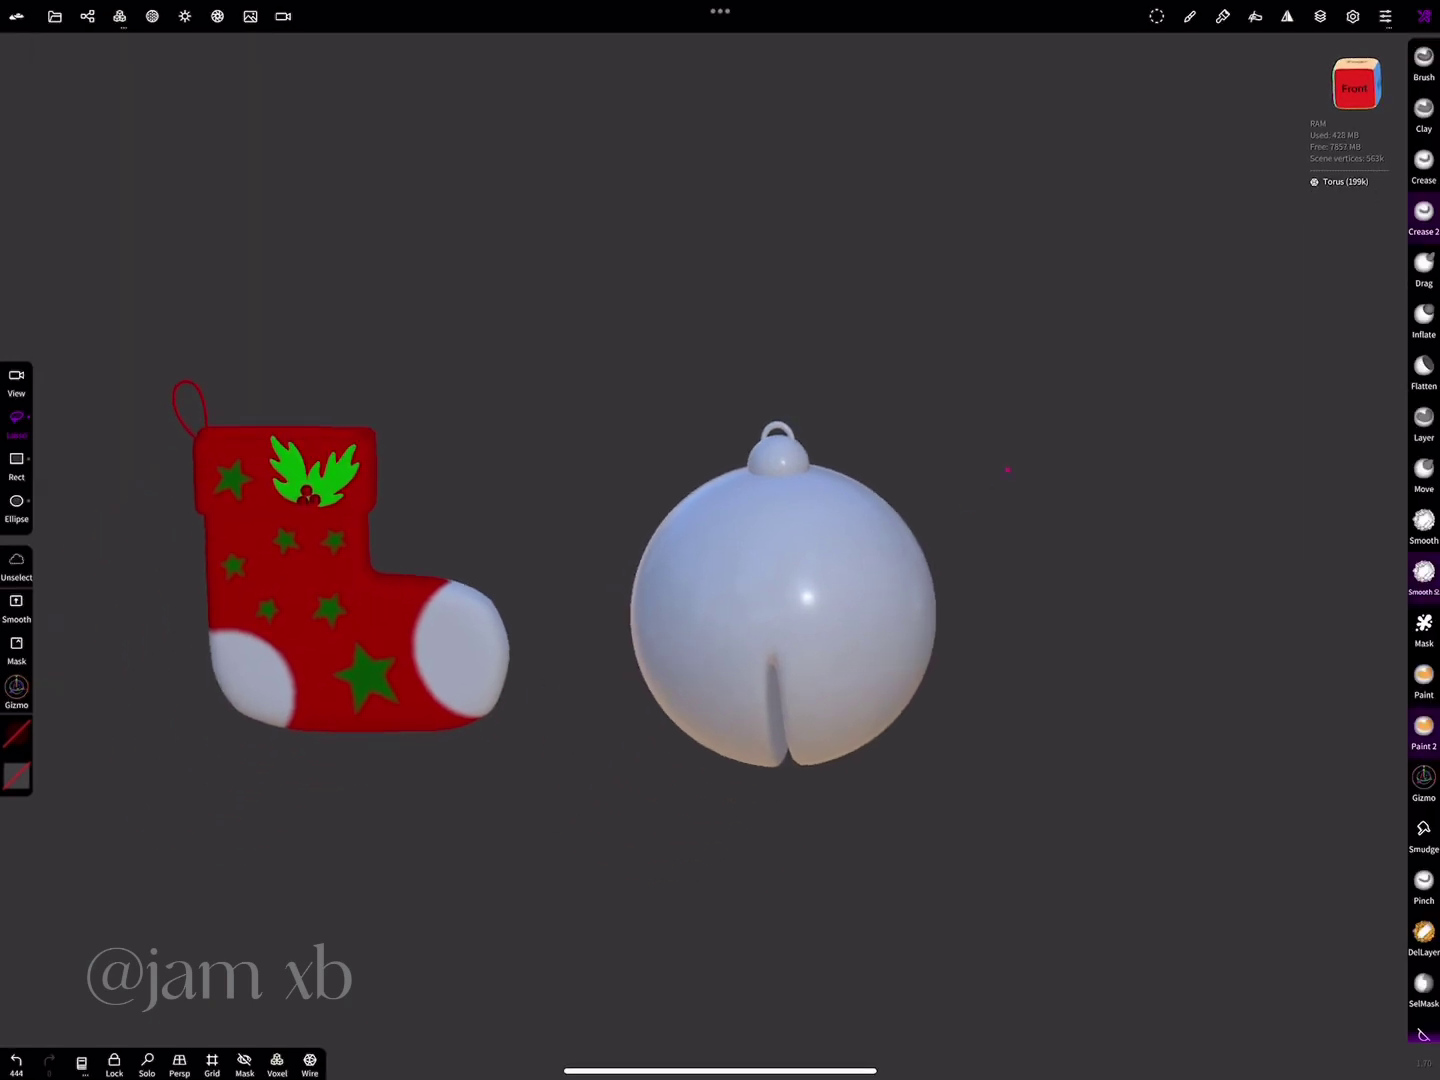
# - Paint the bell, knob and loop gold with roughness about 0.26 and metalness 1.0
pyautogui.click(16, 734)
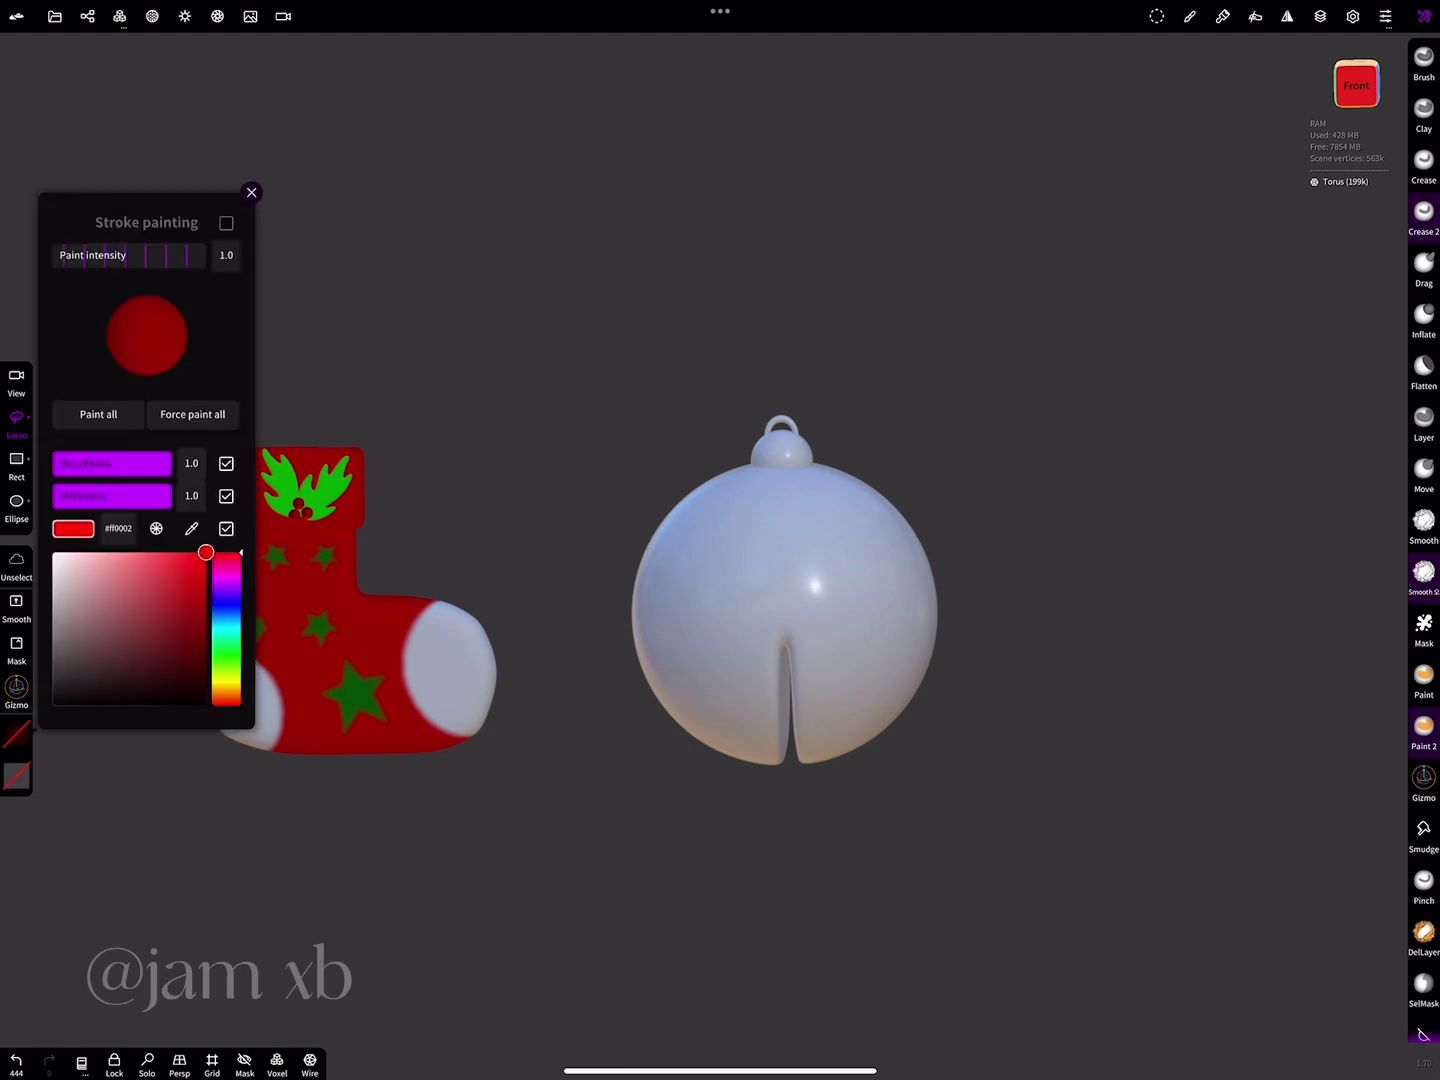
pyautogui.moveTo(226, 554); pyautogui.dragTo(227, 676)
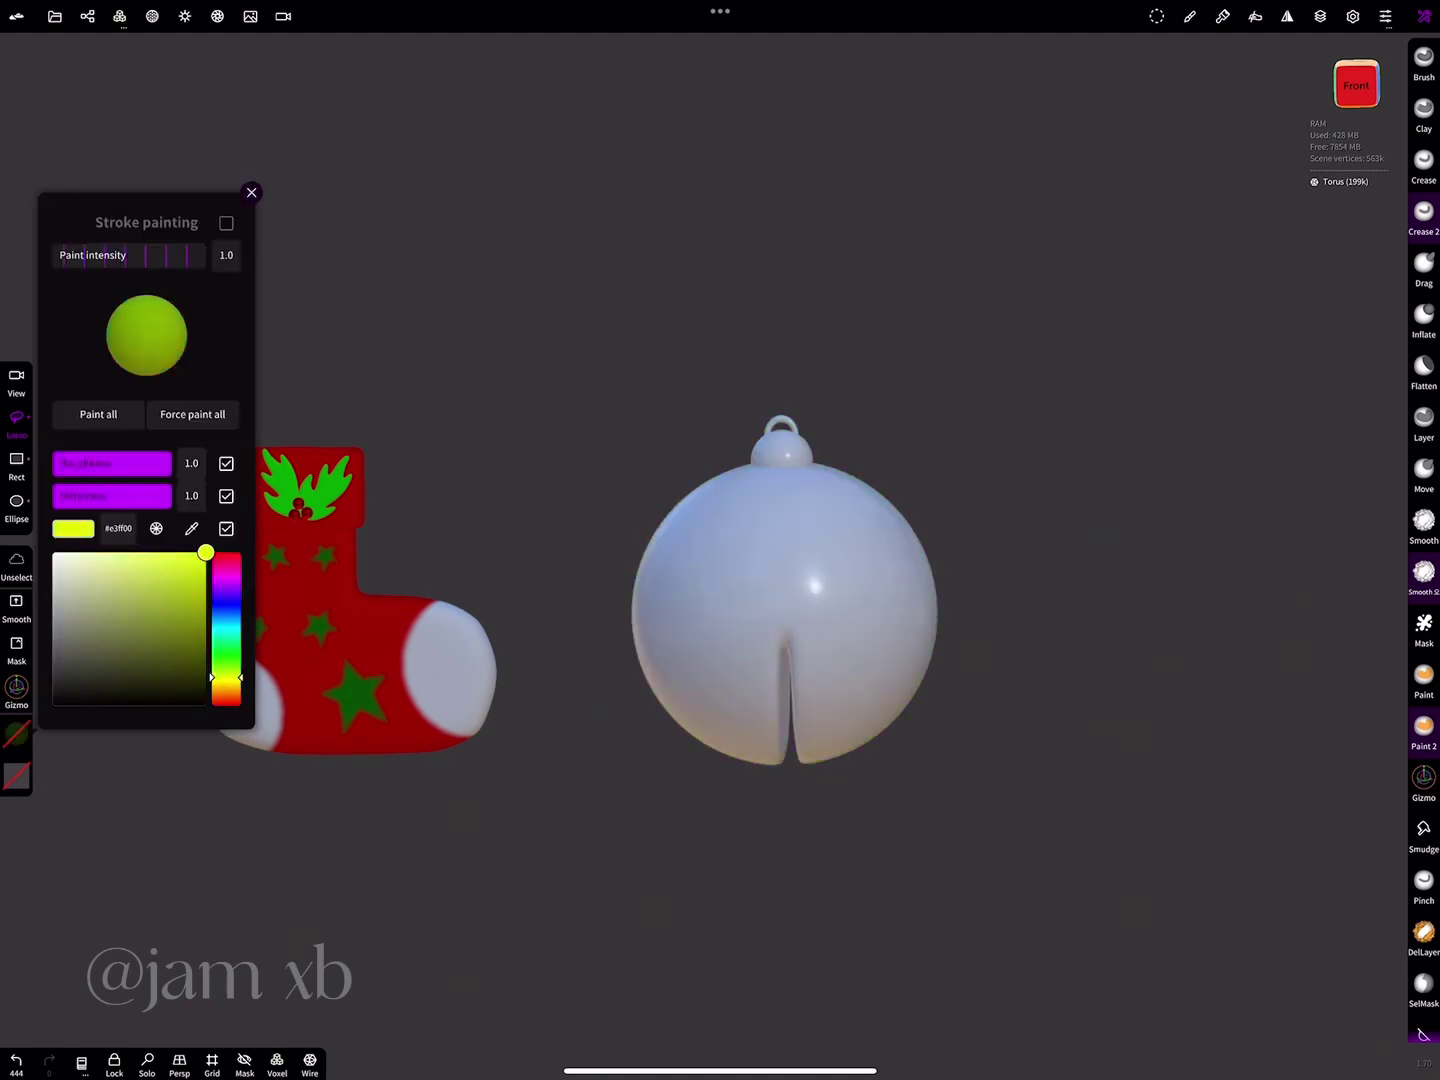
pyautogui.moveTo(166, 463); pyautogui.dragTo(83, 464)
pyautogui.moveTo(226, 677); pyautogui.dragTo(226, 686)
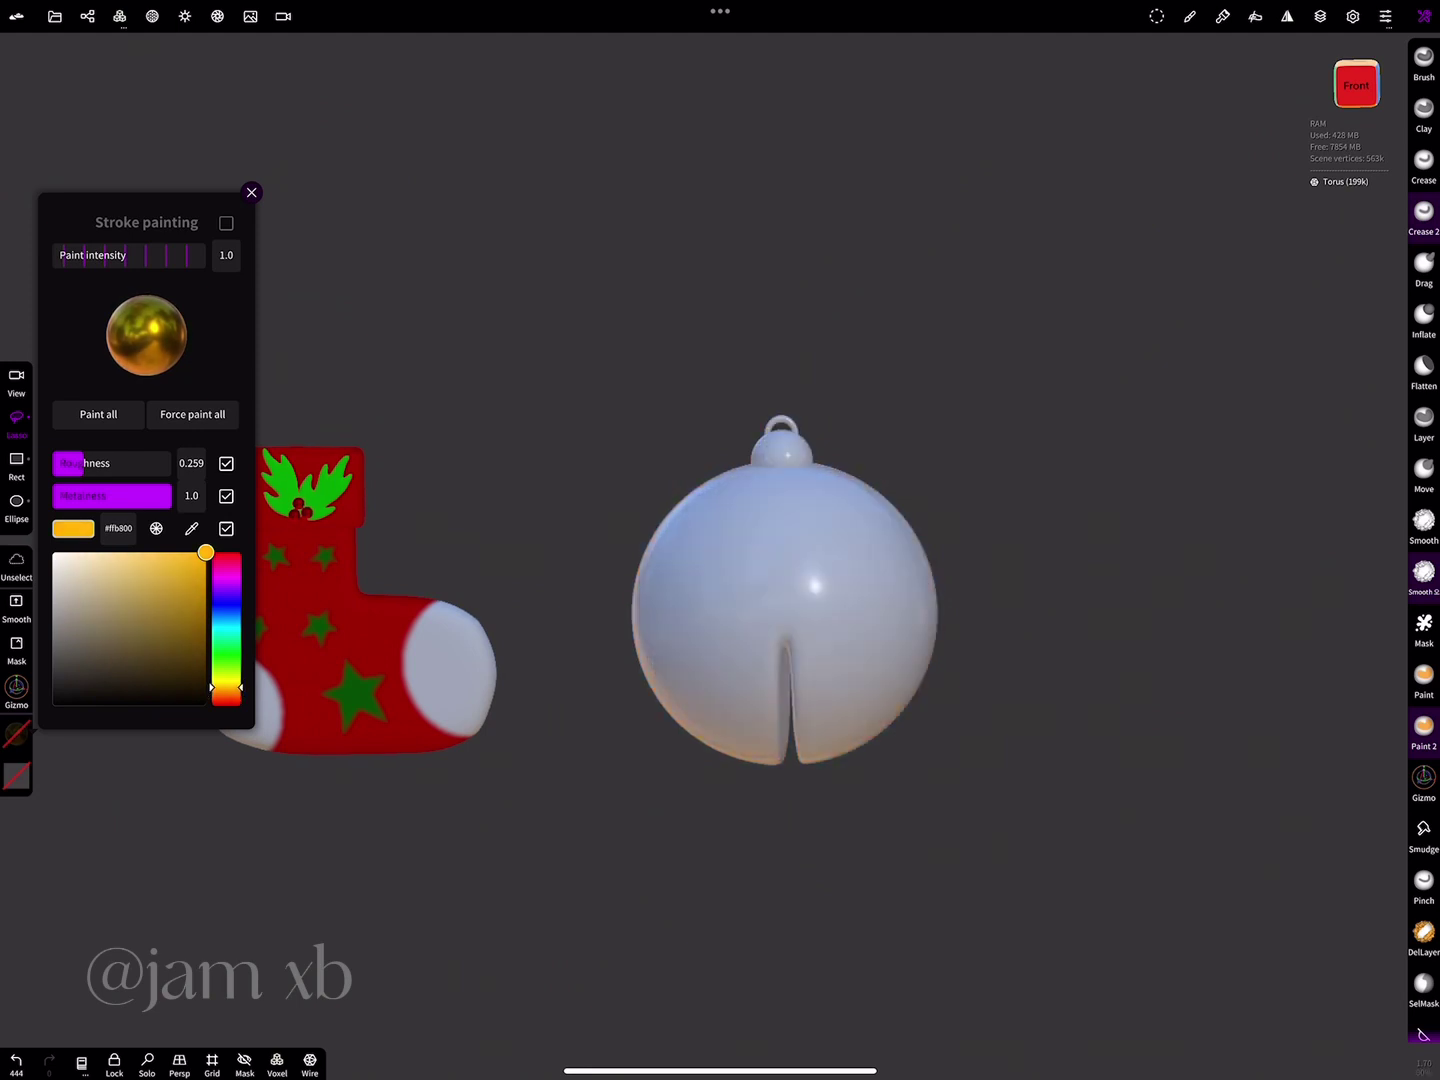
pyautogui.click(98, 414)
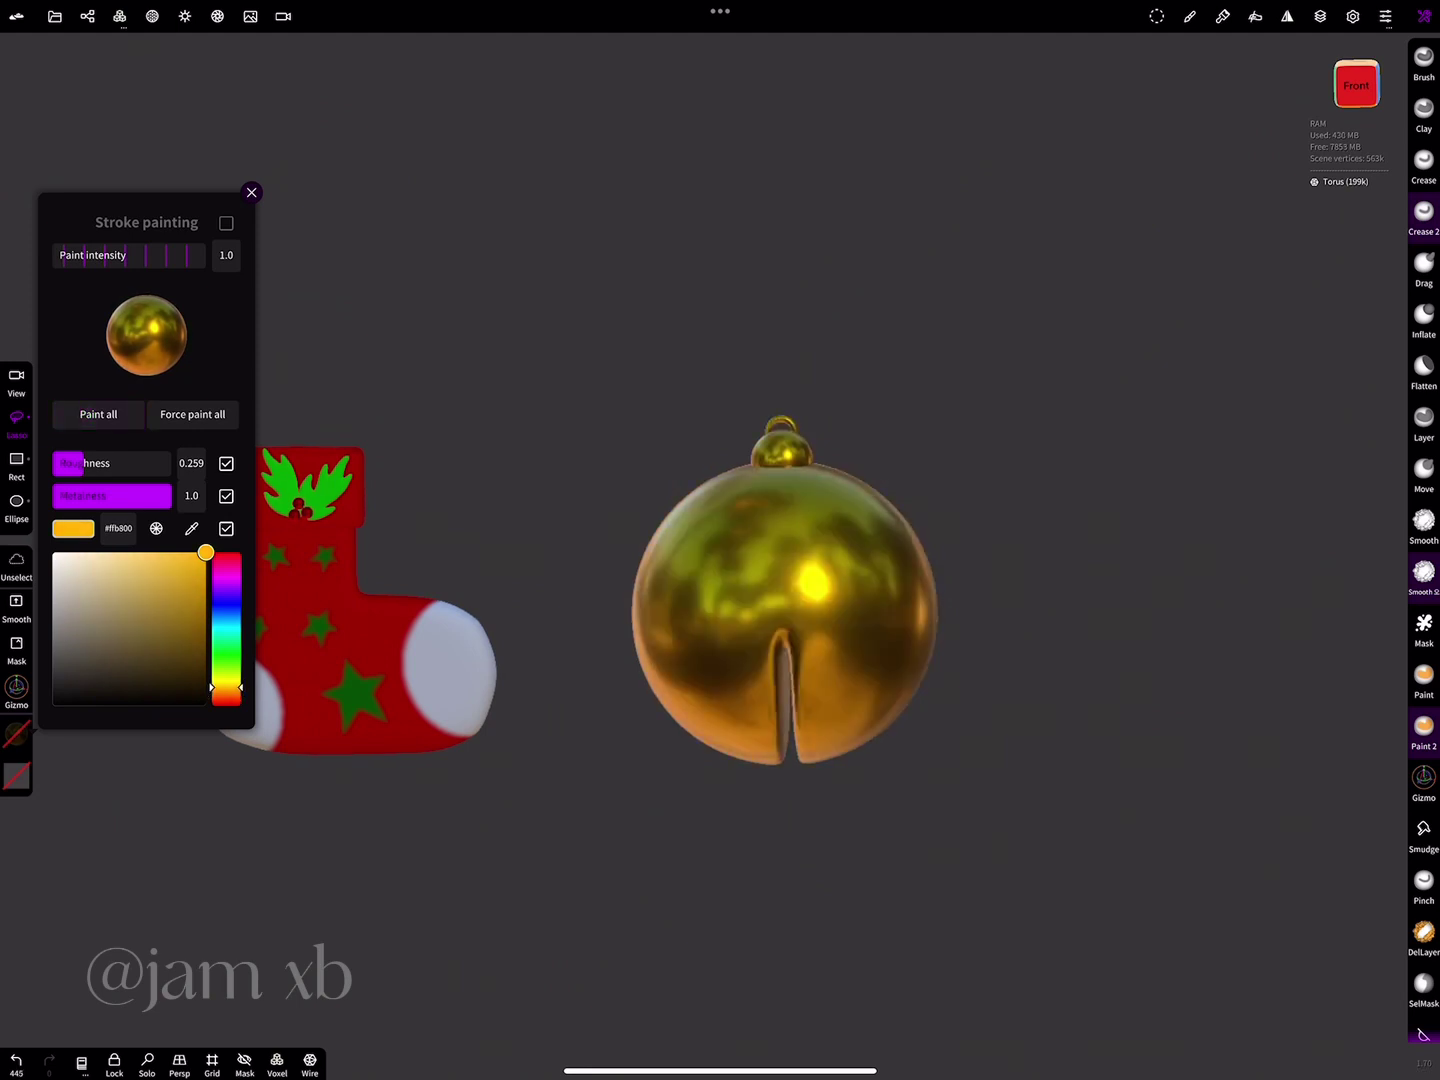
pyautogui.moveTo(1007, 470); pyautogui.dragTo(859, 470)
pyautogui.click(1424, 780)
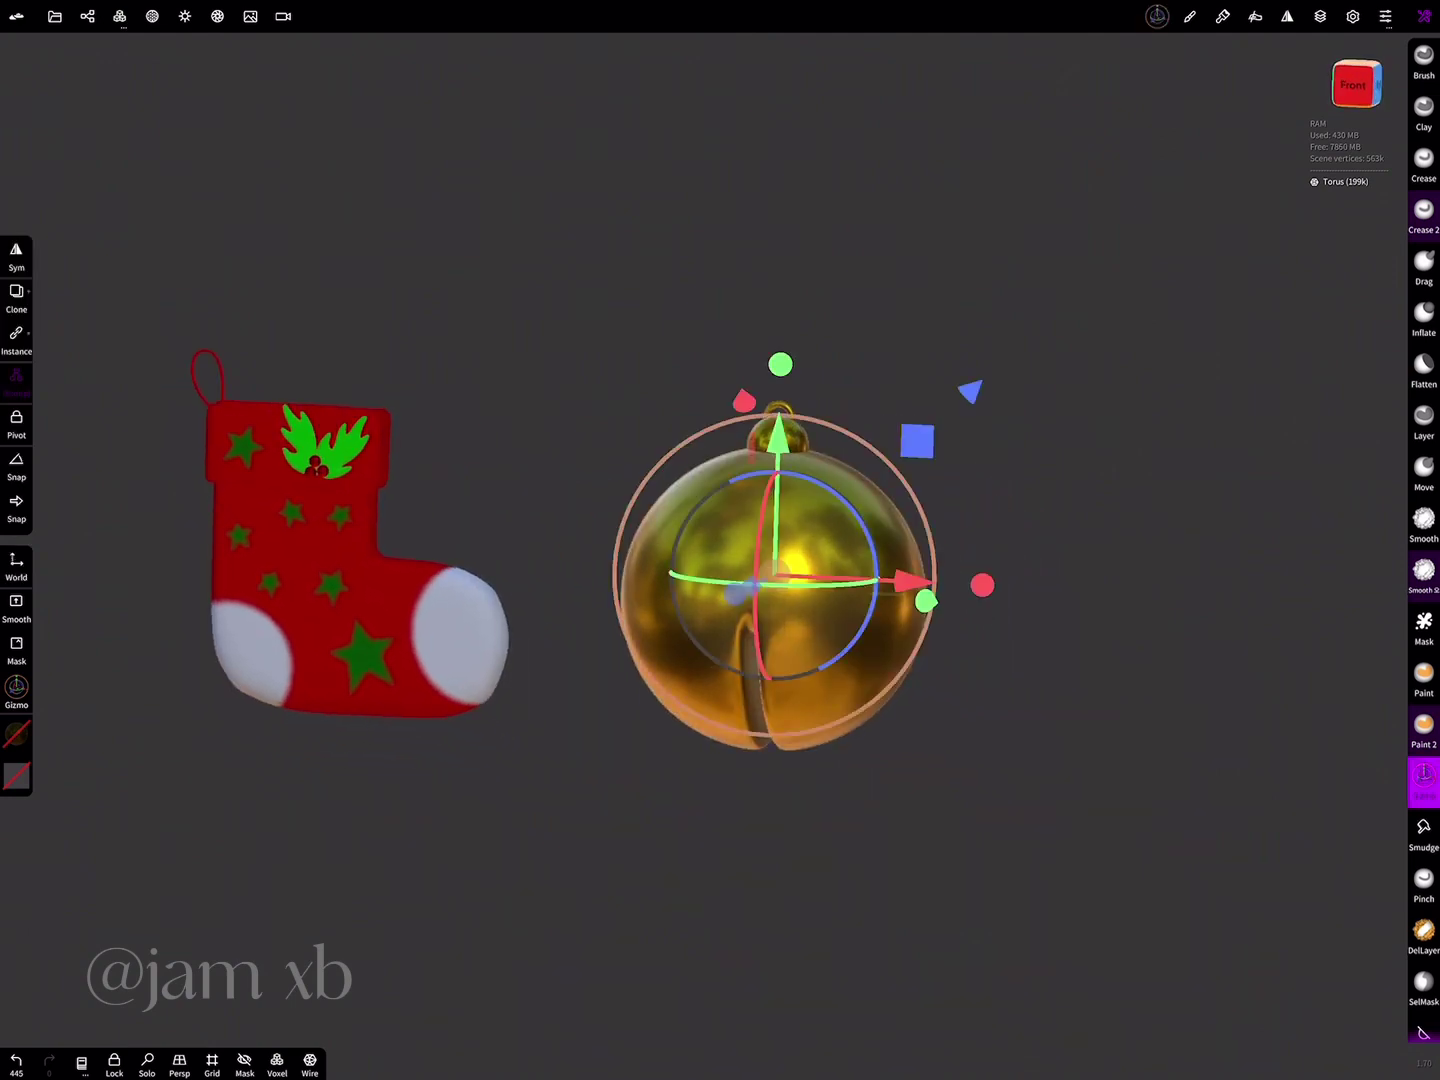
# - Scale the gold bell down with the Gizmo and move it left beside the red stocking
pyautogui.moveTo(915, 650); pyautogui.dragTo(820, 612)
pyautogui.moveTo(910, 578); pyautogui.dragTo(789, 575)
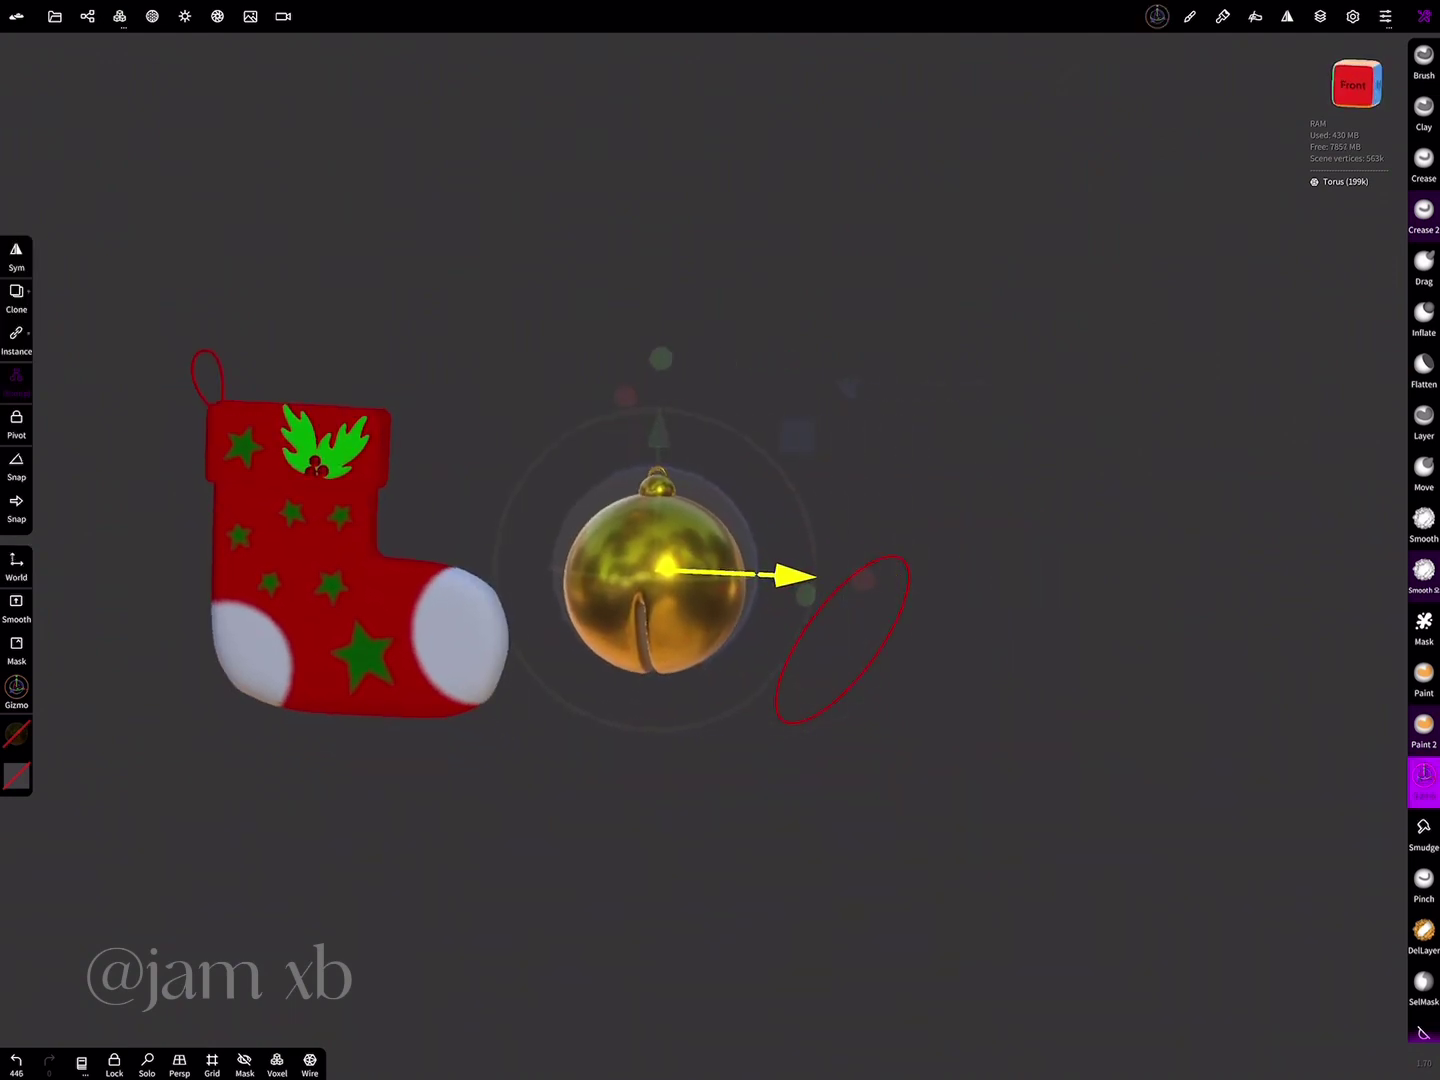
pyautogui.moveTo(1001, 800)
pyautogui.mouseDown()
pyautogui.moveTo(1059, 790)
pyautogui.moveTo(1010, 799)
pyautogui.mouseUp()
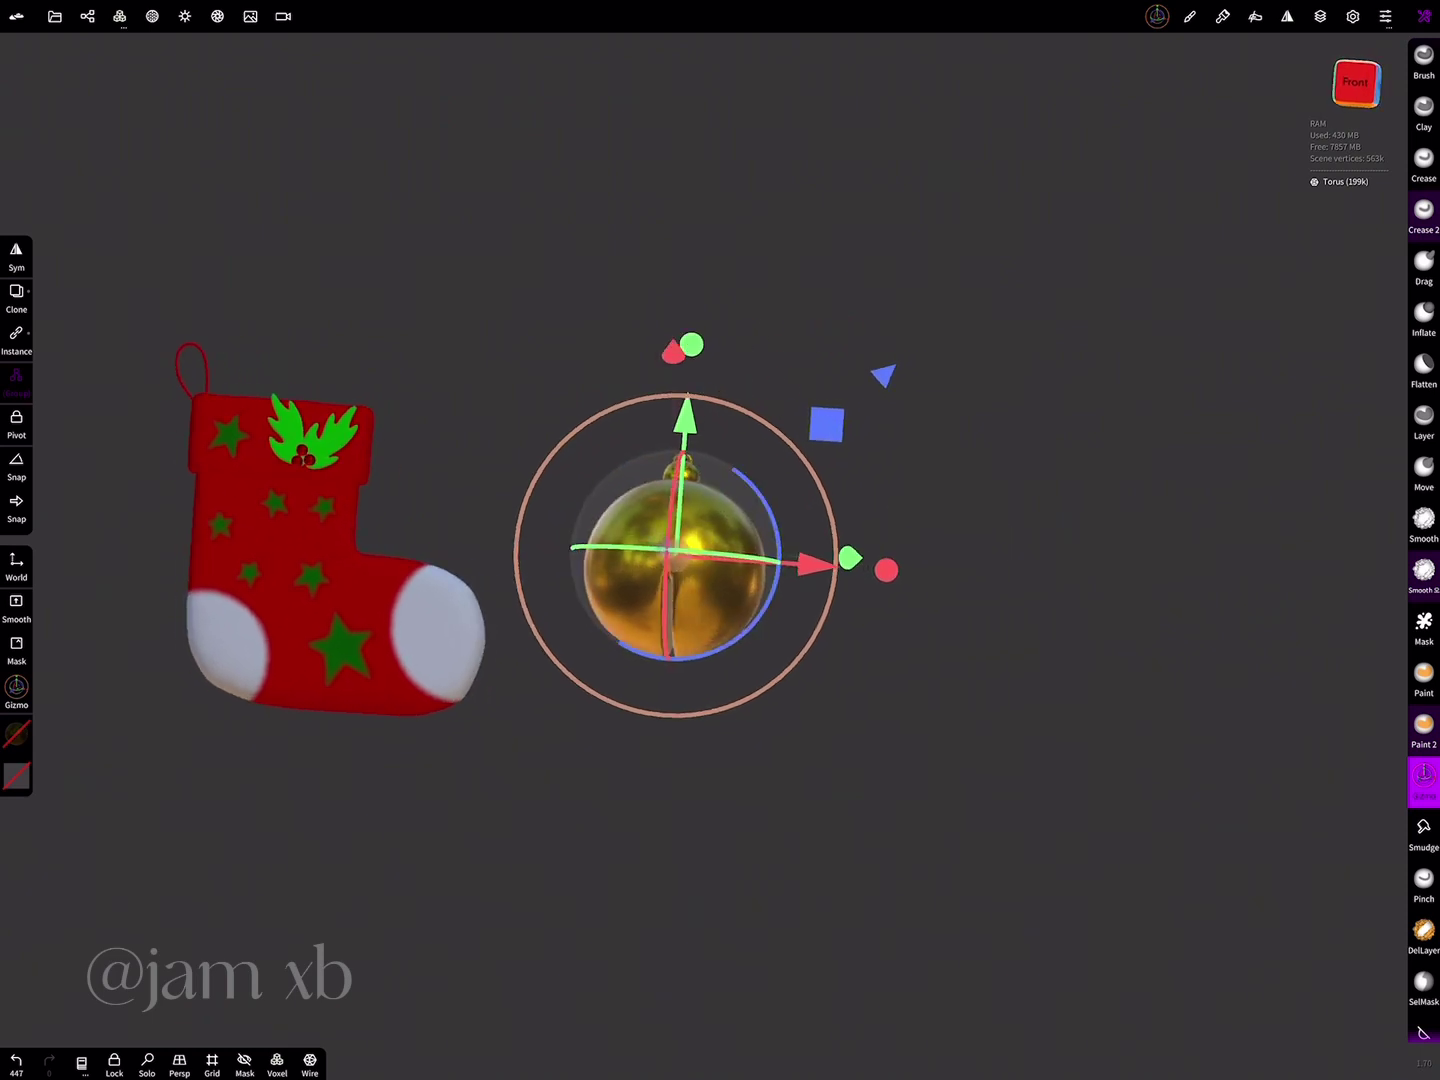
pyautogui.scroll(-5, 1424, 599)
pyautogui.click(1425, 1015)
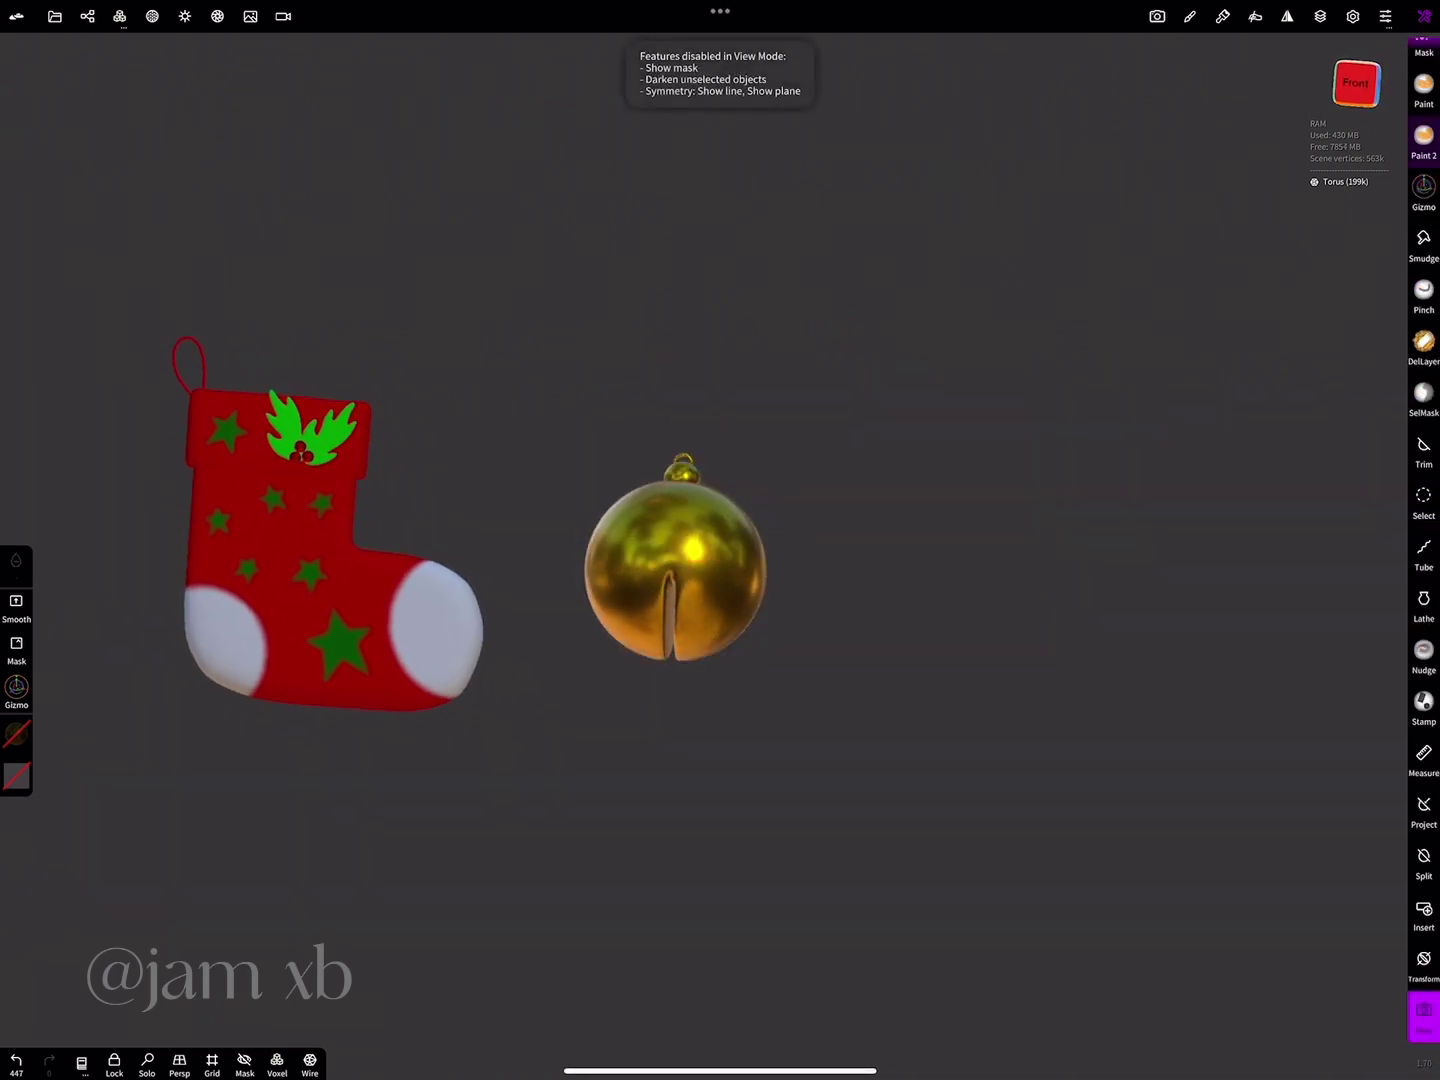
pyautogui.moveTo(800, 600)
pyautogui.mouseDown()
pyautogui.moveTo(950, 520)
pyautogui.moveTo(877, 556)
pyautogui.moveTo(1061, 499)
pyautogui.mouseUp()
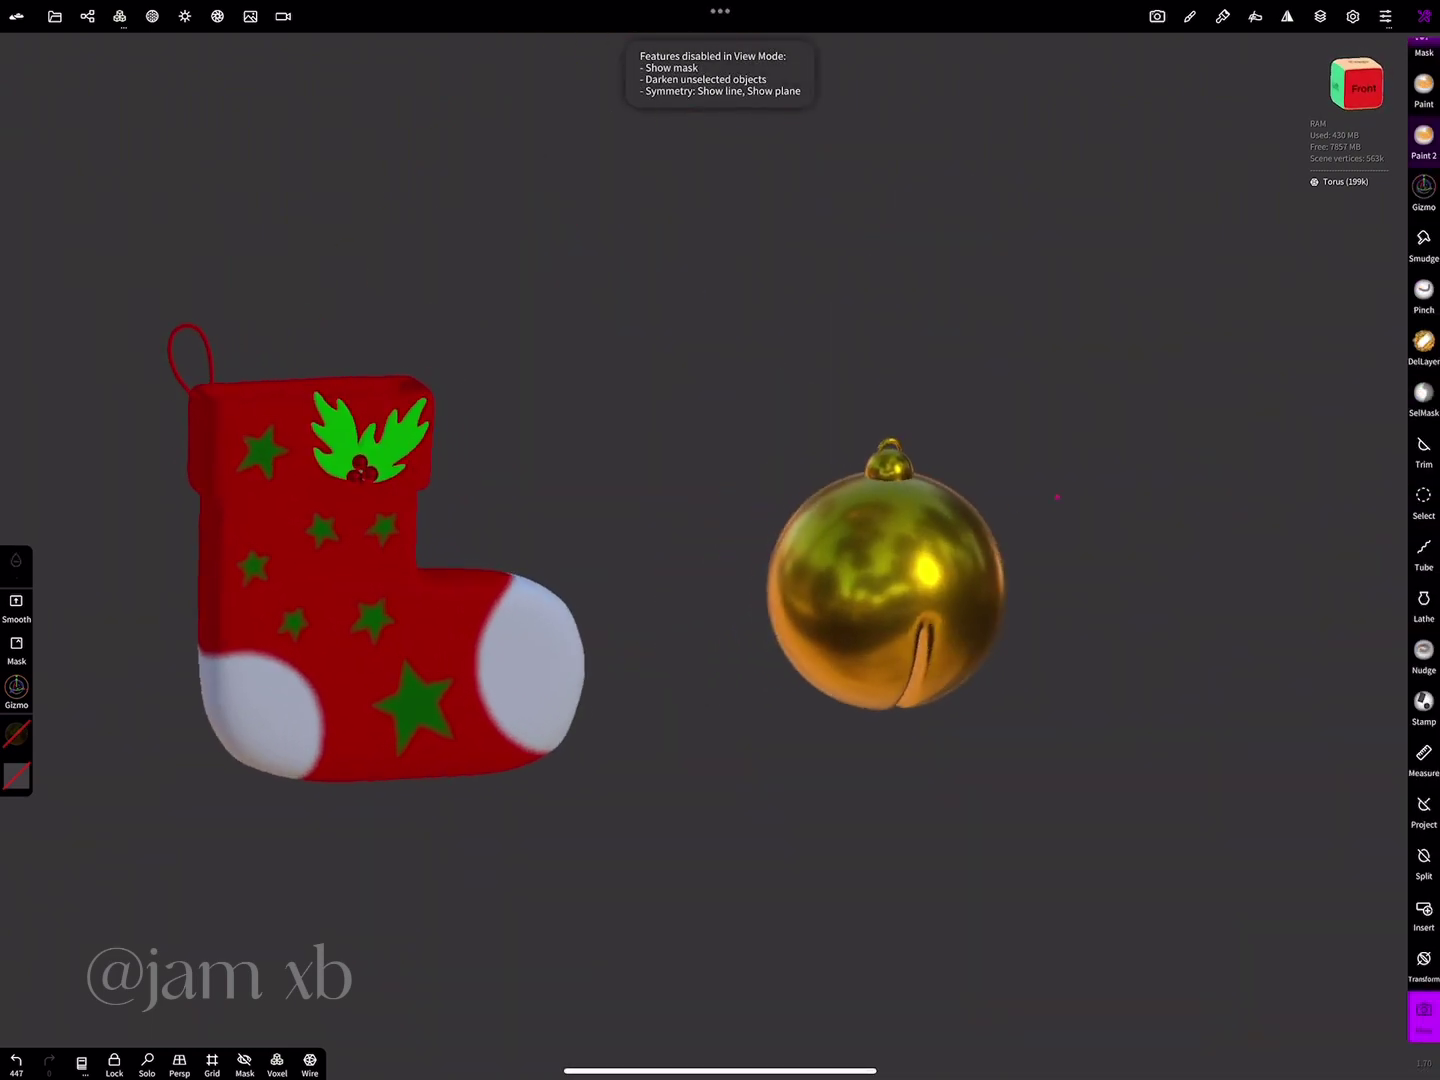
pyautogui.scroll(-5, 661, 581)
# - Draw a hooked Curve-mode tube stroke to the right of the gold bauble
pyautogui.scroll(-2, 600, 561)
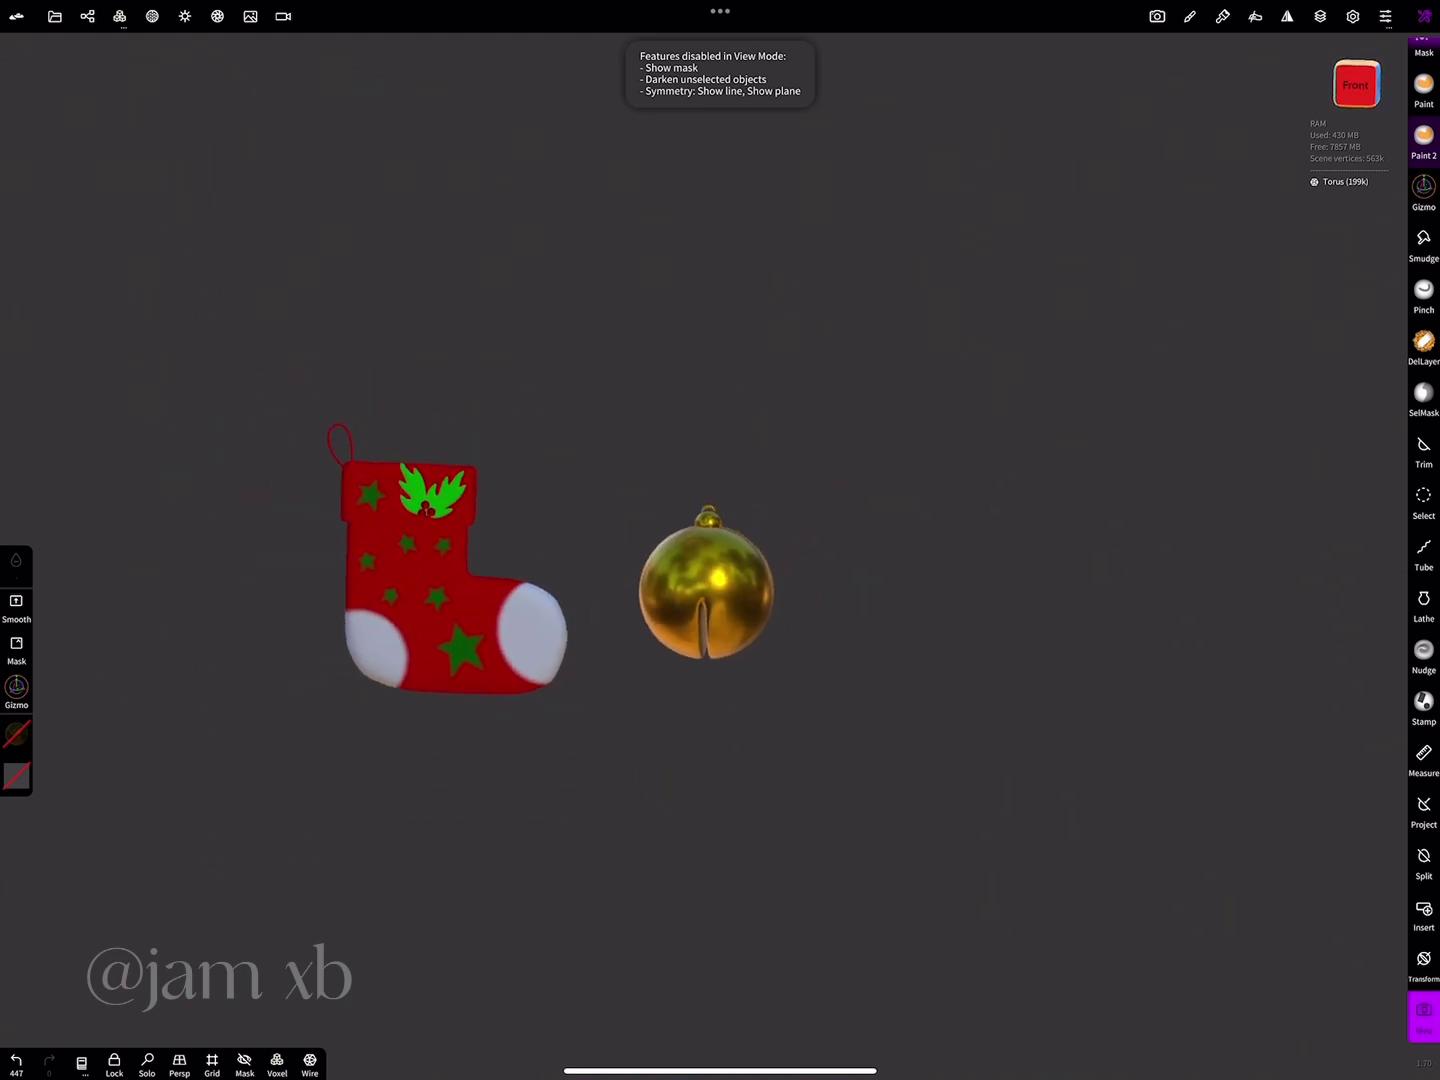
pyautogui.click(87, 16)
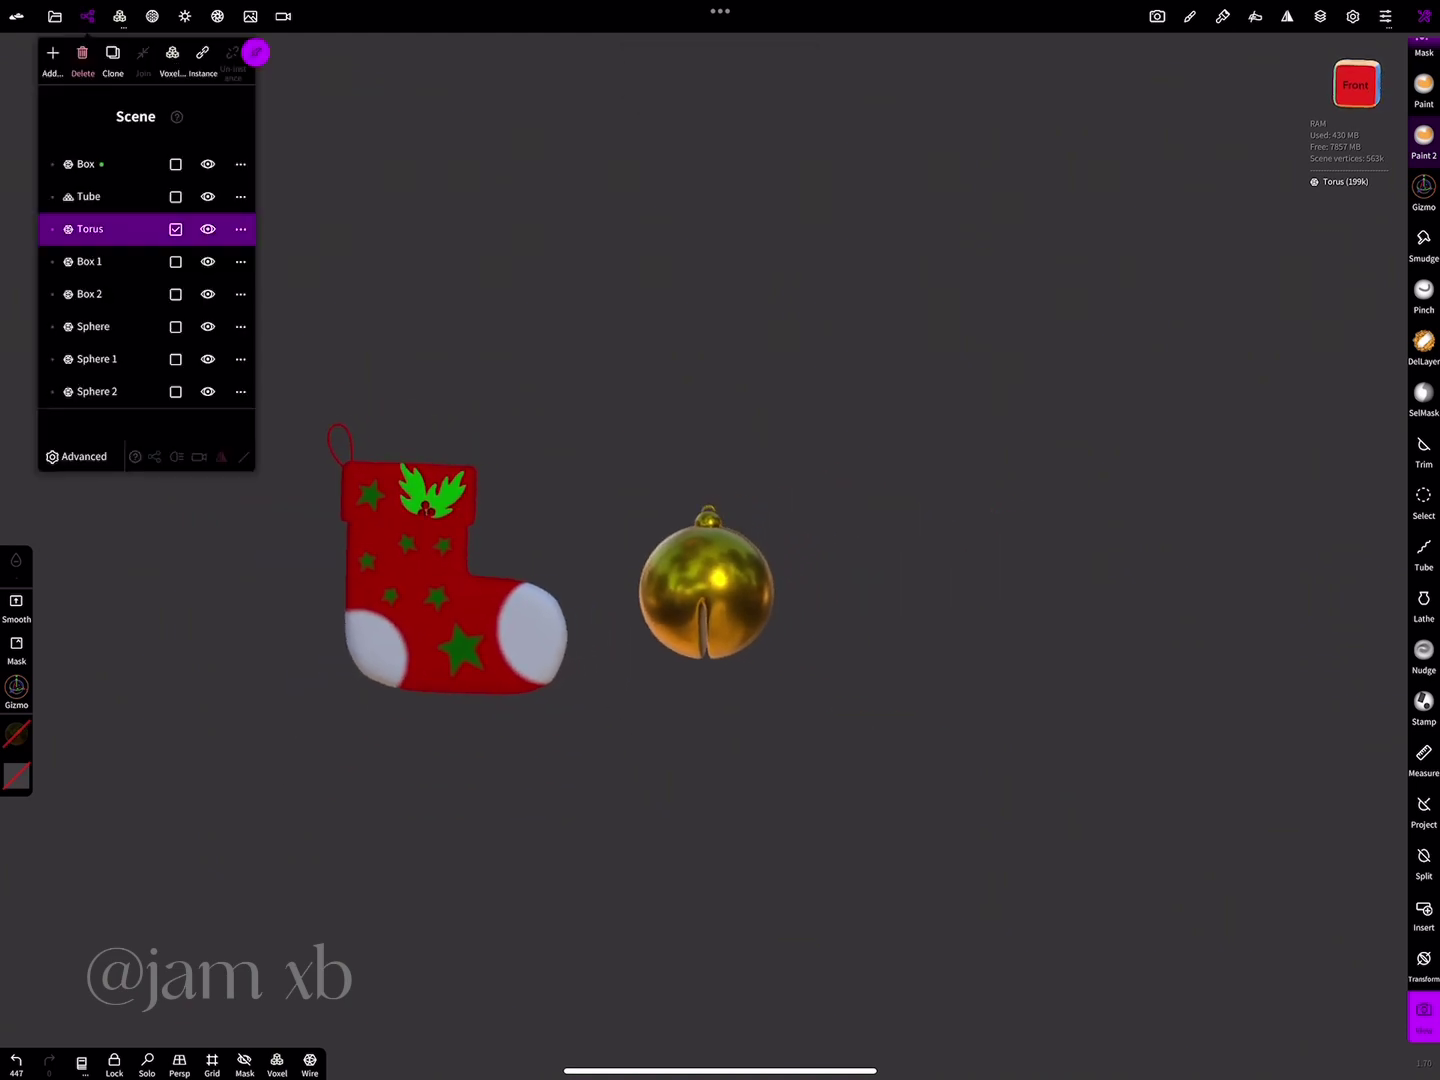
pyautogui.click(53, 56)
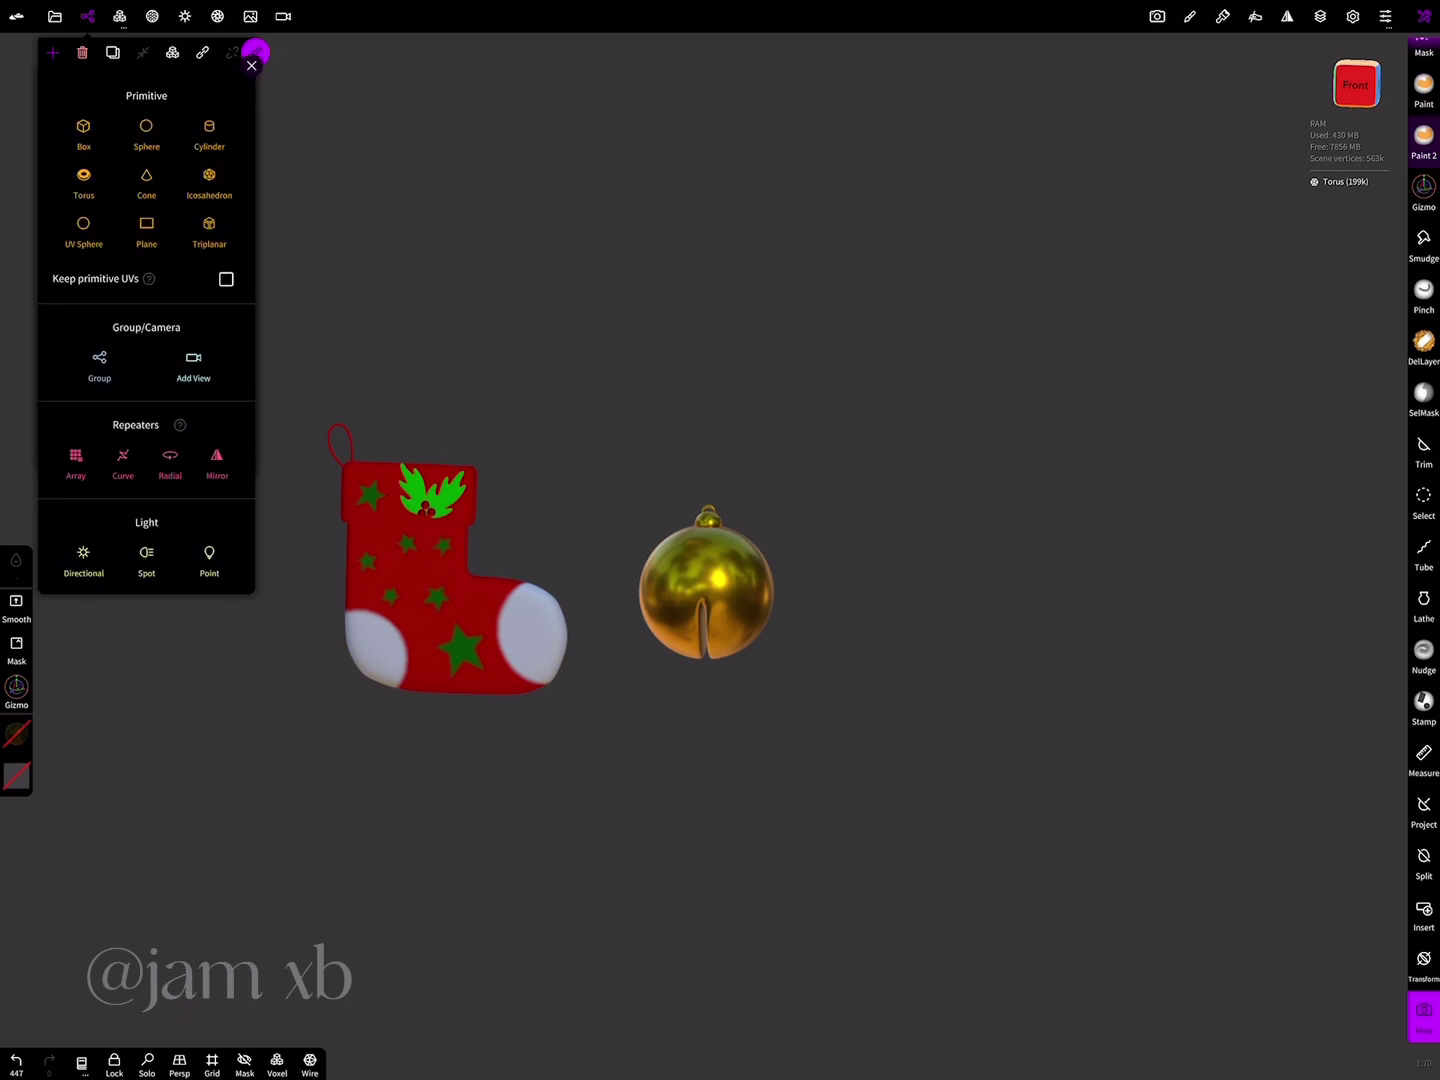
pyautogui.click(251, 64)
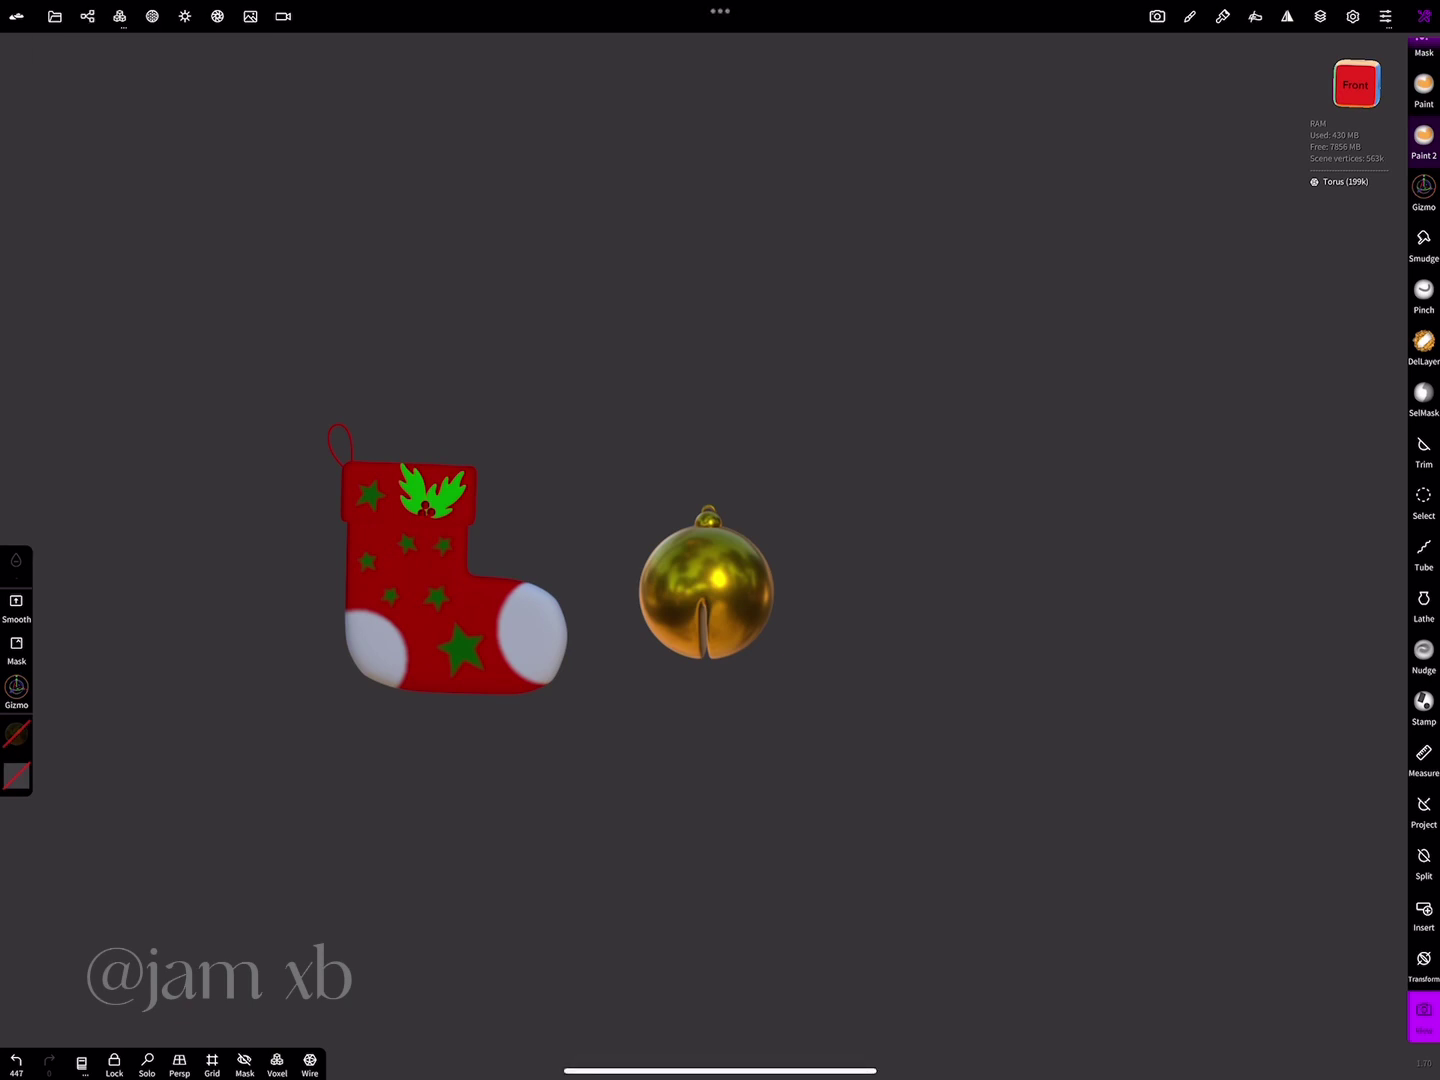
pyautogui.click(1423, 555)
pyautogui.hscroll(5, 699, 580)
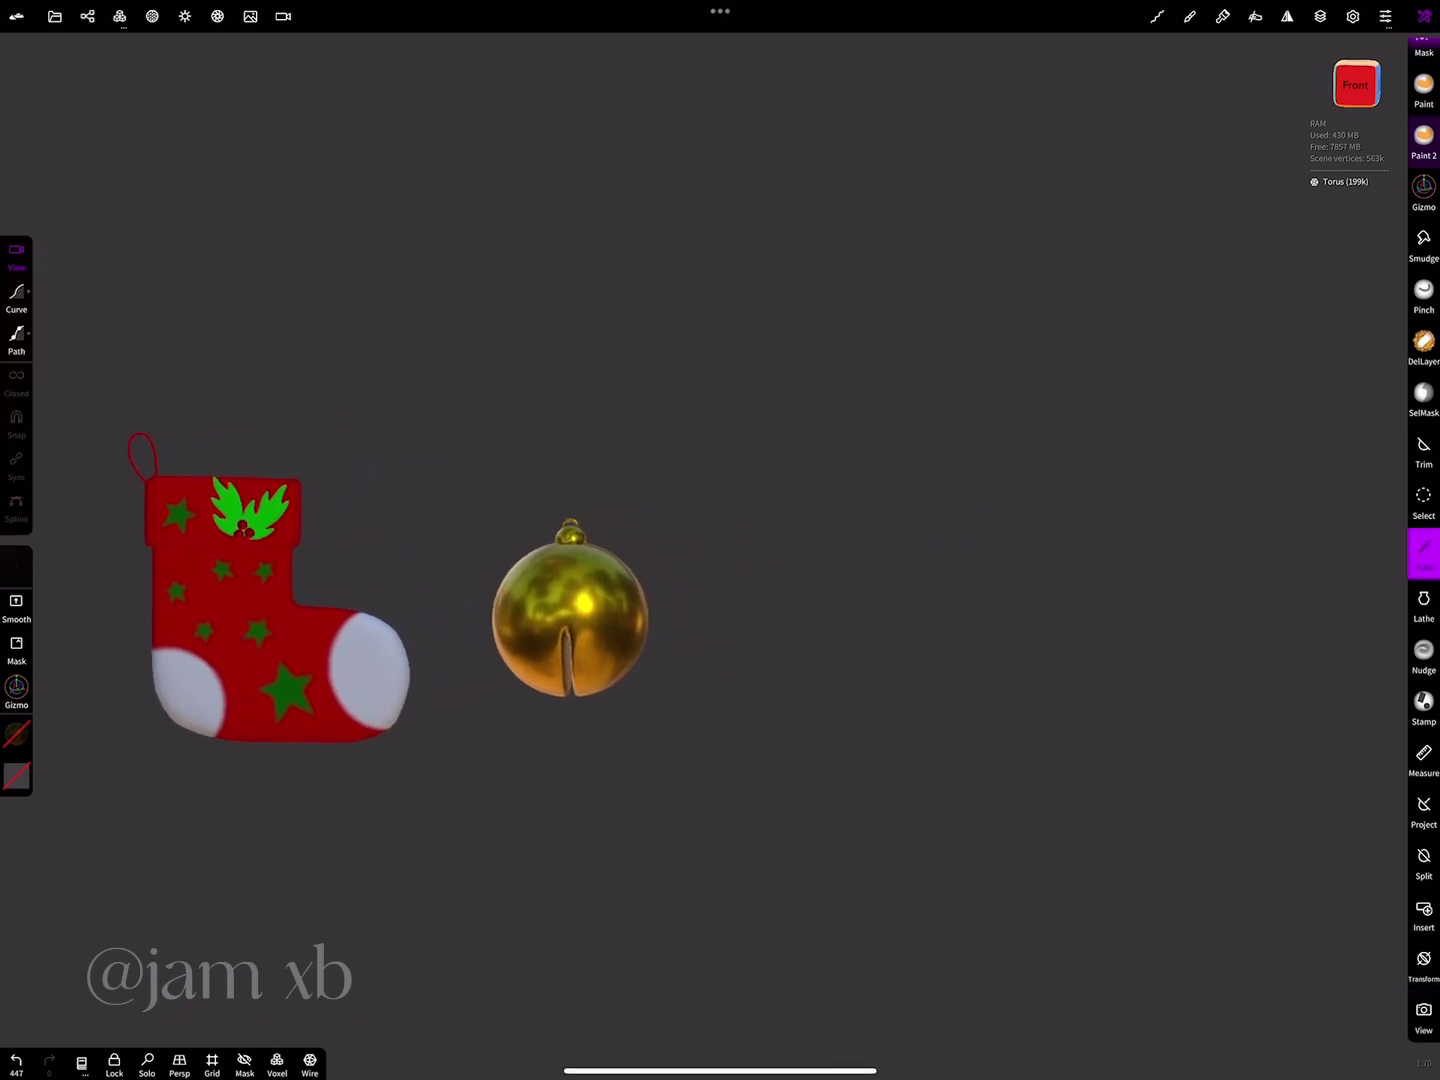
pyautogui.click(16, 297)
pyautogui.moveTo(796, 721); pyautogui.dragTo(980, 286)
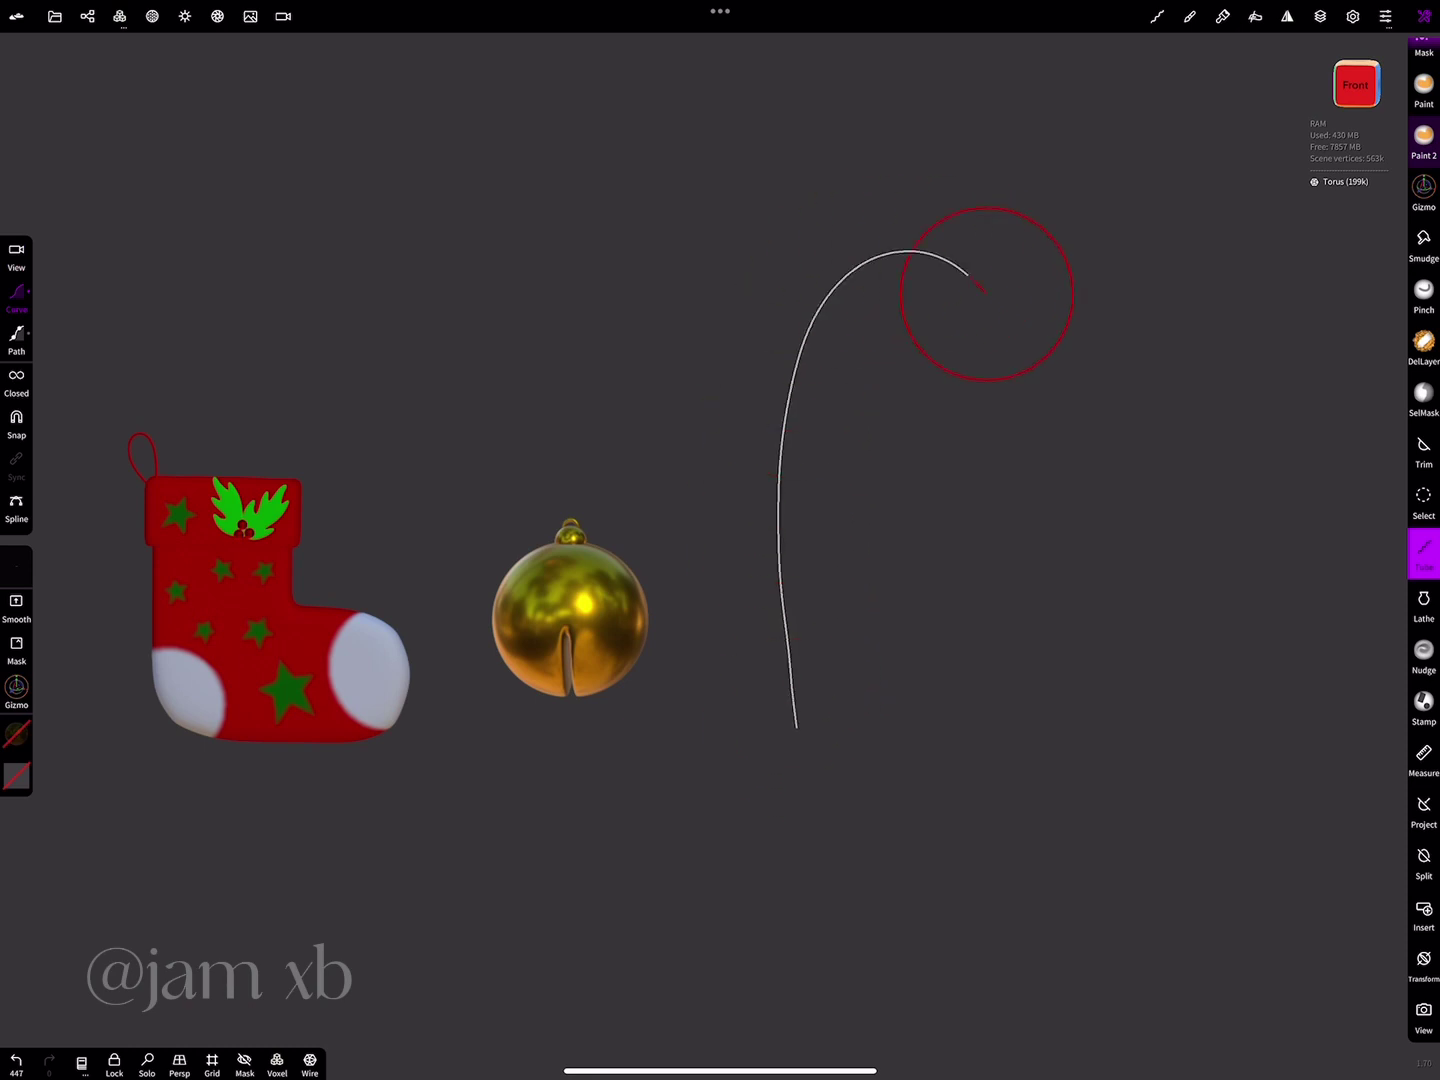
pyautogui.moveTo(1033, 425); pyautogui.dragTo(1010, 387)
# - Adjust the tube's control points to shape the cane's hook and legs, radius 0.143
pyautogui.scroll(3, 720, 540)
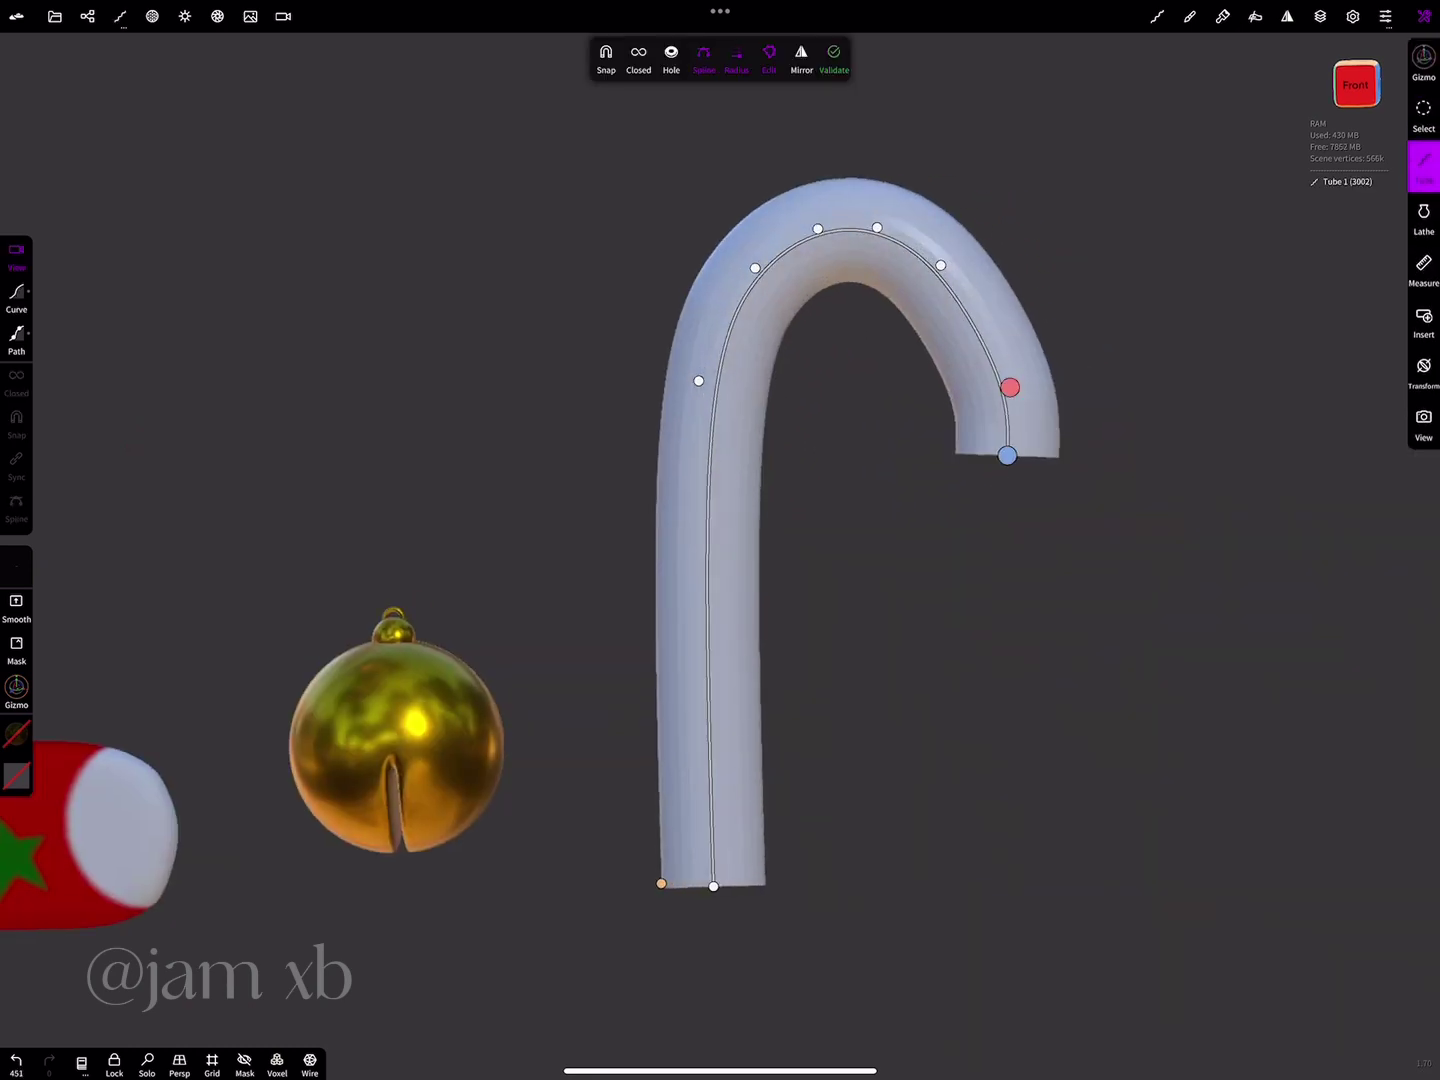
pyautogui.moveTo(1007, 454); pyautogui.dragTo(973, 463)
pyautogui.click(714, 887)
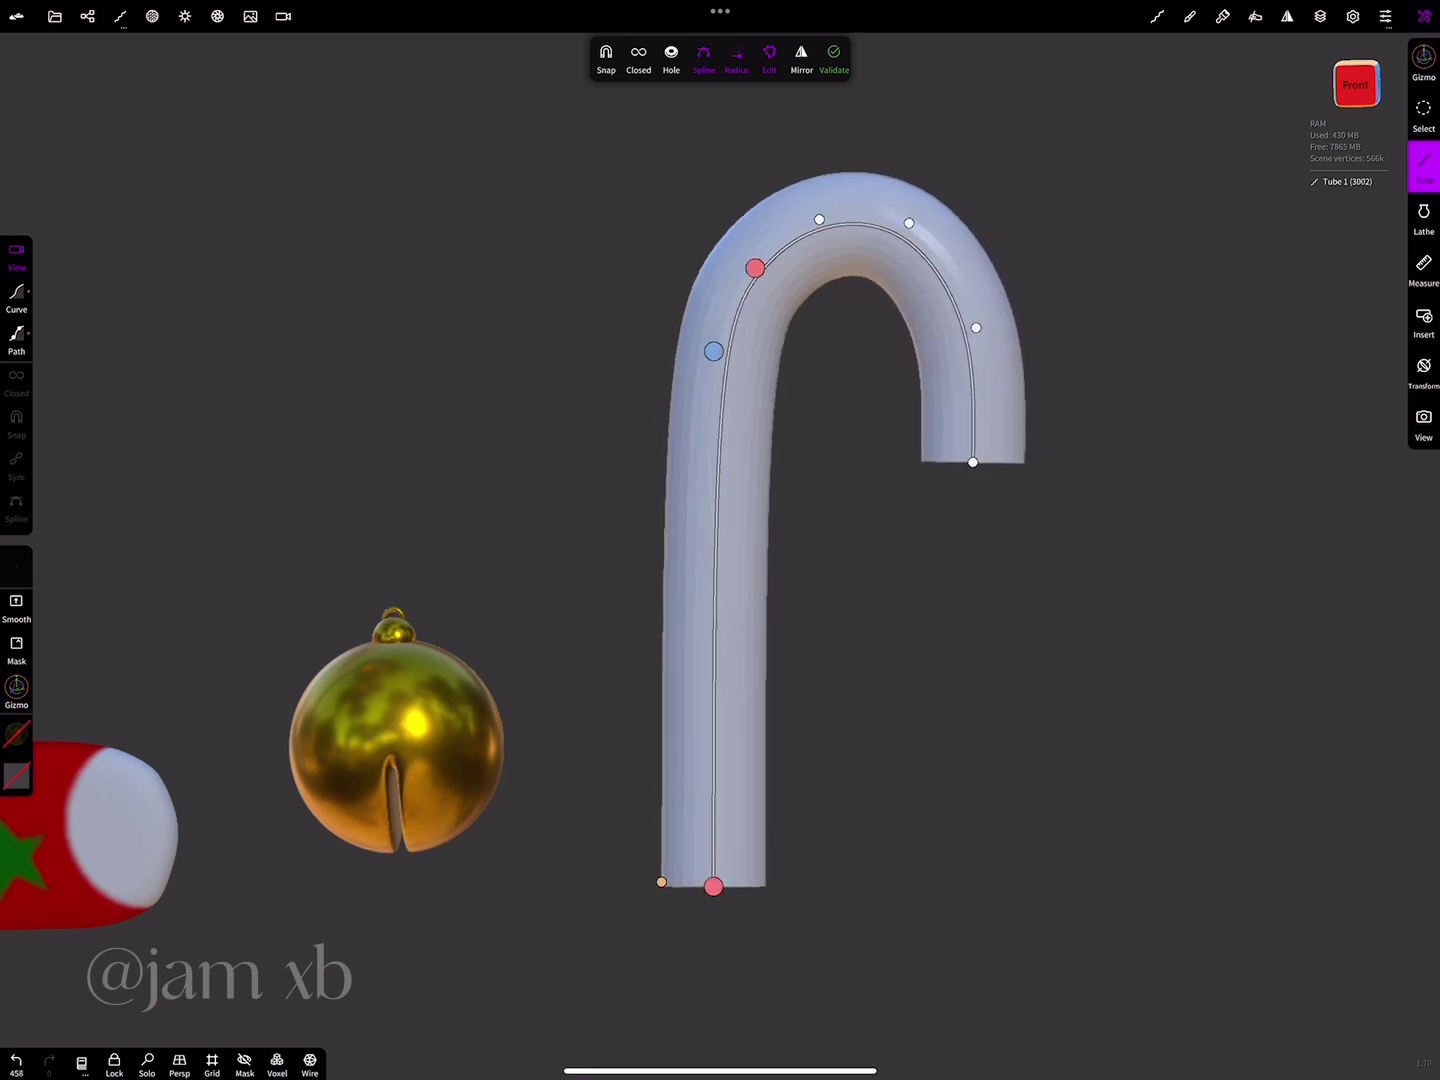
pyautogui.moveTo(754, 268); pyautogui.dragTo(685, 298)
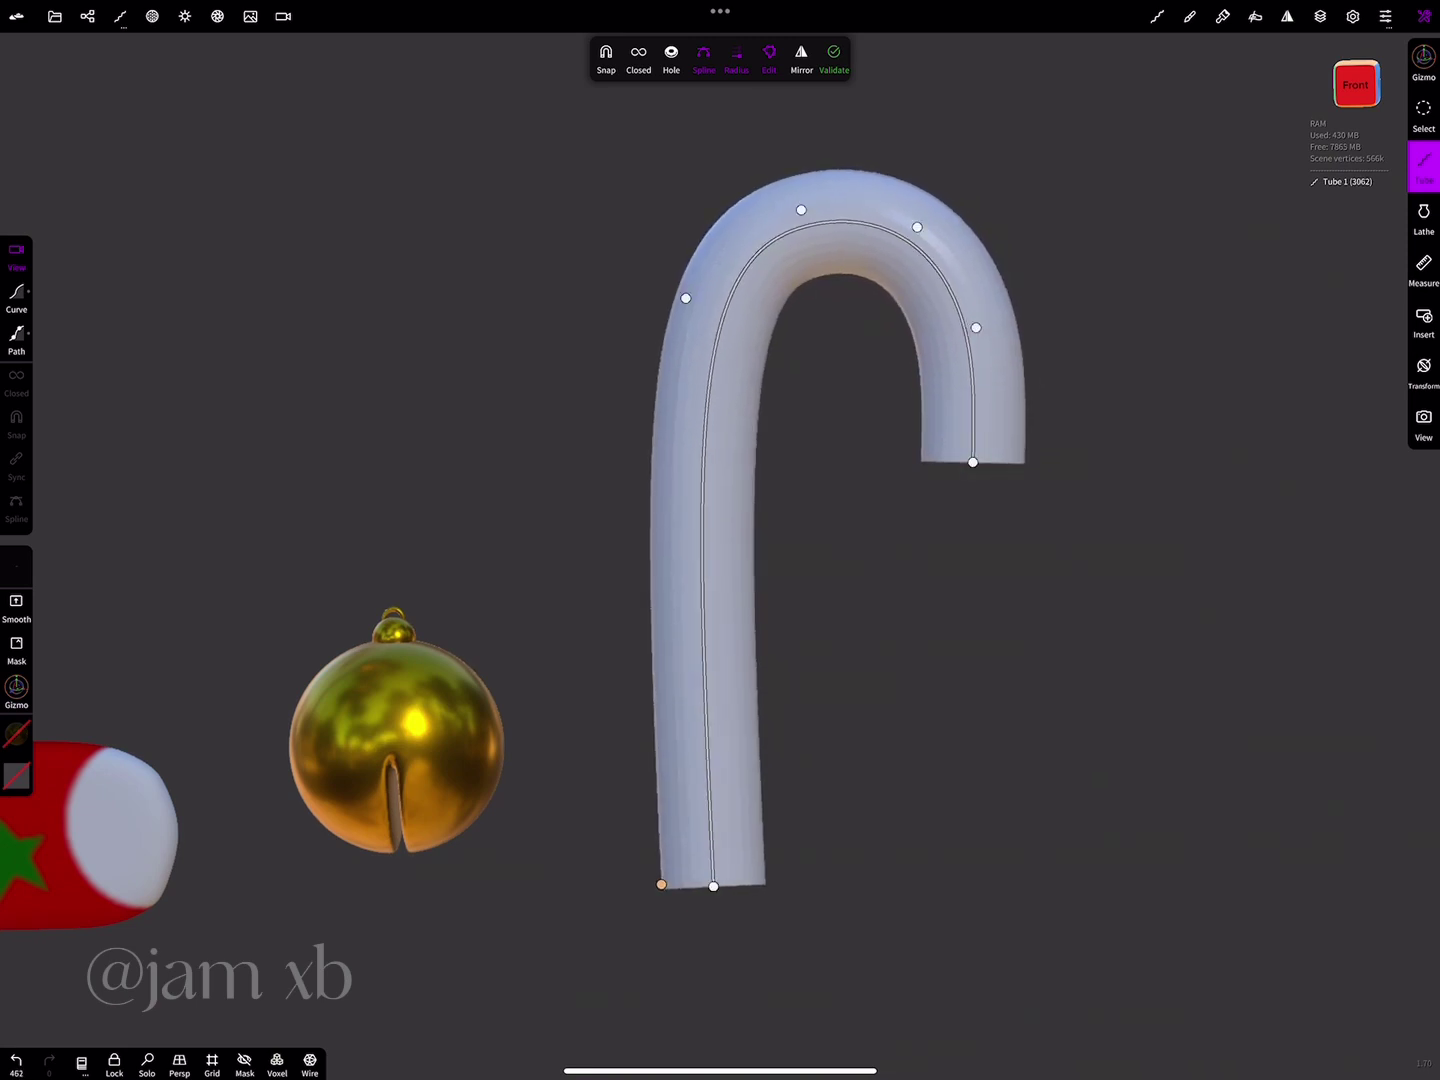
pyautogui.moveTo(713, 886); pyautogui.dragTo(696, 886)
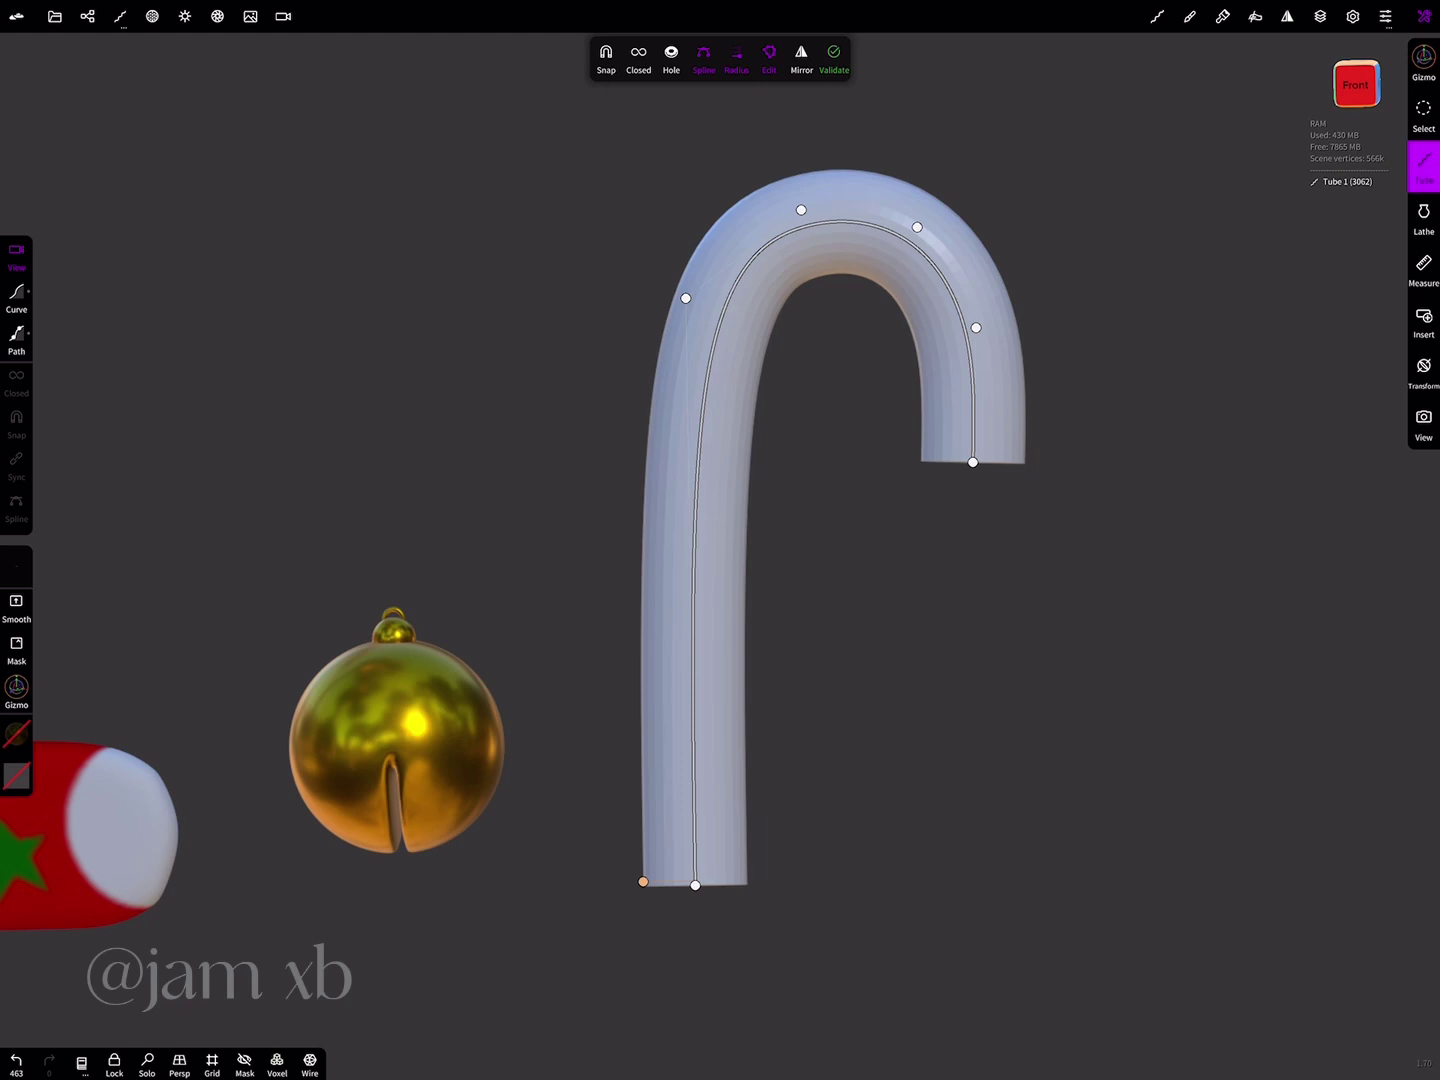
pyautogui.click(120, 16)
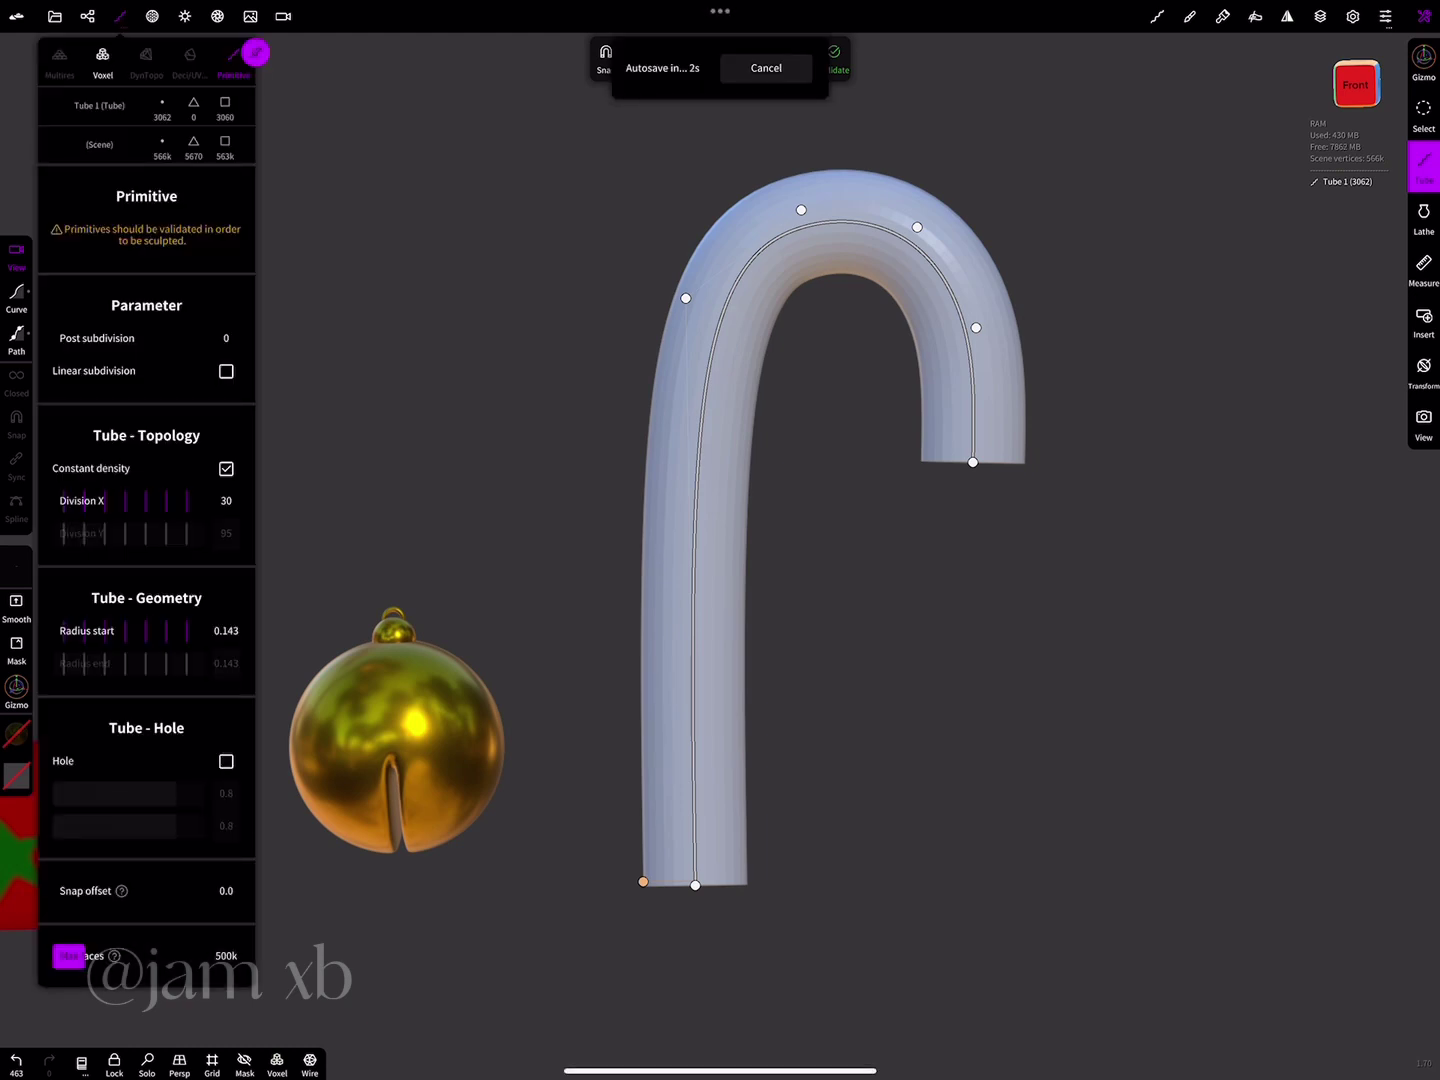
# - Raise the tube's post subdivision, validate it, and voxel-remesh it to a 25.0k-vertex mesh
pyautogui.moveTo(60, 338)
pyautogui.mouseDown()
pyautogui.moveTo(110, 337)
pyautogui.moveTo(90, 338)
pyautogui.mouseUp()
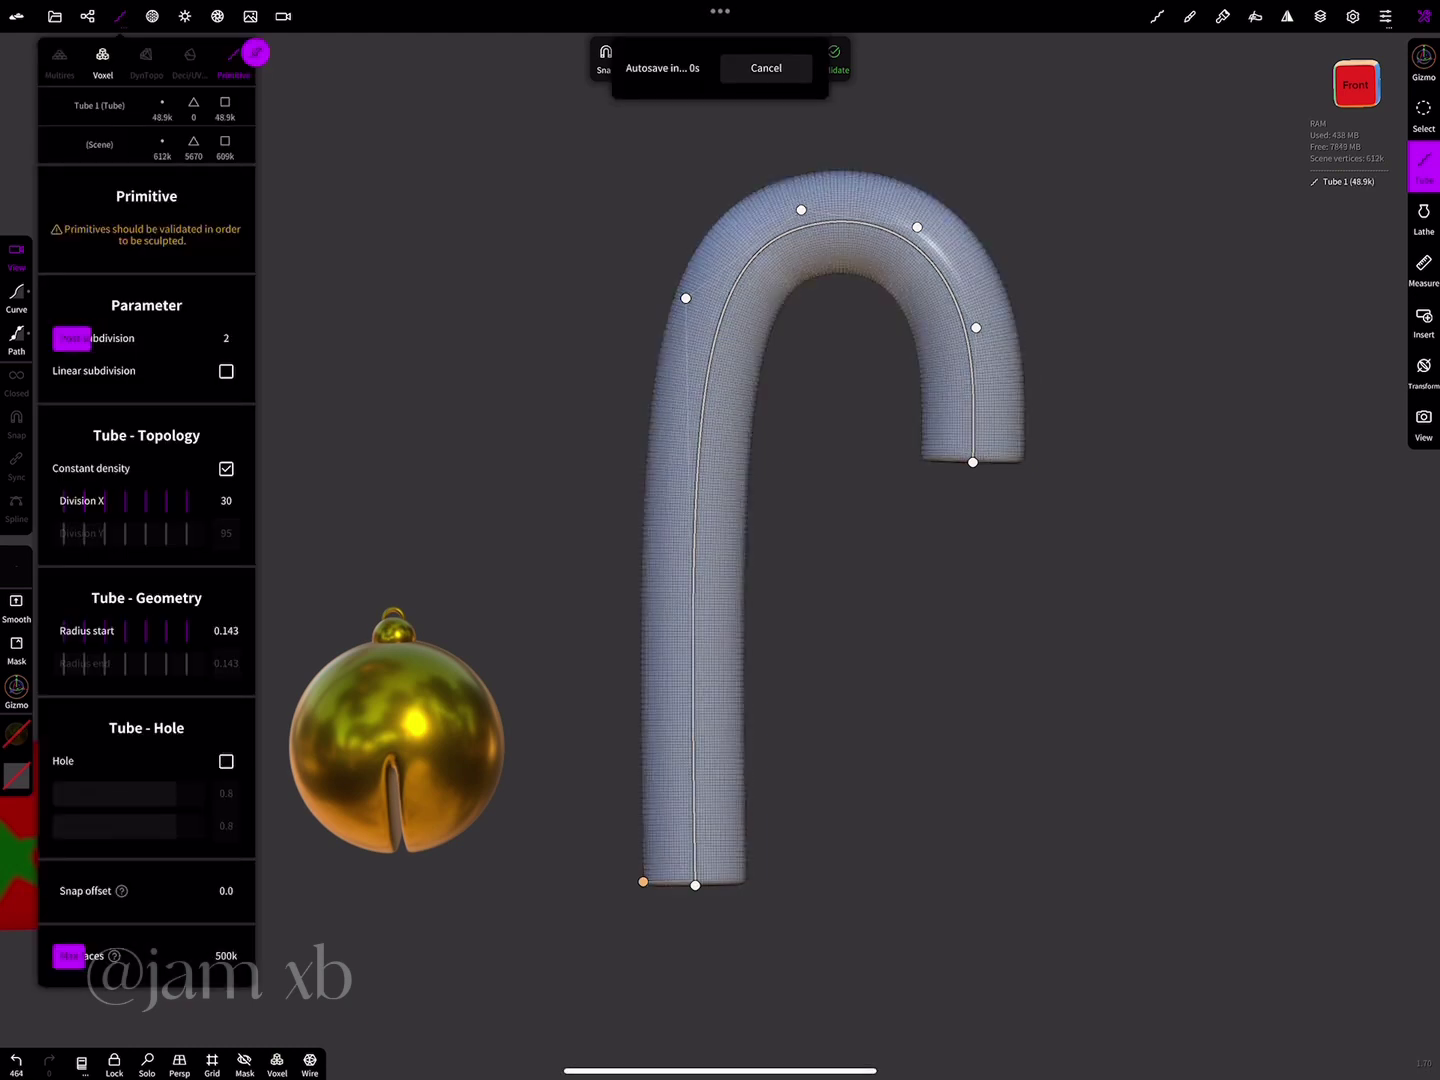
pyautogui.click(835, 59)
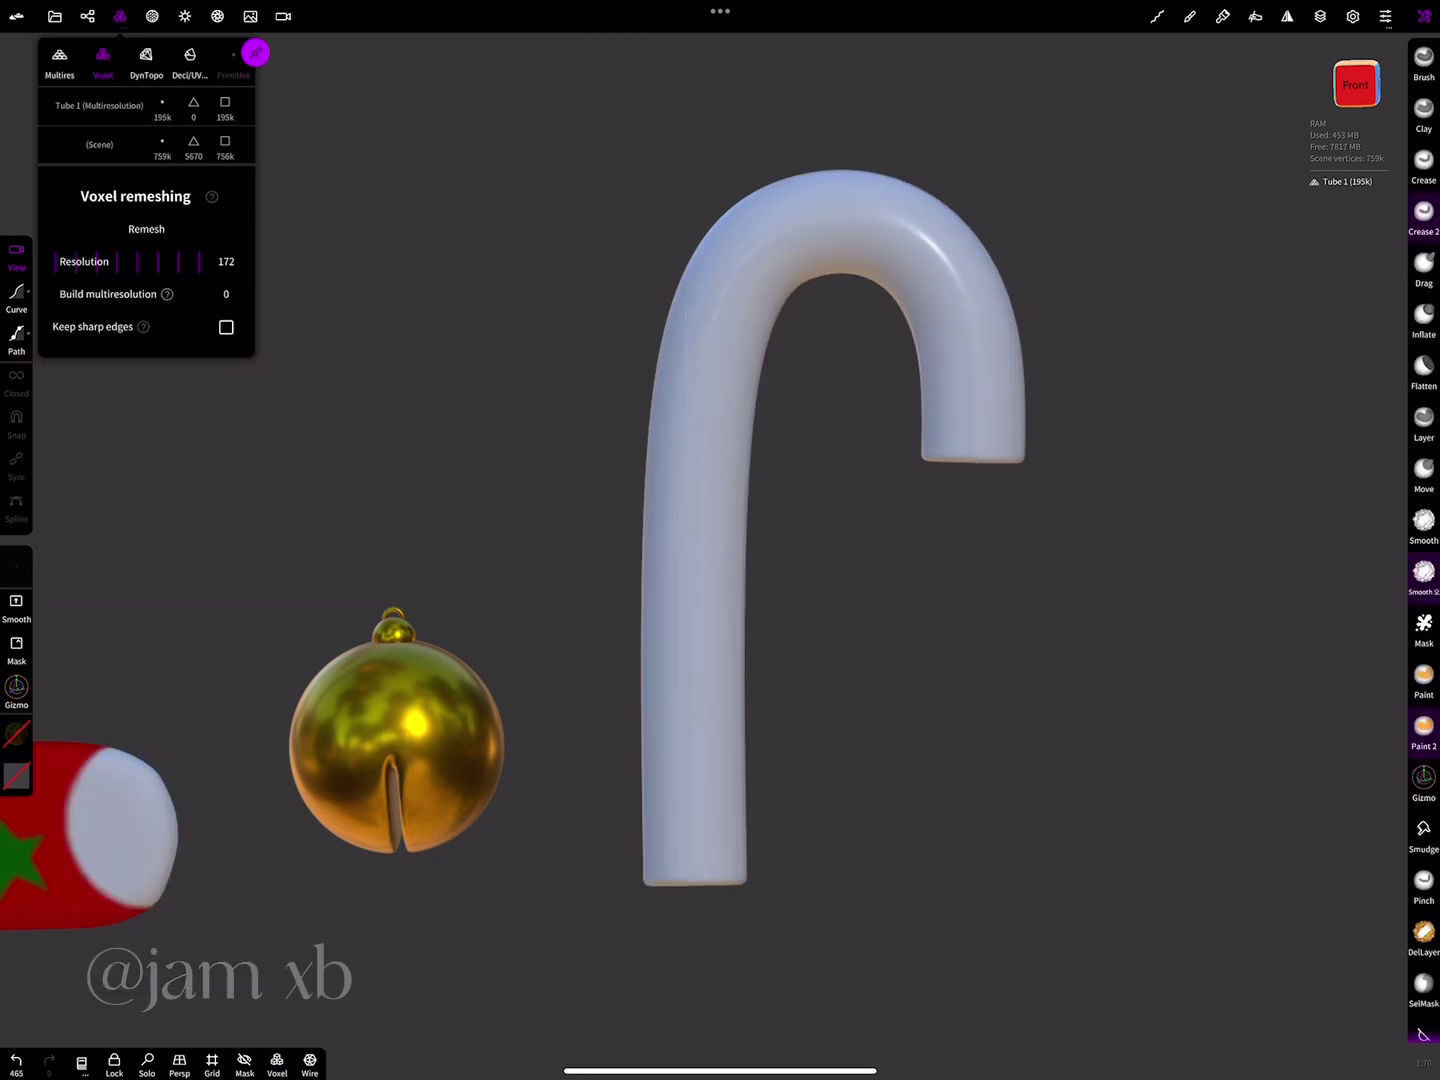
pyautogui.click(147, 229)
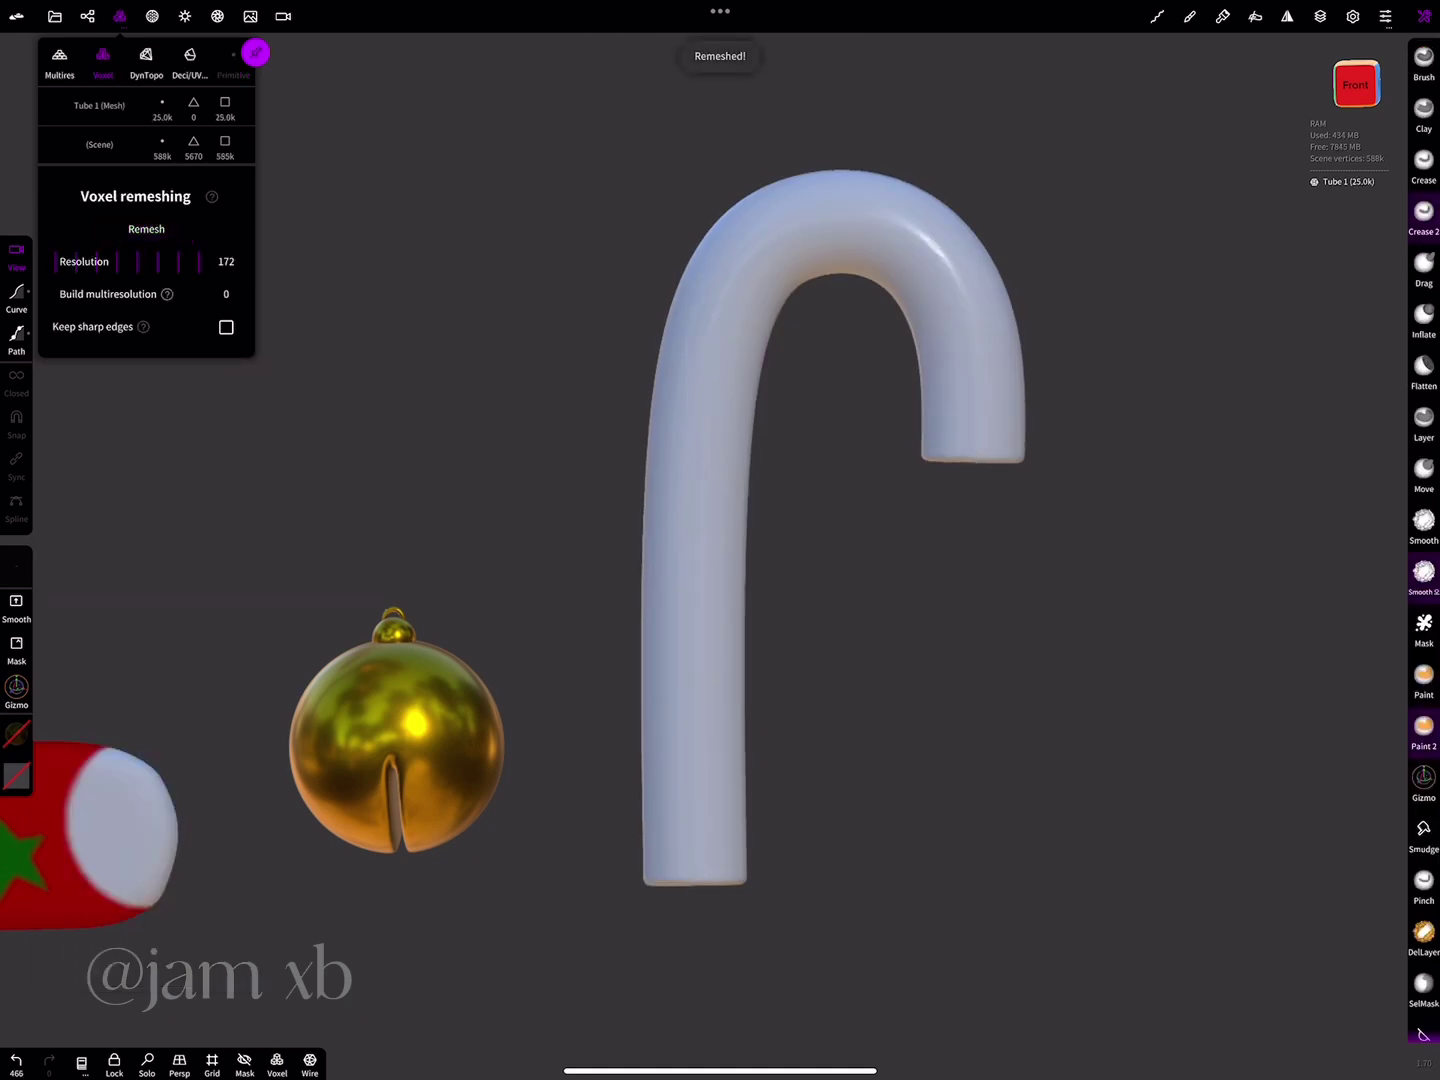
# - Smooth the candy cane's surface and cut ends with the Smooth brush
pyautogui.click(1425, 520)
pyautogui.moveTo(964, 239); pyautogui.dragTo(980, 343)
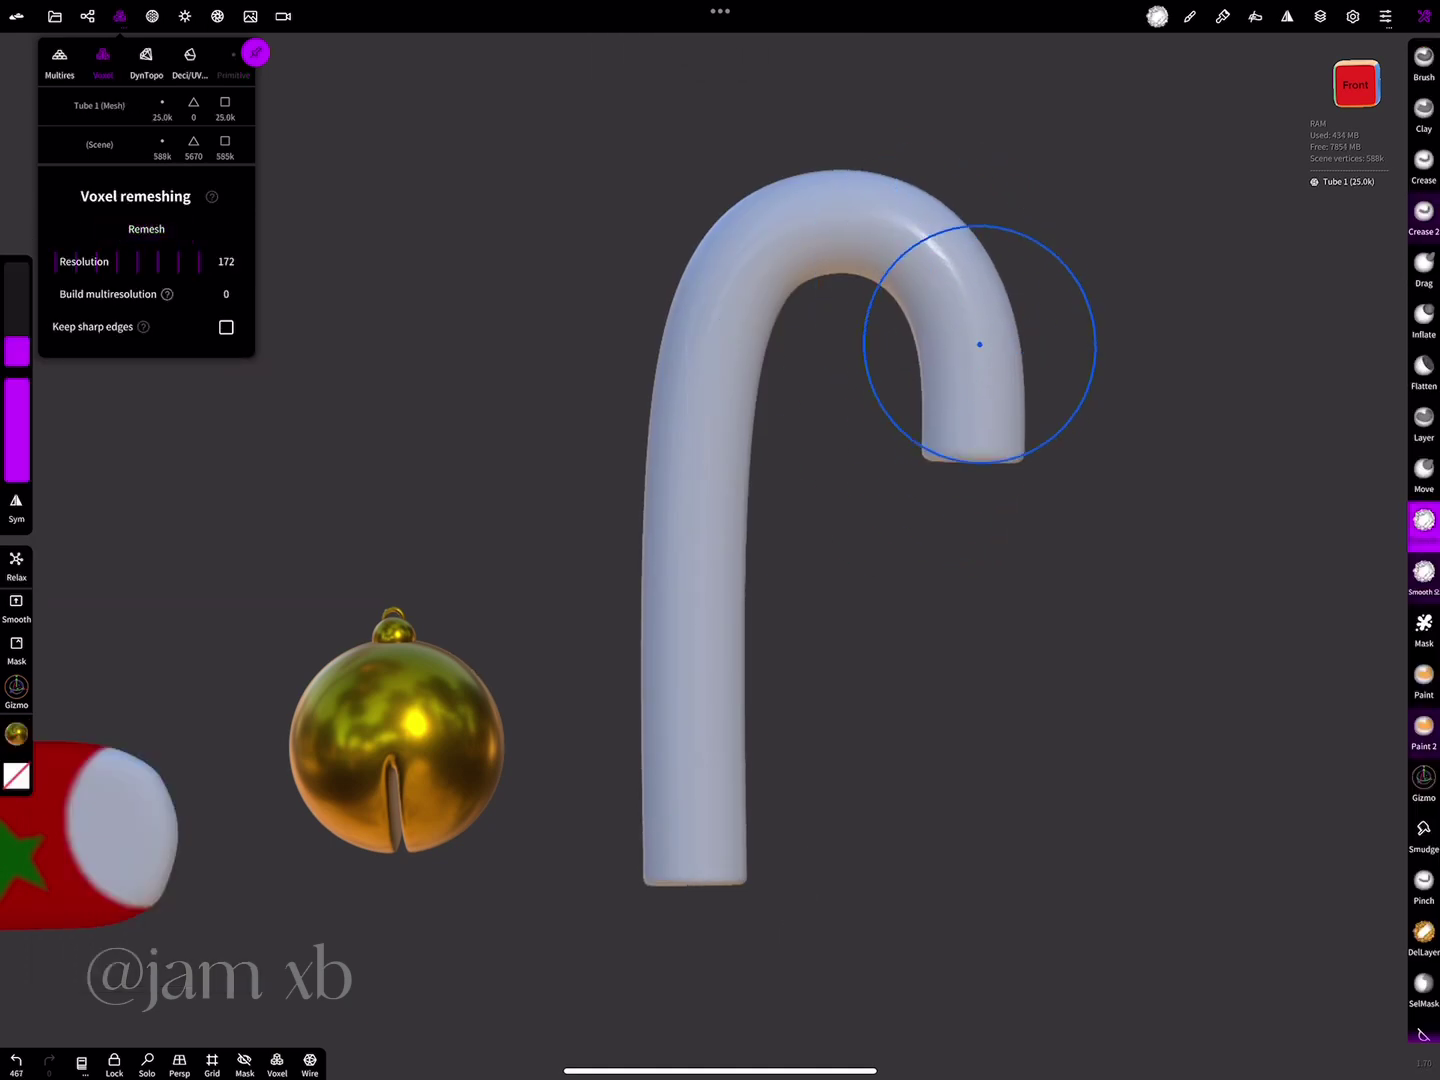
pyautogui.hotkey('ctrl', 'z')
pyautogui.click(1320, 16)
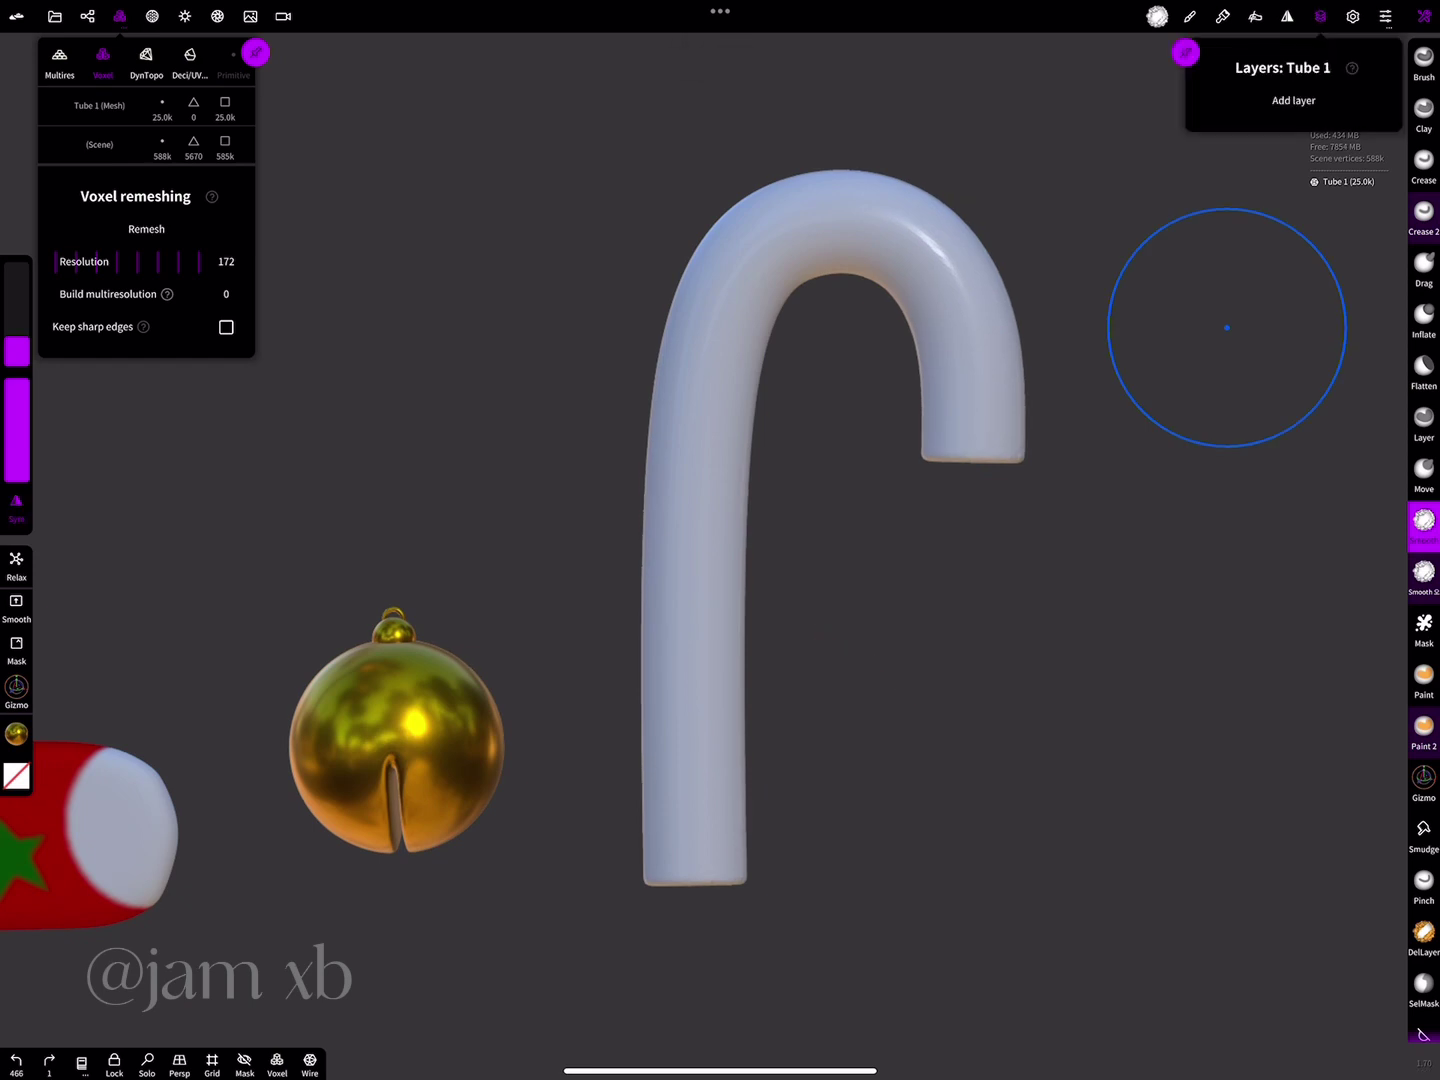
pyautogui.click(1287, 16)
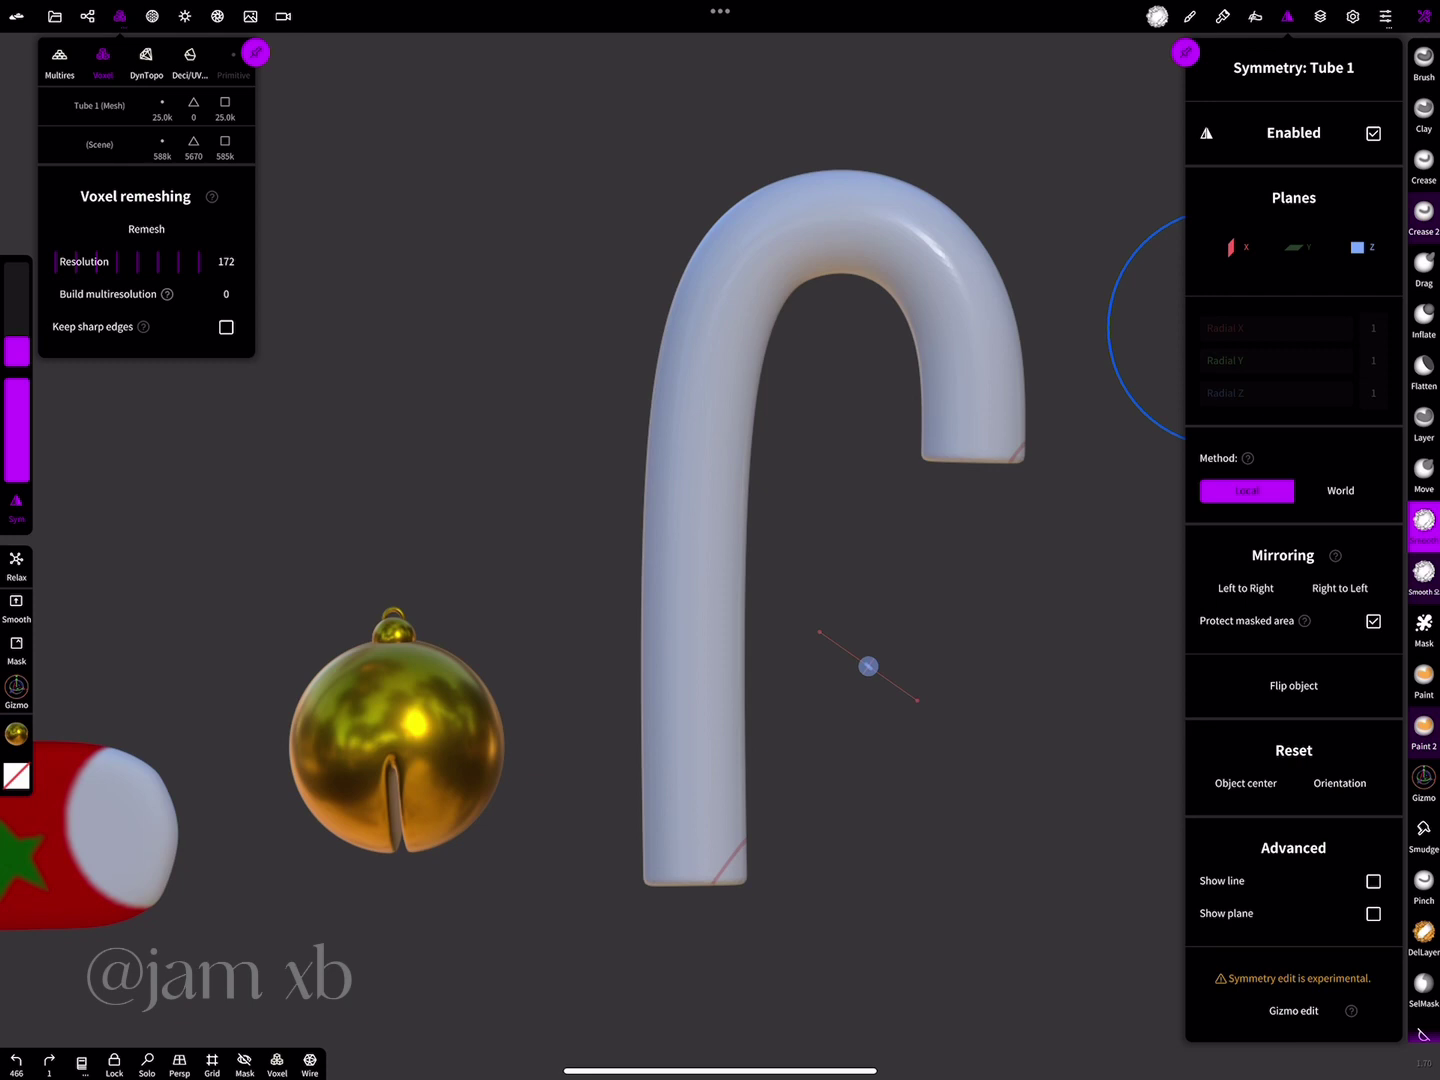
pyautogui.moveTo(868, 666)
pyautogui.mouseDown()
pyautogui.moveTo(971, 685)
pyautogui.moveTo(892, 679)
pyautogui.mouseUp()
pyautogui.moveTo(904, 534)
pyautogui.mouseDown()
pyautogui.moveTo(739, 803)
pyautogui.moveTo(698, 409)
pyautogui.moveTo(986, 375)
pyautogui.moveTo(652, 661)
pyautogui.moveTo(780, 289)
pyautogui.moveTo(986, 450)
pyautogui.moveTo(797, 886)
pyautogui.moveTo(864, 296)
pyautogui.mouseUp()
pyautogui.click(1287, 16)
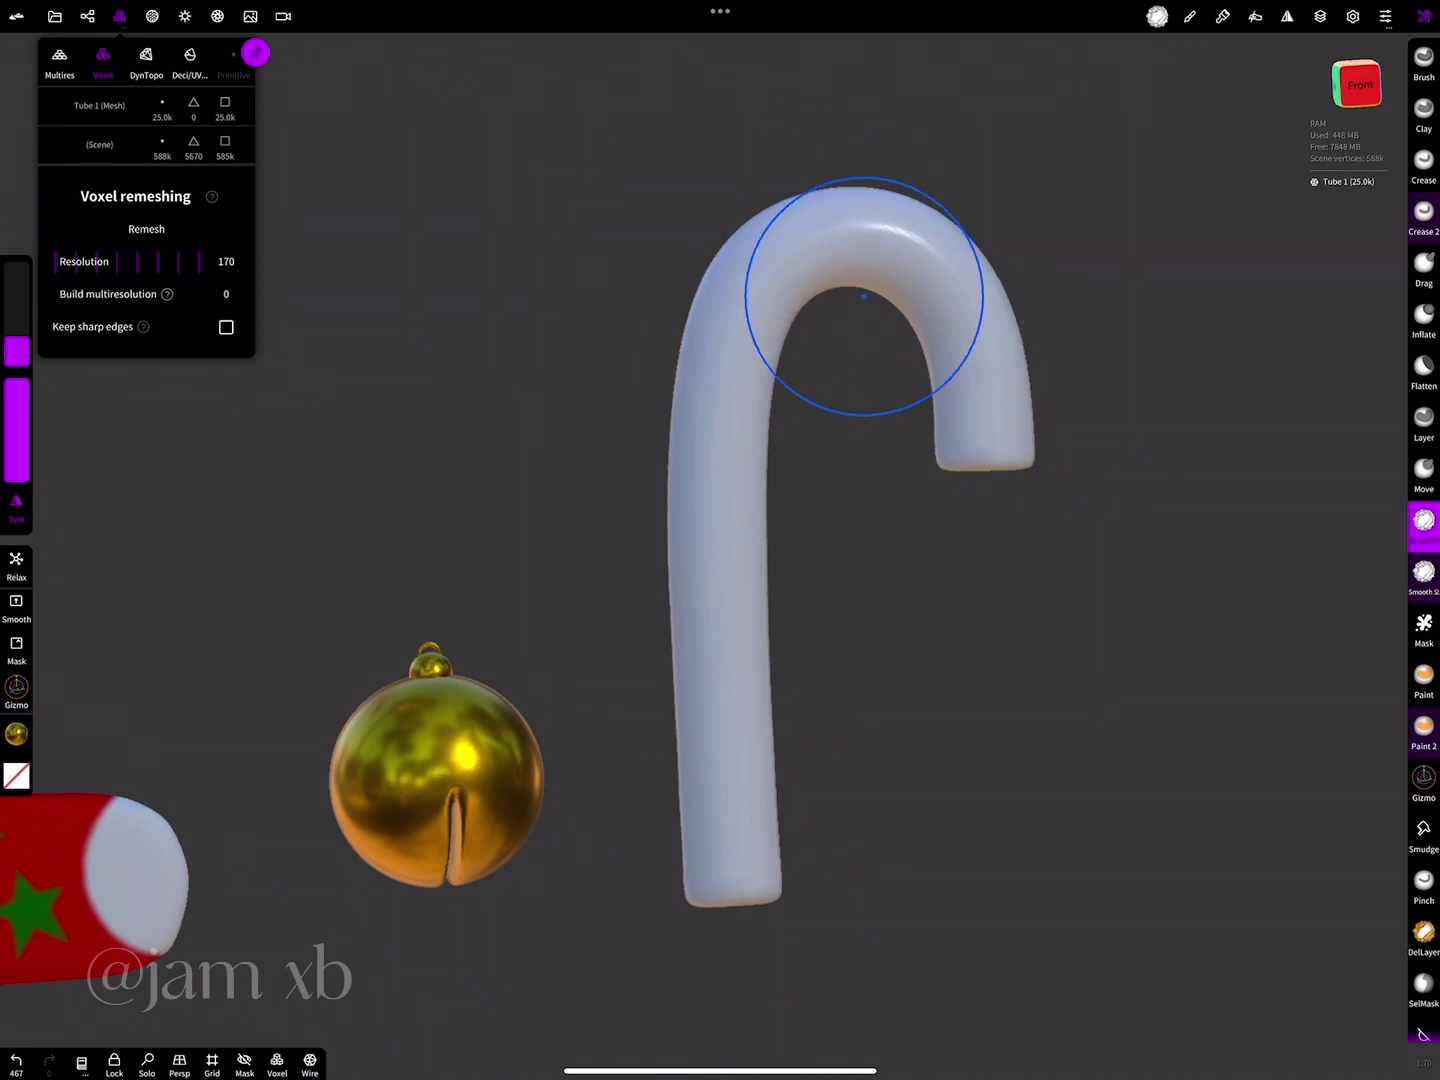
pyautogui.moveTo(1090, 536); pyautogui.dragTo(1052, 534)
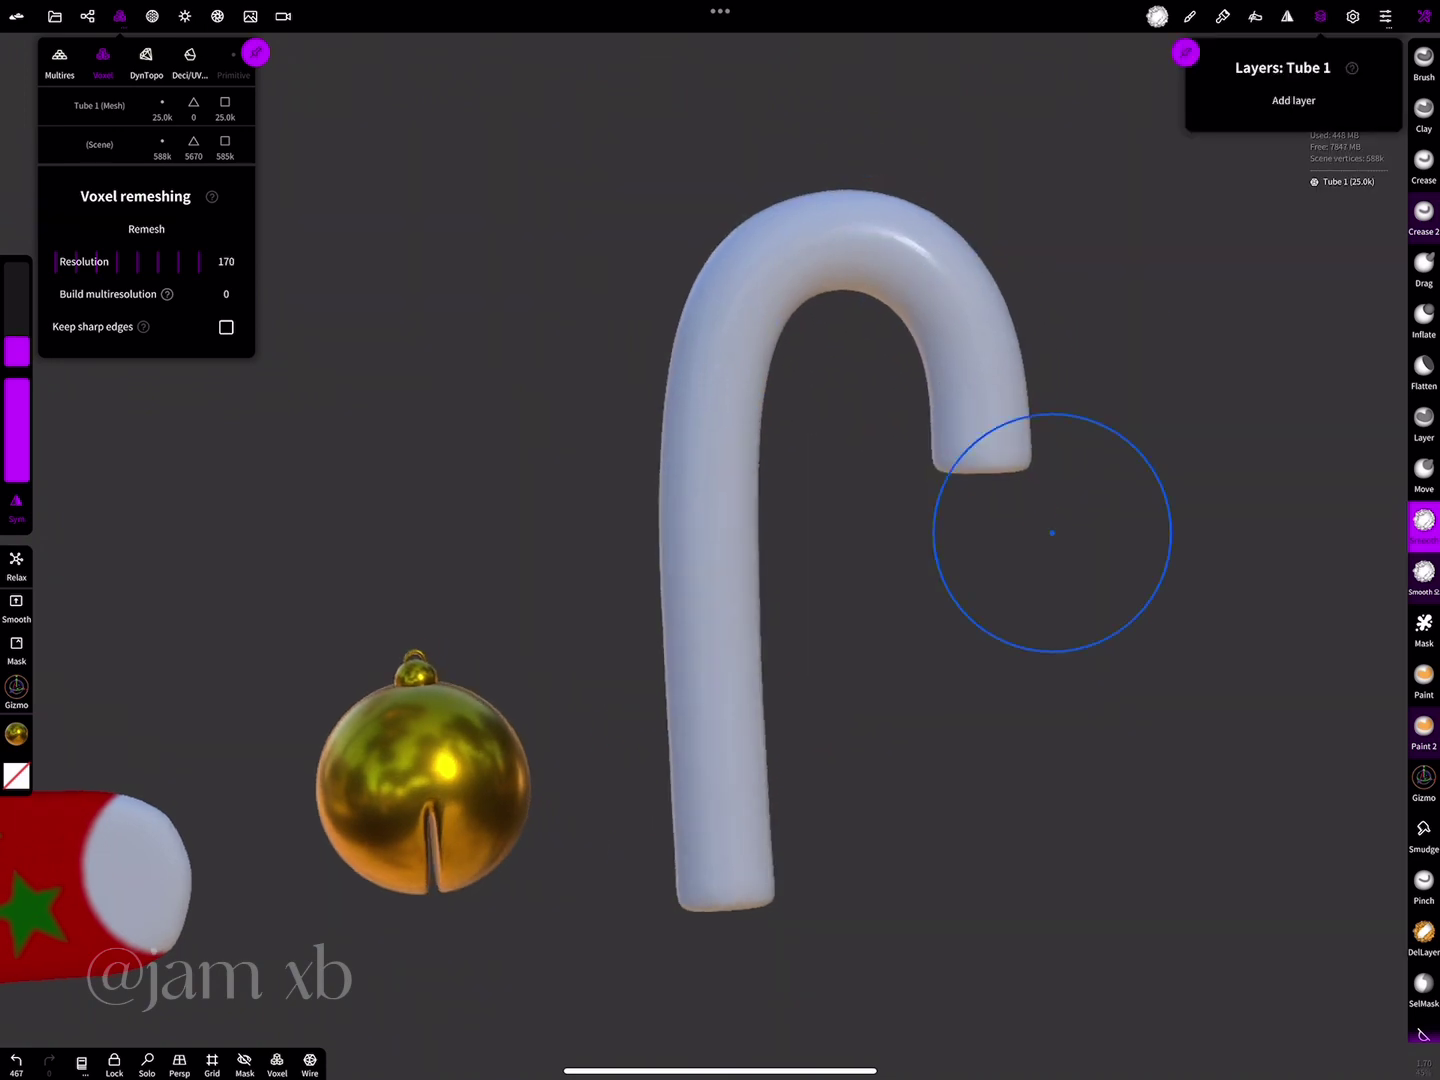
# - Paint the whole cane non-metallic white #ffffff at roughness 0.788, then add paint layer 0
pyautogui.click(16, 734)
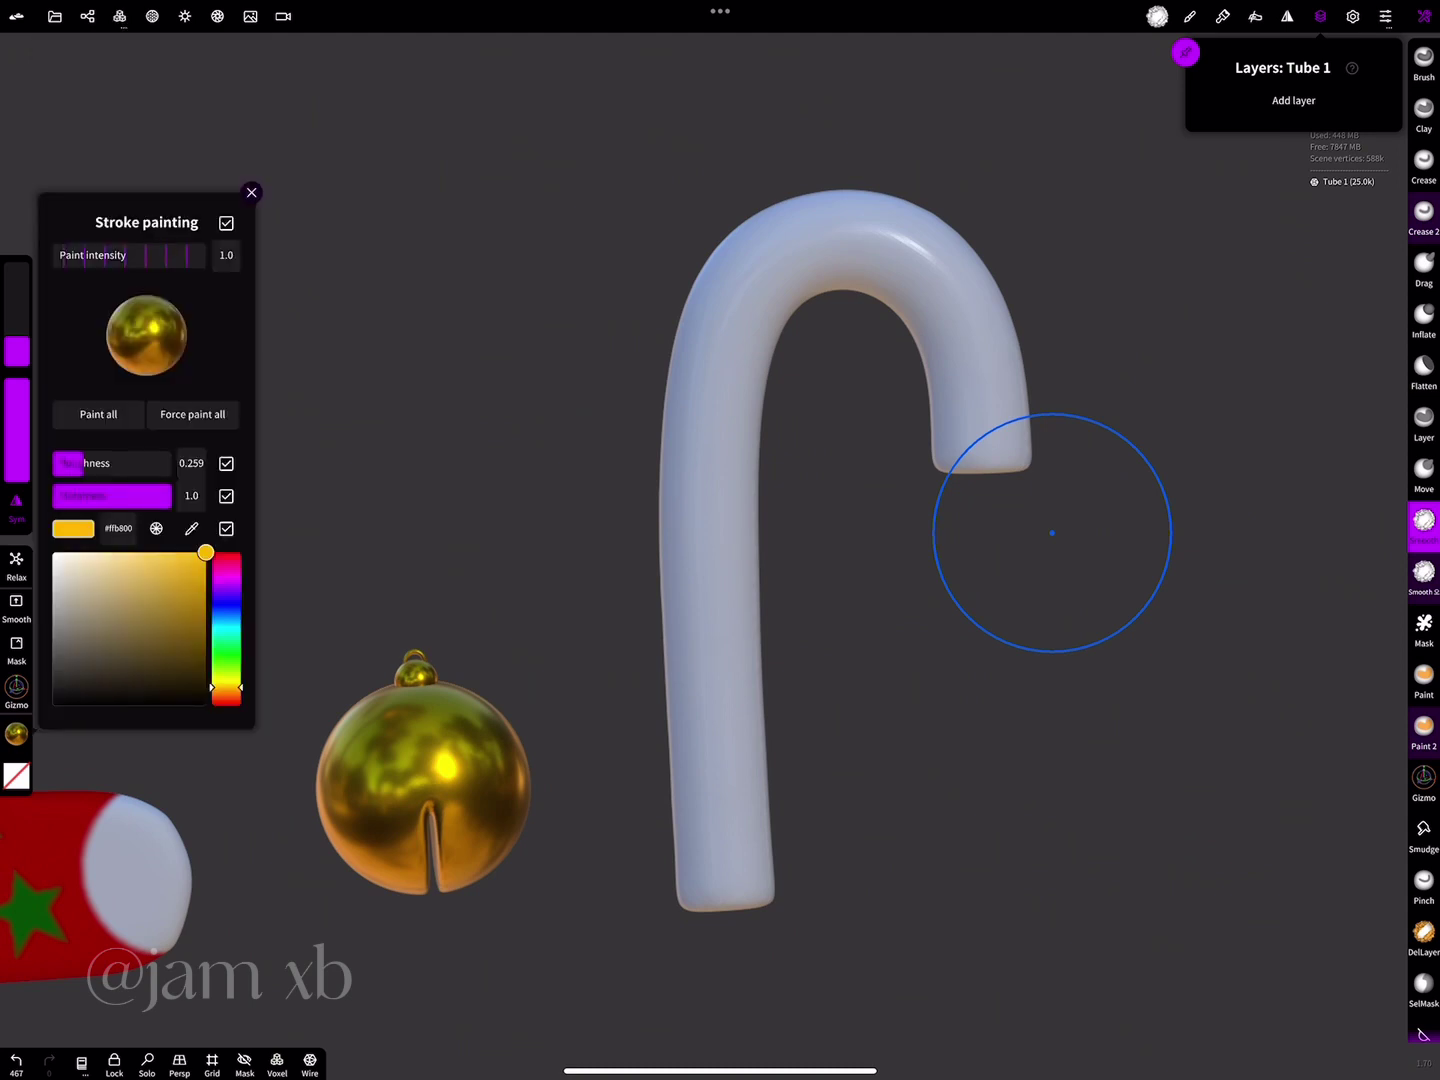
pyautogui.click(147, 335)
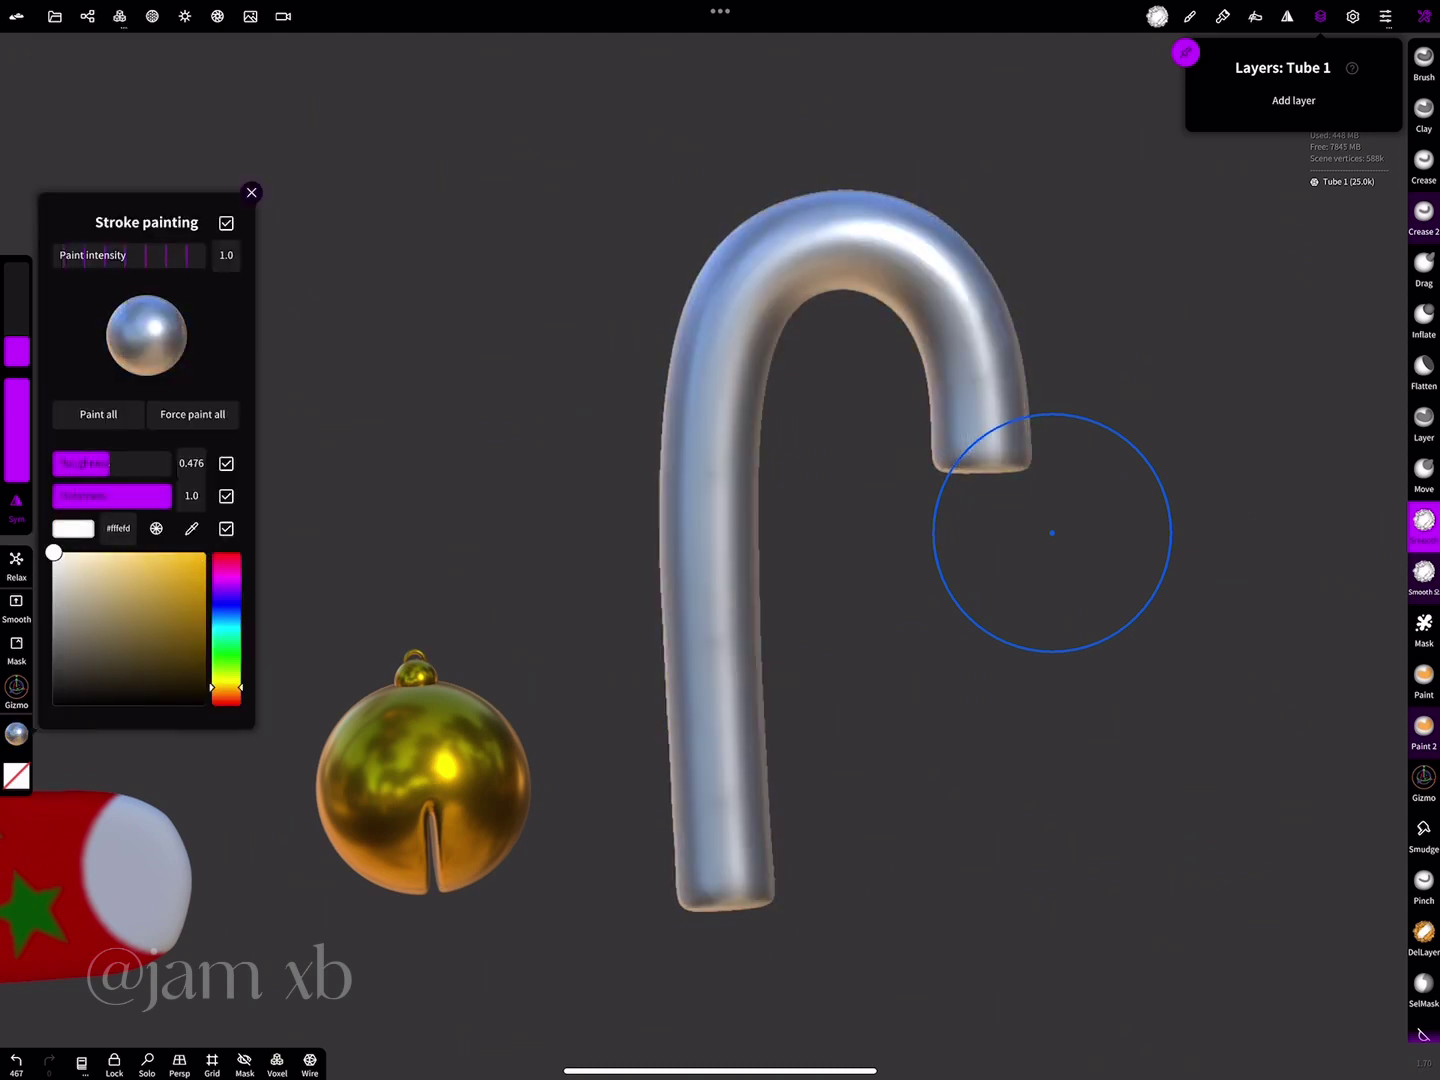
pyautogui.moveTo(110, 464); pyautogui.dragTo(139, 463)
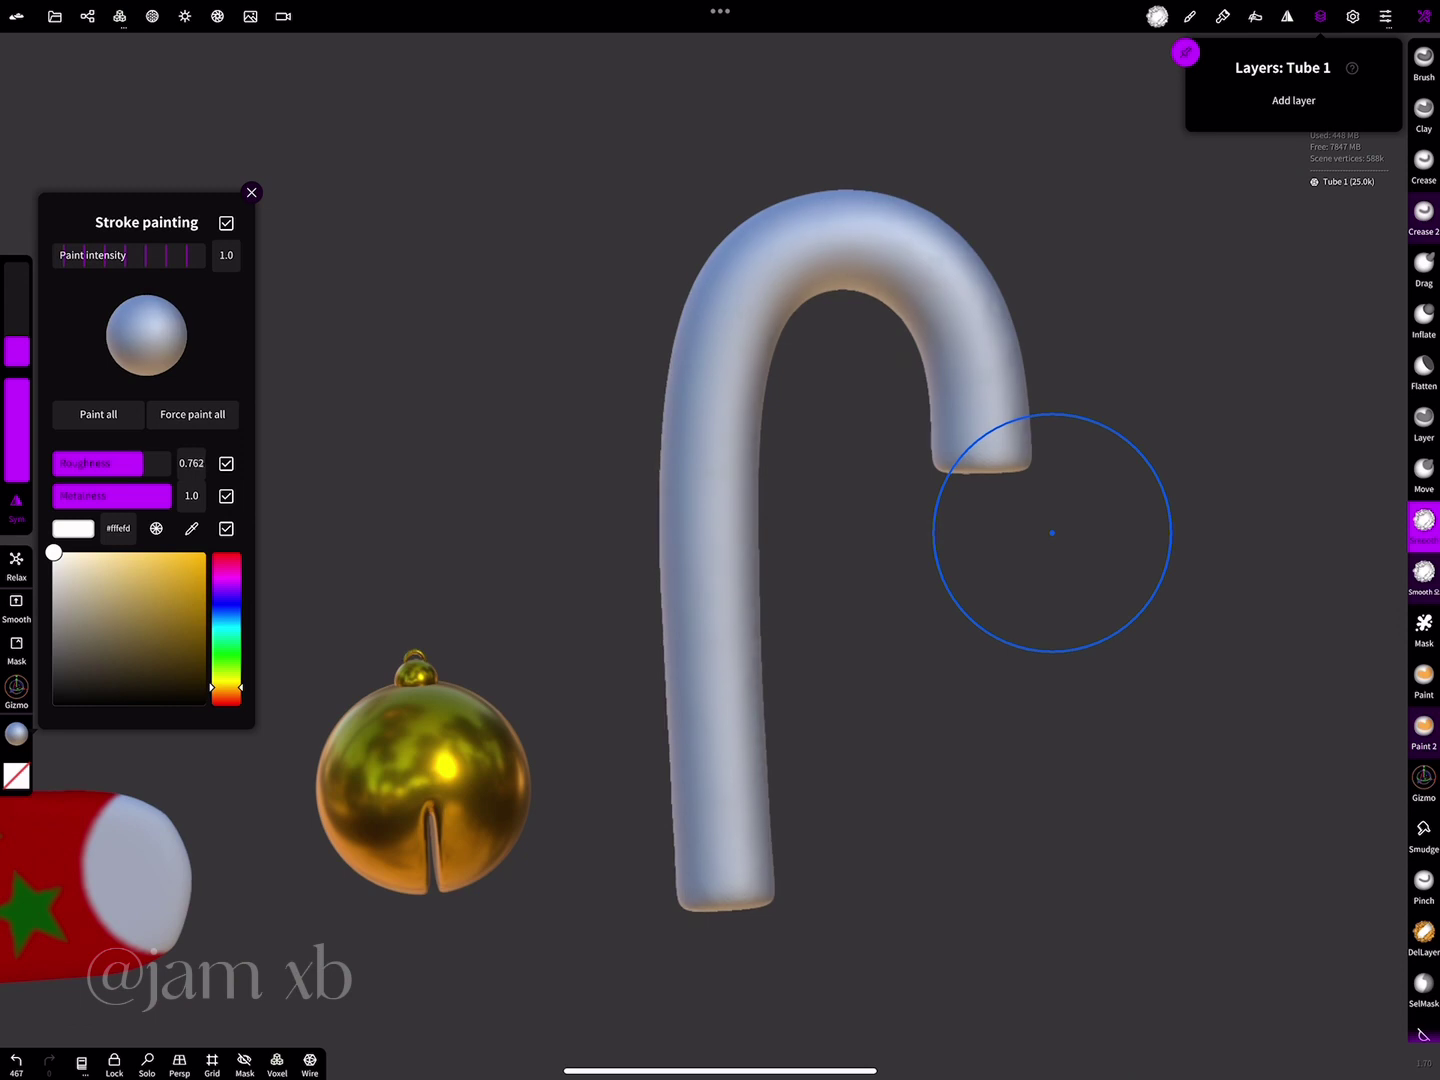
pyautogui.moveTo(54, 552); pyautogui.dragTo(51, 553)
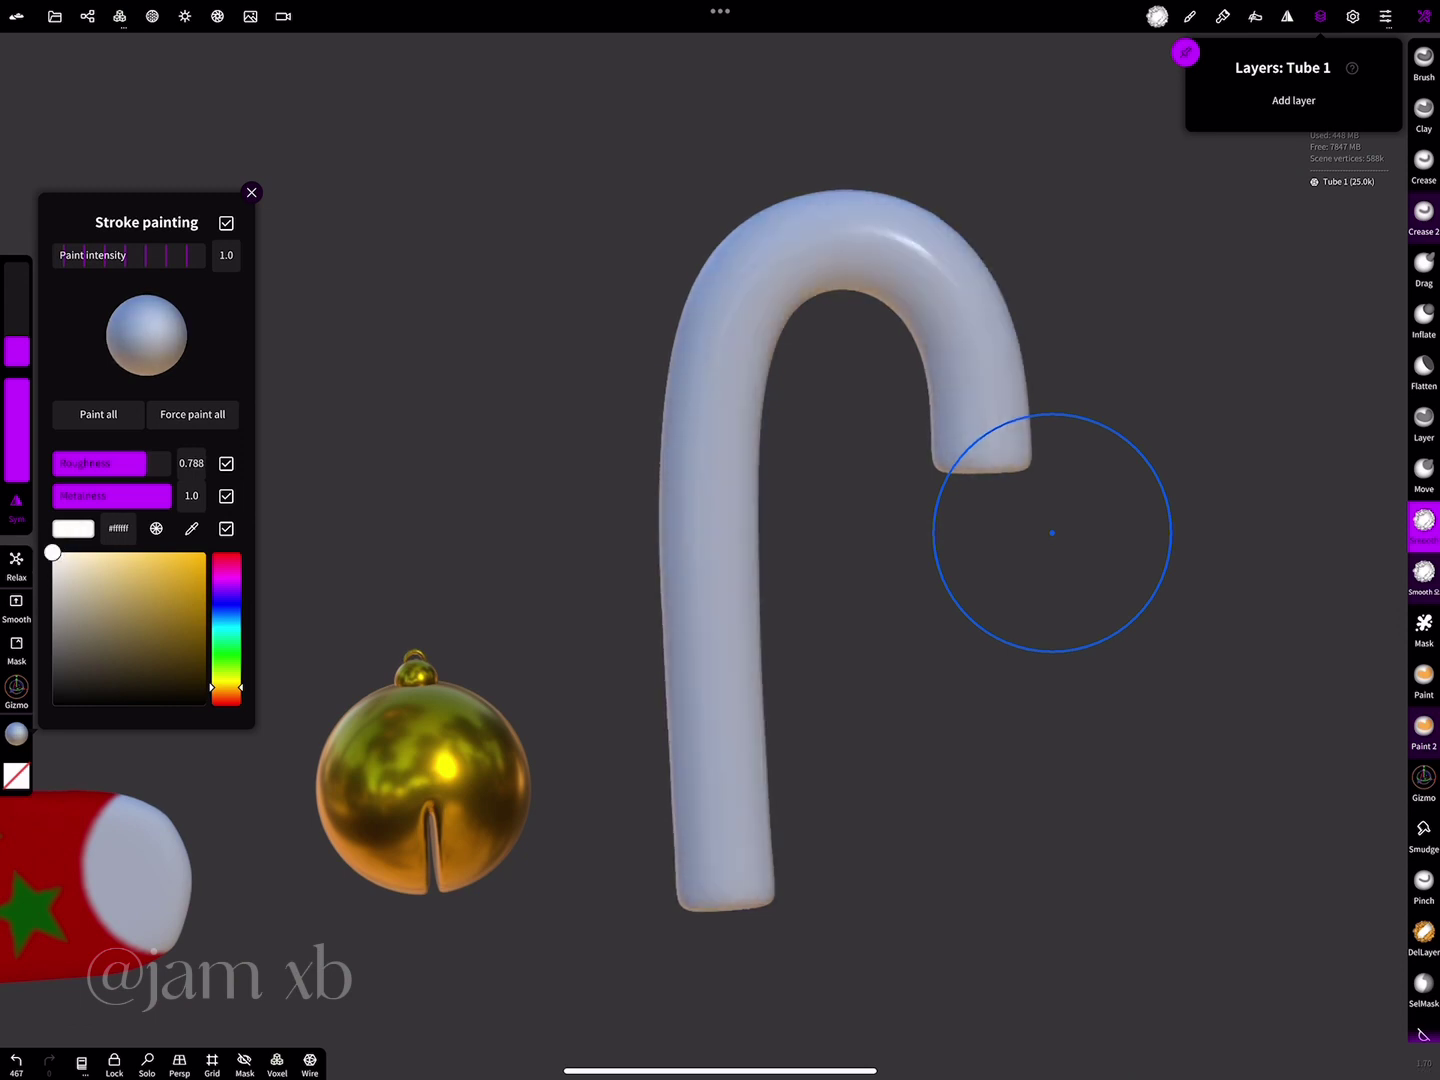
pyautogui.moveTo(165, 496)
pyautogui.mouseDown()
pyautogui.moveTo(60, 495)
pyautogui.moveTo(165, 495)
pyautogui.moveTo(126, 495)
pyautogui.moveTo(151, 495)
pyautogui.mouseUp()
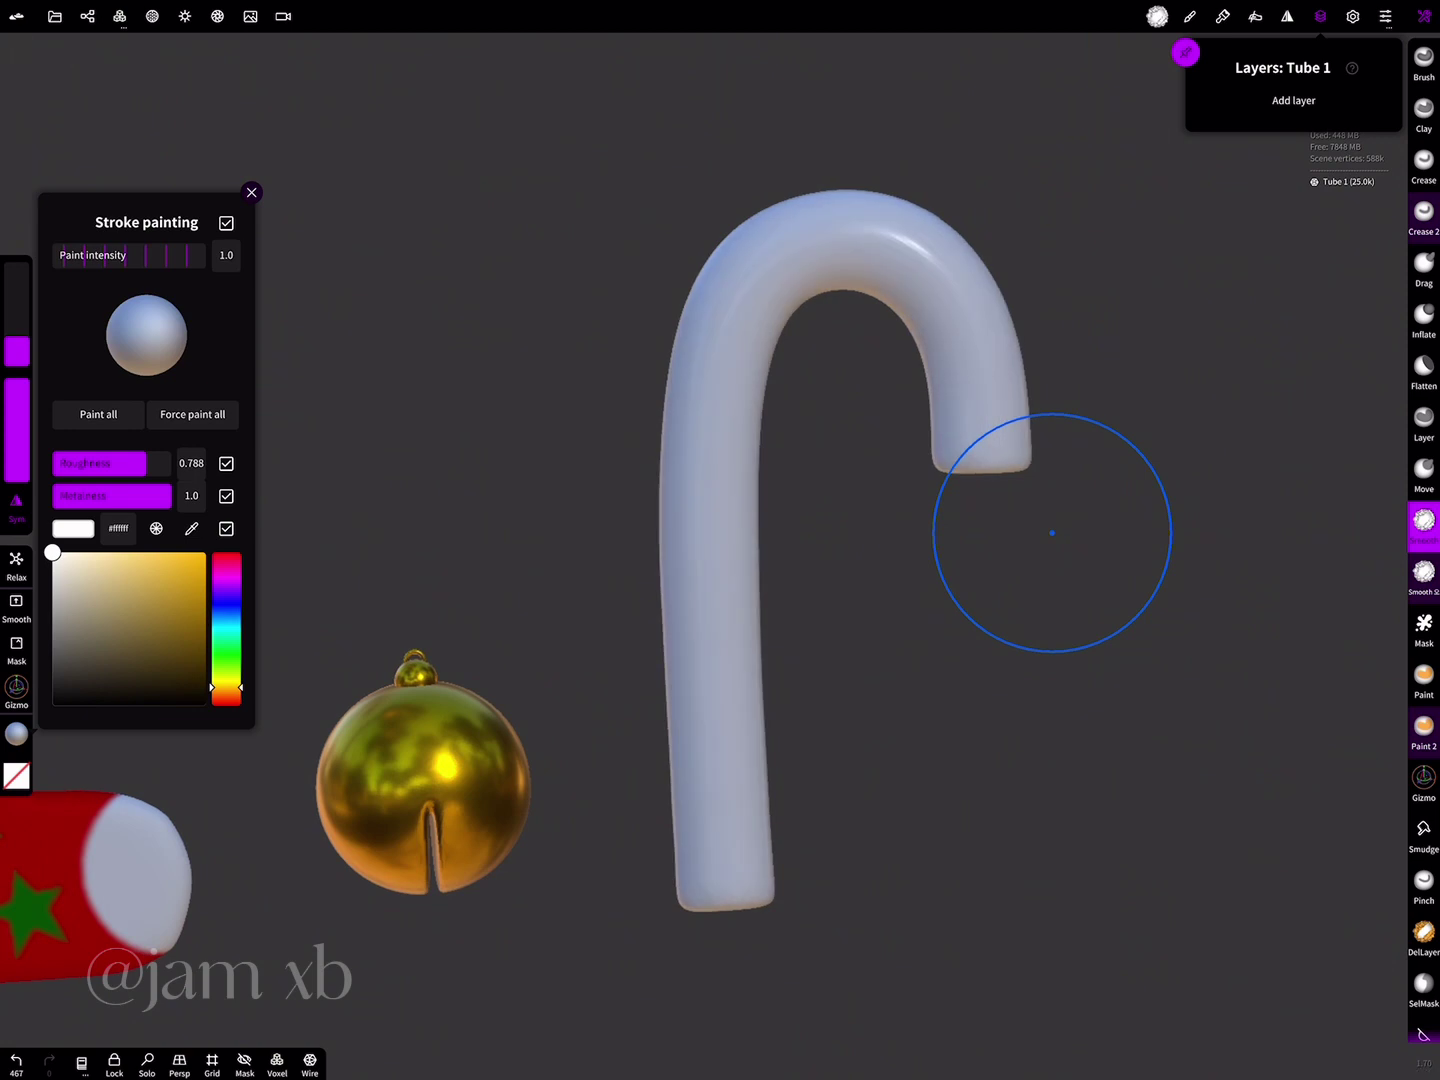
pyautogui.click(98, 414)
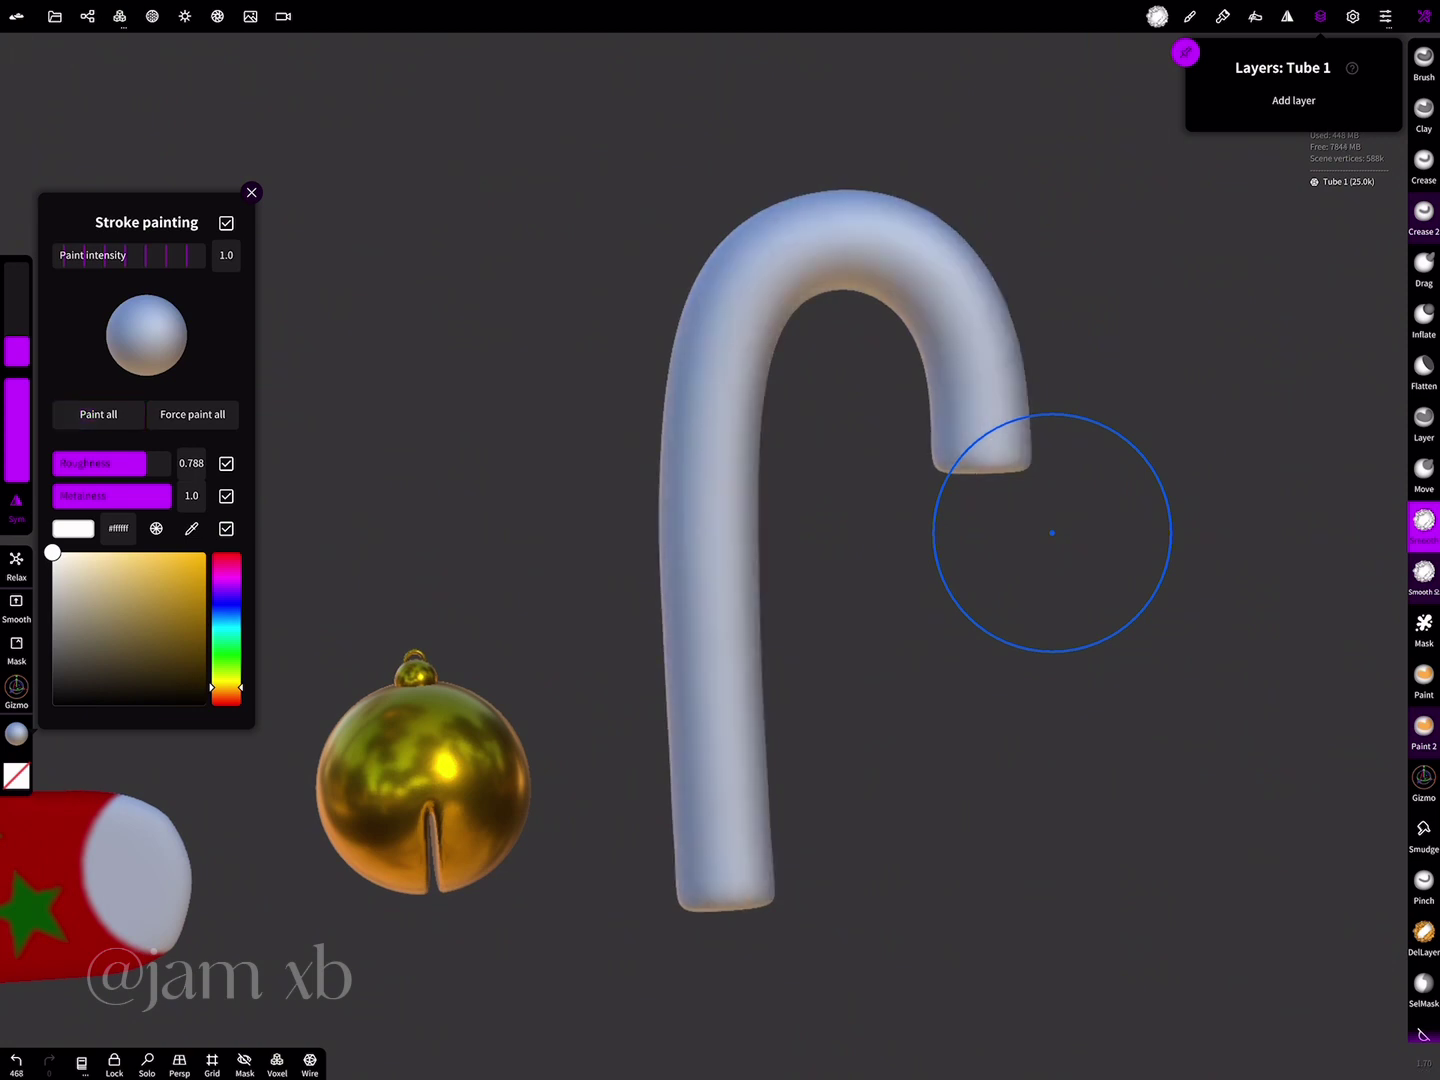
pyautogui.click(1293, 100)
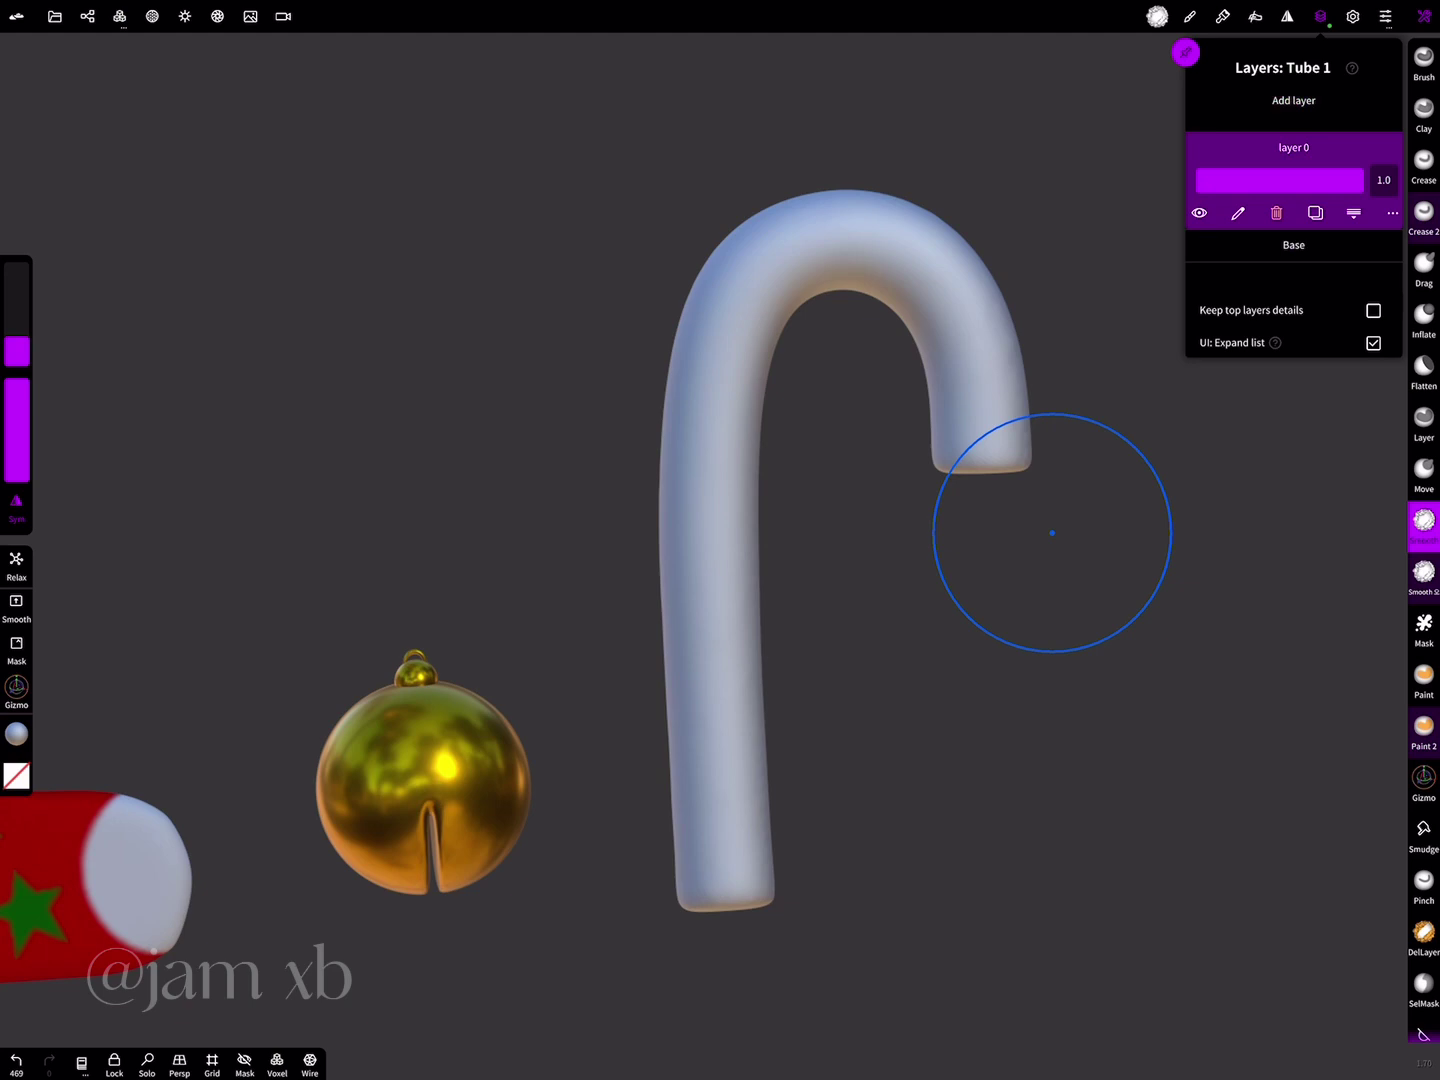
# - Set the Paint brush to the vertical-bar alpha with red colour #ff0002
pyautogui.click(1424, 727)
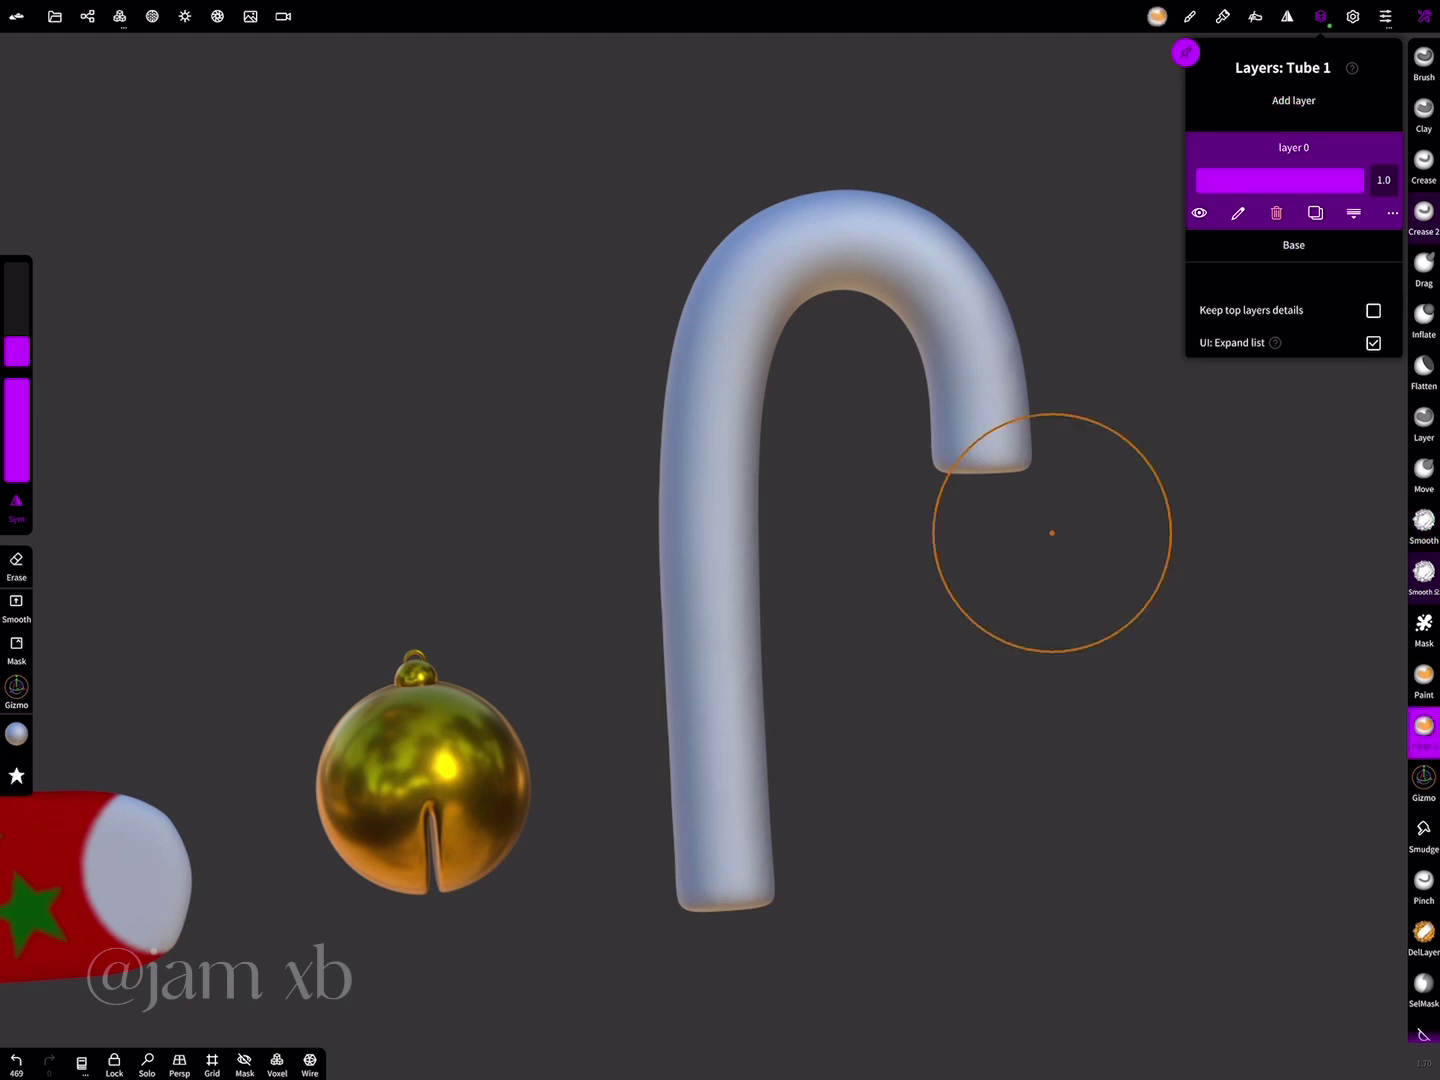
pyautogui.click(16, 775)
pyautogui.click(166, 745)
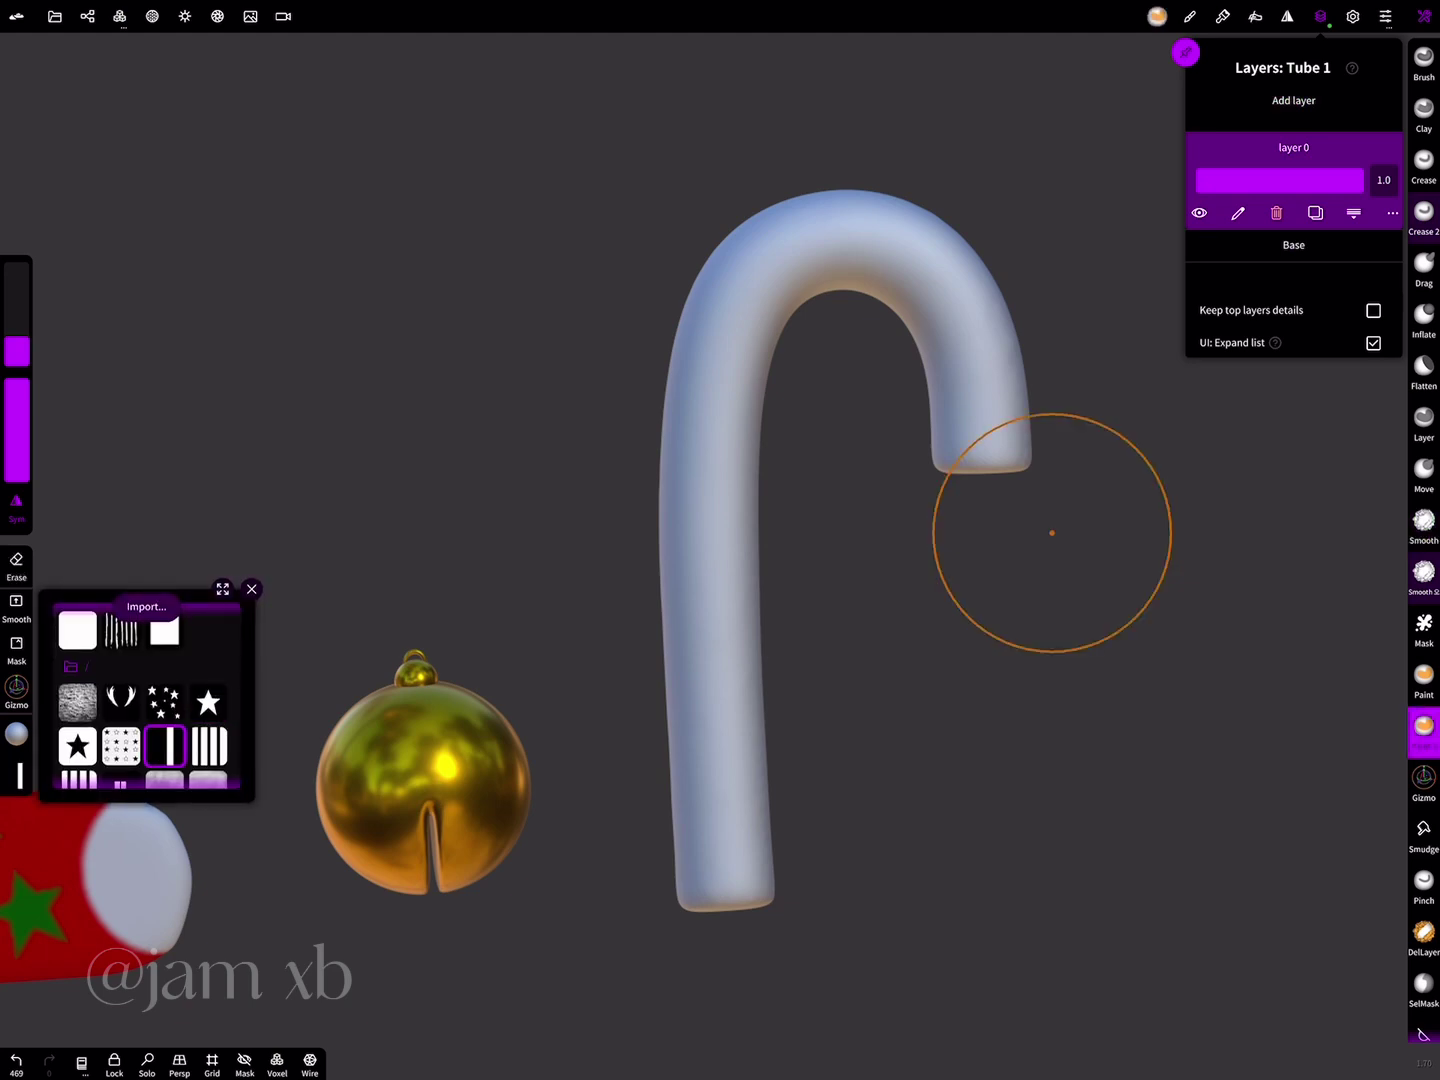
pyautogui.click(251, 589)
pyautogui.click(16, 734)
pyautogui.moveTo(227, 687); pyautogui.dragTo(226, 553)
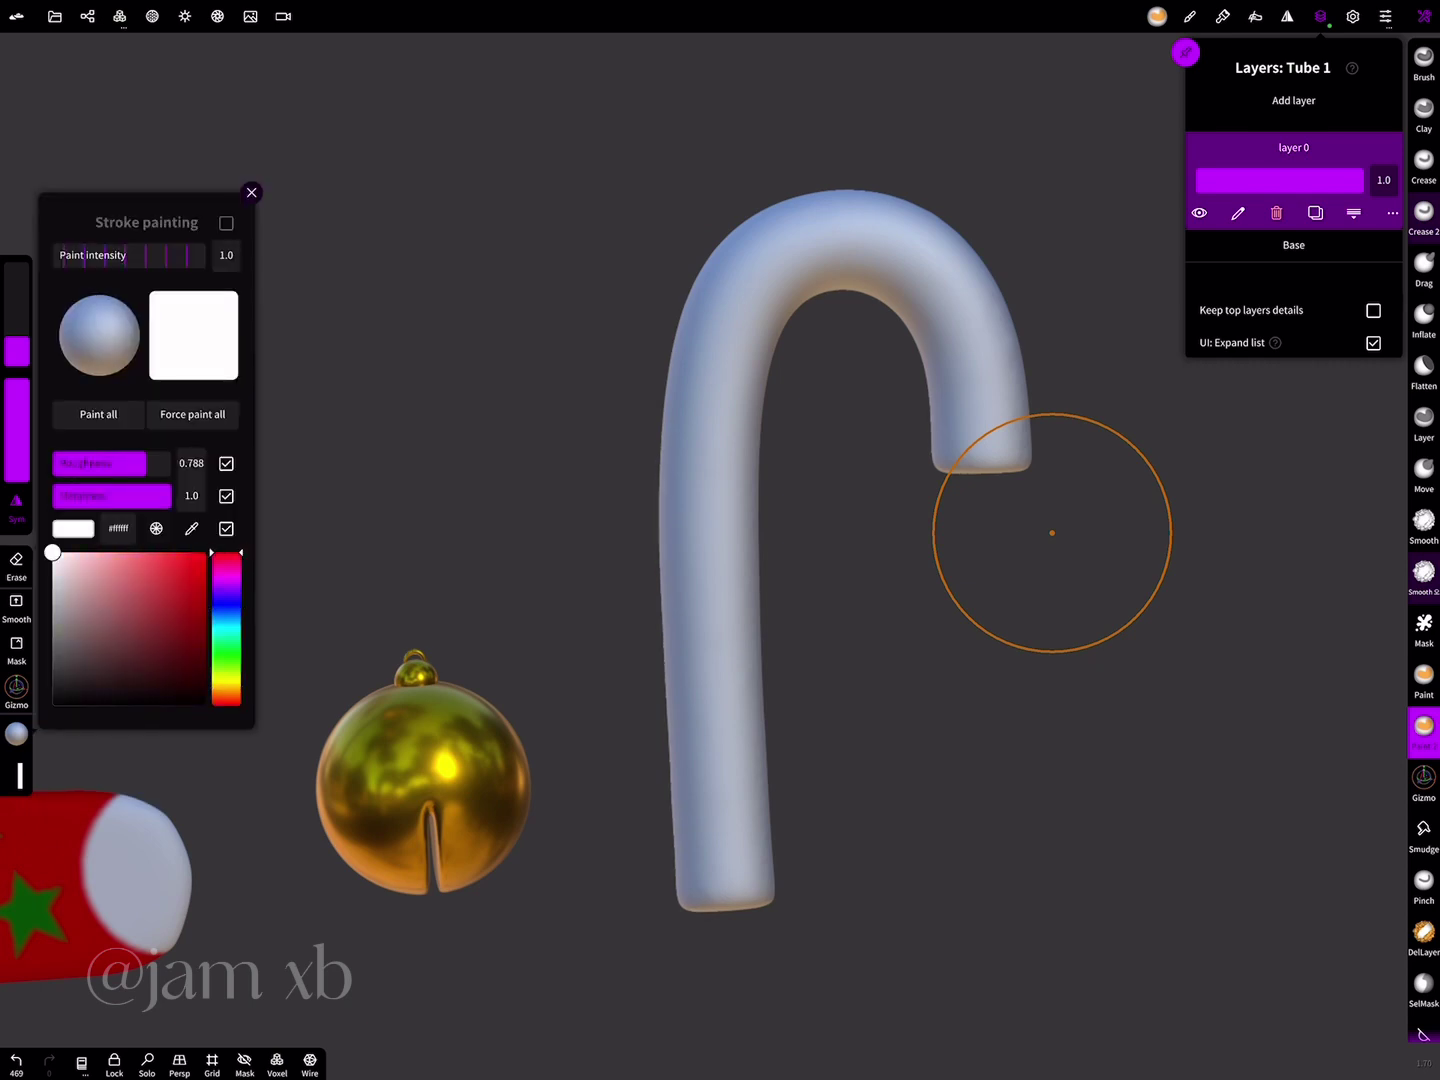
pyautogui.moveTo(51, 552)
pyautogui.mouseDown()
pyautogui.moveTo(164, 566)
pyautogui.moveTo(205, 553)
pyautogui.mouseUp()
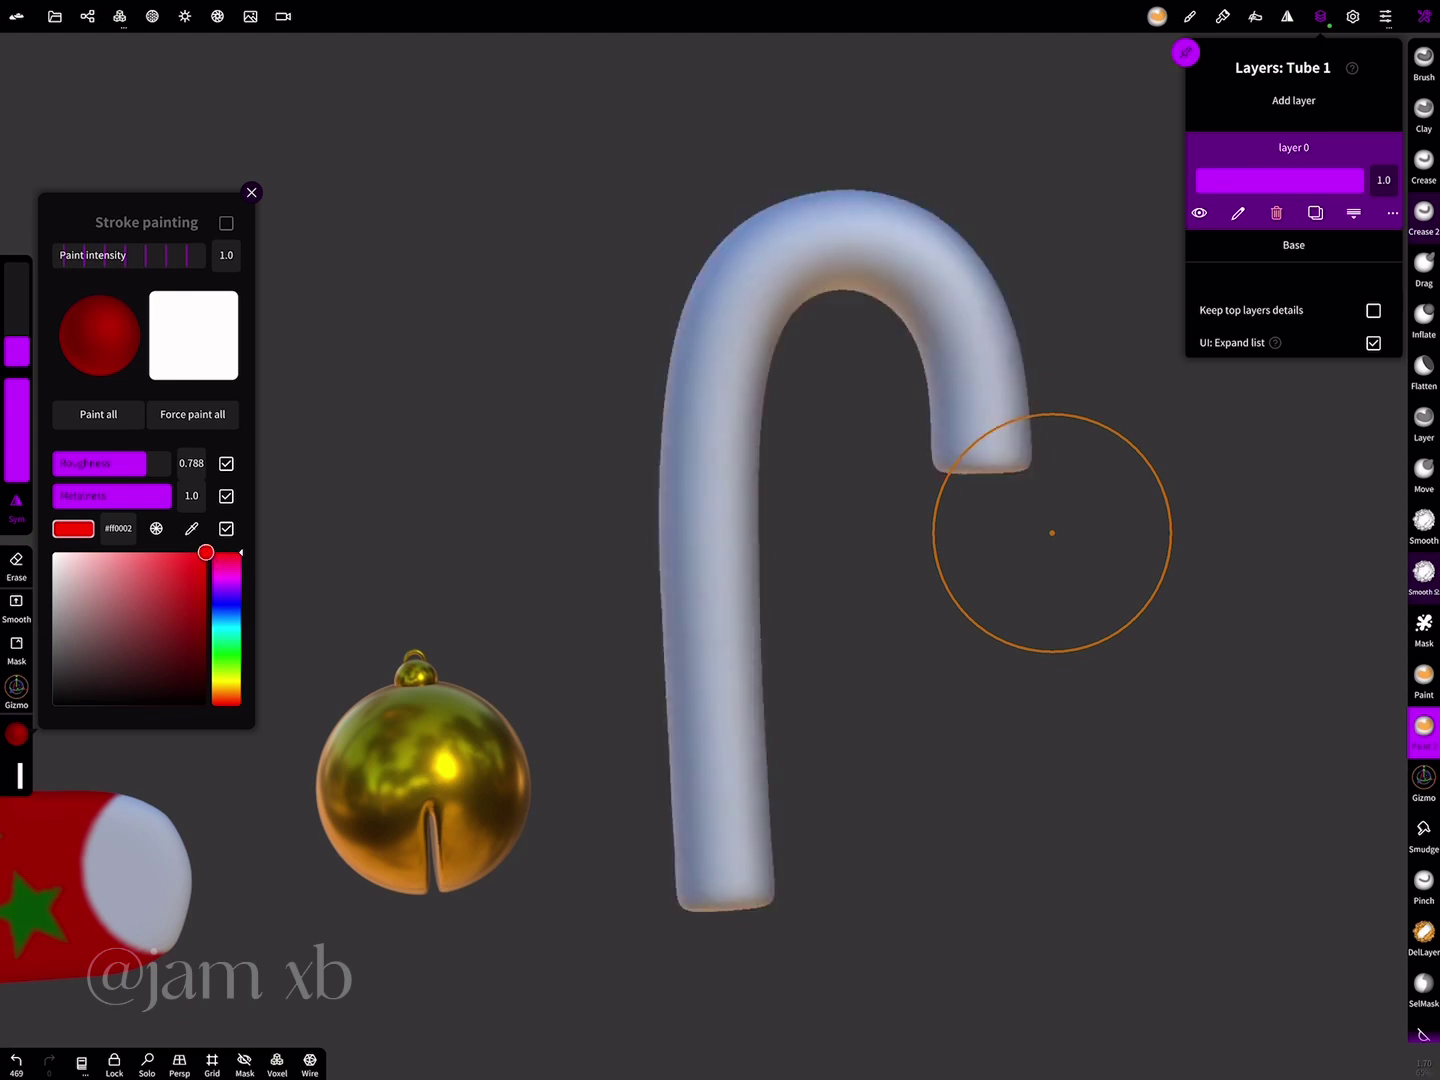
pyautogui.click(251, 193)
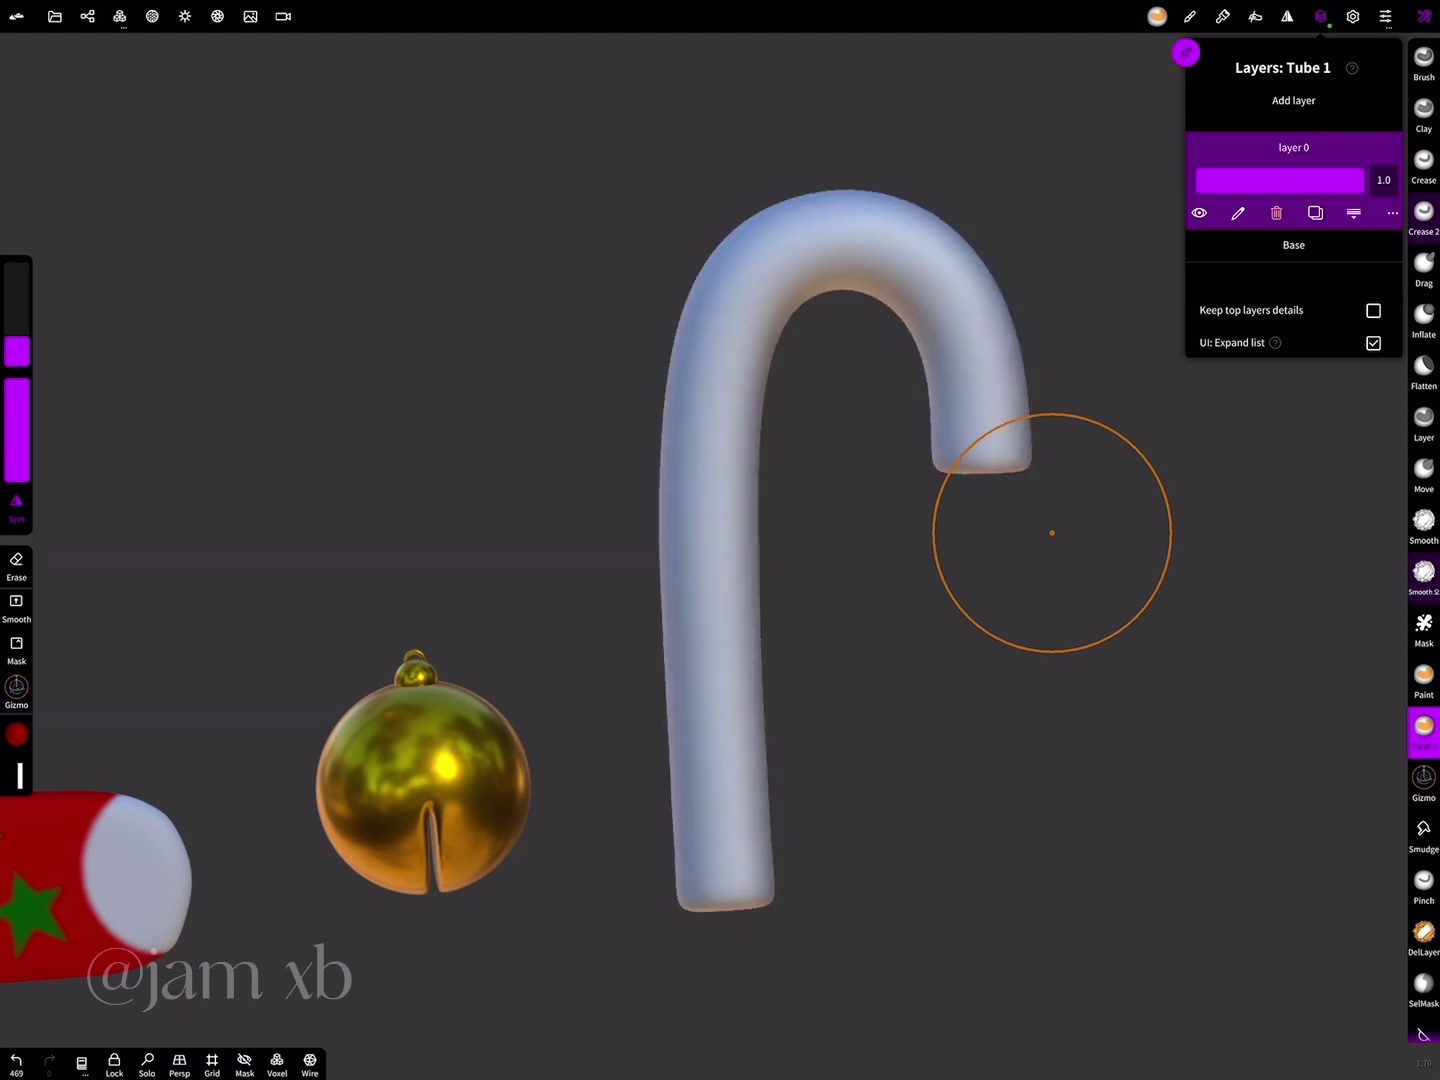
# - Paint red stripes along the cane from its base up over the hook in Front view
pyautogui.click(1320, 16)
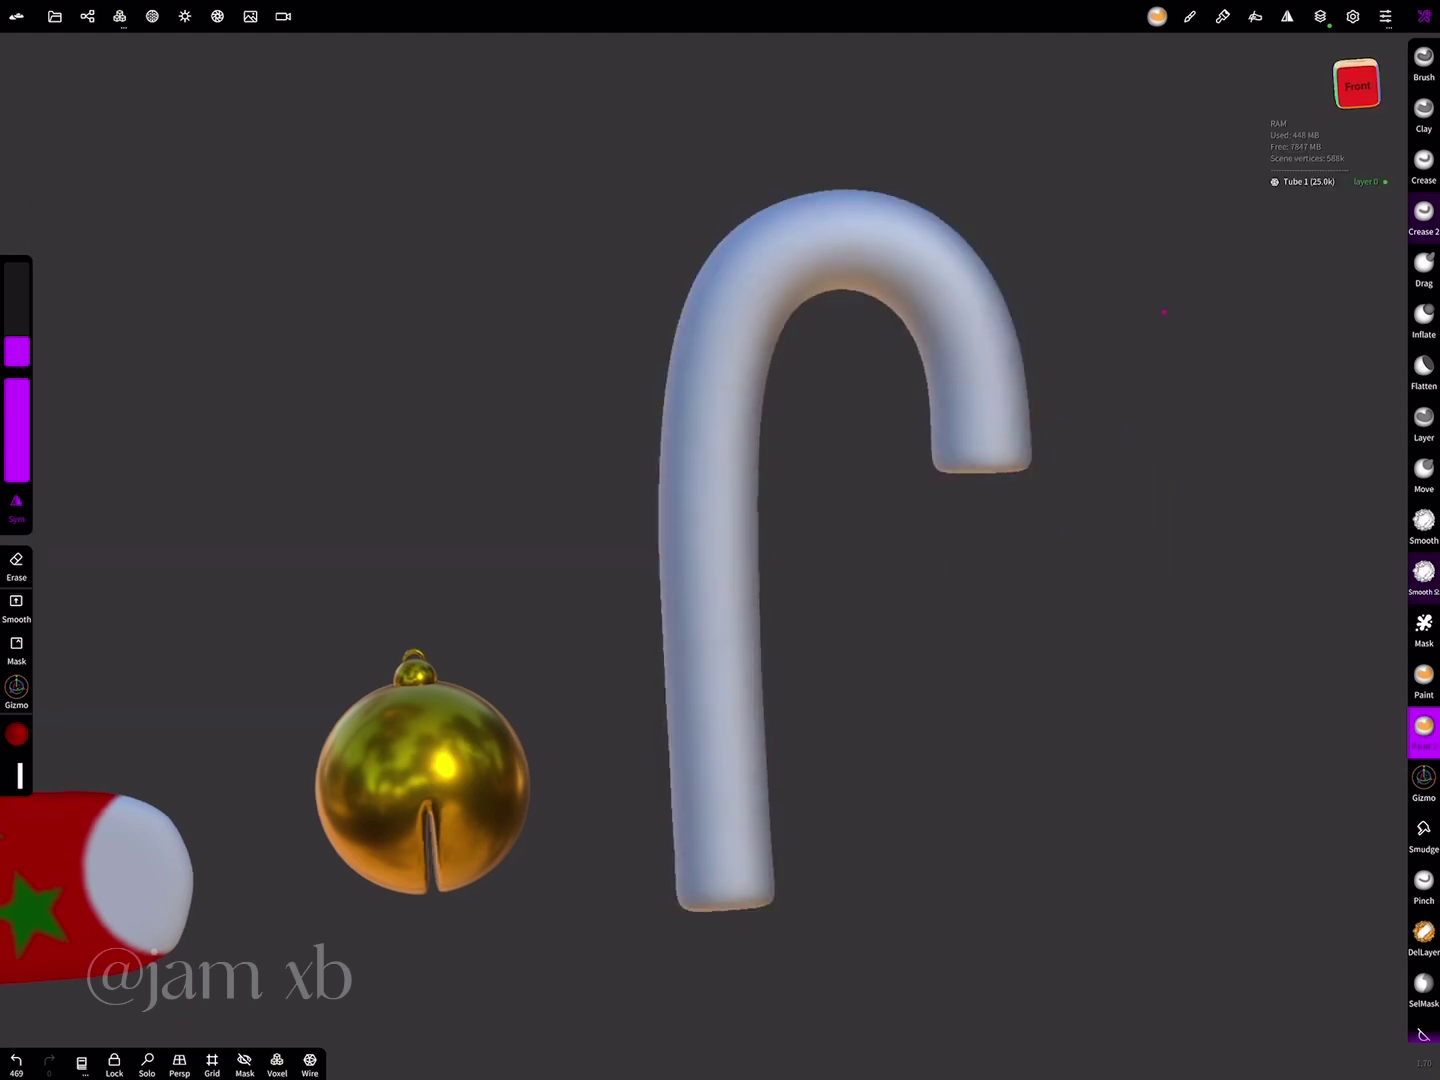
pyautogui.click(1356, 84)
pyautogui.moveTo(690, 861)
pyautogui.mouseDown()
pyautogui.moveTo(765, 852)
pyautogui.moveTo(932, 554)
pyautogui.mouseUp()
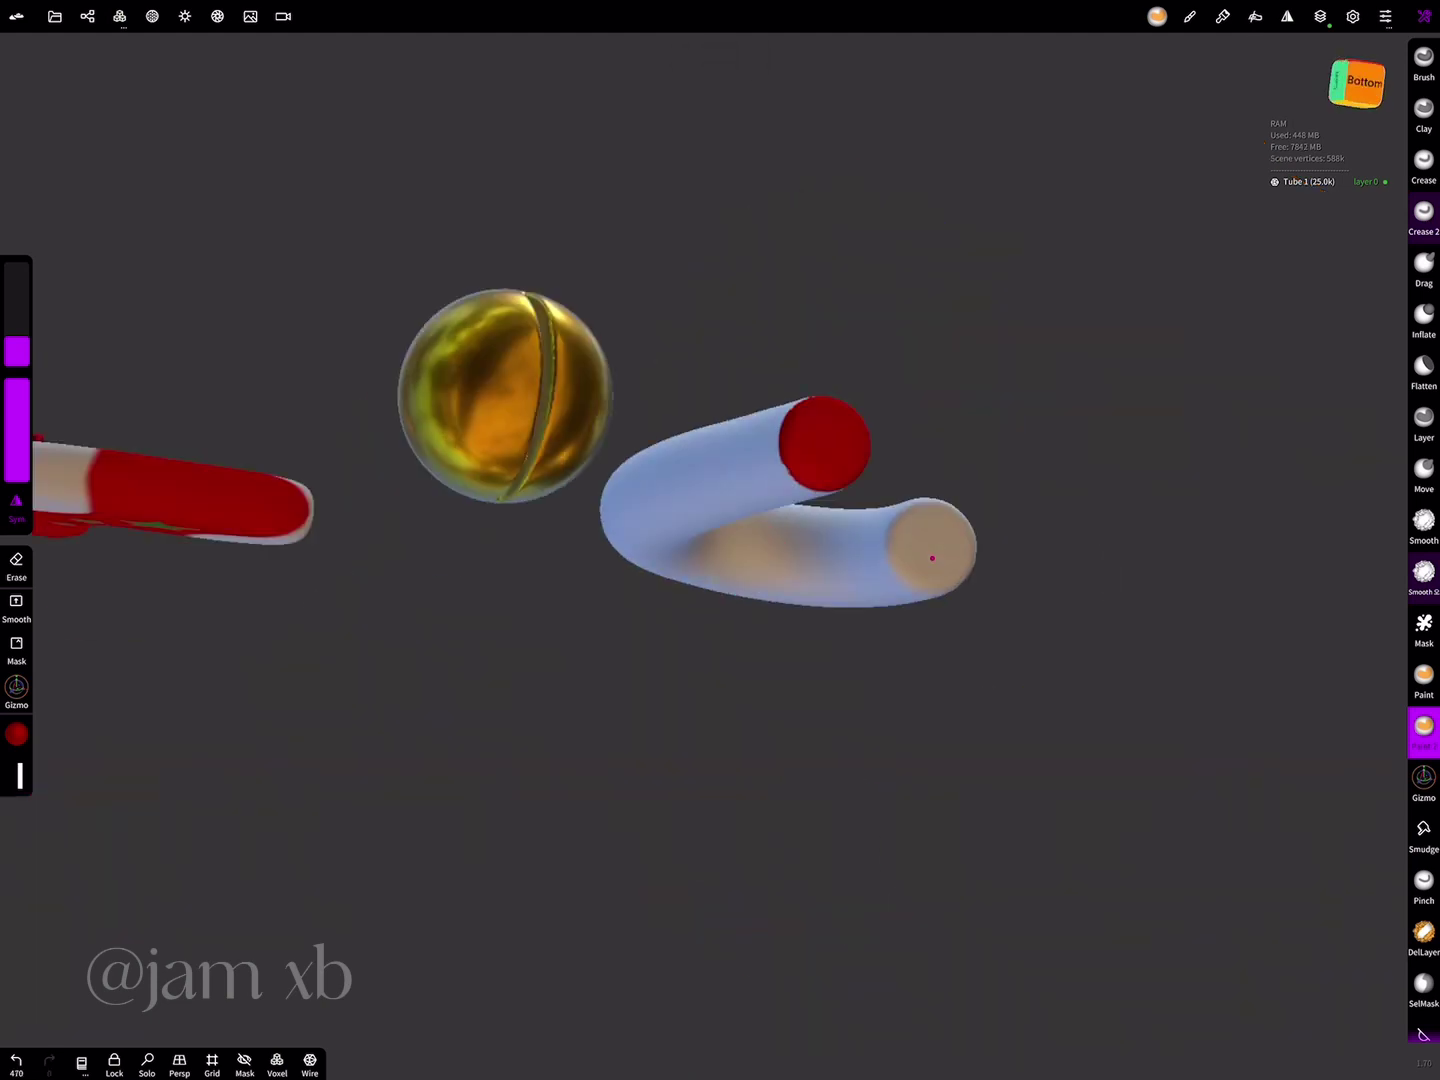
pyautogui.click(1357, 83)
pyautogui.moveTo(640, 771)
pyautogui.mouseDown()
pyautogui.moveTo(662, 742)
pyautogui.moveTo(690, 411)
pyautogui.moveTo(727, 293)
pyautogui.moveTo(915, 265)
pyautogui.mouseUp()
pyautogui.click(1357, 83)
pyautogui.moveTo(914, 265)
pyautogui.mouseDown()
pyautogui.moveTo(1001, 400)
pyautogui.moveTo(975, 410)
pyautogui.mouseUp()
pyautogui.hotkey('ctrl', 'z')
pyautogui.click(1357, 83)
pyautogui.moveTo(1237, 343); pyautogui.dragTo(1150, 420)
pyautogui.click(1423, 571)
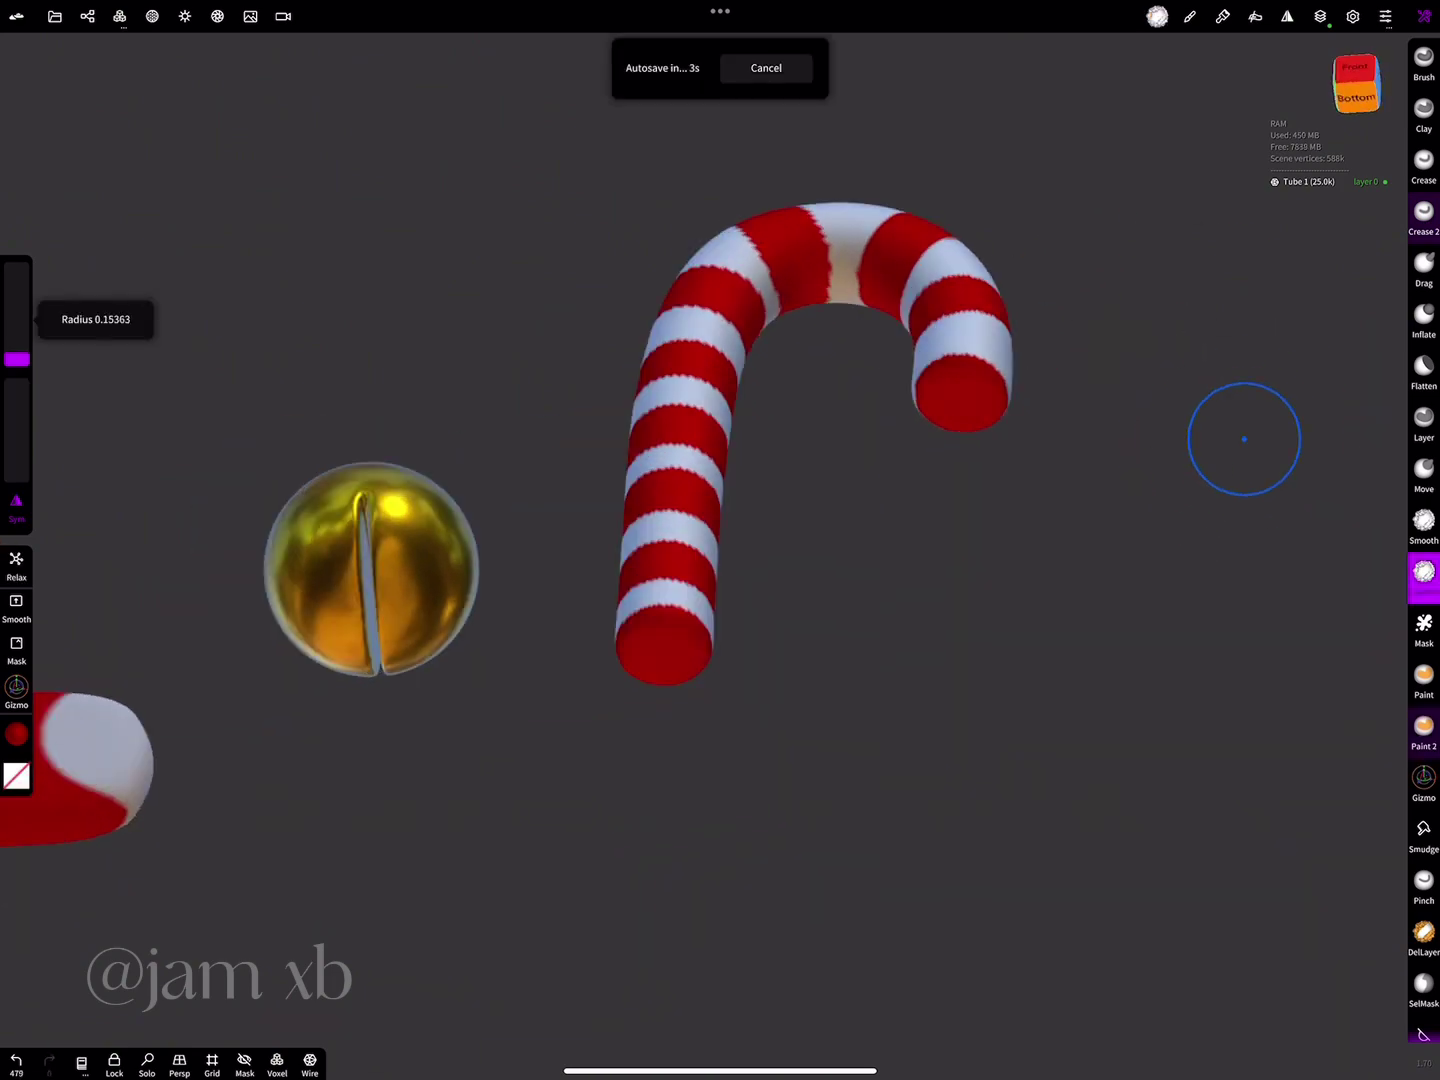
pyautogui.moveTo(1241, 436)
pyautogui.mouseDown()
pyautogui.moveTo(760, 630)
pyautogui.moveTo(723, 376)
pyautogui.moveTo(803, 337)
pyautogui.moveTo(788, 458)
pyautogui.moveTo(635, 530)
pyautogui.moveTo(681, 515)
pyautogui.moveTo(710, 571)
pyautogui.moveTo(644, 591)
pyautogui.moveTo(1061, 286)
pyautogui.moveTo(392, 714)
pyautogui.moveTo(679, 291)
pyautogui.moveTo(700, 420)
pyautogui.moveTo(690, 499)
pyautogui.moveTo(641, 608)
pyautogui.moveTo(604, 382)
pyautogui.moveTo(826, 569)
pyautogui.moveTo(966, 542)
pyautogui.mouseUp()
pyautogui.scroll(5, 967, 542)
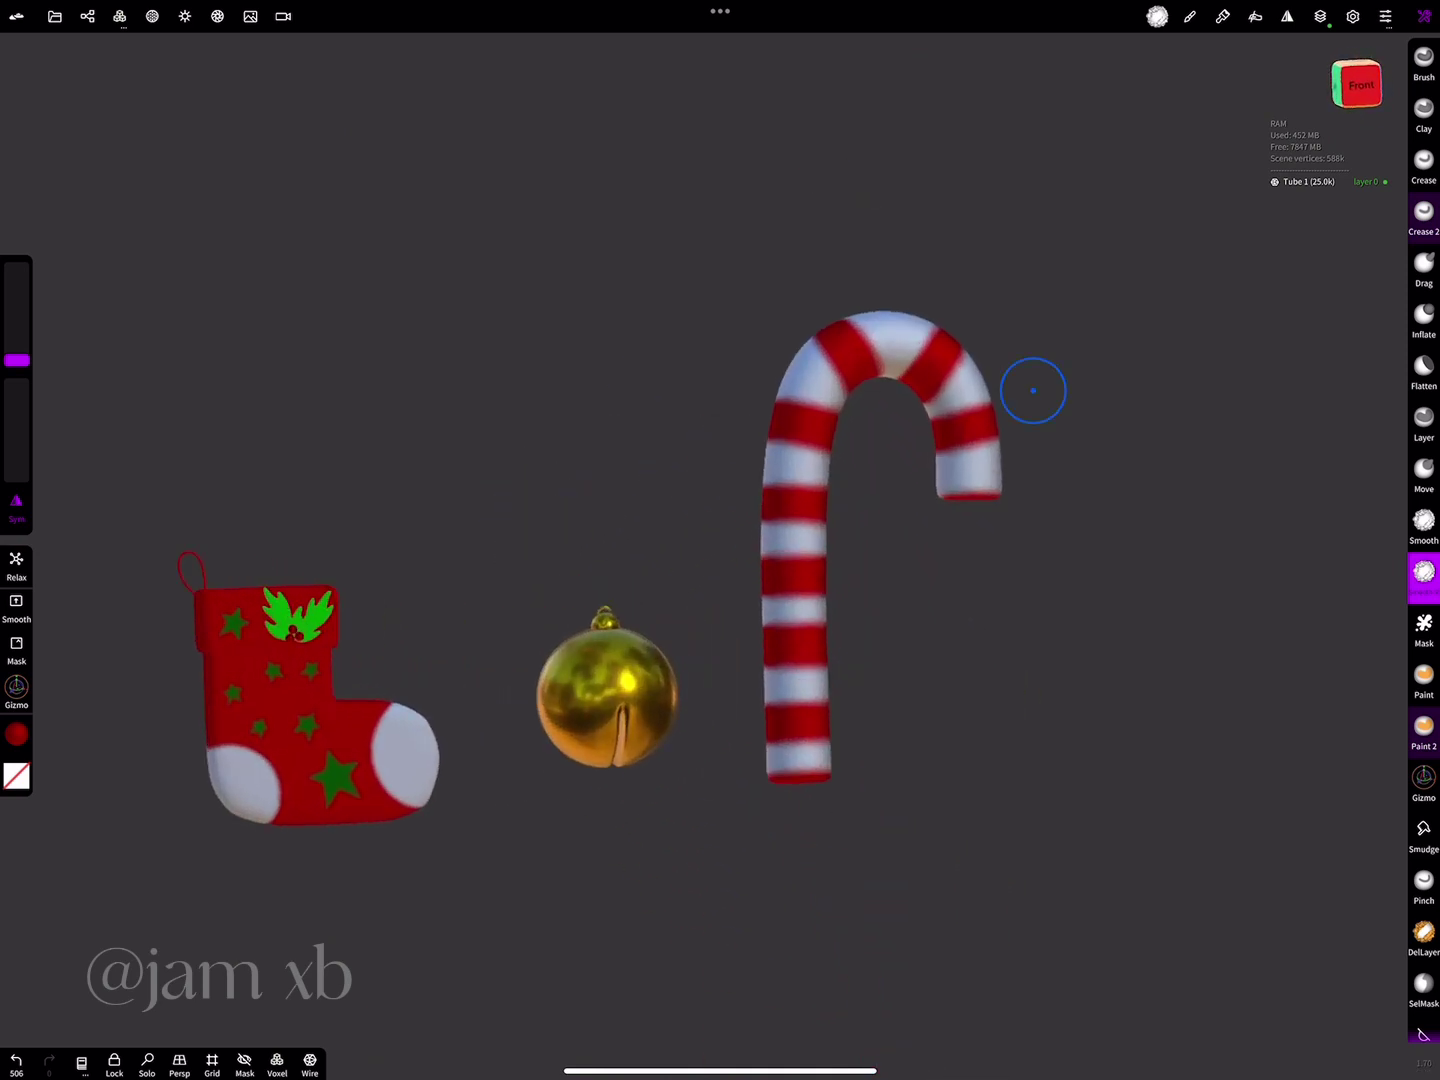
# - Scale the candy cane to about half size and put away the transform handles
pyautogui.click(1424, 778)
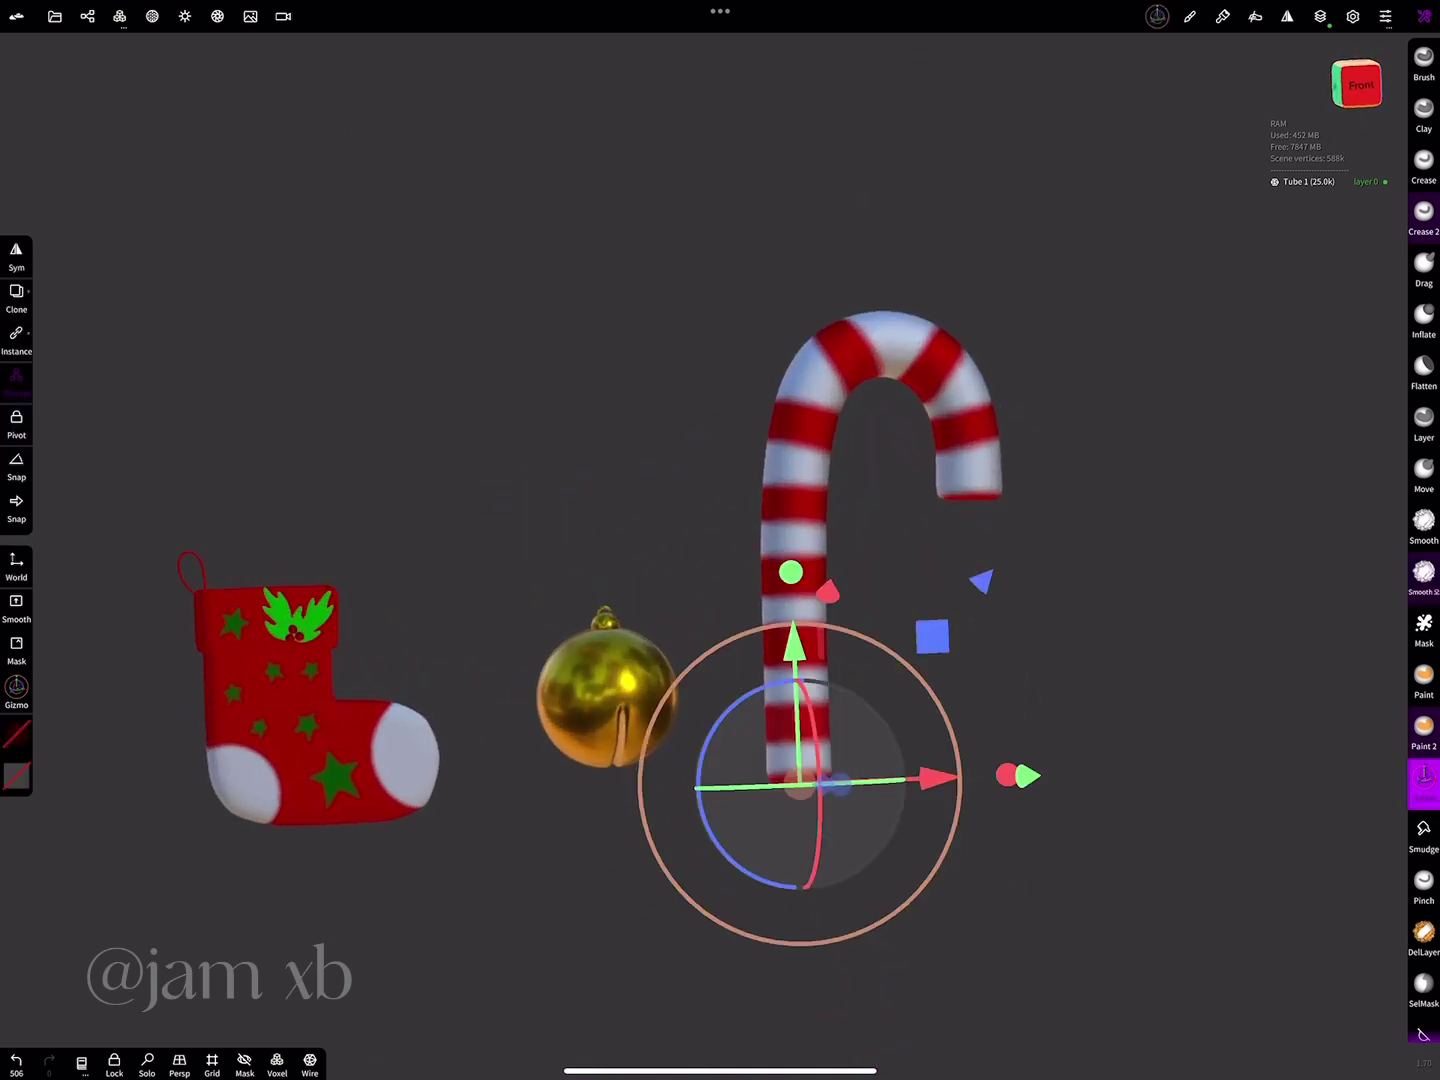
pyautogui.moveTo(959, 790); pyautogui.dragTo(880, 789)
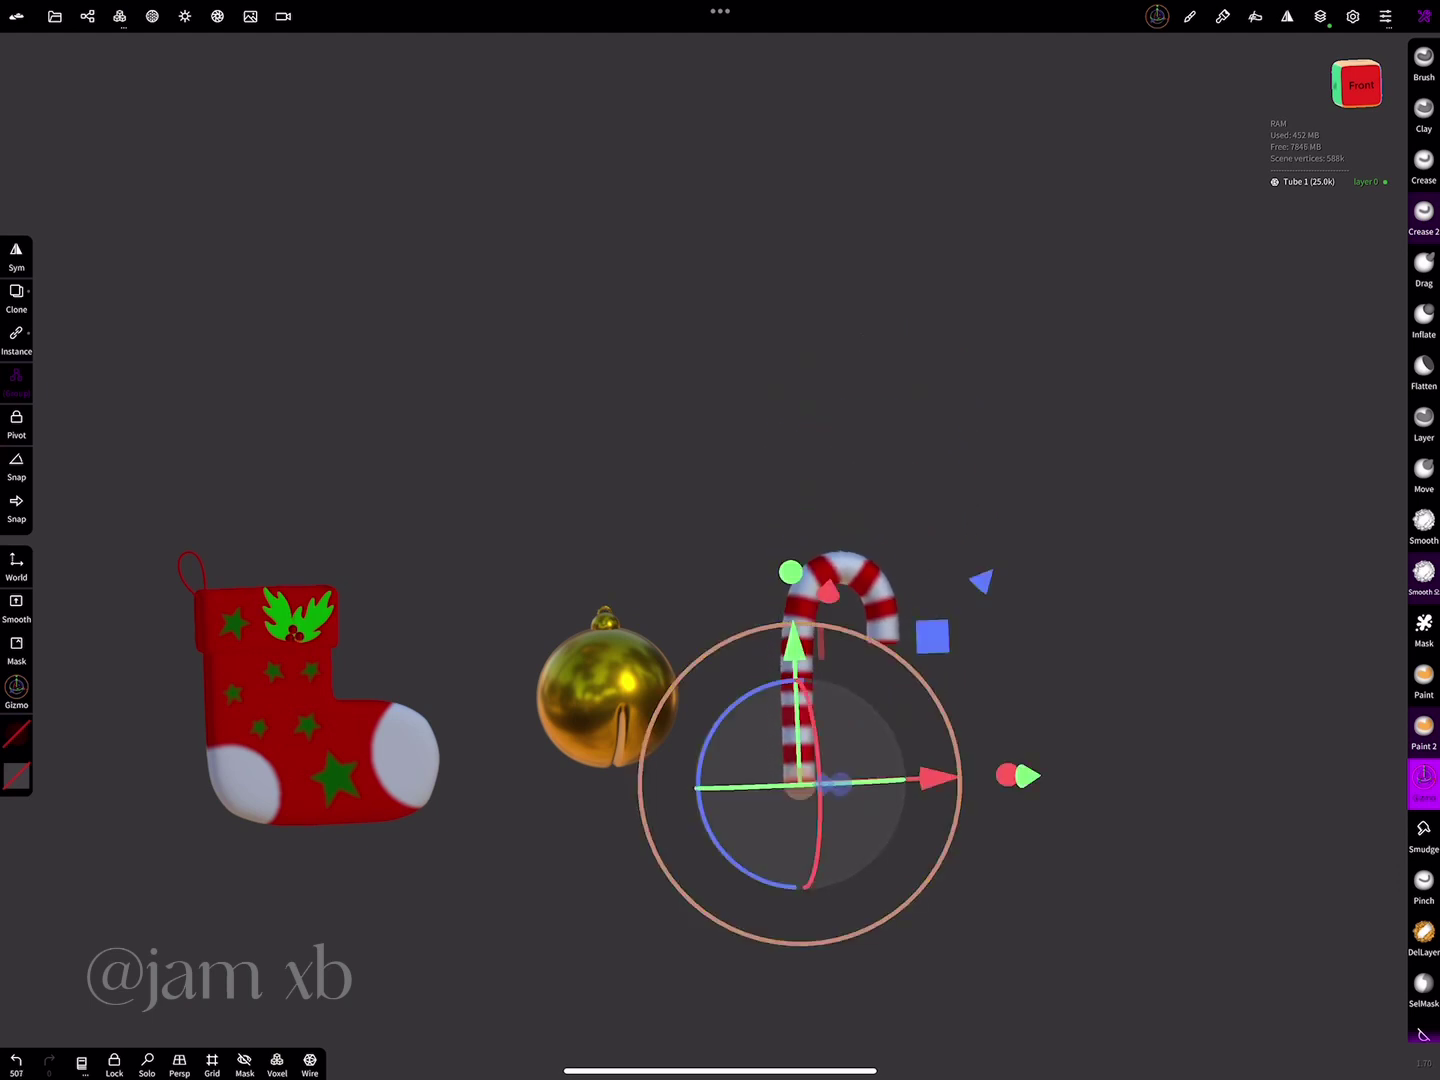
pyautogui.moveTo(1150, 400); pyautogui.dragTo(1031, 384)
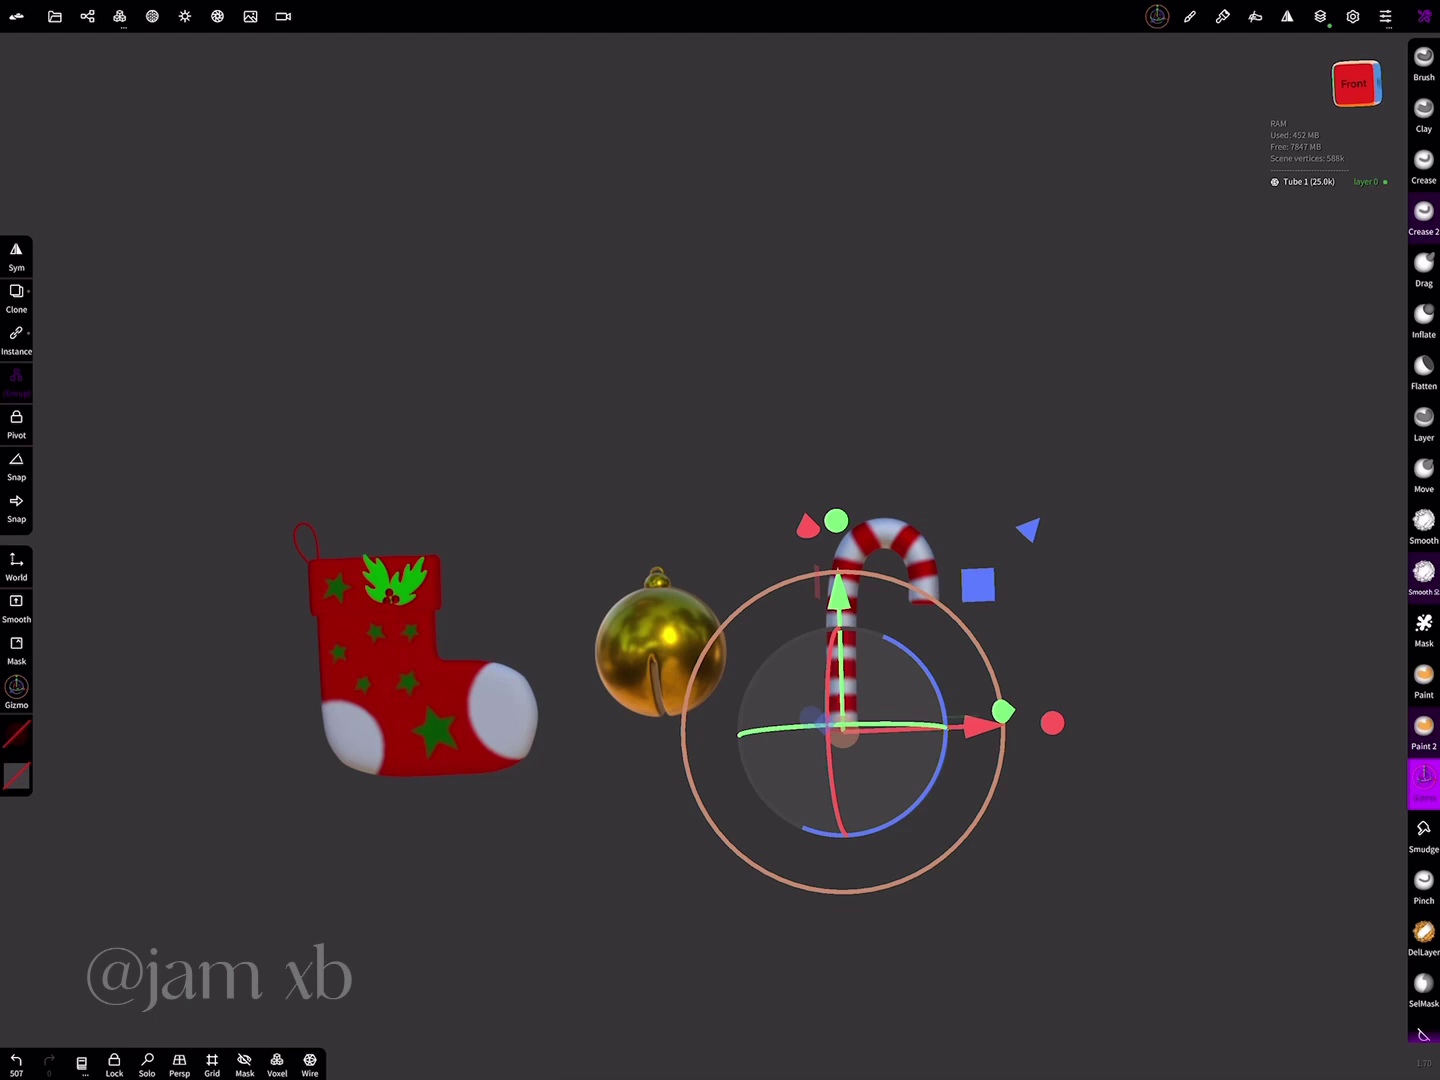
pyautogui.scroll(-10, 1424, 540)
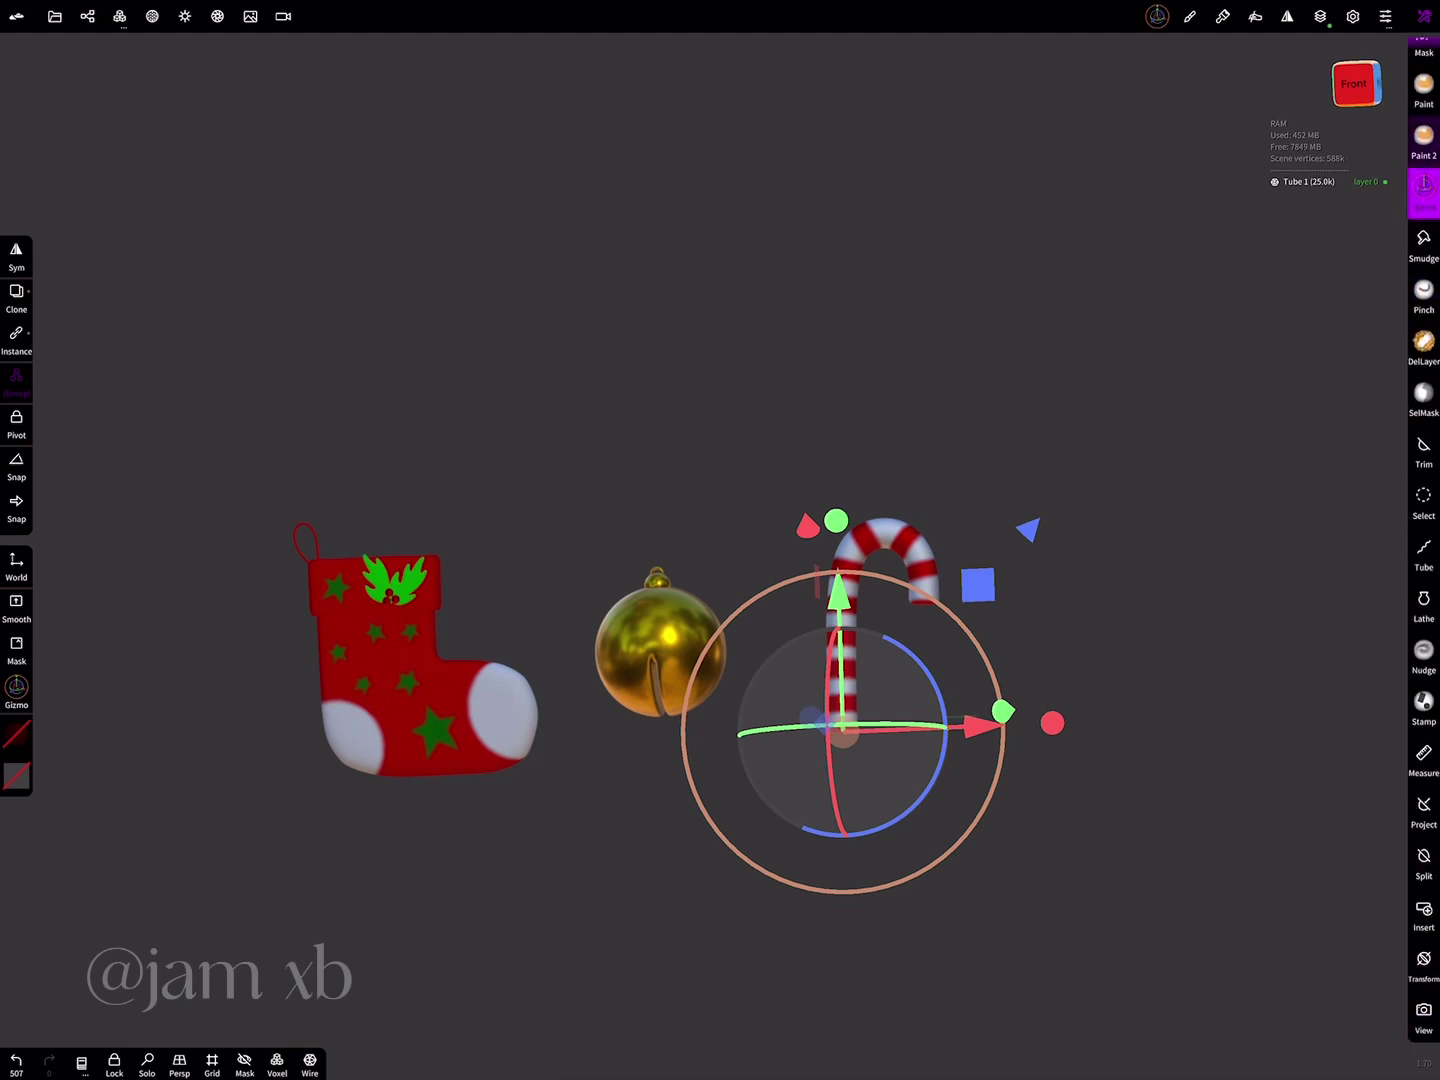
pyautogui.click(1424, 1015)
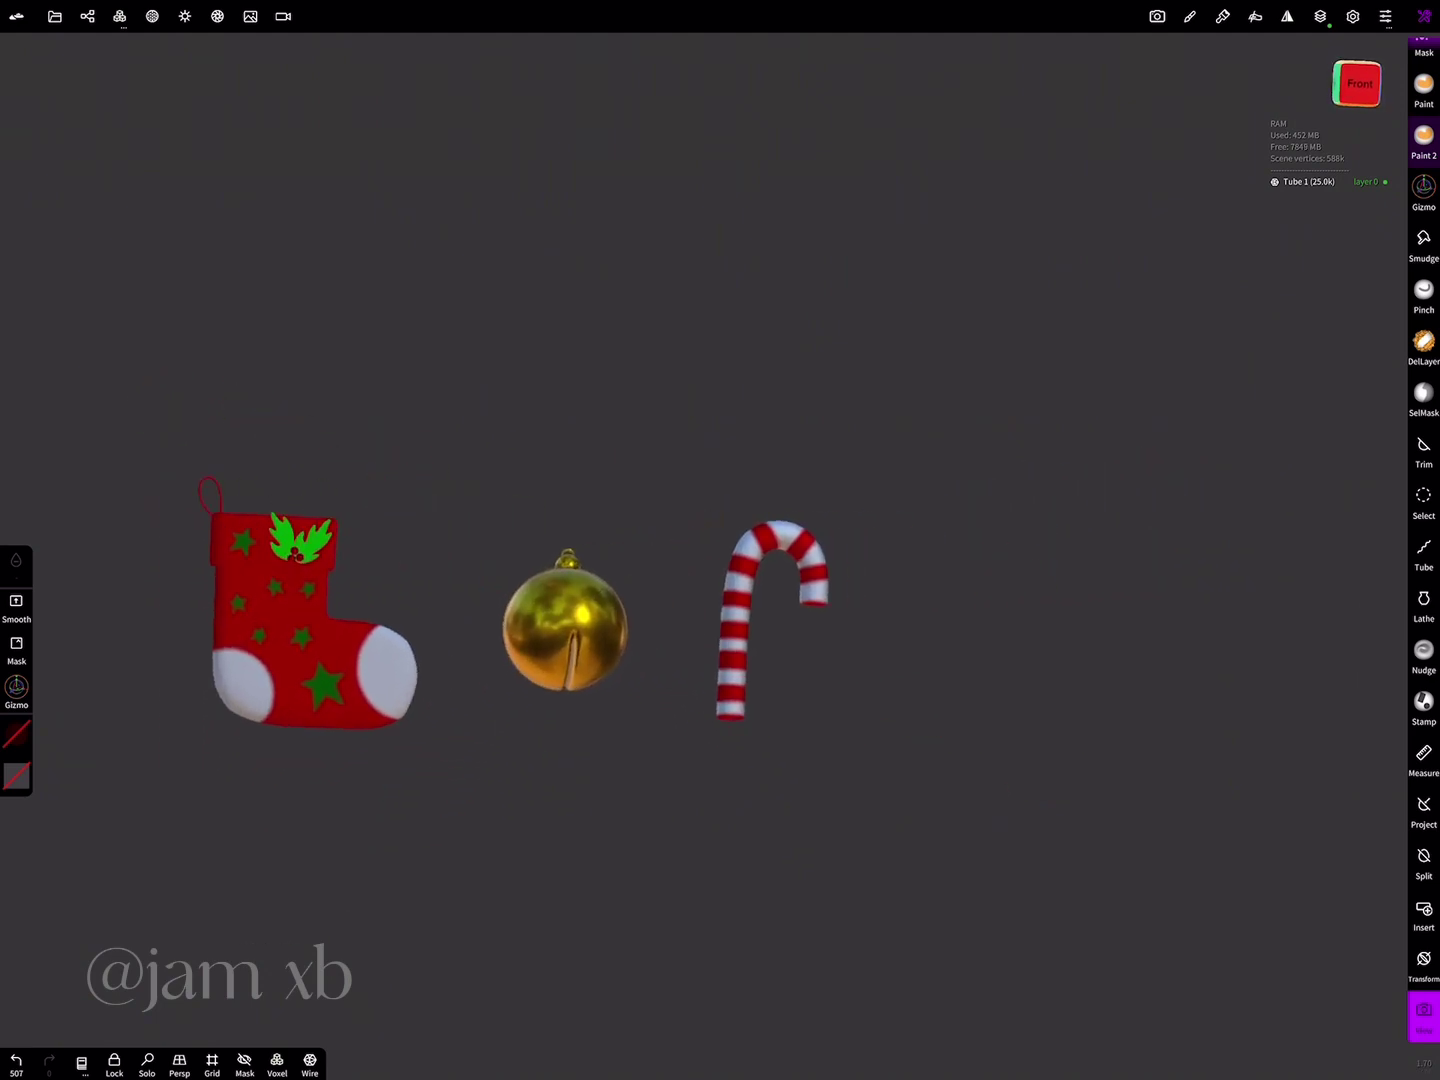
# - Draw a vertical curve tube to the right of the candy cane
pyautogui.click(1424, 554)
pyautogui.click(16, 292)
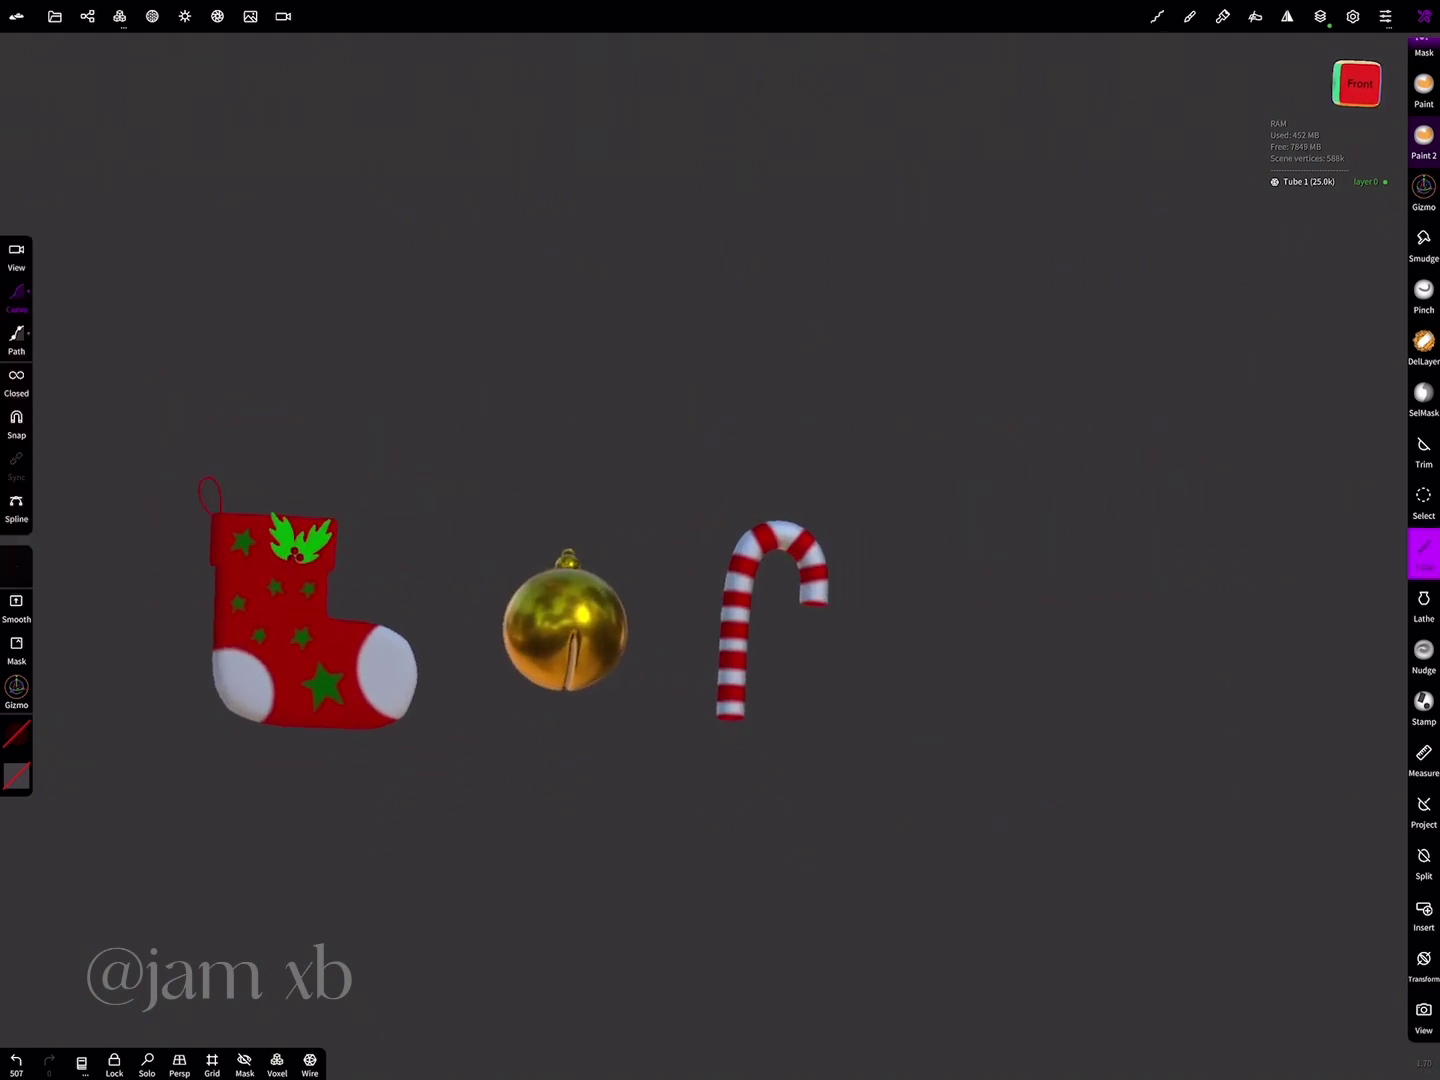
pyautogui.moveTo(1031, 626); pyautogui.dragTo(1031, 771)
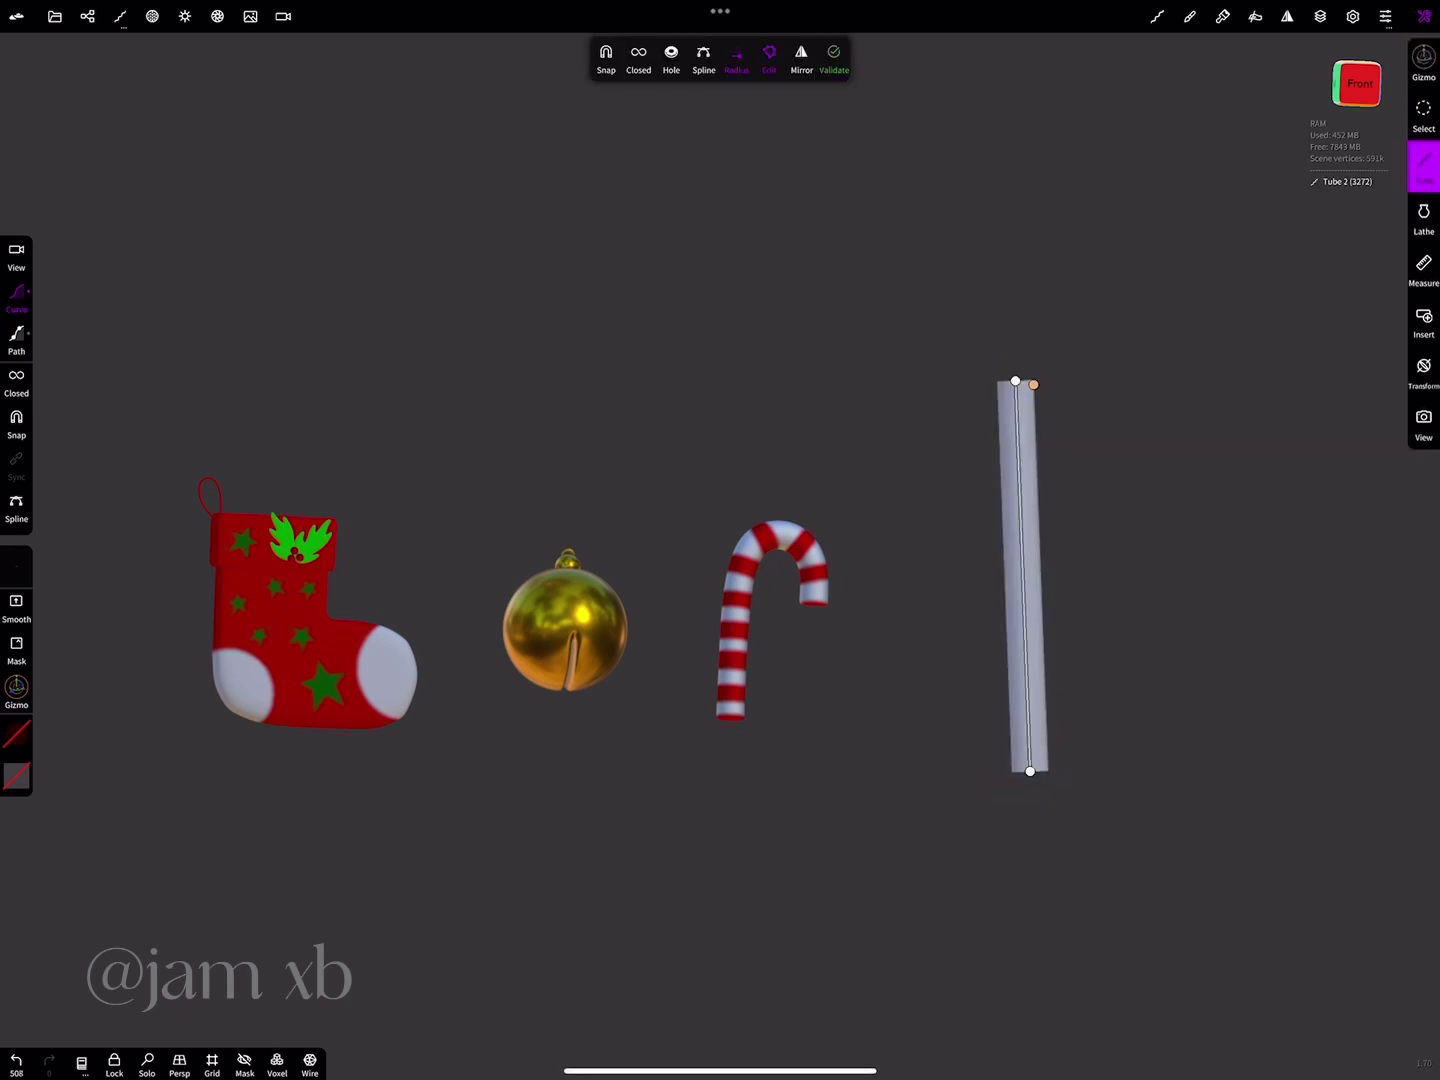
pyautogui.click(16, 255)
pyautogui.scroll(2, 1100, 599)
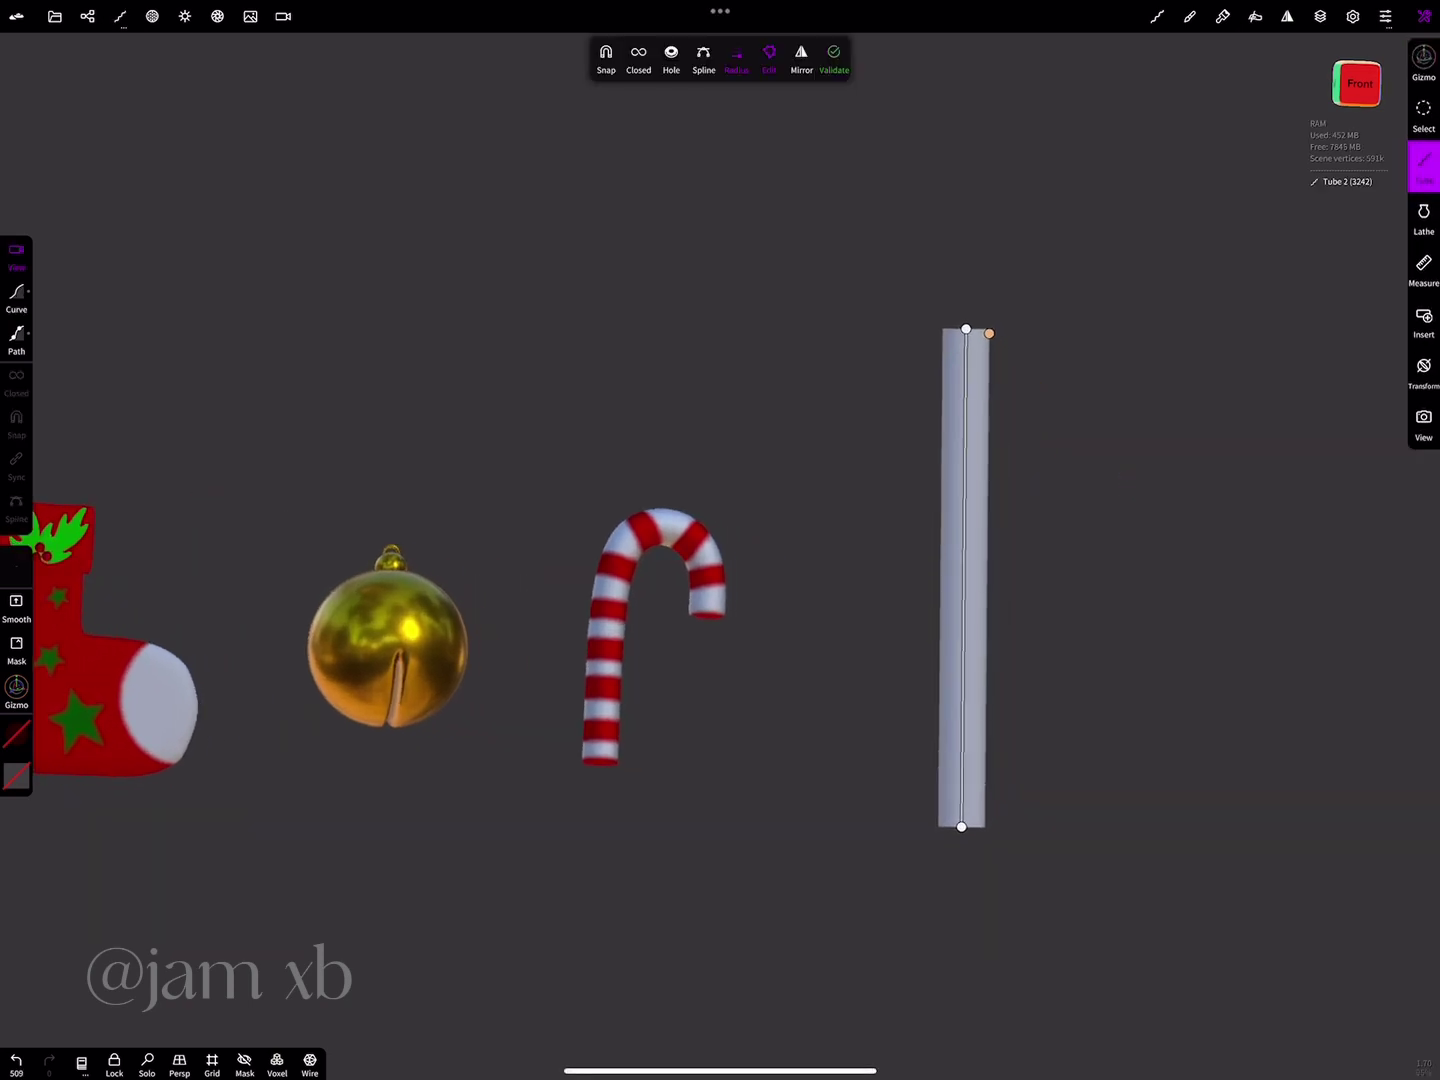
pyautogui.scroll(1, 1135, 488)
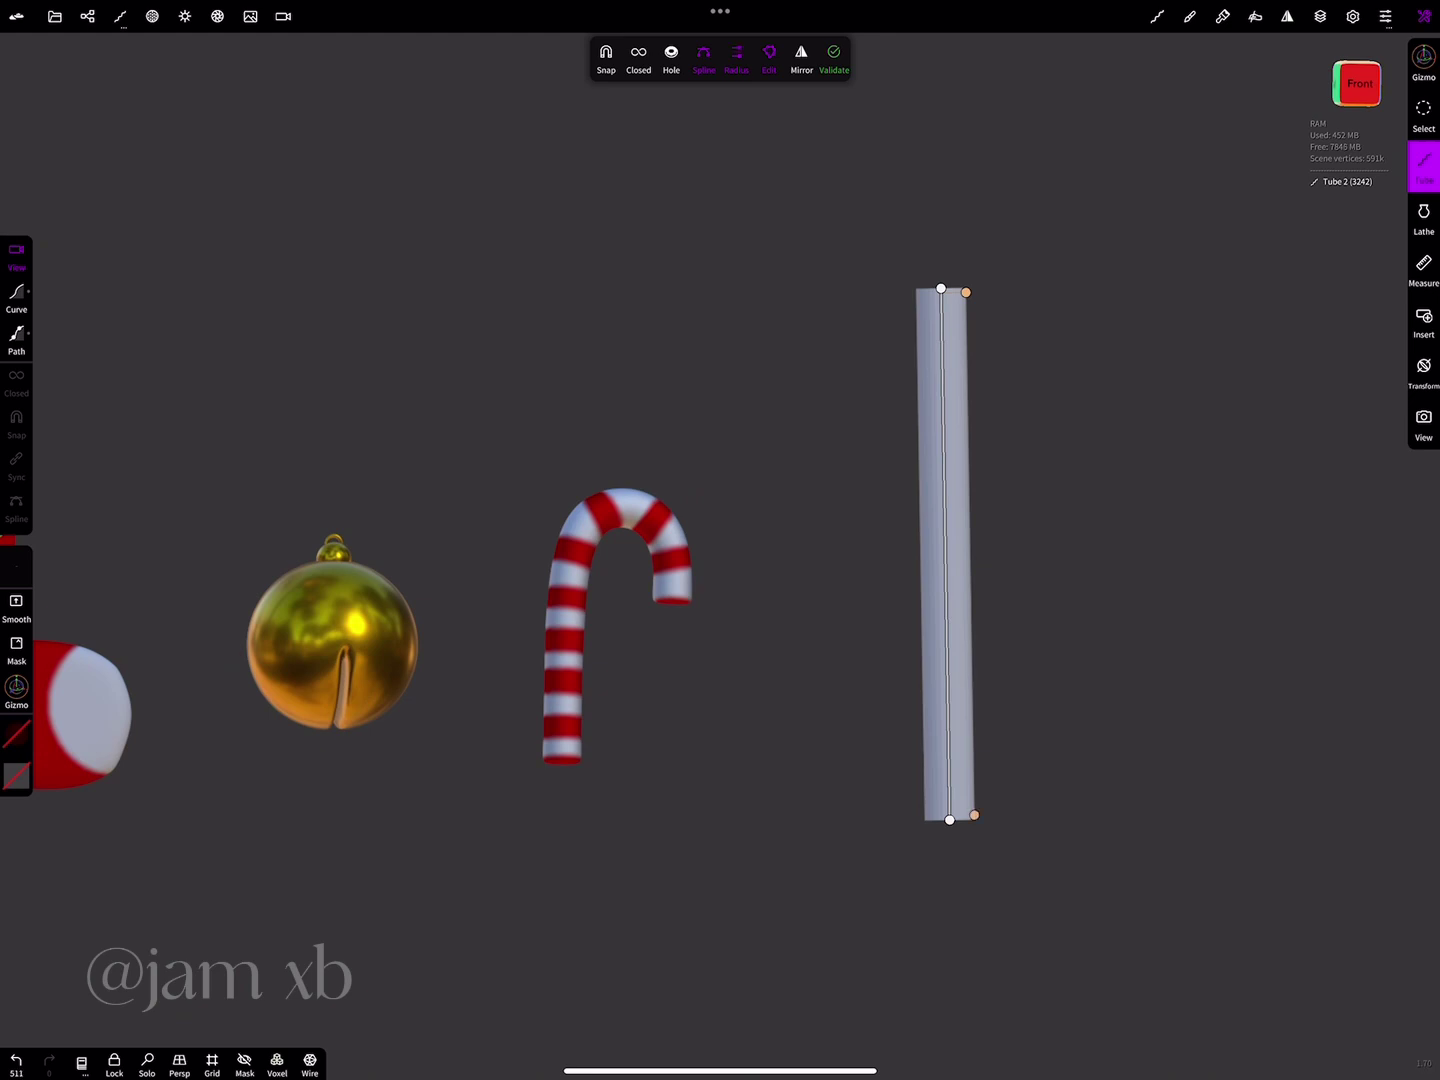
# - Flare the tube's lower part into a wide cone and add a crisp neck at the top
pyautogui.moveTo(975, 814); pyautogui.dragTo(1219, 811)
pyautogui.click(951, 761)
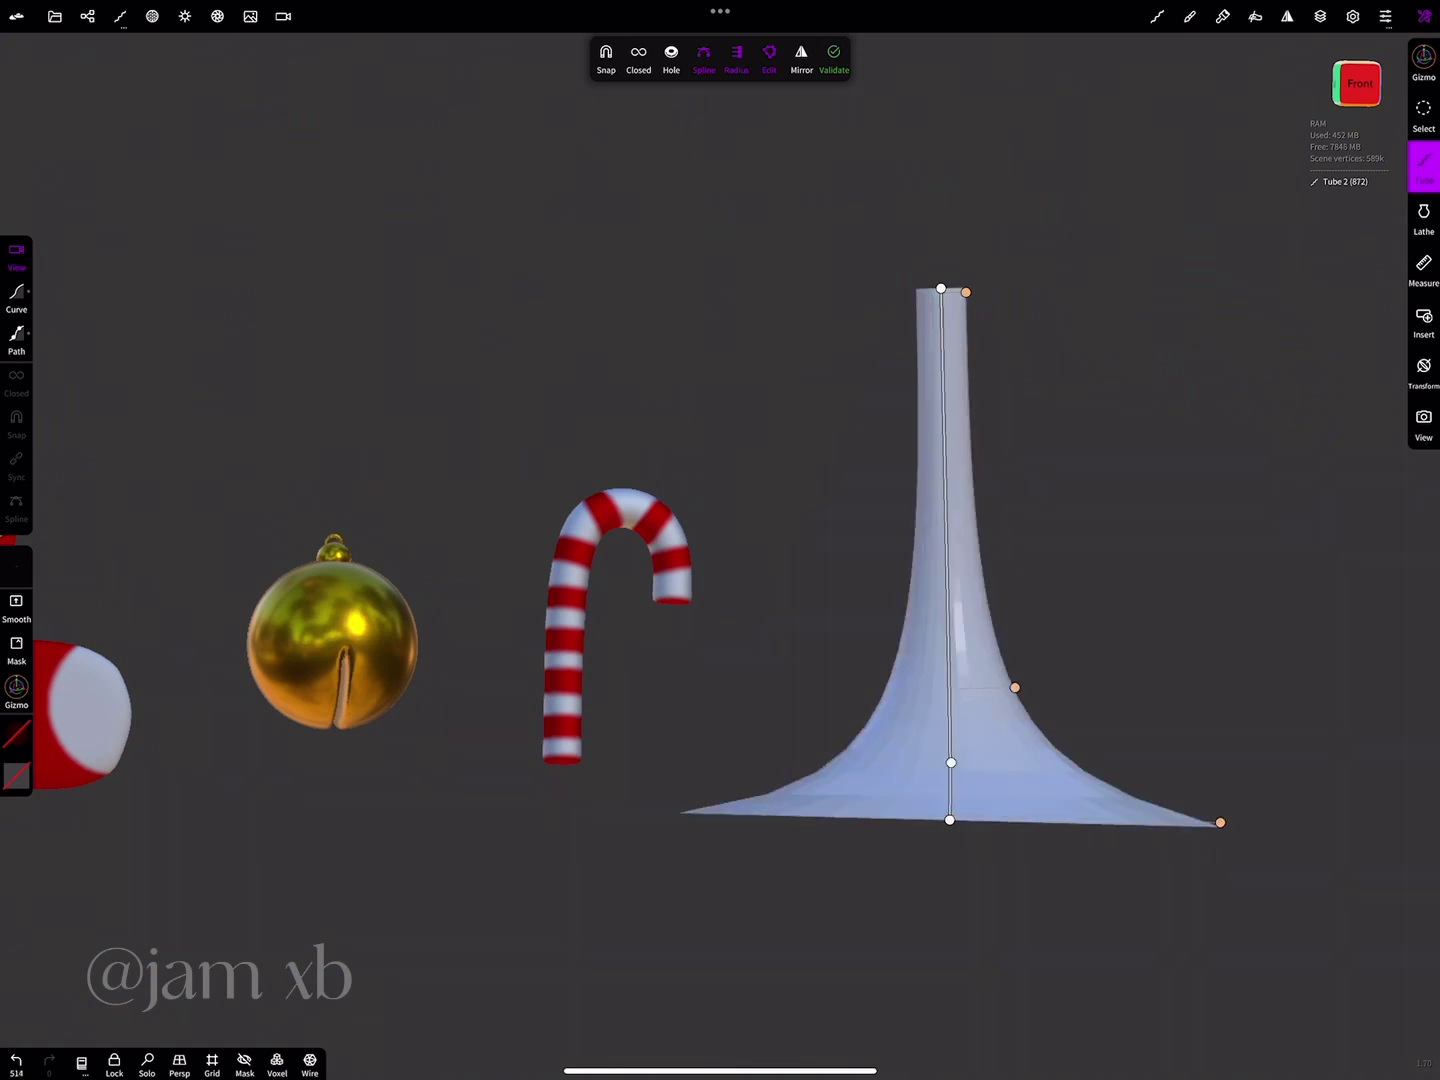
pyautogui.moveTo(1015, 687)
pyautogui.mouseDown()
pyautogui.moveTo(1229, 680)
pyautogui.moveTo(1203, 684)
pyautogui.mouseUp()
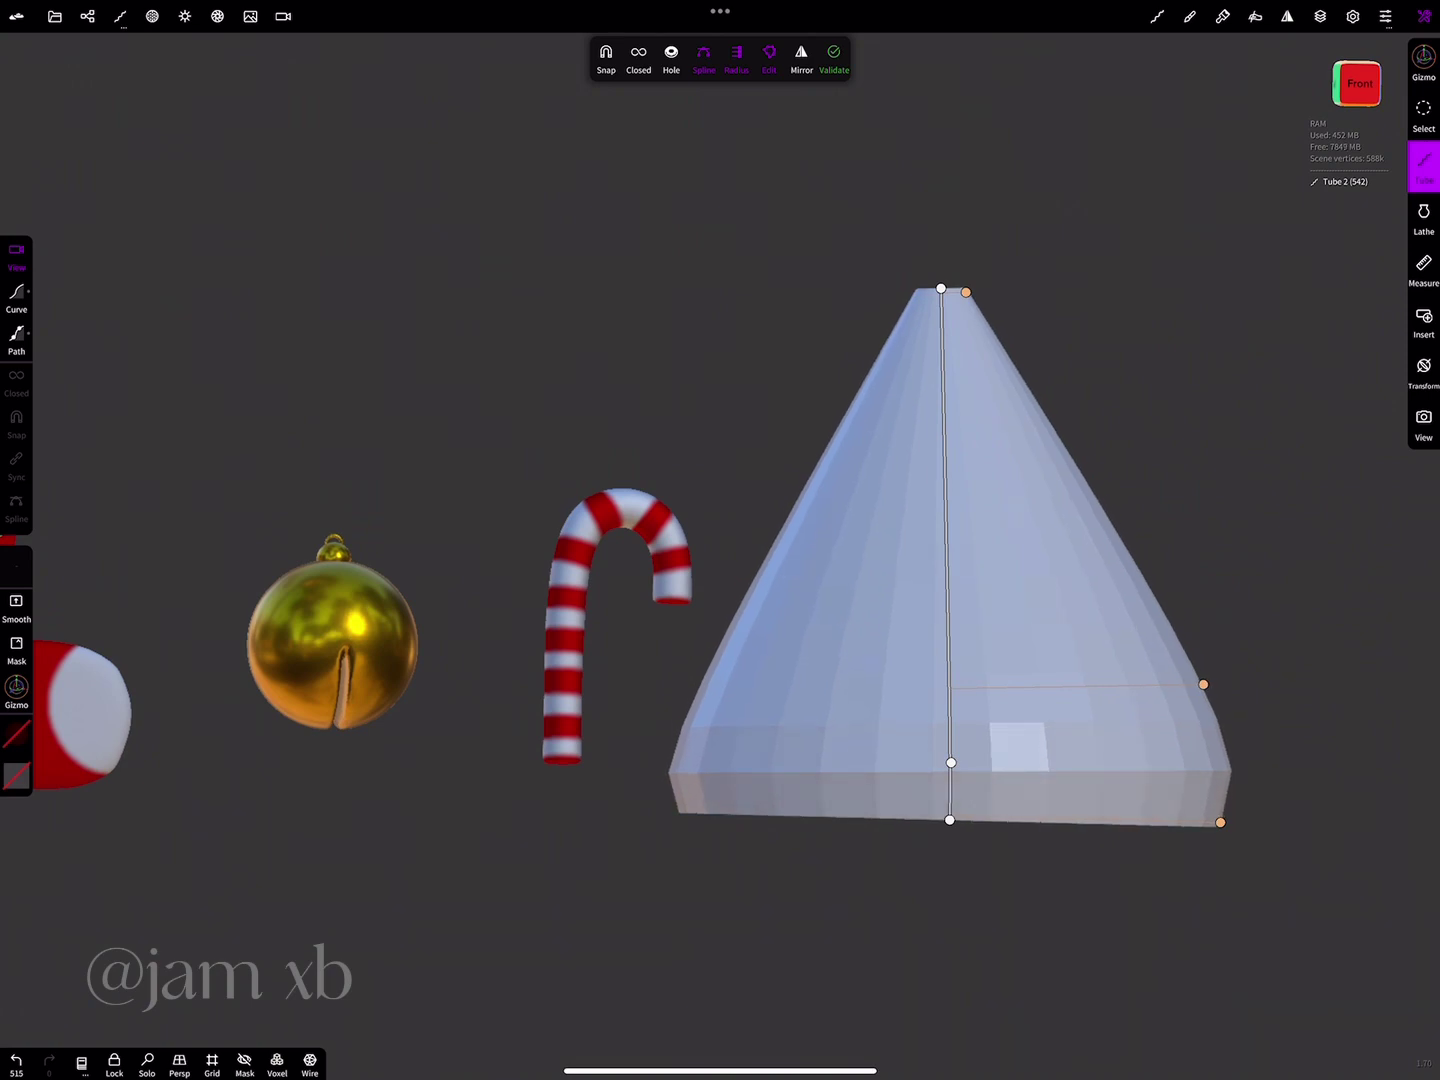
pyautogui.click(942, 341)
pyautogui.click(944, 318)
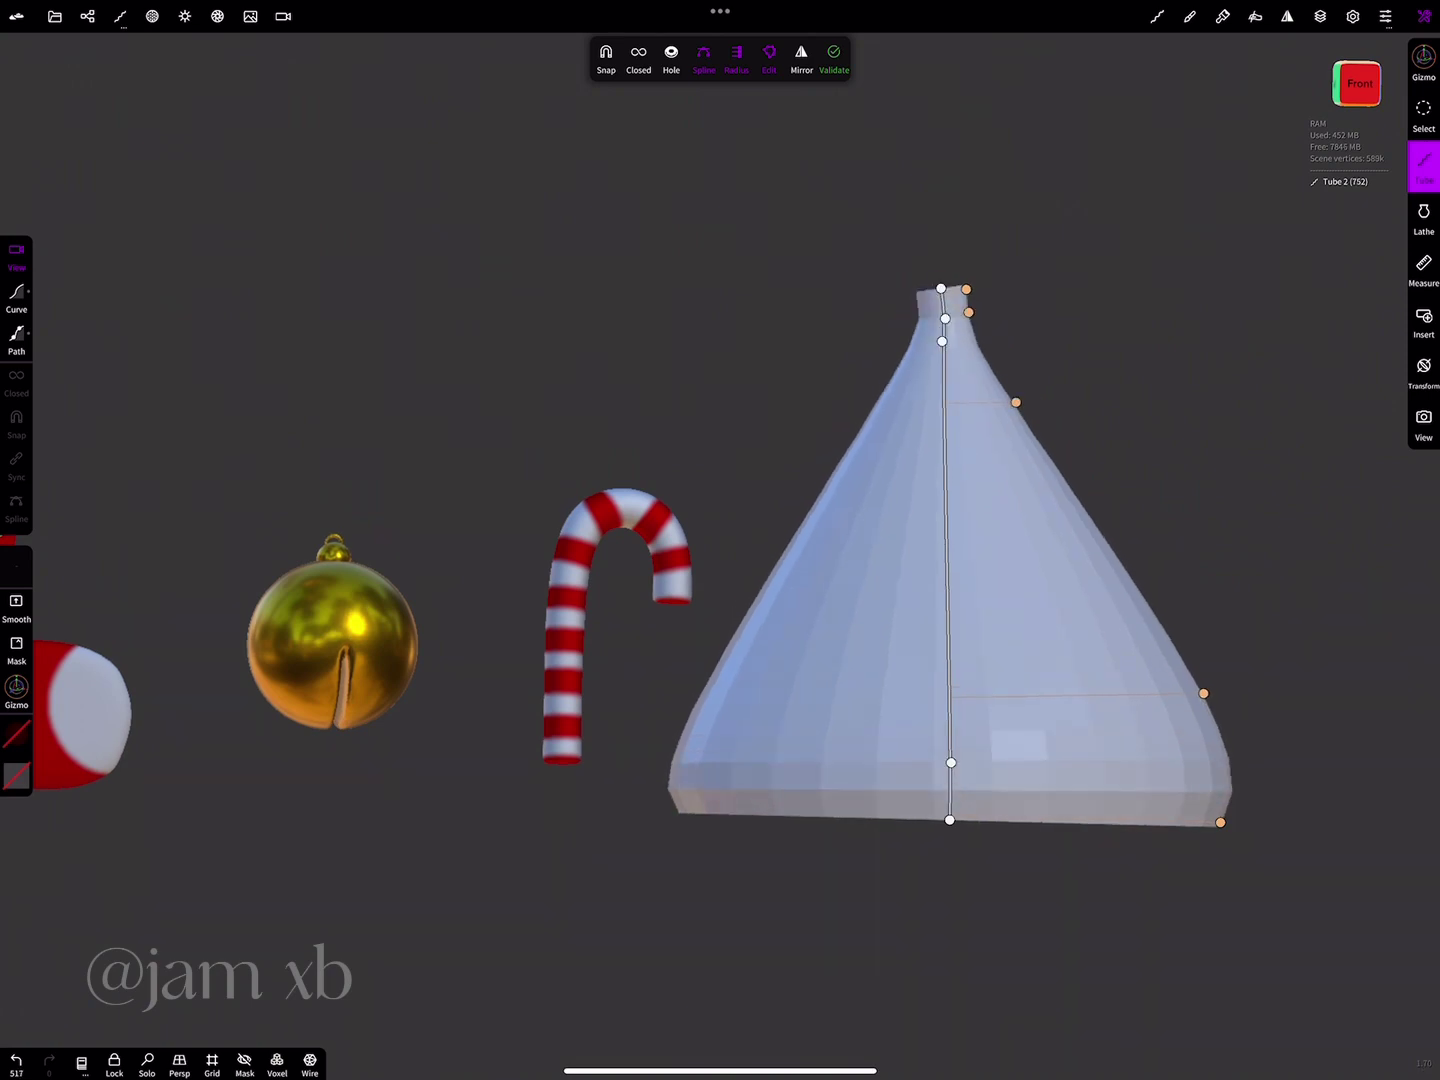
pyautogui.moveTo(969, 312)
pyautogui.mouseDown()
pyautogui.moveTo(1015, 311)
pyautogui.moveTo(957, 286)
pyautogui.moveTo(981, 314)
pyautogui.moveTo(948, 360)
pyautogui.mouseUp()
pyautogui.click(943, 319)
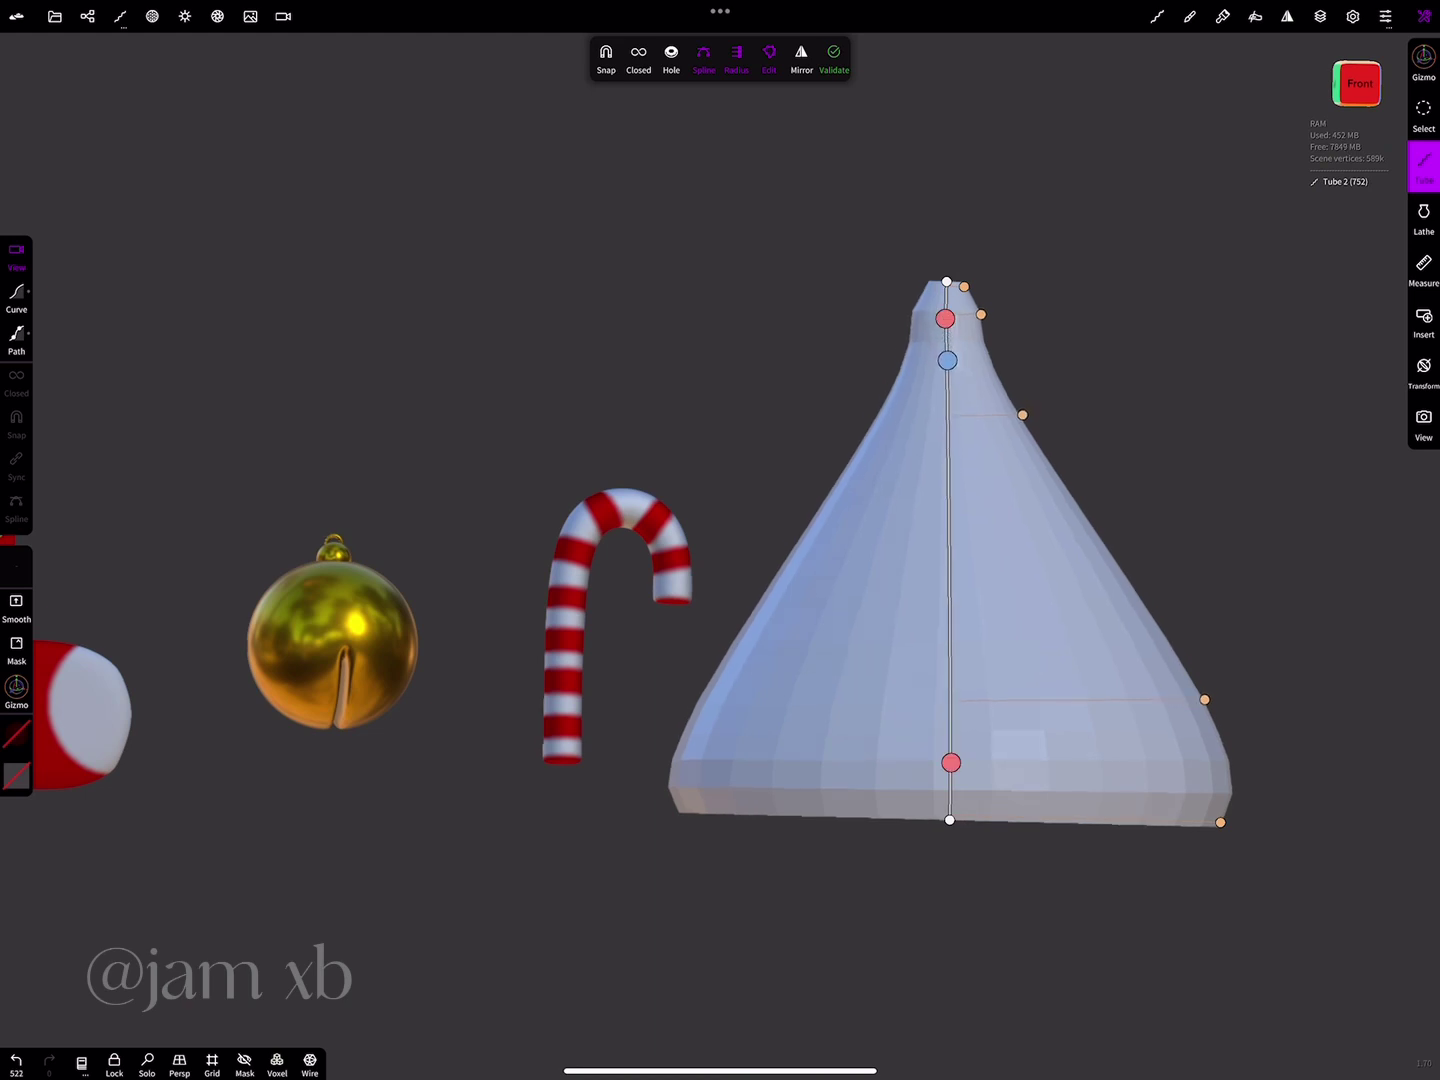
# - Push the middle out into a dome and round off the bell's bottom
pyautogui.moveTo(1021, 413); pyautogui.dragTo(1001, 413)
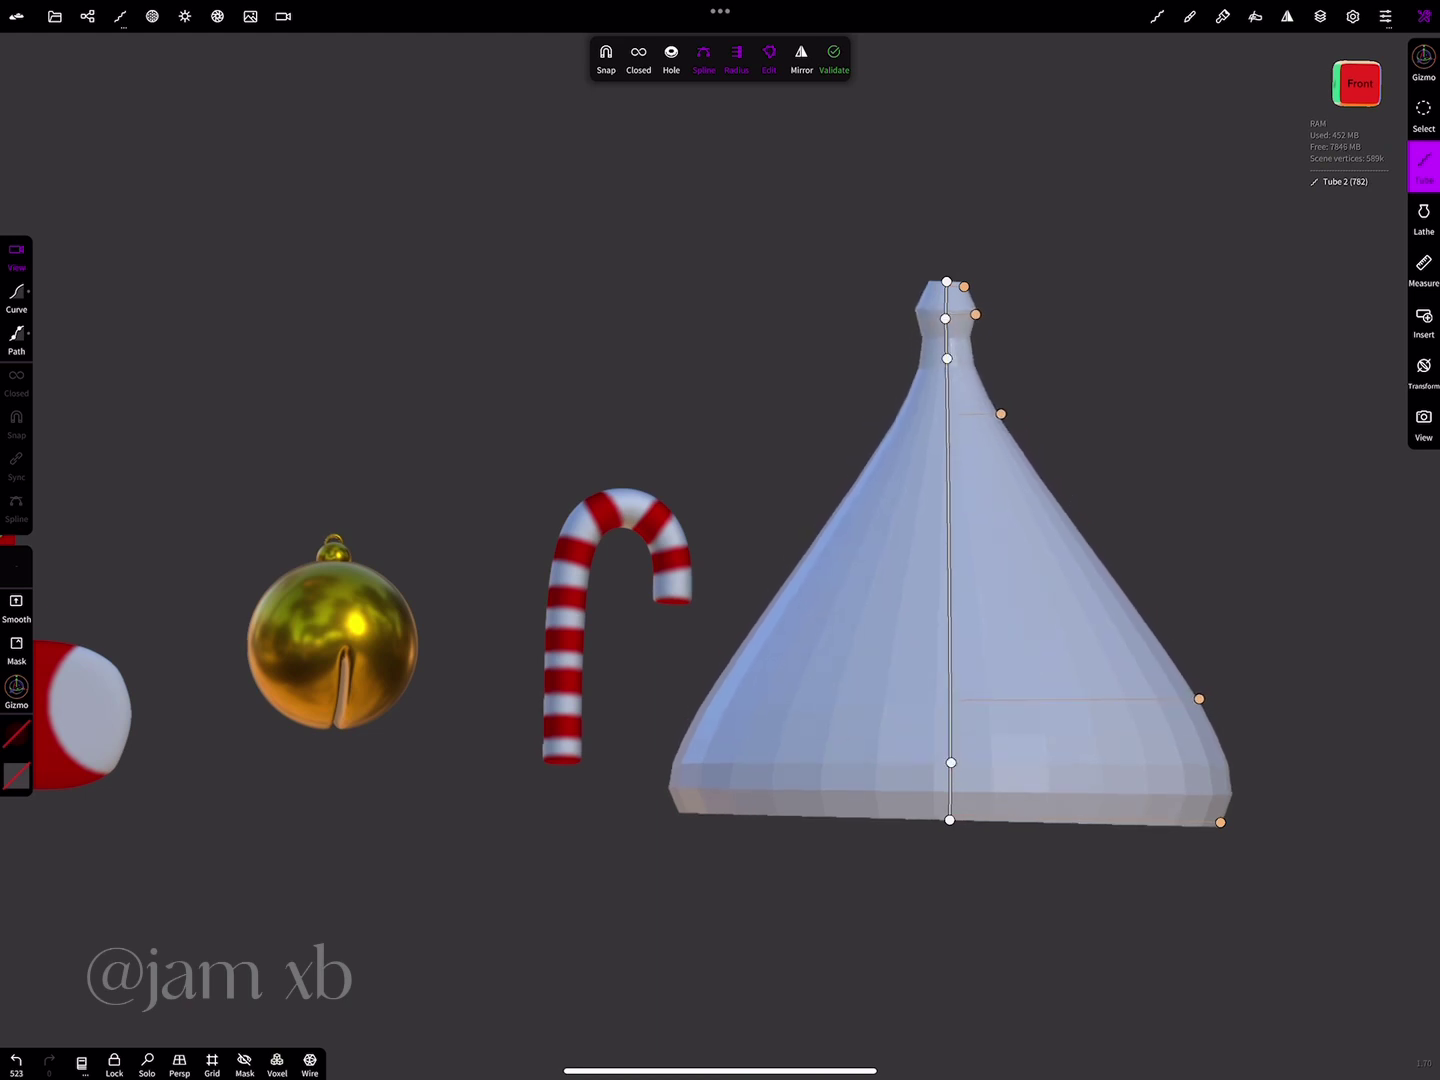
pyautogui.click(949, 566)
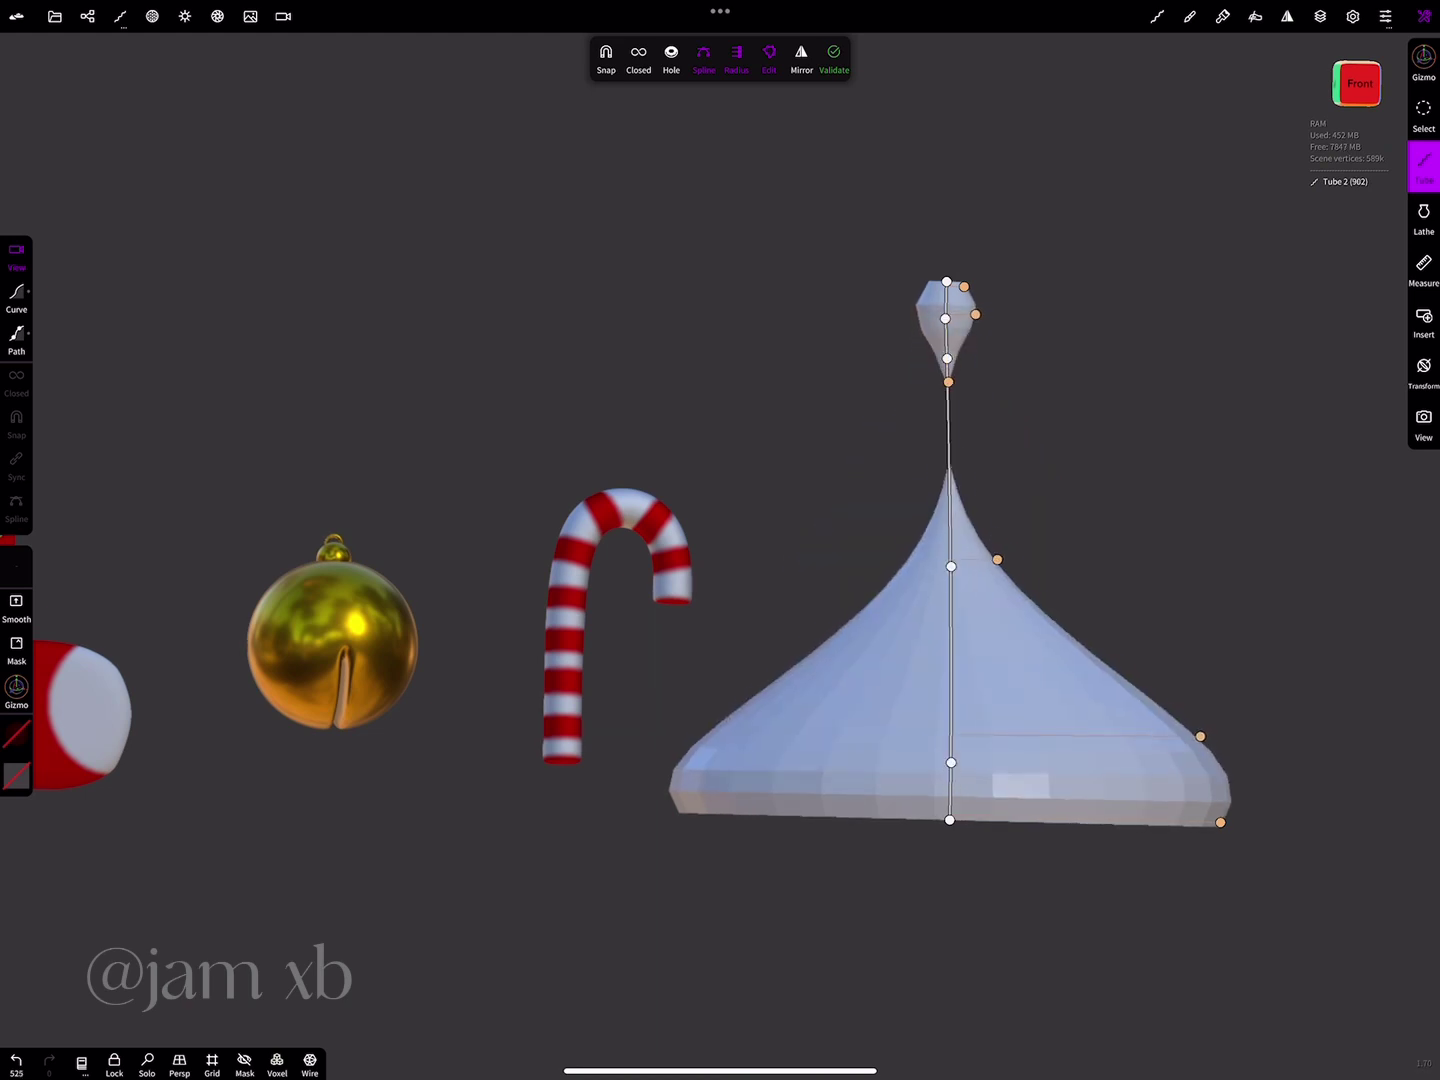
pyautogui.moveTo(991, 561)
pyautogui.mouseDown()
pyautogui.moveTo(1147, 557)
pyautogui.moveTo(1123, 558)
pyautogui.mouseUp()
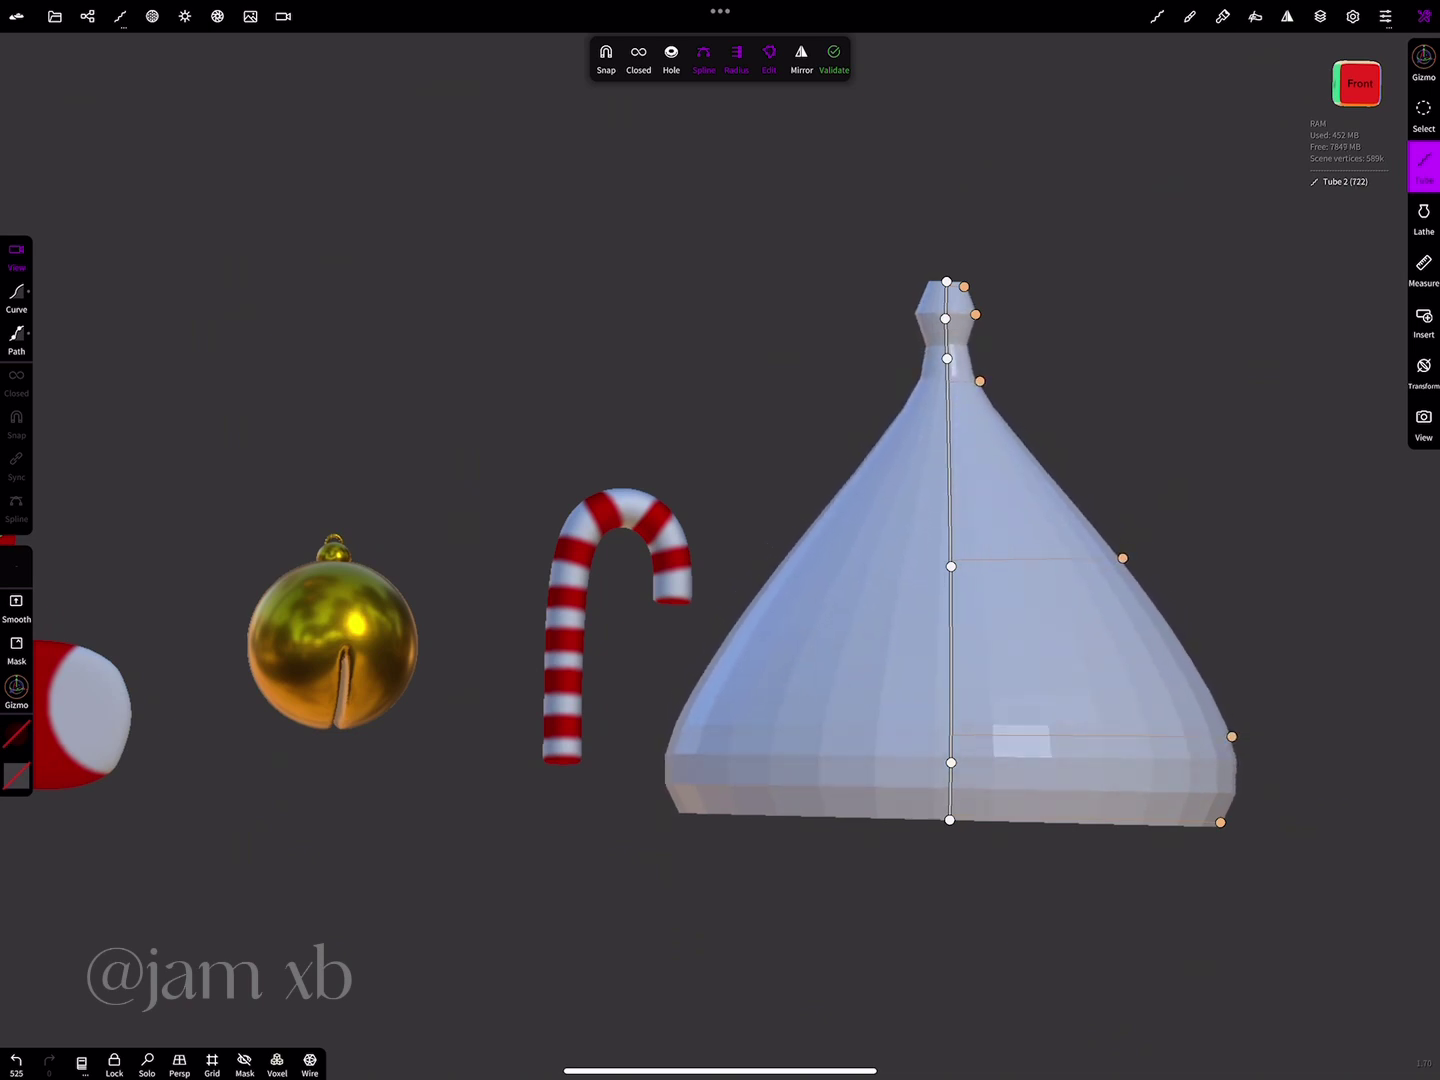
pyautogui.moveTo(1230, 736); pyautogui.dragTo(1208, 736)
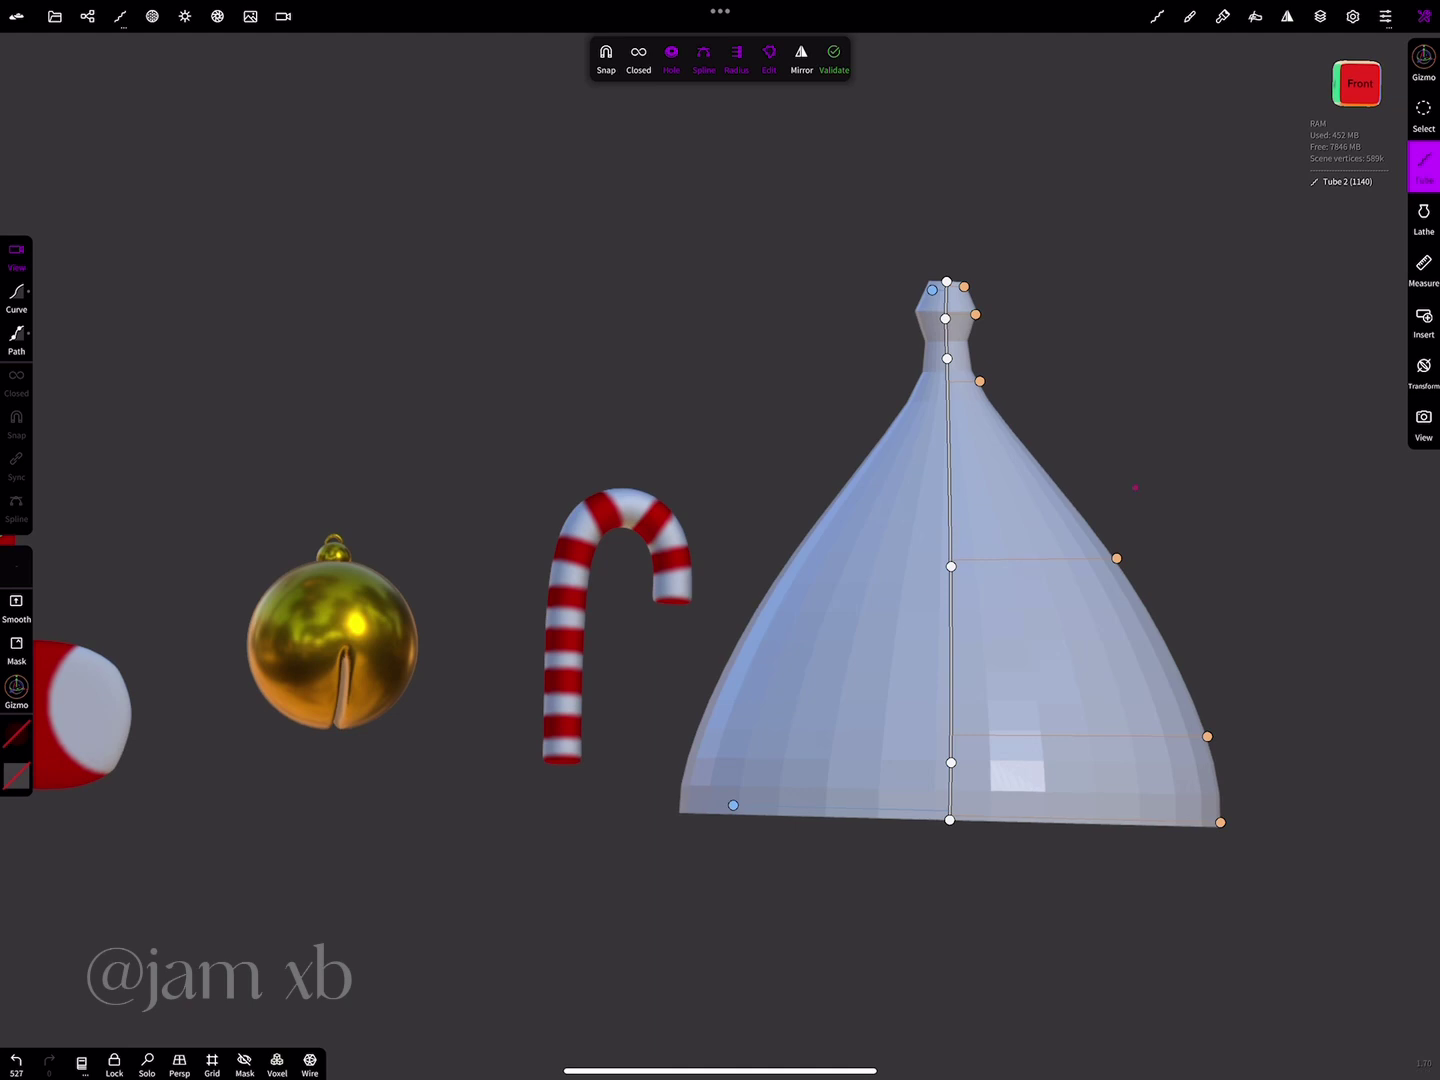
# - Open a wide hole in the bell's bottom, thin the rim and close the top
pyautogui.moveTo(1135, 487); pyautogui.dragTo(1135, 380)
pyautogui.moveTo(1215, 718); pyautogui.dragTo(1223, 718)
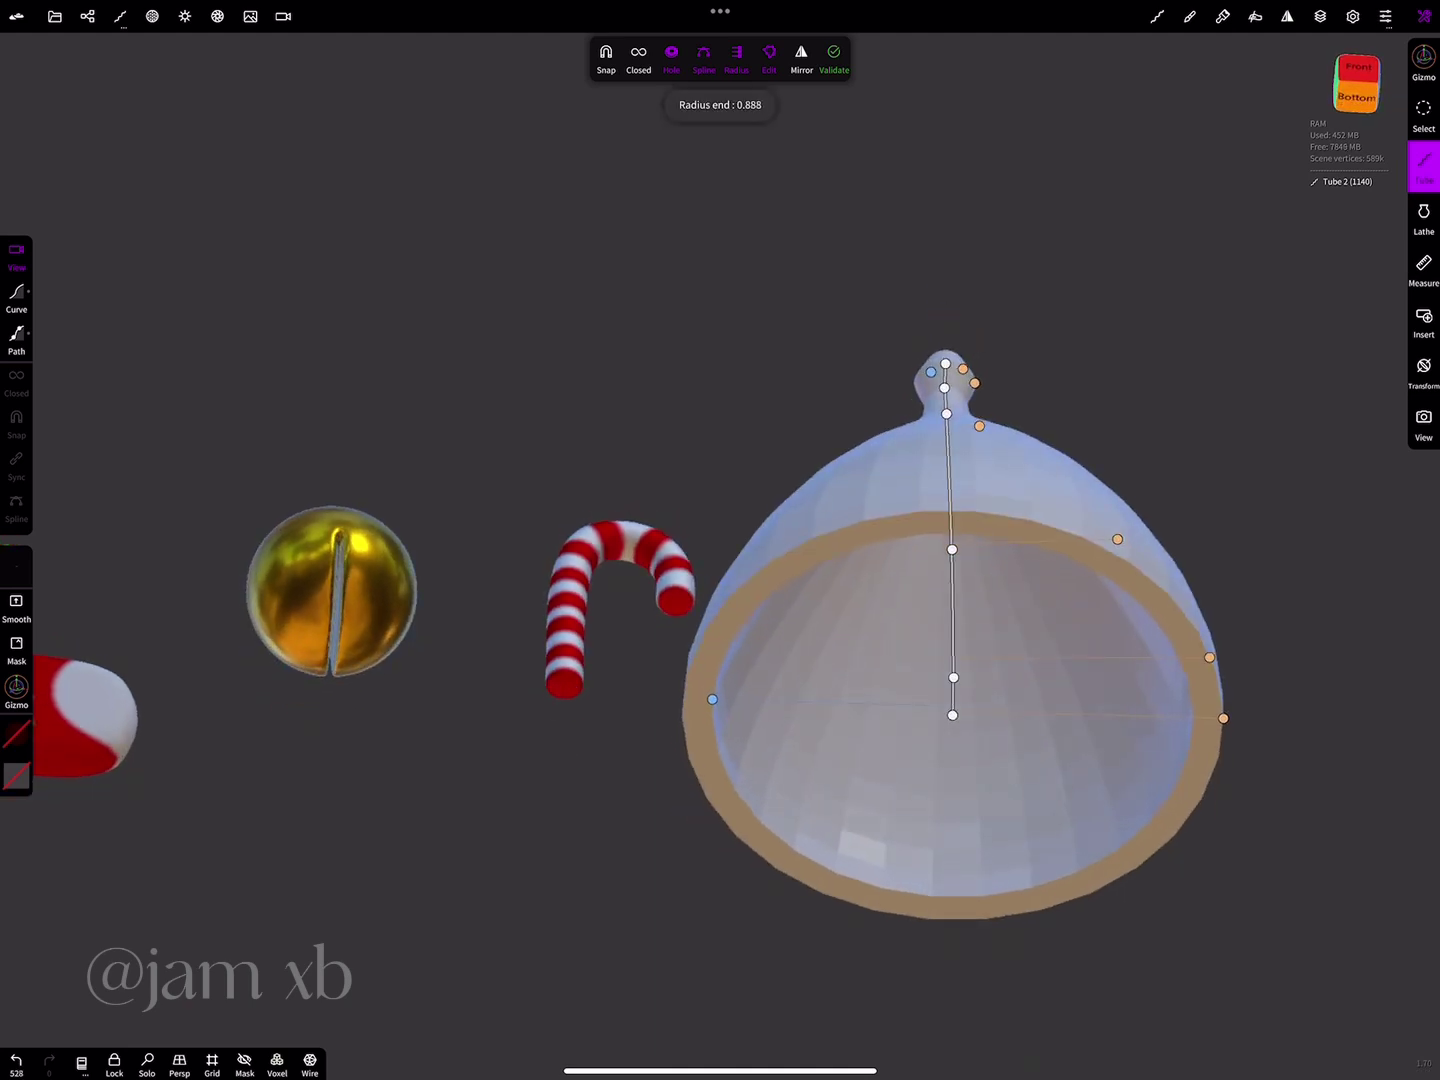
pyautogui.moveTo(713, 699); pyautogui.dragTo(703, 699)
pyautogui.moveTo(1136, 300); pyautogui.dragTo(1135, 700)
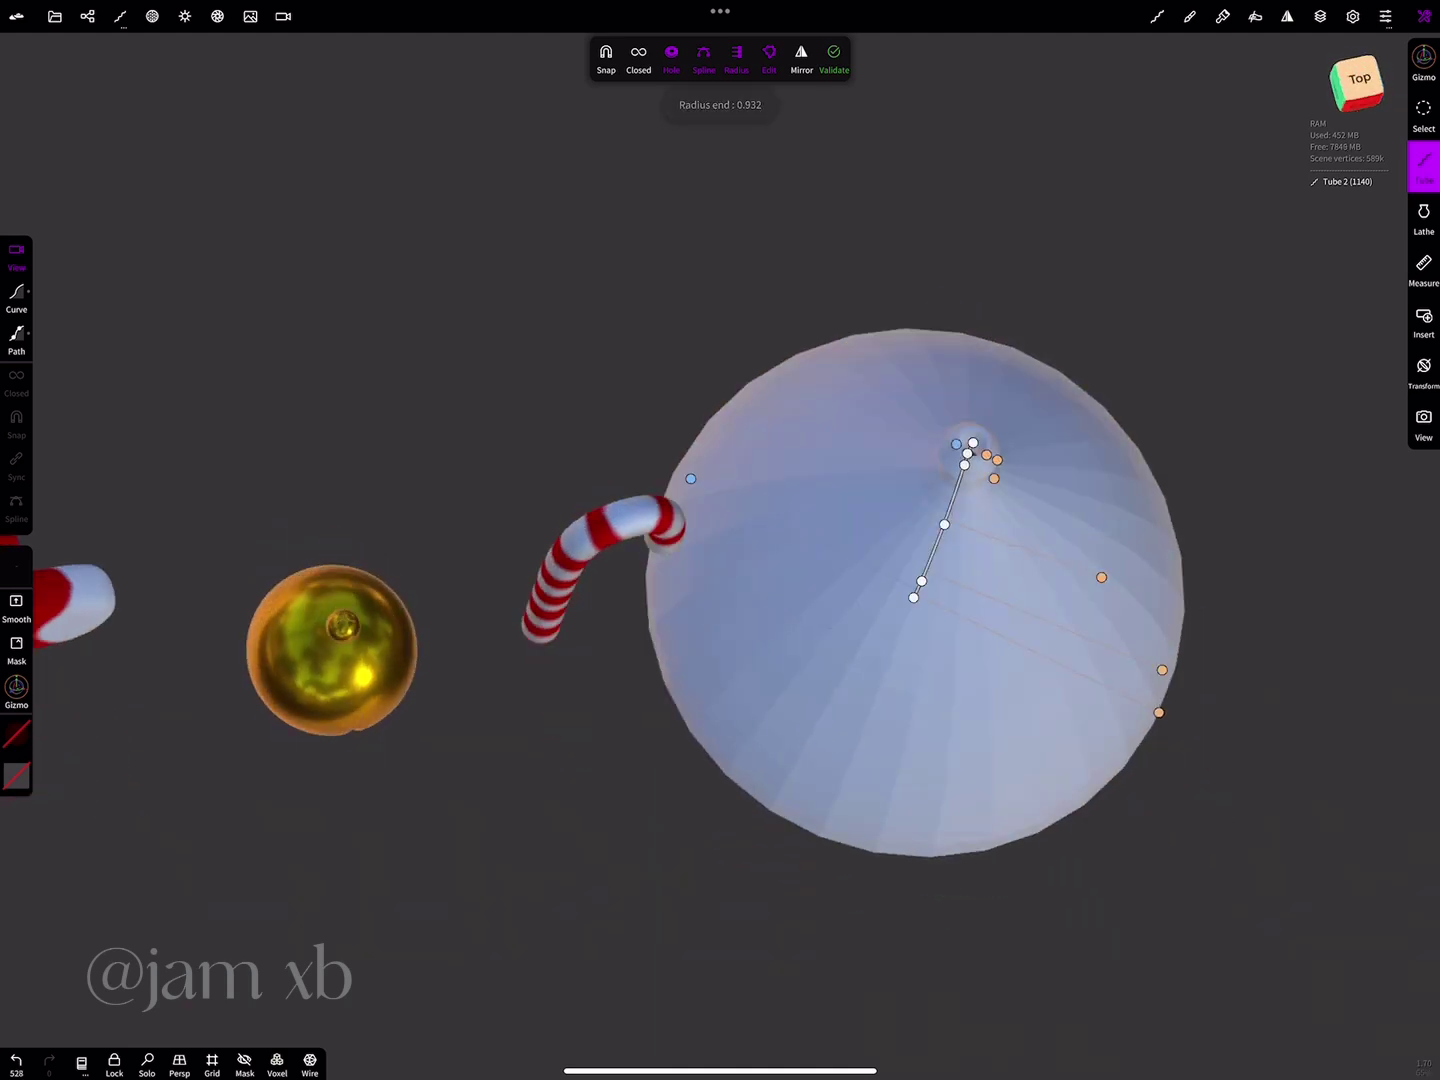
pyautogui.scroll(5, 745, 860)
pyautogui.scroll(3, 744, 860)
pyautogui.moveTo(689, 857); pyautogui.dragTo(743, 865)
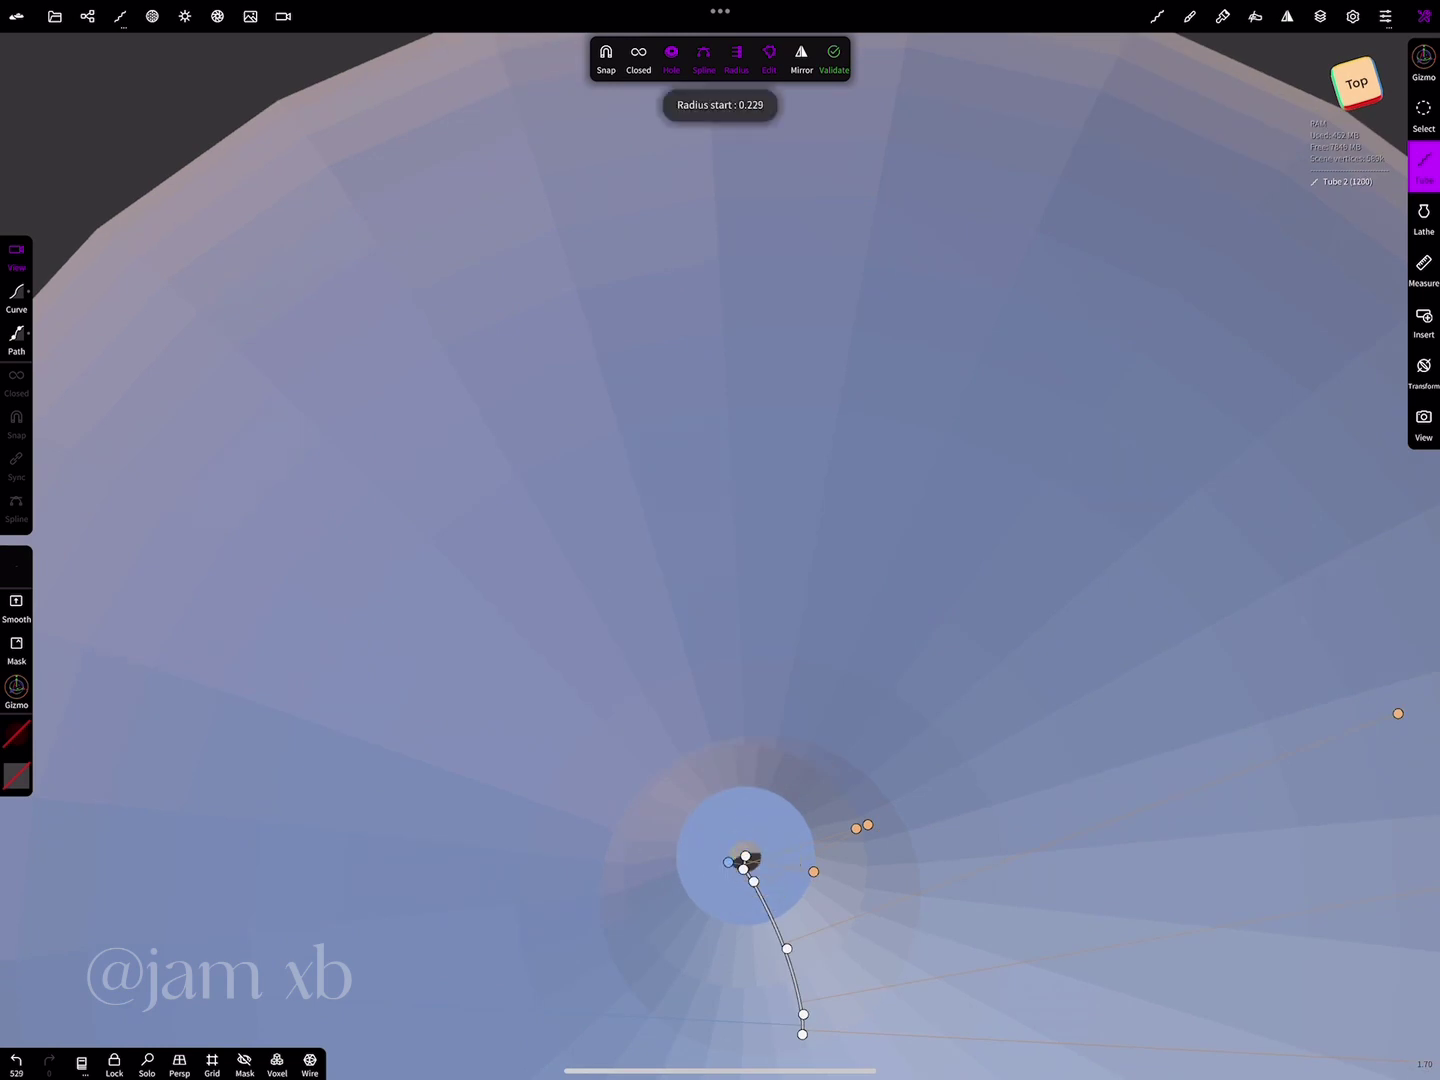
pyautogui.moveTo(1135, 700); pyautogui.dragTo(1136, 500)
pyautogui.scroll(-5, 745, 860)
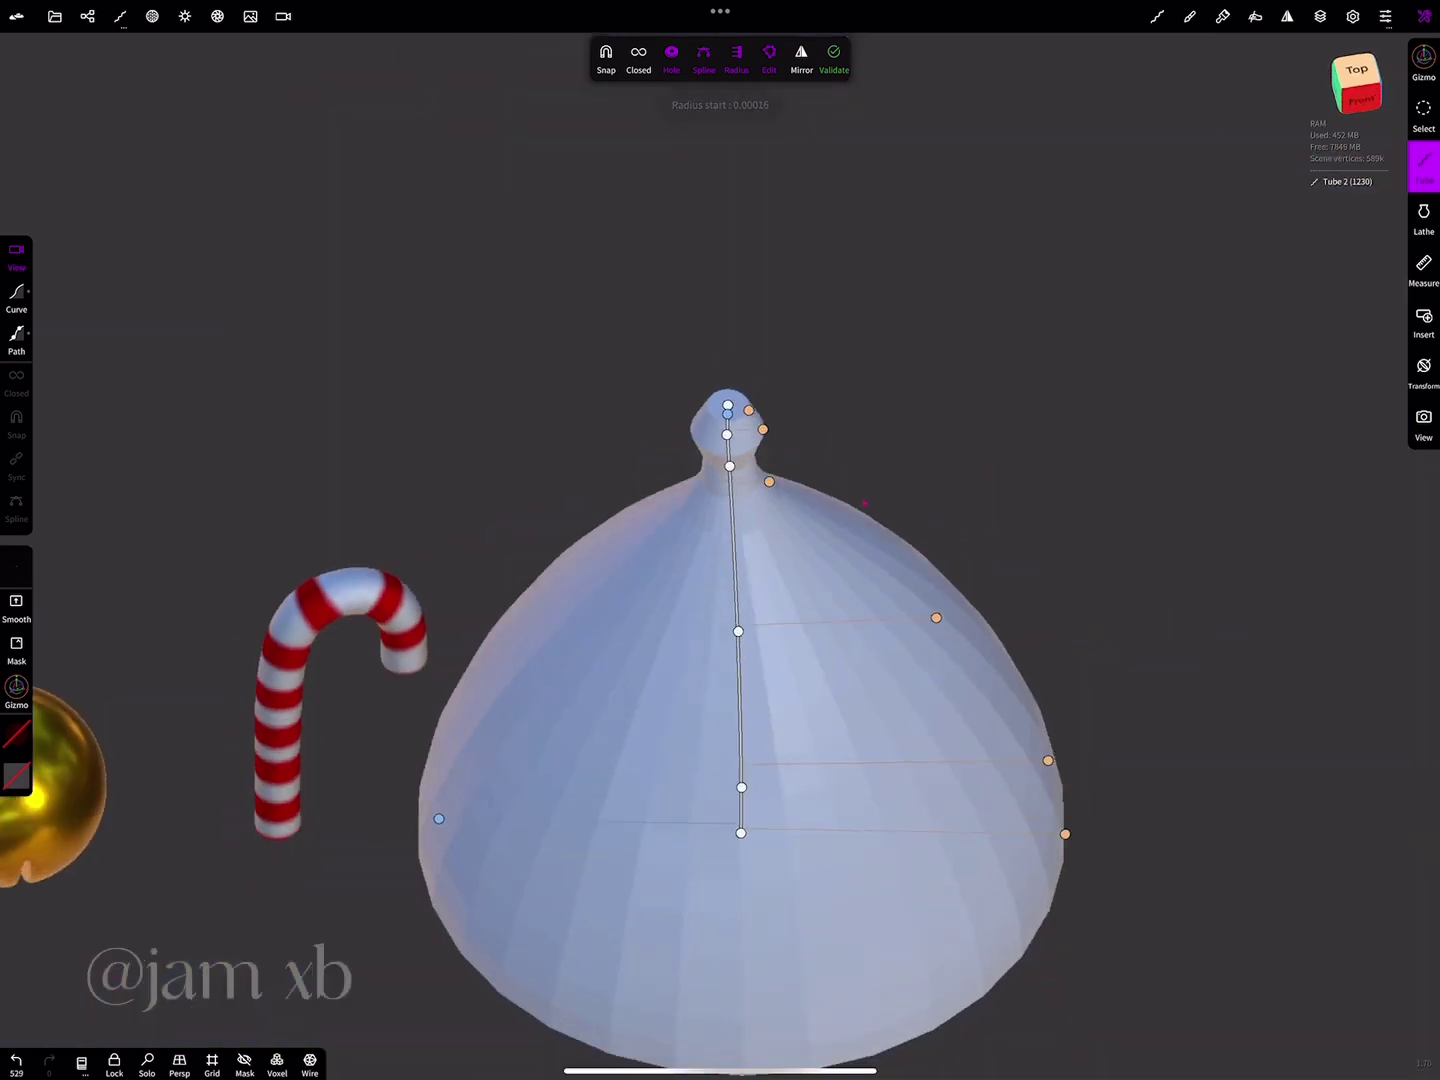
pyautogui.scroll(1, 808, 500)
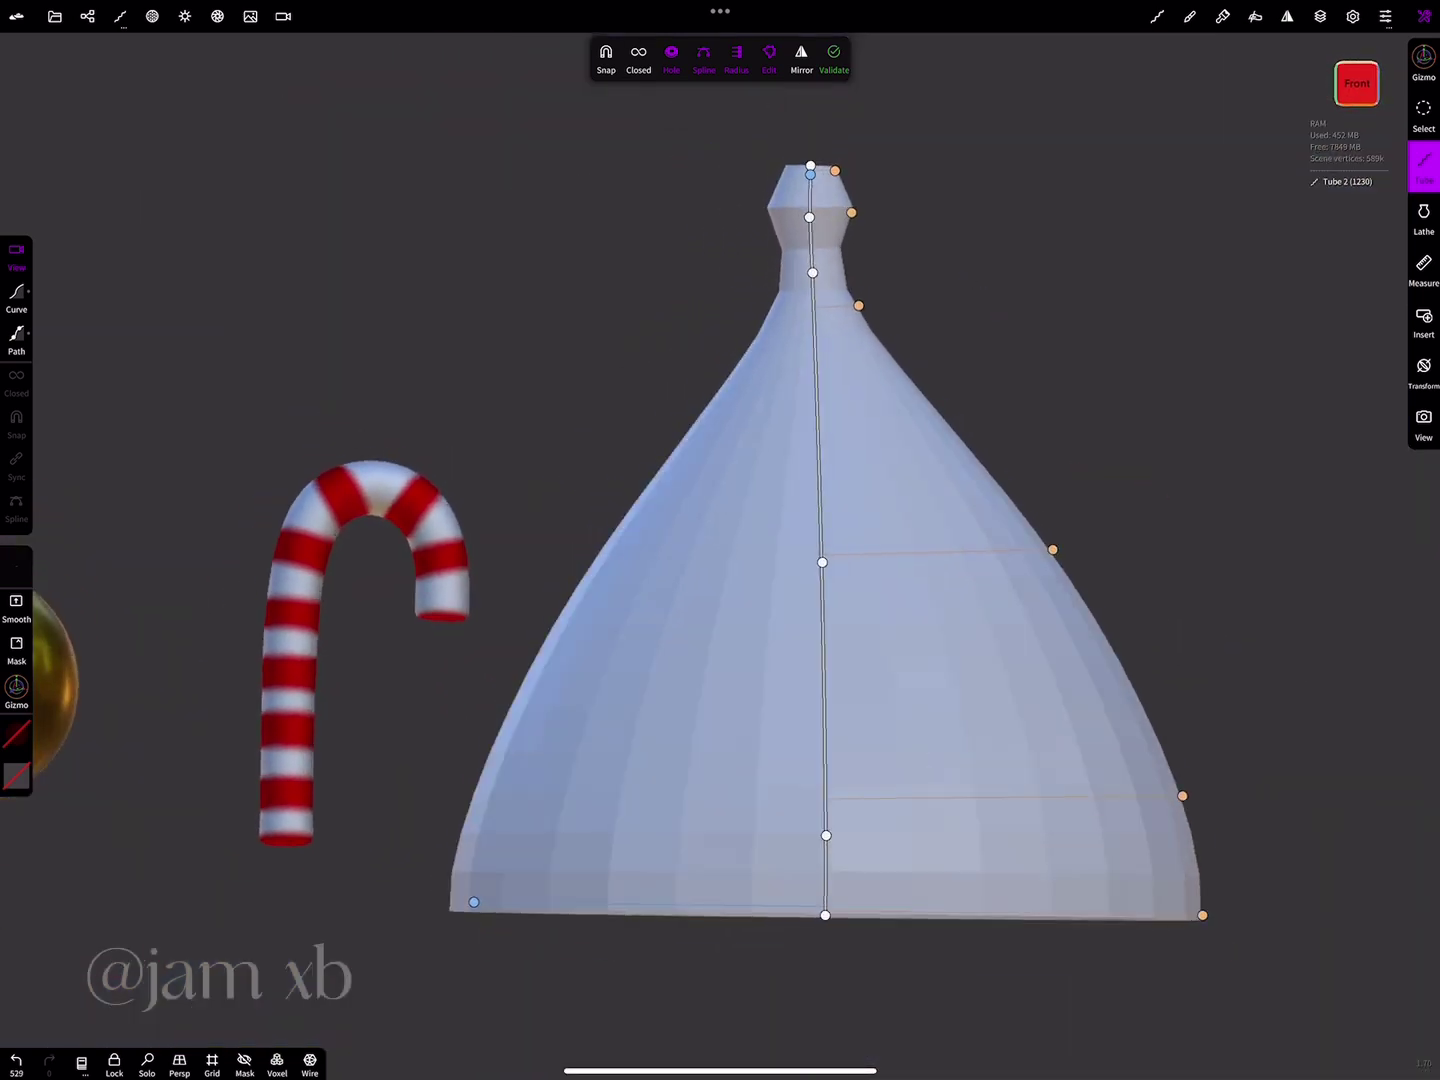
# - Reshape the bell's neck spine points into a narrow capped collar
pyautogui.click(807, 508)
pyautogui.doubleClick(808, 217)
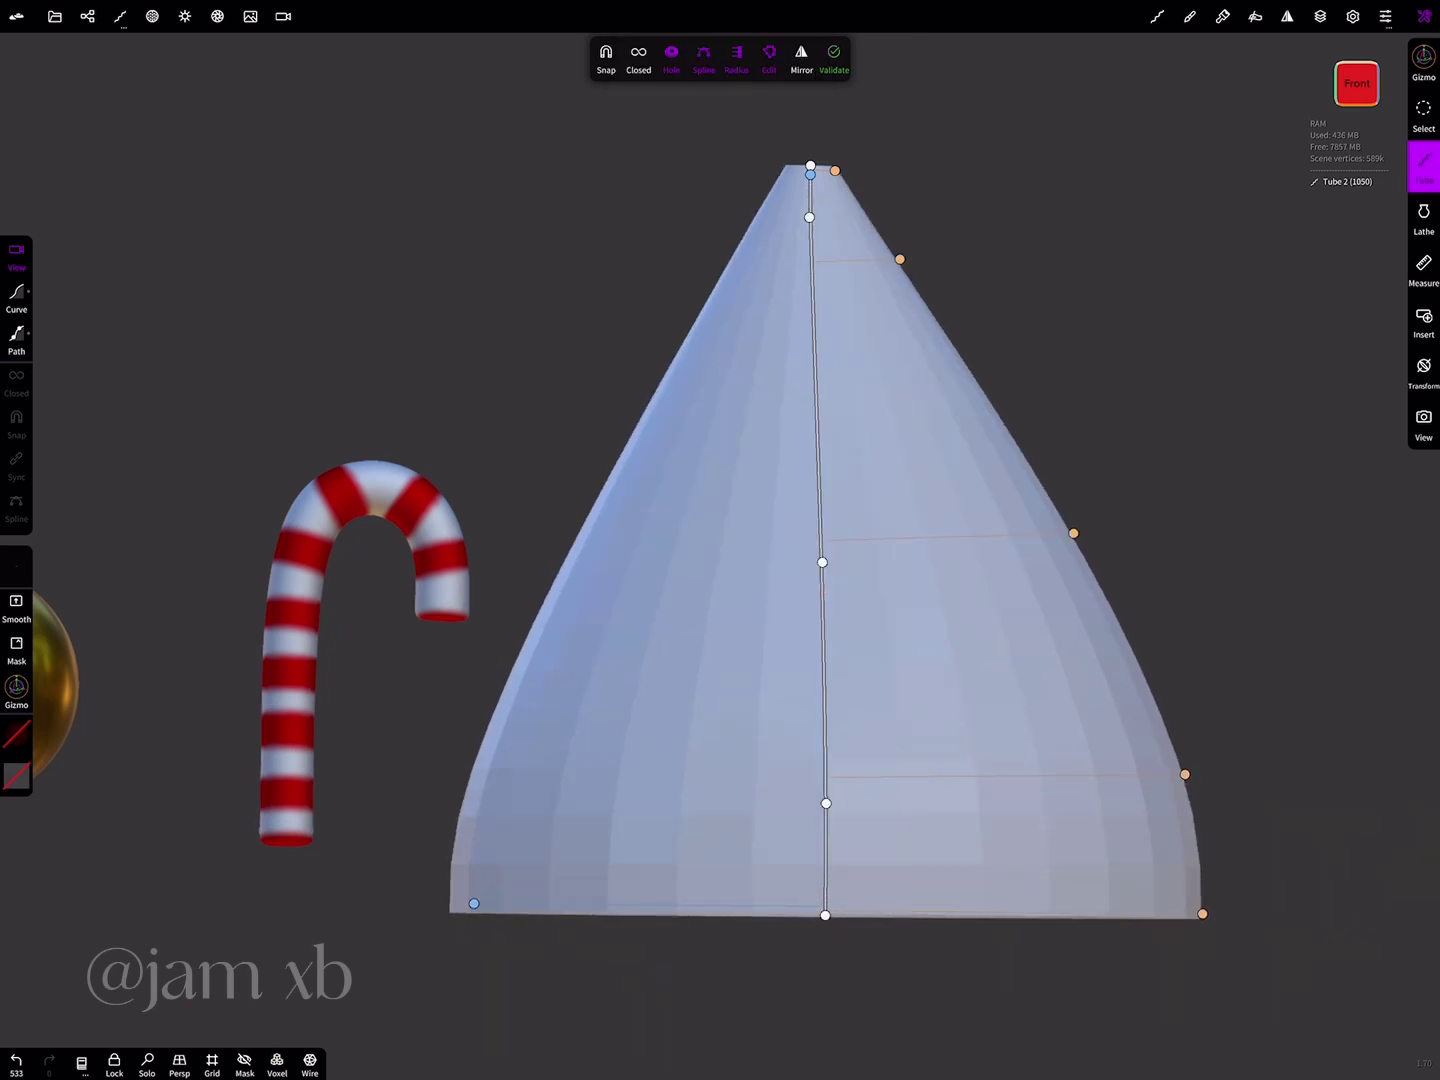
pyautogui.moveTo(813, 272)
pyautogui.mouseDown()
pyautogui.moveTo(816, 310)
pyautogui.moveTo(815, 211)
pyautogui.moveTo(816, 292)
pyautogui.mouseUp()
pyautogui.click(816, 264)
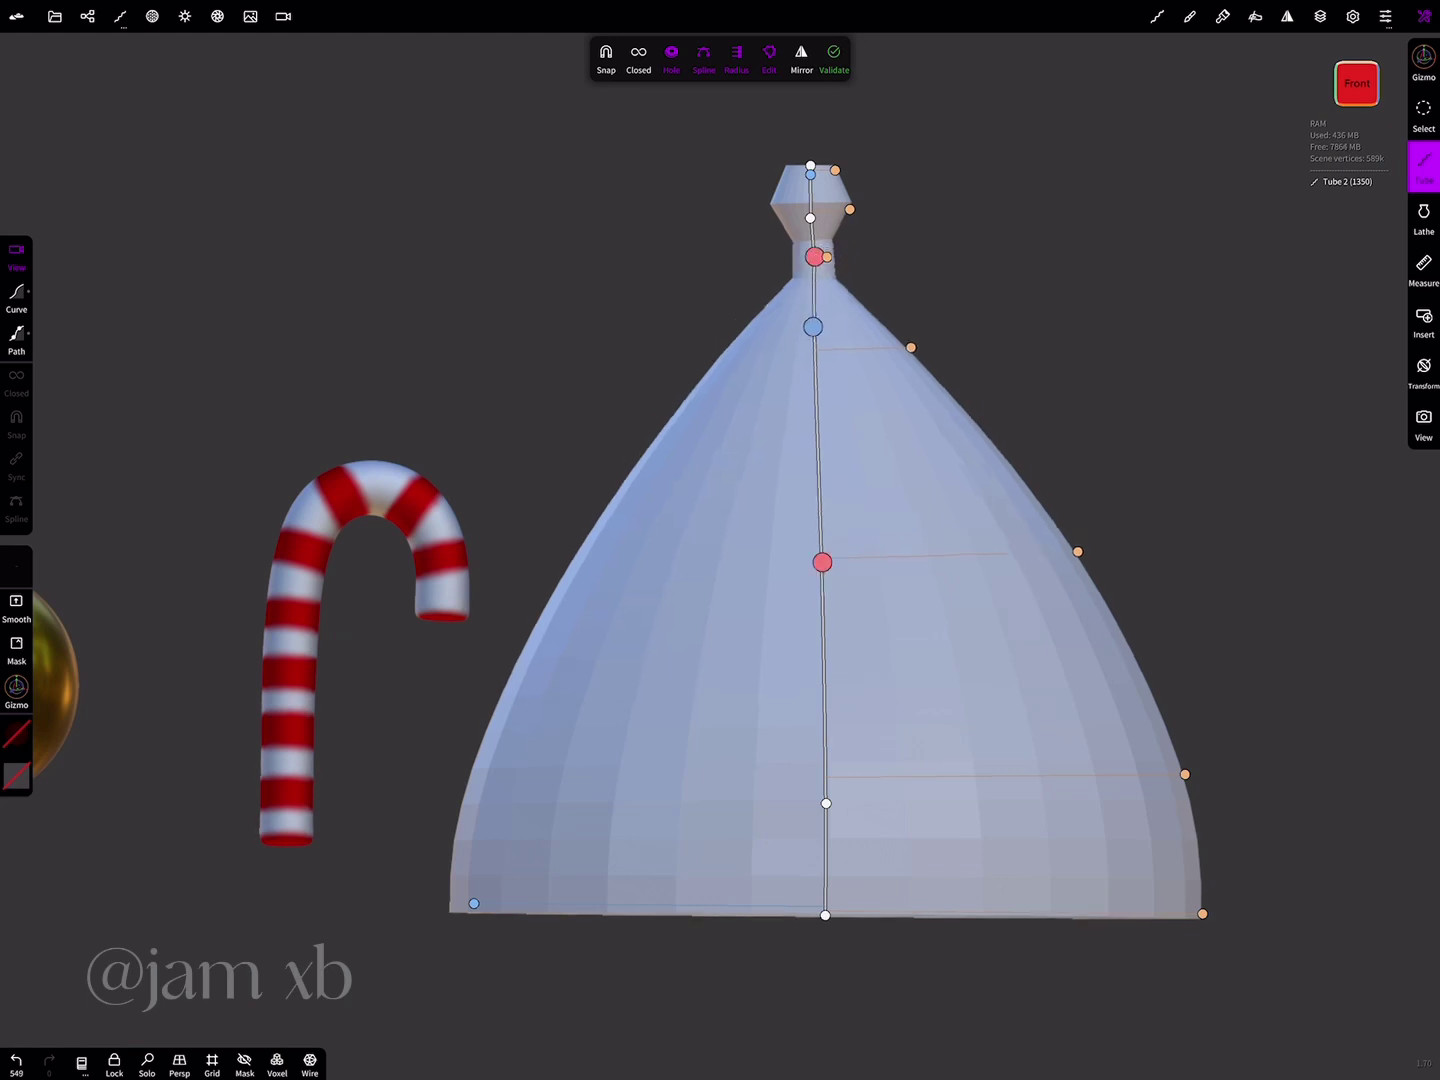
# - Widen the bell's base and flare its rim further outward
pyautogui.moveTo(1250, 650); pyautogui.dragTo(1150, 560)
pyautogui.click(1355, 85)
pyautogui.moveTo(1260, 913); pyautogui.dragTo(1299, 914)
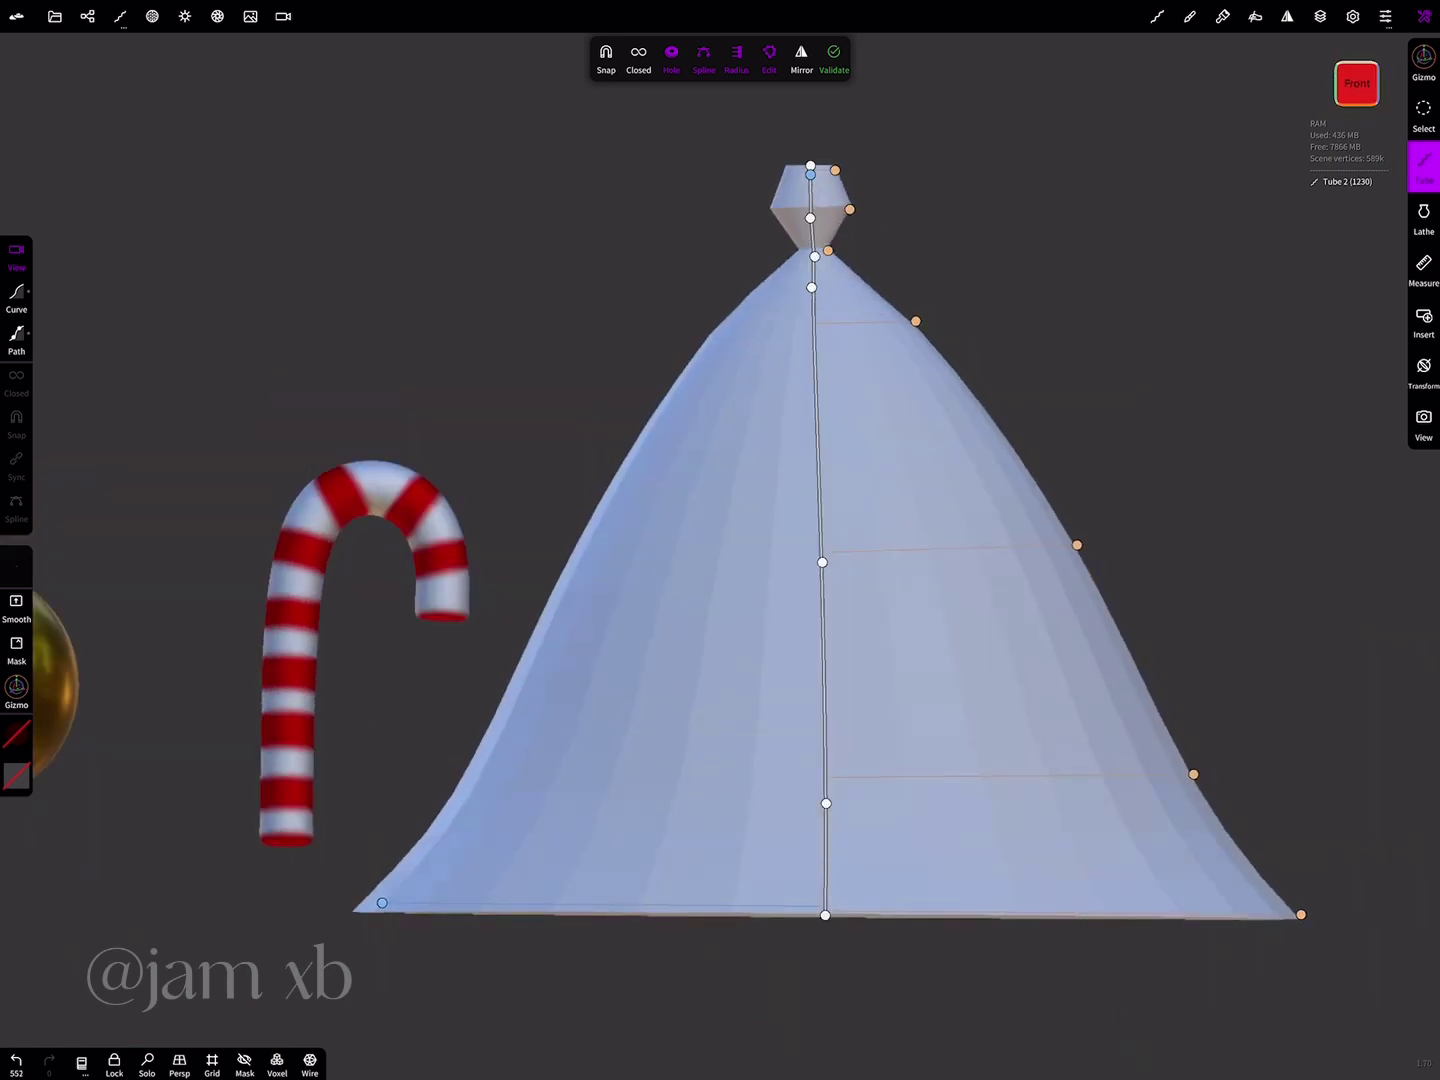
pyautogui.moveTo(1250, 650); pyautogui.dragTo(1261, 620)
pyautogui.scroll(-3, 860, 581)
pyautogui.moveTo(1000, 600); pyautogui.dragTo(1050, 560)
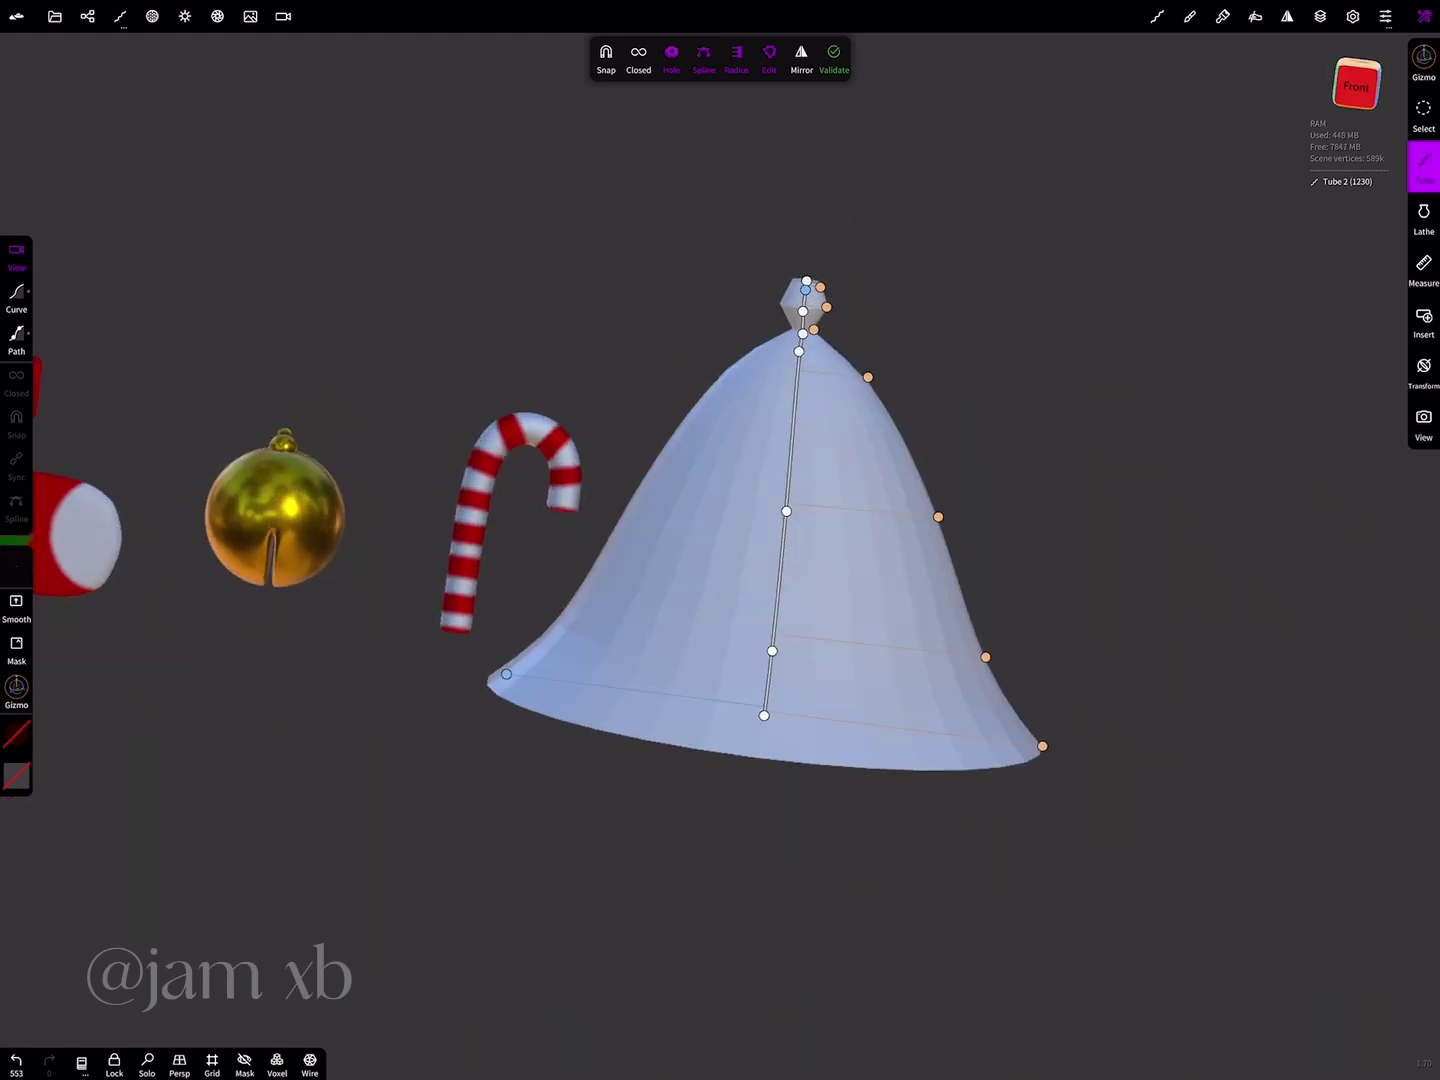
pyautogui.click(121, 16)
# - Raise the bell's post subdivision to 3 to smooth it
pyautogui.moveTo(59, 337); pyautogui.dragTo(111, 337)
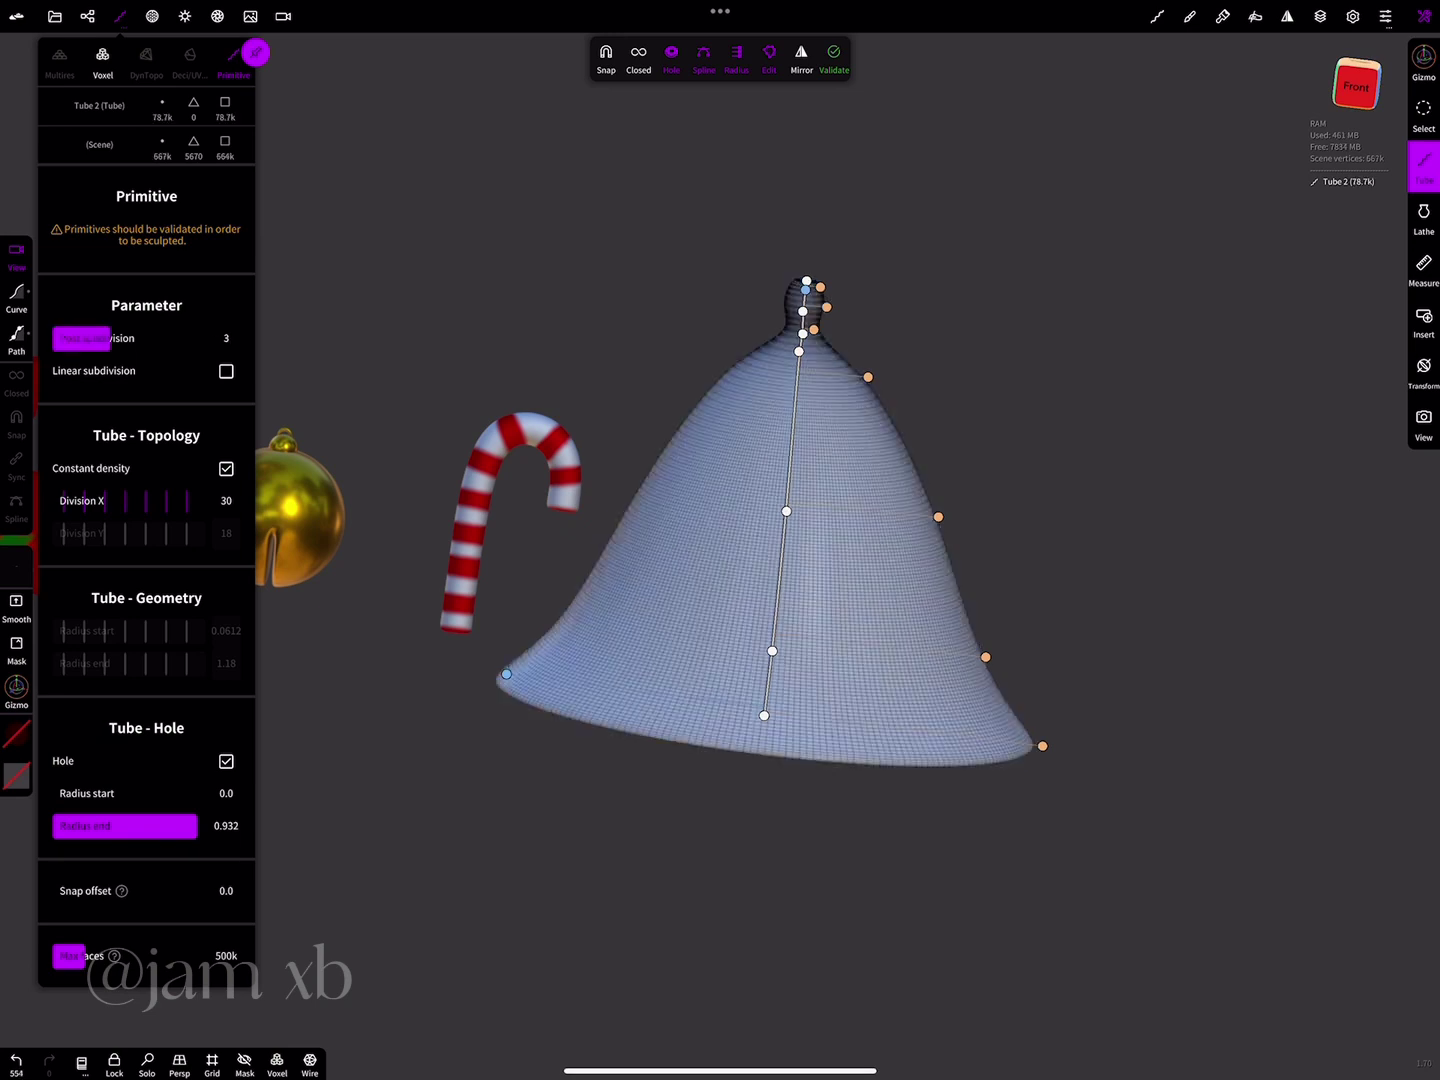
pyautogui.moveTo(980, 499); pyautogui.dragTo(1012, 481)
pyautogui.scroll(5, 780, 560)
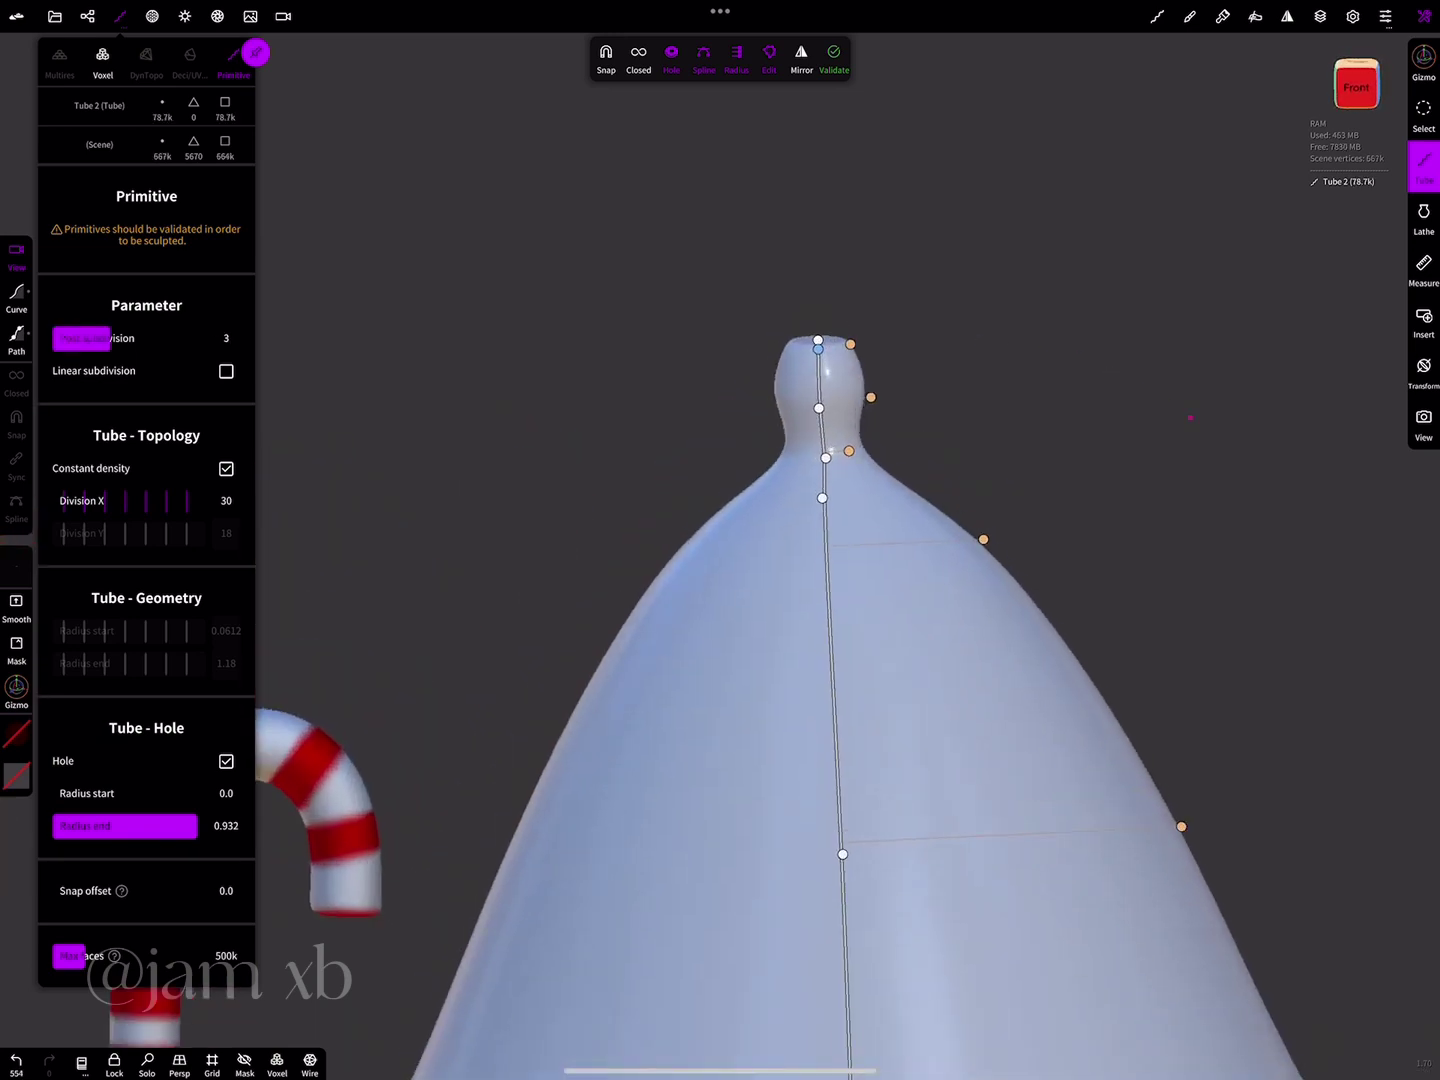
pyautogui.scroll(2, 820, 600)
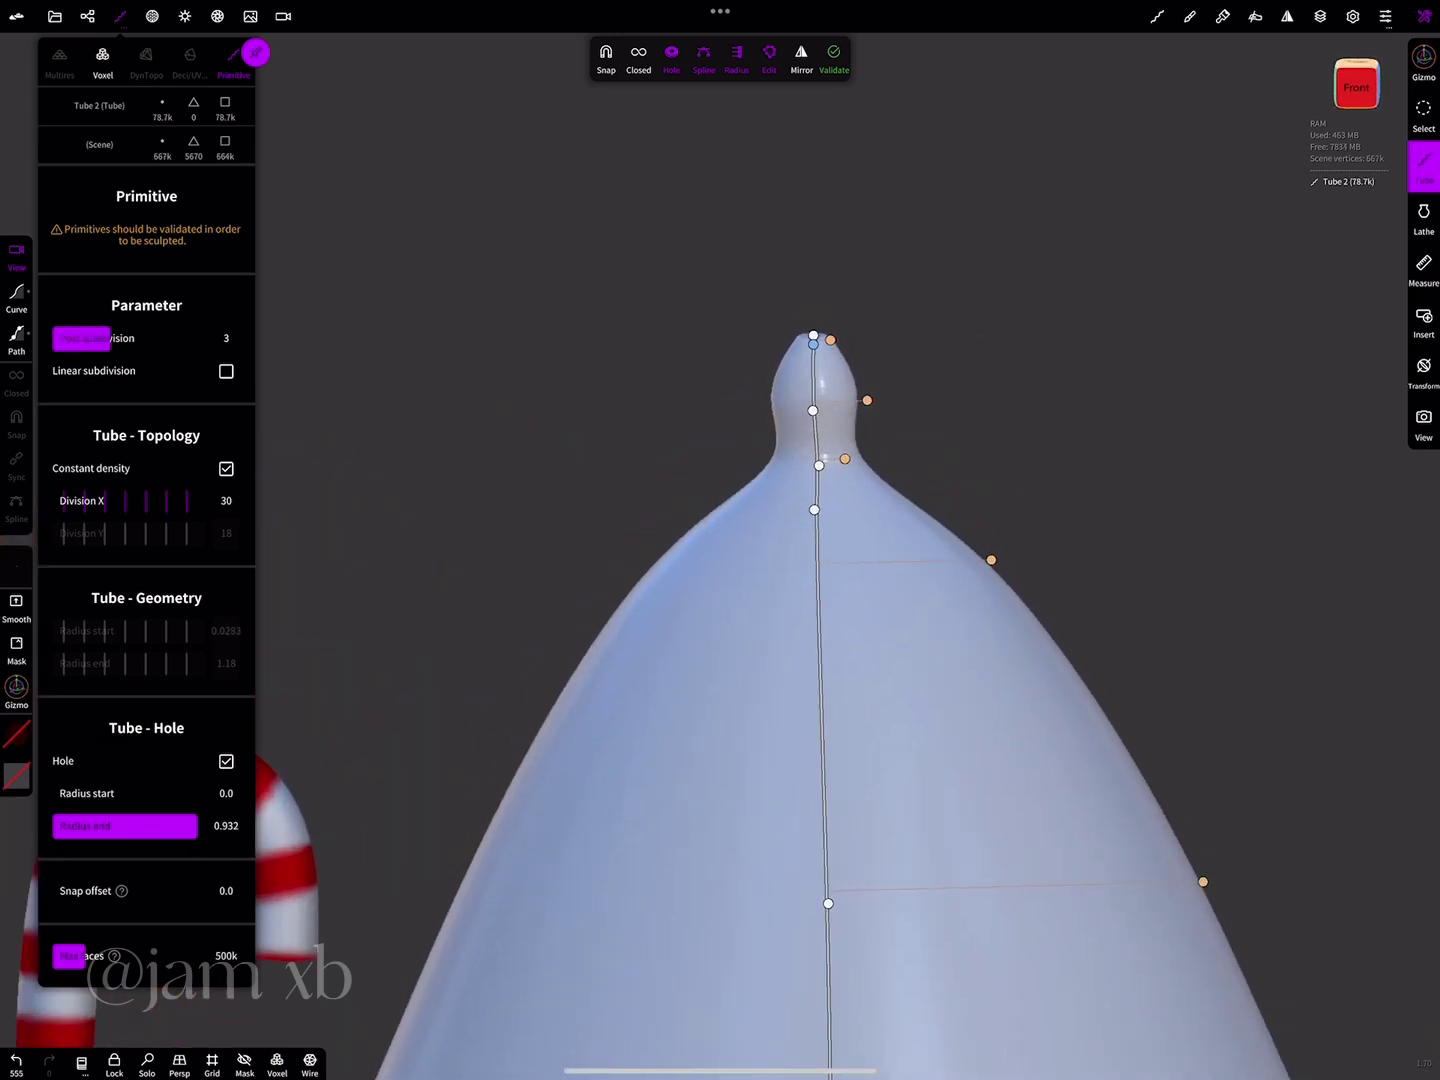
# - Widen the knob's bulb and narrow the neck beneath it, then zoom out
pyautogui.moveTo(868, 400); pyautogui.dragTo(889, 399)
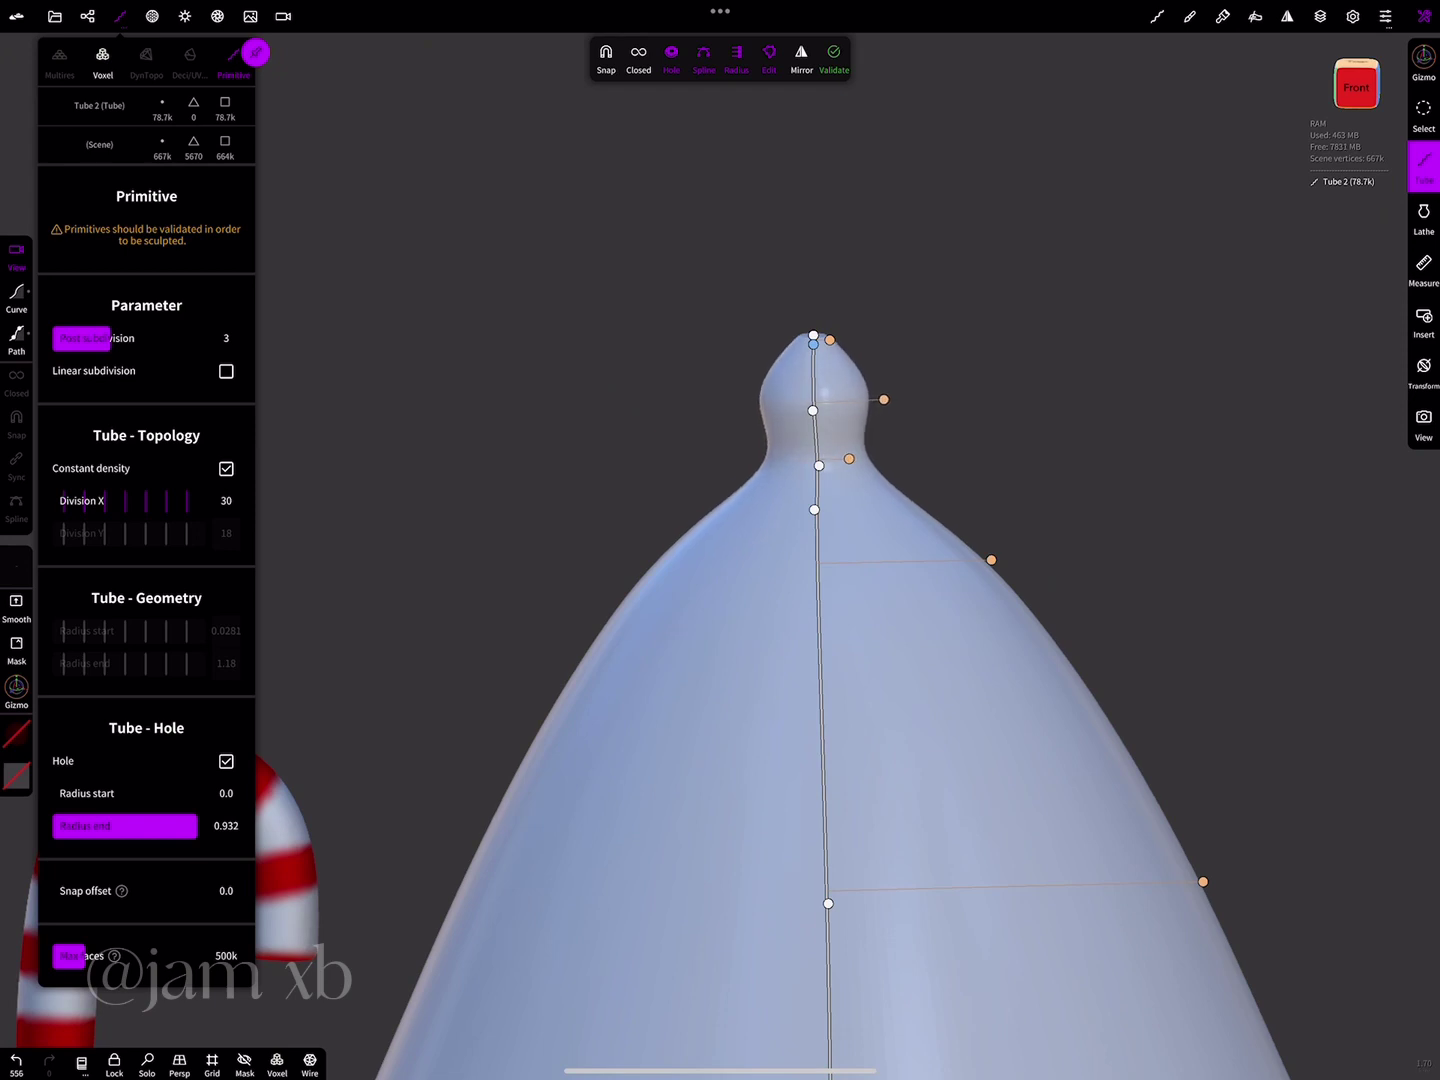
pyautogui.moveTo(850, 459); pyautogui.dragTo(832, 460)
pyautogui.scroll(-5, 820, 600)
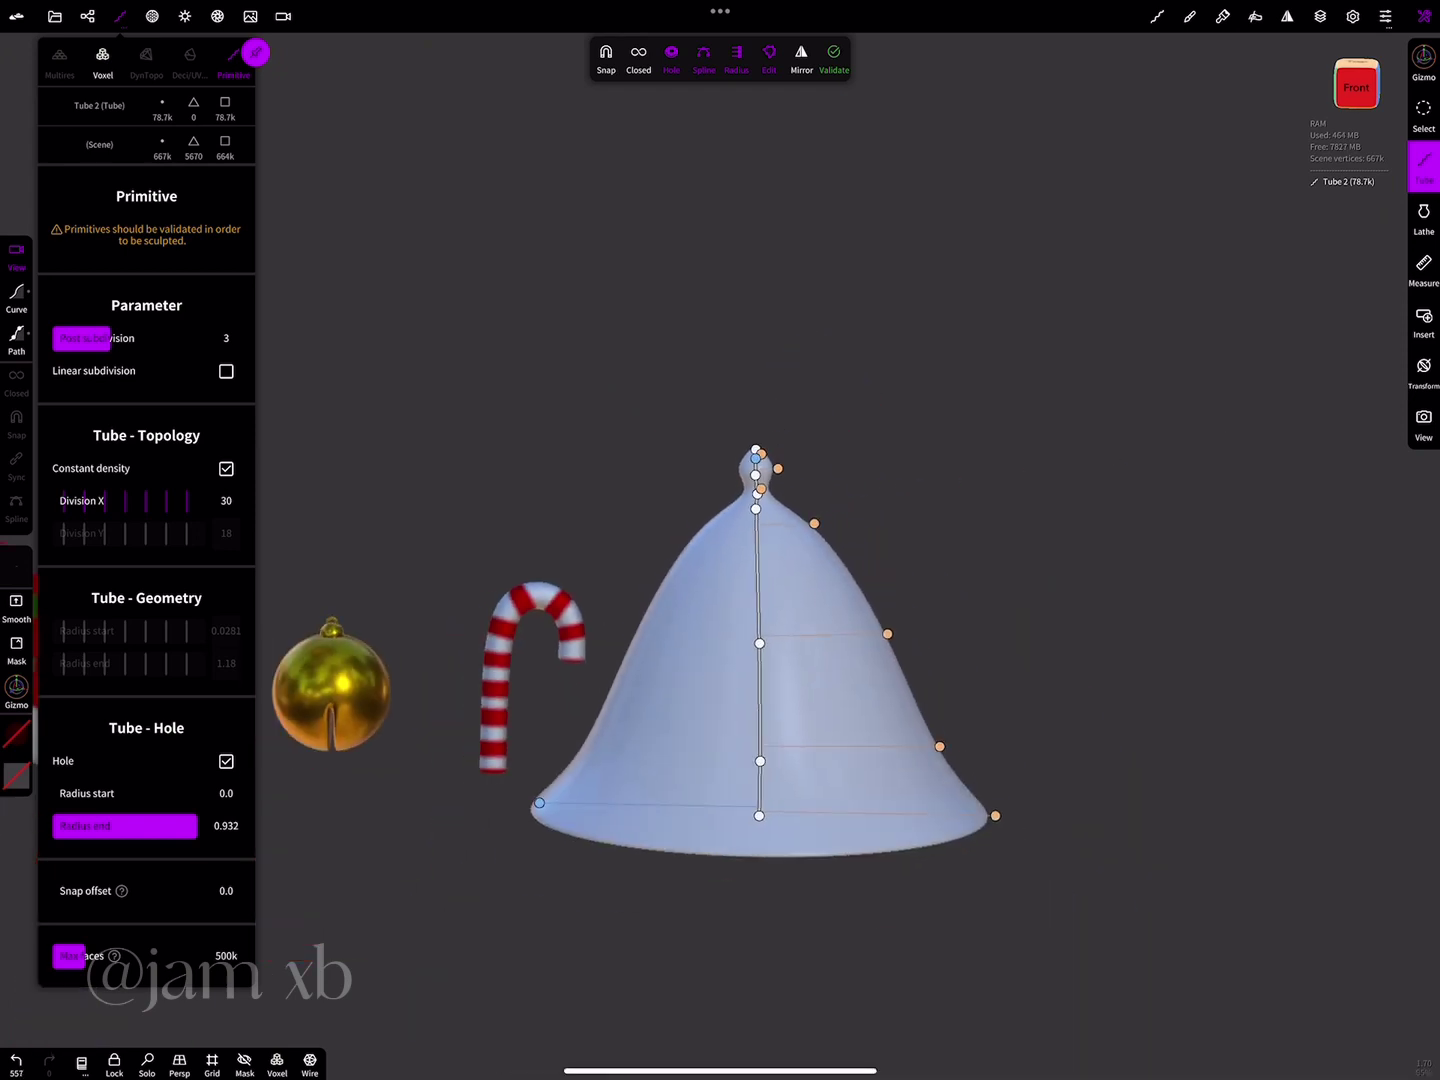
pyautogui.moveTo(900, 560)
pyautogui.mouseDown(button='middle')
pyautogui.moveTo(850, 500)
pyautogui.moveTo(967, 477)
pyautogui.moveTo(958, 540)
pyautogui.mouseUp(button='middle')
# - Validate the bell into a mesh and smooth its surface with a slightly larger Smooth brush
pyautogui.click(833, 58)
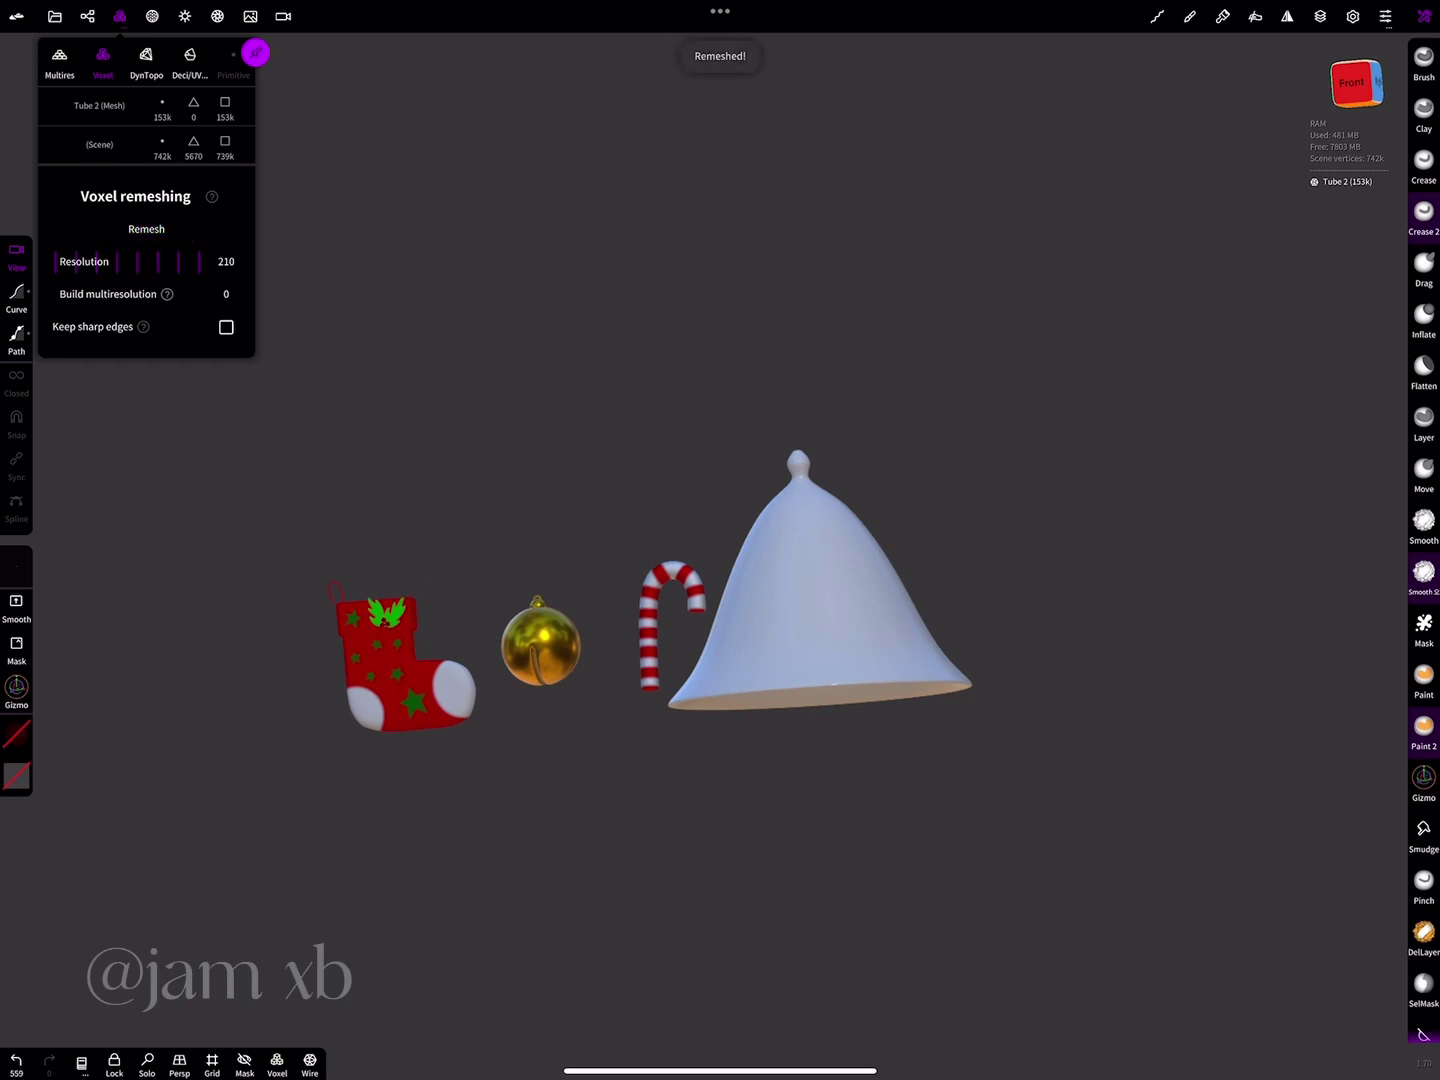
pyautogui.click(1424, 520)
pyautogui.moveTo(17, 337); pyautogui.dragTo(17, 330)
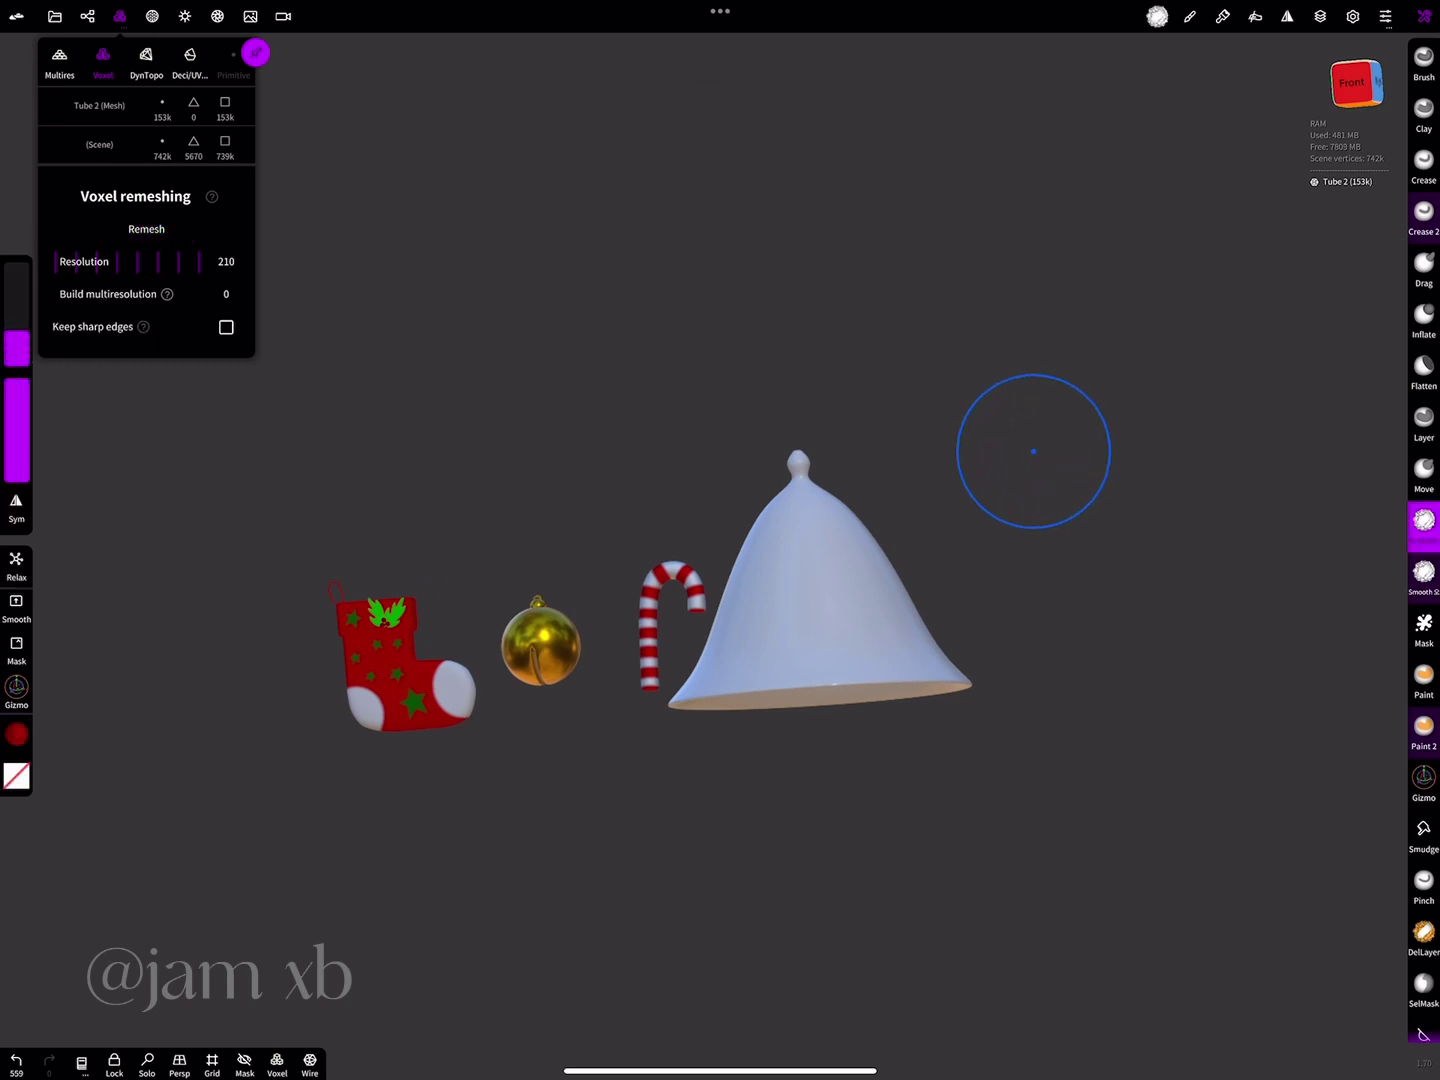
pyautogui.moveTo(1033, 452); pyautogui.dragTo(961, 632)
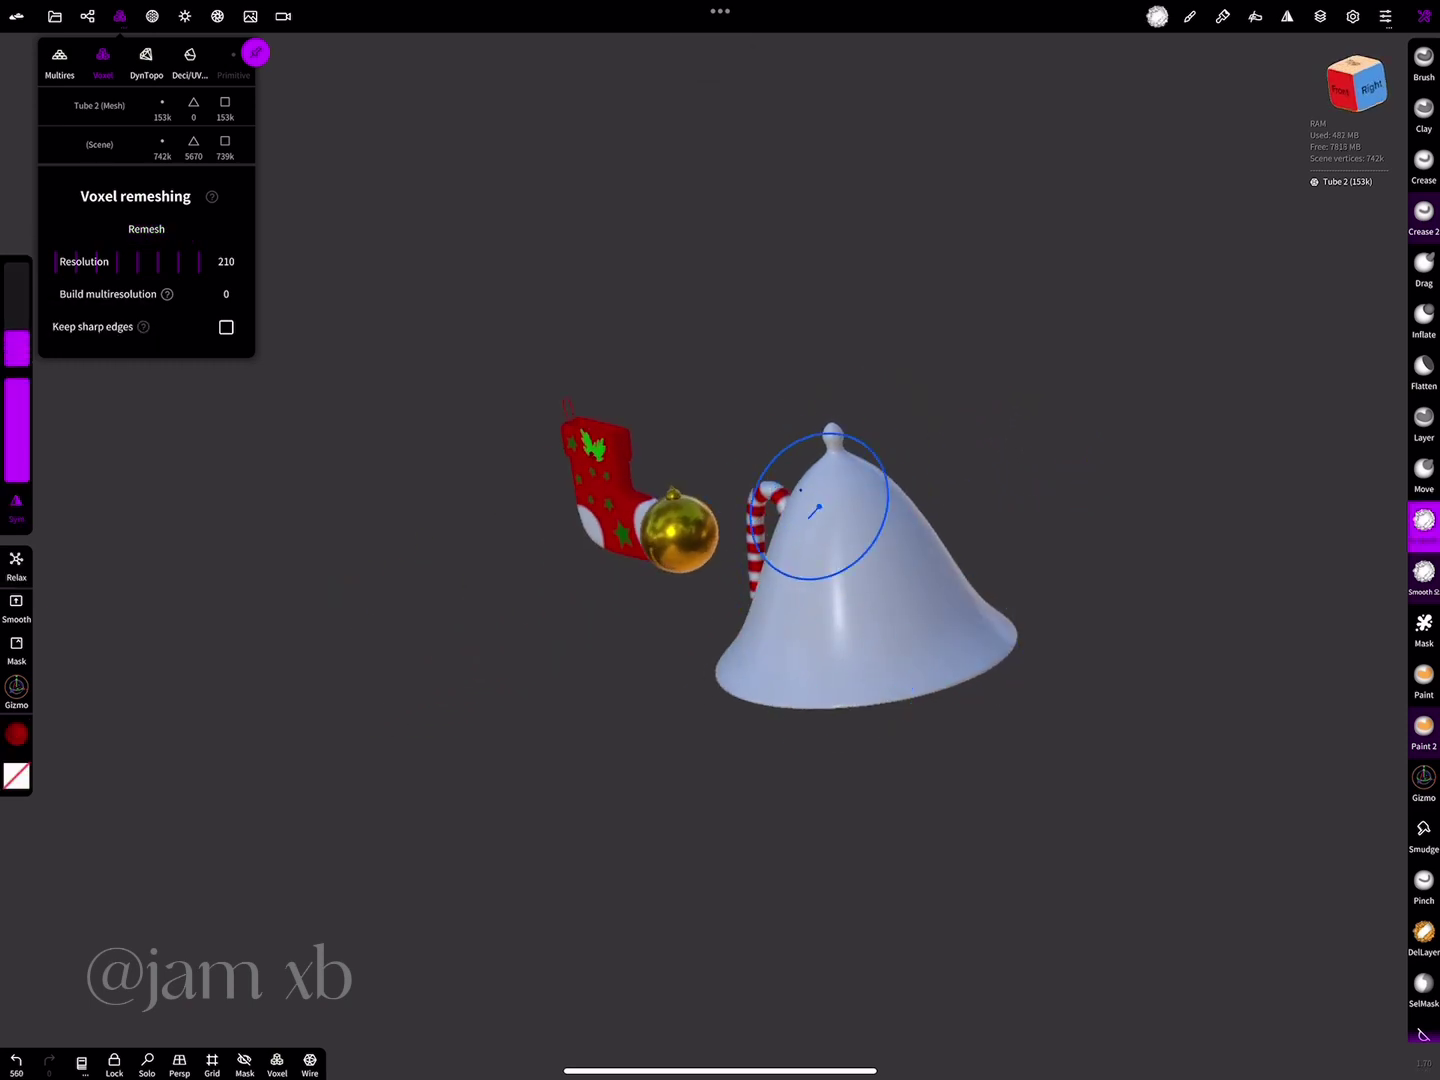
pyautogui.moveTo(820, 632); pyautogui.dragTo(940, 630)
# - Inspect the bell's open underside and top, then return to an upright front view
pyautogui.moveTo(848, 697); pyautogui.dragTo(1089, 409)
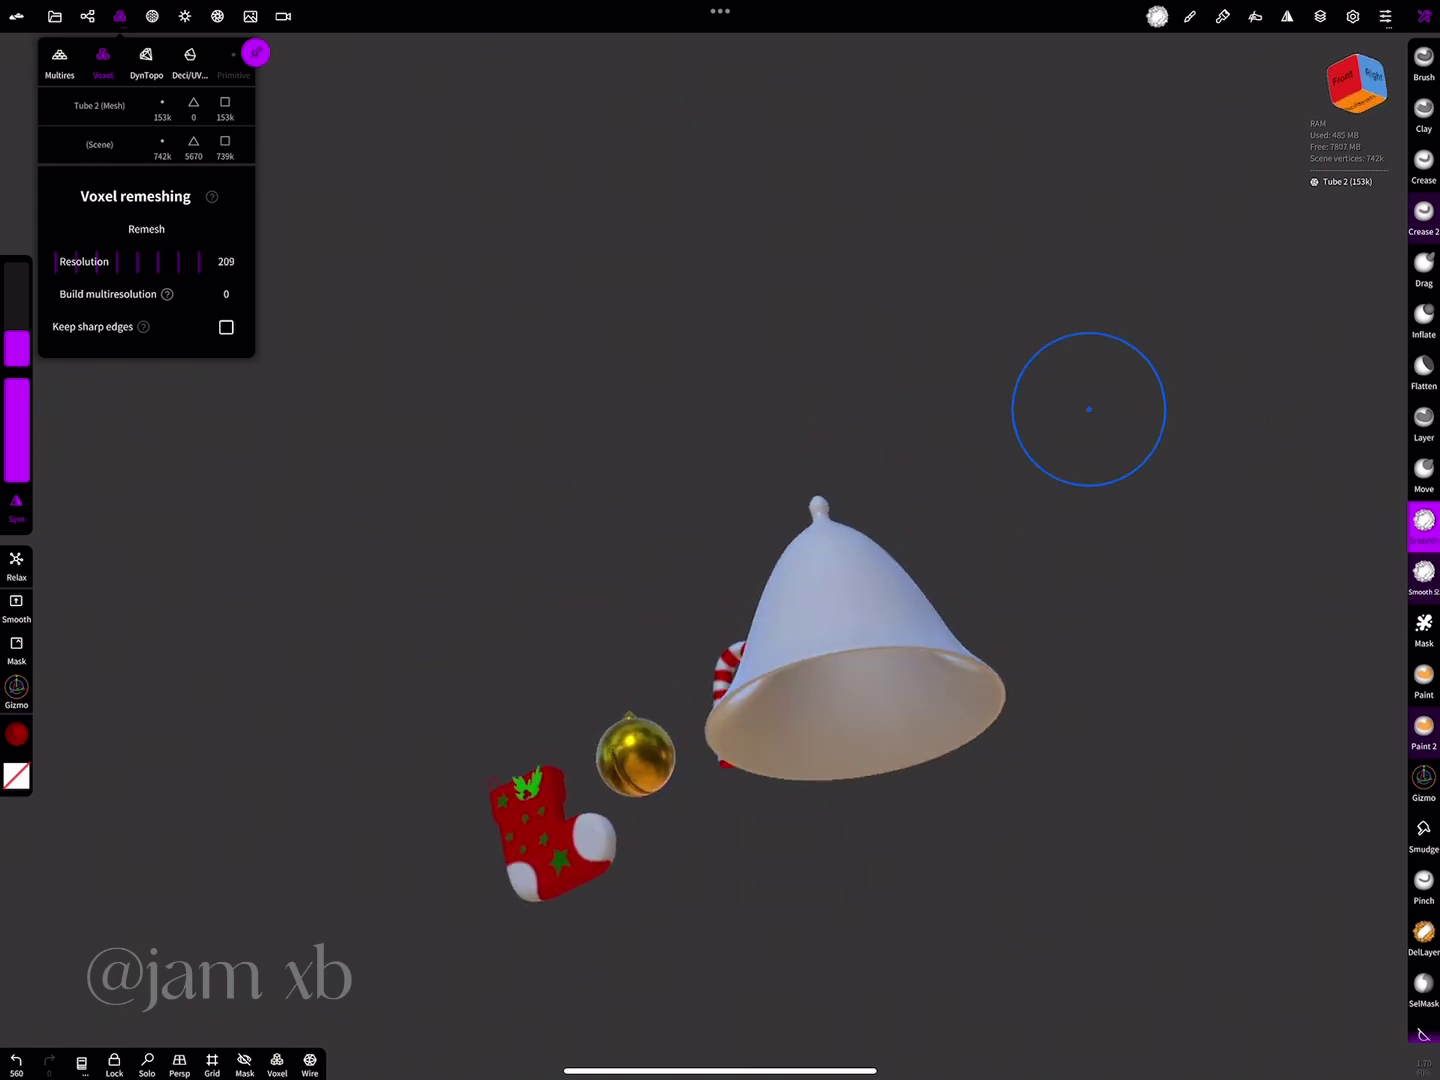
pyautogui.moveTo(876, 736); pyautogui.dragTo(1057, 372)
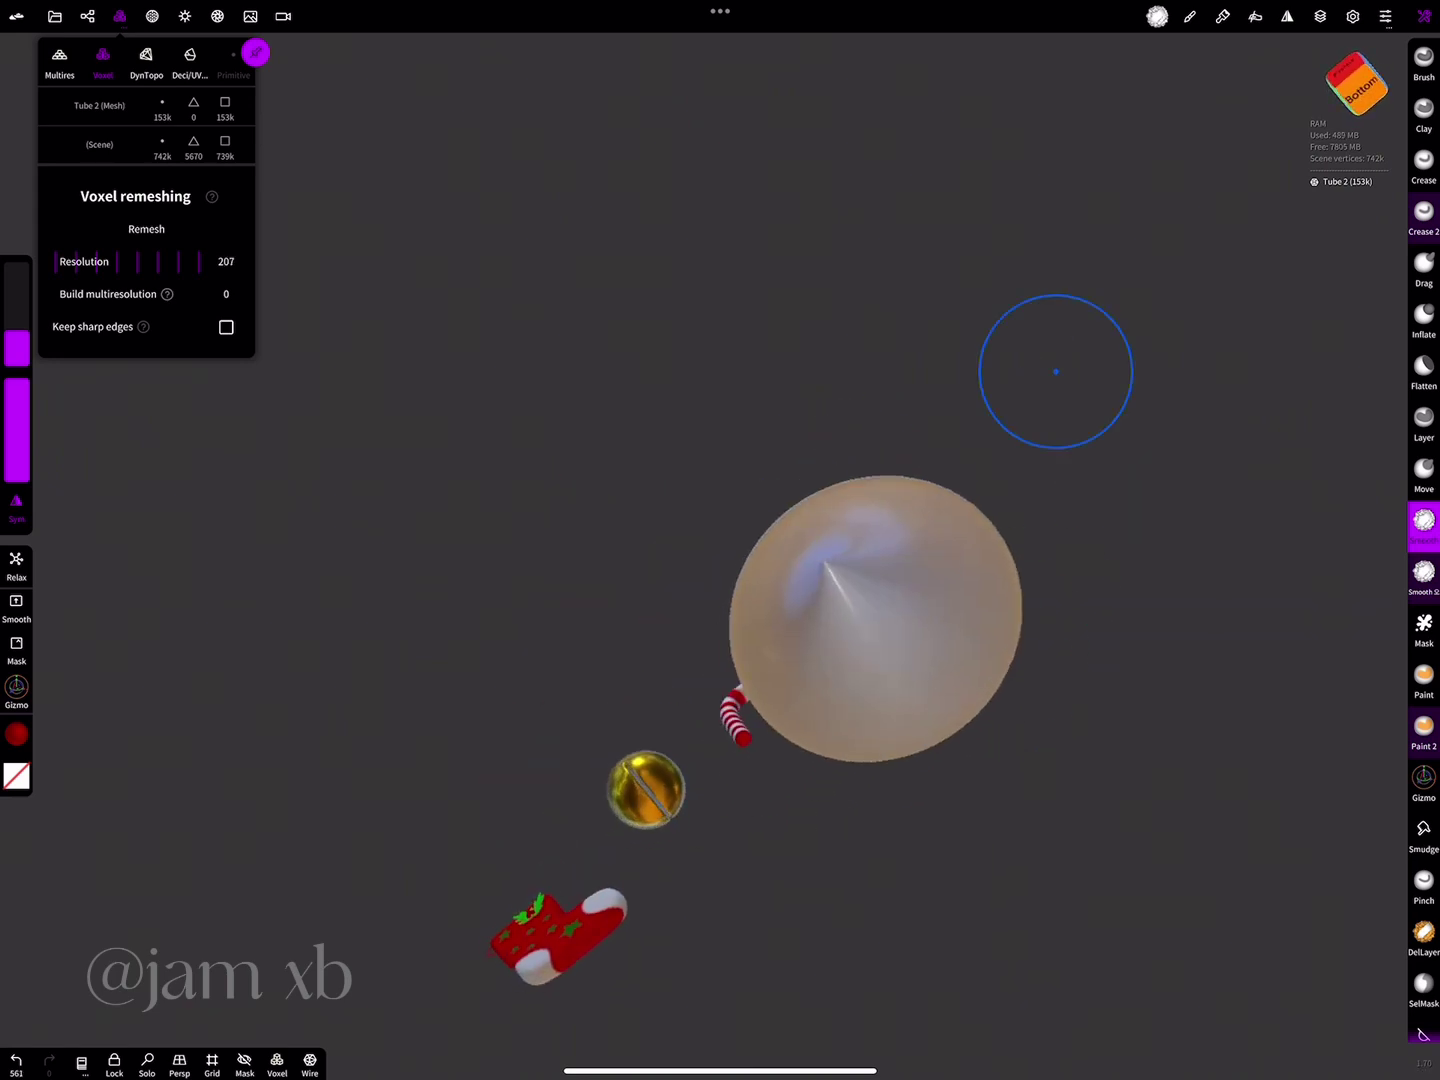
pyautogui.moveTo(937, 695); pyautogui.dragTo(1066, 730)
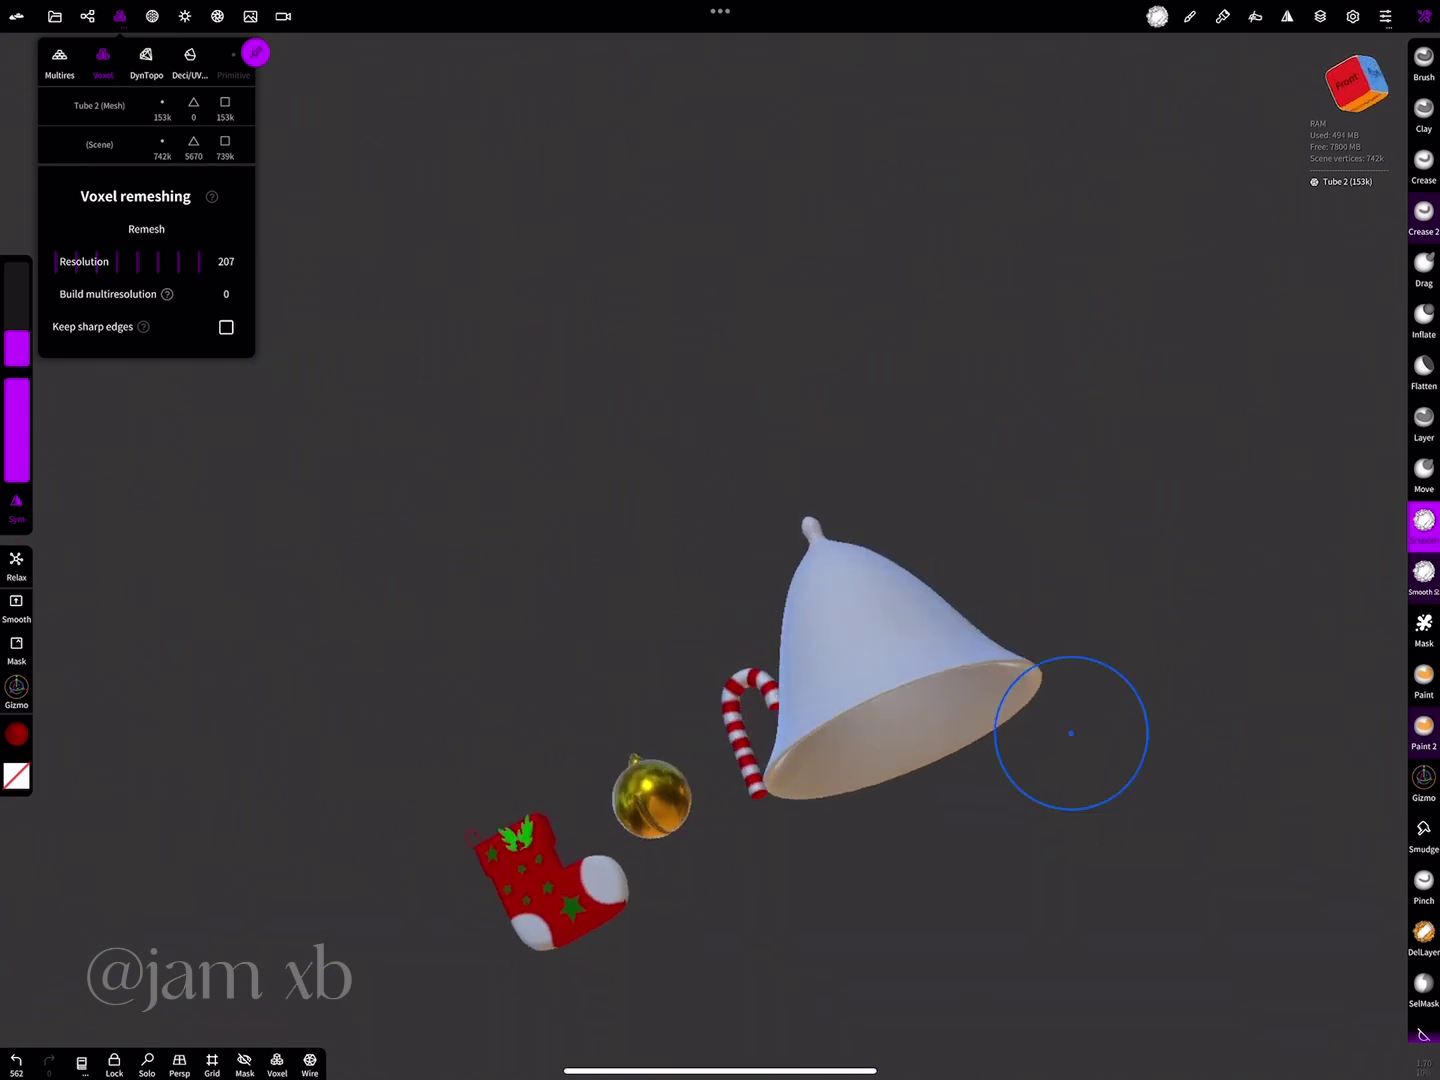
pyautogui.scroll(5, 1196, 440)
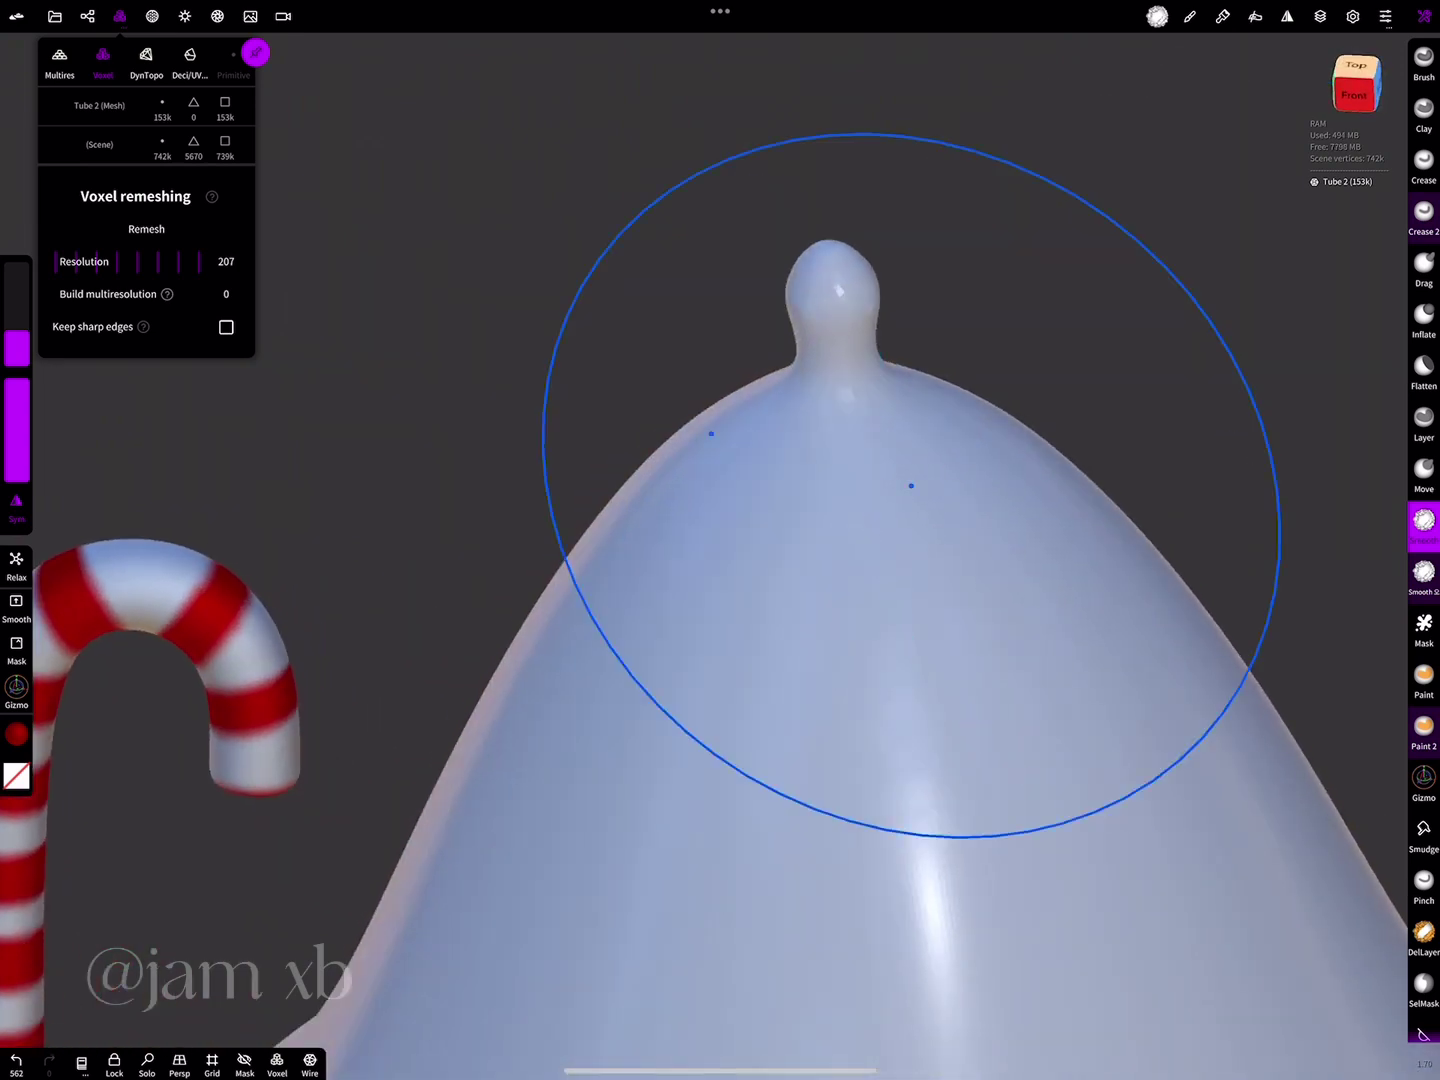
pyautogui.scroll(-5, 832, 508)
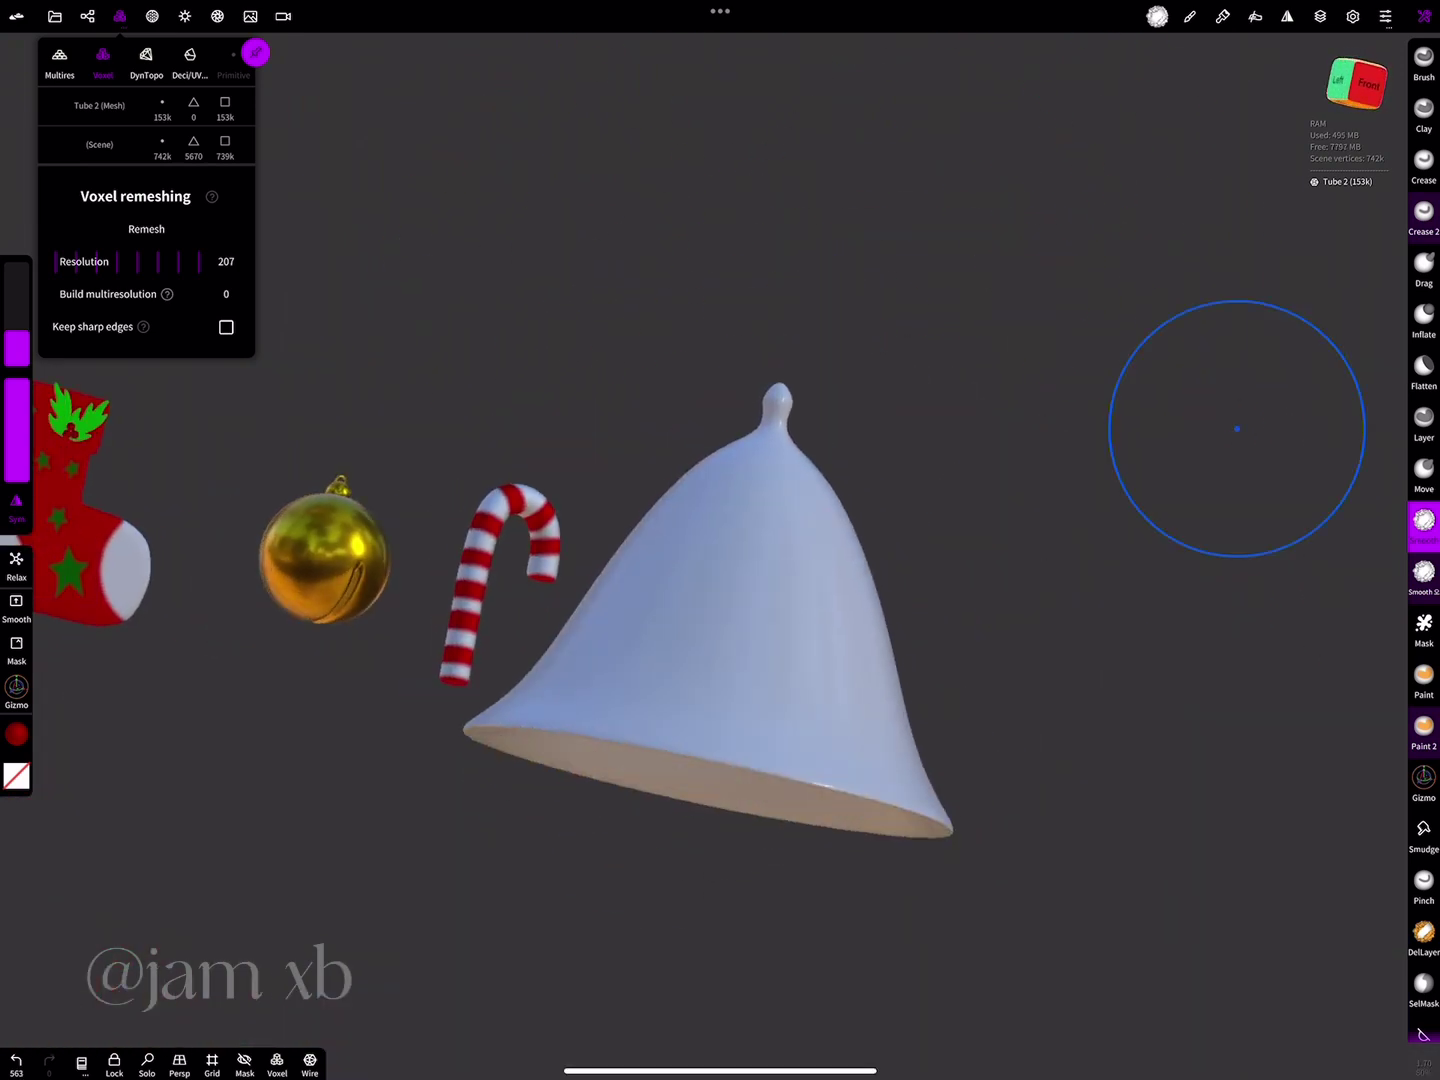
pyautogui.moveTo(1234, 427); pyautogui.dragTo(935, 490)
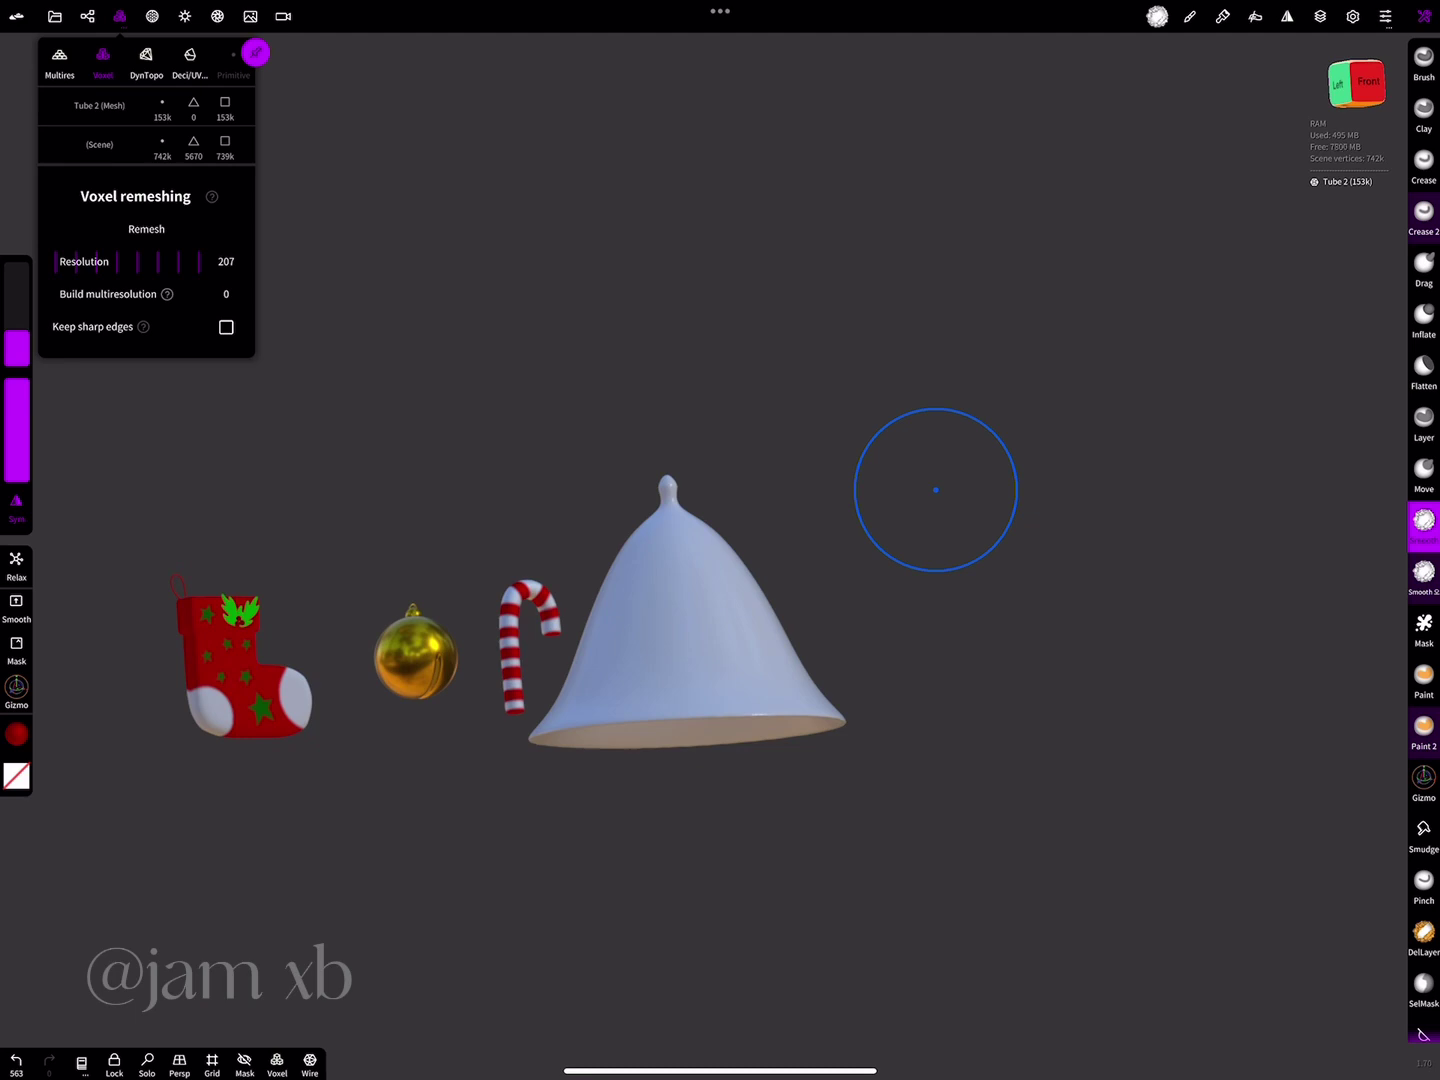
pyautogui.scroll(-10, 1424, 500)
pyautogui.click(1424, 553)
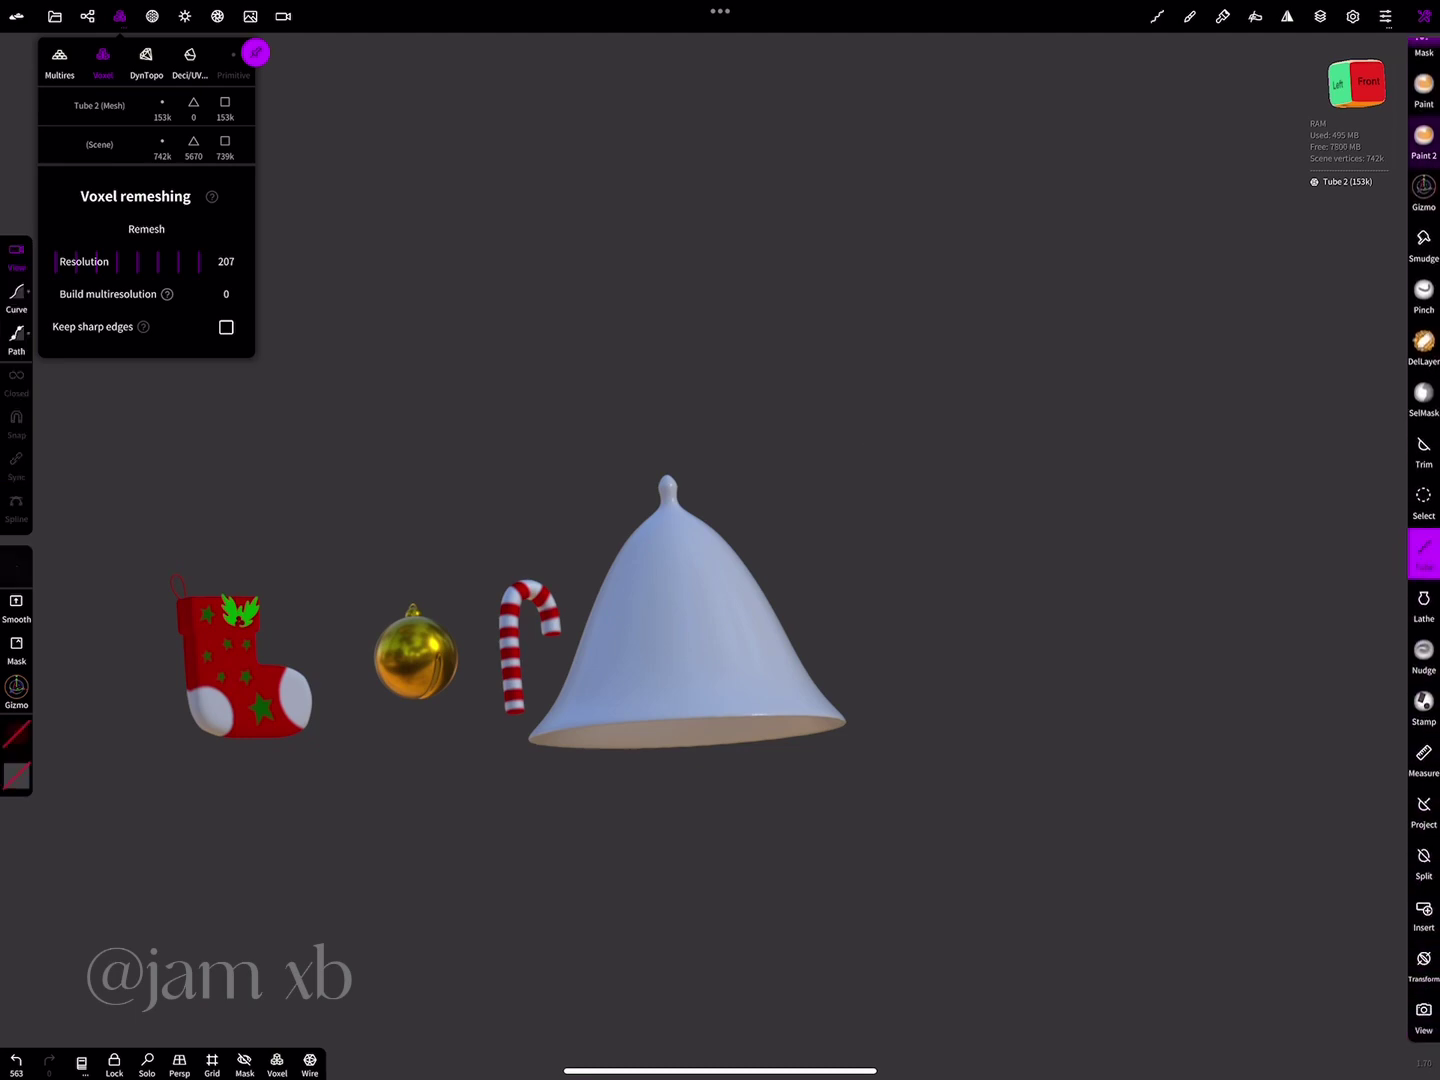
pyautogui.click(1360, 83)
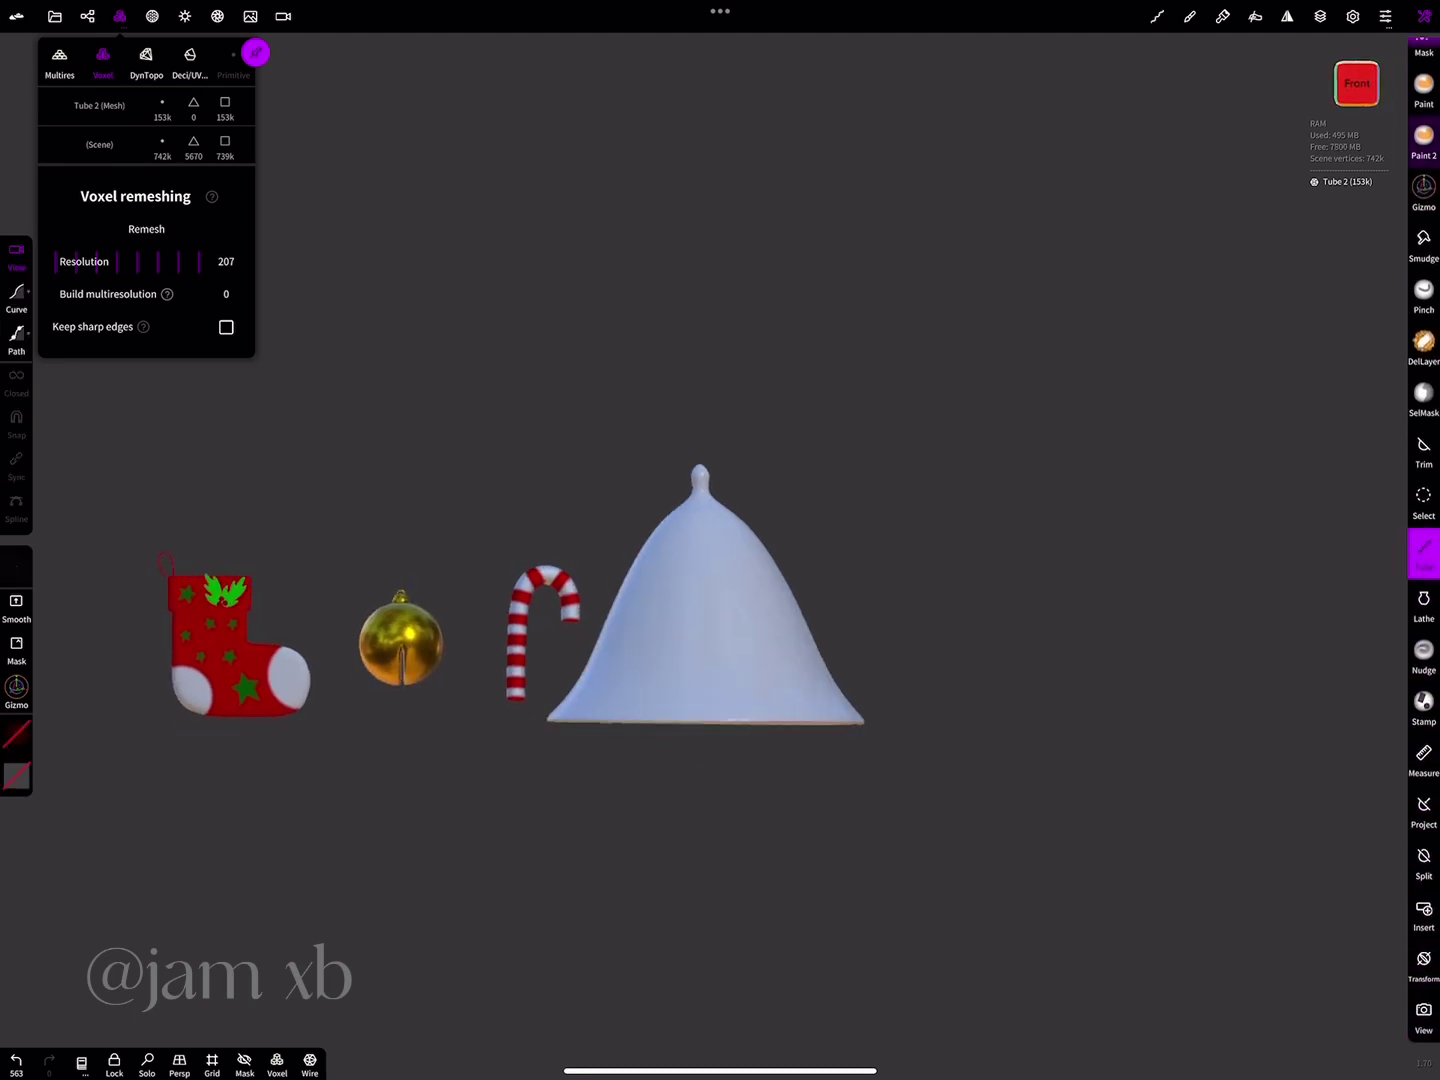
# - Draw a thin vertical tube right of the bell, add a sphere, and validate the tube
pyautogui.moveTo(1094, 401); pyautogui.dragTo(1094, 716)
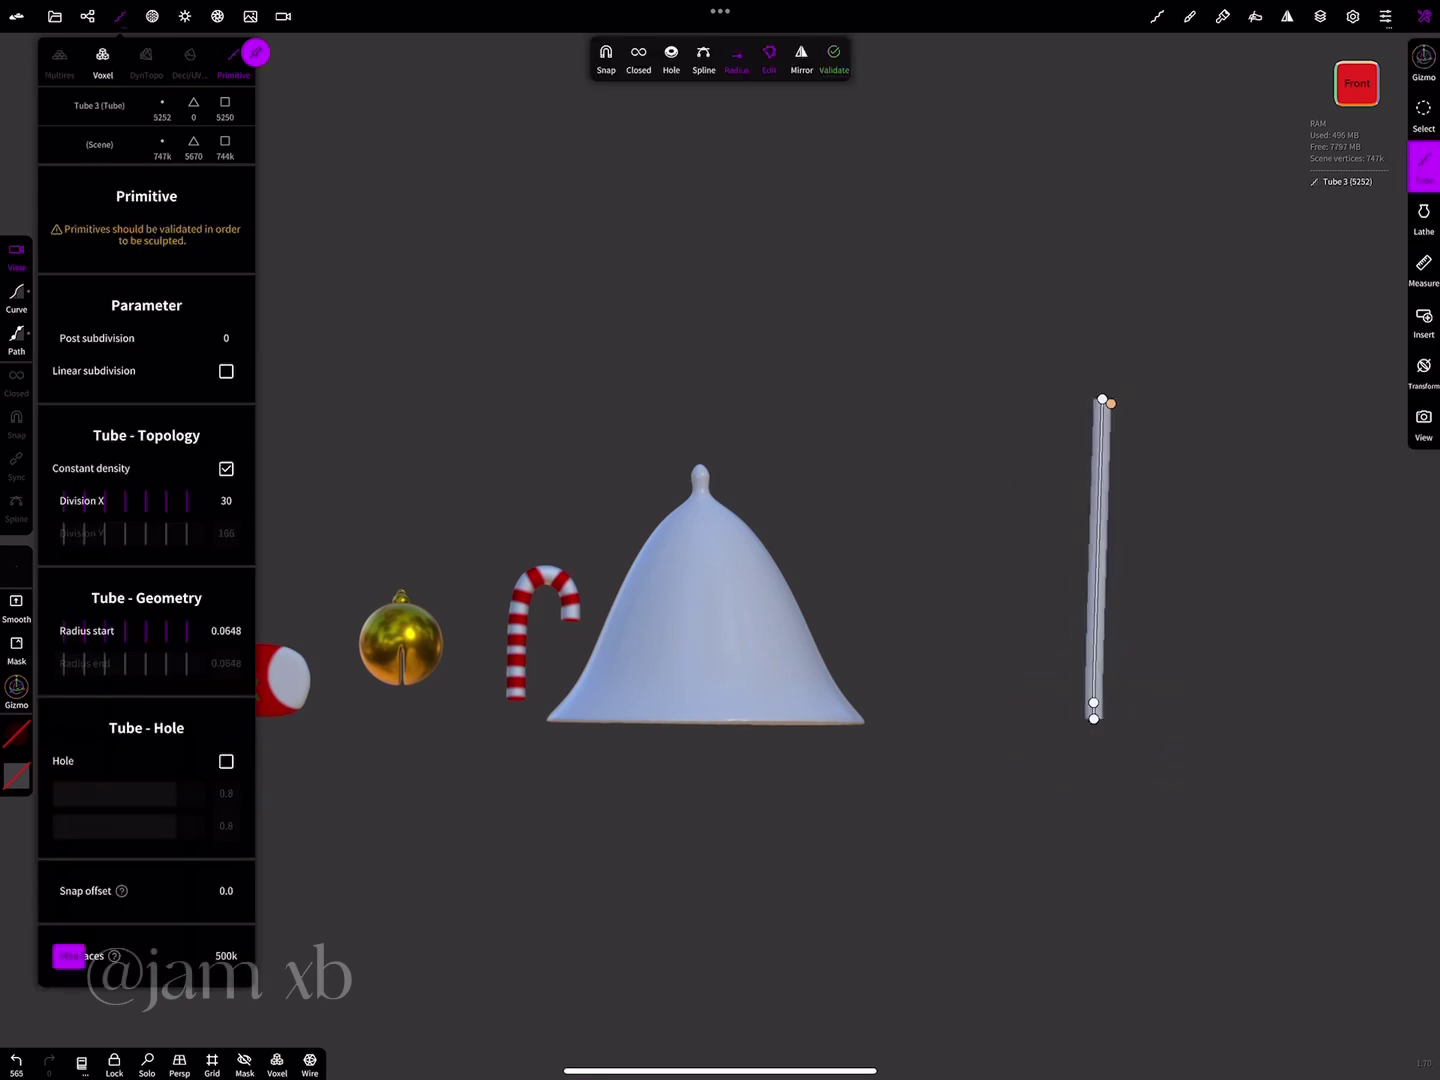
pyautogui.click(87, 15)
pyautogui.click(52, 60)
pyautogui.click(119, 16)
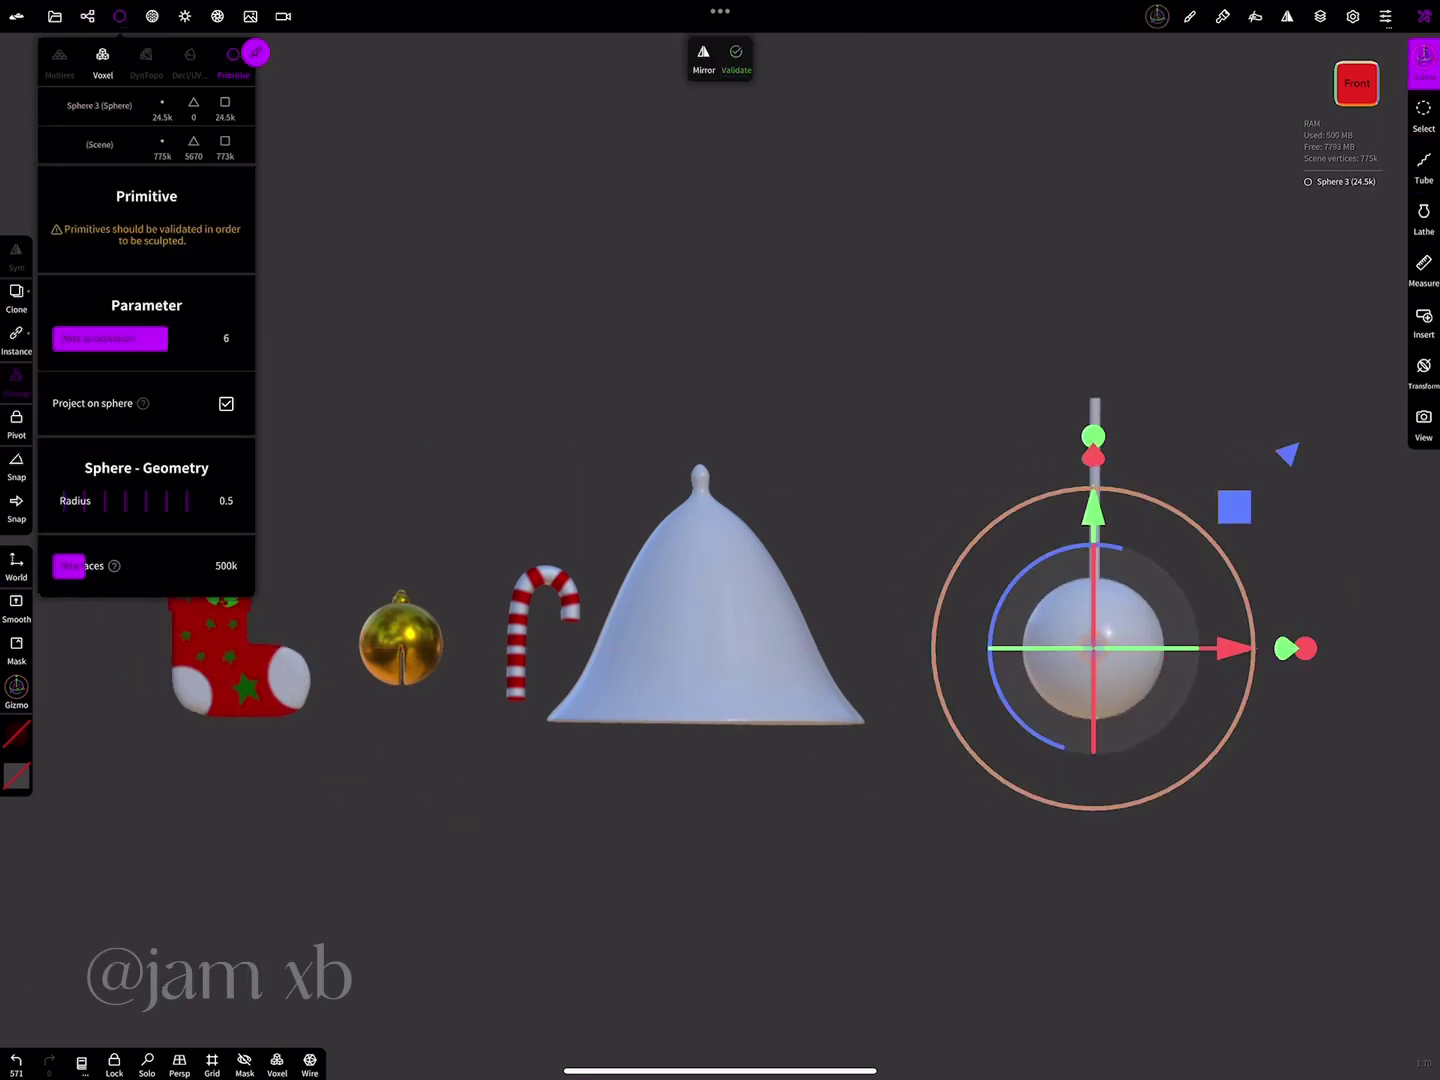
pyautogui.scroll(5, 1095, 650)
pyautogui.scroll(-2, 700, 600)
pyautogui.click(705, 609)
pyautogui.click(832, 59)
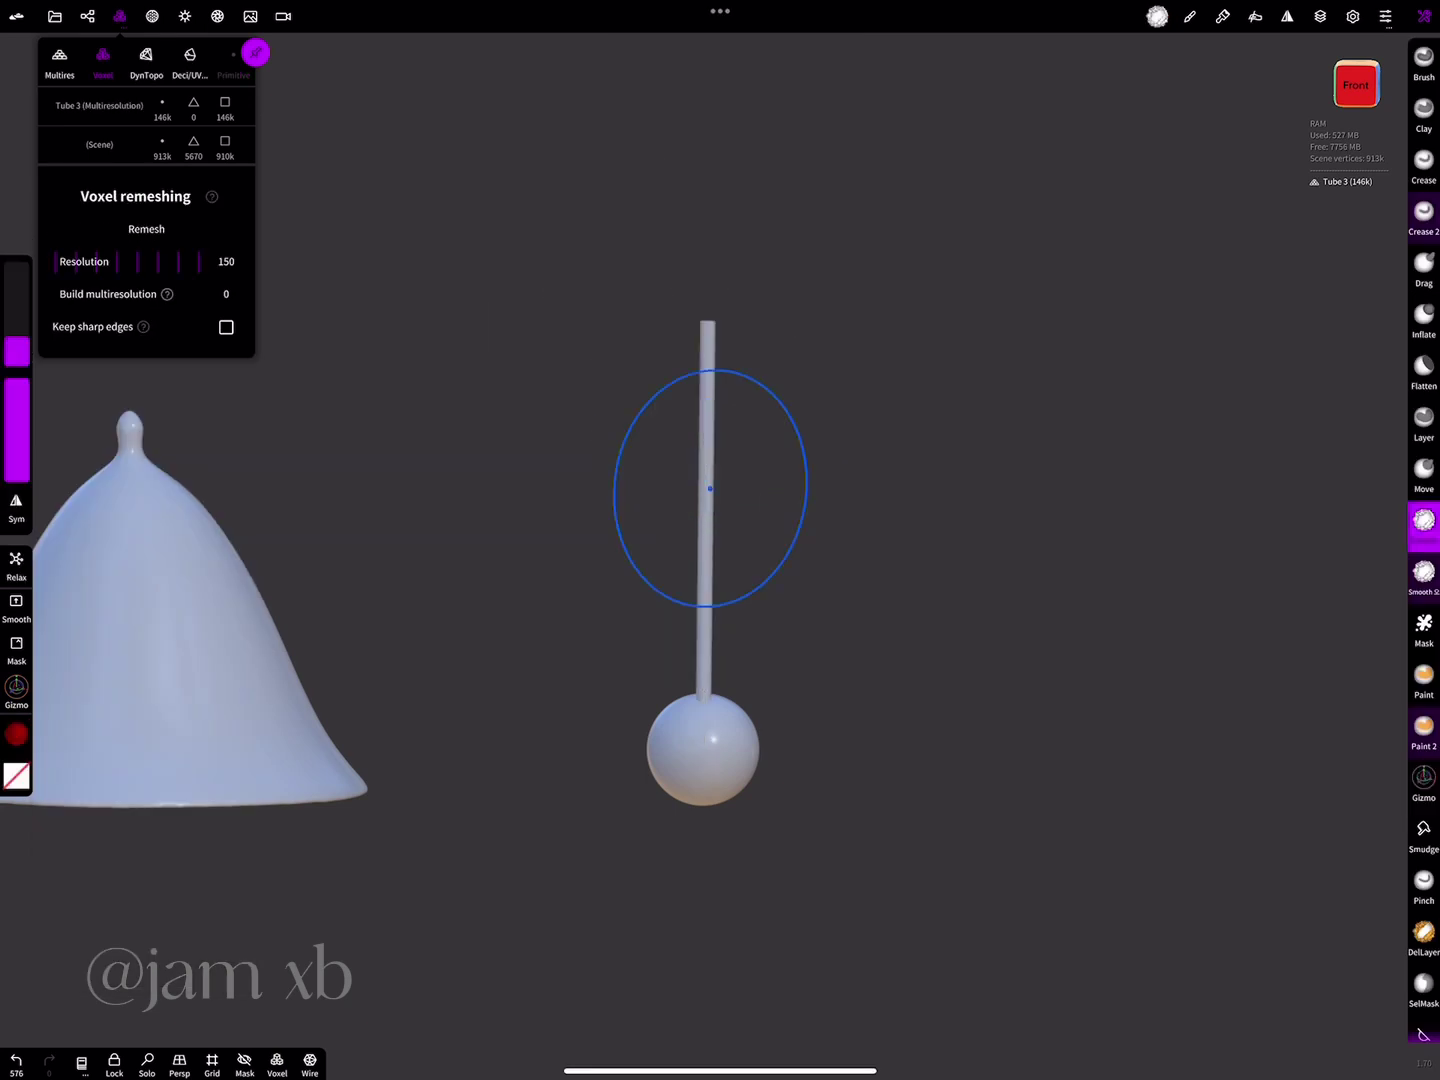
# - Select Sphere 3 and slide the clapper over into the bell
pyautogui.moveTo(691, 598)
pyautogui.mouseDown()
pyautogui.moveTo(861, 644)
pyautogui.moveTo(700, 500)
pyautogui.mouseUp()
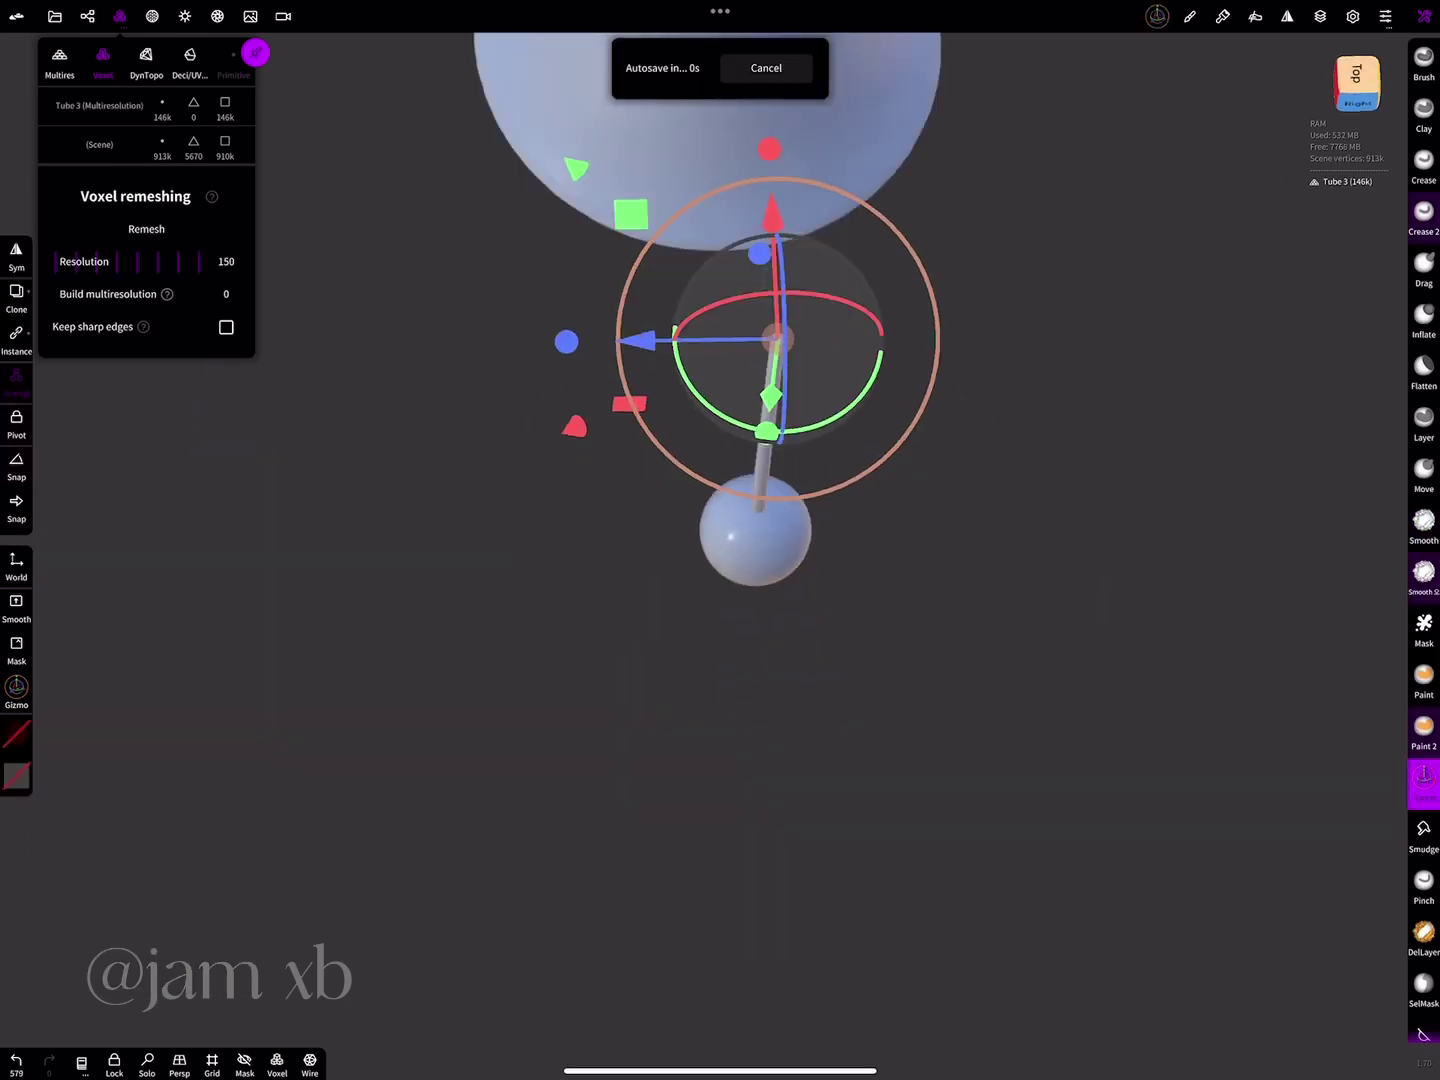
pyautogui.moveTo(900, 700); pyautogui.dragTo(700, 600)
pyautogui.scroll(-5, 720, 540)
pyautogui.click(752, 630)
pyautogui.click(87, 16)
pyautogui.moveTo(1100, 750); pyautogui.dragTo(1101, 550)
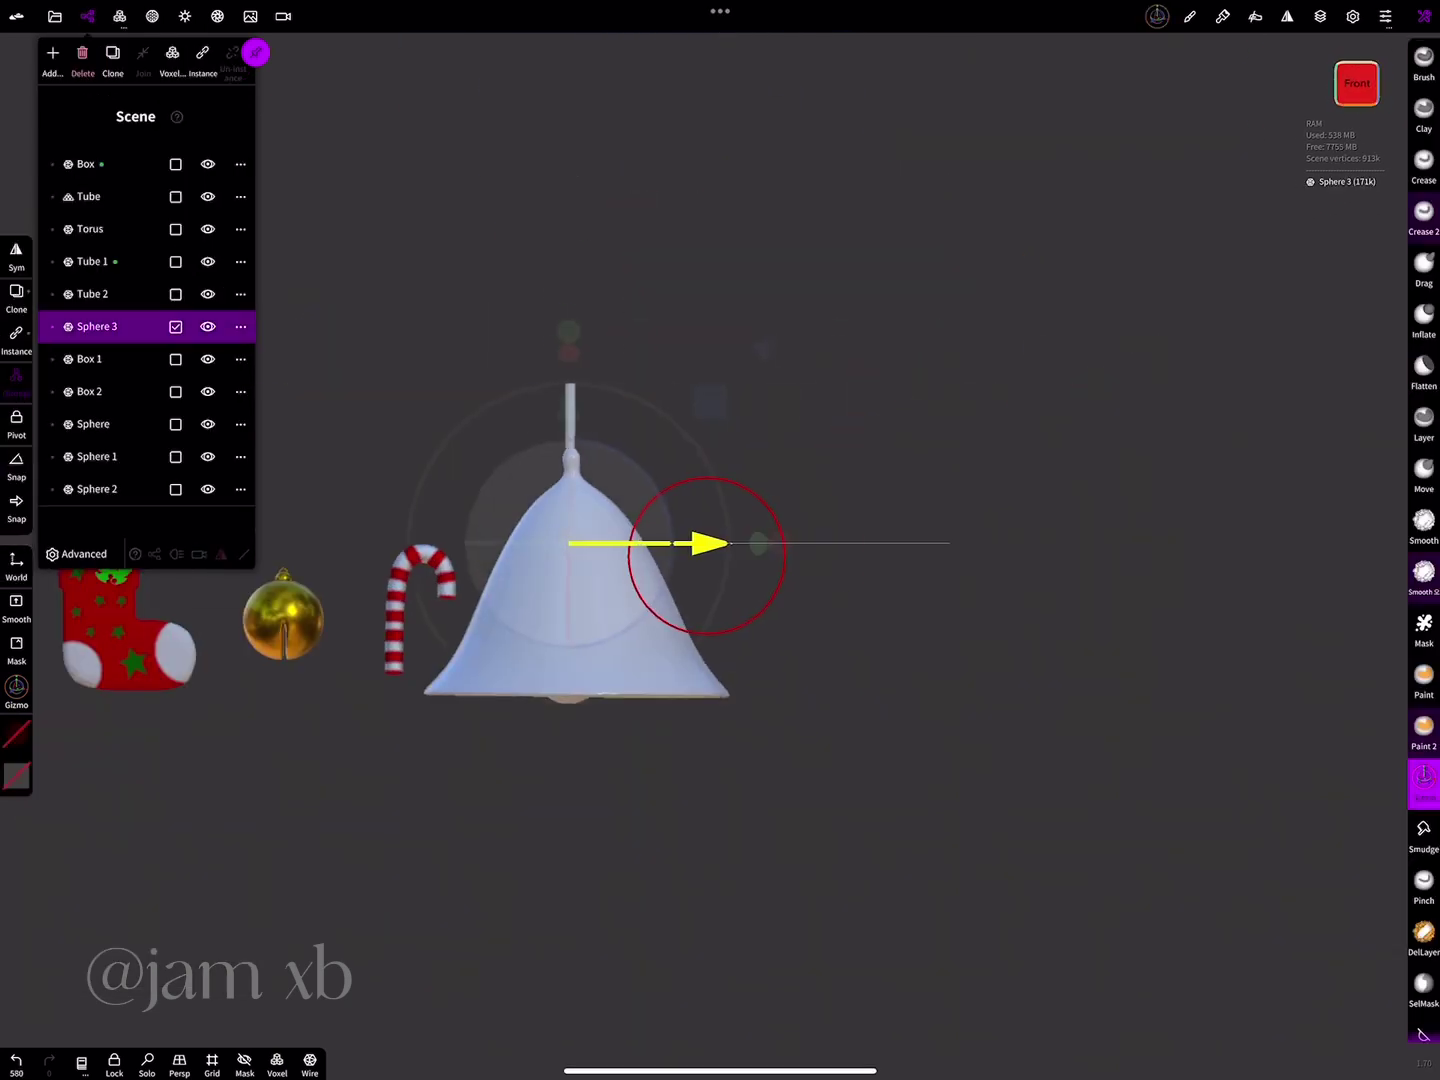
pyautogui.moveTo(566, 545); pyautogui.dragTo(734, 540)
# - Raise the clapper up inside the bell and pick the gold paint colour
pyautogui.click(1355, 75)
pyautogui.moveTo(680, 472); pyautogui.dragTo(845, 464)
pyautogui.moveTo(900, 700); pyautogui.dragTo(900, 450)
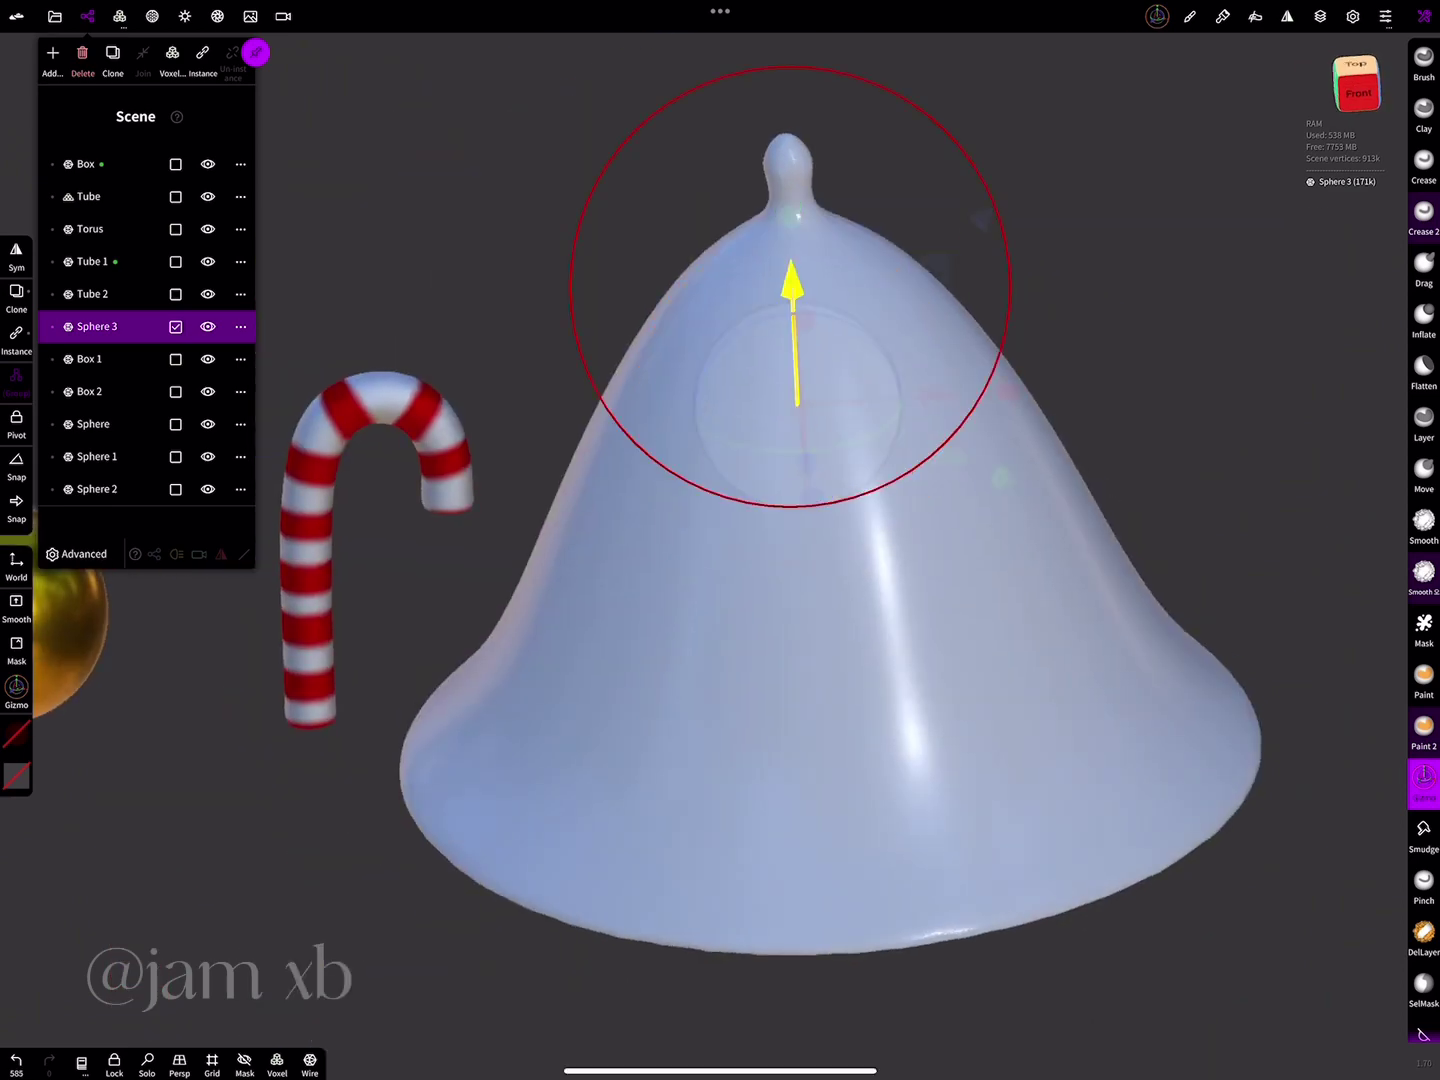
pyautogui.moveTo(900, 600); pyautogui.dragTo(750, 451)
pyautogui.click(15, 734)
pyautogui.click(149, 530)
# - Apply gold to the bell and clapper, then view the four-ornament row from the front
pyautogui.click(15, 735)
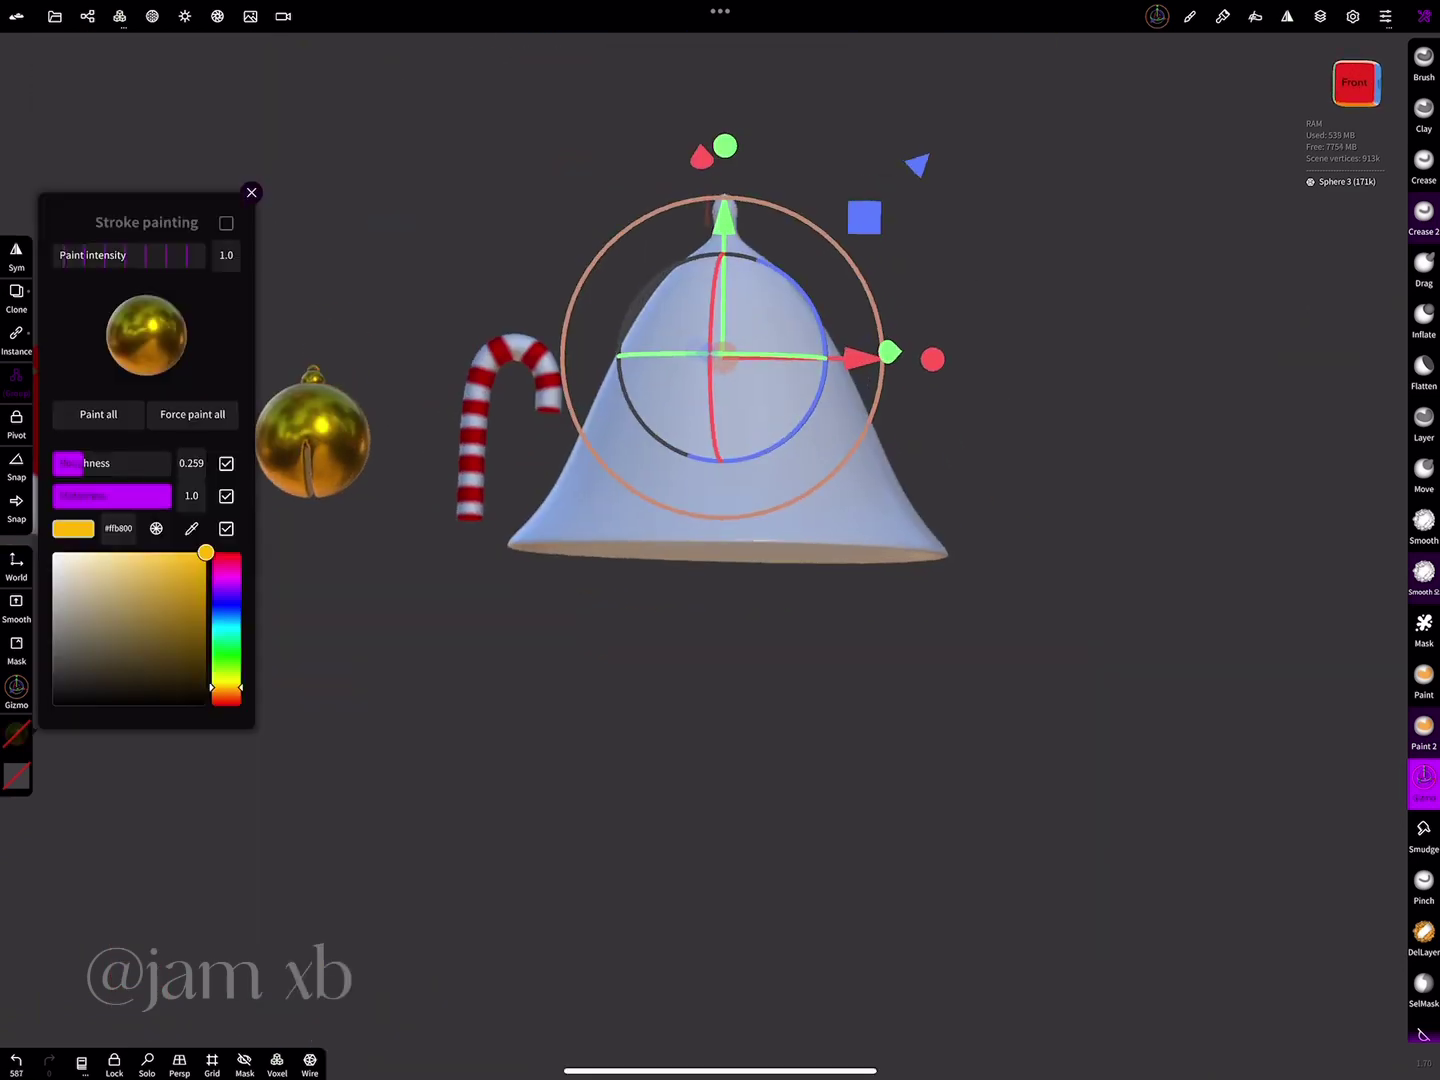
pyautogui.click(723, 215)
pyautogui.click(96, 411)
pyautogui.moveTo(1100, 700); pyautogui.dragTo(1000, 599)
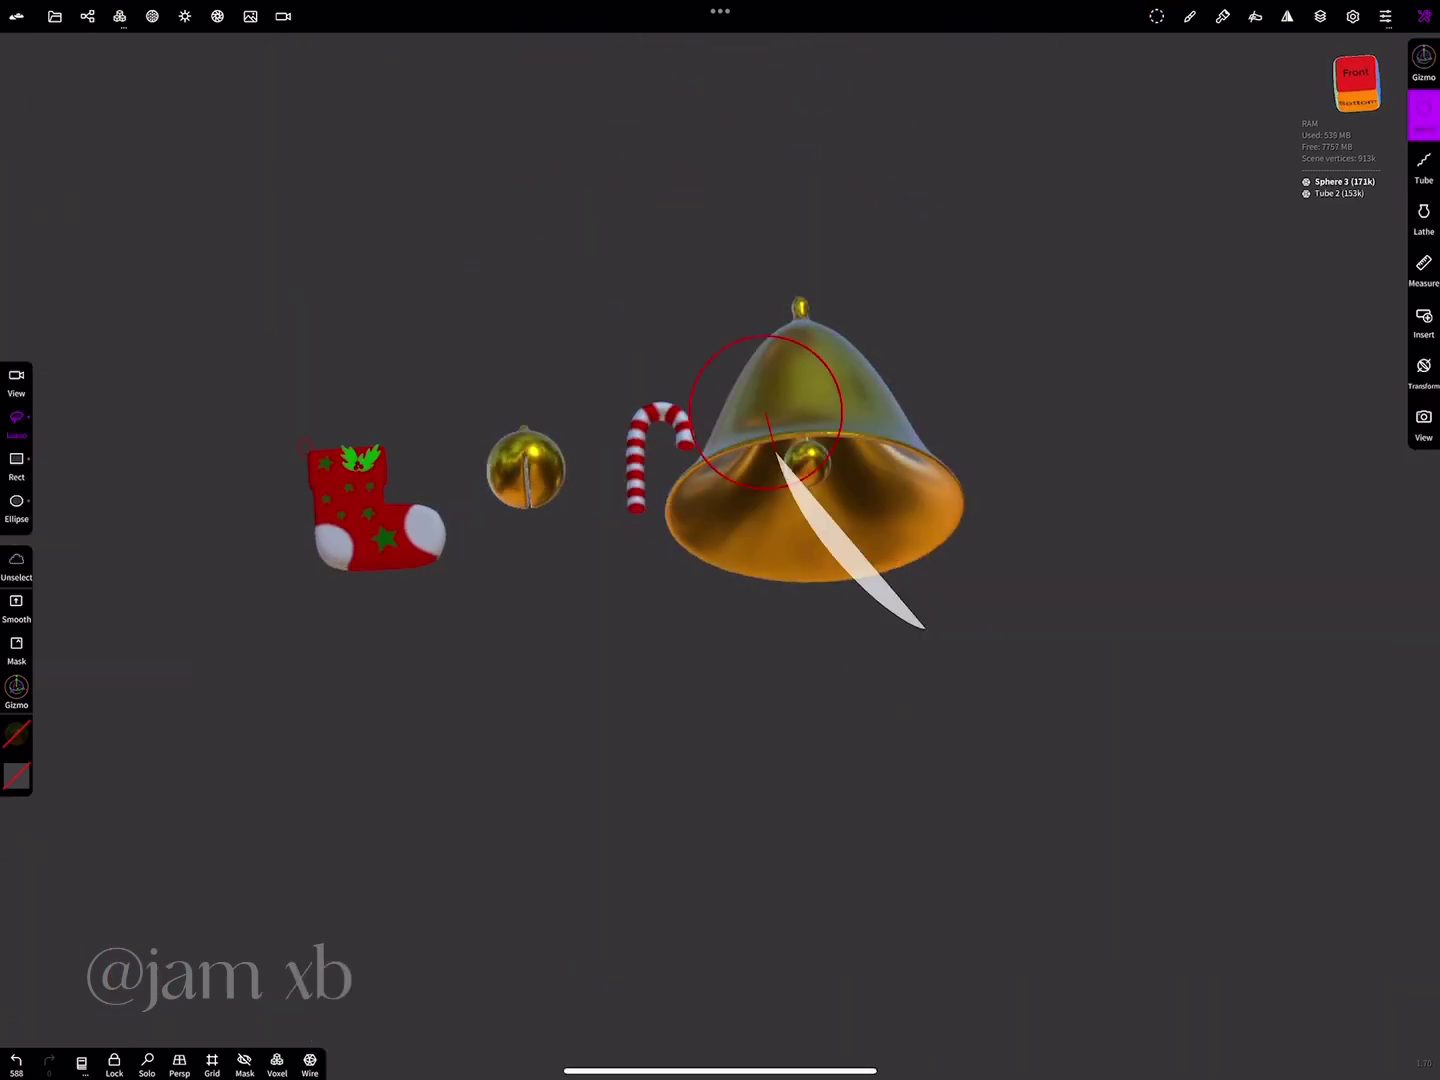
pyautogui.moveTo(1113, 482); pyautogui.dragTo(935, 482)
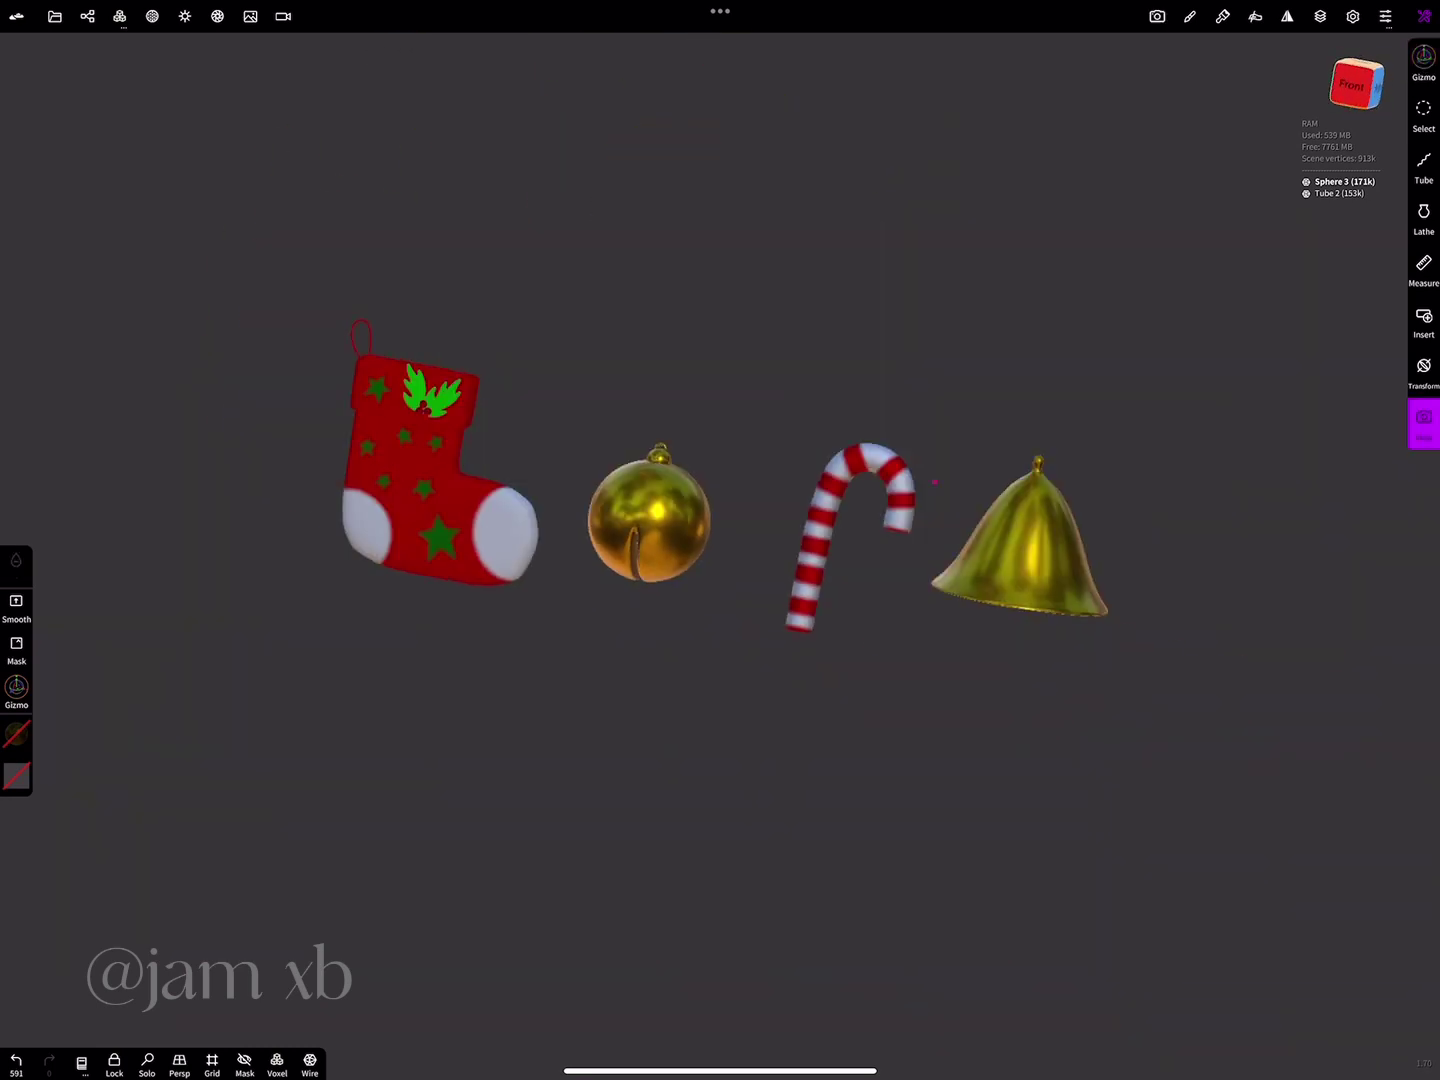
pyautogui.click(1354, 84)
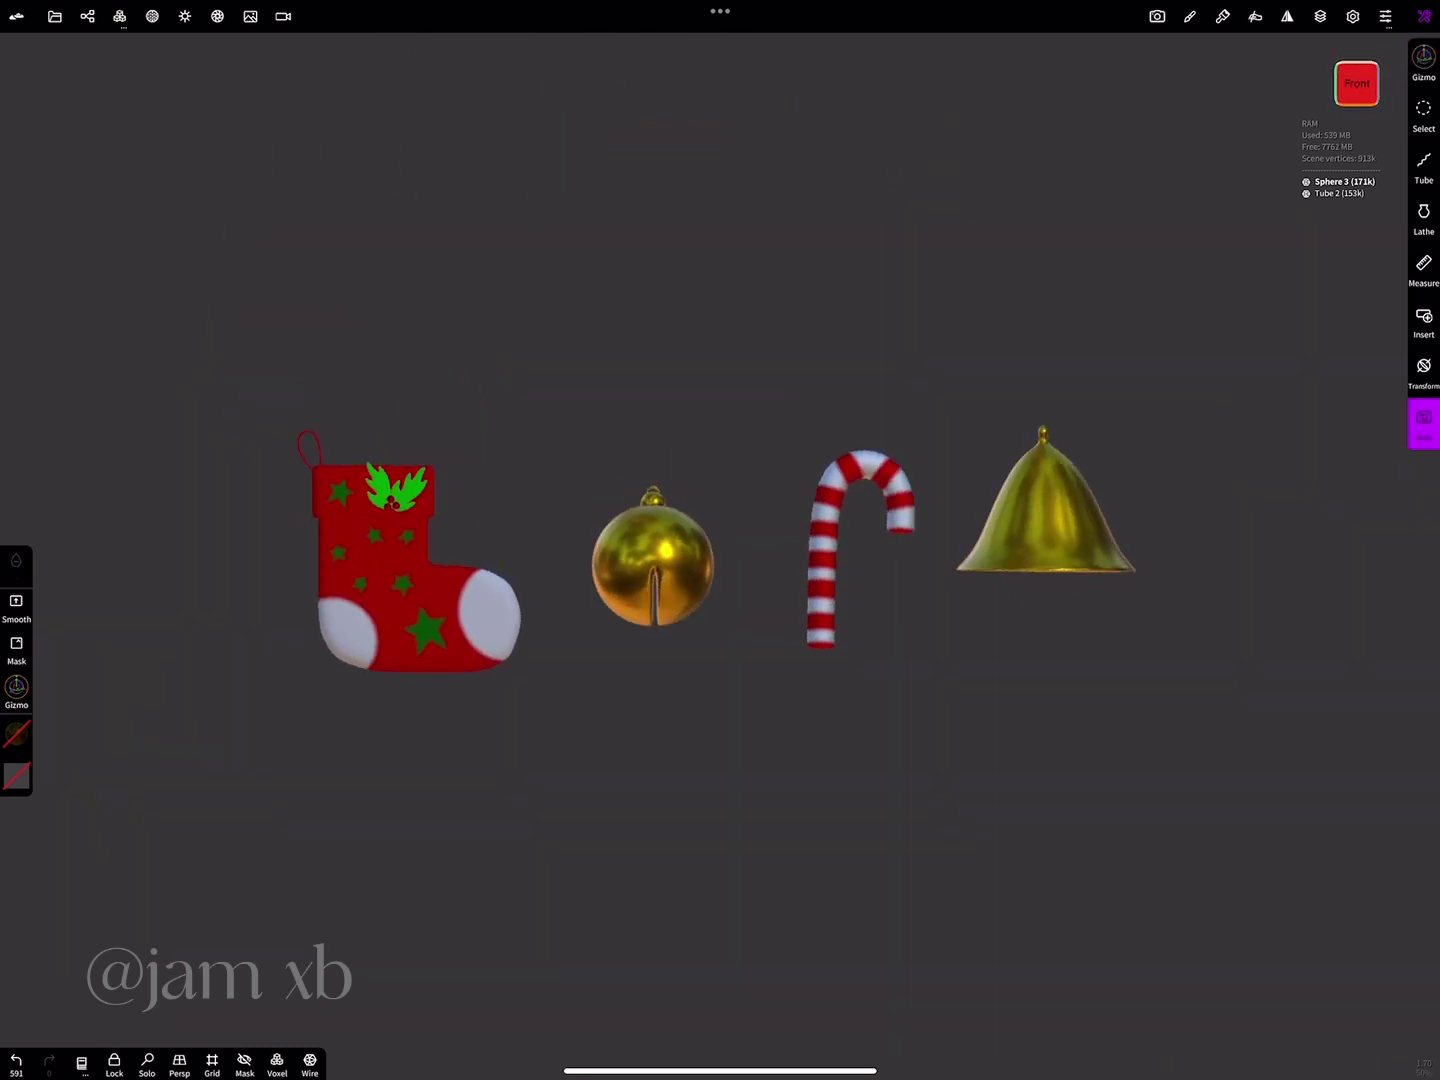